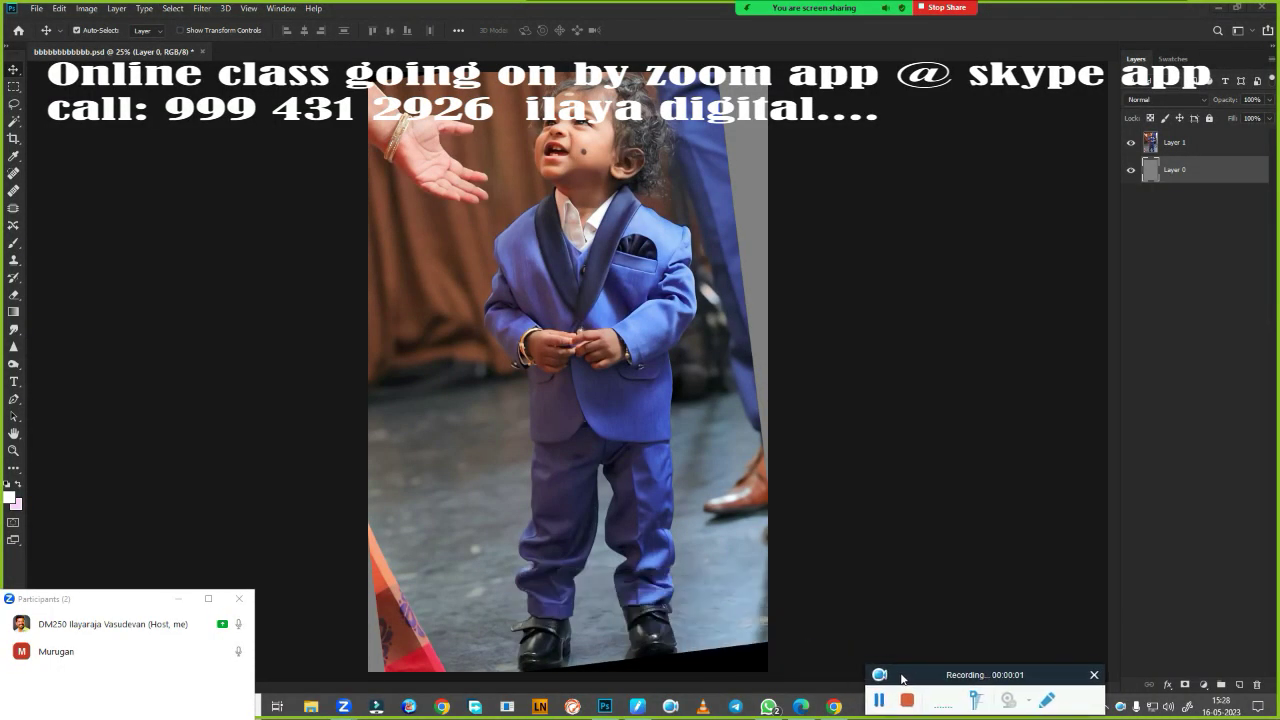
Select Layer 1 in the Layers panel as the working layer
click(1211, 149)
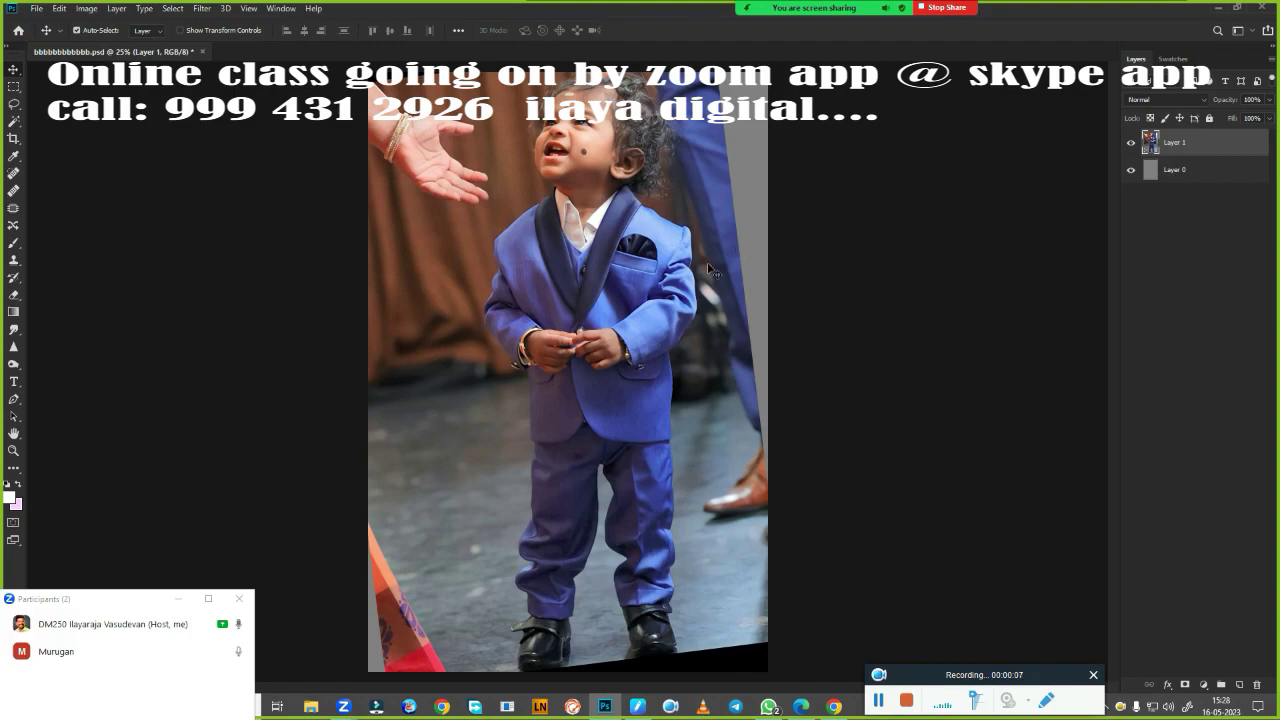
With the Pen tool, trace the left shoe's bottom edge and around the strap tip
key(p)
scroll(540, 585, up, 5)
drag(582, 538, 640, 314)
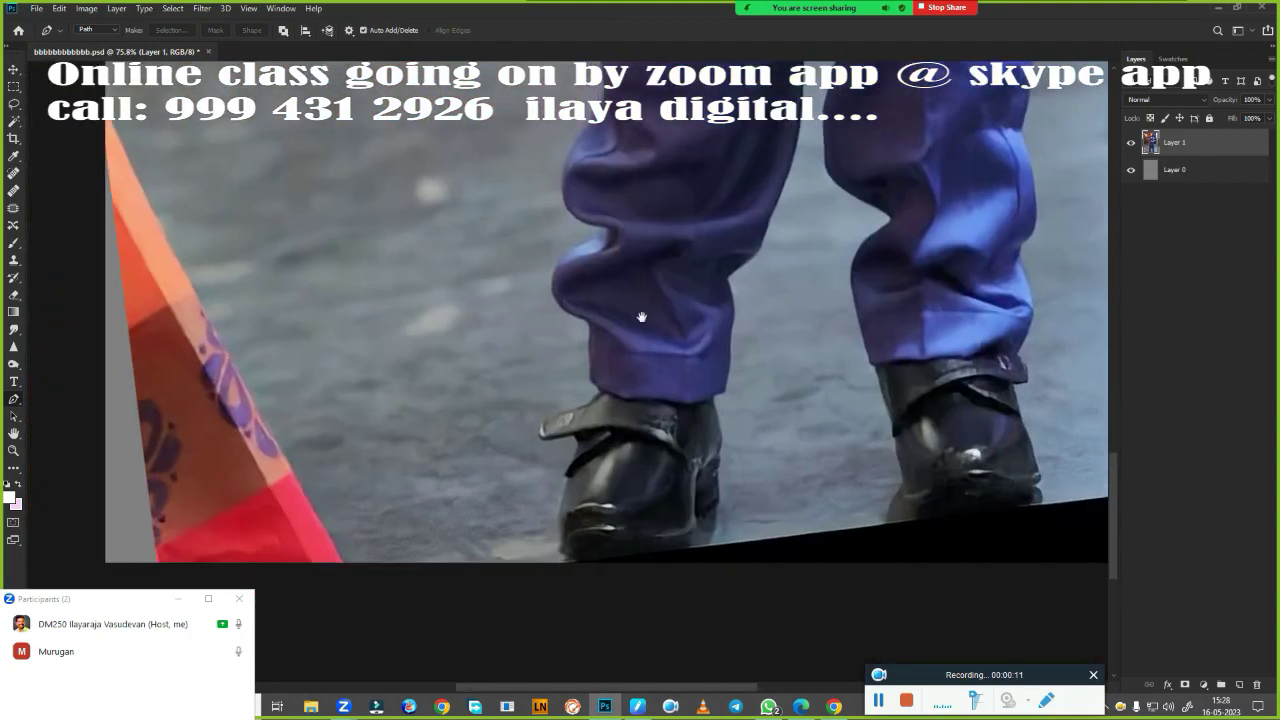
scroll(640, 314, up, 3)
scroll(491, 303, up, 2)
scroll(683, 420, up, 1)
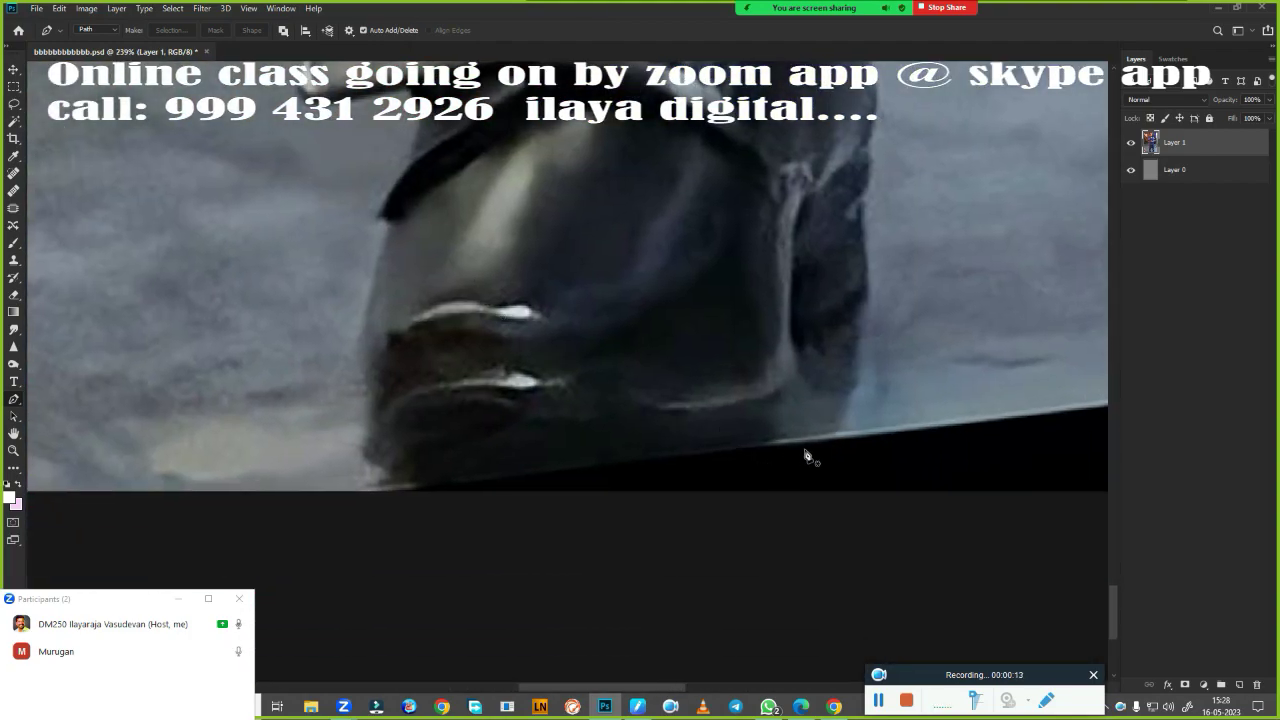
click(424, 494)
drag(367, 419, 361, 361)
drag(383, 225, 392, 190)
scroll(416, 300, up, 5)
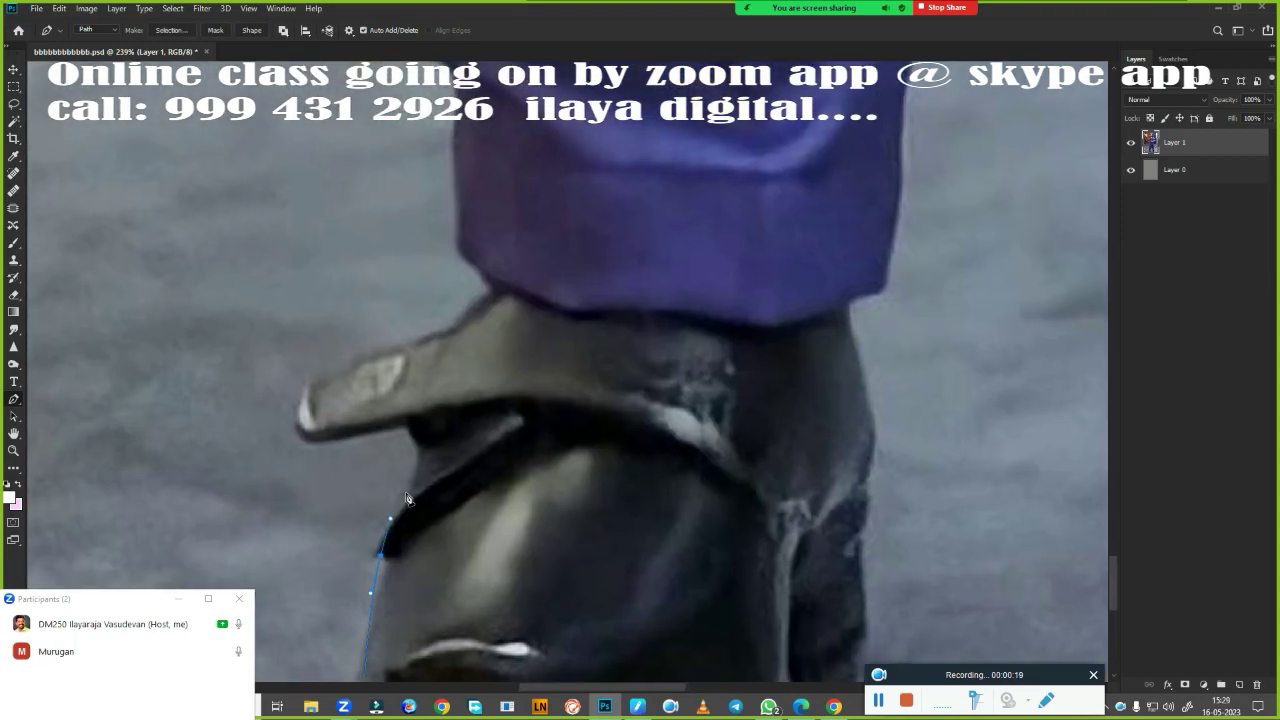
click(406, 429)
drag(307, 441, 291, 444)
drag(311, 384, 345, 374)
Continue the outline up and across the trouser cuff to the trouser fold
click(498, 290)
drag(533, 305, 562, 533)
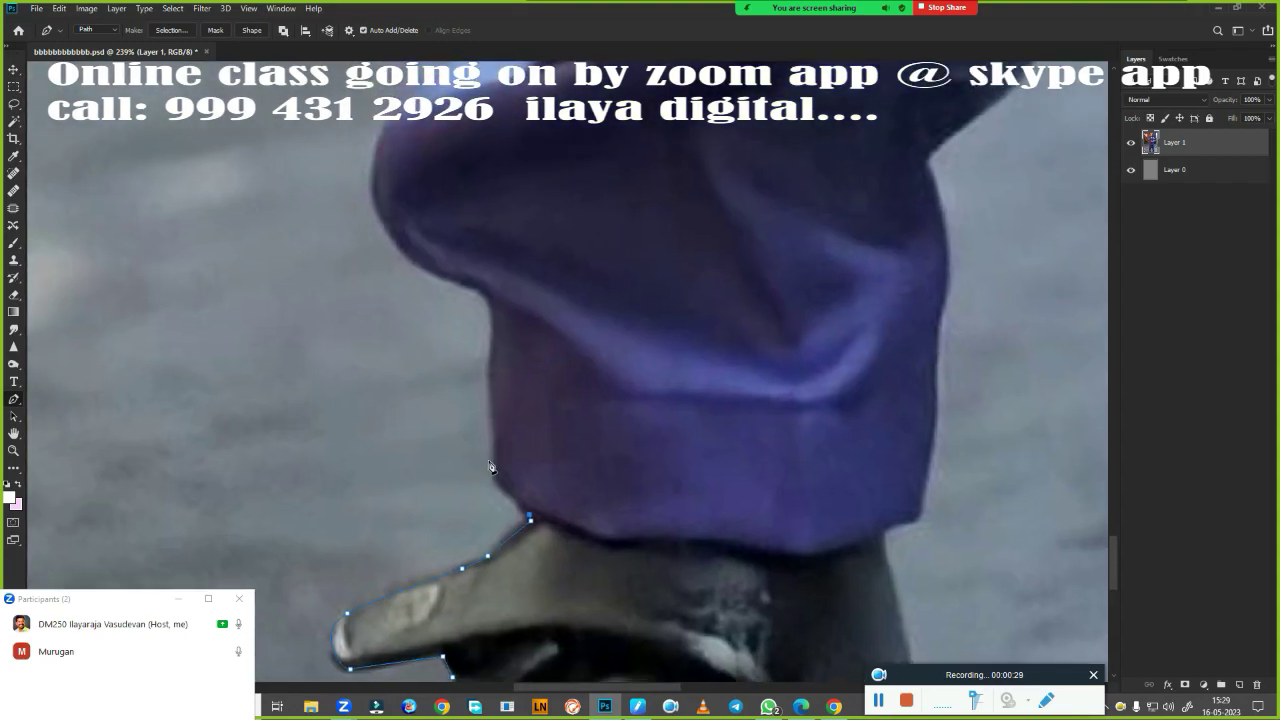
click(495, 469)
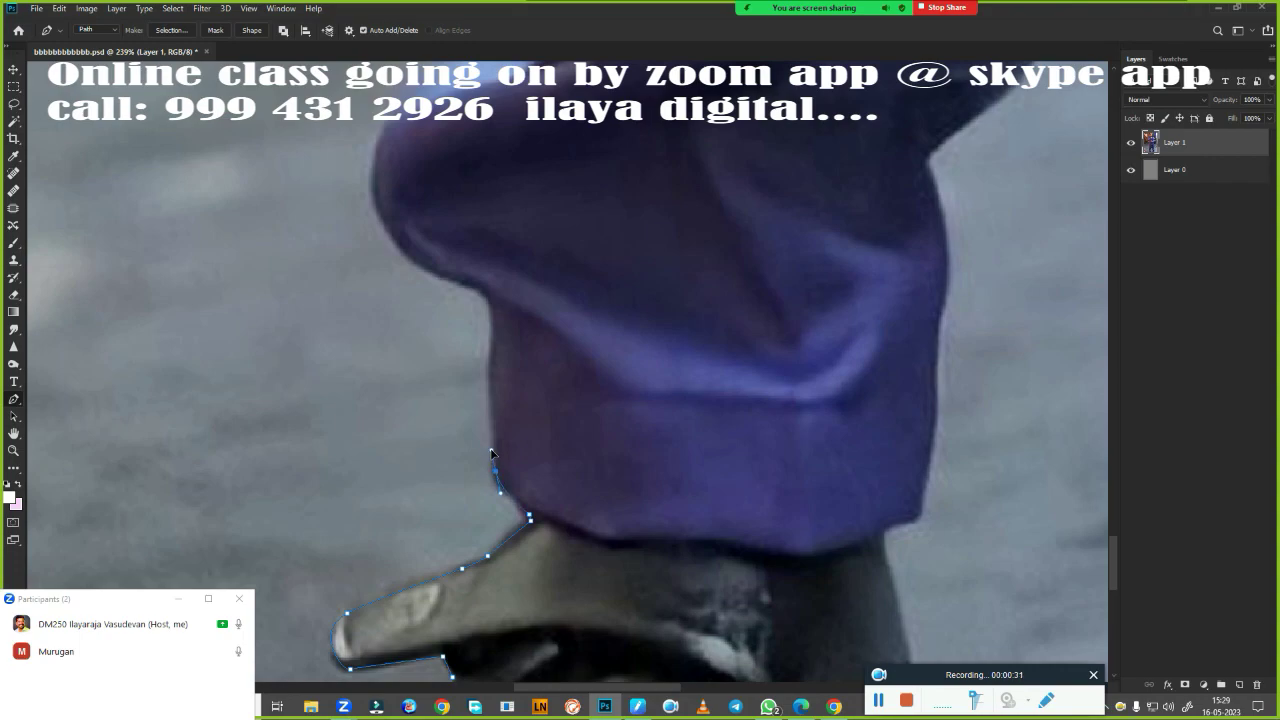
click(491, 334)
click(481, 288)
click(461, 284)
drag(428, 279, 425, 277)
drag(374, 170, 385, 126)
Carry the path with curved anchors up the trouser leg's outer edge
mouse_move(538, 244)
mouse_down()
mouse_move(507, 524)
mouse_move(518, 582)
mouse_up()
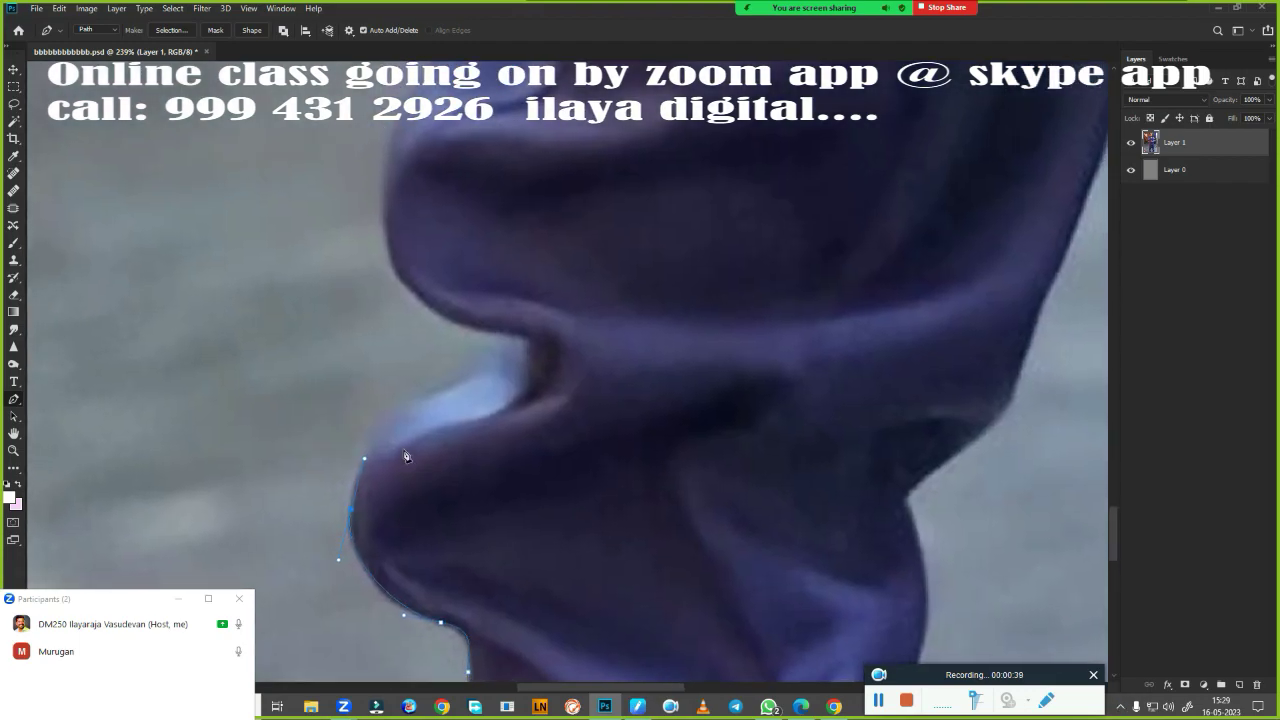
drag(445, 398, 450, 390)
drag(509, 335, 497, 333)
mouse_move(405, 289)
mouse_down()
mouse_move(397, 255)
mouse_move(424, 544)
mouse_up()
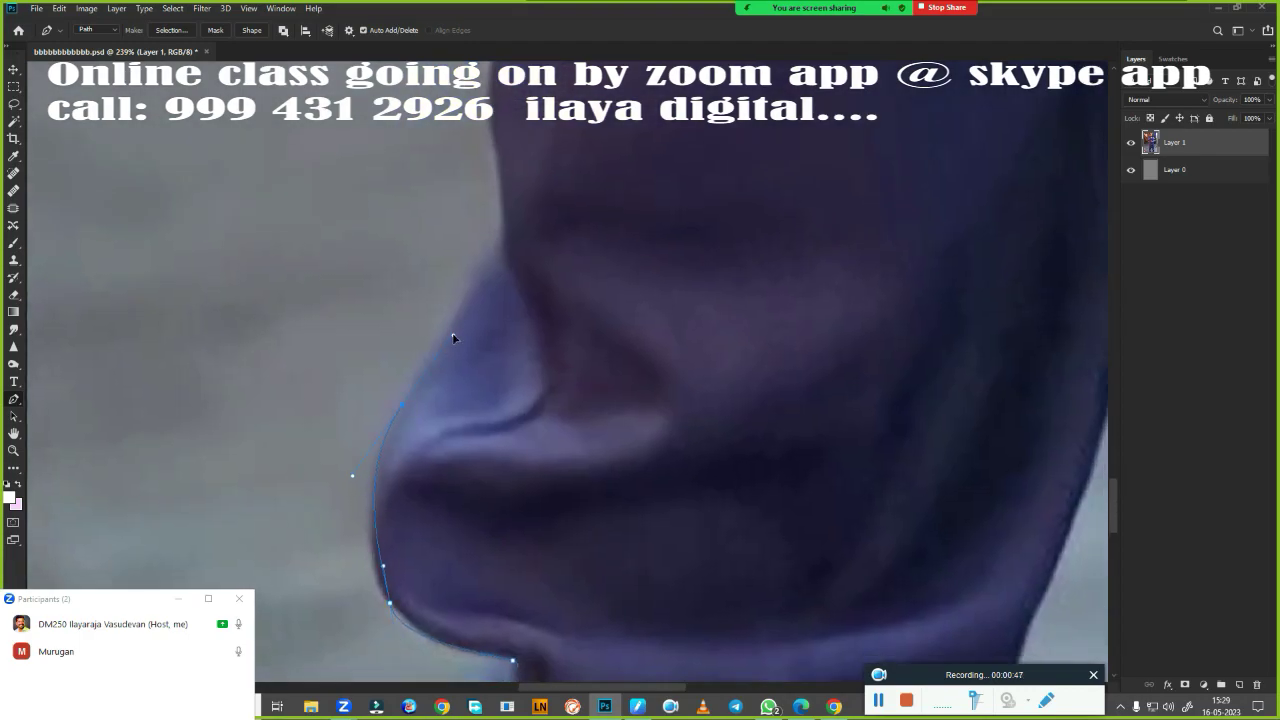
mouse_move(505, 185)
mouse_down()
mouse_move(471, 468)
mouse_move(464, 373)
mouse_up()
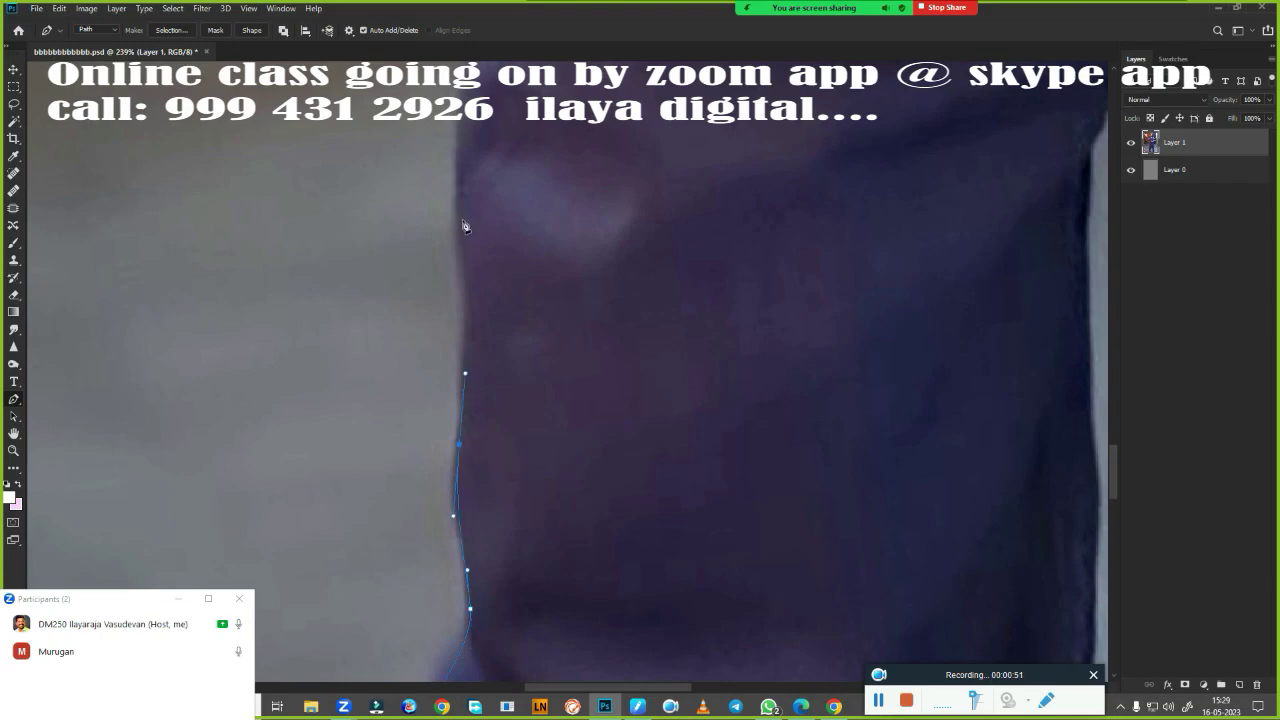
drag(509, 180, 474, 537)
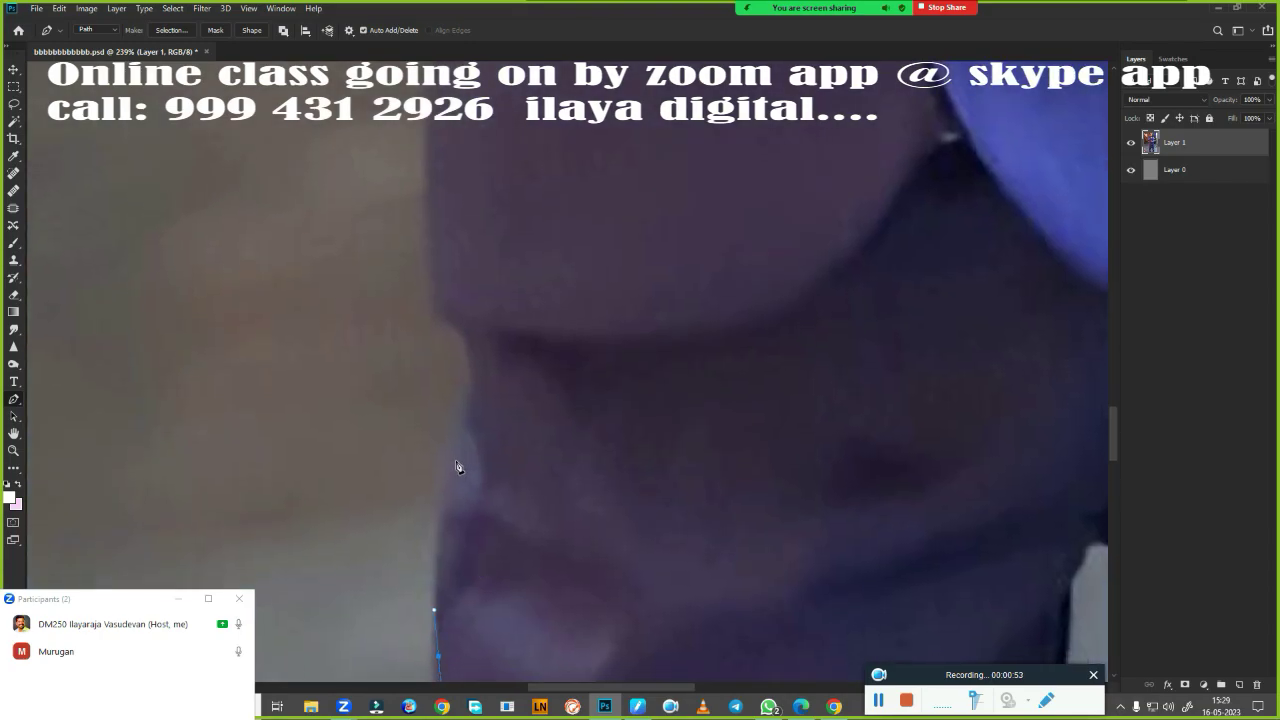
drag(456, 458, 466, 420)
click(467, 331)
Add anchors along the jacket's lower edge and around the sleeve cuff corner
scroll(440, 330, down, 3)
drag(465, 300, 465, 431)
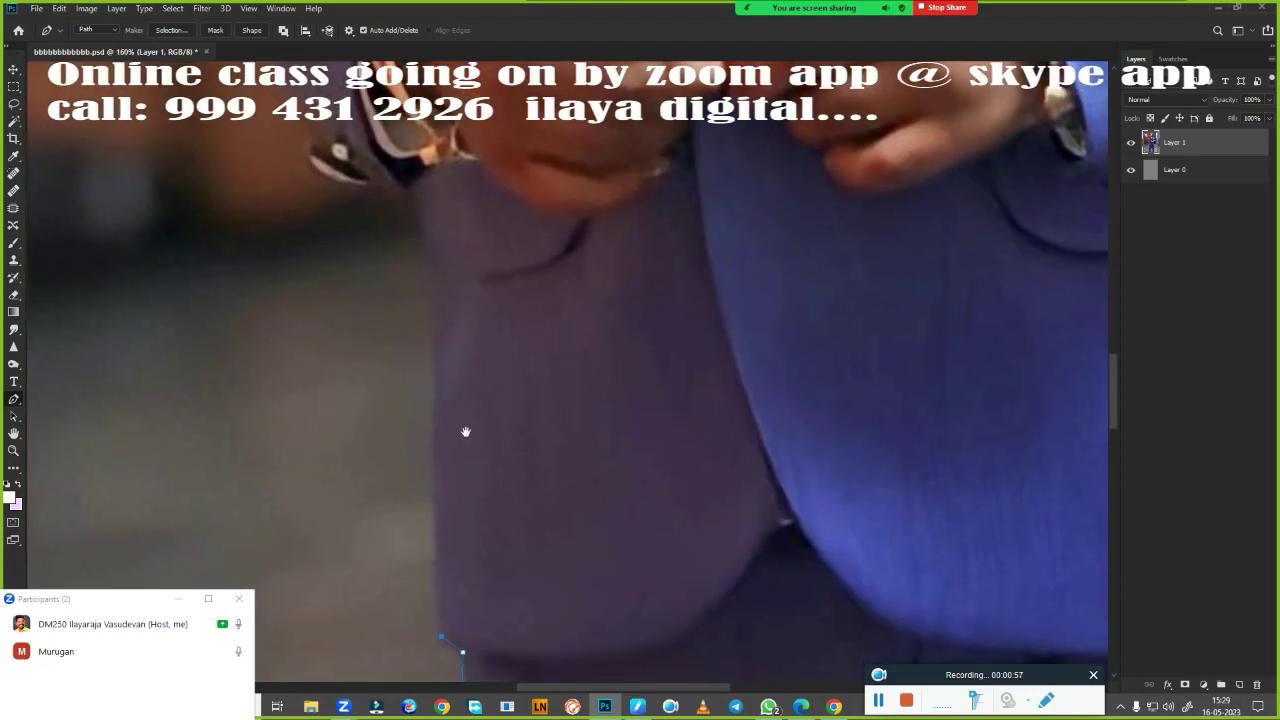
click(431, 328)
drag(426, 228, 454, 398)
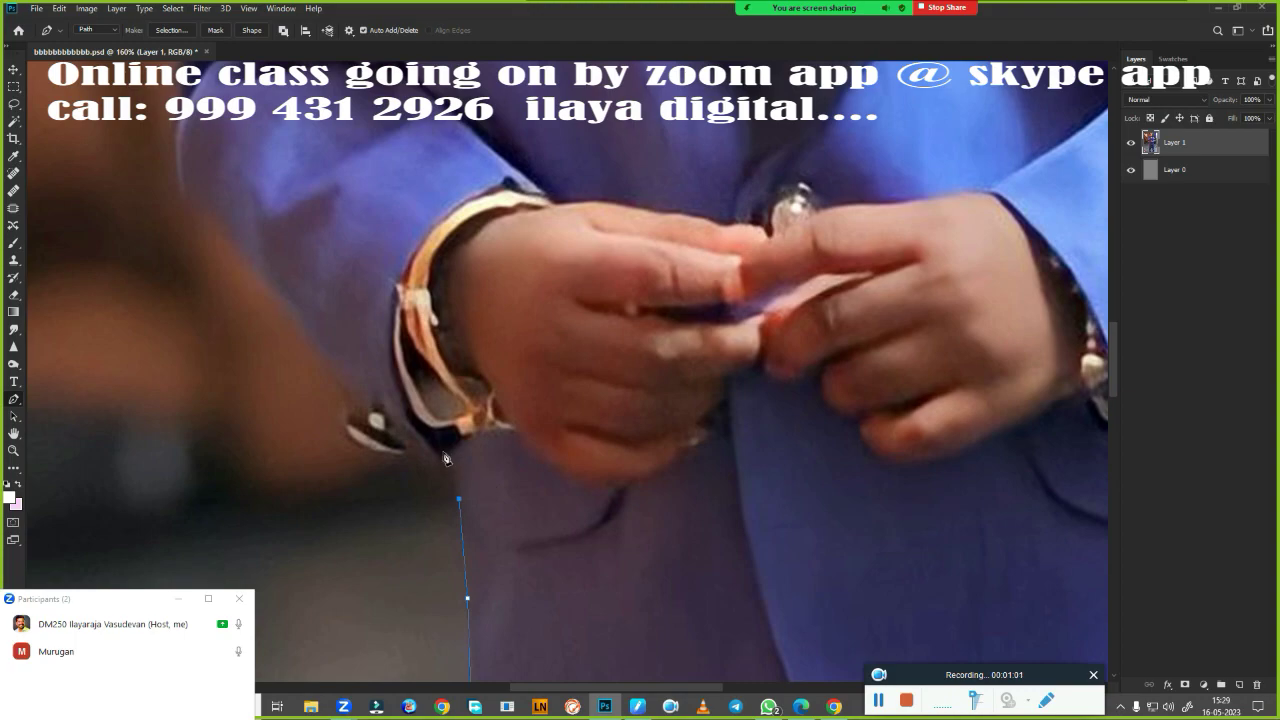
click(451, 461)
drag(407, 442, 395, 435)
scroll(424, 461, up, 3)
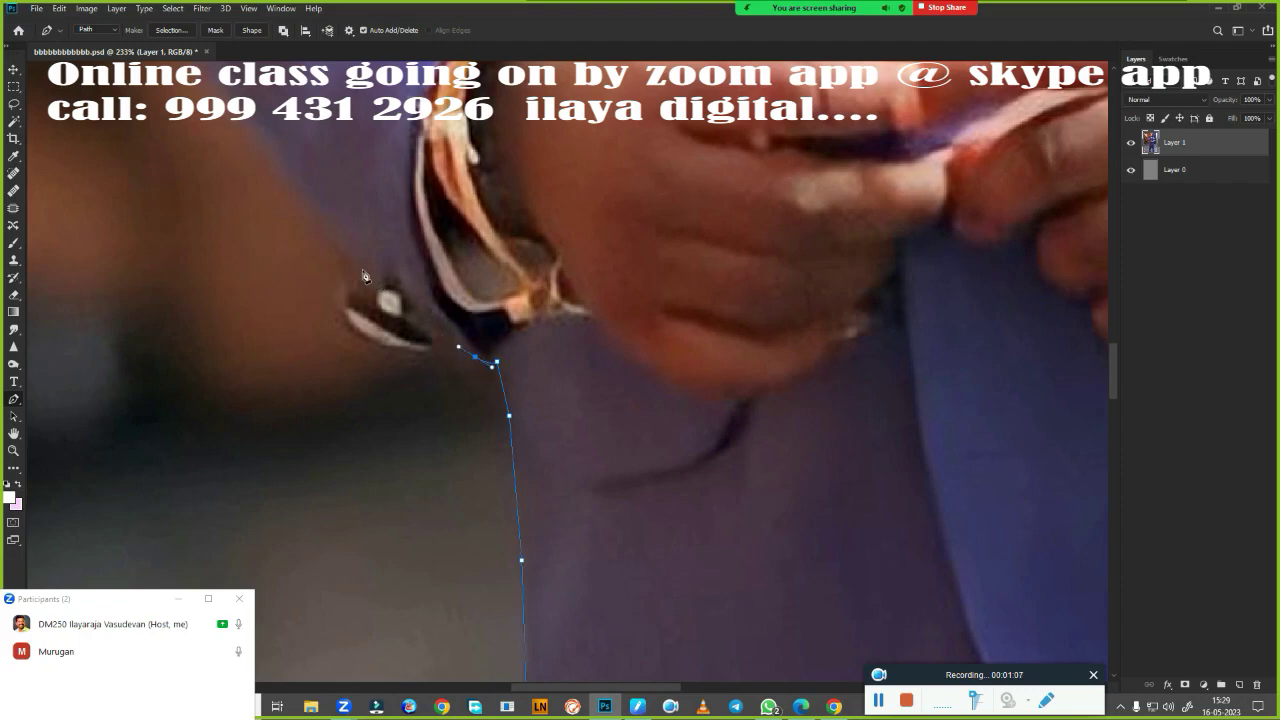
drag(377, 279, 354, 262)
Follow the sleeve edge upward, undoing one misplaced point
drag(343, 219, 504, 531)
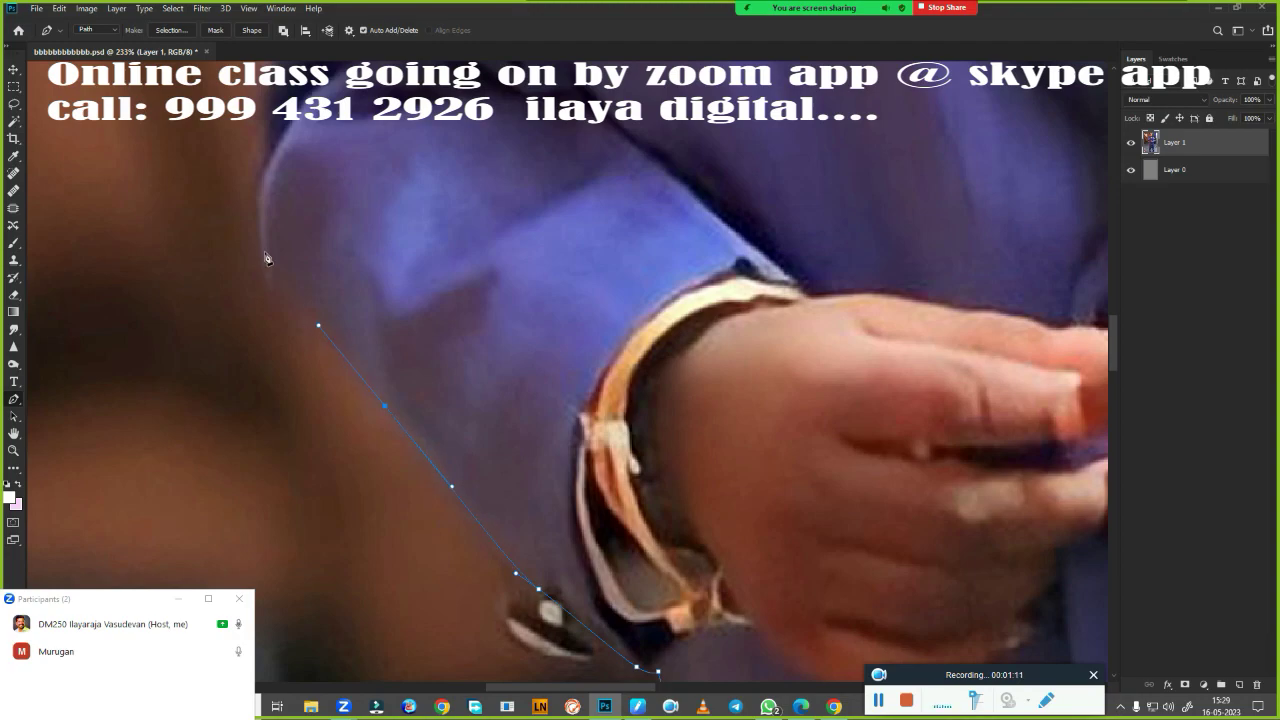
drag(261, 209, 333, 497)
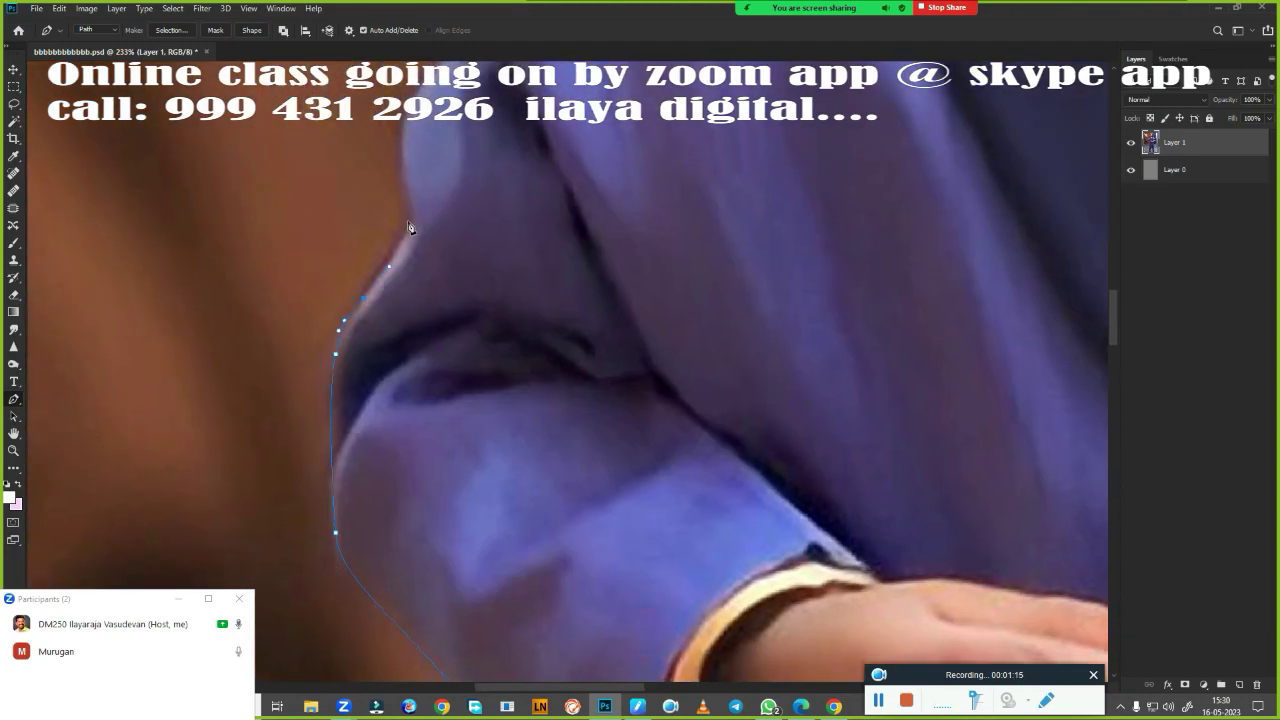
drag(432, 173, 456, 468)
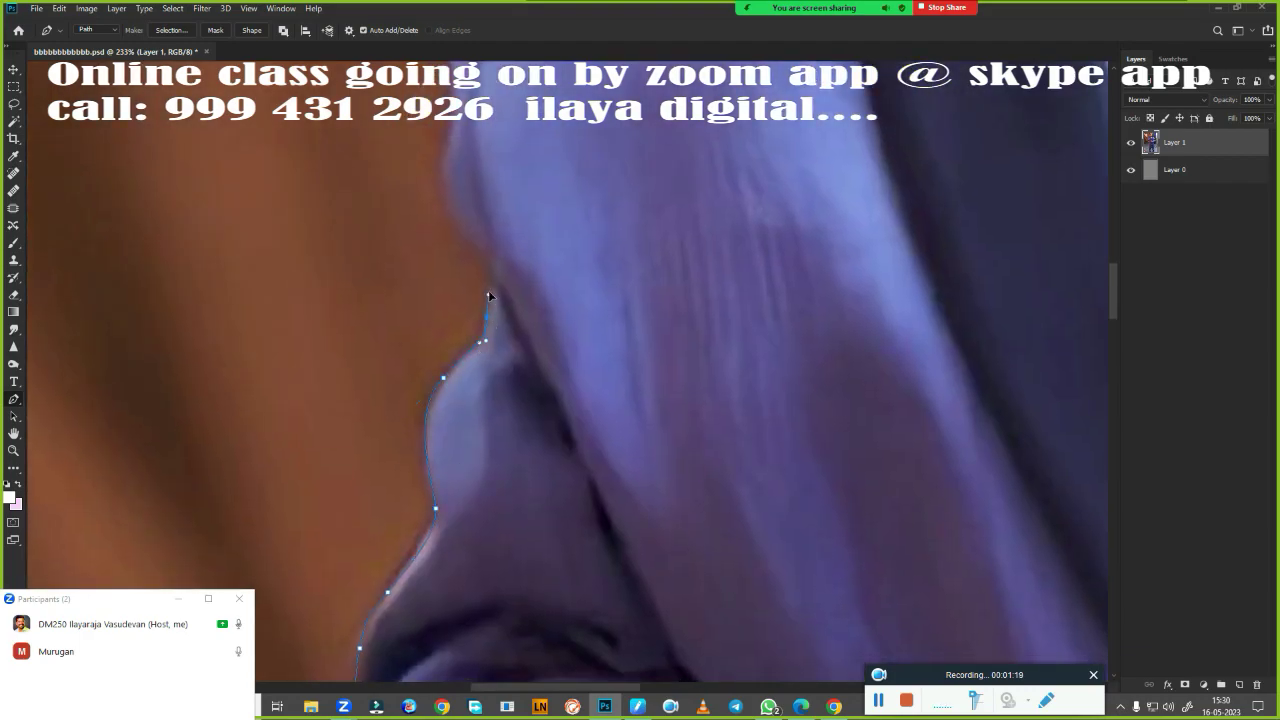
drag(491, 276, 455, 515)
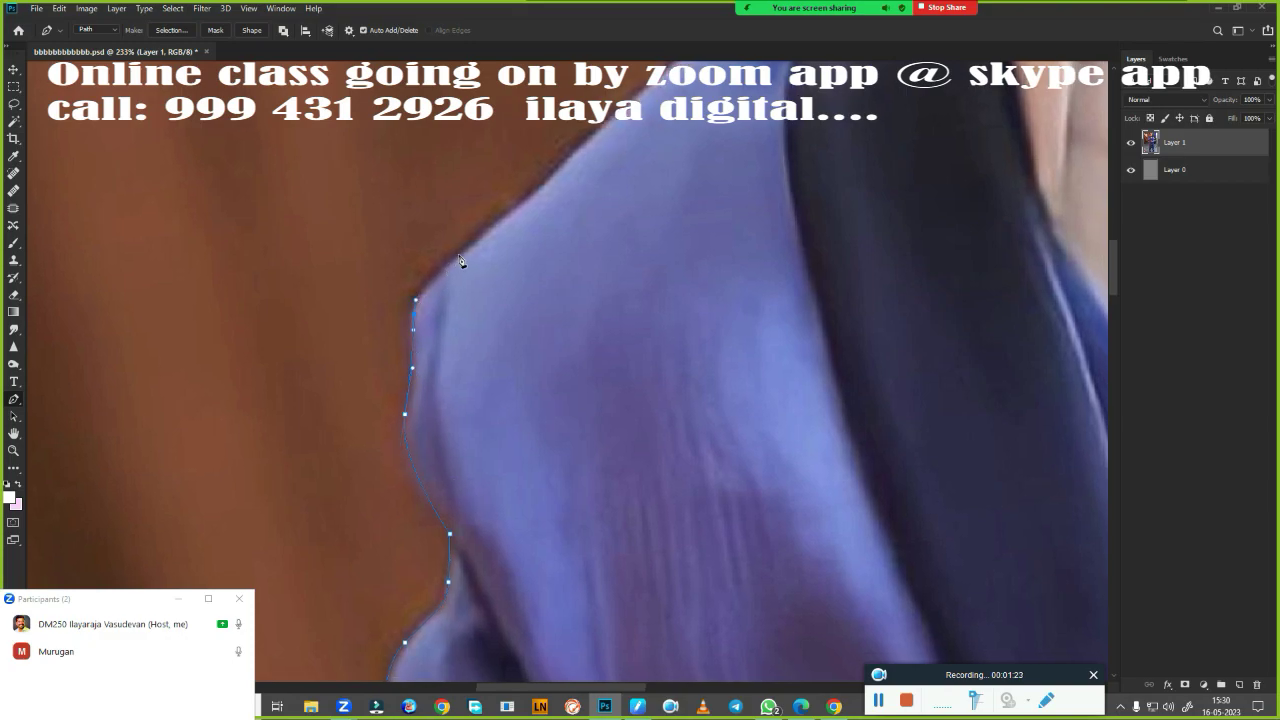
key(ctrl+z)
click(476, 239)
drag(476, 239, 442, 433)
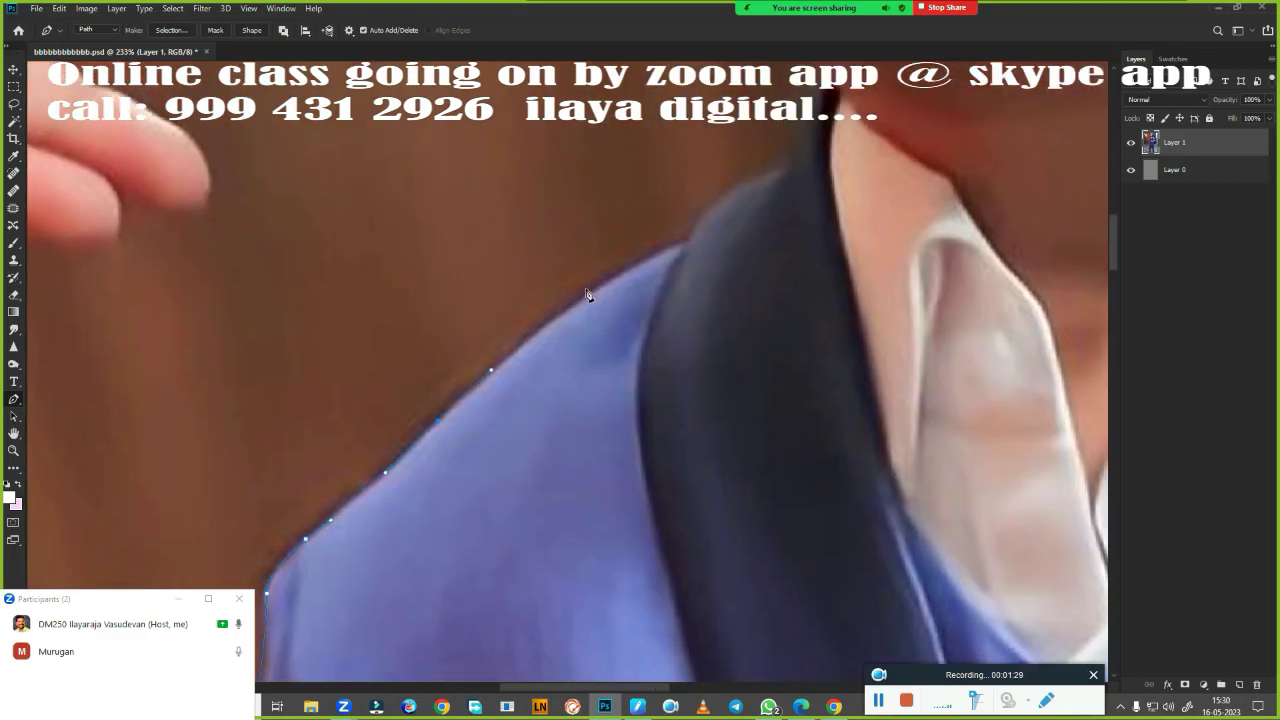
Continue over the shoulder and up the lapel to just under the chin
click(638, 263)
mouse_move(688, 245)
mouse_down()
mouse_move(510, 388)
mouse_move(576, 351)
mouse_up()
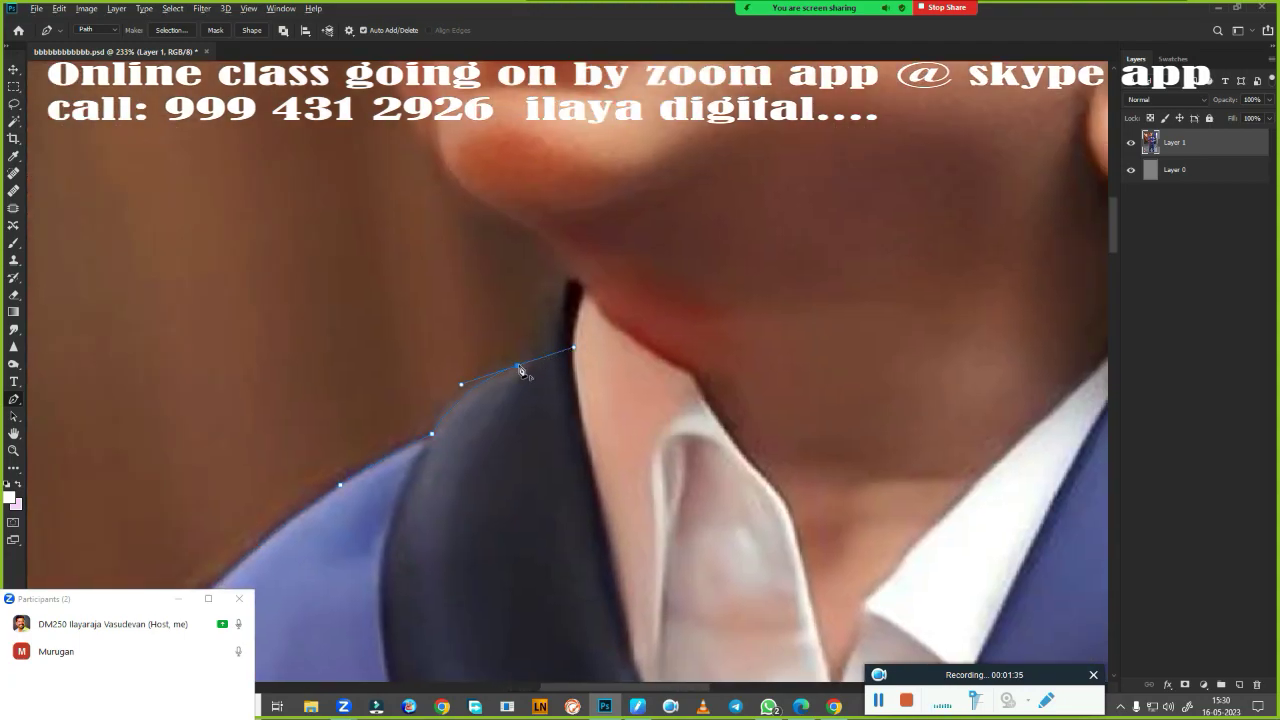
alt+click(517, 365)
drag(550, 336, 557, 318)
click(567, 276)
Curve the outline along the jawline and cheek, ending in a sharp corner
scroll(480, 400, up, 5)
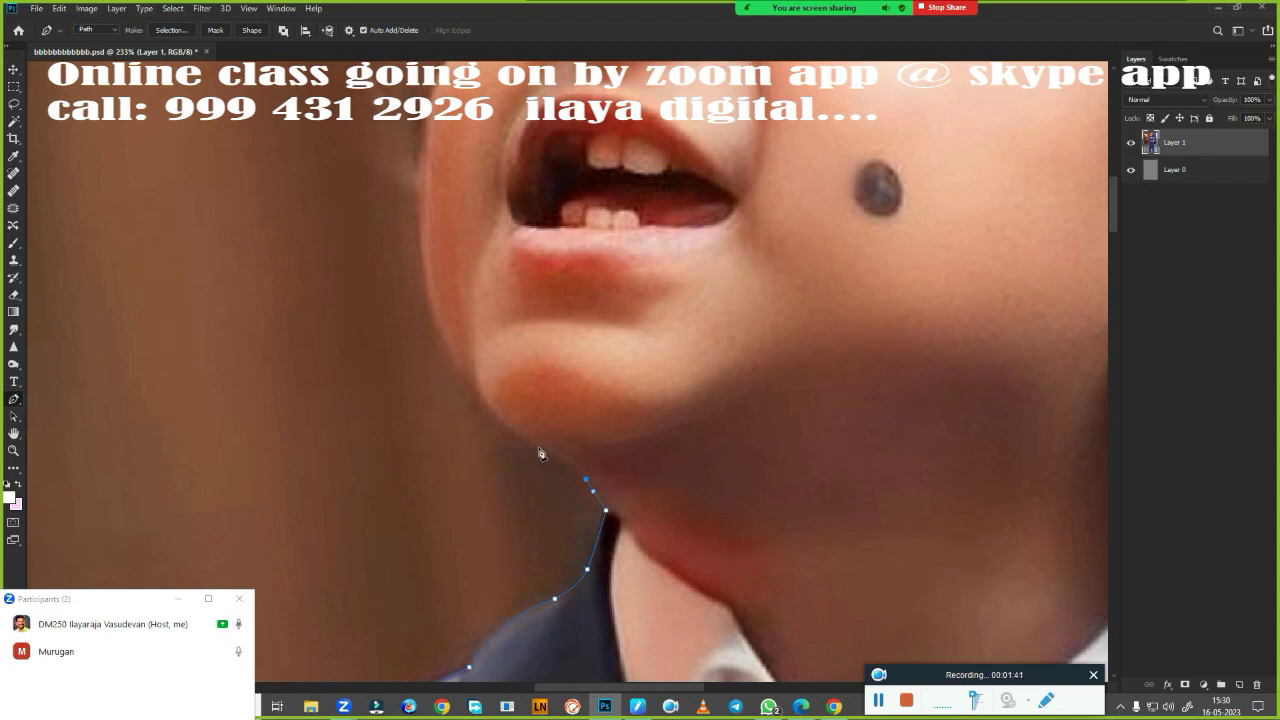
drag(540, 449, 525, 445)
drag(484, 248, 503, 514)
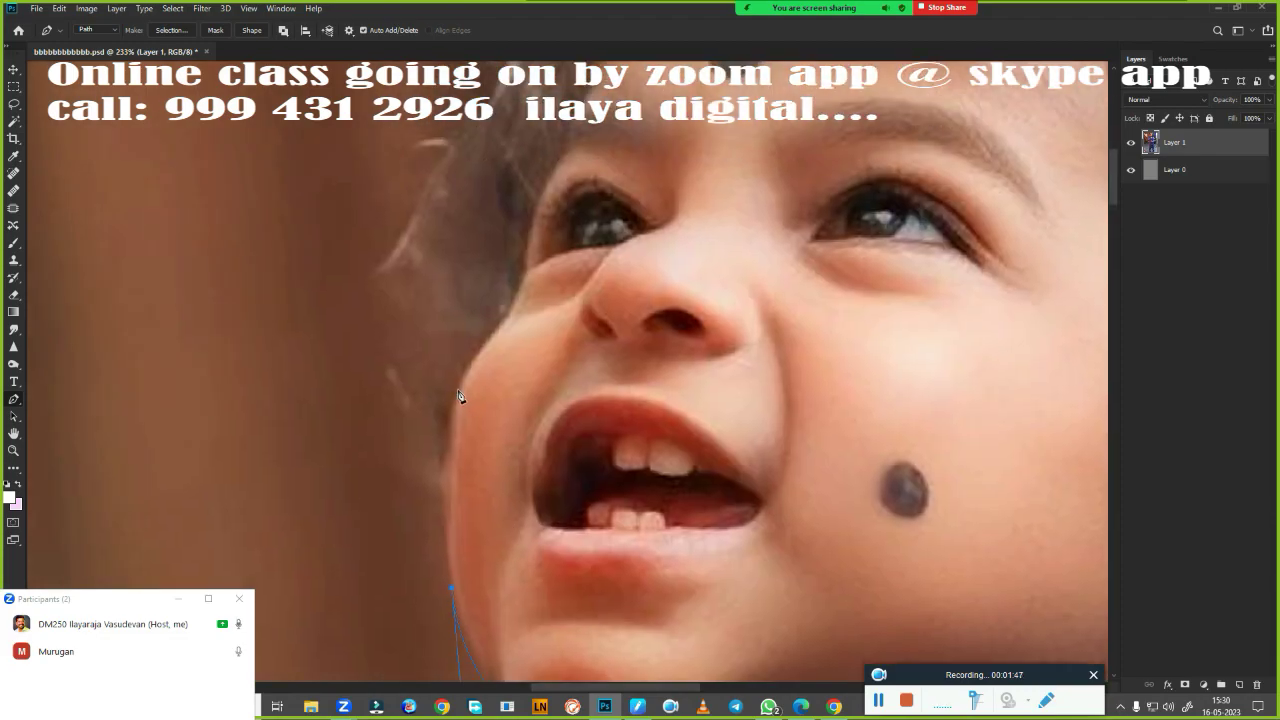
drag(458, 391, 476, 354)
alt+click(498, 331)
Carry the path up the hairline, over the crown and down the hair's right side
drag(518, 268, 495, 450)
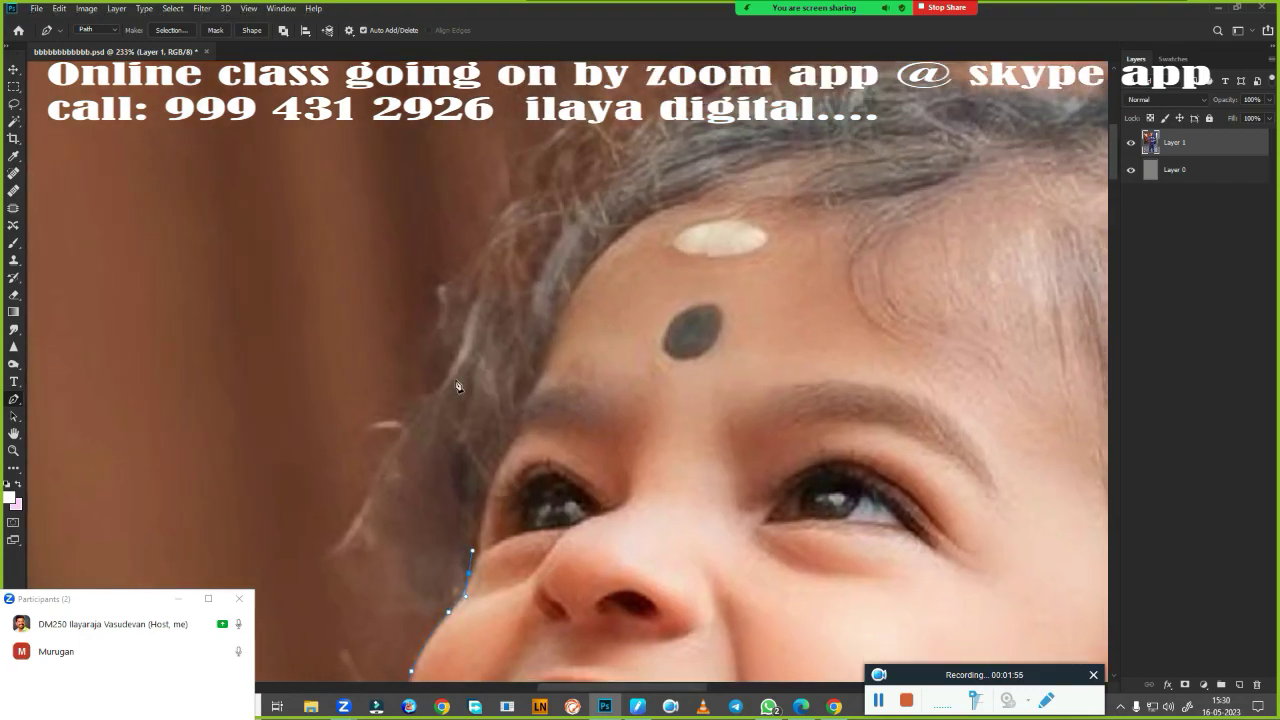
drag(451, 365, 460, 280)
mouse_move(542, 182)
mouse_down()
mouse_move(605, 153)
mouse_move(306, 257)
mouse_up()
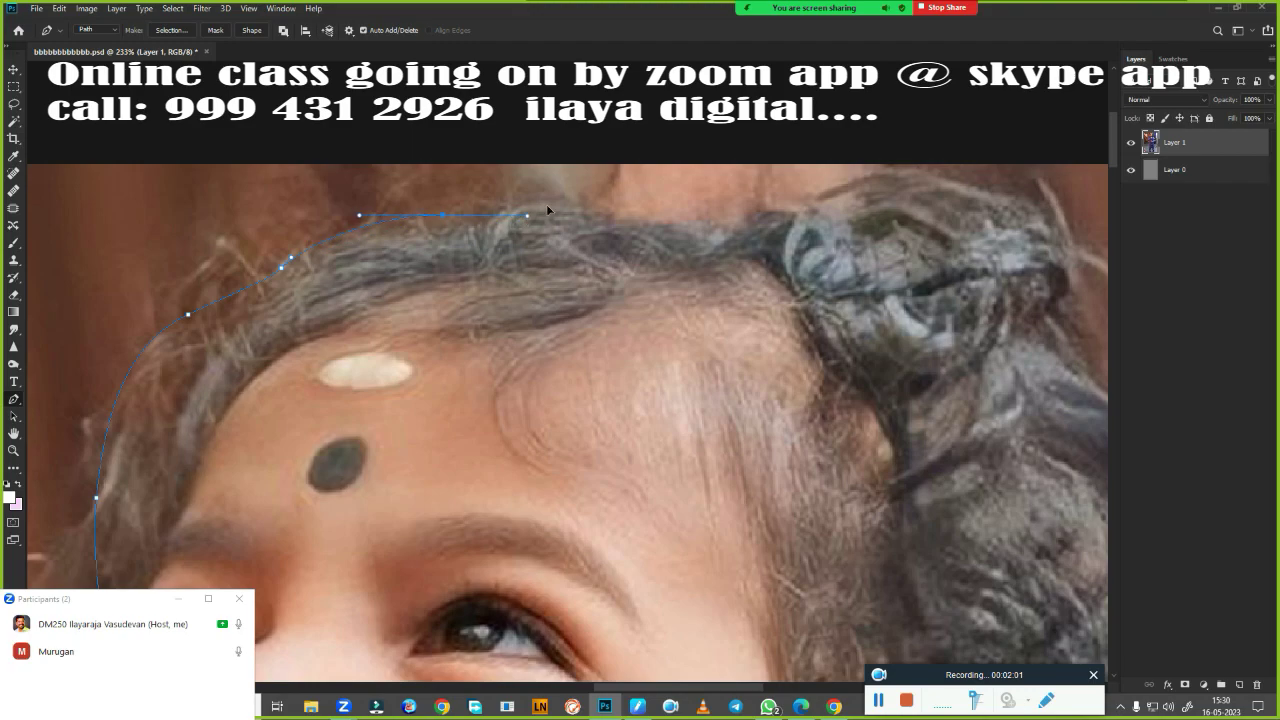
drag(604, 208, 671, 225)
drag(763, 223, 796, 218)
mouse_move(1033, 225)
mouse_down()
mouse_move(737, 240)
mouse_move(791, 334)
mouse_up()
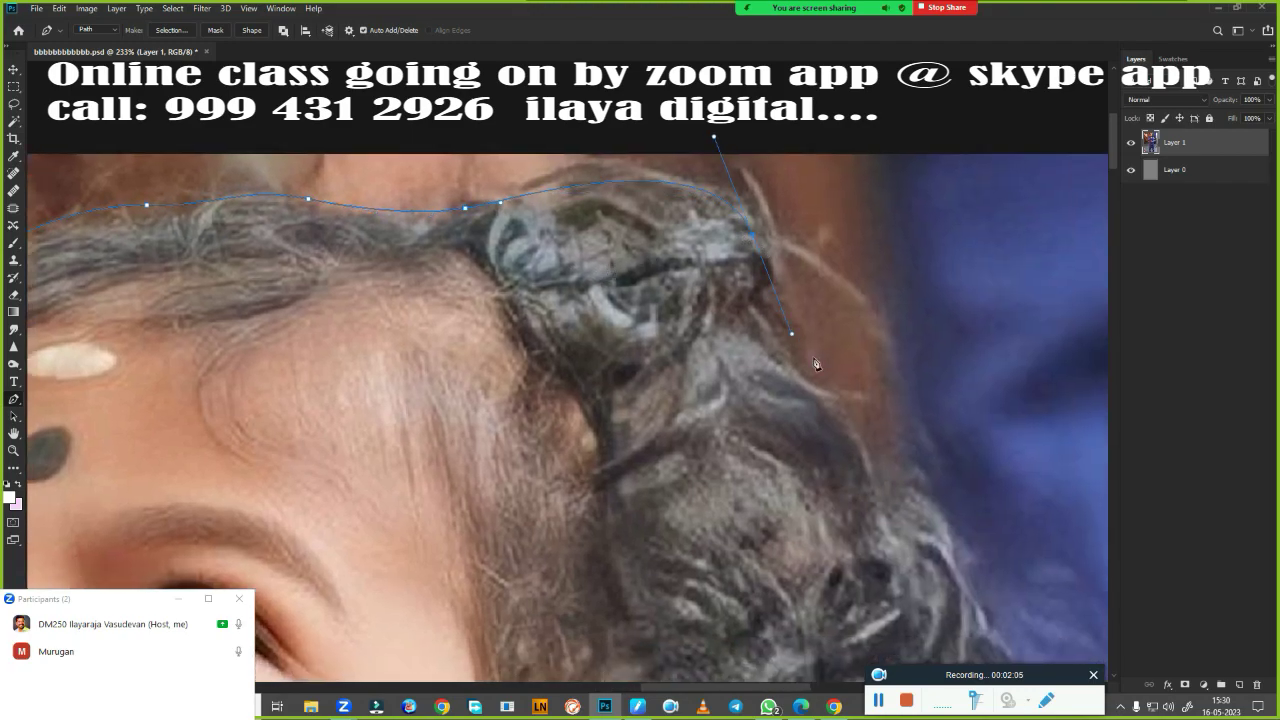
drag(910, 472, 844, 186)
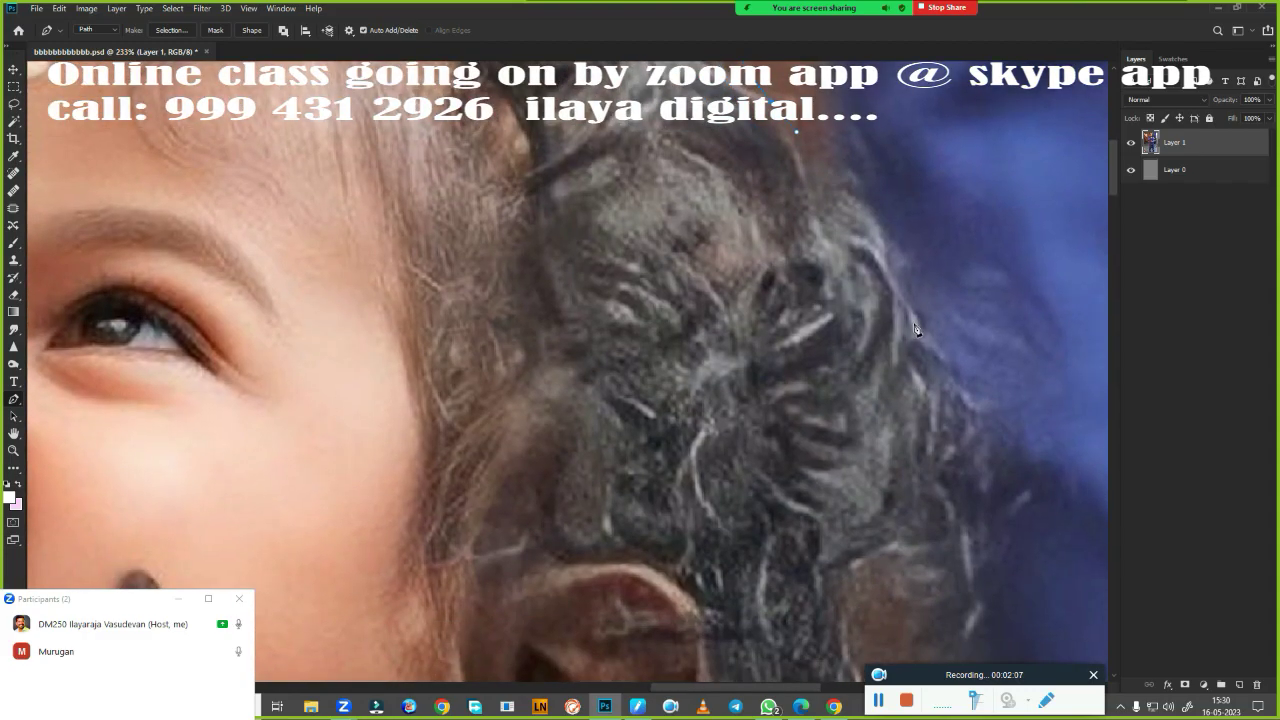
scroll(914, 390, down, 5)
scroll(838, 236, up, 3)
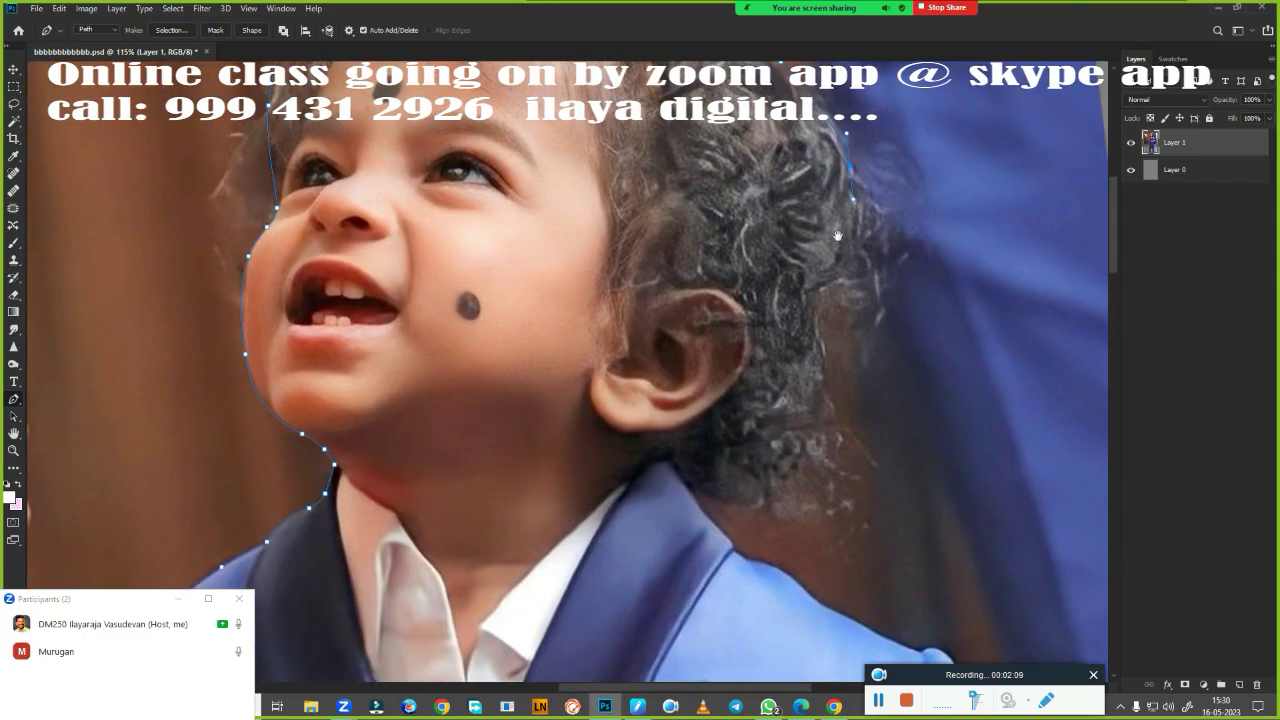
Add points down the hair's back edge to where it meets the collar
click(829, 296)
click(819, 340)
click(818, 386)
click(814, 418)
drag(692, 487, 575, 424)
scroll(481, 290, up, 3)
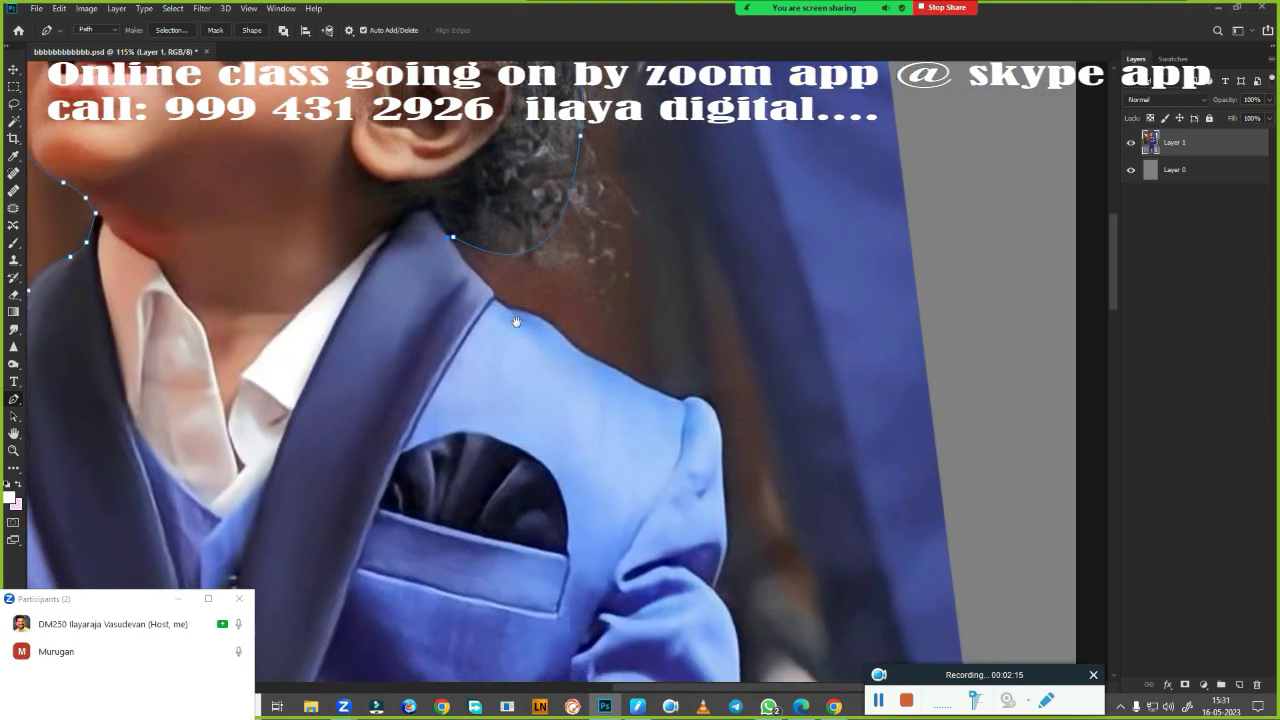
click(475, 276)
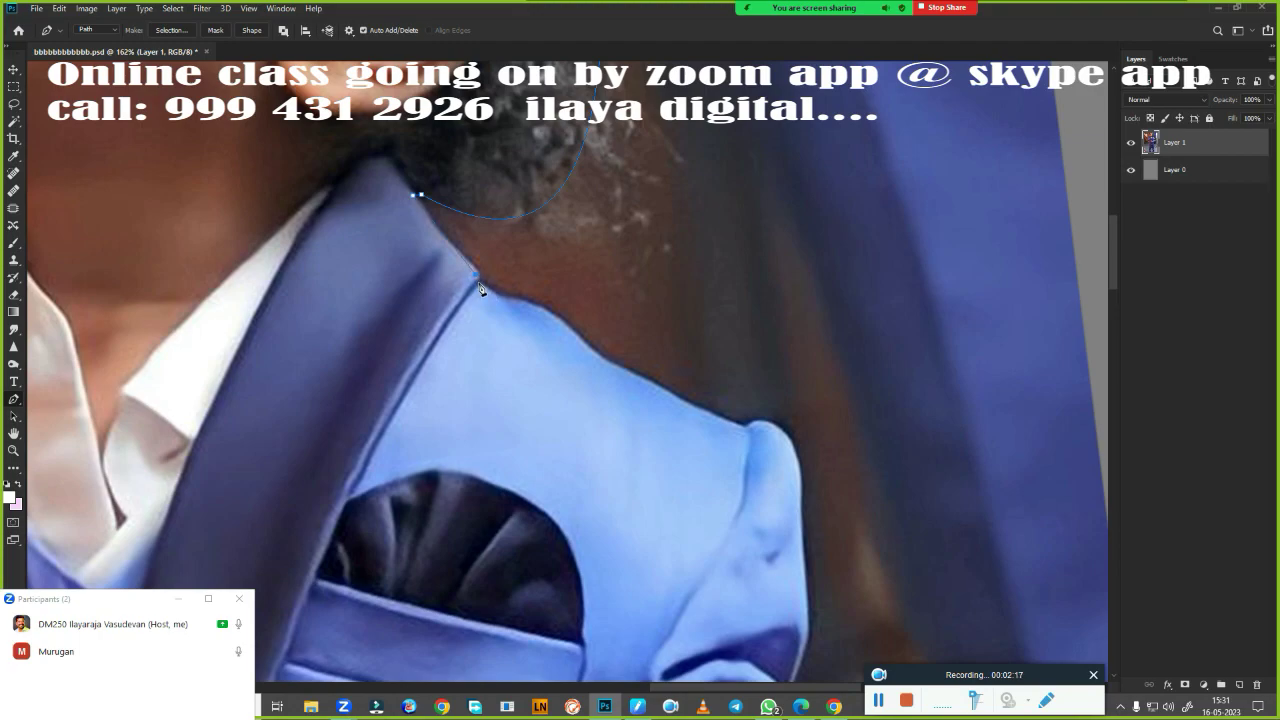
drag(503, 300, 514, 302)
Trace curved anchors over the shoulder and down the jacket sleeve edge
drag(576, 344, 609, 377)
mouse_move(704, 416)
mouse_down()
mouse_move(747, 428)
mouse_move(804, 522)
mouse_move(736, 141)
mouse_up()
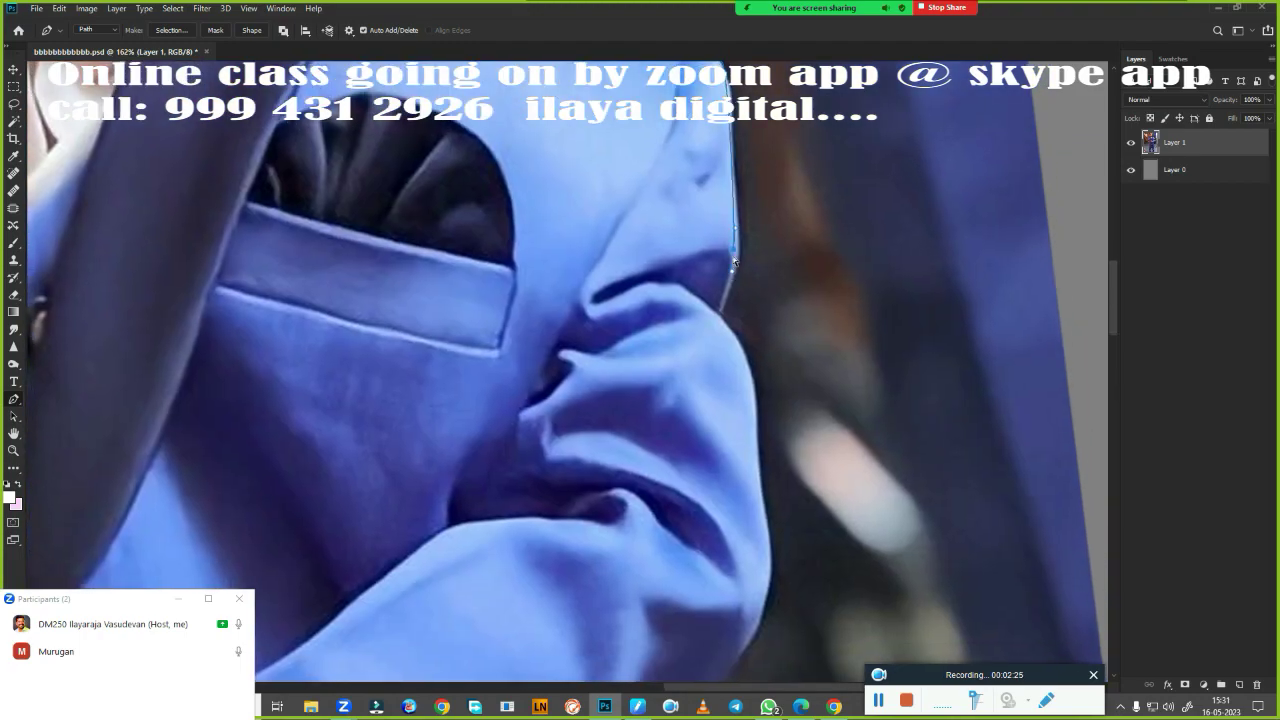
drag(739, 253, 730, 279)
click(722, 320)
drag(756, 392, 758, 436)
drag(768, 540, 880, 211)
drag(813, 330, 792, 347)
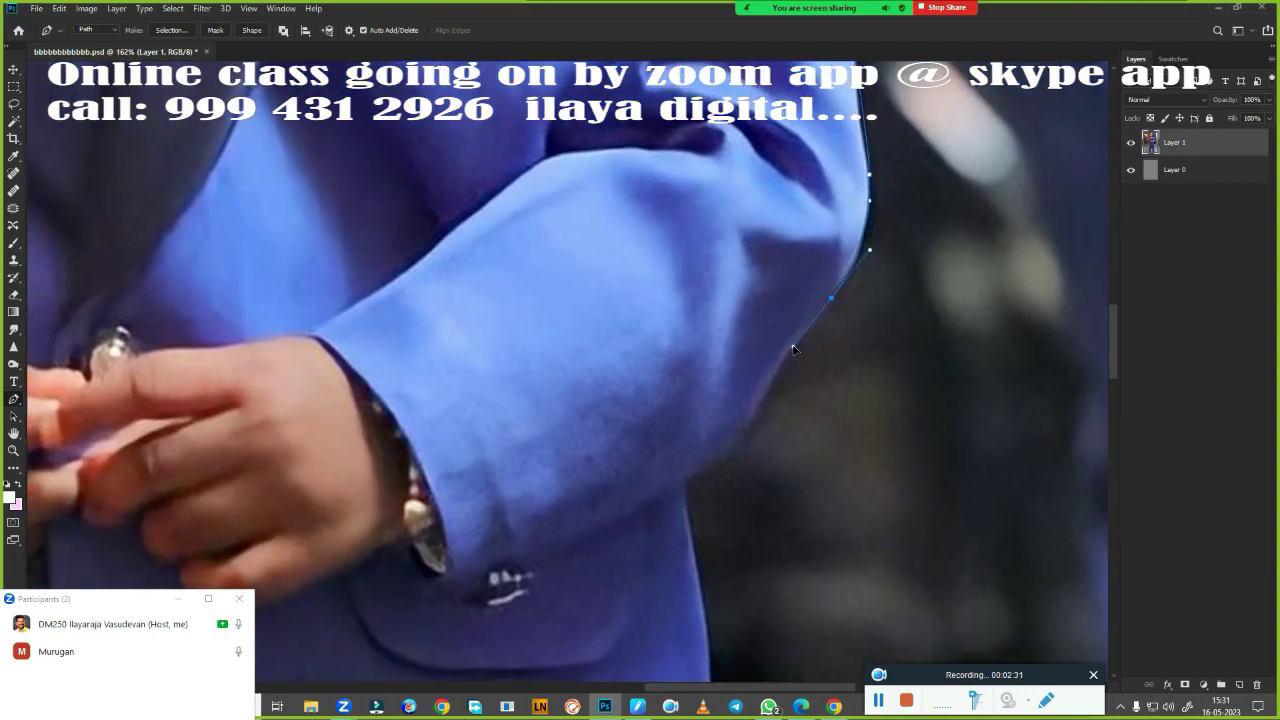
drag(758, 405, 746, 433)
drag(684, 481, 700, 471)
scroll(706, 500, down, 5)
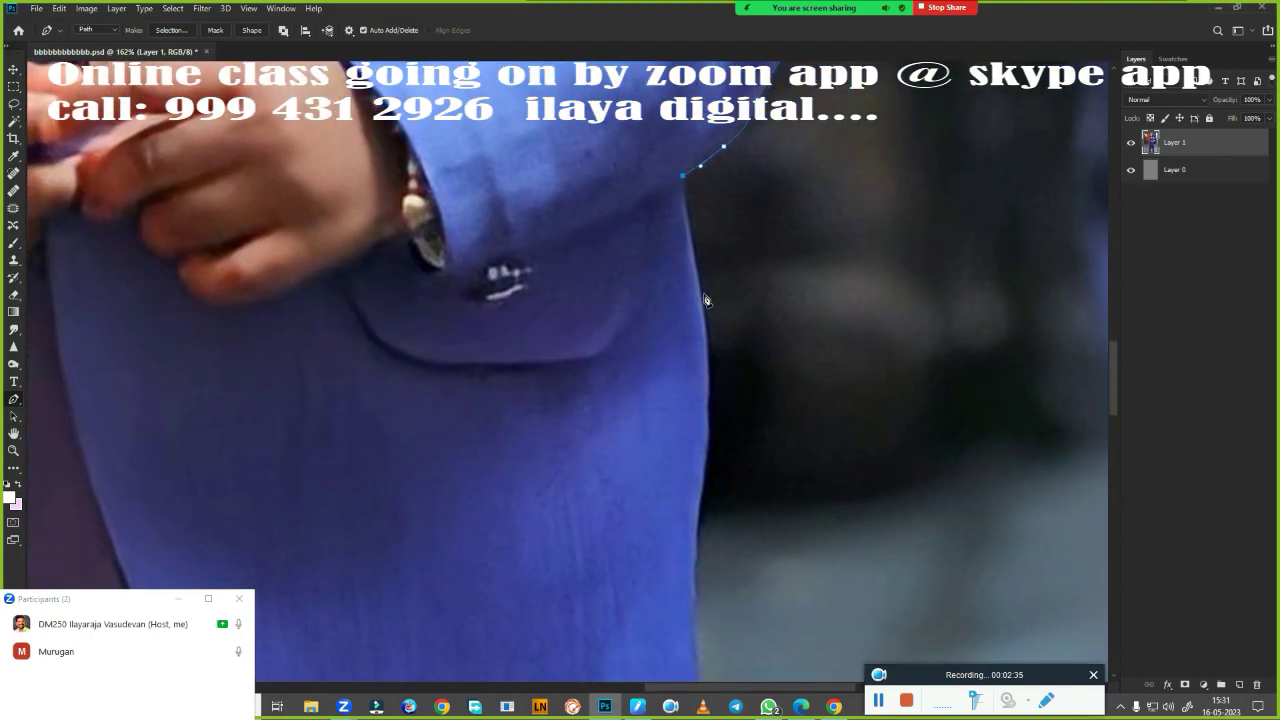
drag(705, 295, 713, 345)
drag(699, 500, 691, 554)
Continue the path down the trouser's outer edge with smooth anchors
drag(737, 645, 814, 171)
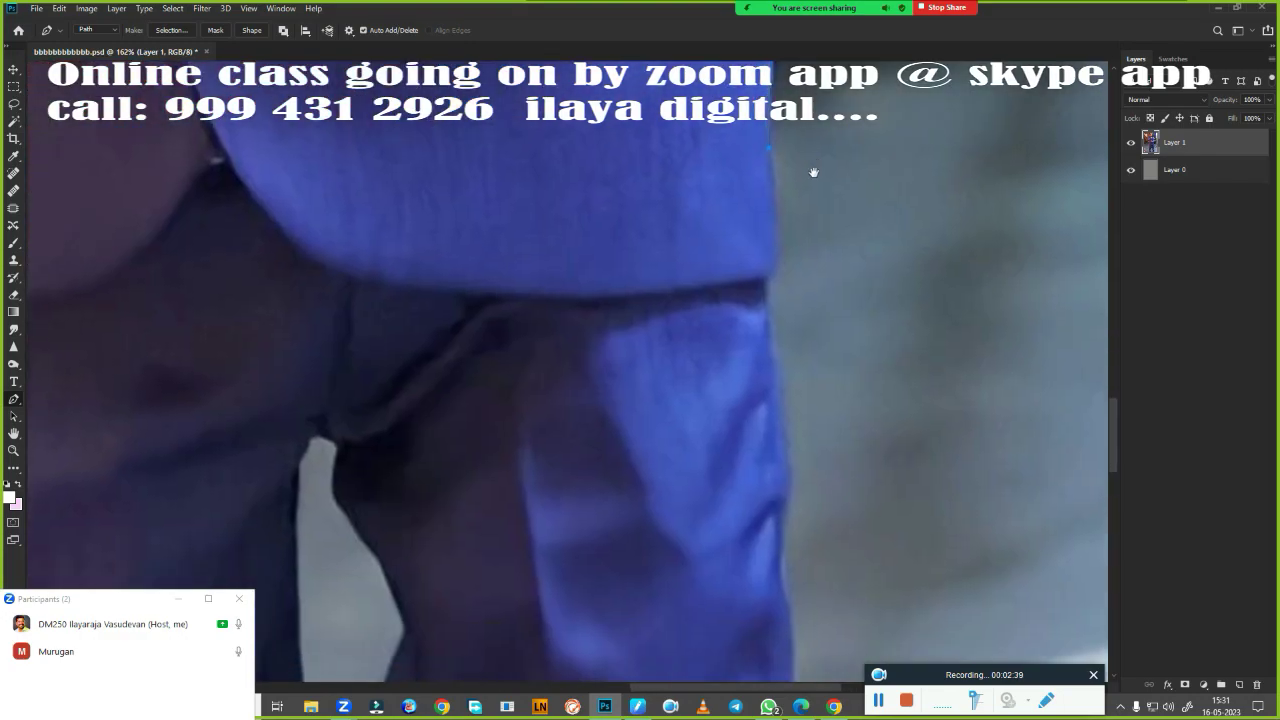
click(767, 281)
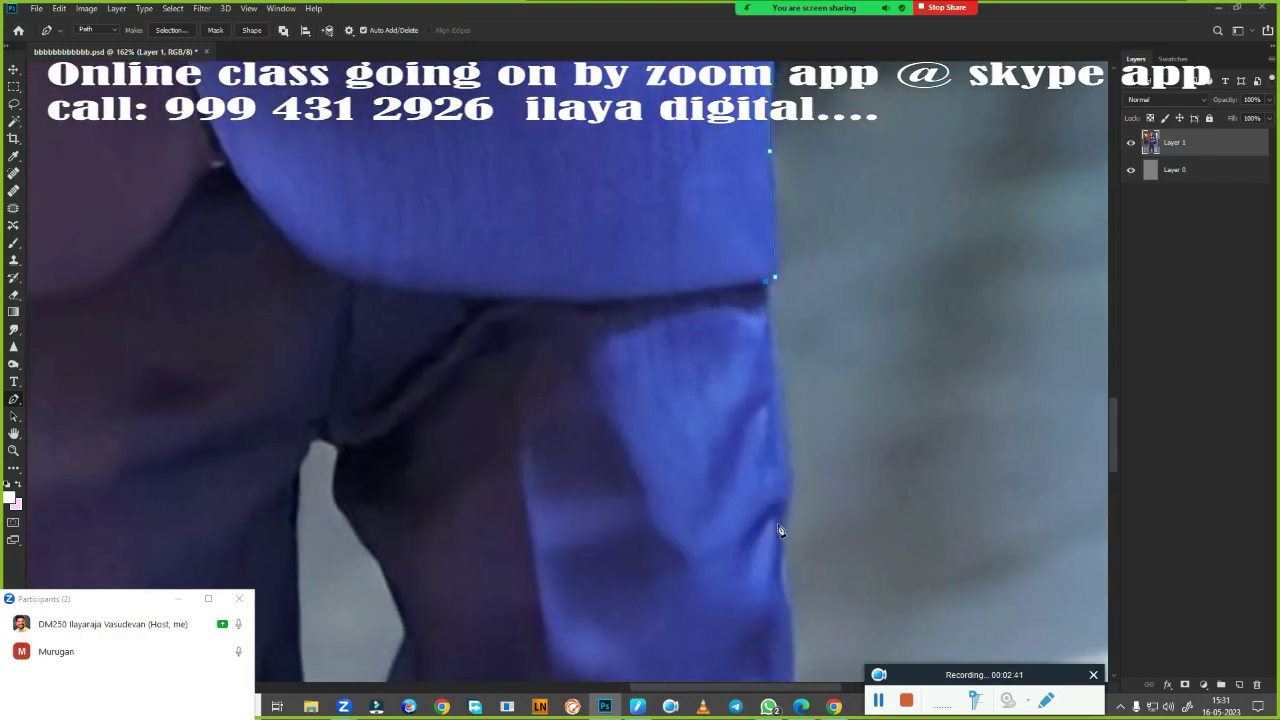
drag(793, 592, 786, 156)
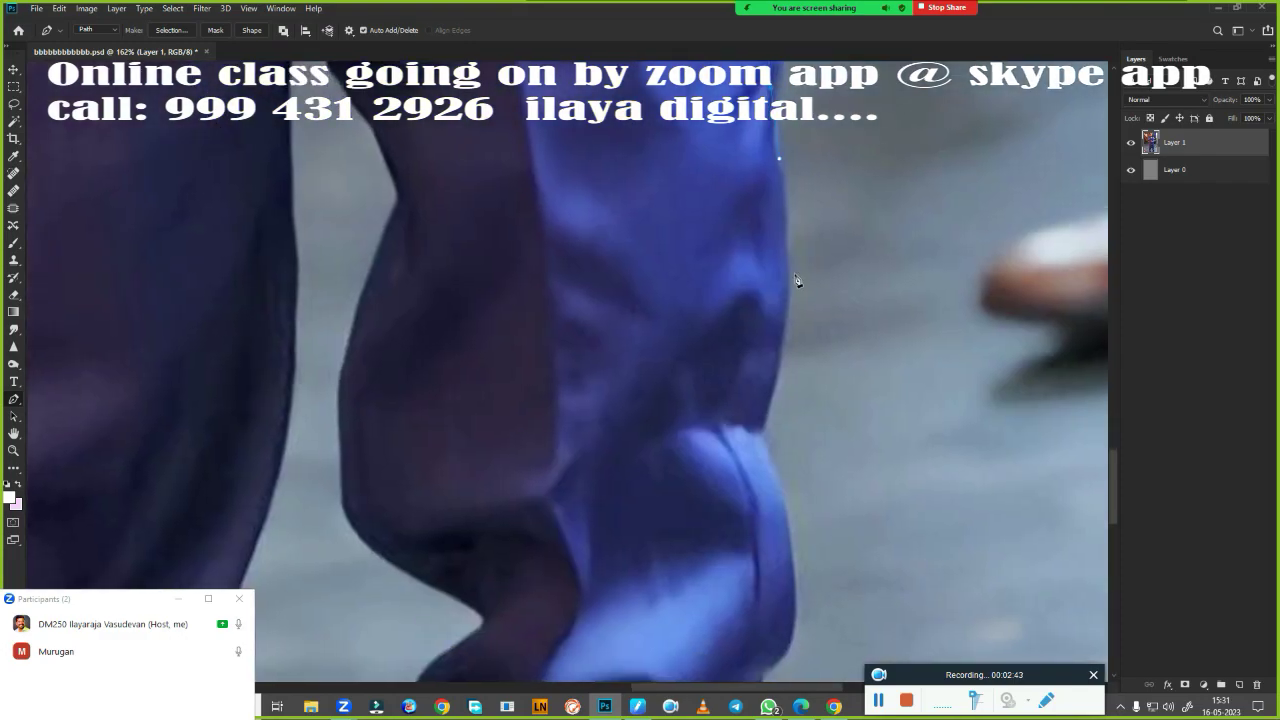
click(781, 347)
drag(785, 313, 774, 360)
drag(760, 440, 773, 467)
mouse_move(809, 608)
mouse_down()
mouse_move(775, 323)
mouse_move(725, 400)
mouse_move(733, 448)
mouse_up()
Trace from the trouser hem down the boot cuff, outer edge, toe and sole
click(753, 571)
drag(757, 565, 790, 212)
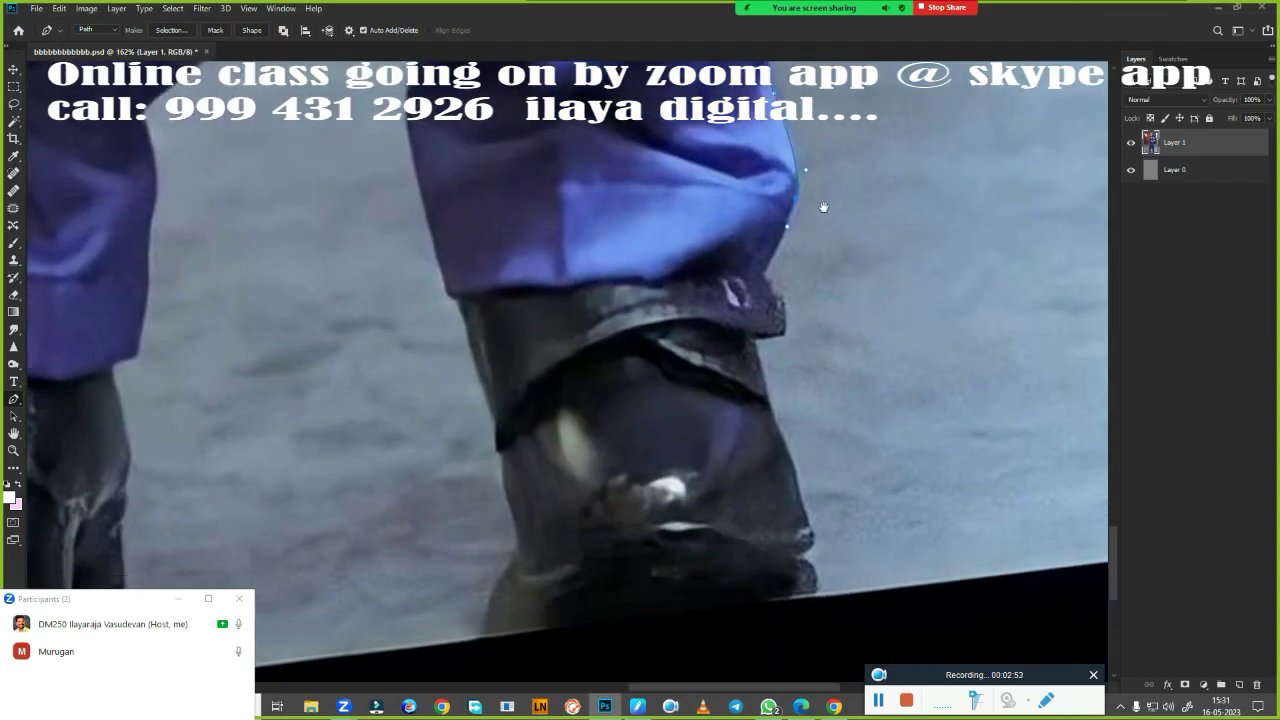
click(762, 260)
click(782, 291)
click(784, 321)
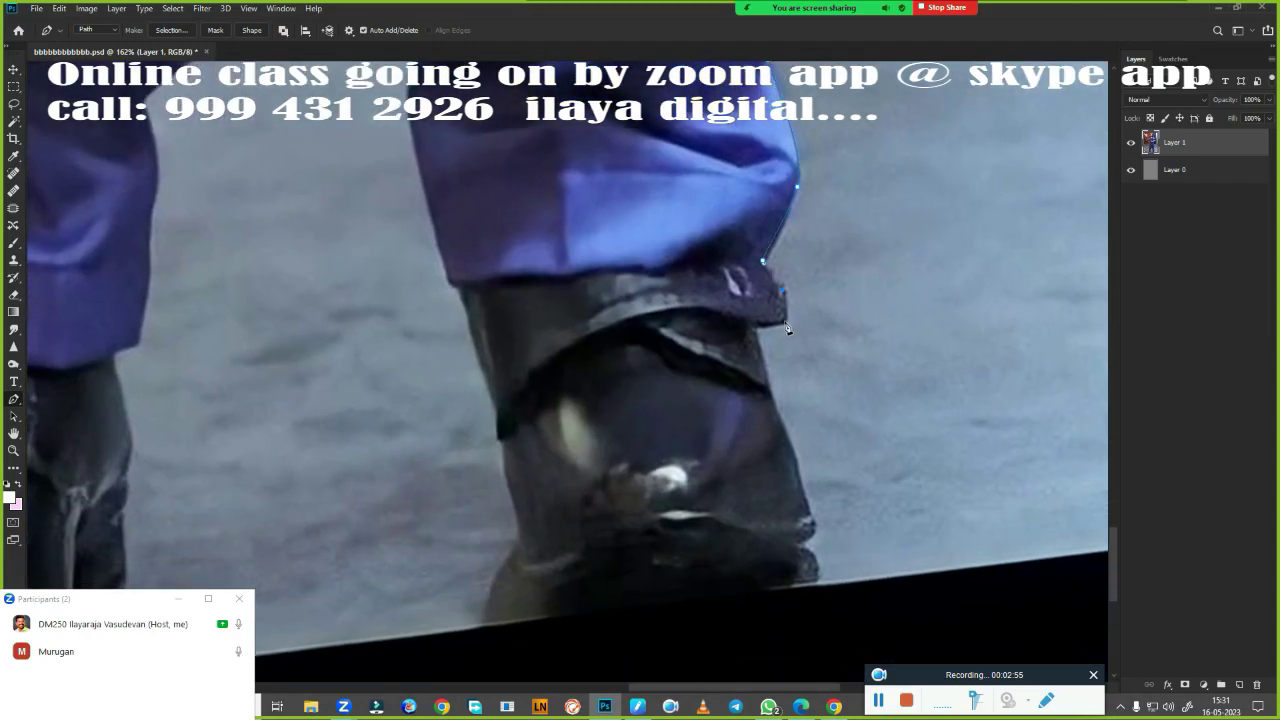
click(755, 326)
click(765, 390)
click(778, 418)
click(792, 448)
click(808, 510)
click(797, 543)
click(816, 577)
click(789, 585)
Replace a misplaced sole anchor, then trace up the boot's inner edge to its top
click(505, 622)
key(ctrl+z)
click(543, 617)
click(522, 573)
click(522, 545)
click(520, 511)
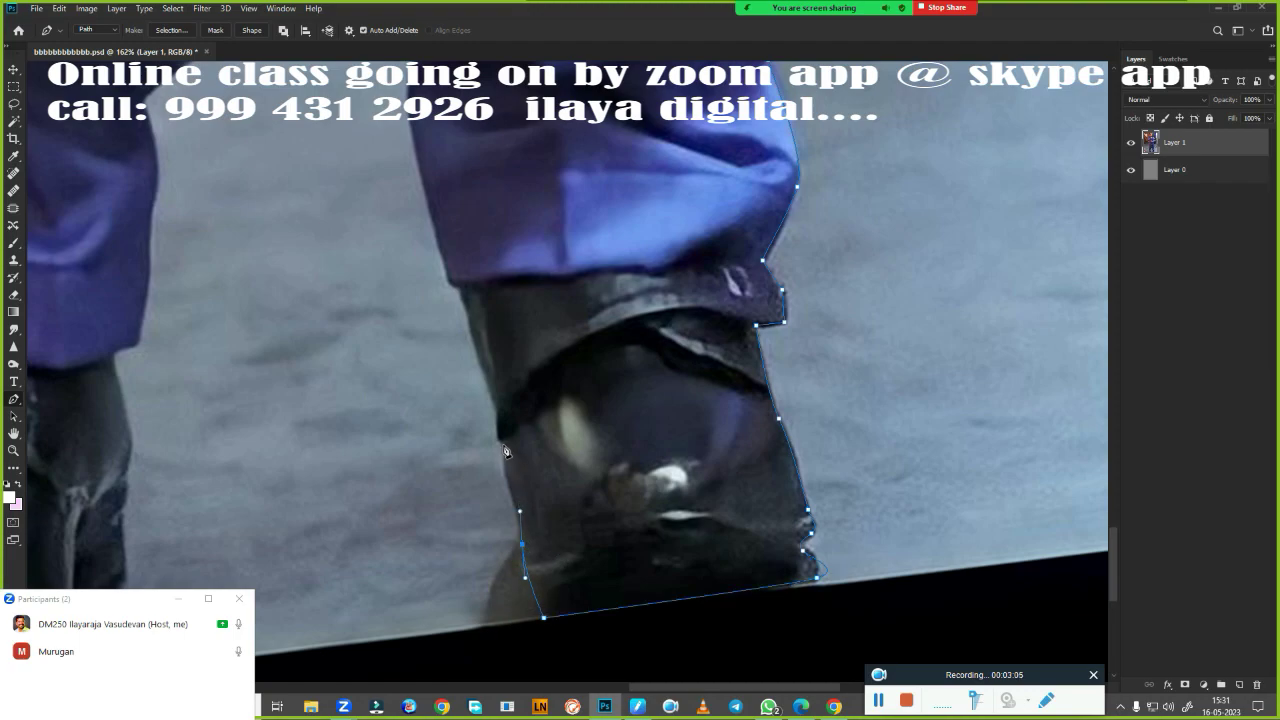
click(500, 443)
click(495, 411)
click(479, 362)
click(460, 292)
Climb the inner trouser leg with curved anchors into the gap between the legs
mouse_move(410, 132)
mouse_down()
mouse_move(557, 503)
mouse_move(552, 478)
mouse_up()
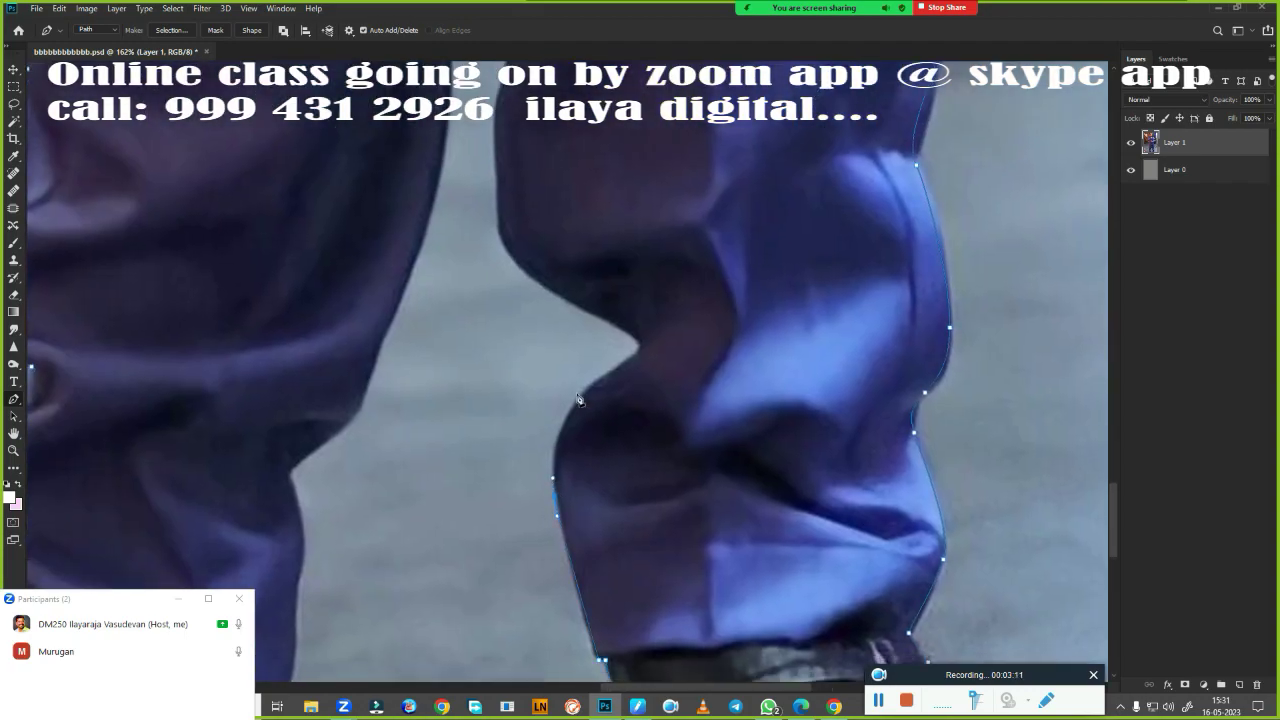
mouse_move(591, 388)
mouse_down()
mouse_move(629, 371)
mouse_move(608, 326)
mouse_up()
drag(510, 180, 534, 553)
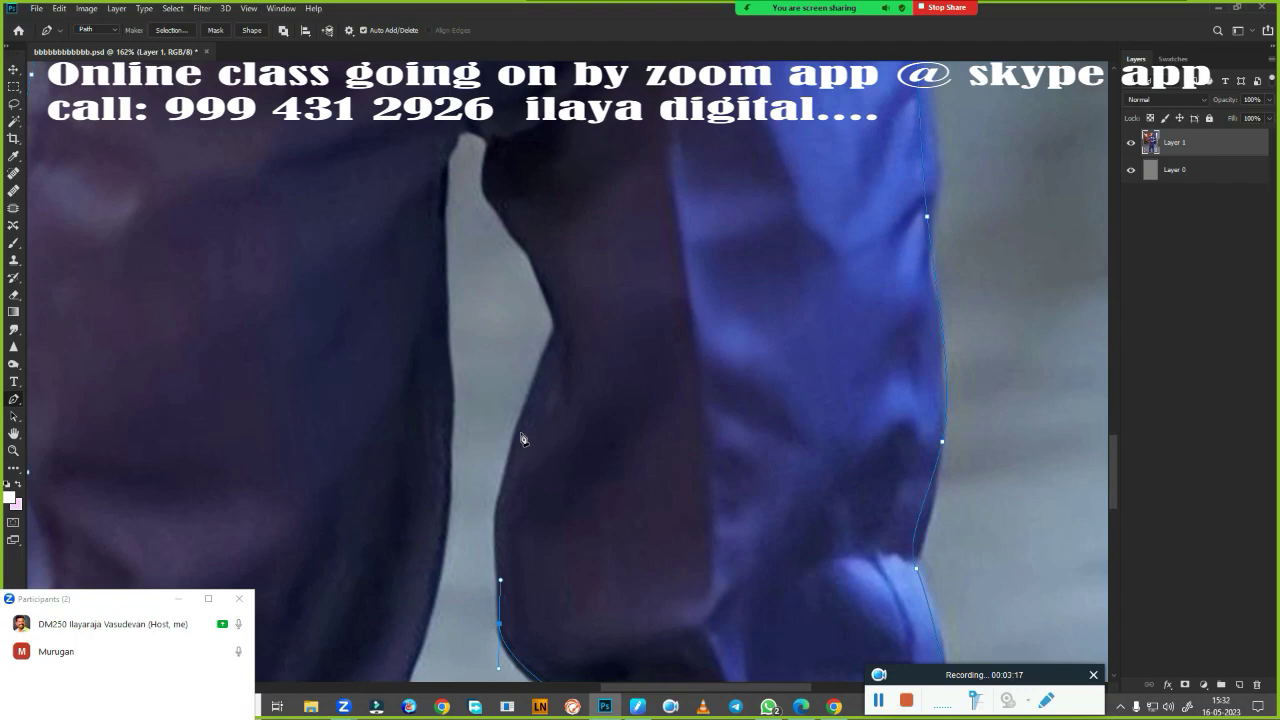
drag(517, 439, 557, 360)
drag(549, 284, 529, 244)
mouse_move(496, 177)
mouse_down()
mouse_move(494, 147)
mouse_move(412, 178)
mouse_up()
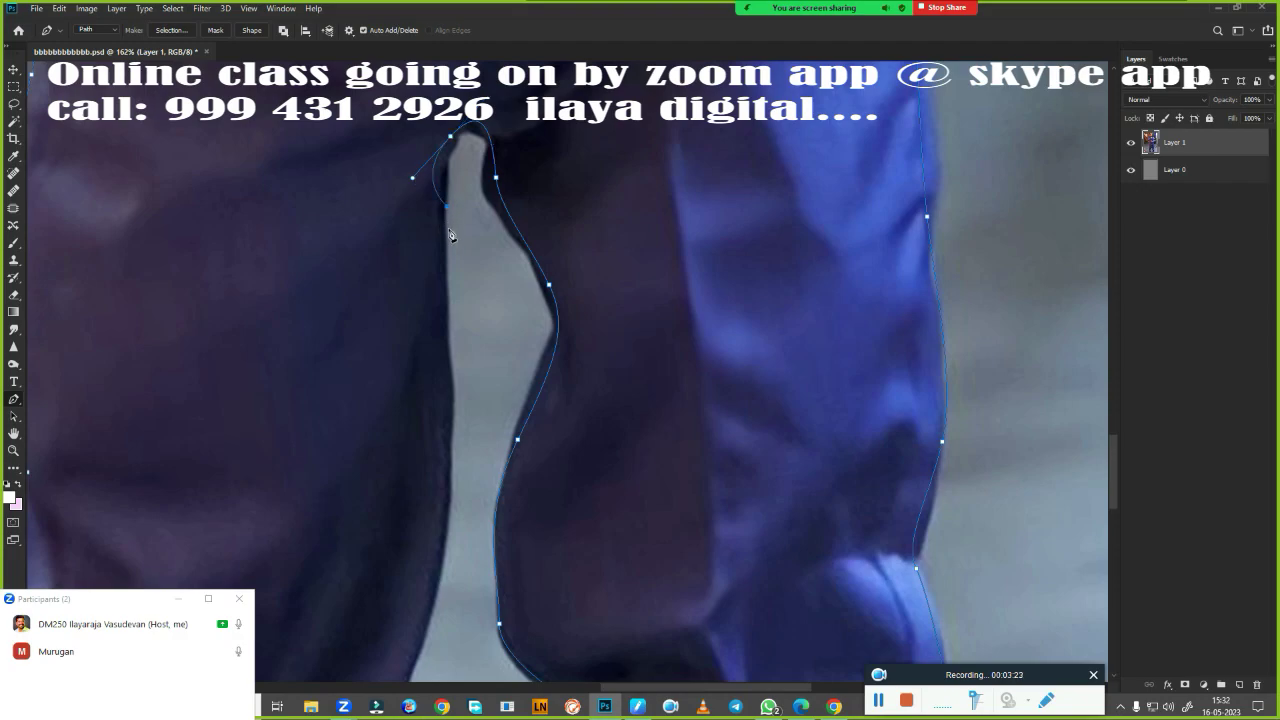
Corner the top anchor and trace down the other leg past the knee to the hem
alt+click(450, 135)
click(450, 147)
drag(446, 181, 446, 224)
drag(444, 540, 637, 328)
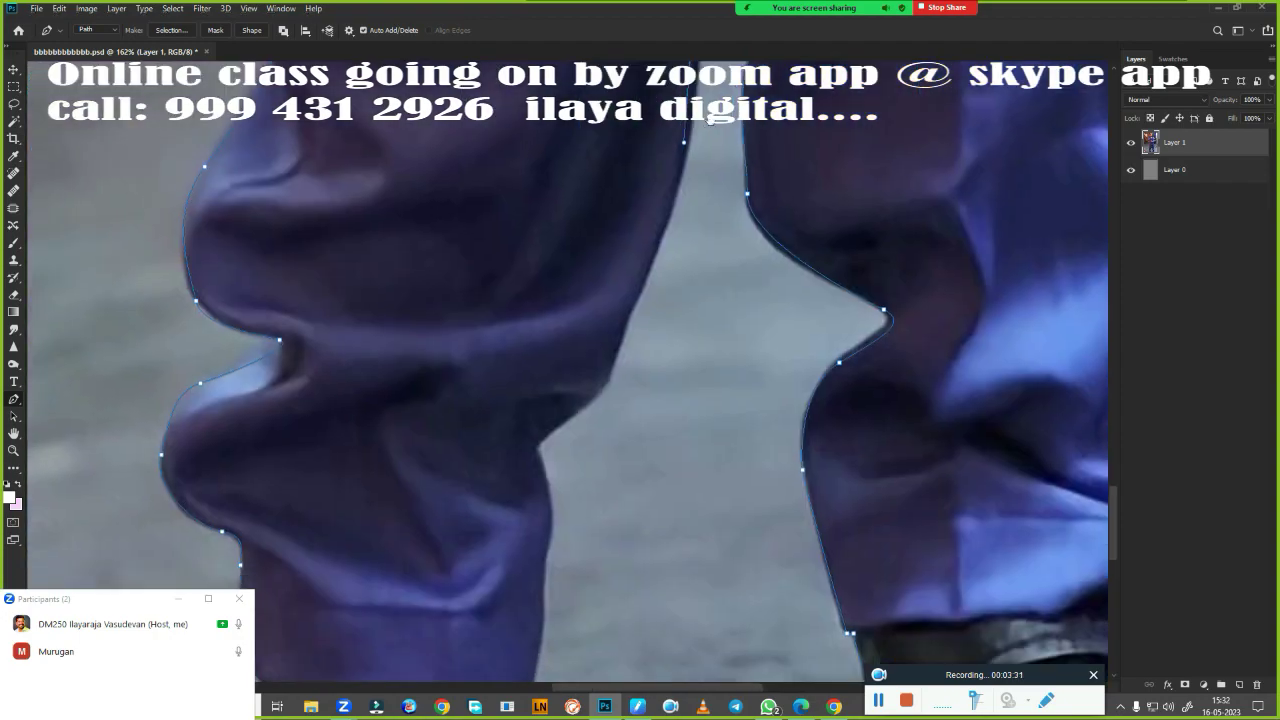
click(646, 298)
click(617, 359)
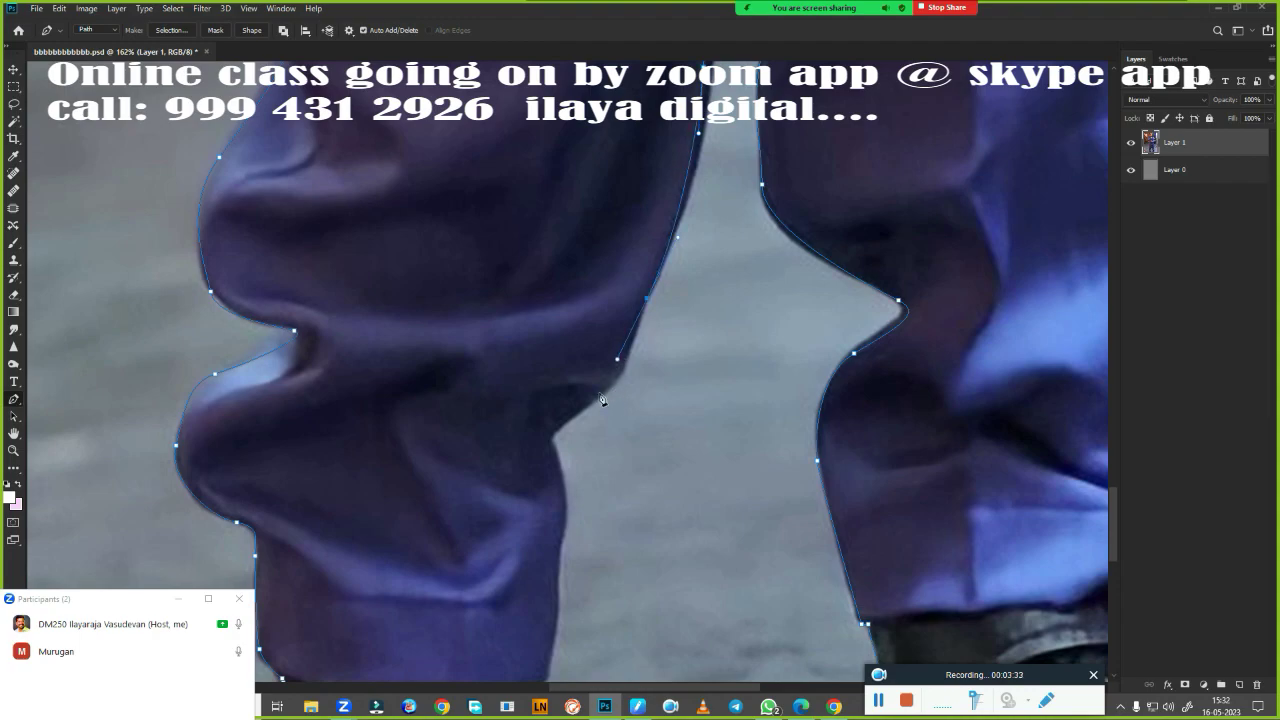
mouse_move(592, 393)
mouse_down()
mouse_move(554, 420)
mouse_move(558, 487)
mouse_up()
mouse_move(587, 546)
mouse_down()
mouse_move(616, 236)
mouse_move(583, 268)
mouse_up()
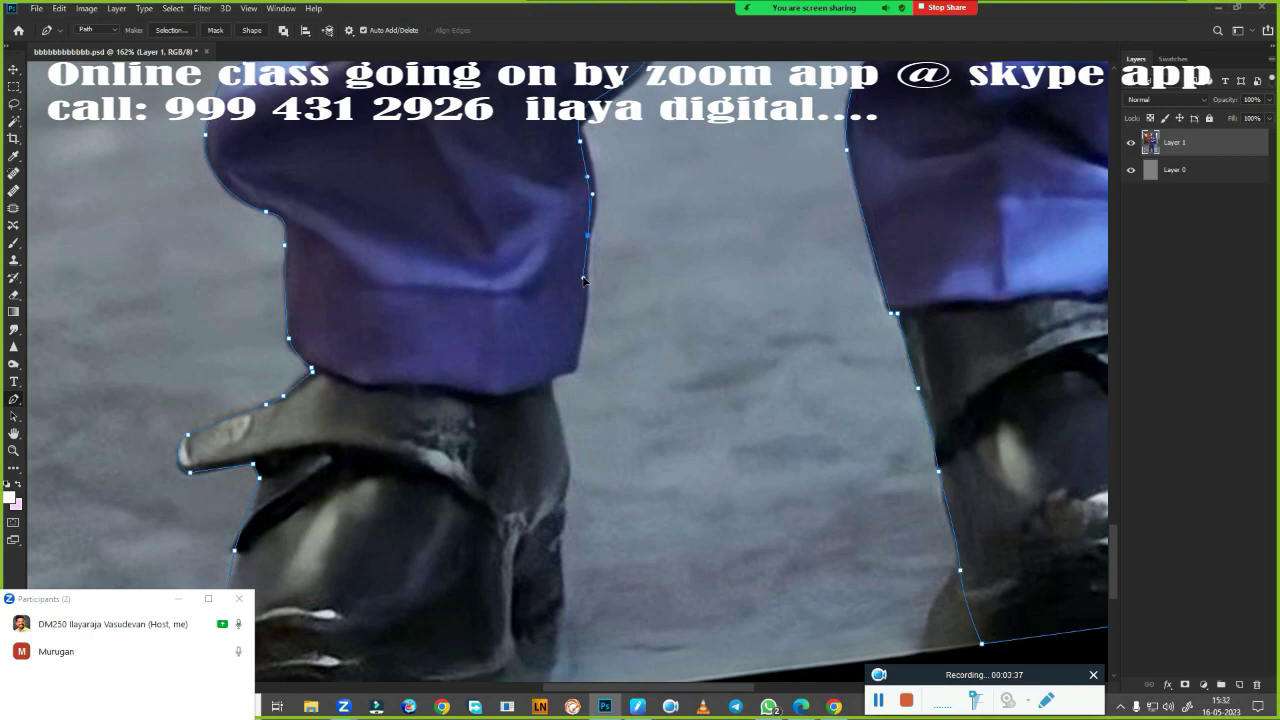
click(580, 327)
click(574, 367)
click(548, 379)
Trace down the second boot's edge, around the heel and along its sole
scroll(578, 440, down, 5)
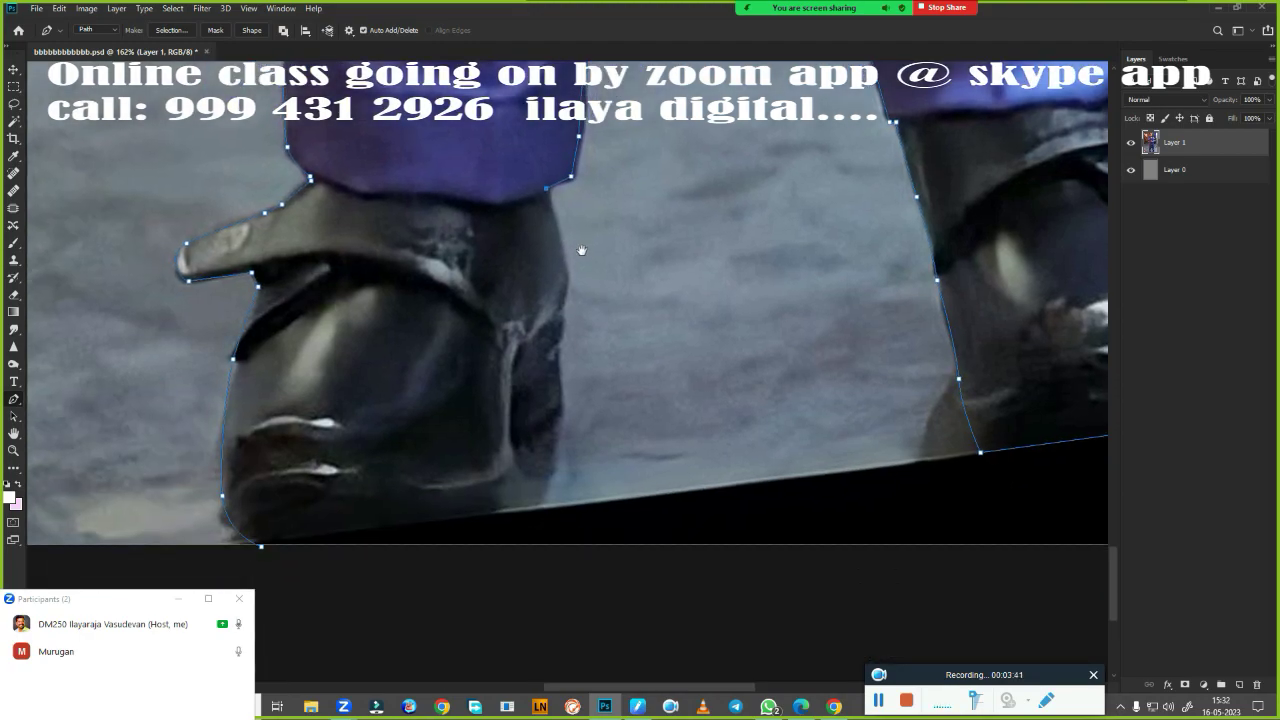
click(567, 273)
click(565, 300)
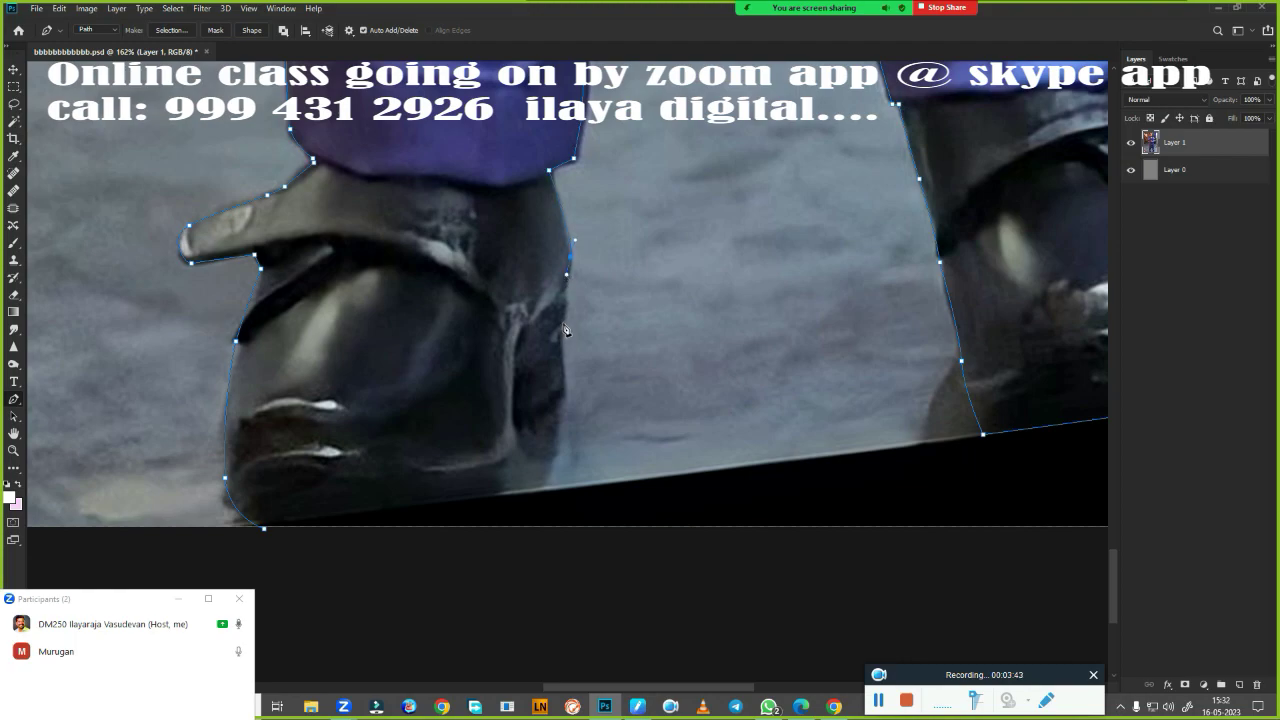
click(561, 327)
click(558, 352)
mouse_move(556, 369)
mouse_down()
mouse_move(518, 414)
mouse_move(519, 473)
mouse_up()
click(503, 491)
click(344, 515)
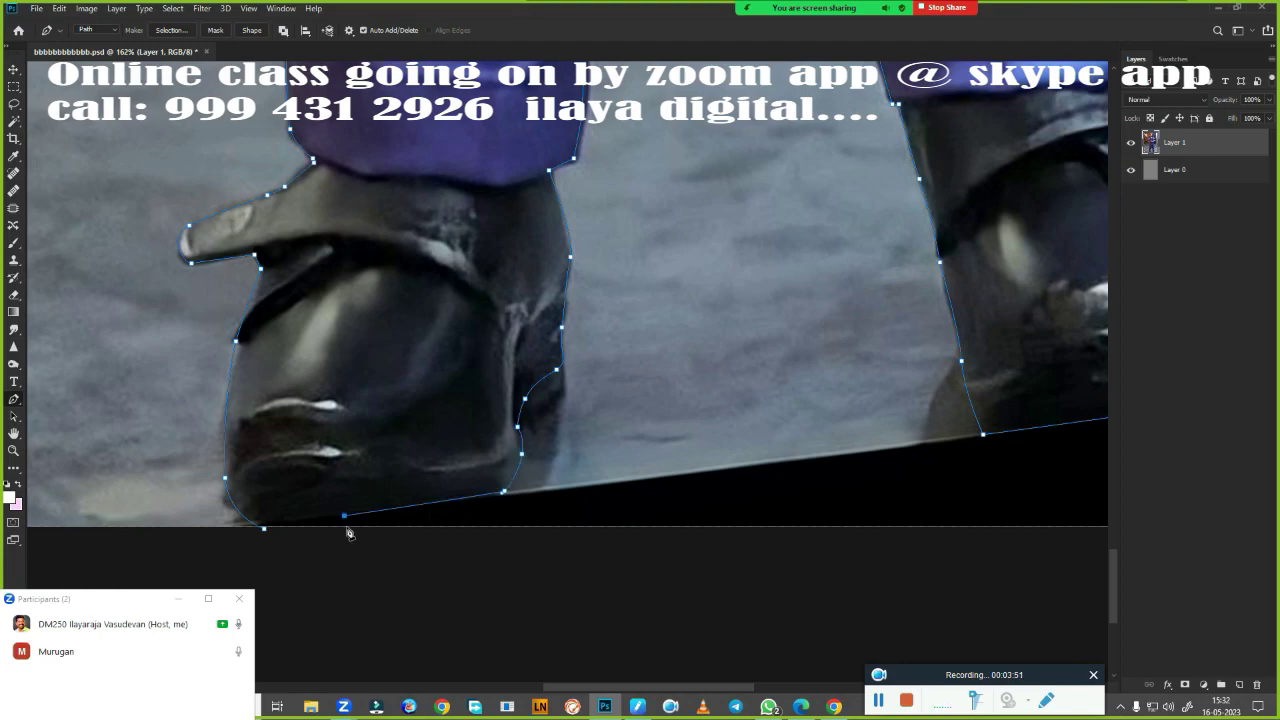
Turn the traced path into a feathered selection and copy the boy onto Layer 2
key(ctrl+Return)
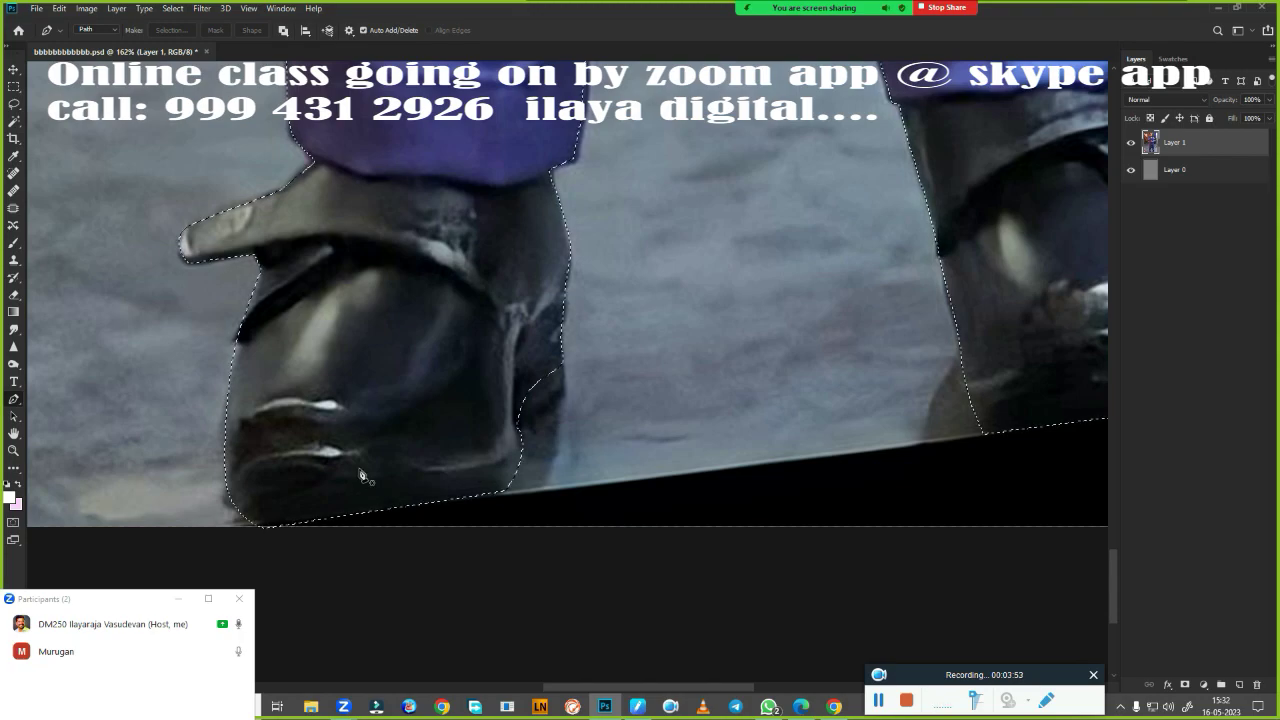
key(shift+F6)
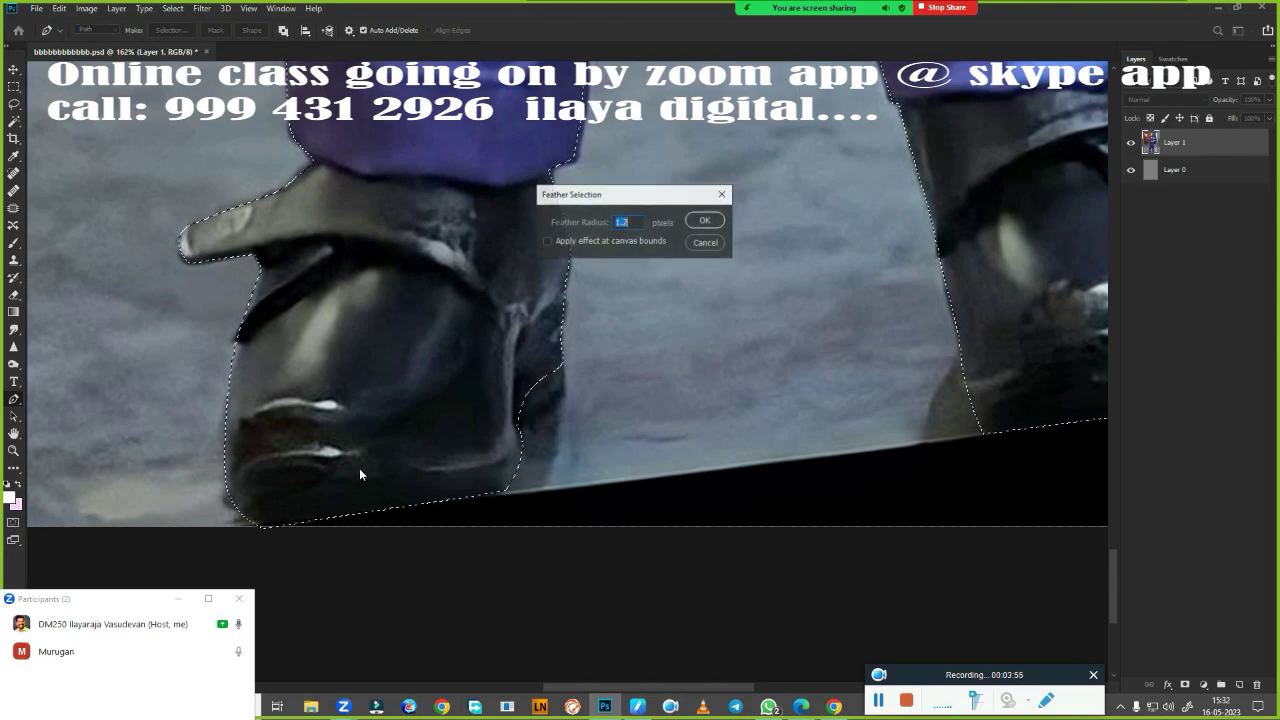
key(Return)
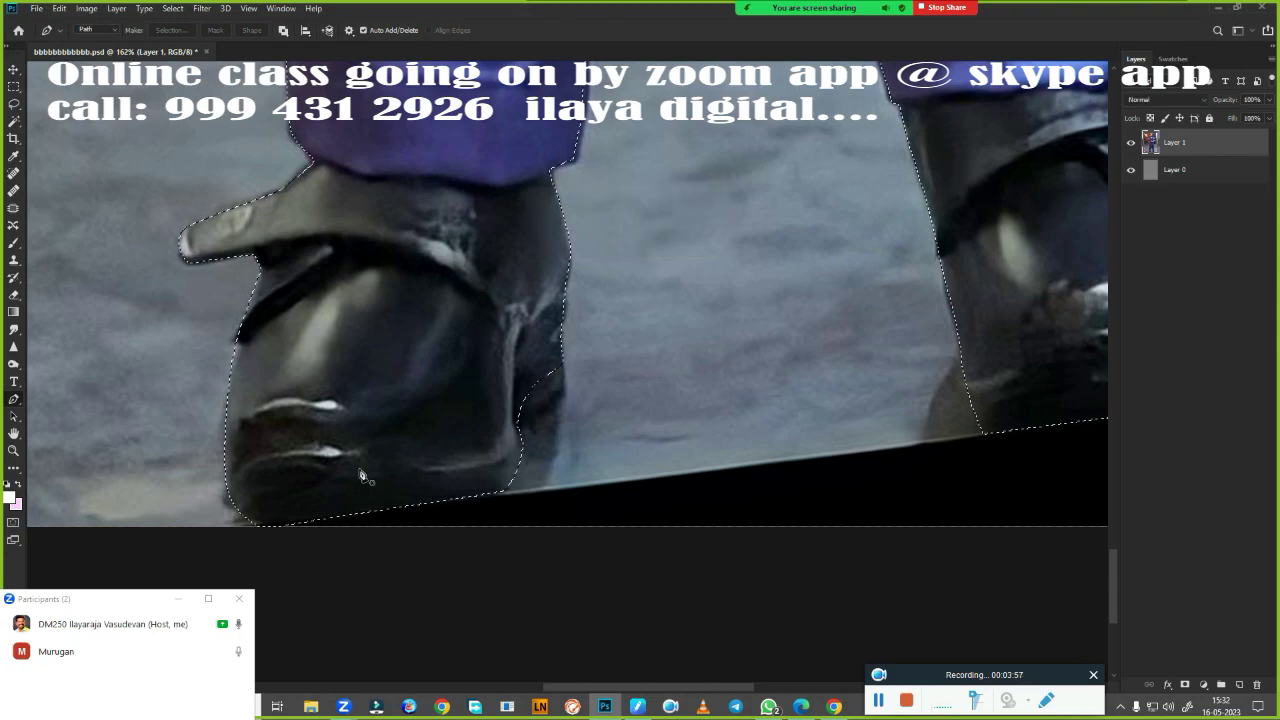
key(ctrl+0)
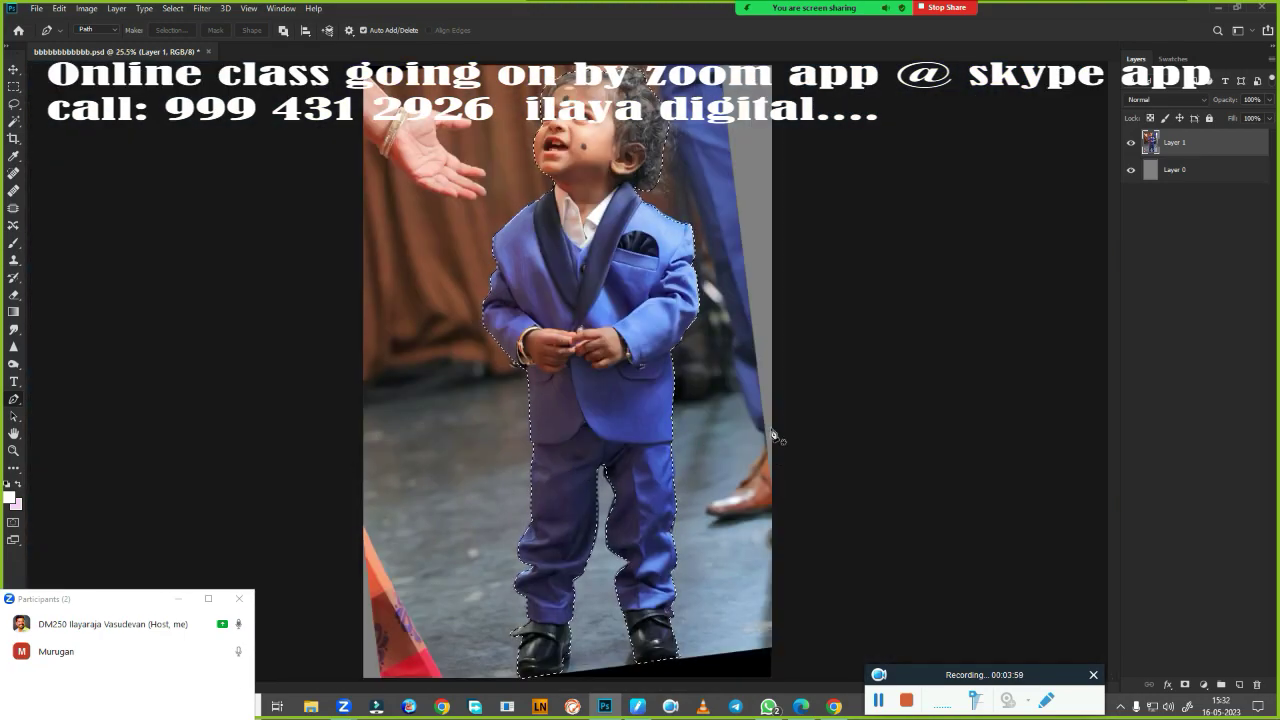
key(shift+F6)
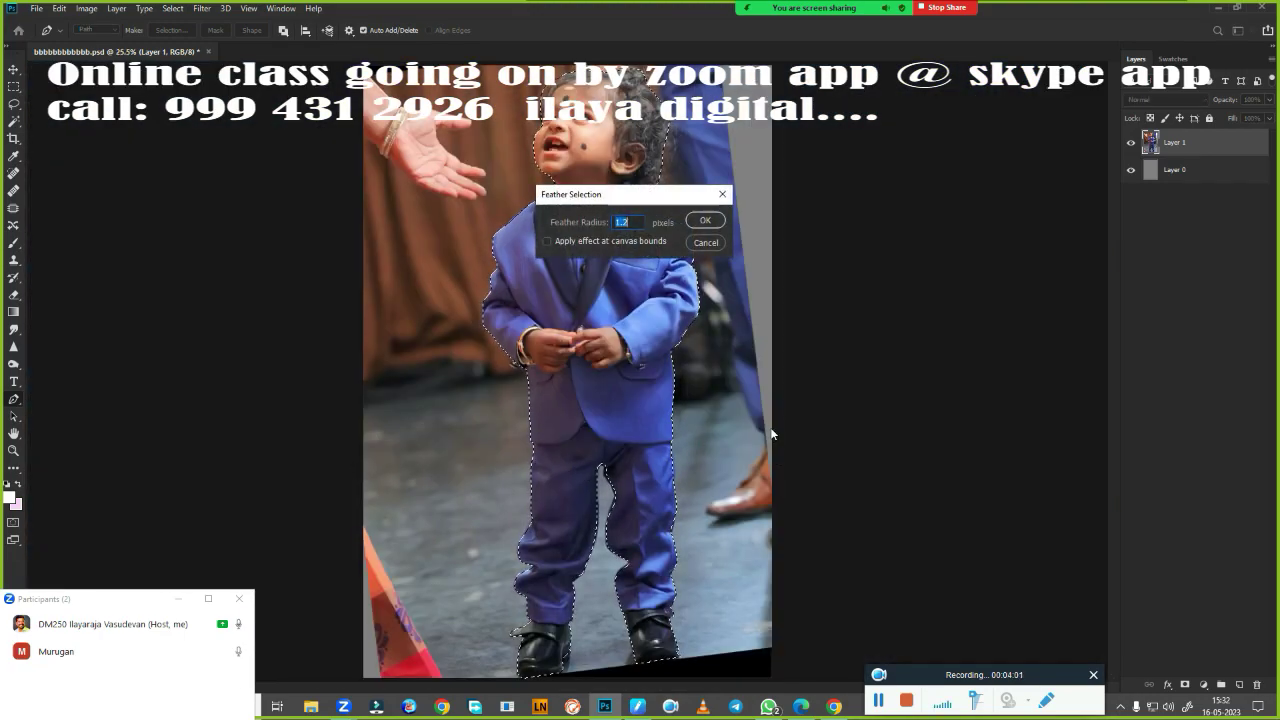
key(Return)
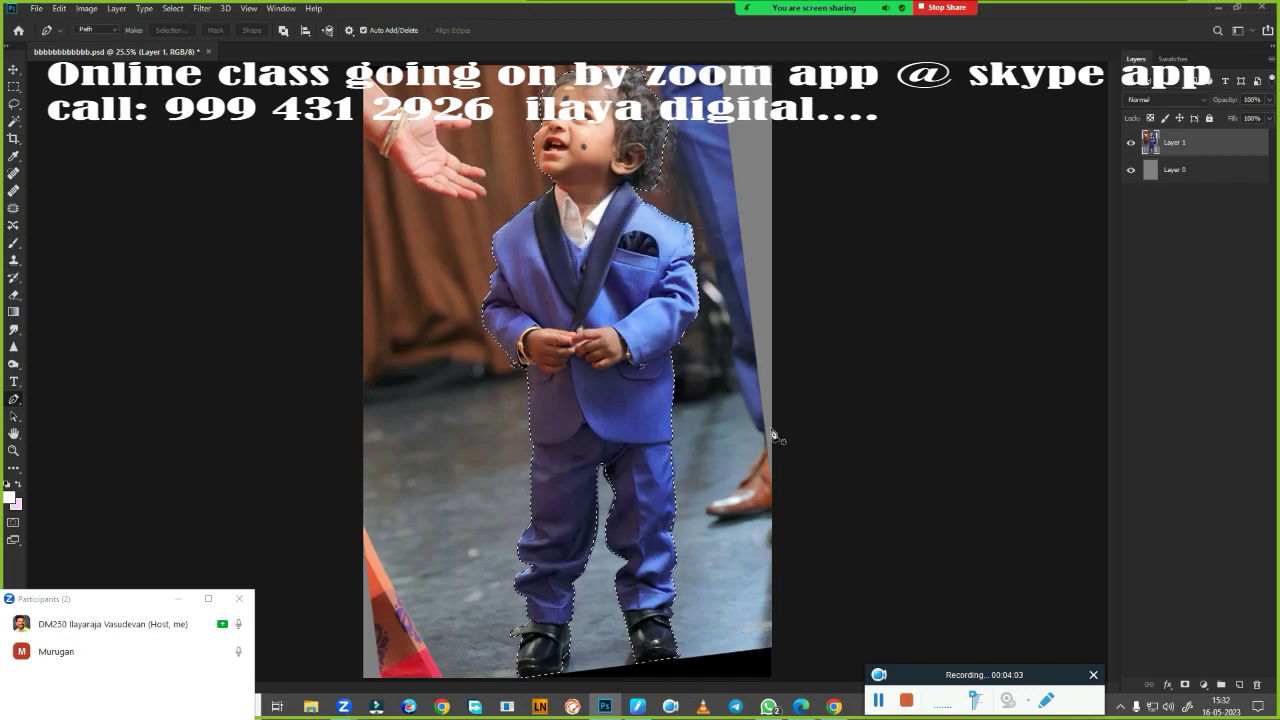
key(ctrl+j)
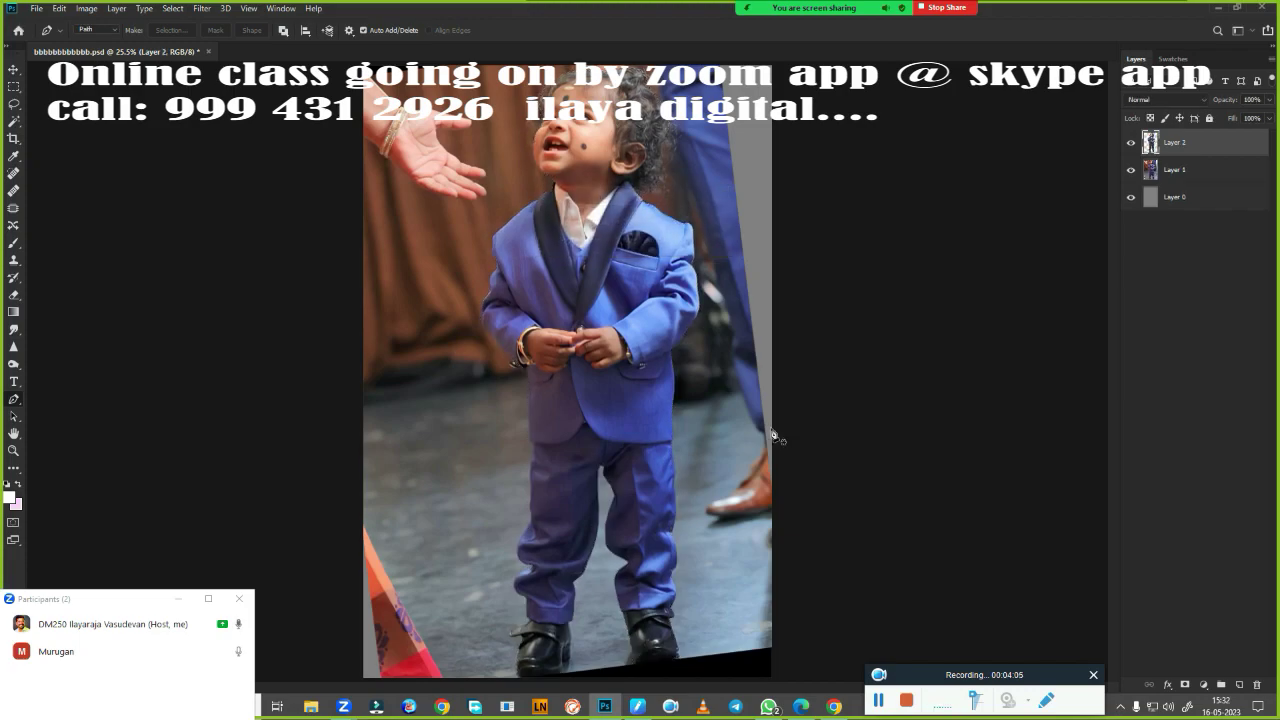
Move the grey Layer 0 above Layer 1 and duplicate the cut-out Layer 2
click(1211, 203)
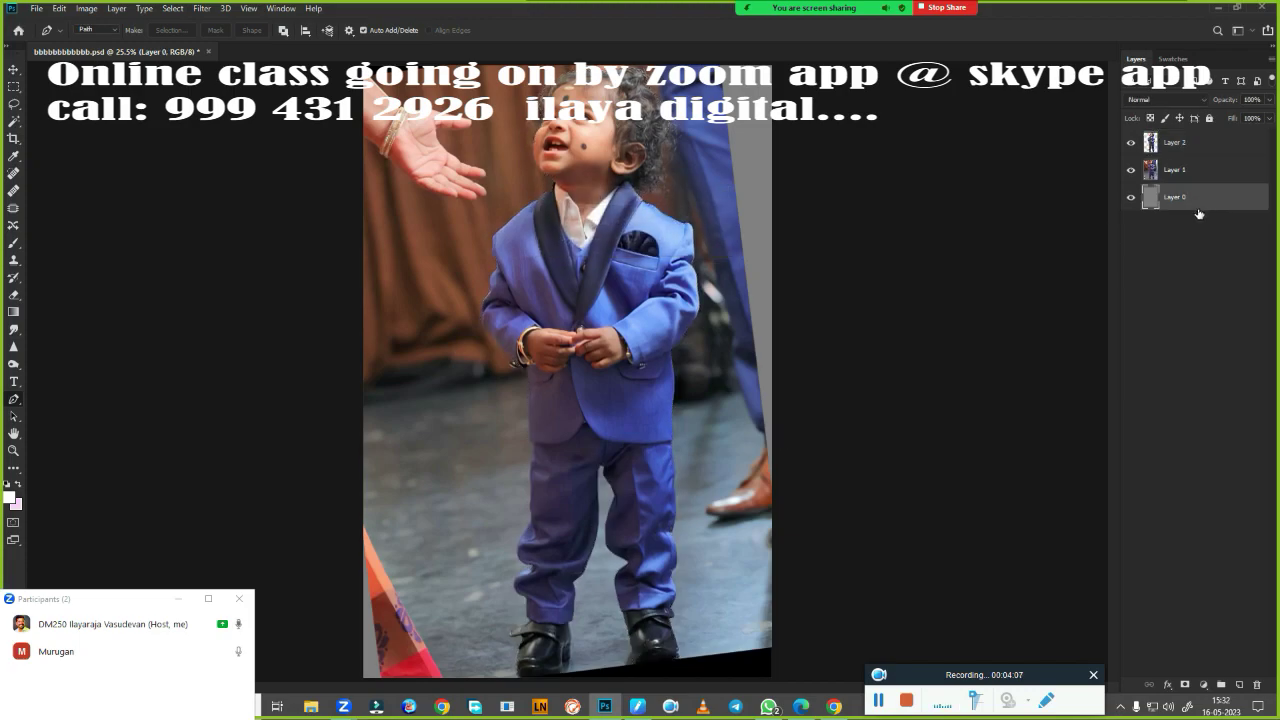
drag(1199, 213, 1165, 158)
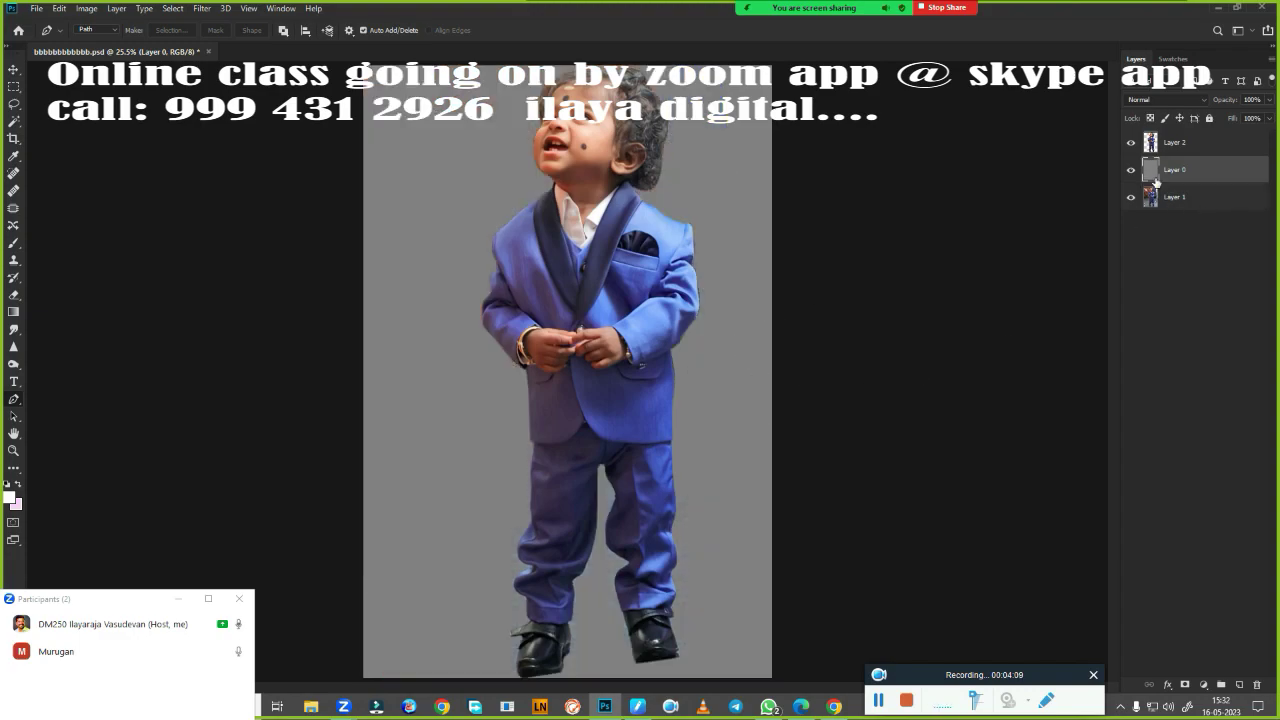
key(ctrl+minus)
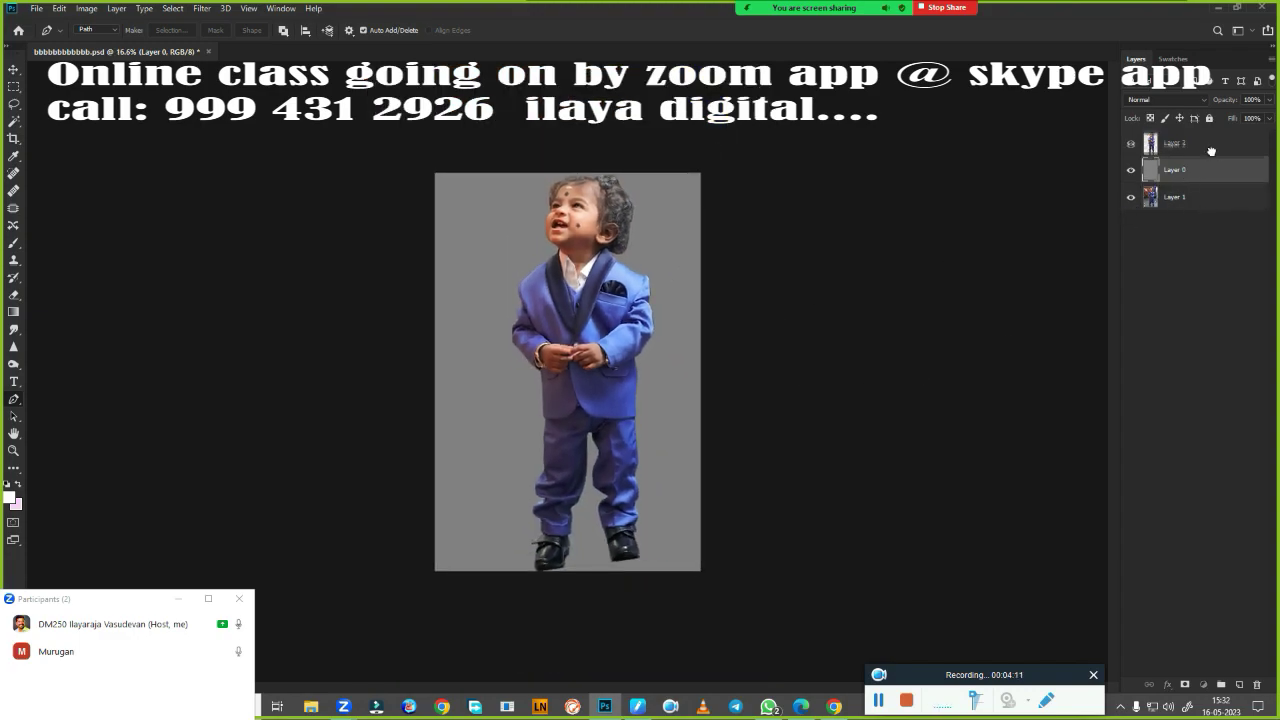
click(1211, 147)
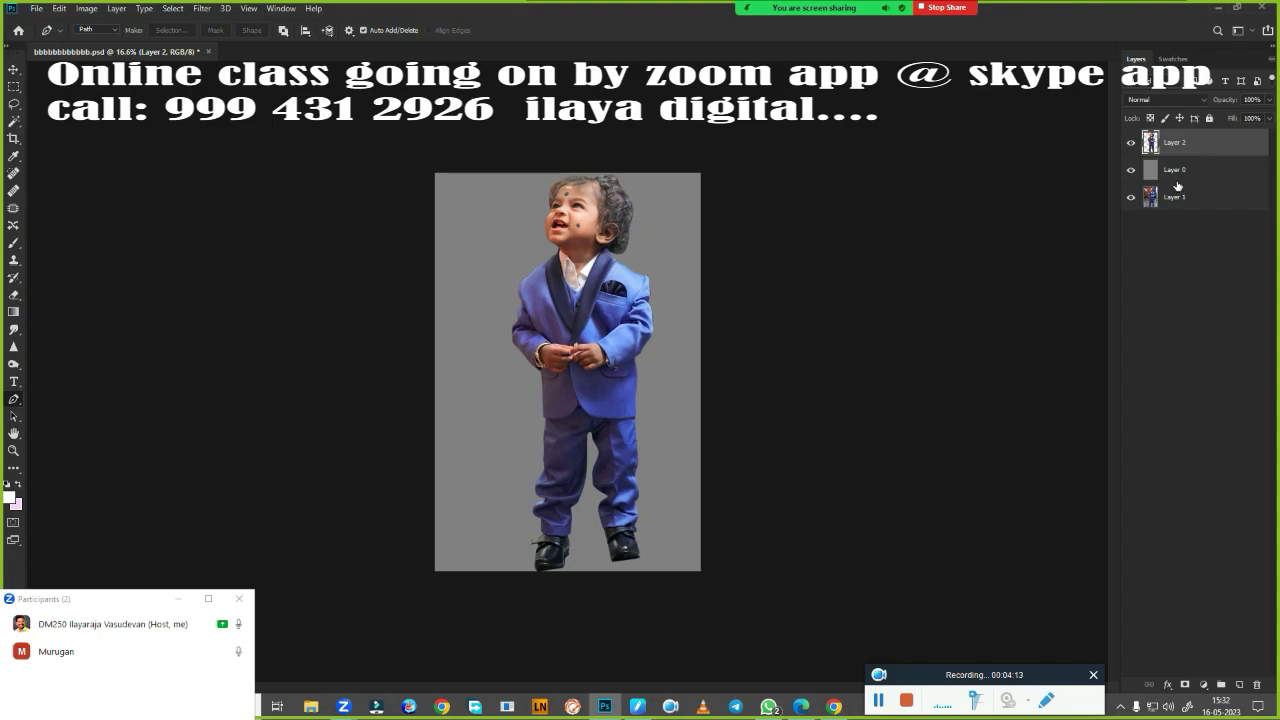
key(ctrl+j)
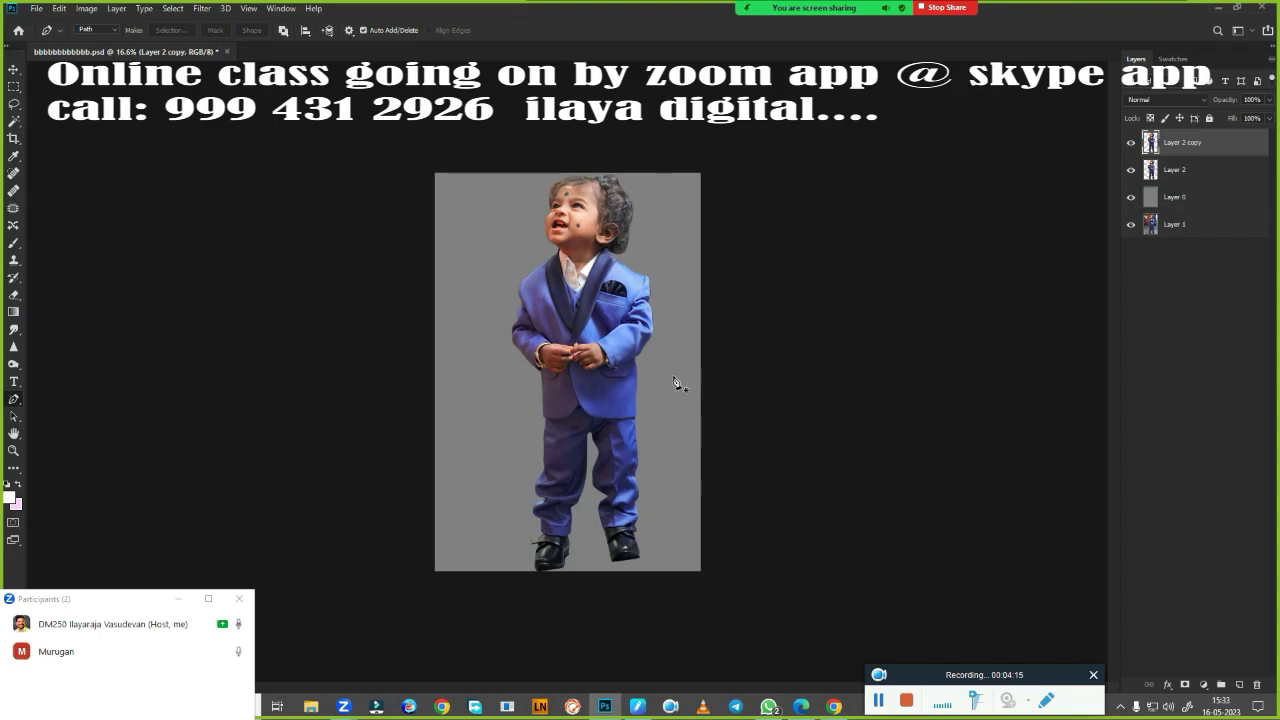
Zoom in close on the boy's face and cheek, switching to the Move tool
ctrl+click(622, 390)
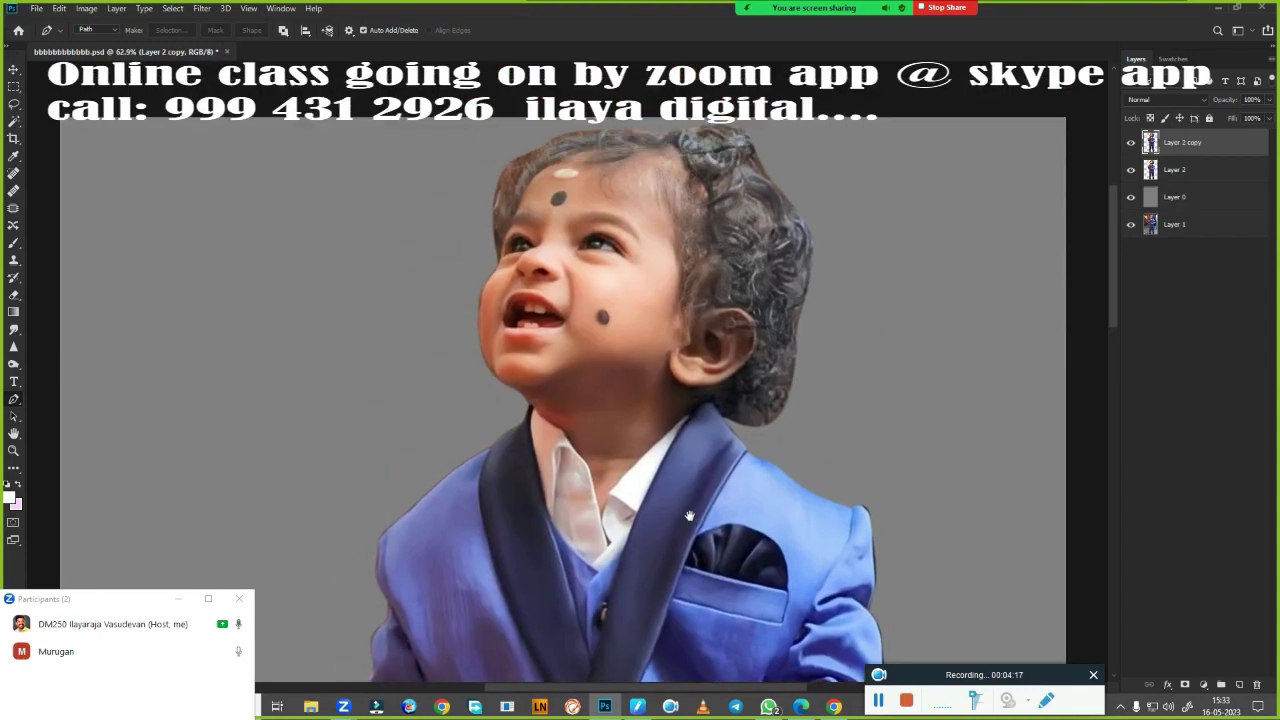
ctrl+click(622, 390)
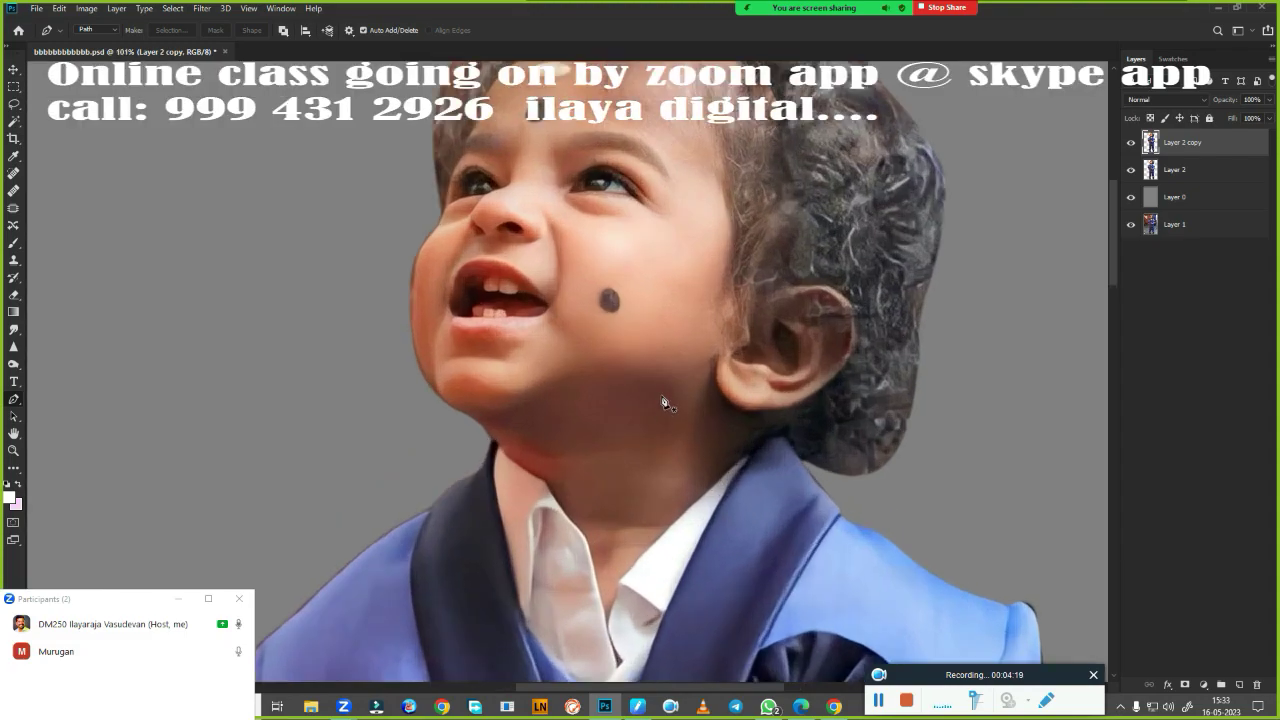
key(v)
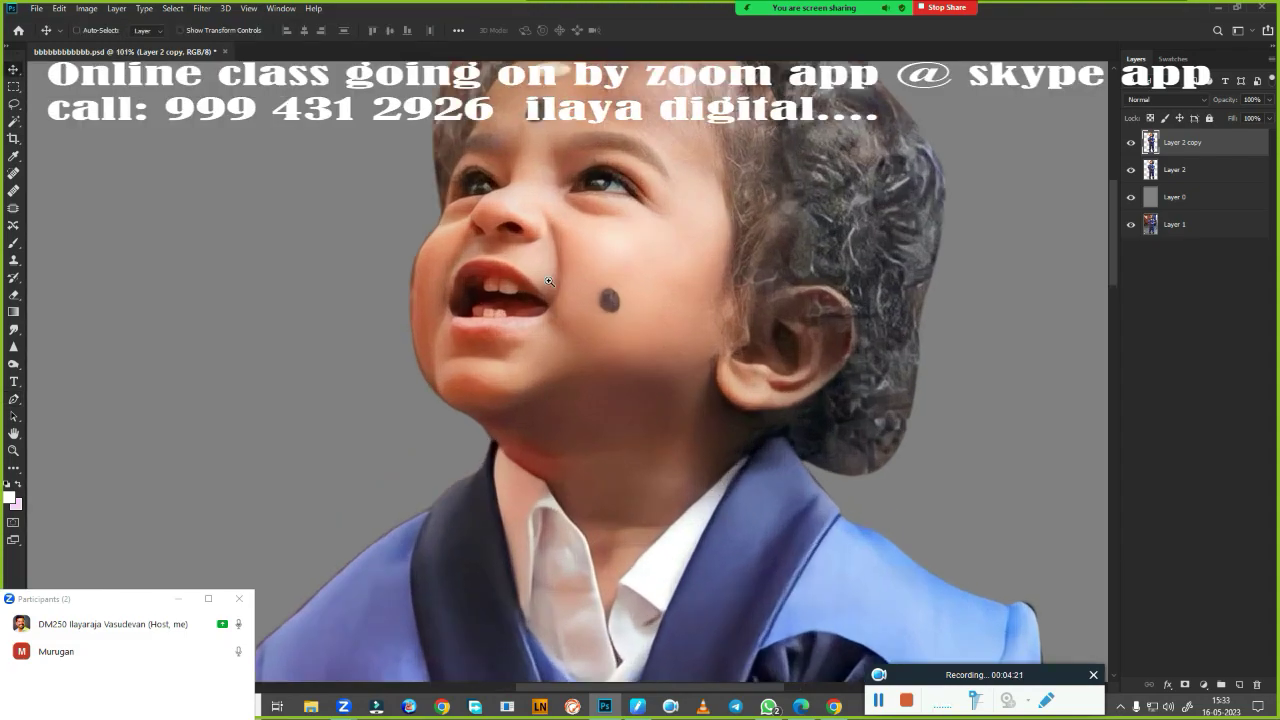
ctrl+click(550, 280)
drag(578, 316, 586, 420)
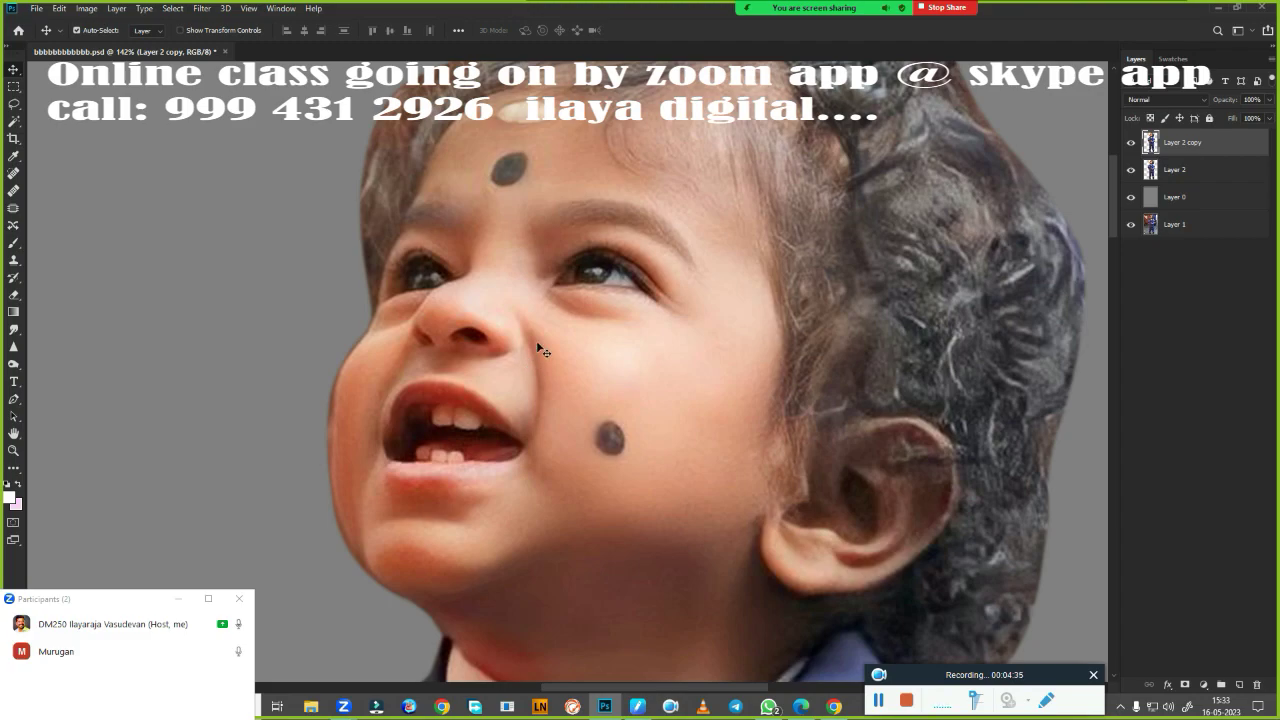
Open the Selective Color adjustment from Image > Adjustments
key(alt+i)
key(a)
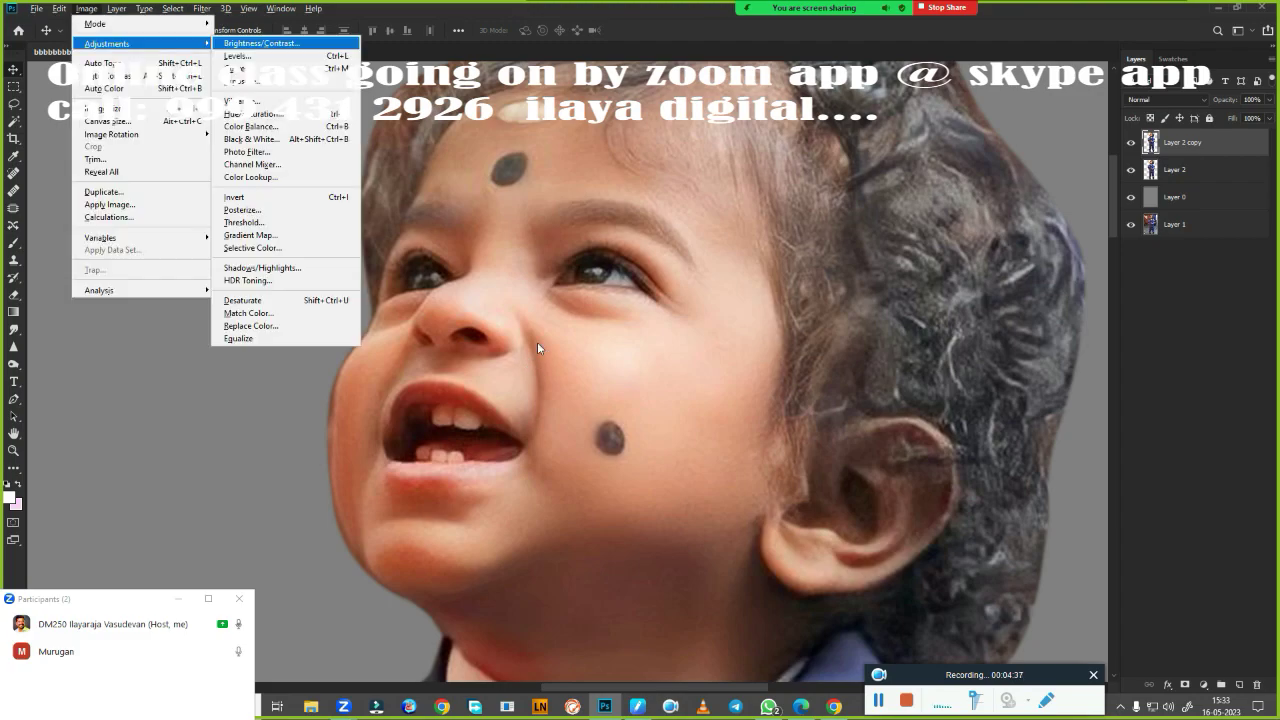
key(s)
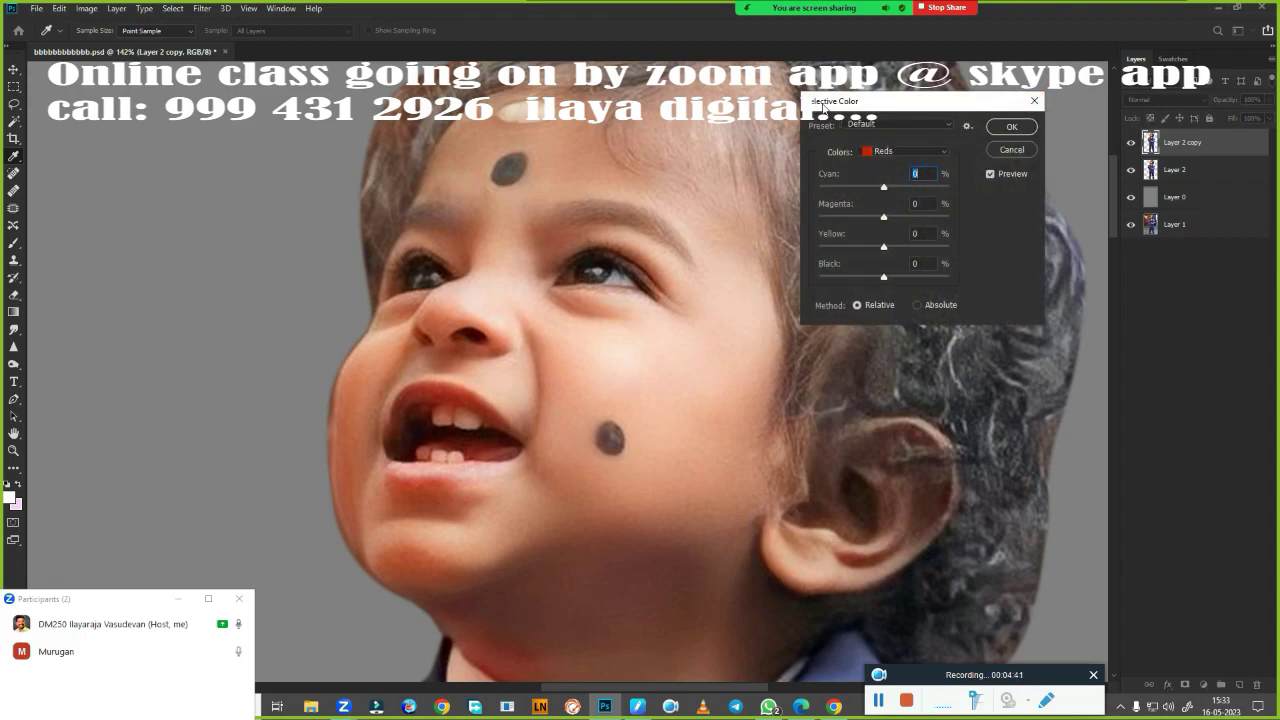
click(1034, 101)
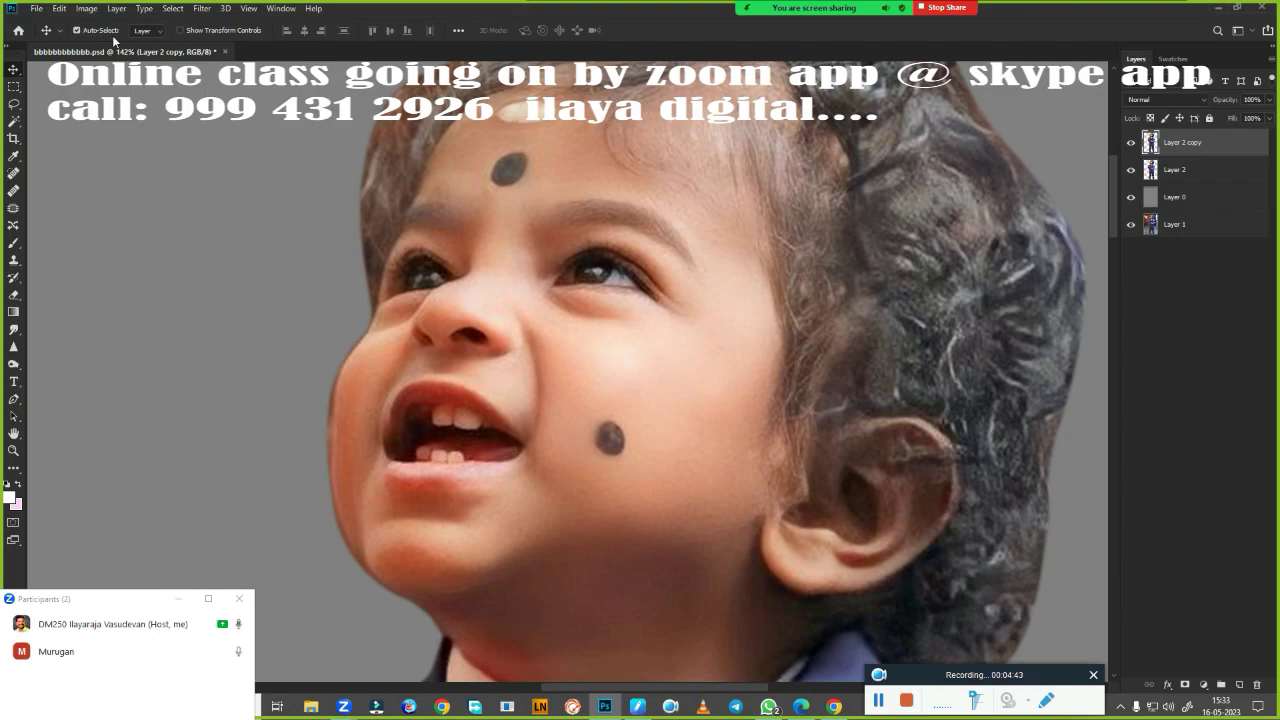
click(90, 10)
mouse_move(107, 43)
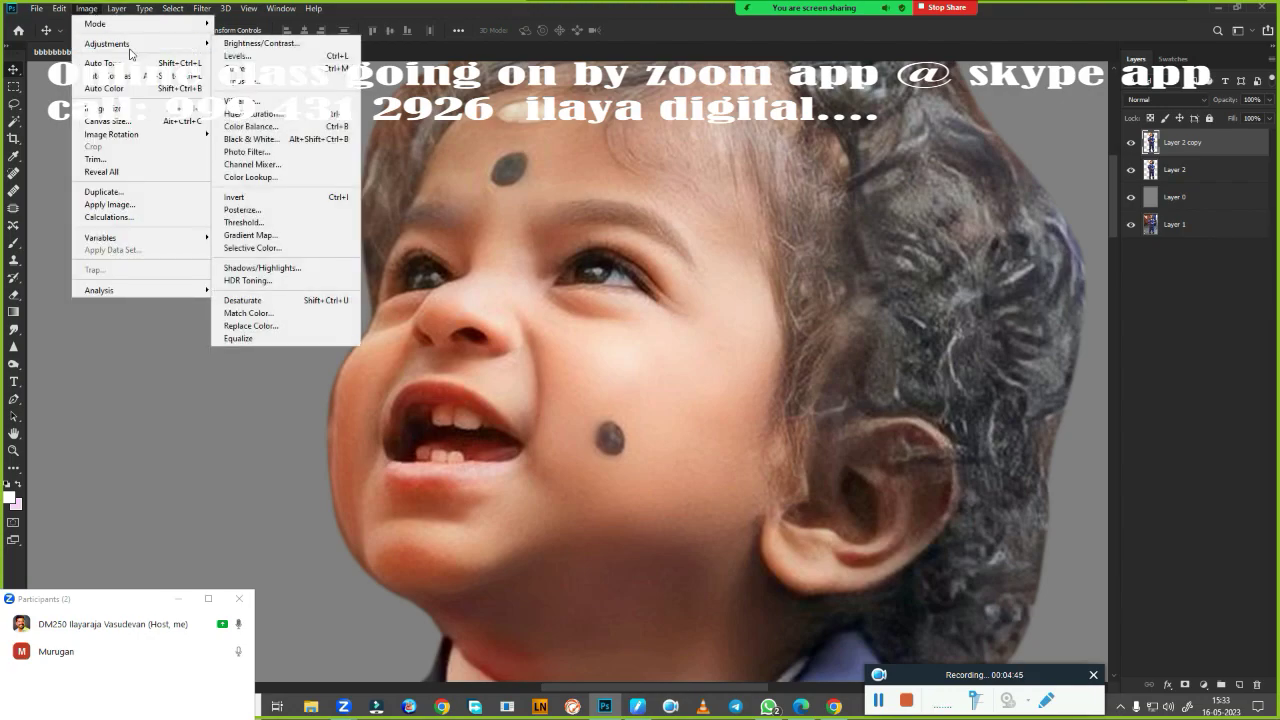
click(274, 248)
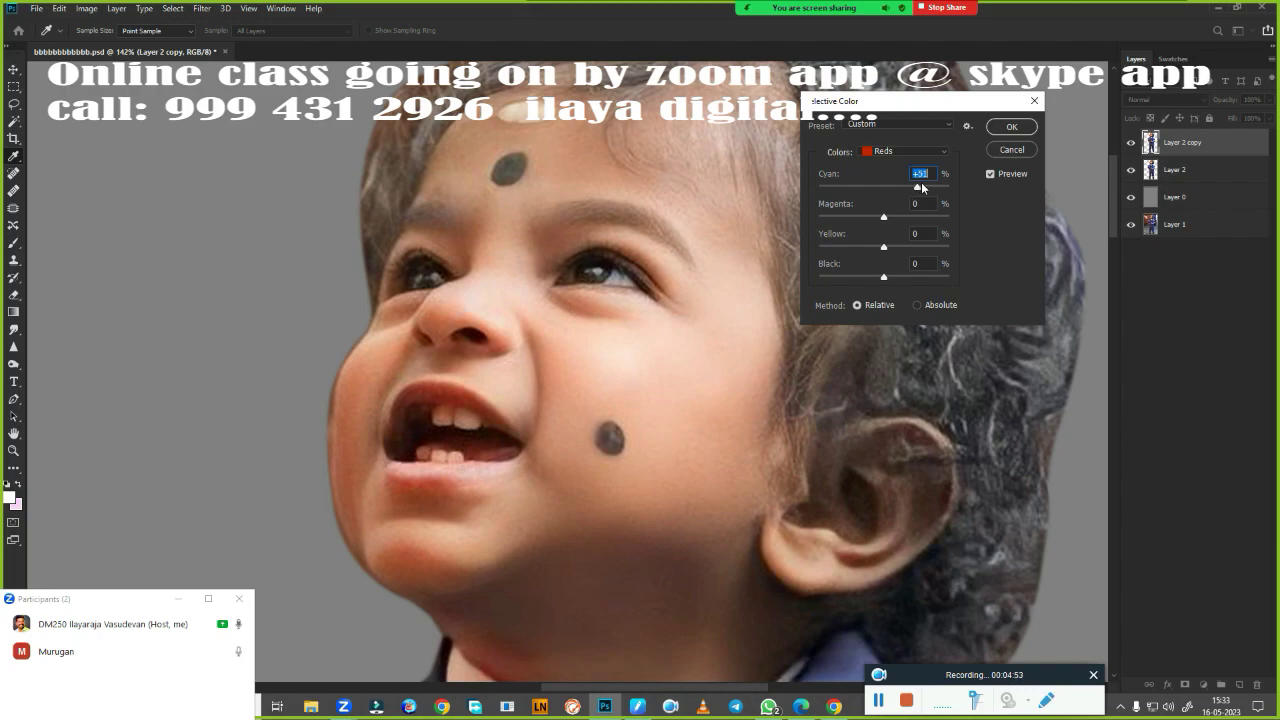
Set Reds Cyan to +67, comparing the lips with Preview toggled, and apply
drag(935, 188, 949, 188)
click(991, 173)
click(990, 173)
click(990, 174)
drag(932, 189, 927, 188)
click(990, 174)
click(989, 175)
mouse_move(926, 187)
mouse_down()
mouse_move(877, 219)
mouse_move(890, 247)
mouse_up()
click(1011, 128)
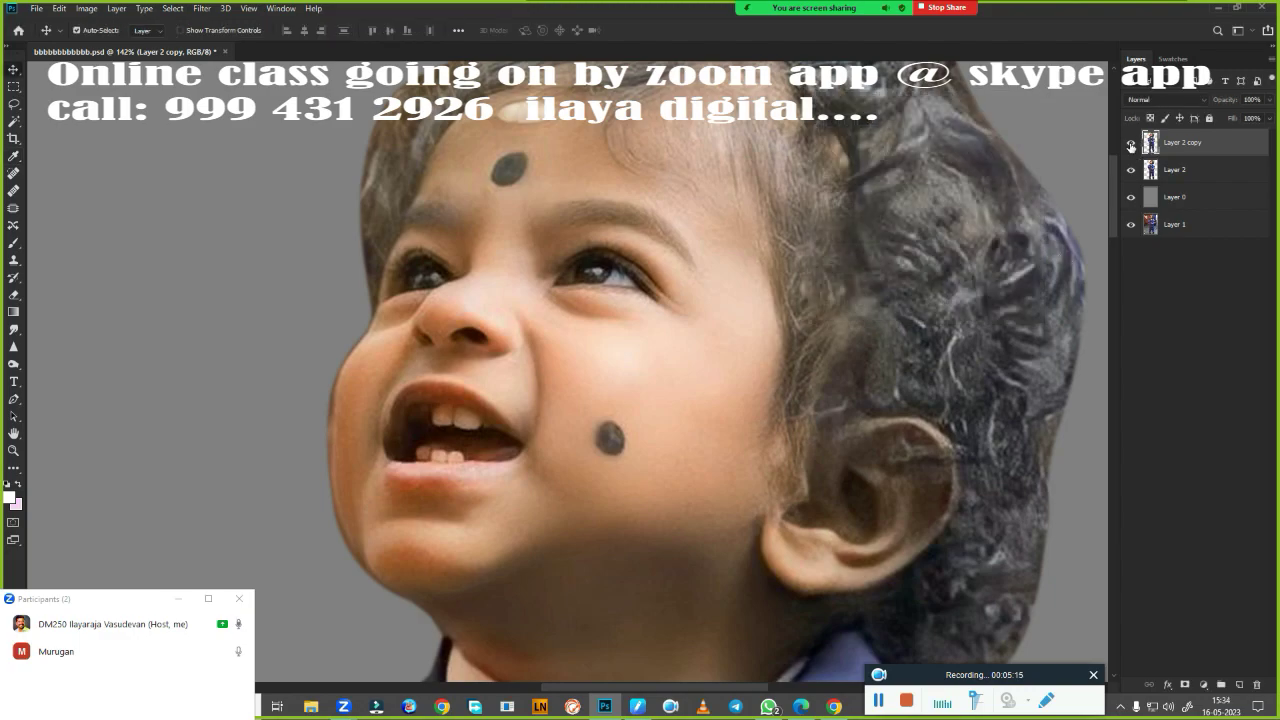
Toggle Layer 2 copy on and off at fit-to-screen view, then open the Filter menu
click(1130, 143)
click(1129, 145)
key(ctrl+0)
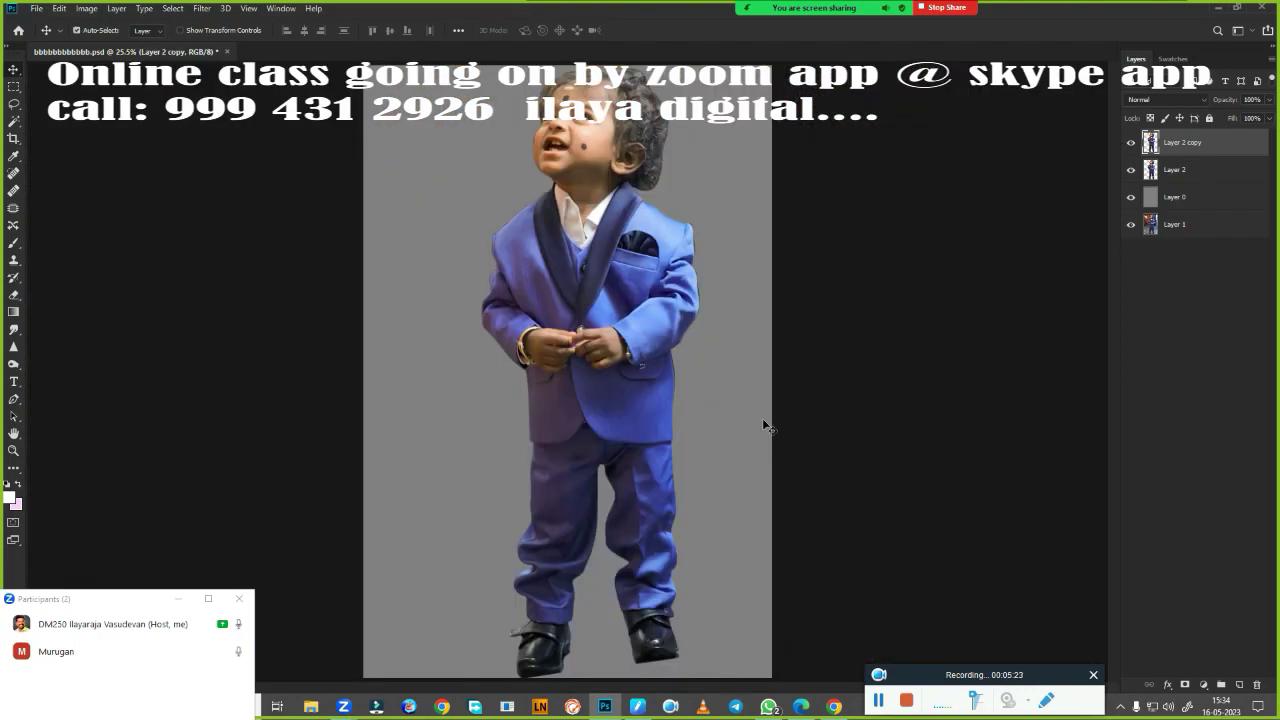
scroll(606, 289, up, 3)
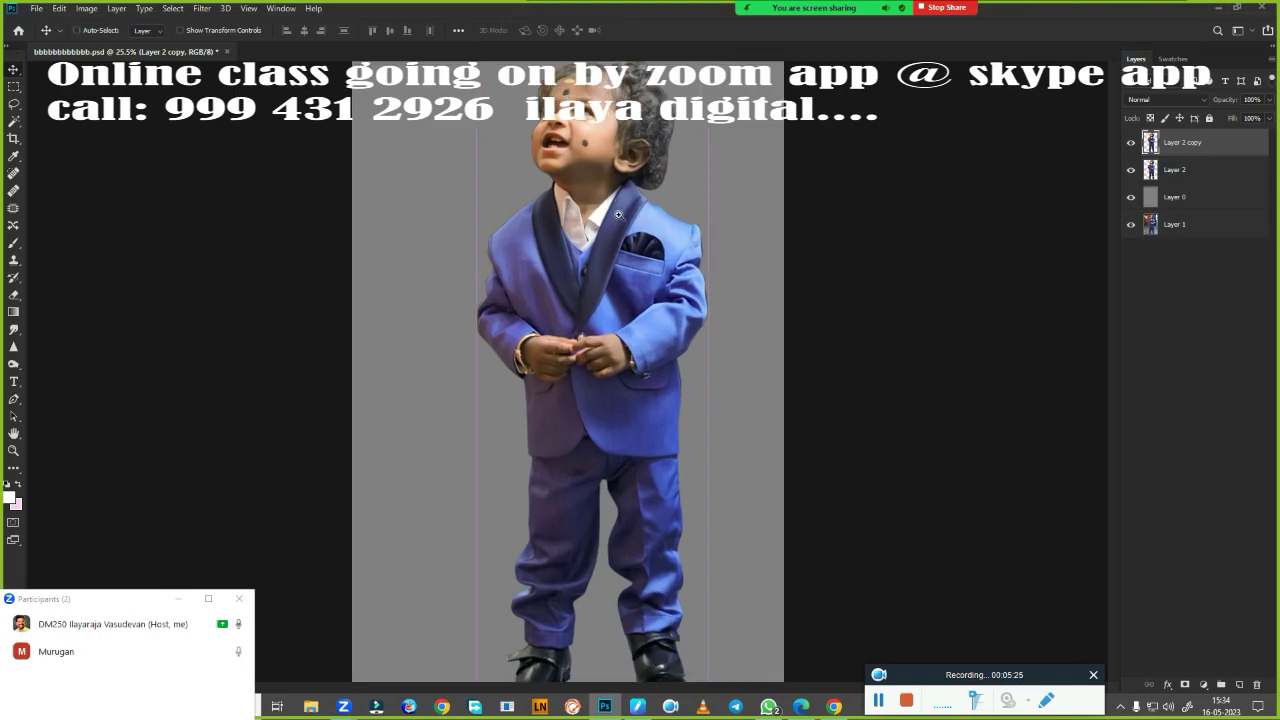
click(1132, 143)
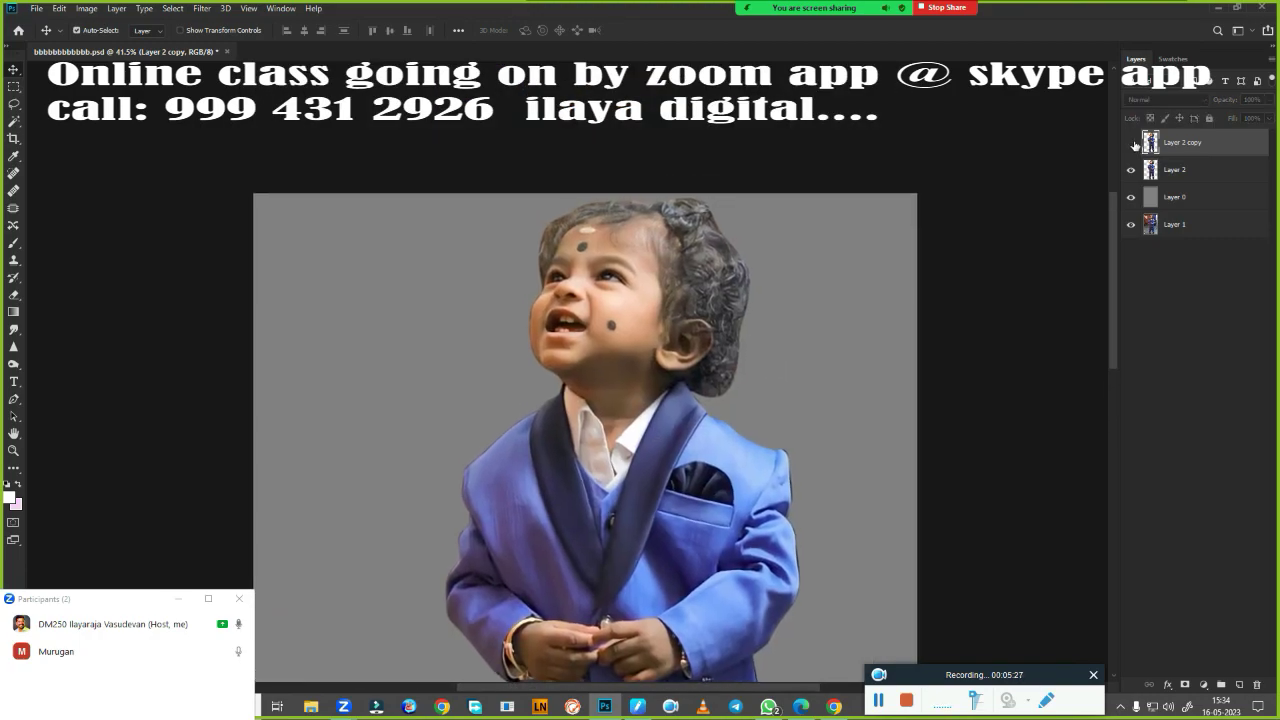
click(1131, 143)
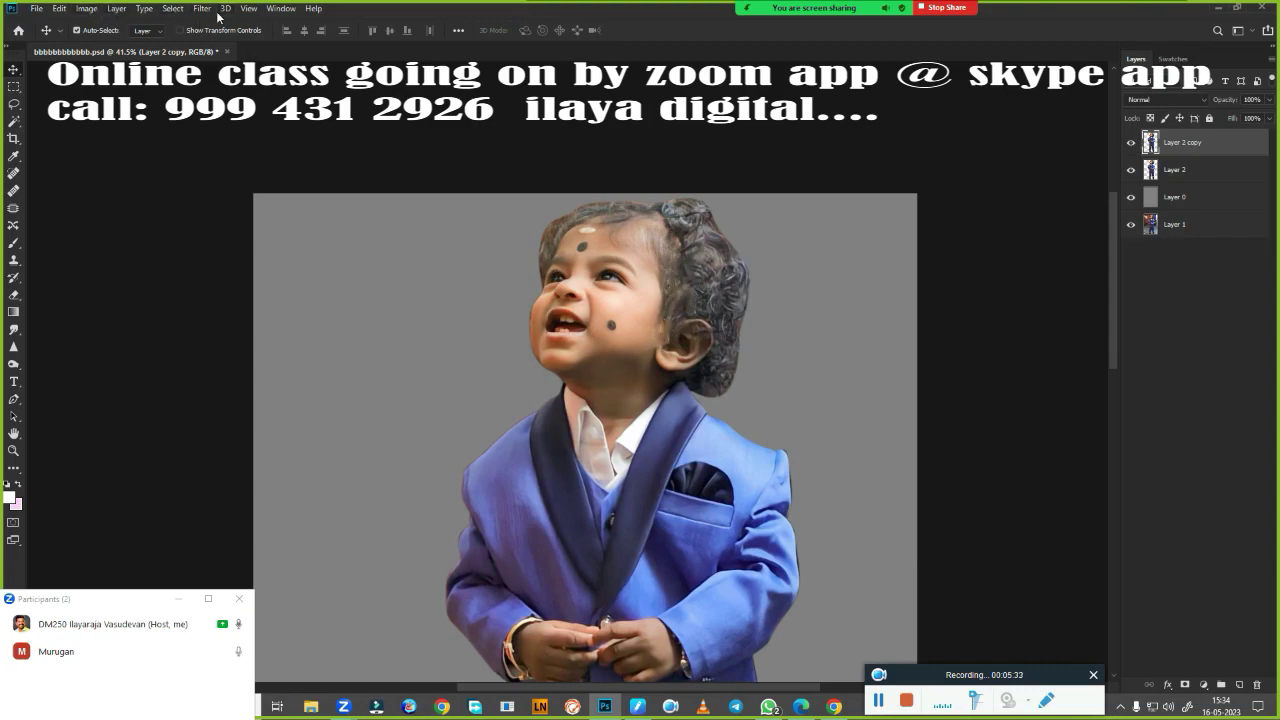
click(201, 9)
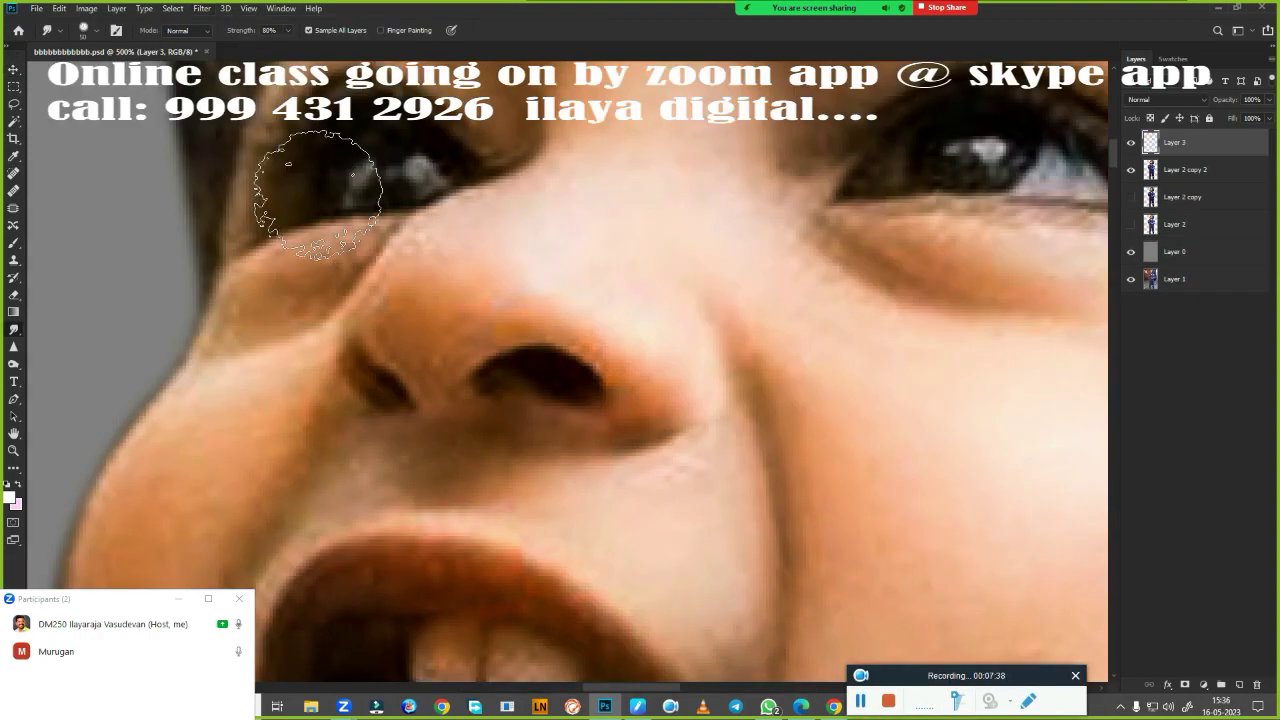
Choose the Very Wet, Light Mix Mixer Brush preset from the brush picker
right_click(522, 283)
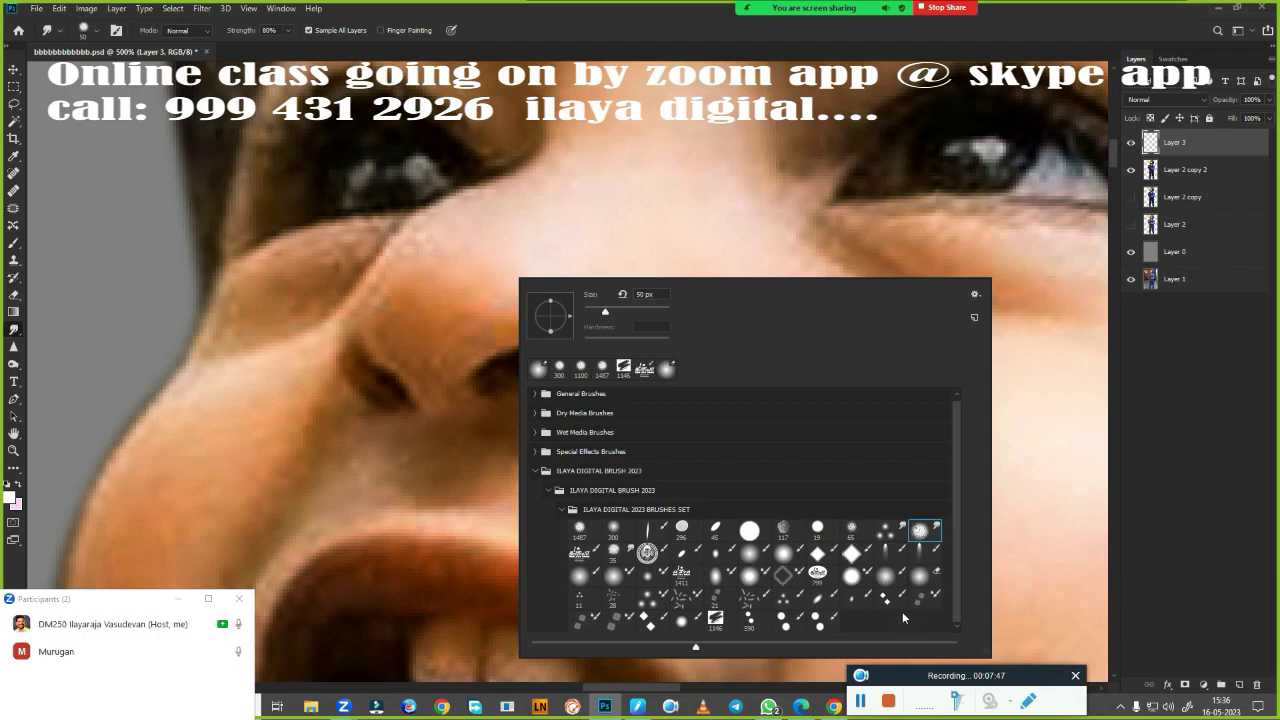
click(599, 576)
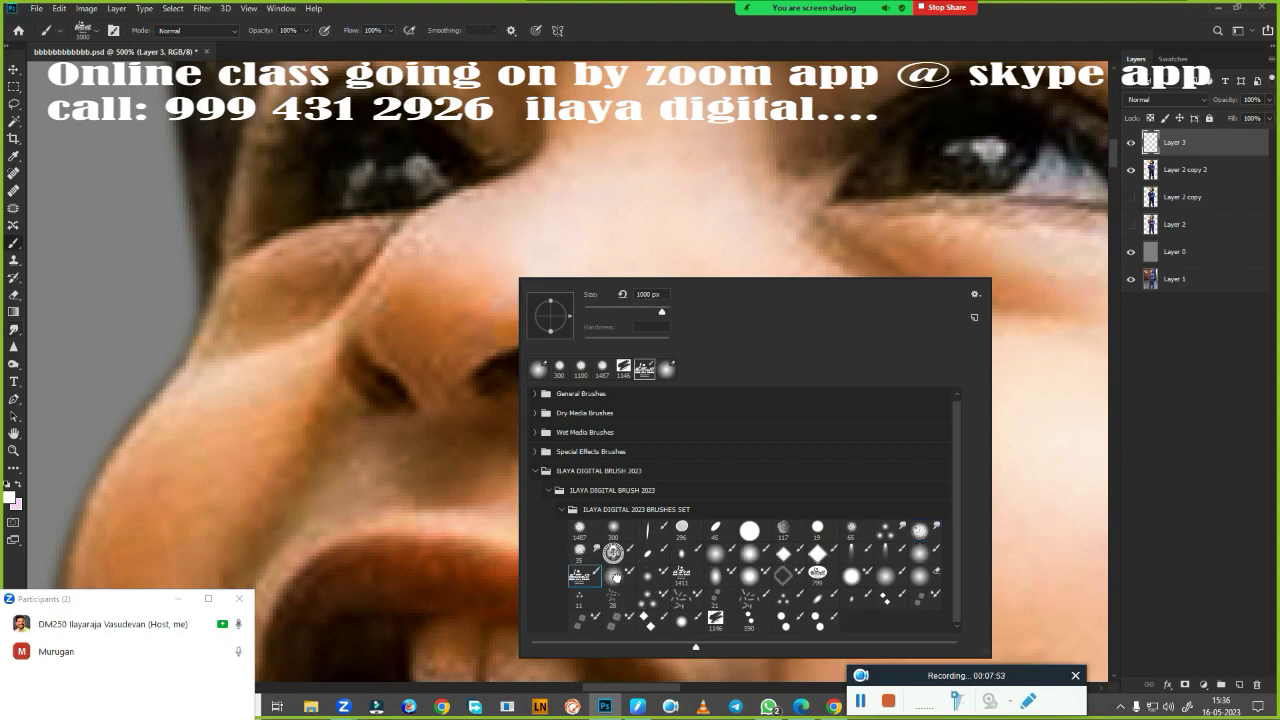
click(616, 577)
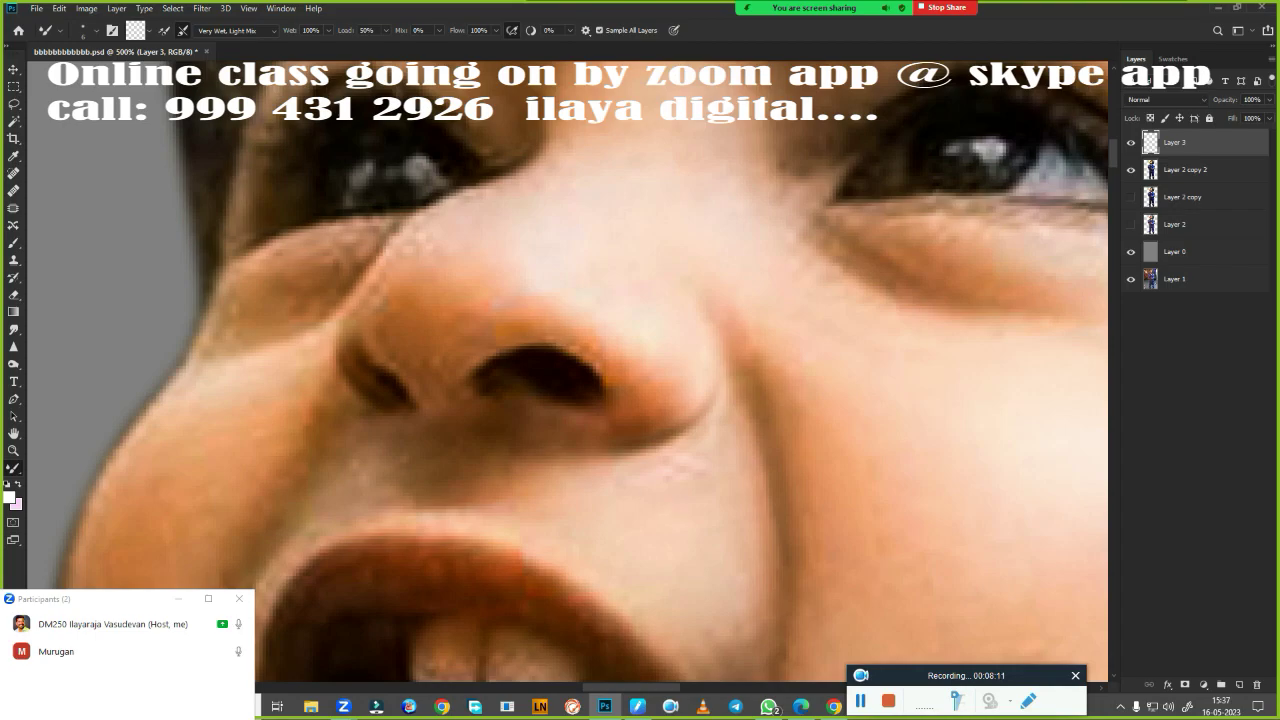
Zoom and pan to the boy's nose and switch to the Smudge tool
scroll(722, 405, down, 5)
scroll(722, 405, up, 1)
scroll(722, 405, up, 1)
scroll(722, 405, up, 2)
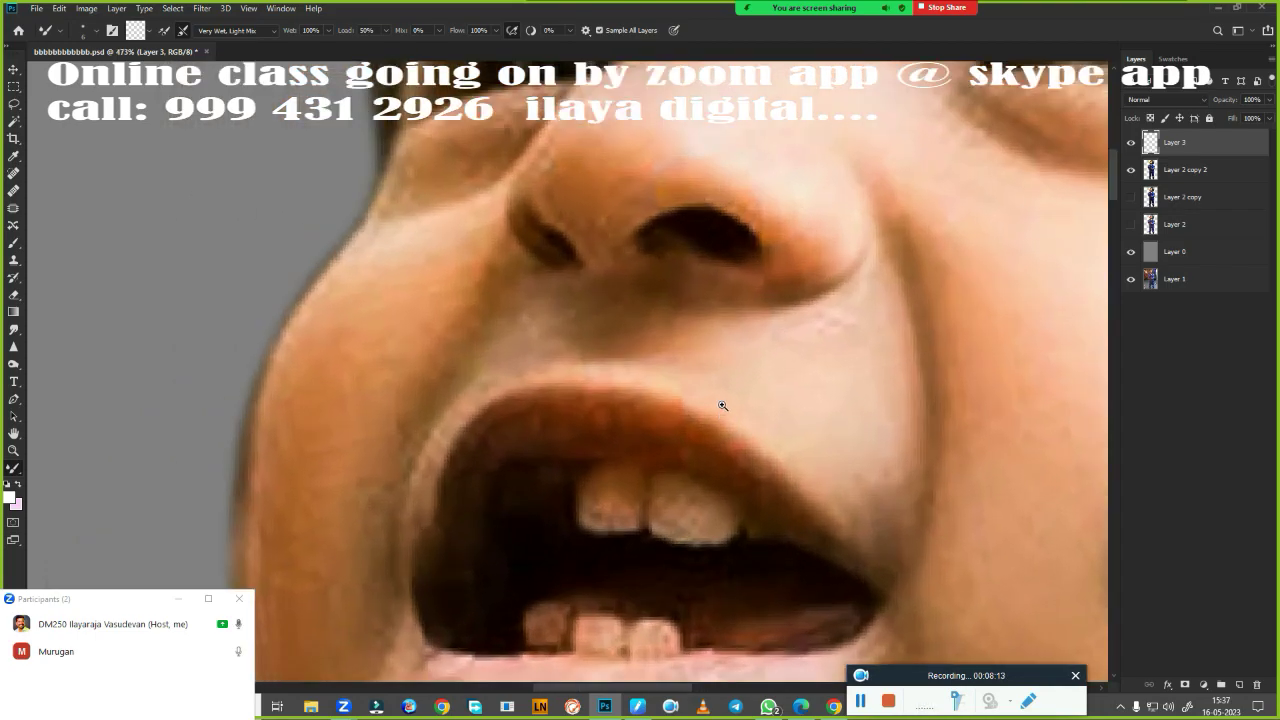
scroll(710, 450, up, 3)
scroll(700, 495, up, 1)
scroll(700, 482, up, 1)
scroll(695, 487, up, 1)
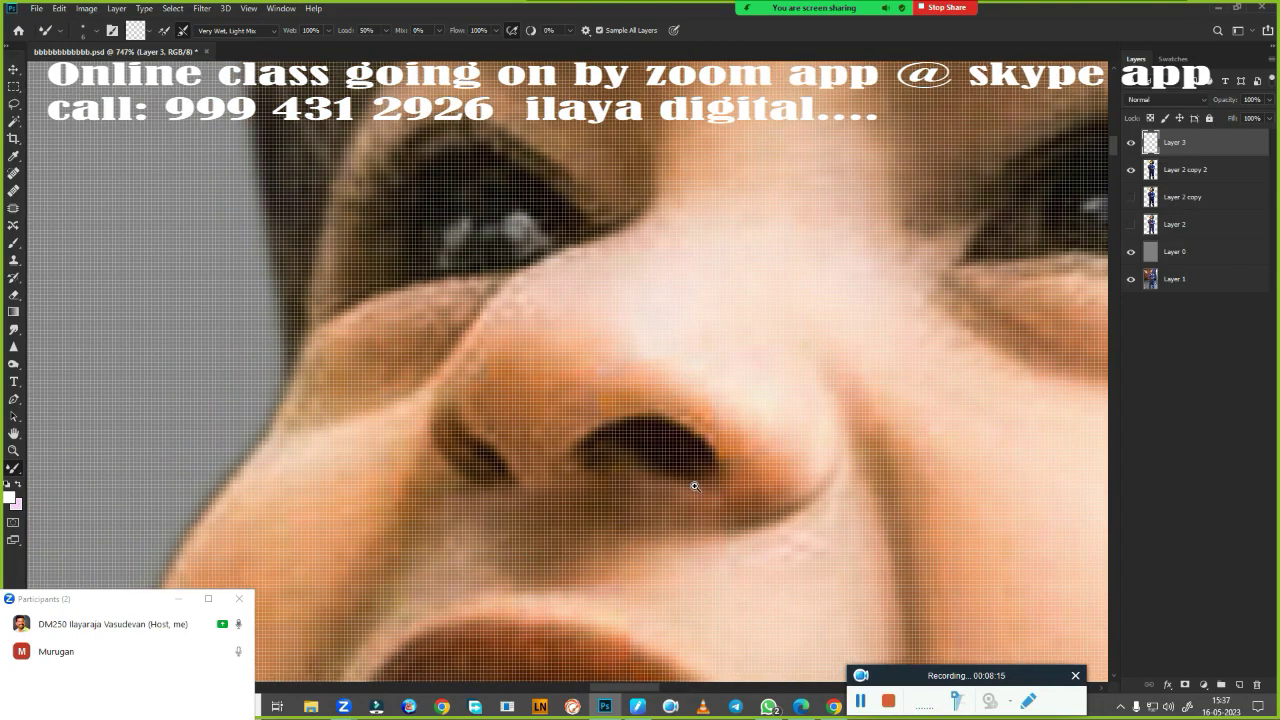
scroll(695, 487, down, 2)
scroll(714, 451, up, 1)
drag(663, 349, 656, 427)
key(r)
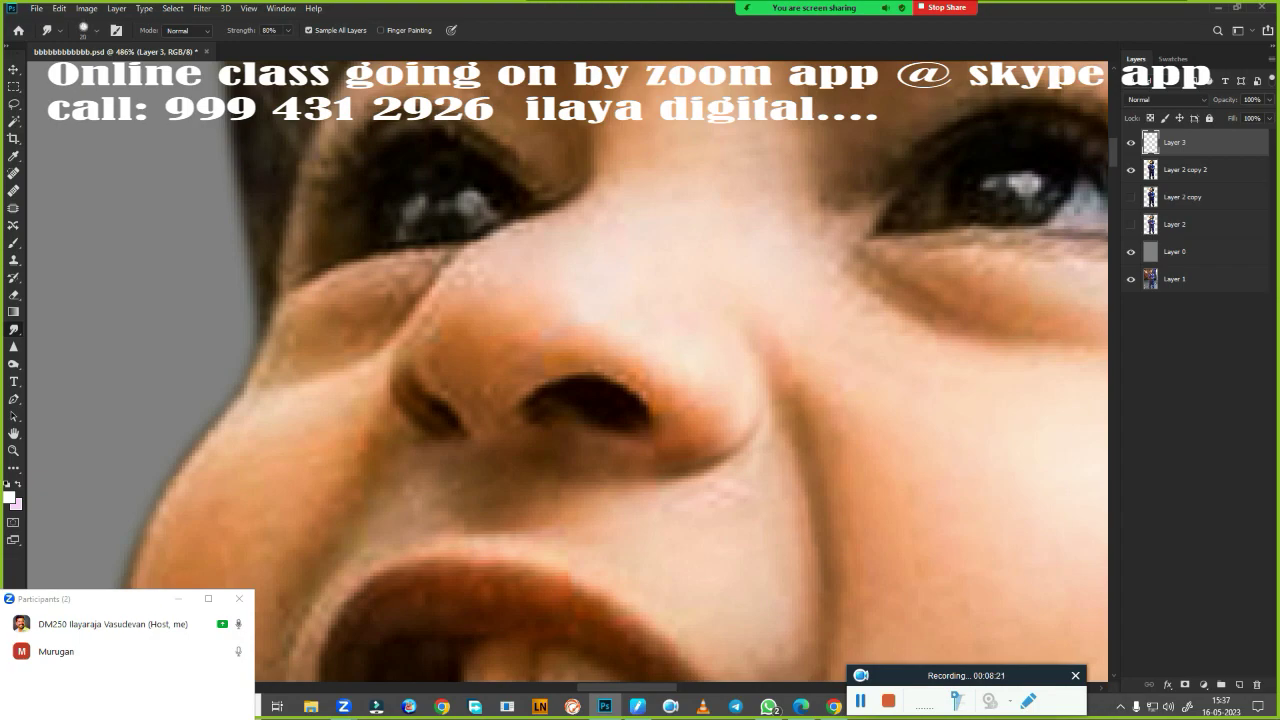
Smudge the nose tip with a smaller brush and review the brush Transfer settings
key(bracketleft)
drag(728, 380, 729, 420)
key(bracketright)
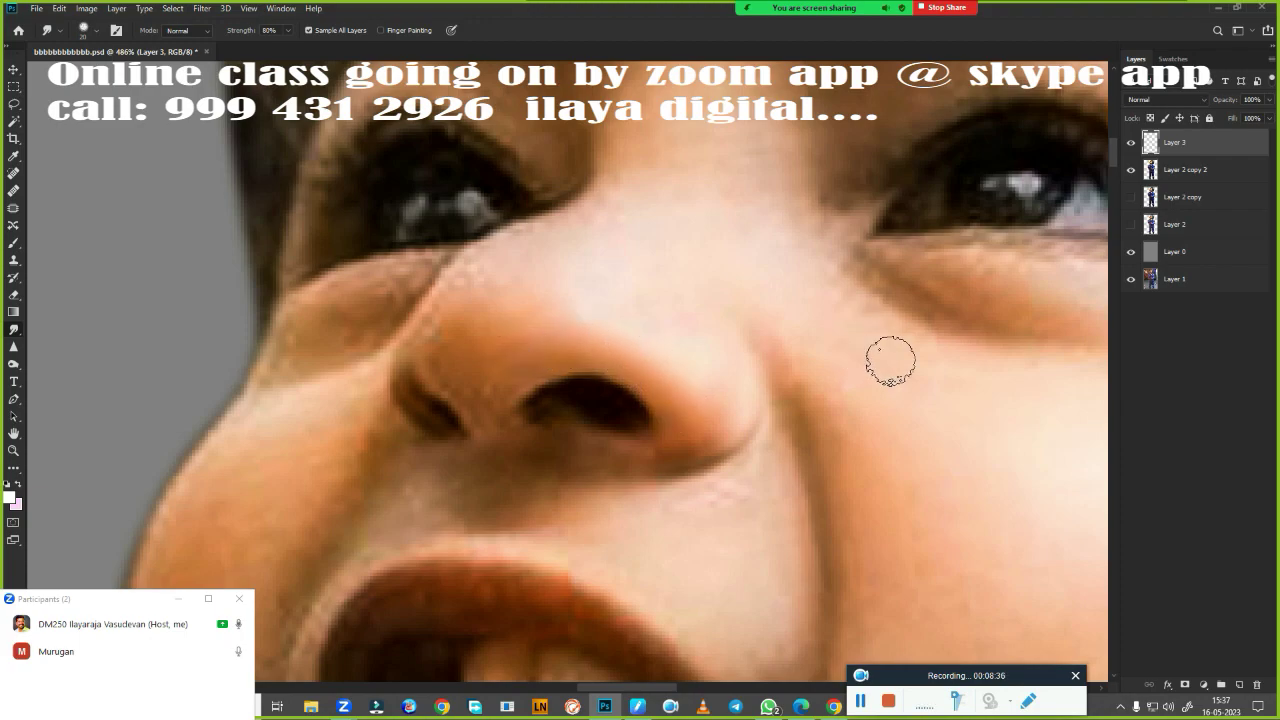
key(F5)
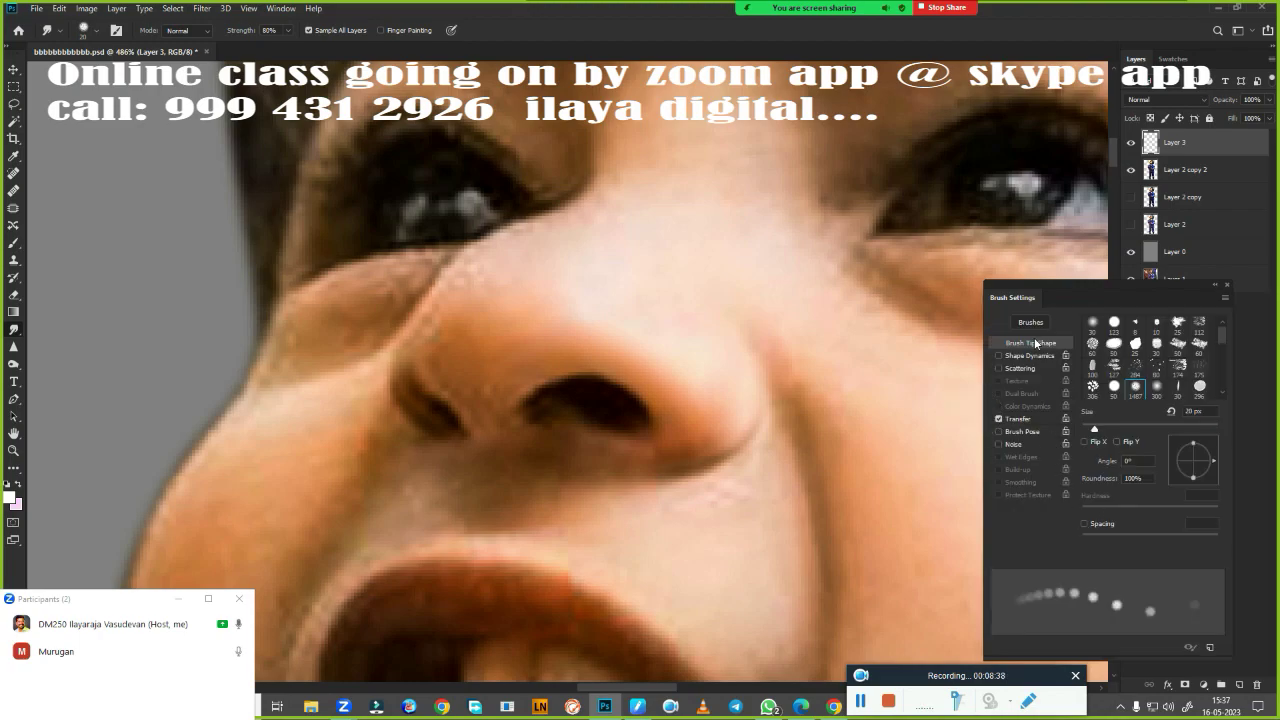
drag(1122, 297, 1026, 180)
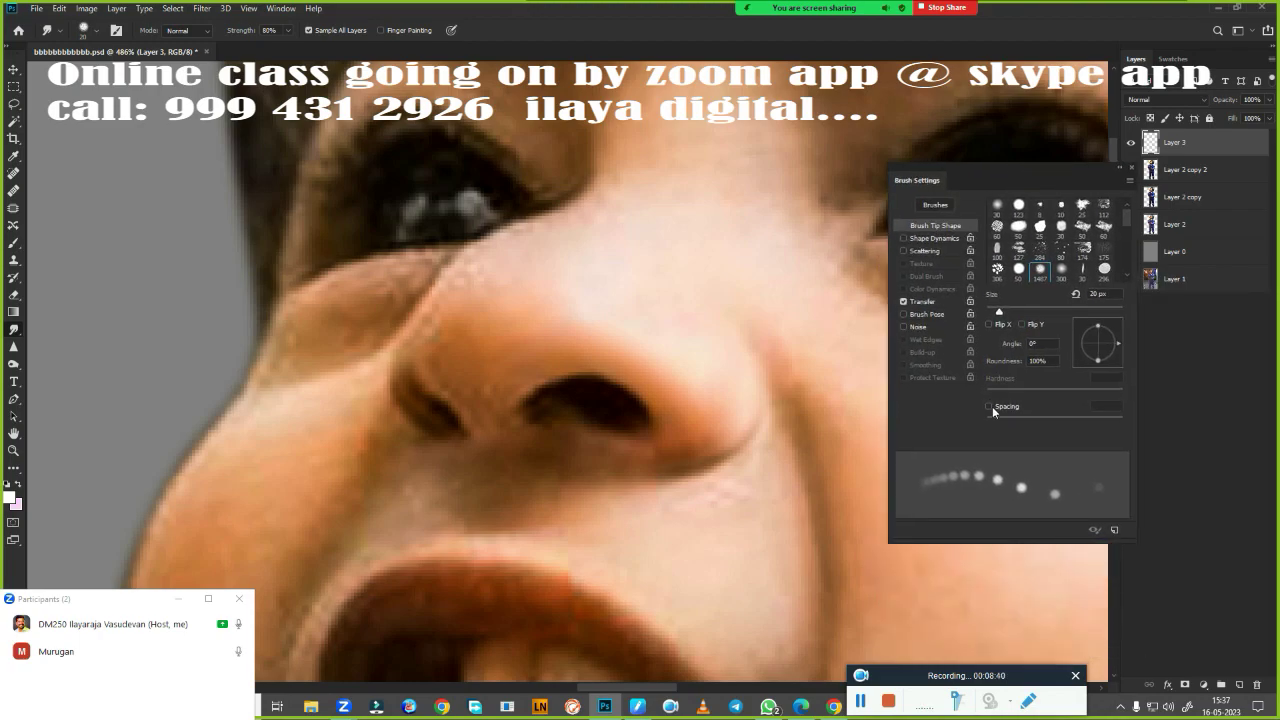
click(924, 301)
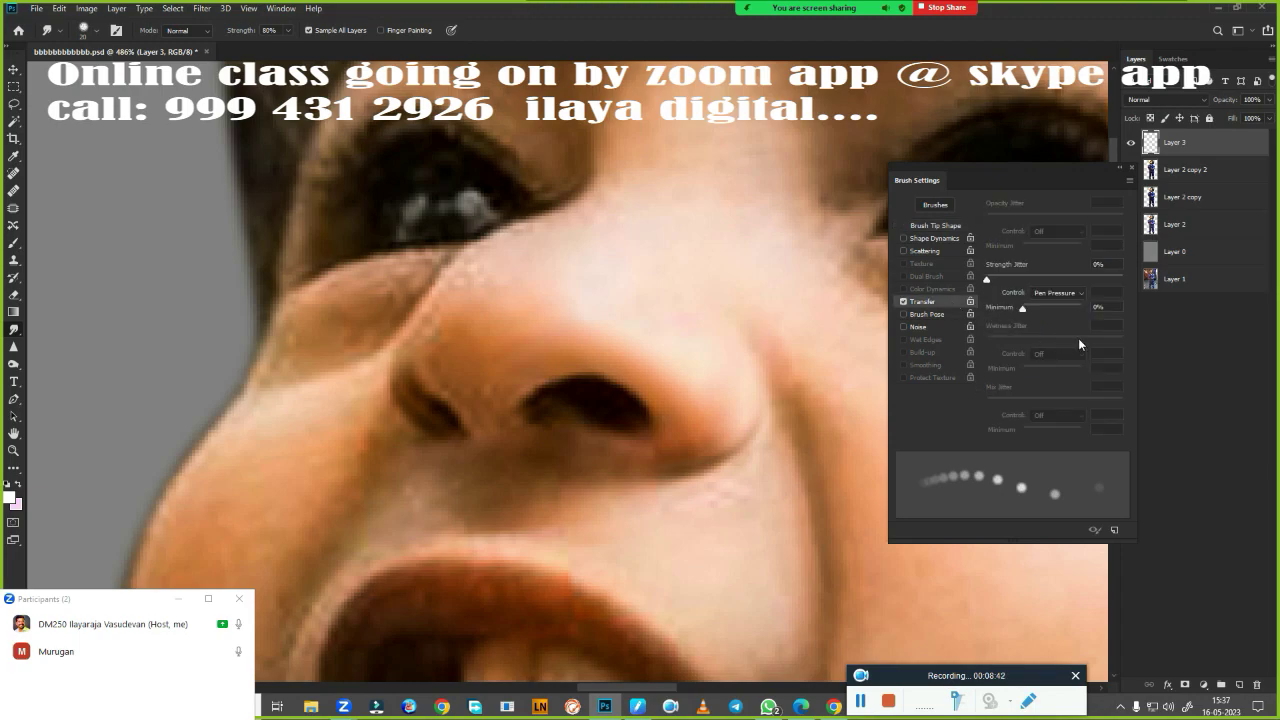
click(1120, 167)
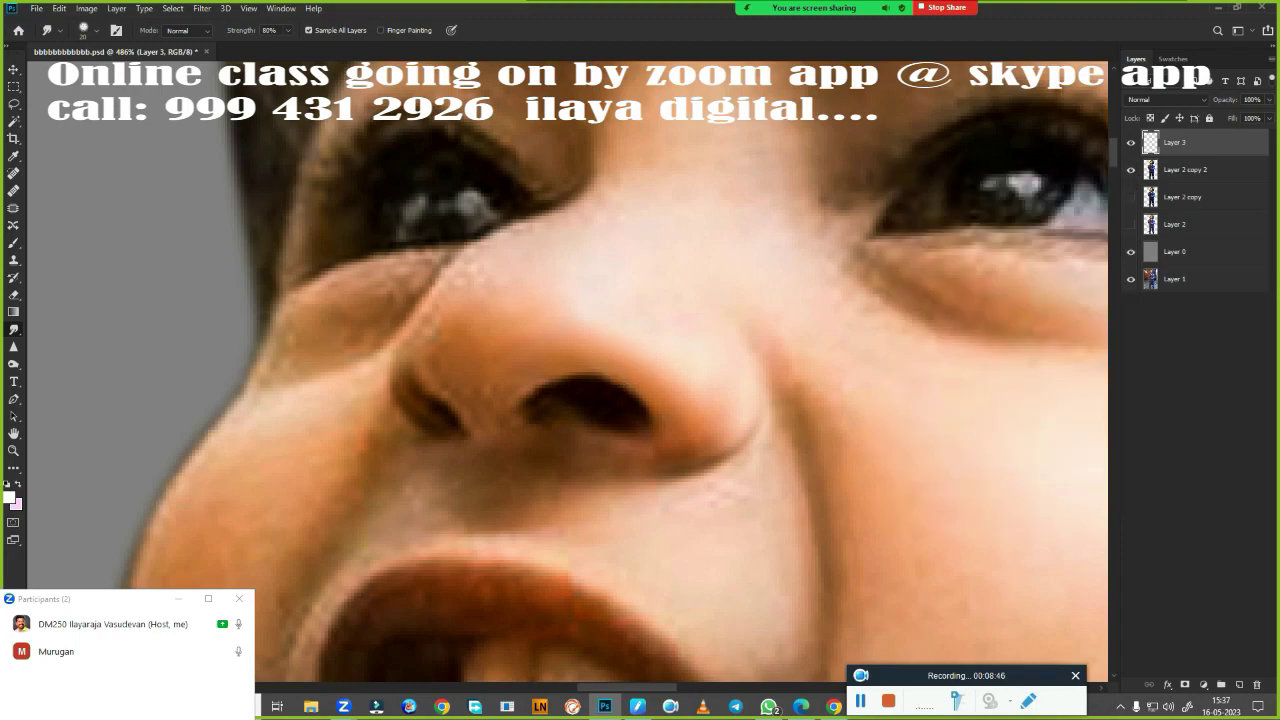
Smudge below the nostril and along its left, right and lower edges
key(bracketleft)
key(bracketright)
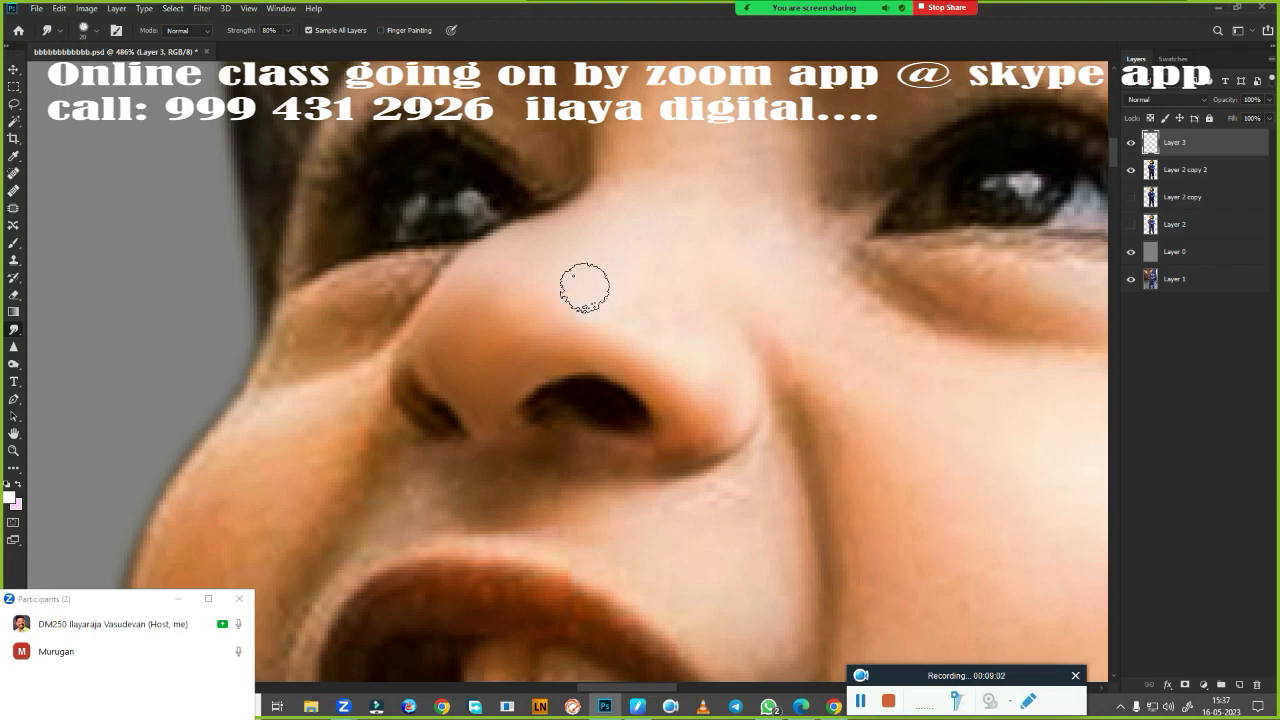
key(bracketright)
drag(649, 449, 660, 449)
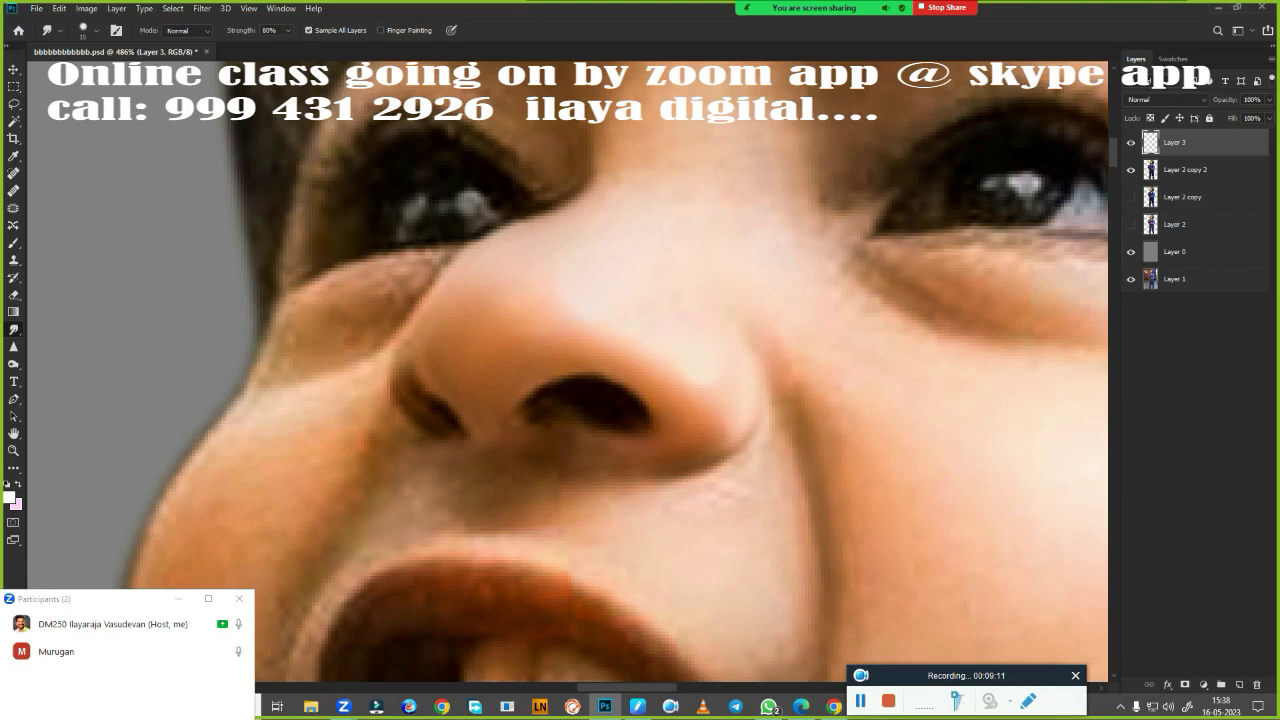
key(bracketright)
key(bracketleft)
drag(530, 406, 556, 394)
mouse_move(639, 407)
mouse_down()
mouse_move(617, 397)
mouse_move(634, 417)
mouse_up()
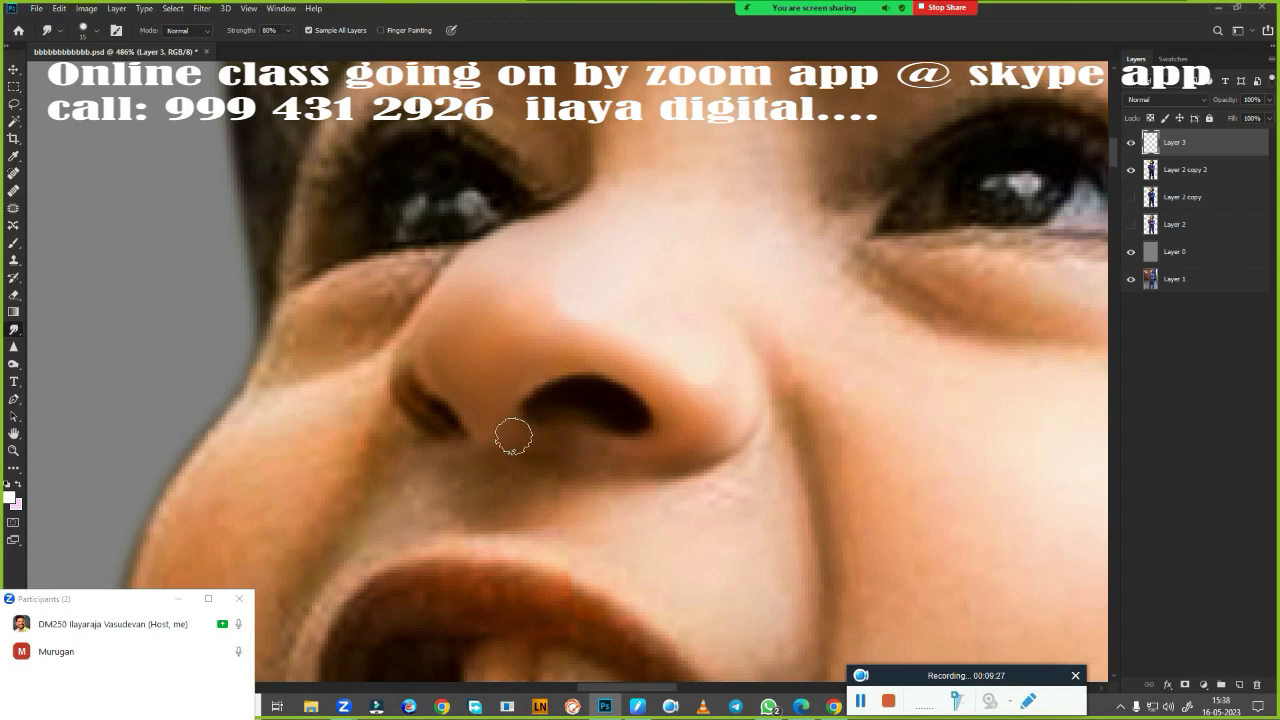
drag(549, 423, 626, 443)
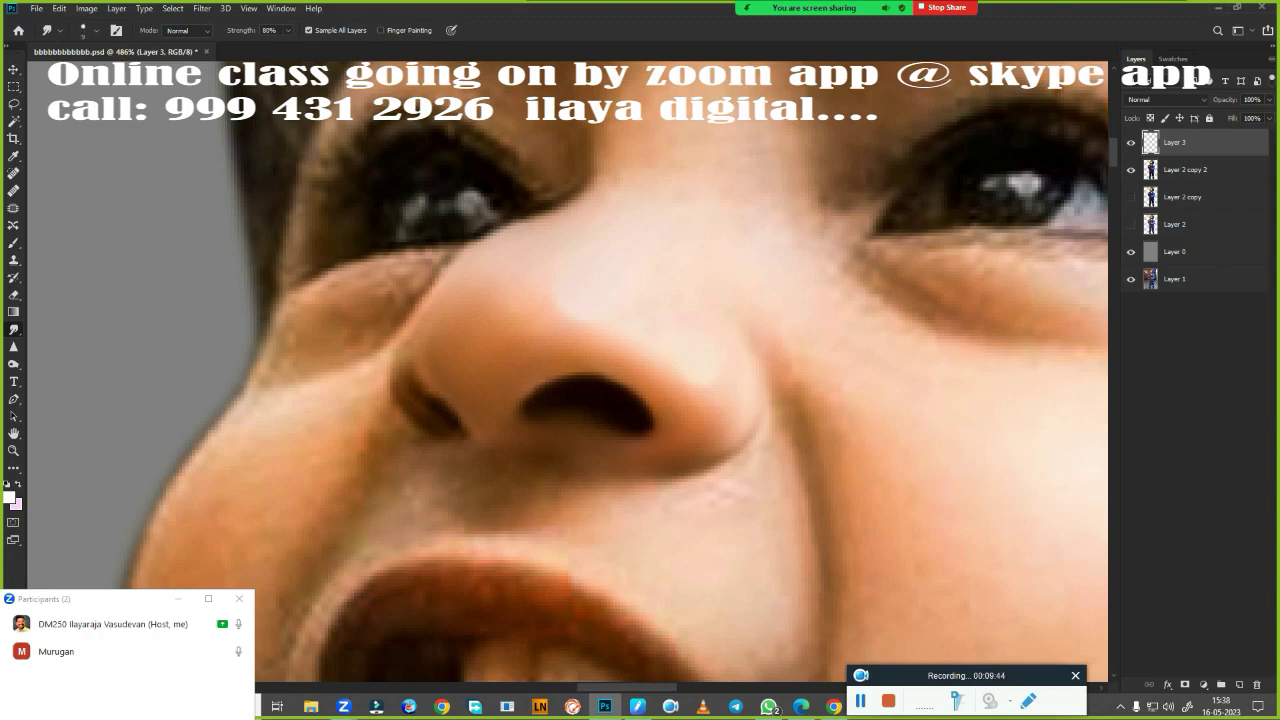
drag(412, 401, 402, 392)
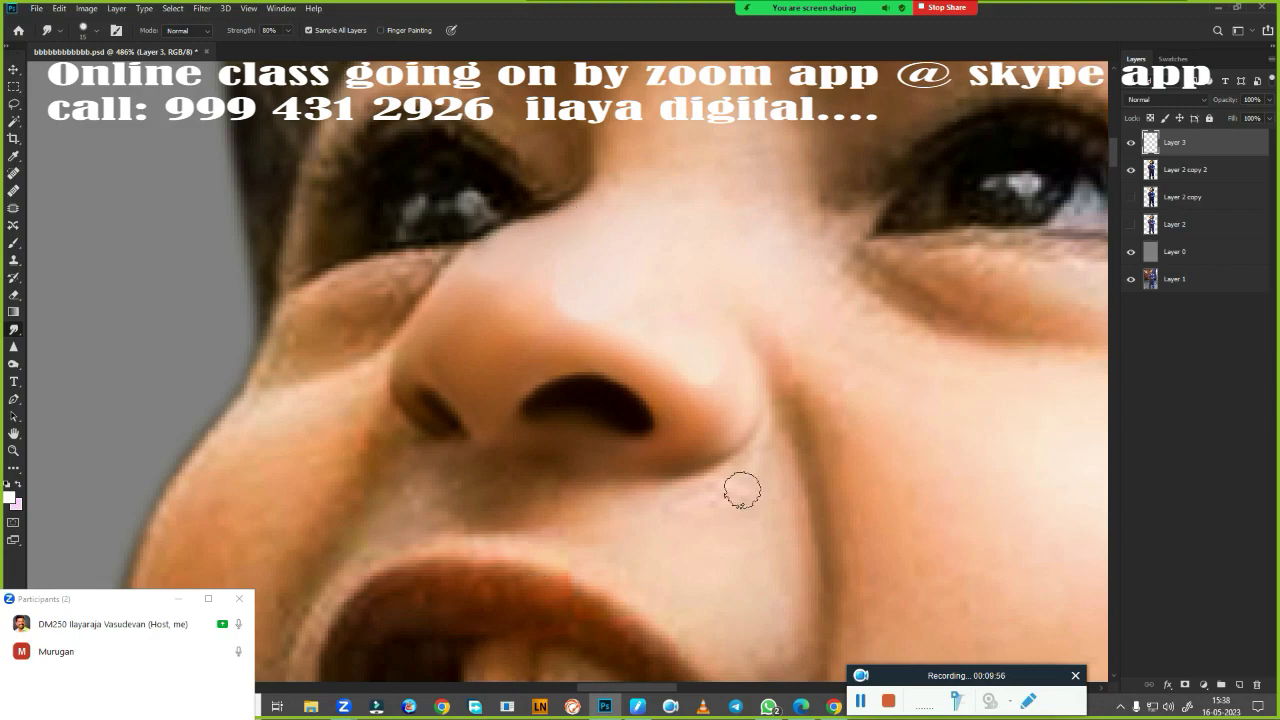
Hide and show Layer 2 copy 2 to inspect the strokes, then frame the mouth and nose
click(1131, 170)
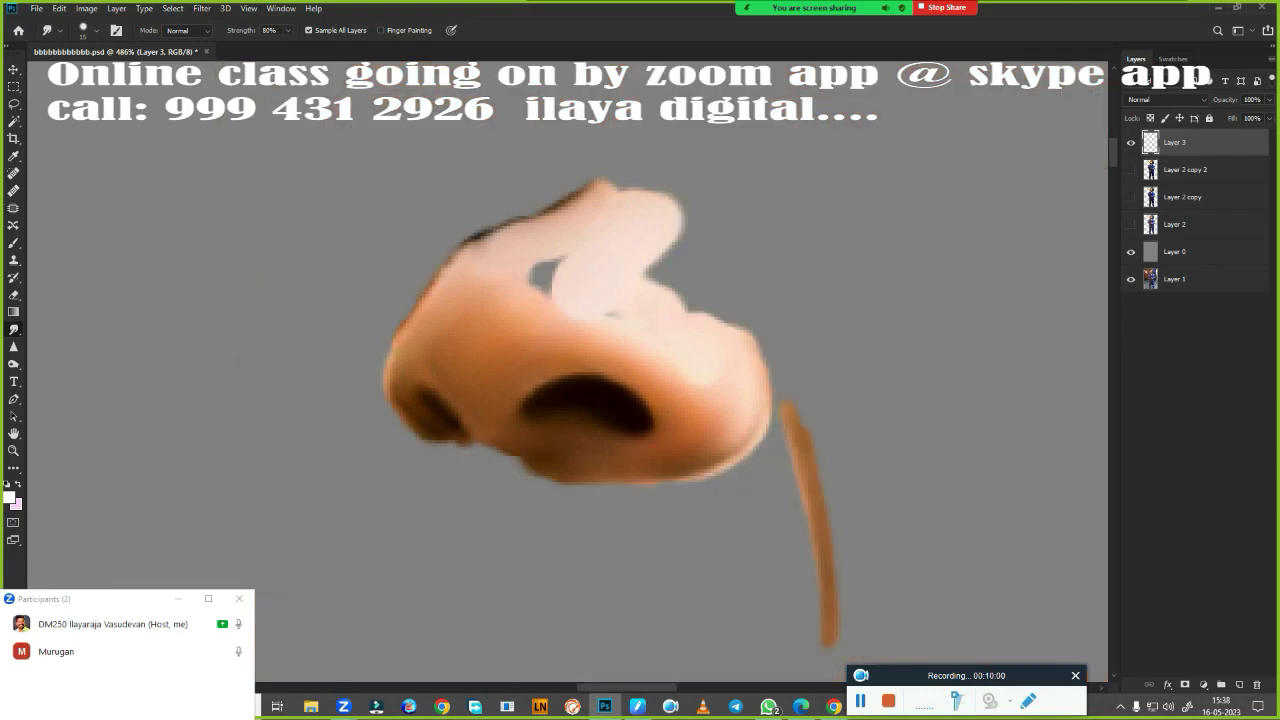
click(1131, 170)
scroll(729, 443, down, 5)
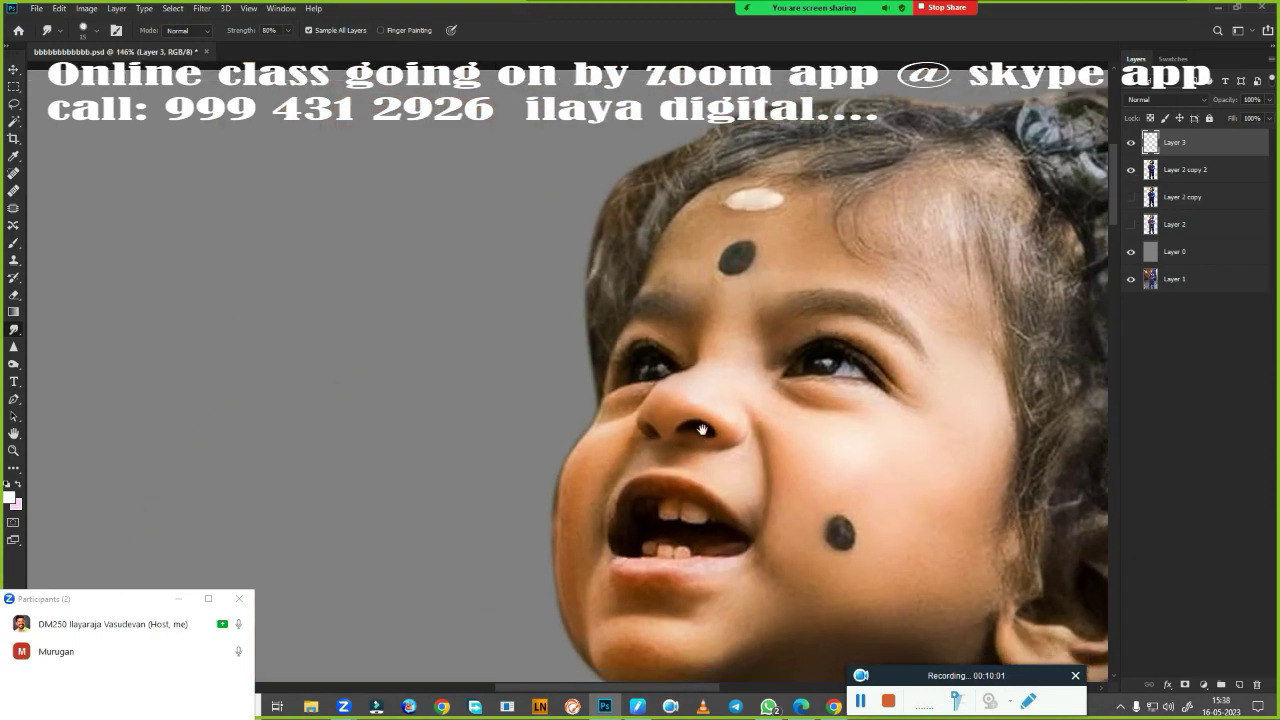
scroll(709, 318, up, 2)
scroll(709, 318, up, 3)
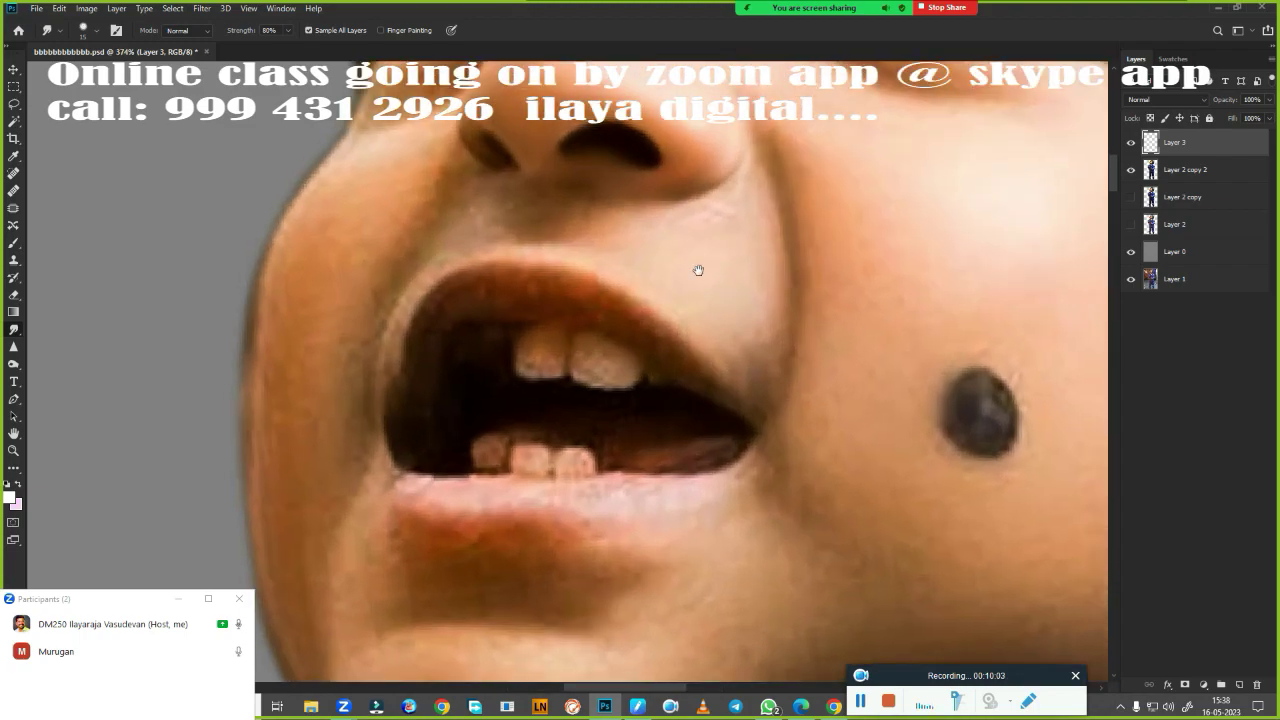
scroll(697, 271, up, 1)
drag(752, 329, 660, 337)
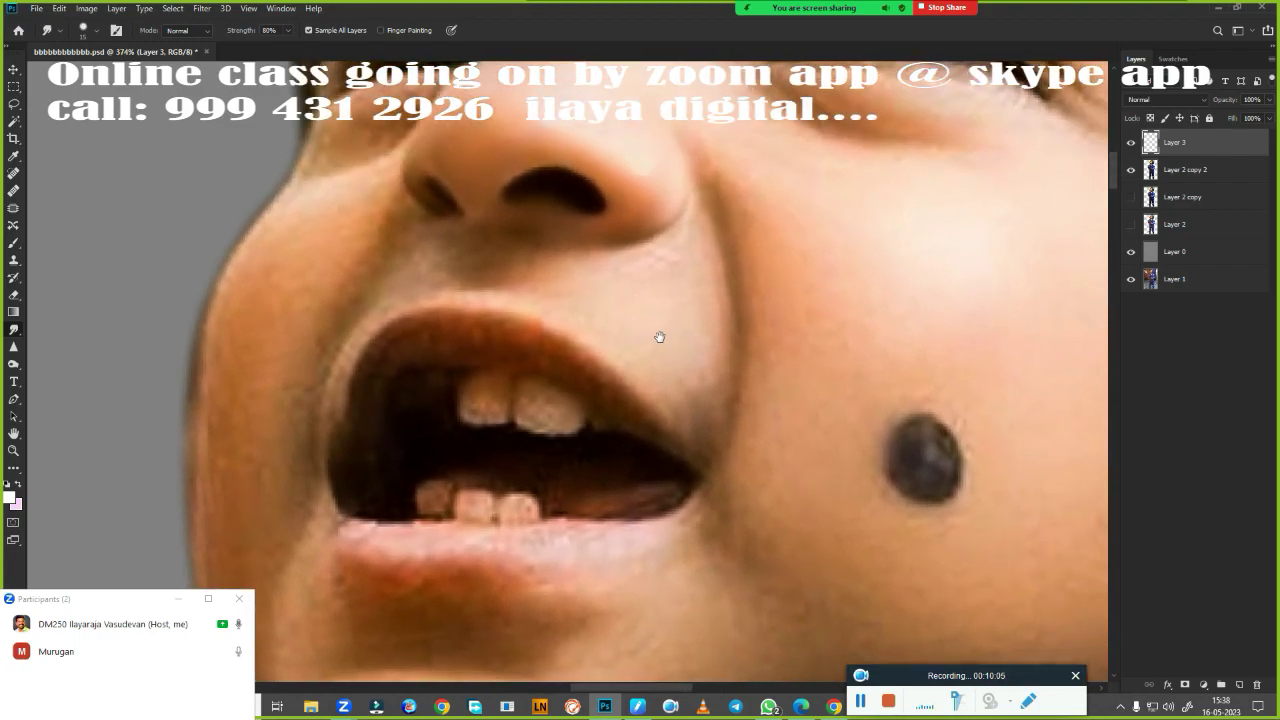
scroll(694, 343, up, 1)
scroll(678, 342, down, 1)
scroll(699, 413, down, 1)
scroll(699, 413, up, 1)
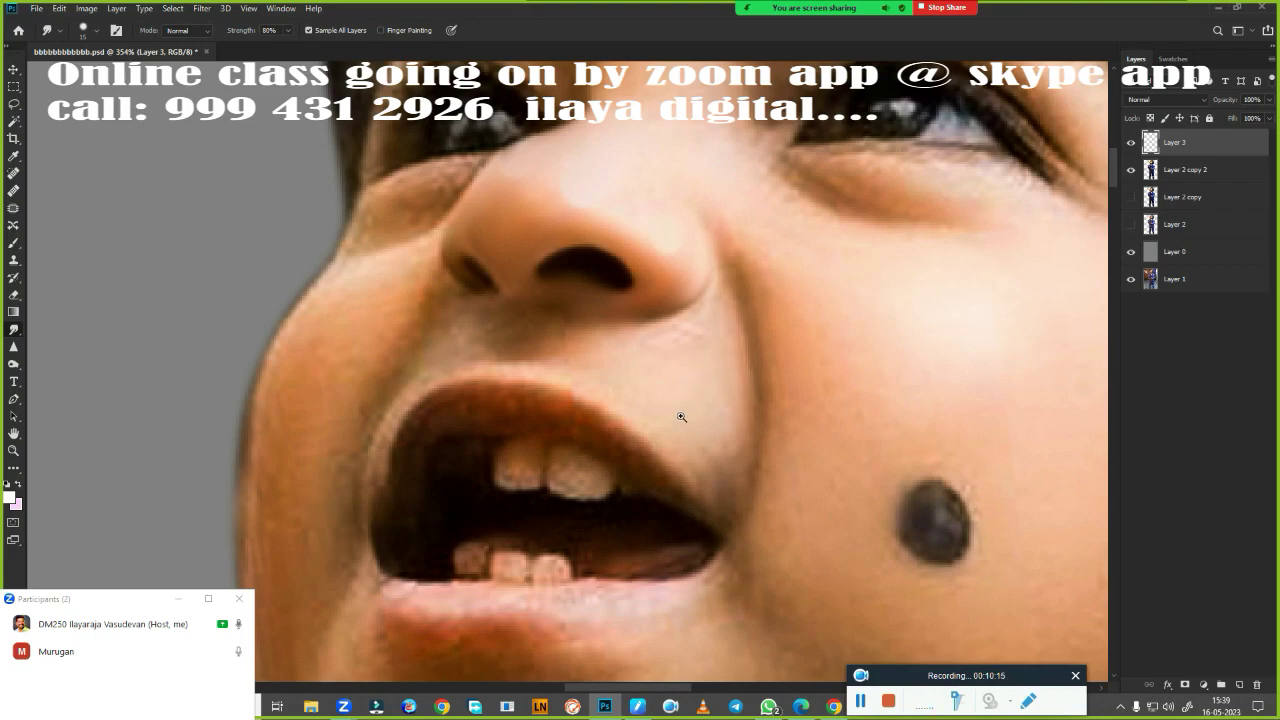
scroll(681, 416, up, 2)
Start a Pen outline at the nose edge running down the cheek
key(p)
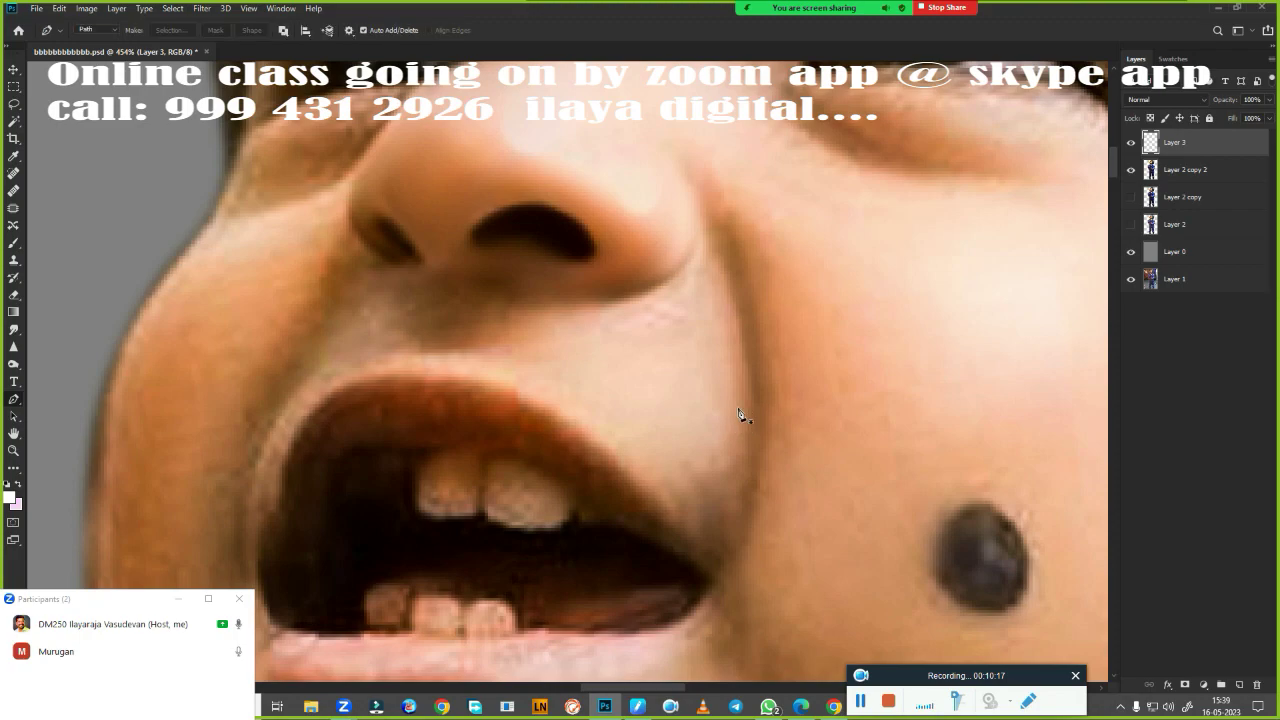
scroll(704, 413, down, 4)
scroll(720, 334, up, 1)
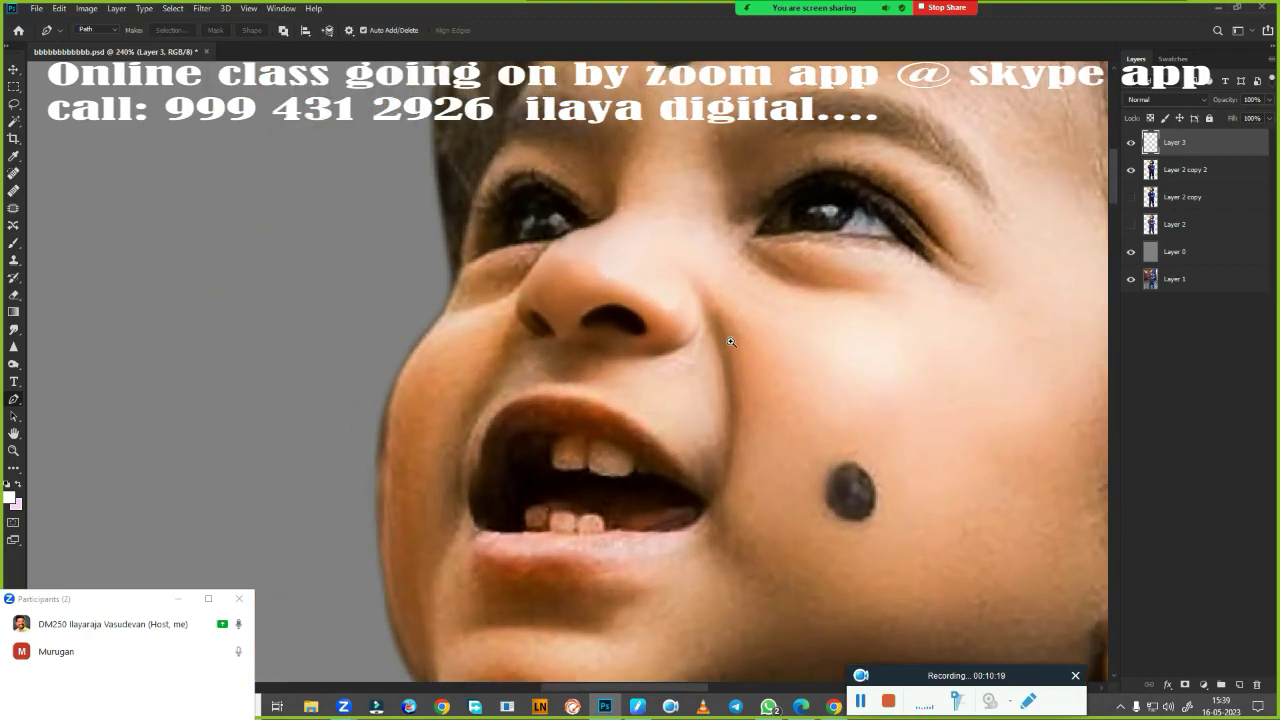
scroll(729, 333, up, 3)
click(688, 308)
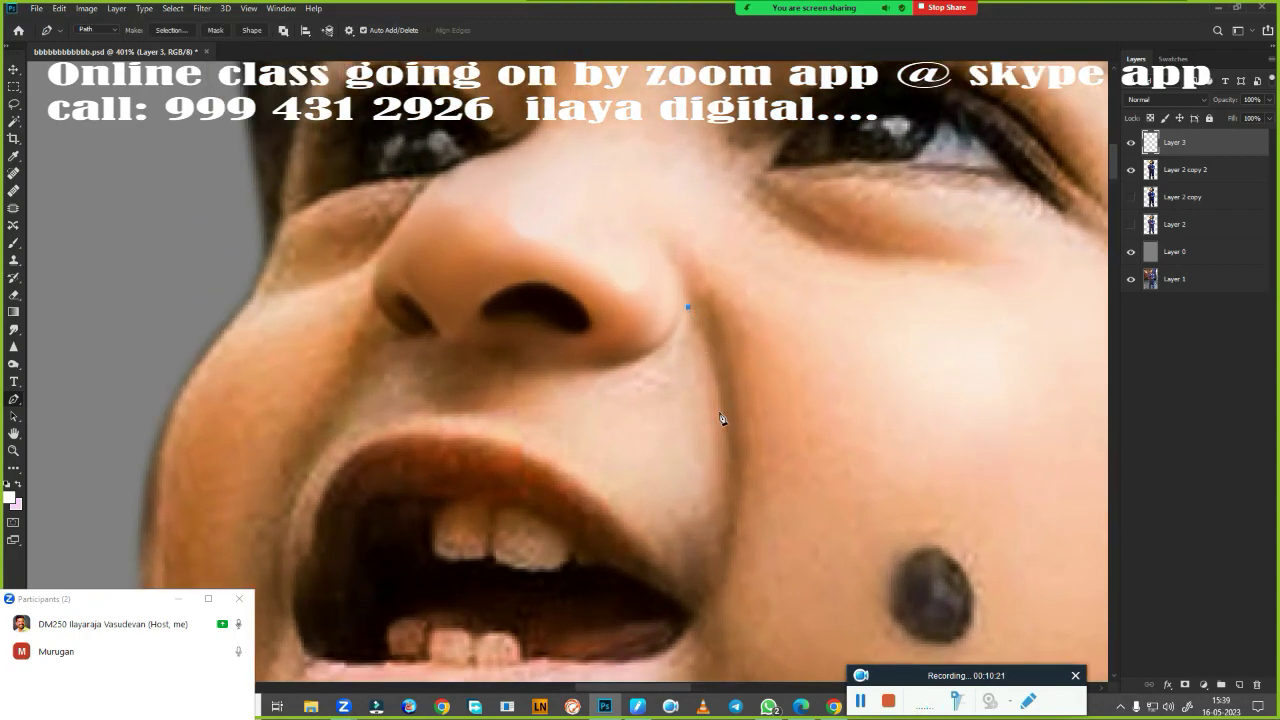
drag(712, 600, 672, 592)
scroll(700, 605, down, 4)
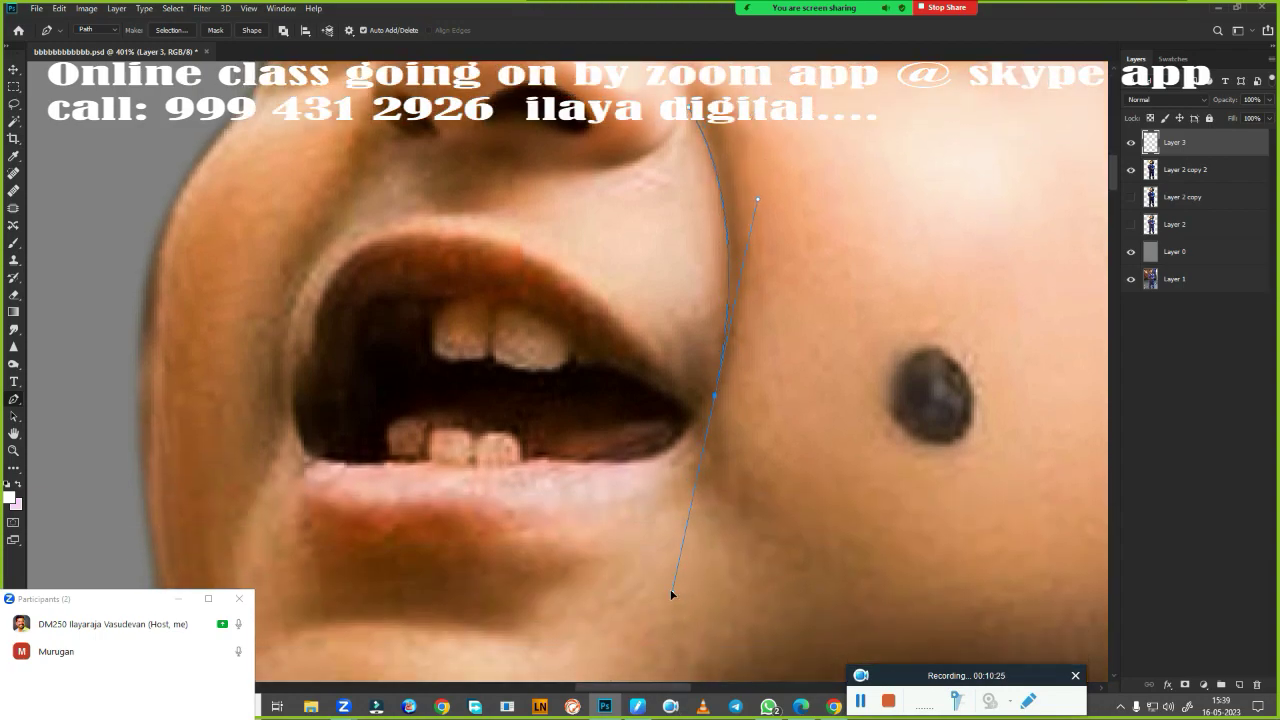
alt+click(715, 398)
scroll(757, 586, up, 3)
Complete the outline around the outer cheek, under the eye and along the nose, and load it as a selection for feathering
click(953, 548)
mouse_move(902, 313)
mouse_down()
mouse_move(843, 270)
mouse_move(795, 394)
mouse_up()
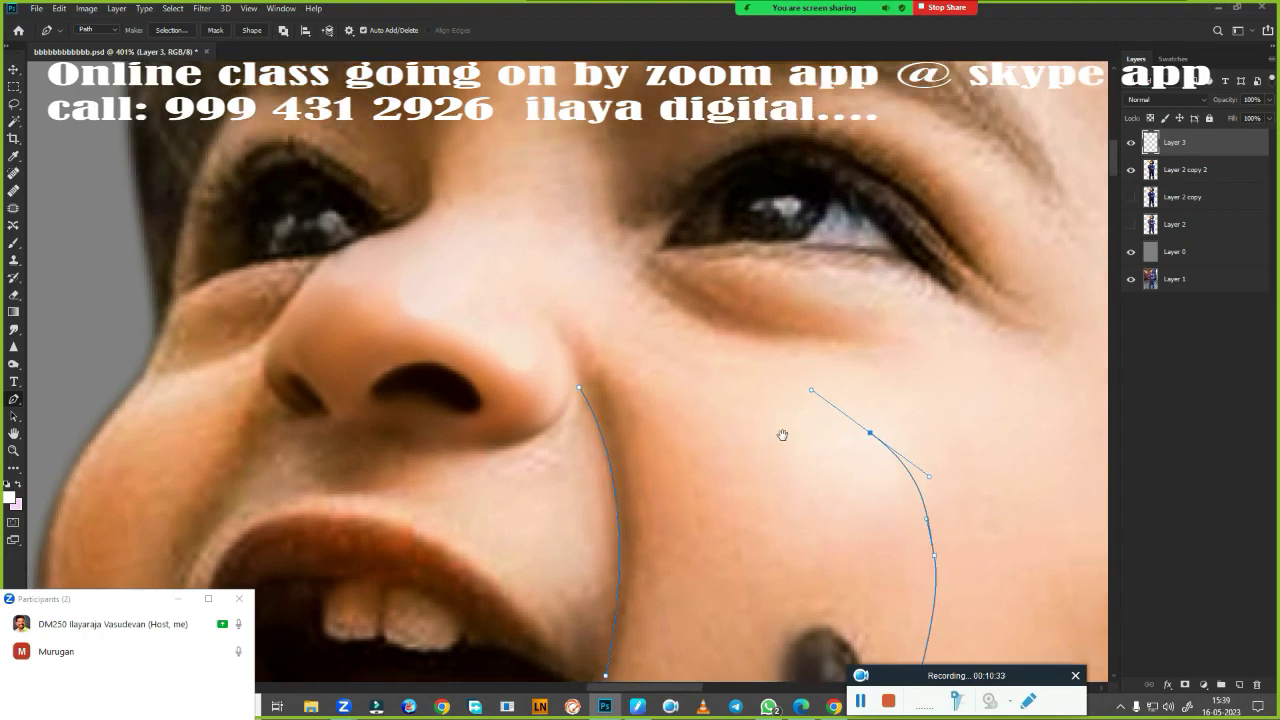
click(908, 344)
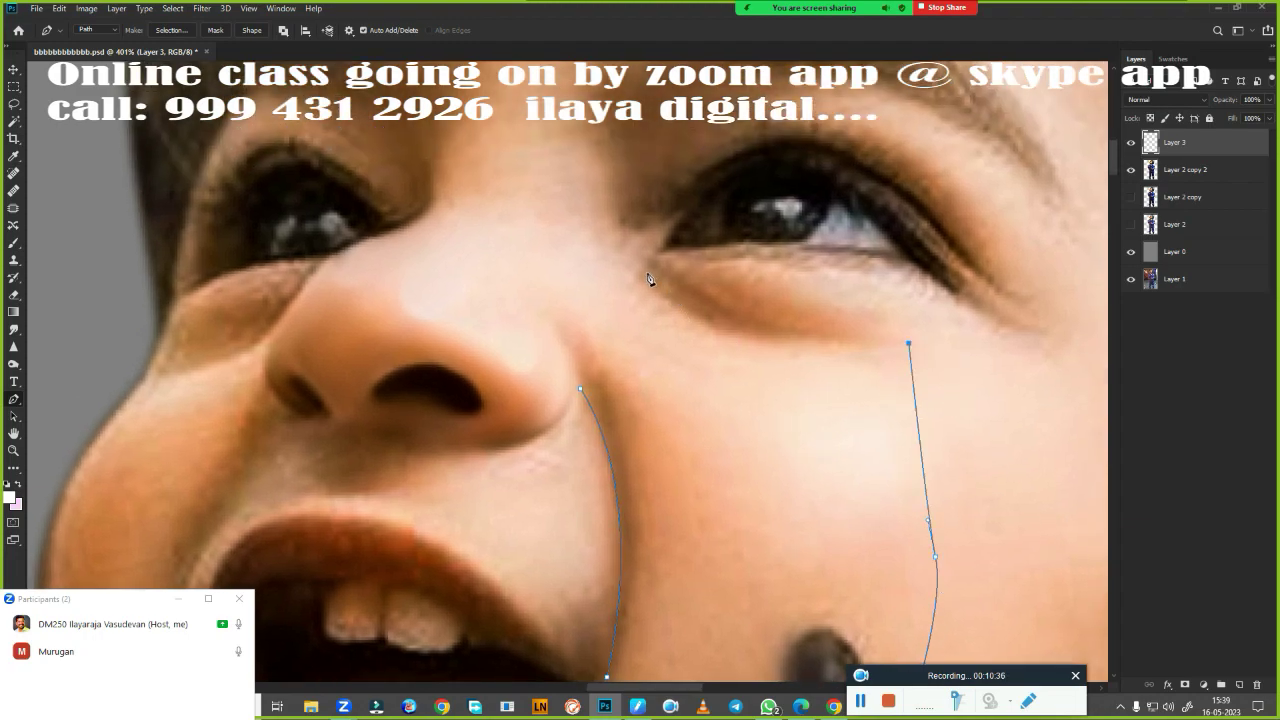
drag(636, 273, 542, 180)
alt+click(635, 272)
click(598, 173)
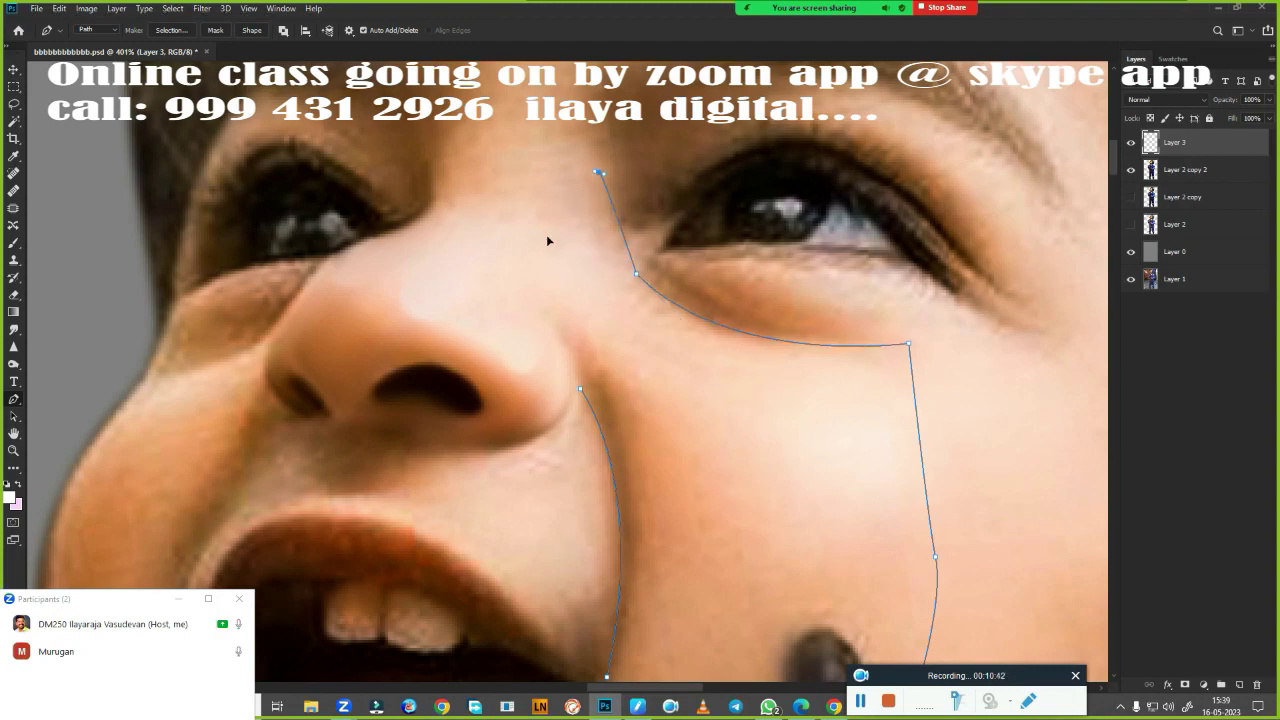
click(540, 313)
drag(575, 408, 576, 415)
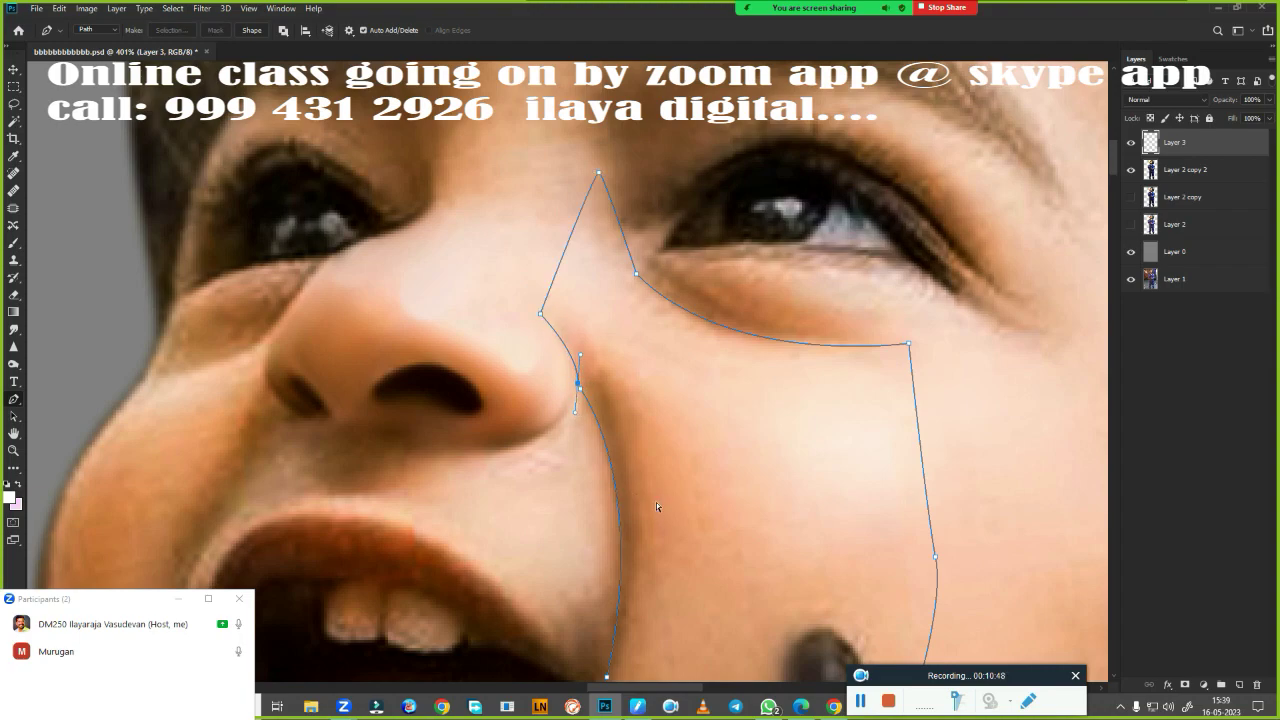
key(ctrl+Return)
key(shift+F6)
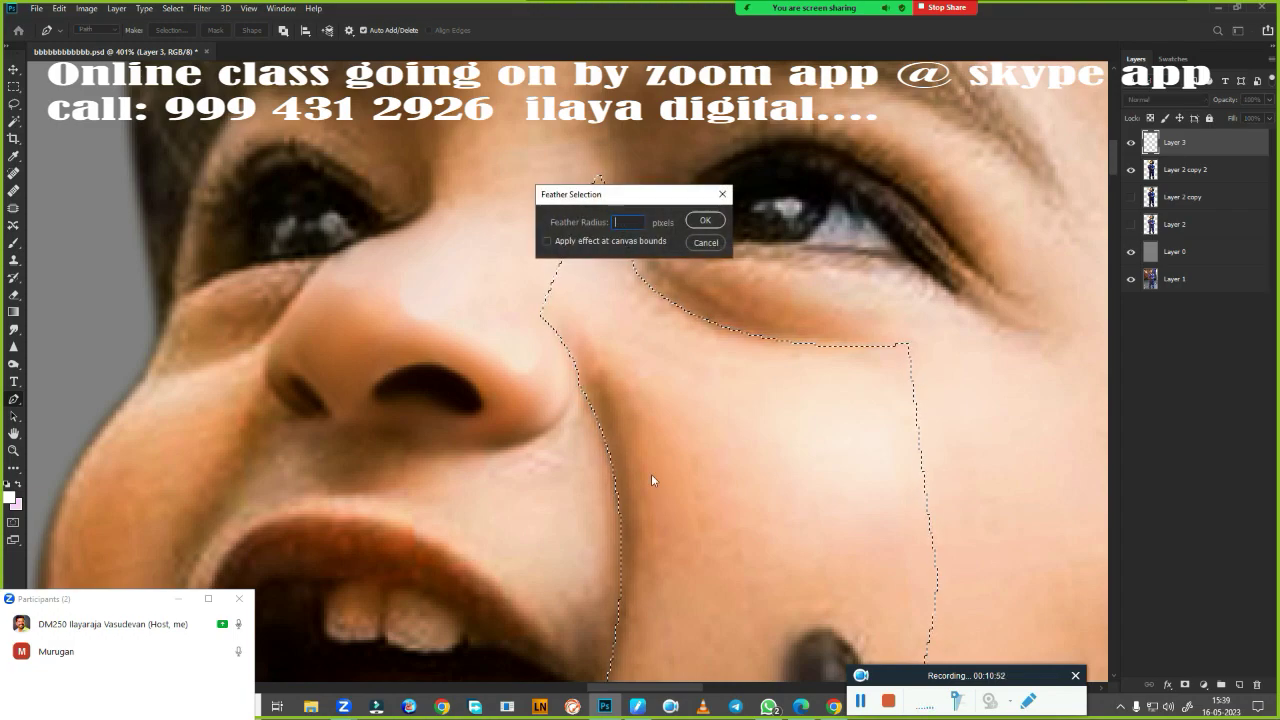
text(2)
Confirm the feather and smudge the cheek skin beside the nose within the selection
key(Return)
scroll(707, 452, up, 1)
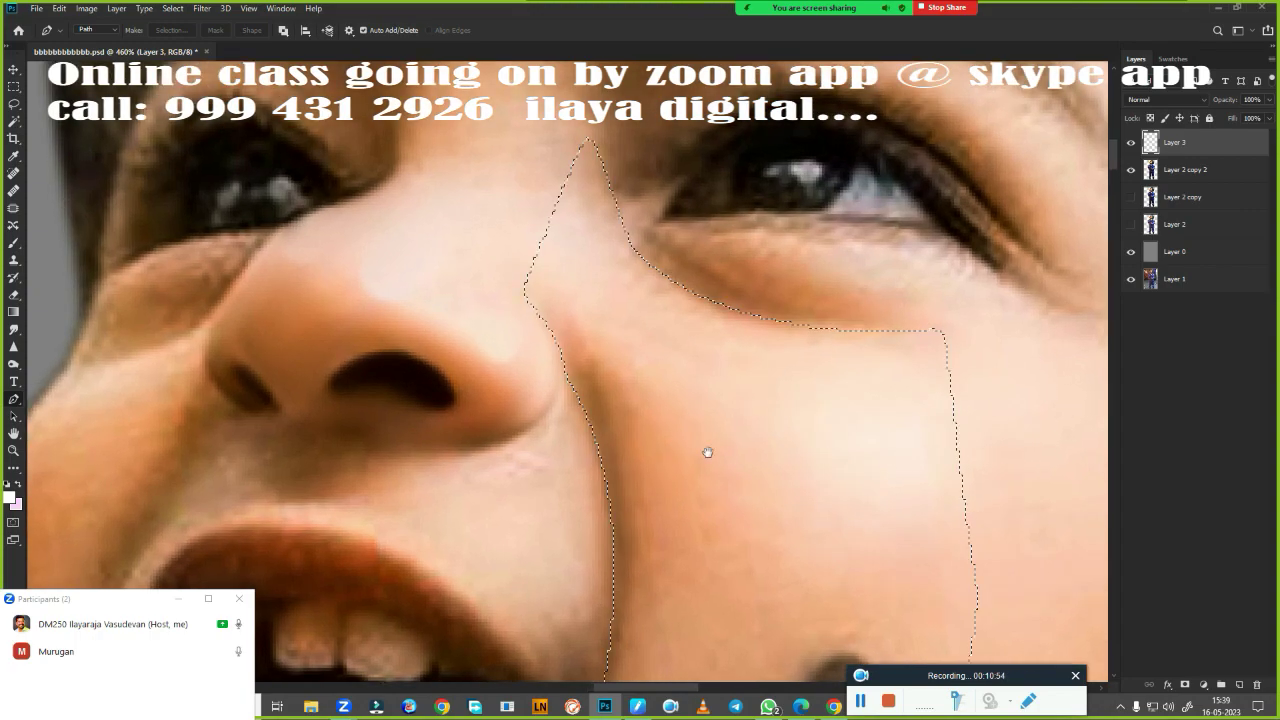
mouse_move(707, 452)
mouse_down()
mouse_move(700, 249)
mouse_move(686, 331)
mouse_up()
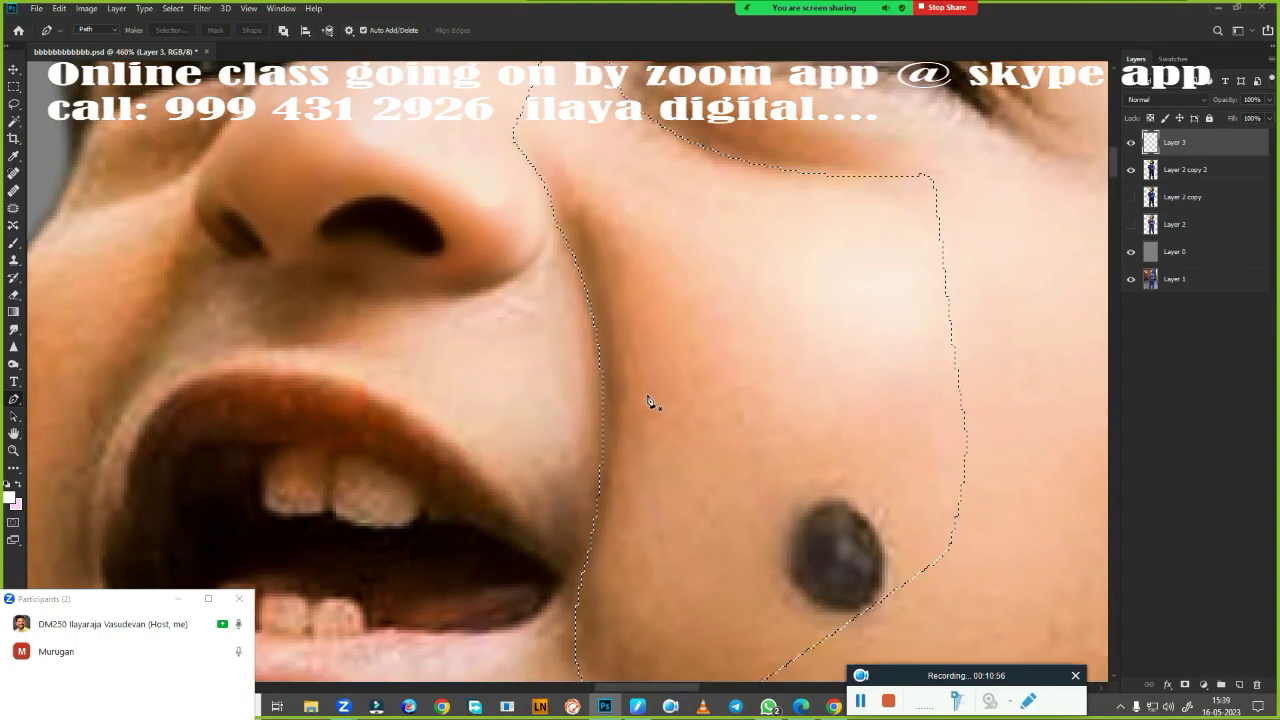
key(r)
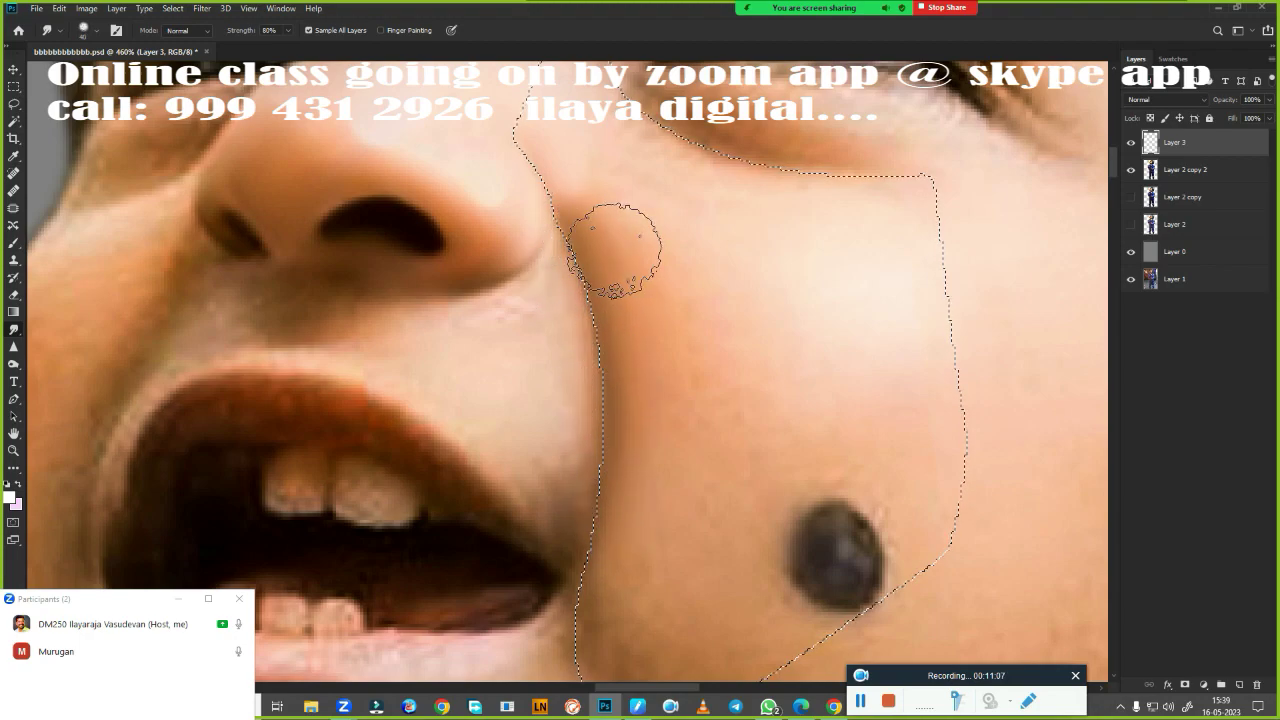
scroll(642, 515, down, 5)
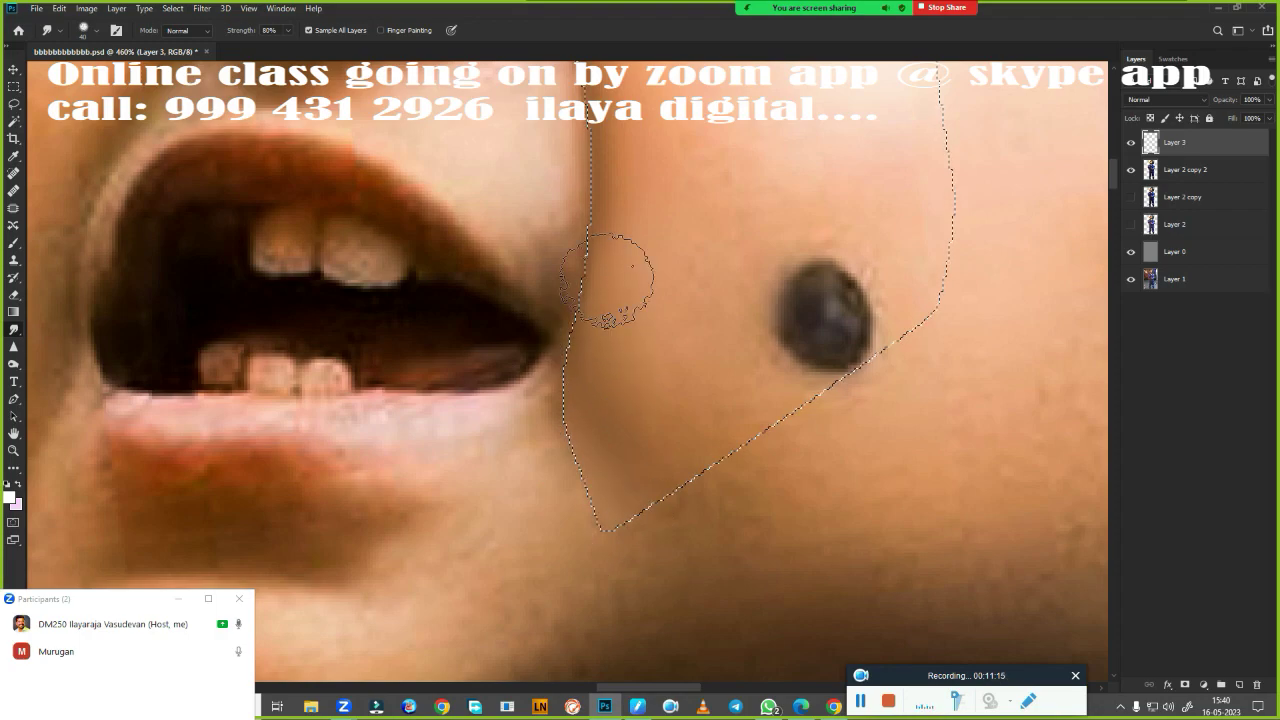
key(ctrl+d)
scroll(663, 470, up, 3)
drag(663, 470, 673, 560)
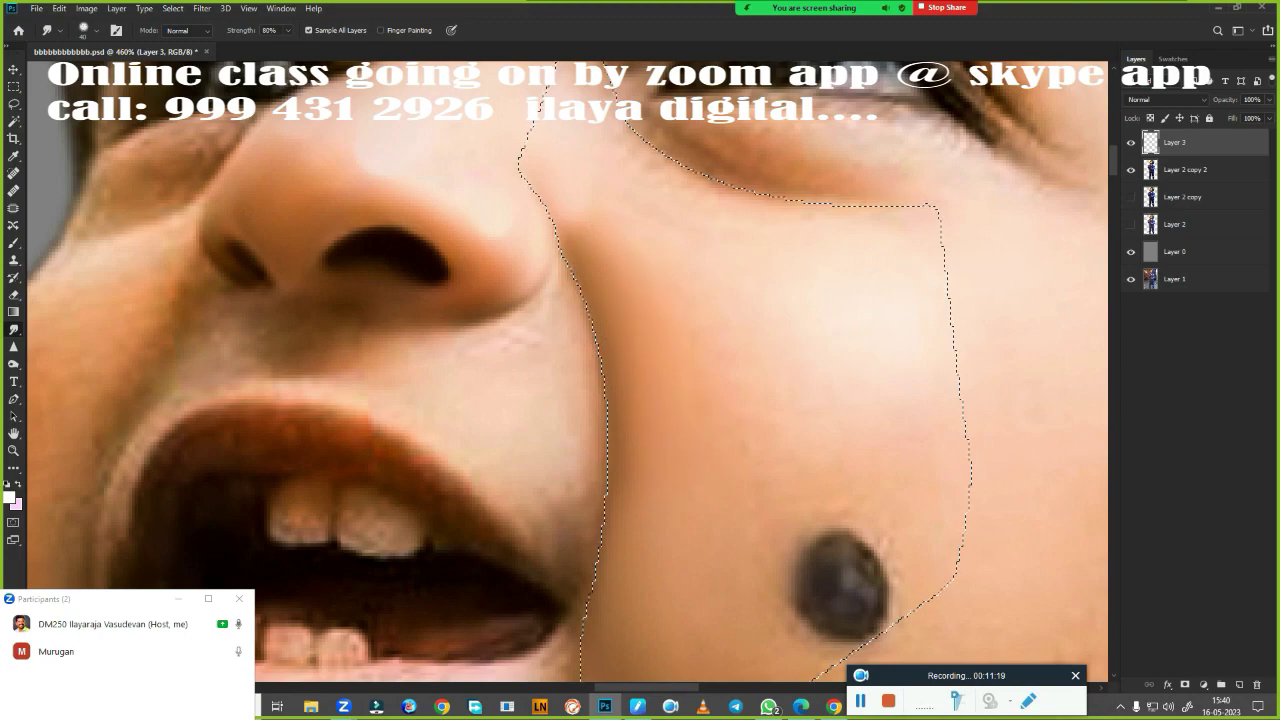
drag(690, 349, 588, 506)
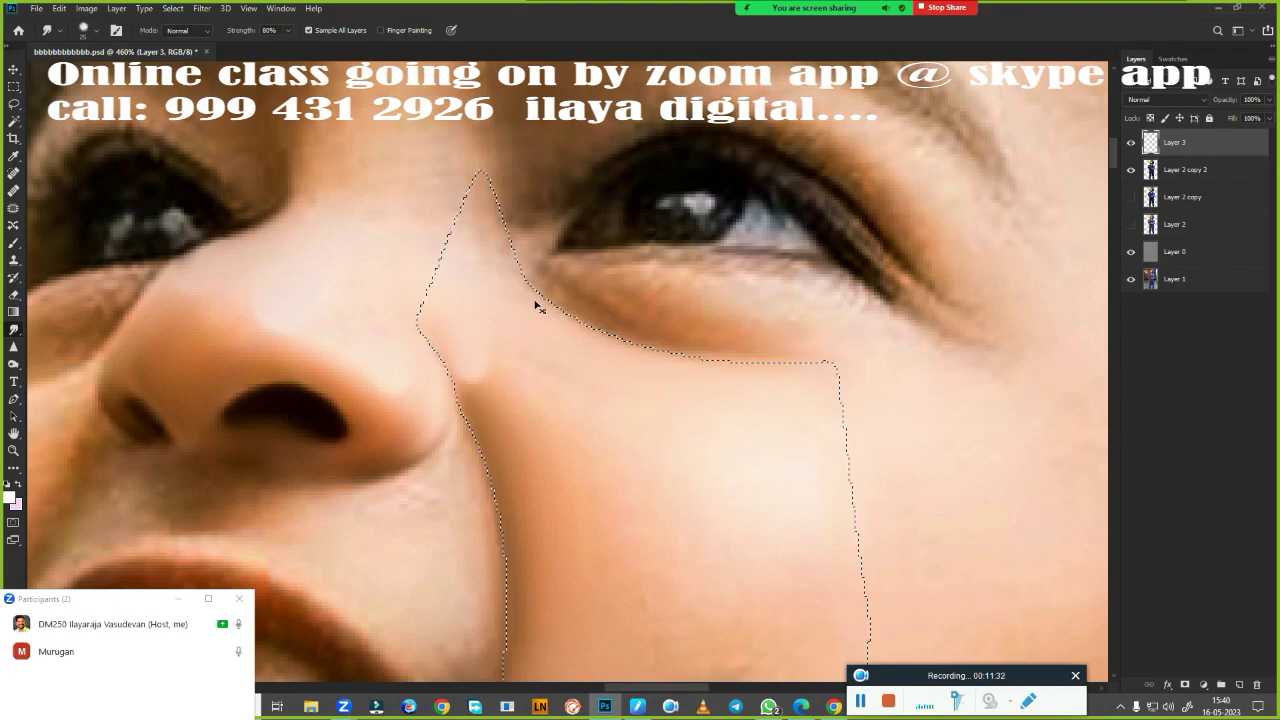
Feather the cheek selection by 2 px and shrink the smudge brush to refine the cheek
key(shift+F6)
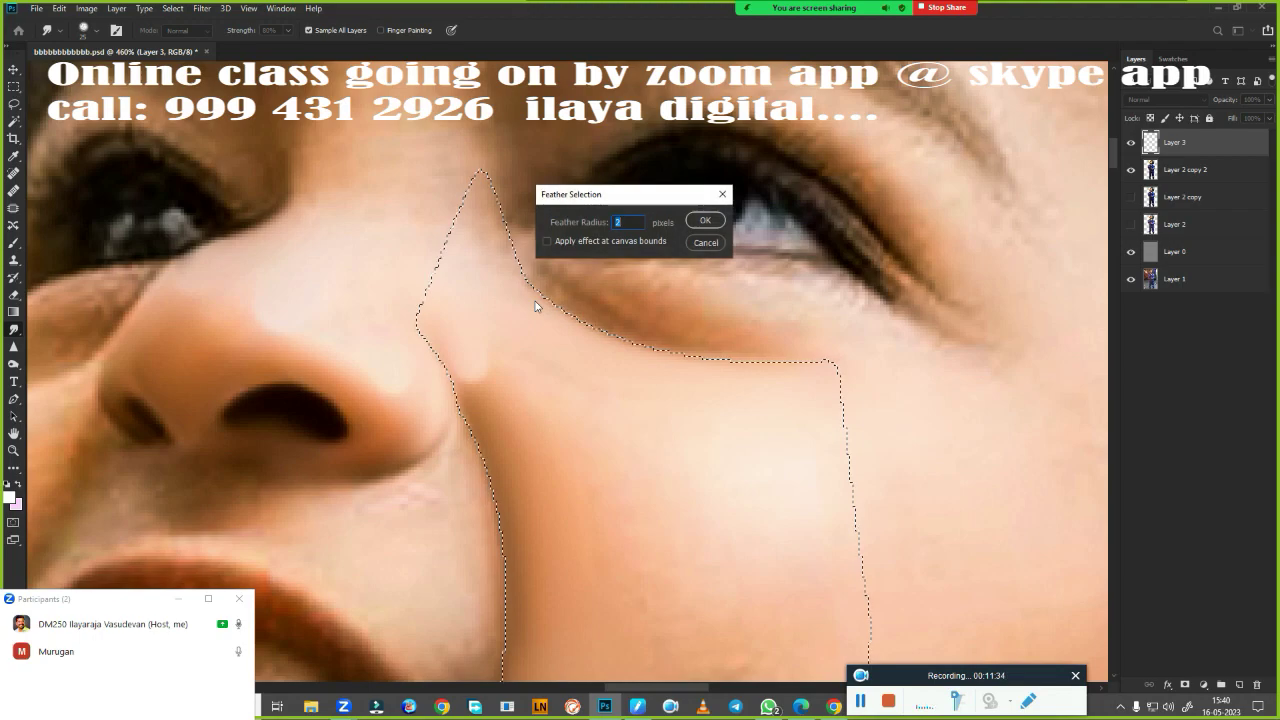
key(Return)
key(bracketleft)
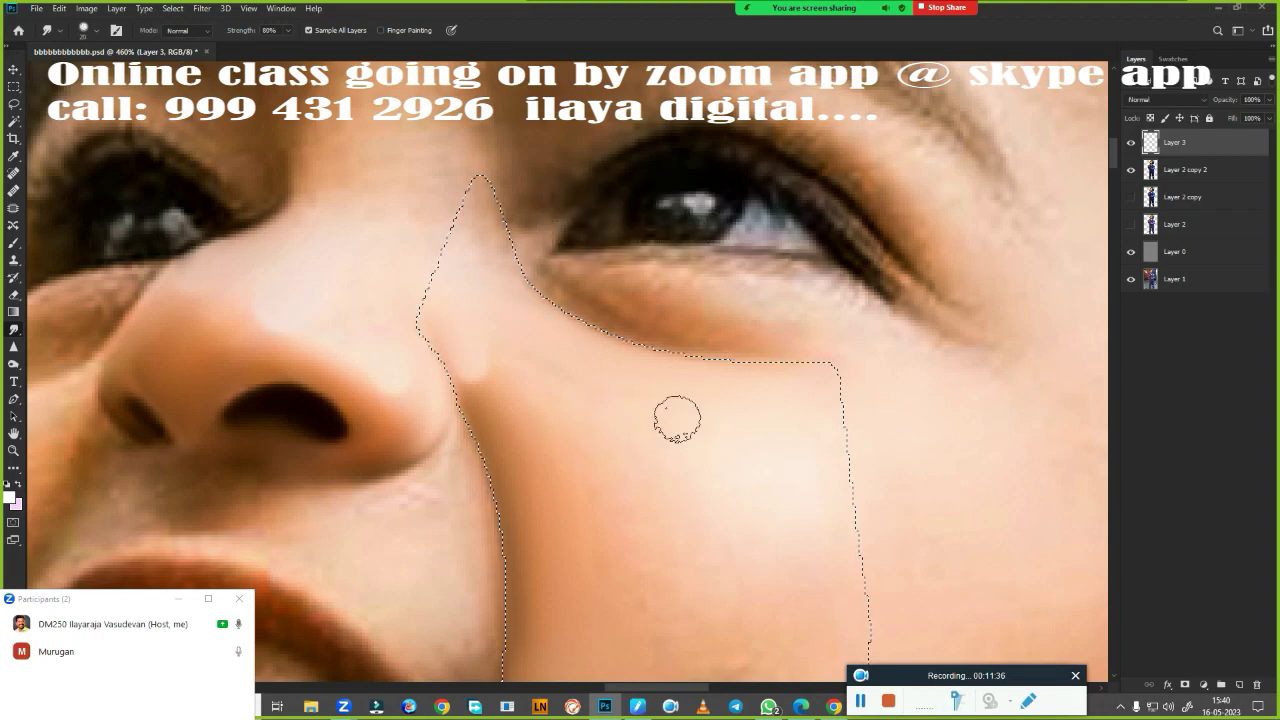
key(bracketleft)
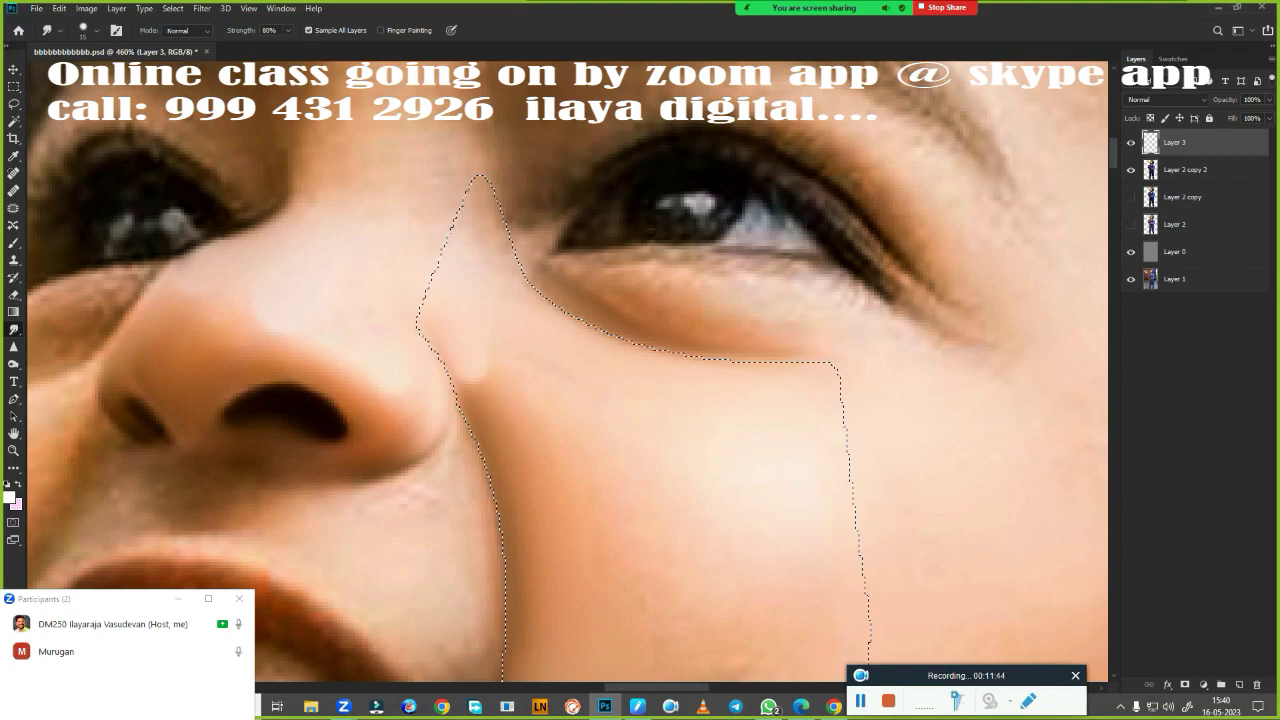
drag(549, 511, 697, 320)
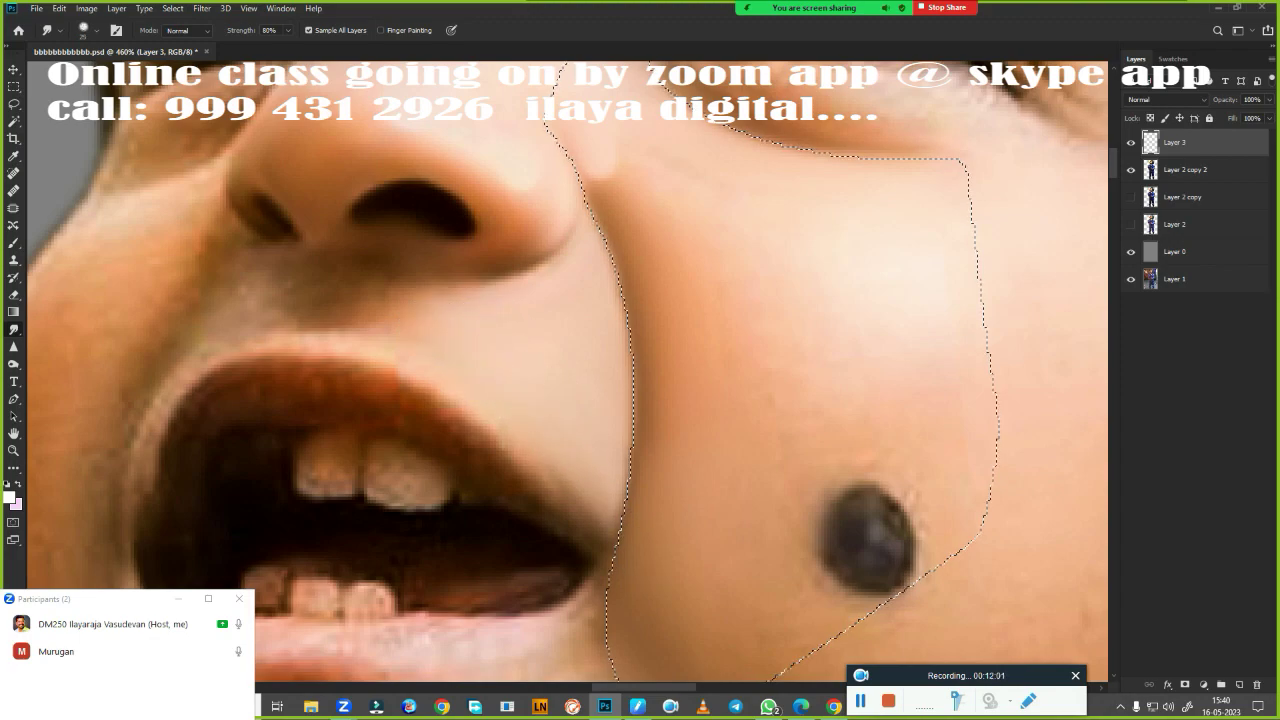
scroll(672, 556, down, 5)
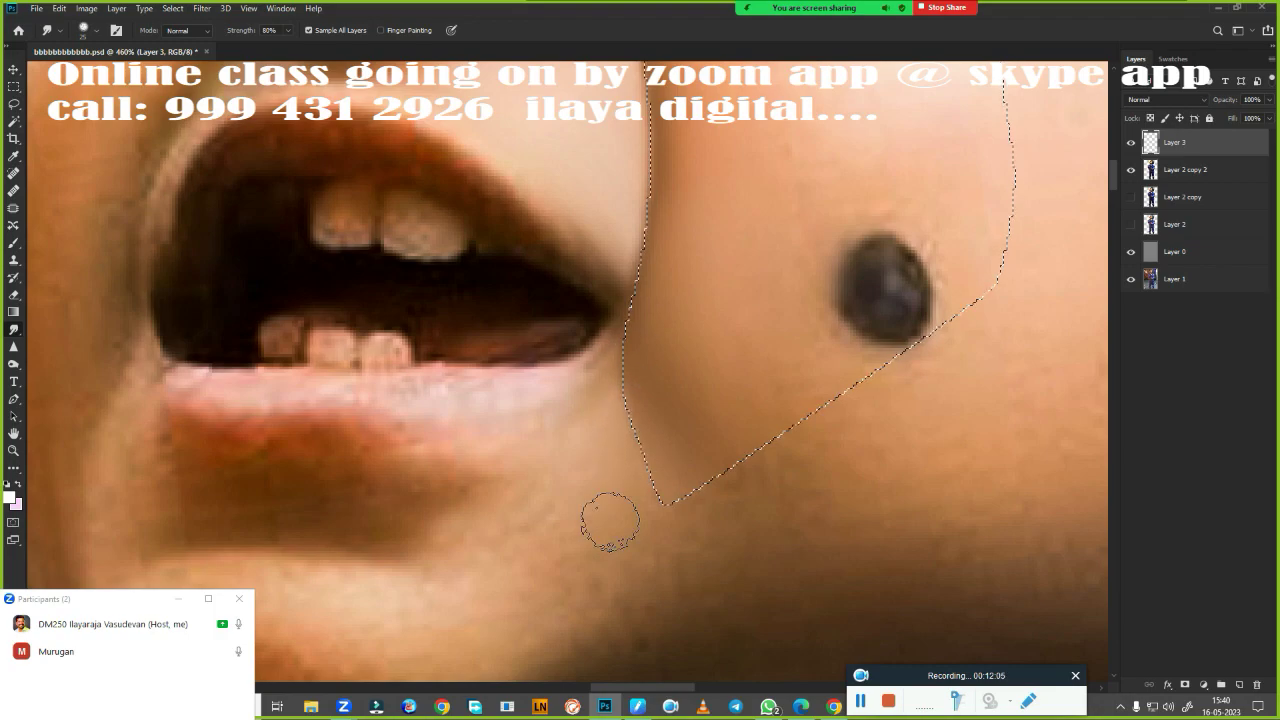
Deselect the cheek and hide the photo layer to inspect the isolated smudge strokes
key(ctrl+d)
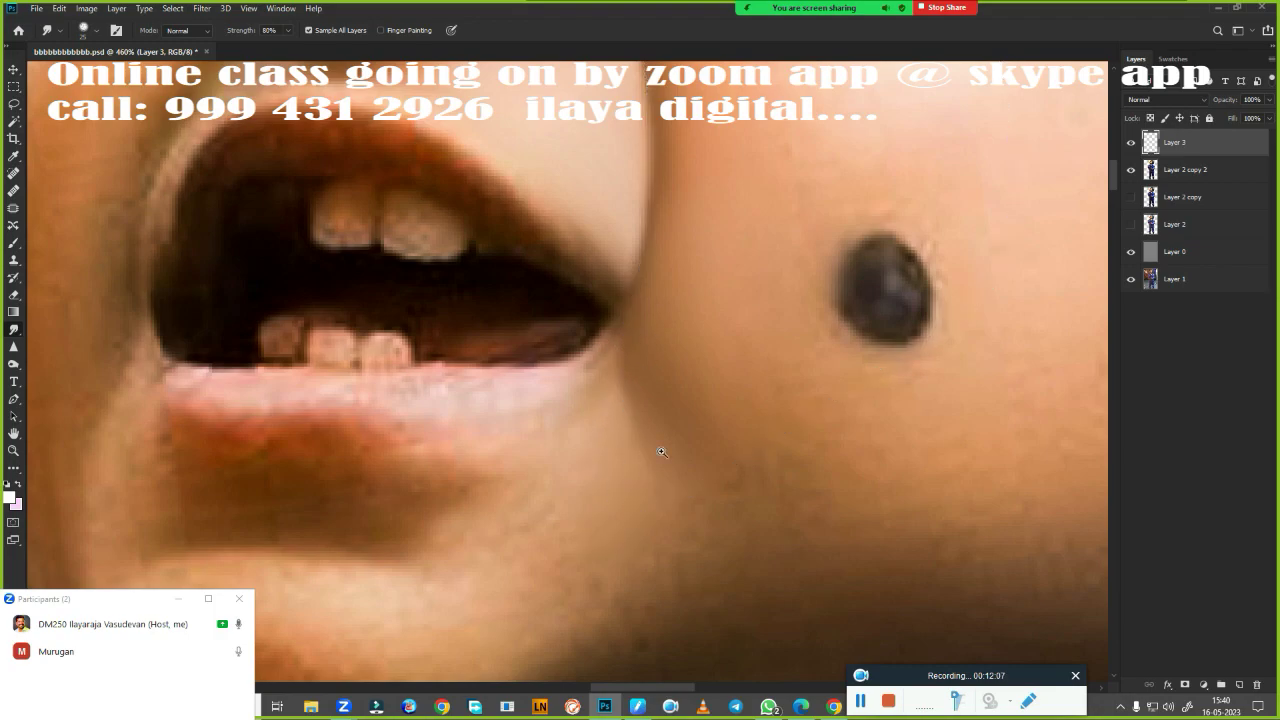
key(ctrl+1)
click(1131, 170)
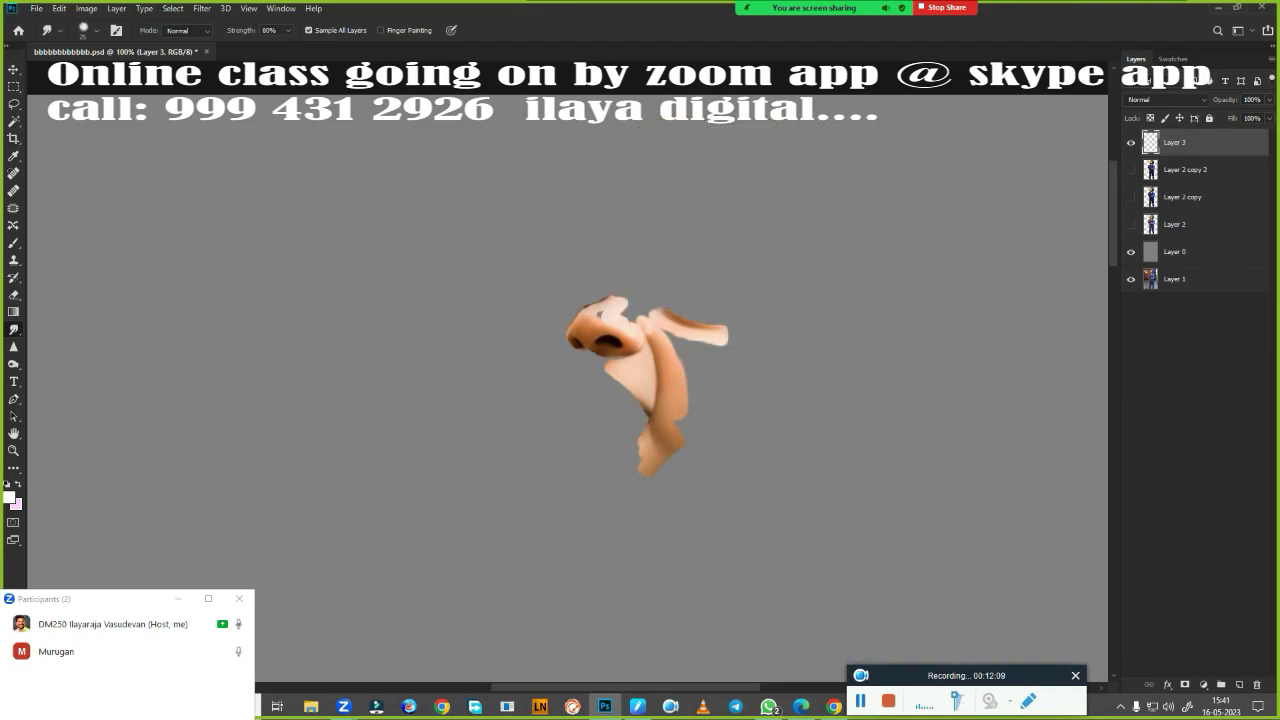
mouse_move(740, 426)
mouse_down()
mouse_move(796, 441)
mouse_move(817, 514)
mouse_up()
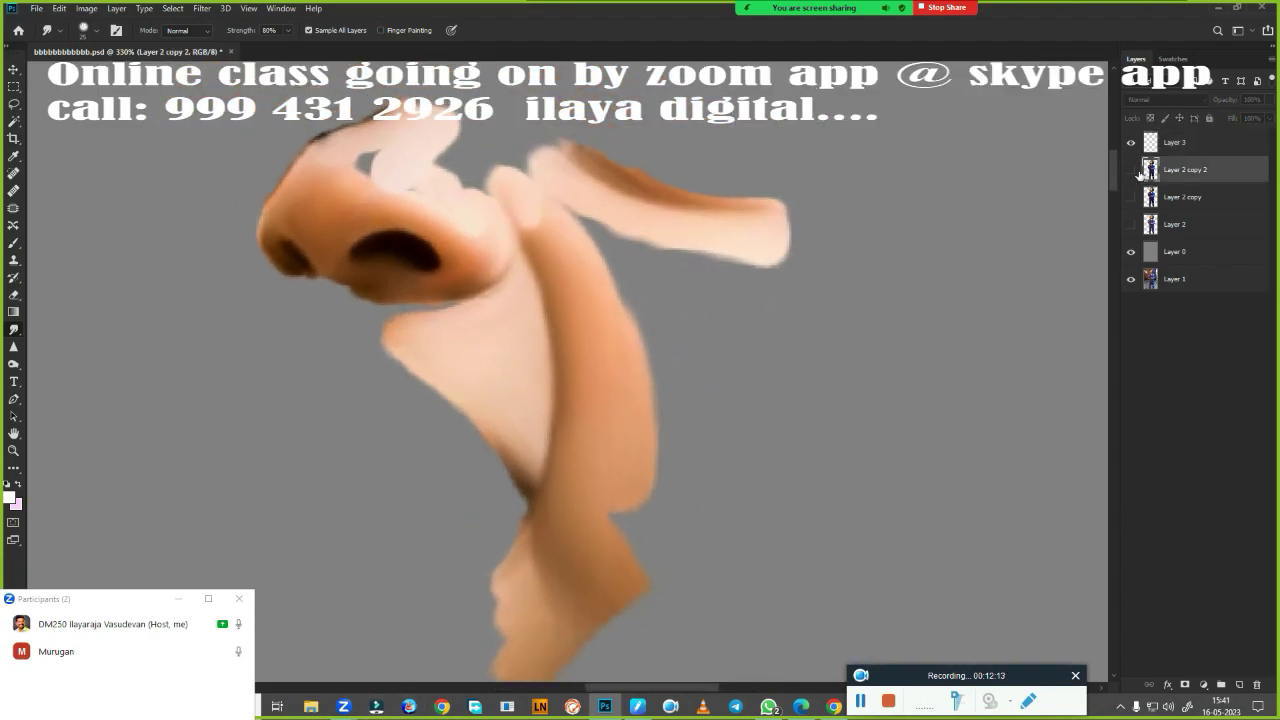
Show Layer 2 copy 2 again, select Layer 3, and zoom in on the lower face
click(1131, 170)
click(1172, 142)
mouse_move(790, 411)
mouse_down()
mouse_move(700, 411)
mouse_move(746, 356)
mouse_move(769, 354)
mouse_move(575, 428)
mouse_up()
key(p)
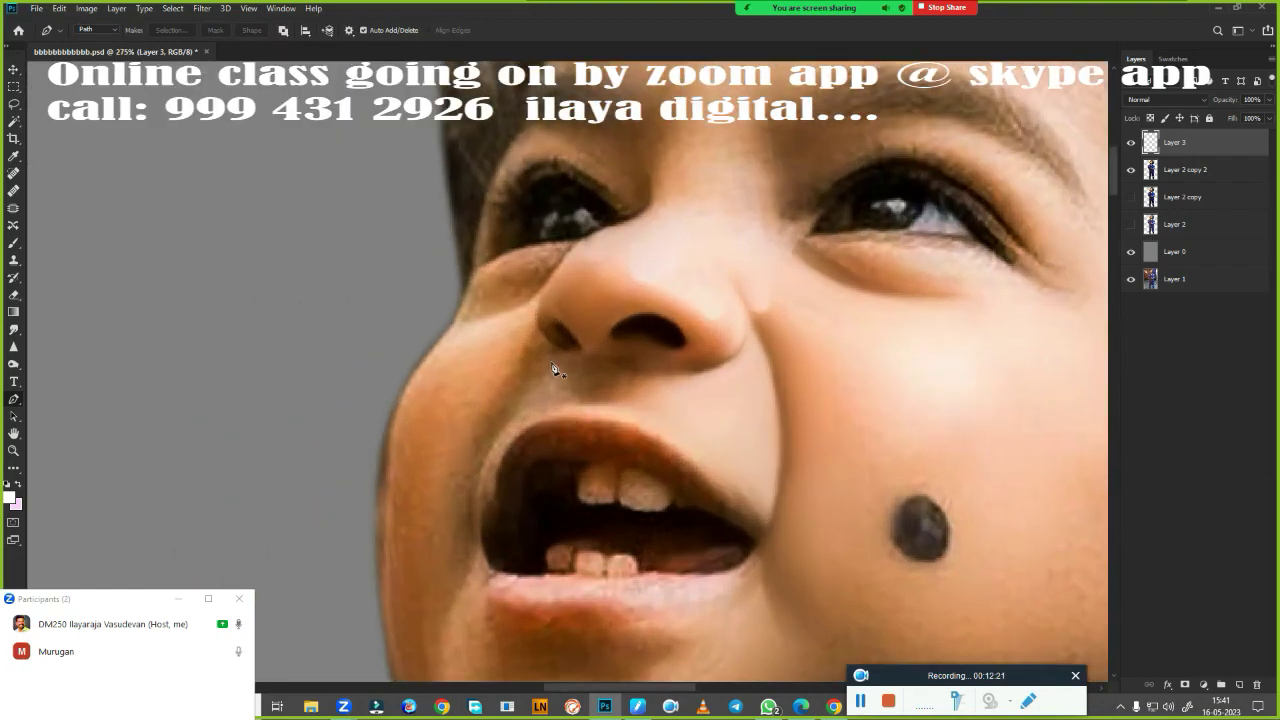
Start the pen path at the nostril and curve it along the cheek and nose side
click(540, 349)
scroll(455, 604, down, 3)
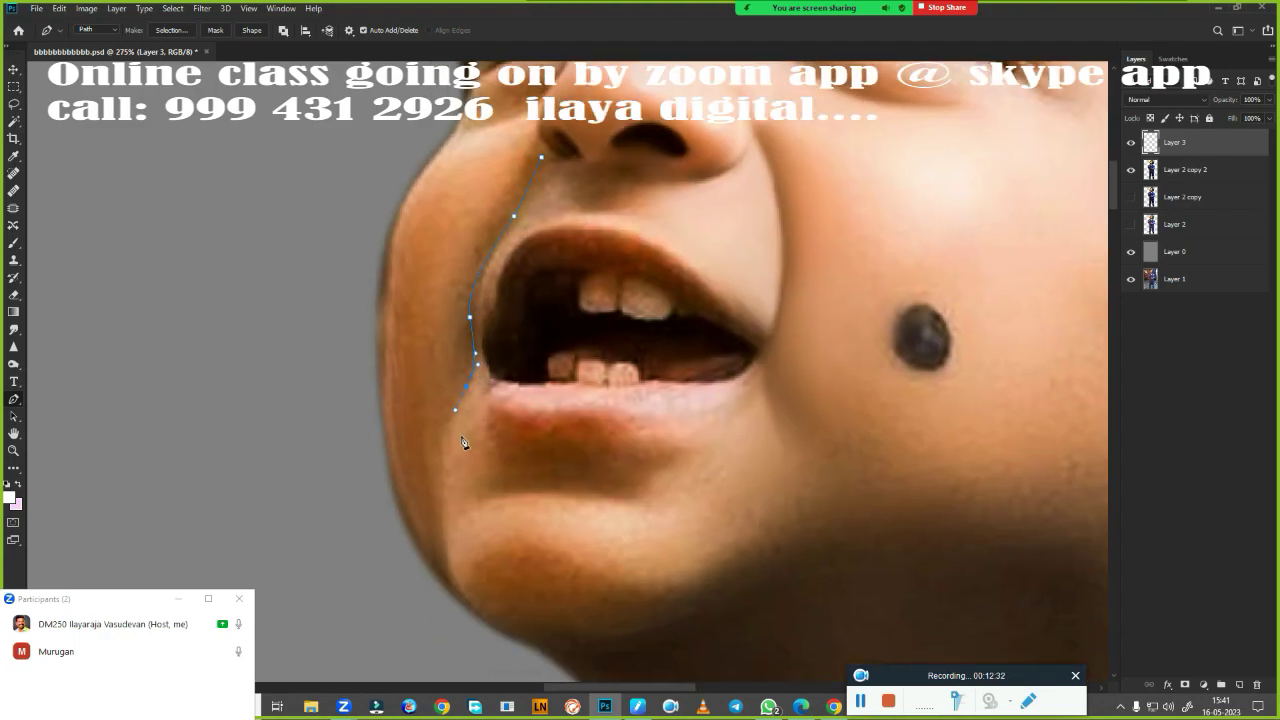
scroll(500, 500, down, 3)
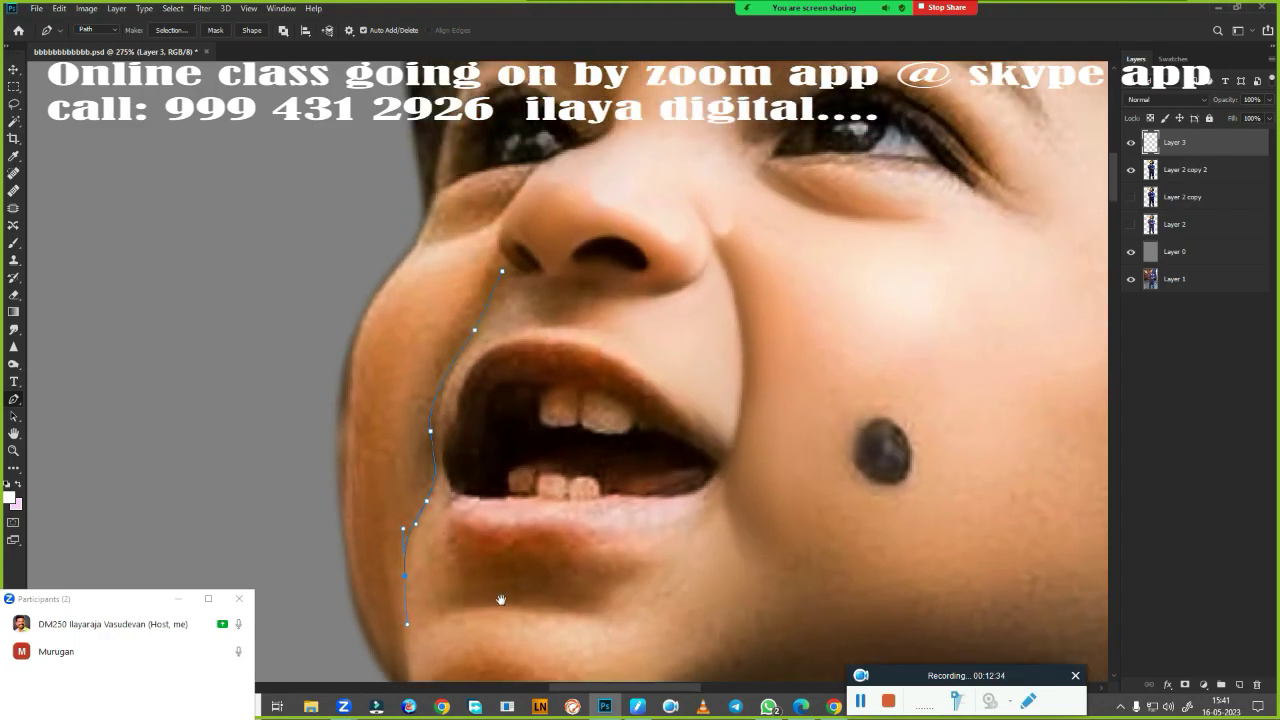
scroll(480, 520, up, 2)
scroll(460, 530, up, 2)
scroll(424, 509, down, 3)
scroll(424, 509, down, 2)
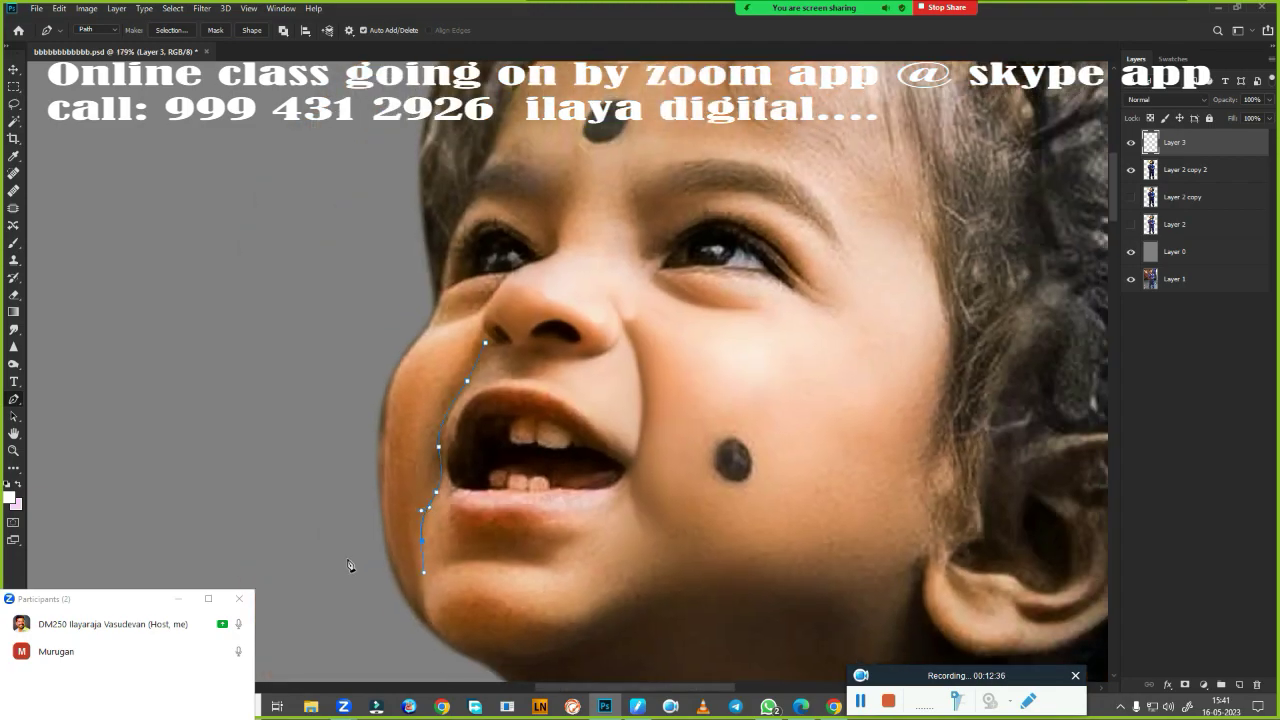
scroll(342, 490, up, 2)
scroll(370, 341, up, 2)
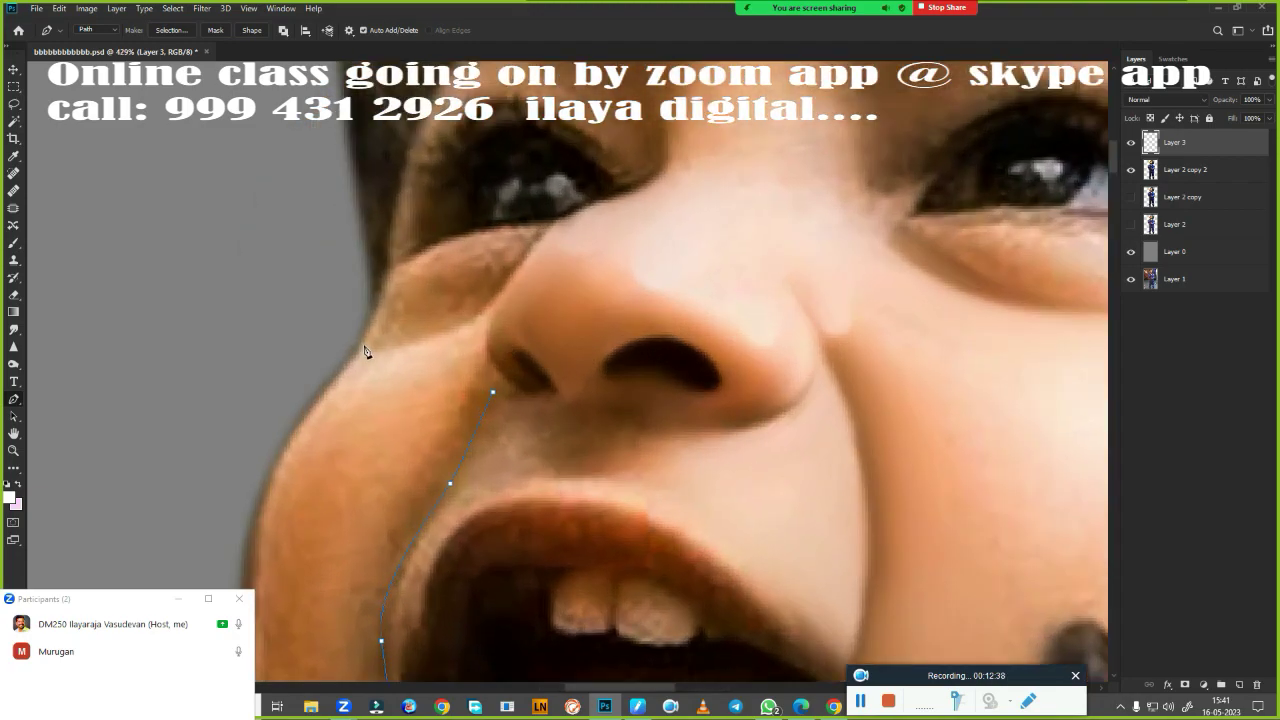
click(367, 346)
drag(465, 320, 497, 298)
key(ctrl+z)
drag(477, 316, 485, 309)
drag(529, 238, 588, 211)
Extend the path up between the eyes and back down below the nose tip
drag(676, 157, 654, 305)
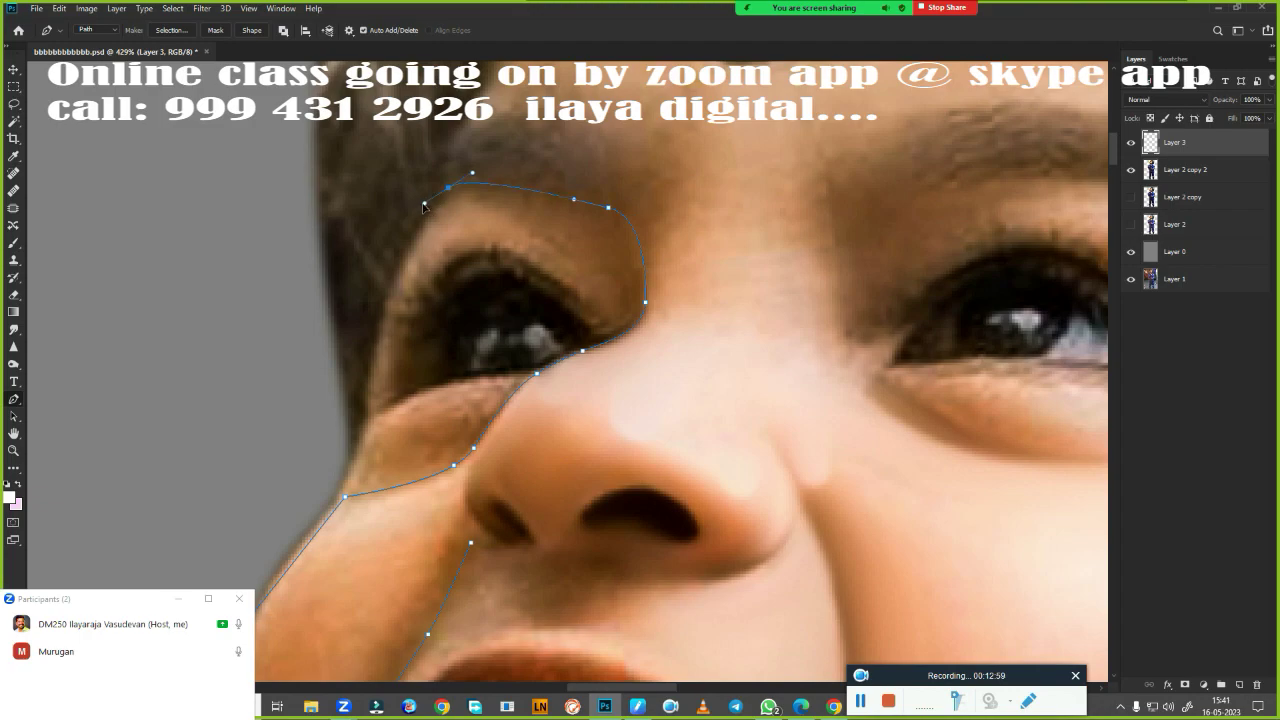
drag(447, 187, 408, 212)
key(ctrl+z)
key(ctrl+z)
key(ctrl+z)
click(748, 188)
scroll(768, 385, down, 1)
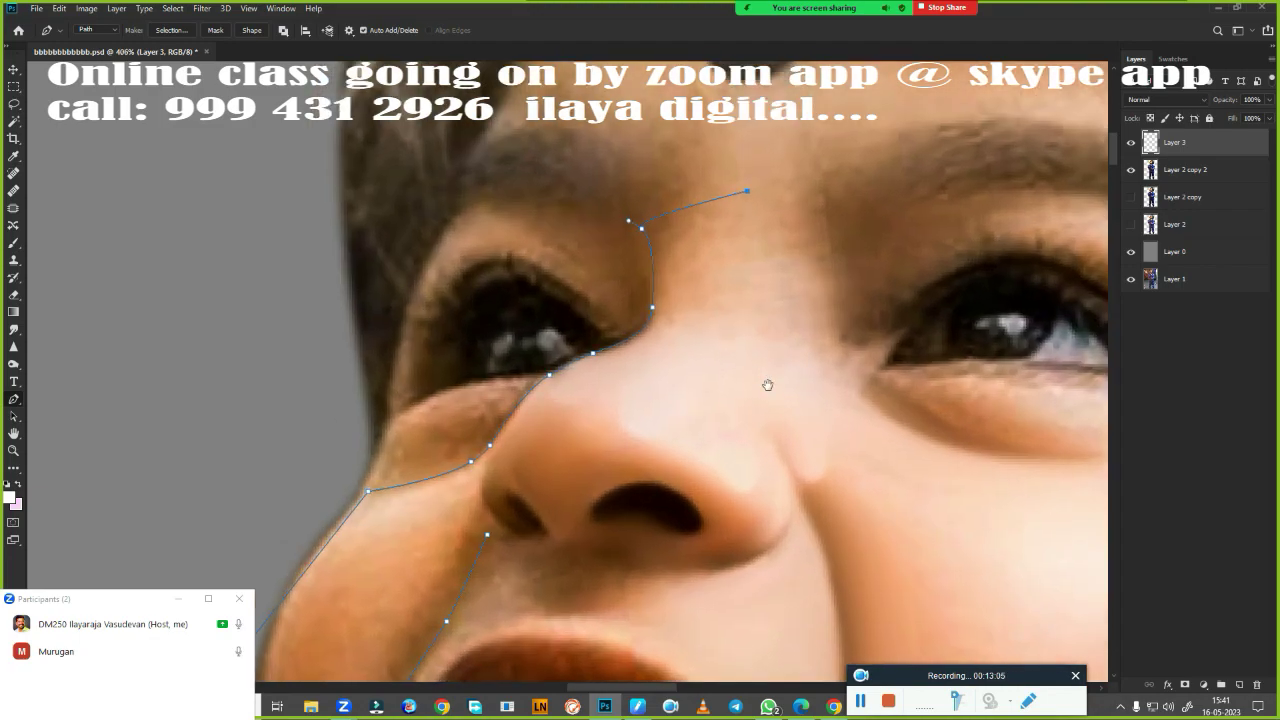
drag(730, 508, 800, 331)
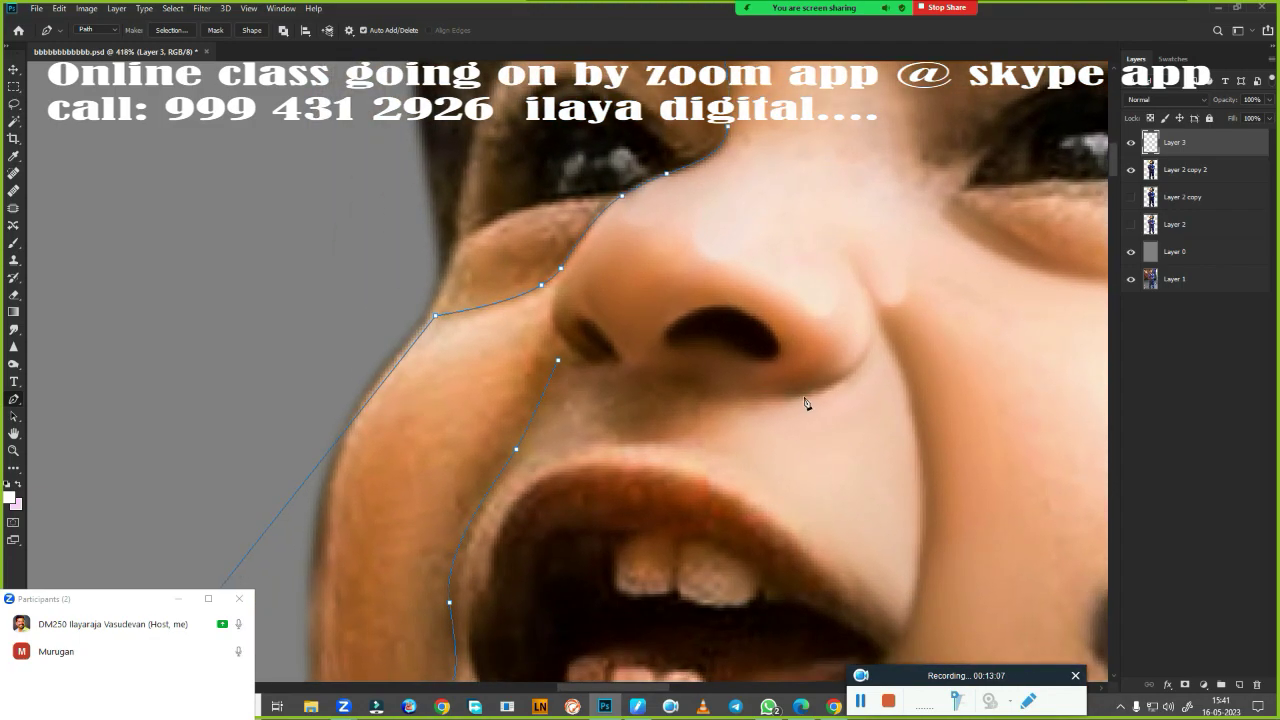
click(789, 394)
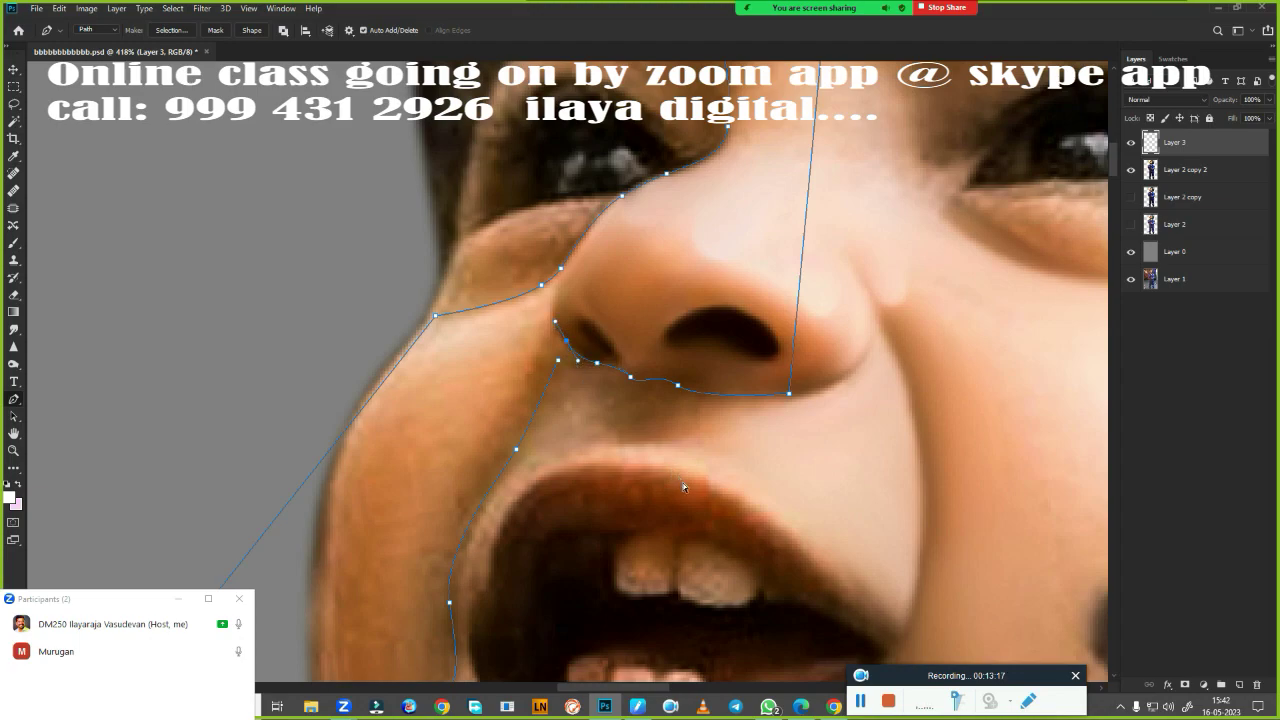
Load the traced path as a selection and feather its edge
key(ctrl+Return)
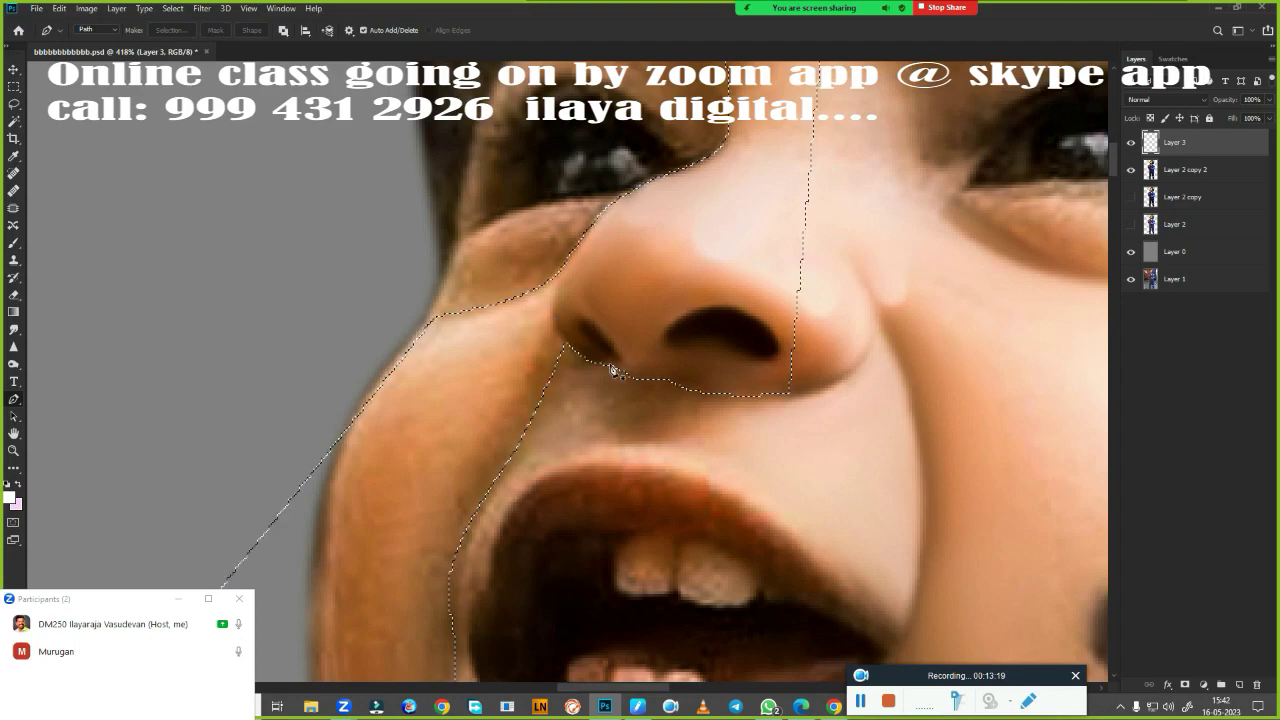
key(shift+F6)
key(Return)
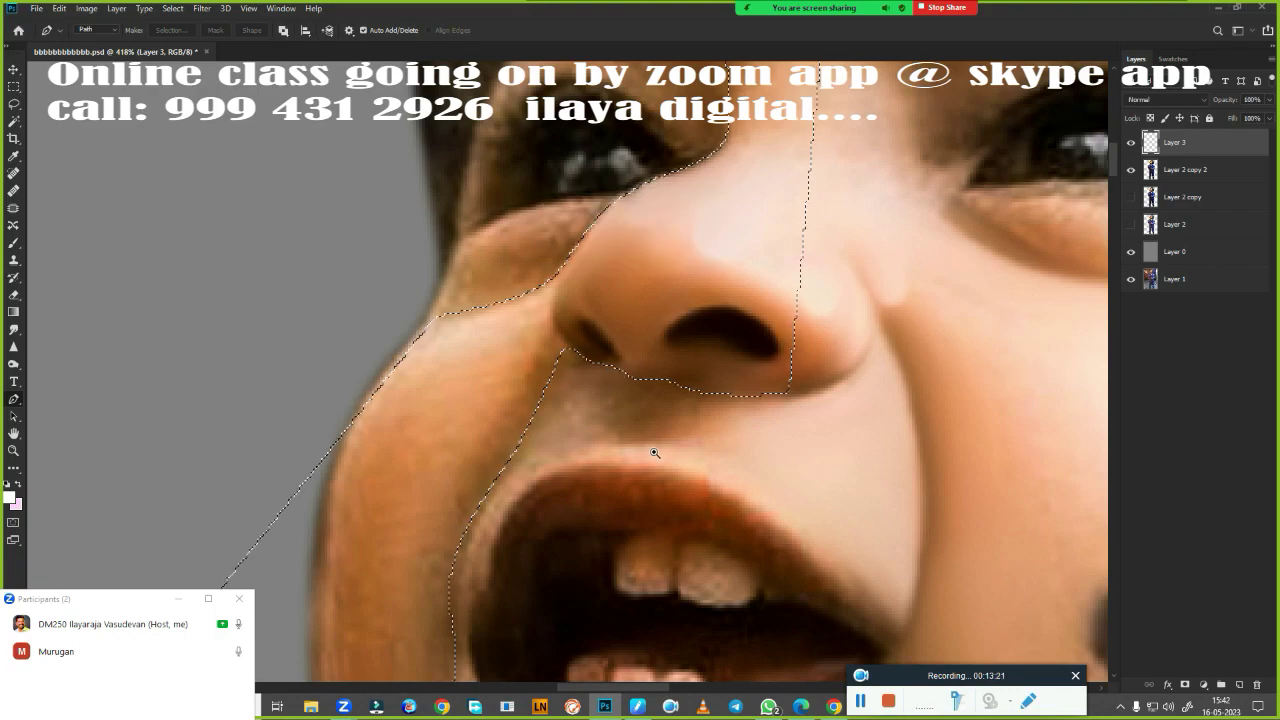
scroll(655, 453, up, 2)
scroll(694, 420, up, 1)
scroll(694, 403, down, 2)
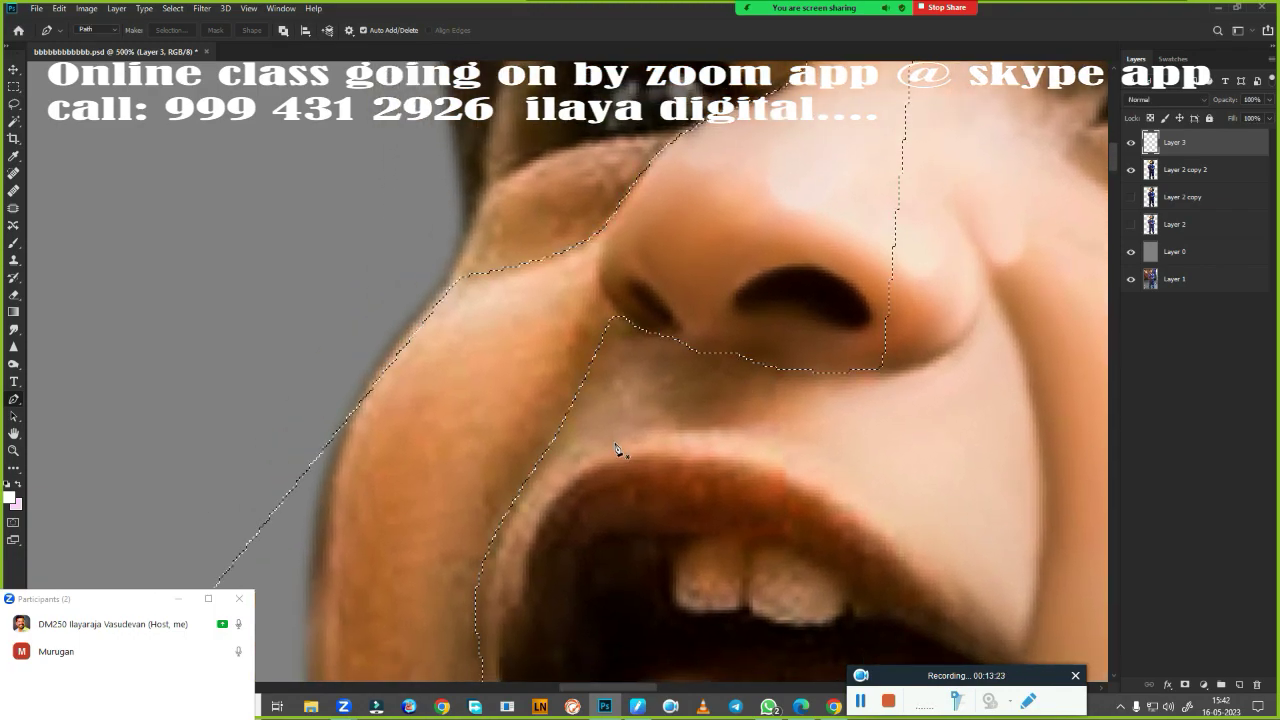
key(r)
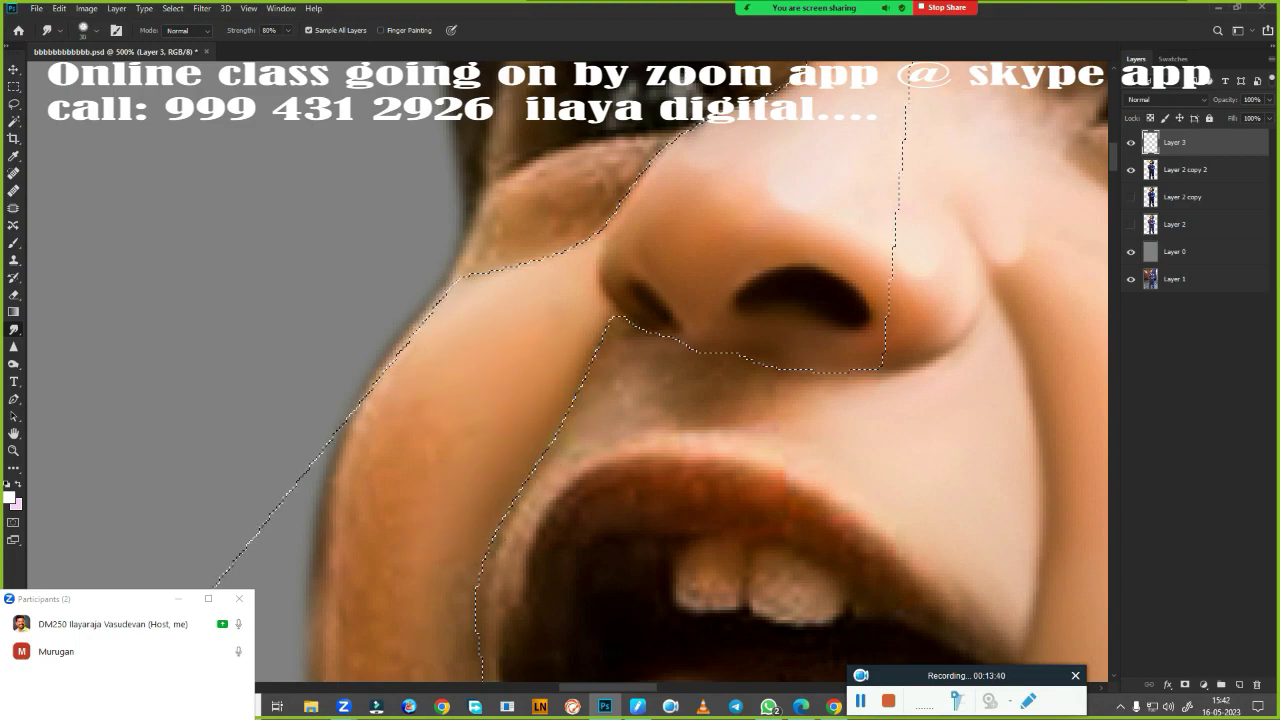
Smudge the wrinkled cheek skin below the eye and beside the nose
drag(549, 496, 574, 261)
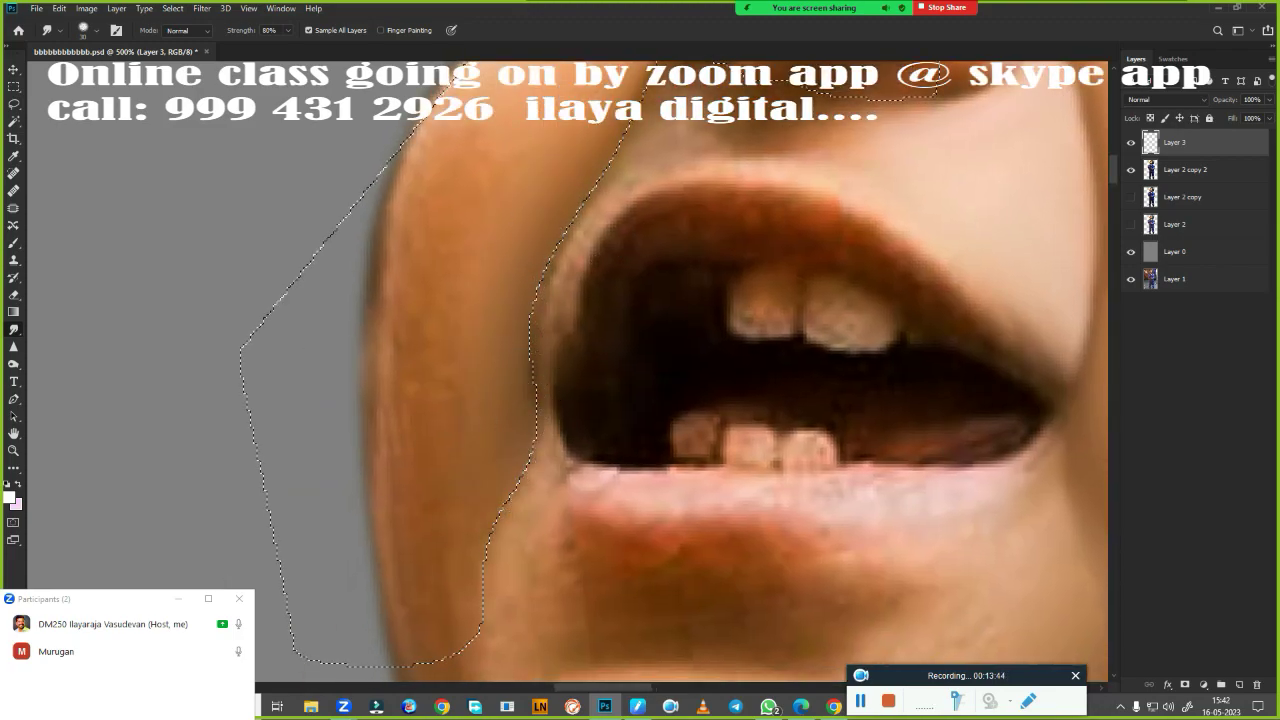
drag(509, 496, 571, 323)
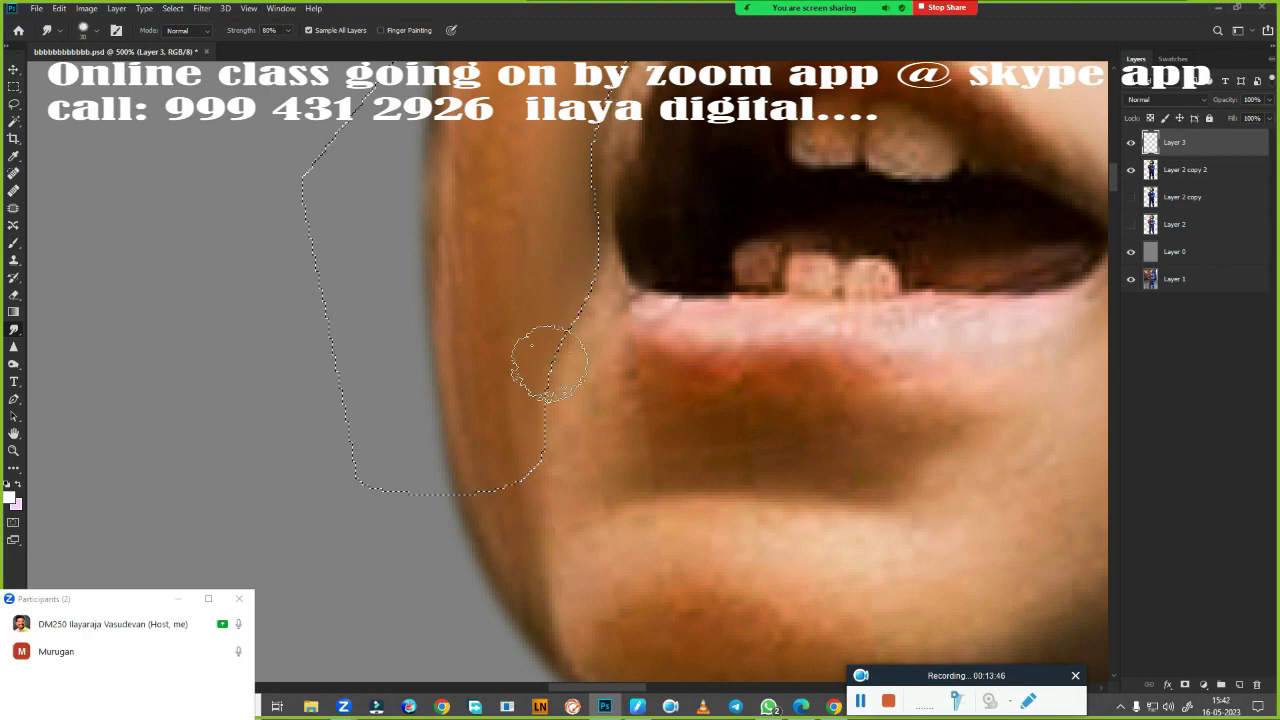
mouse_move(591, 191)
mouse_down()
mouse_move(527, 482)
mouse_move(477, 517)
mouse_up()
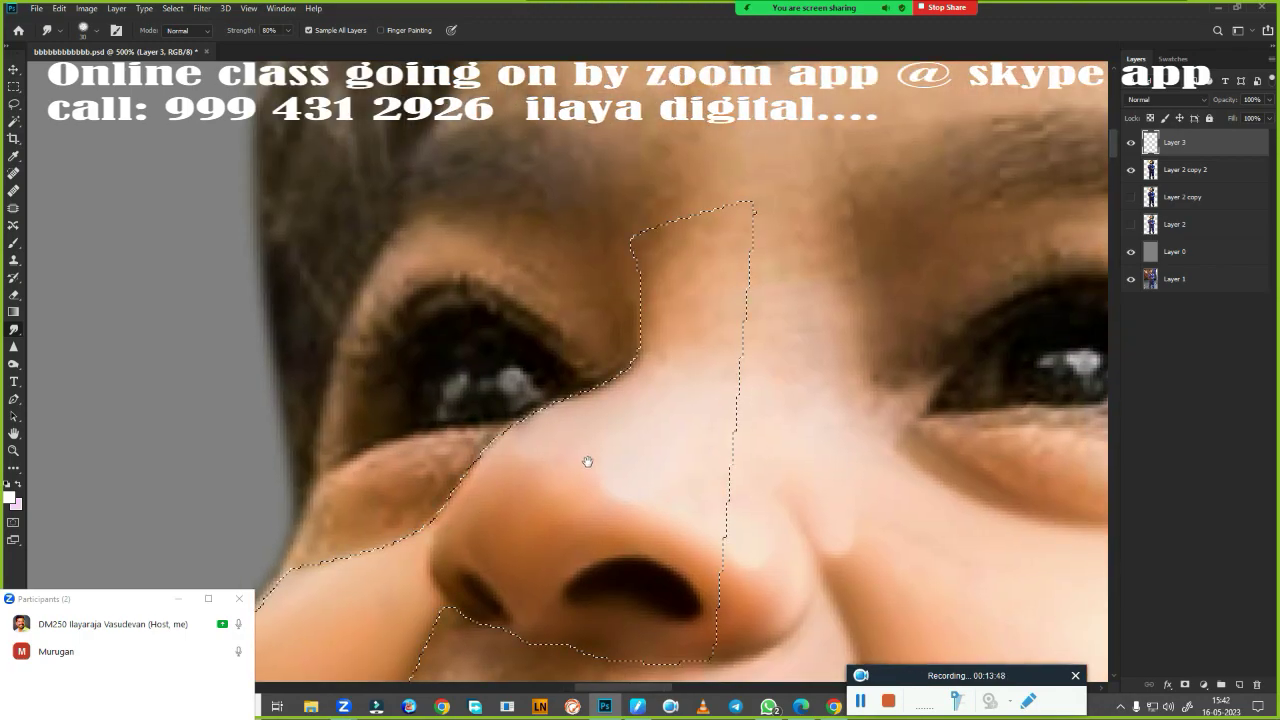
drag(586, 460, 589, 427)
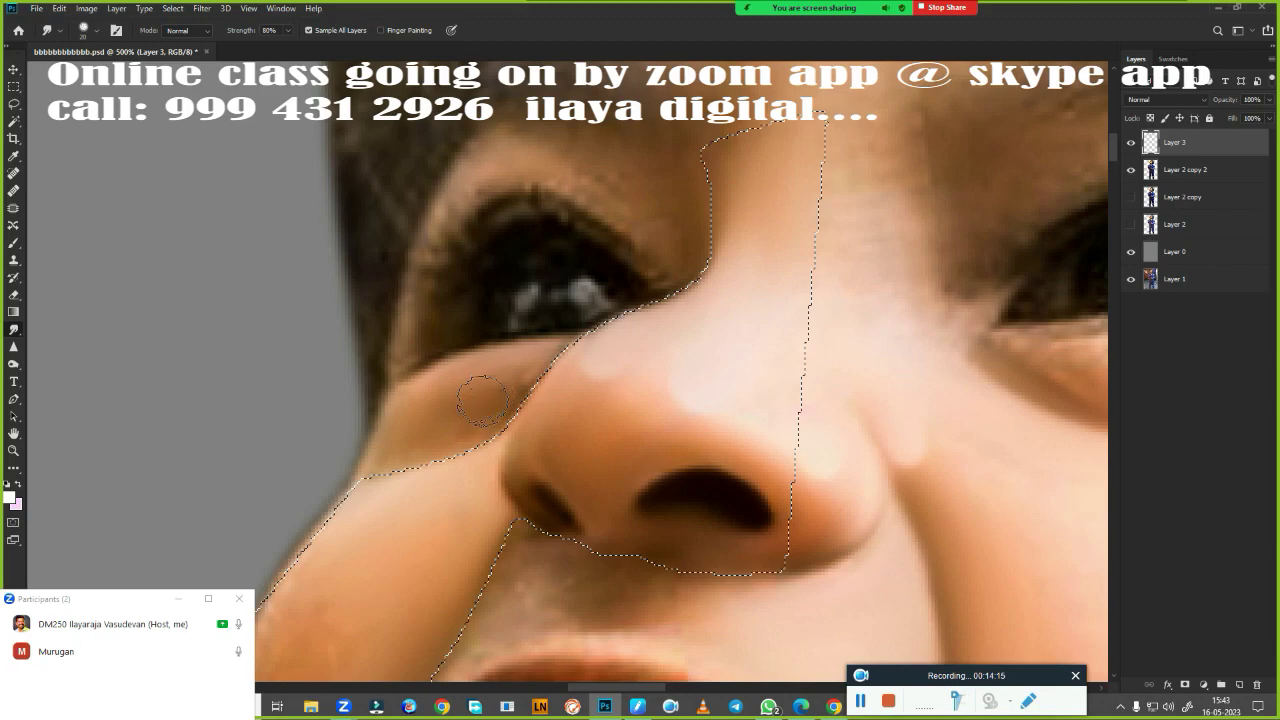
drag(480, 385, 525, 385)
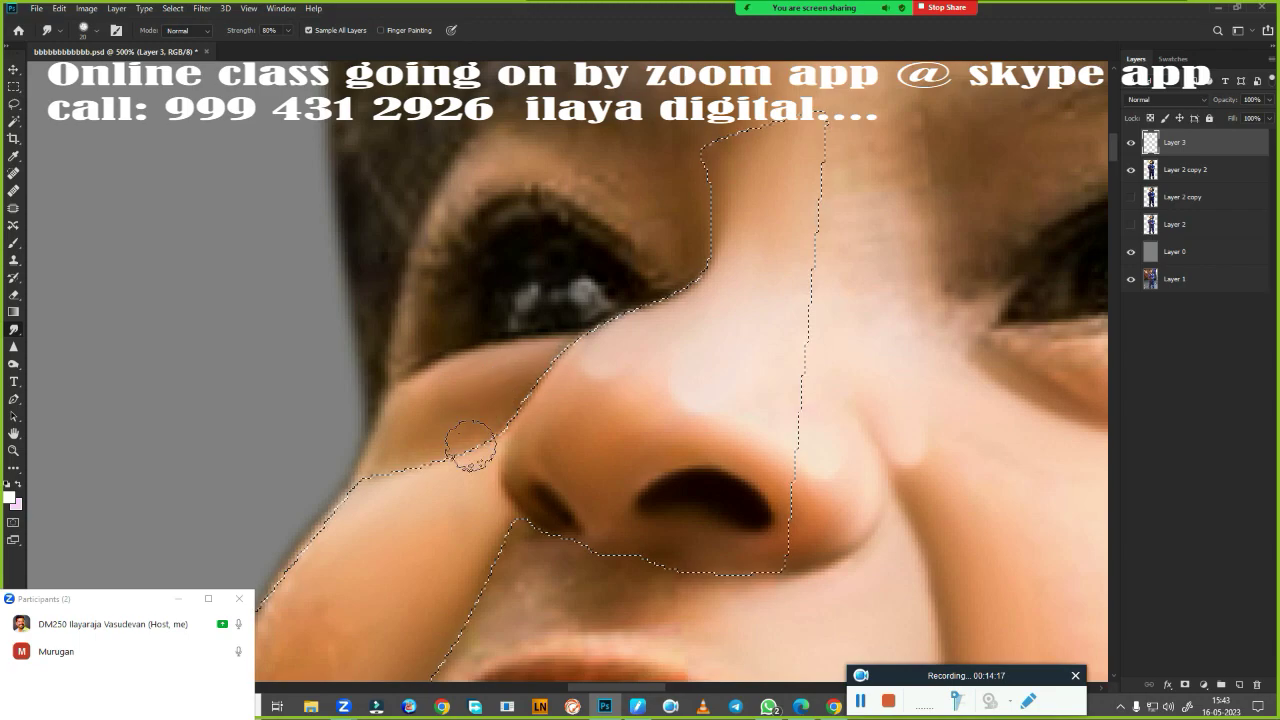
drag(537, 421, 655, 403)
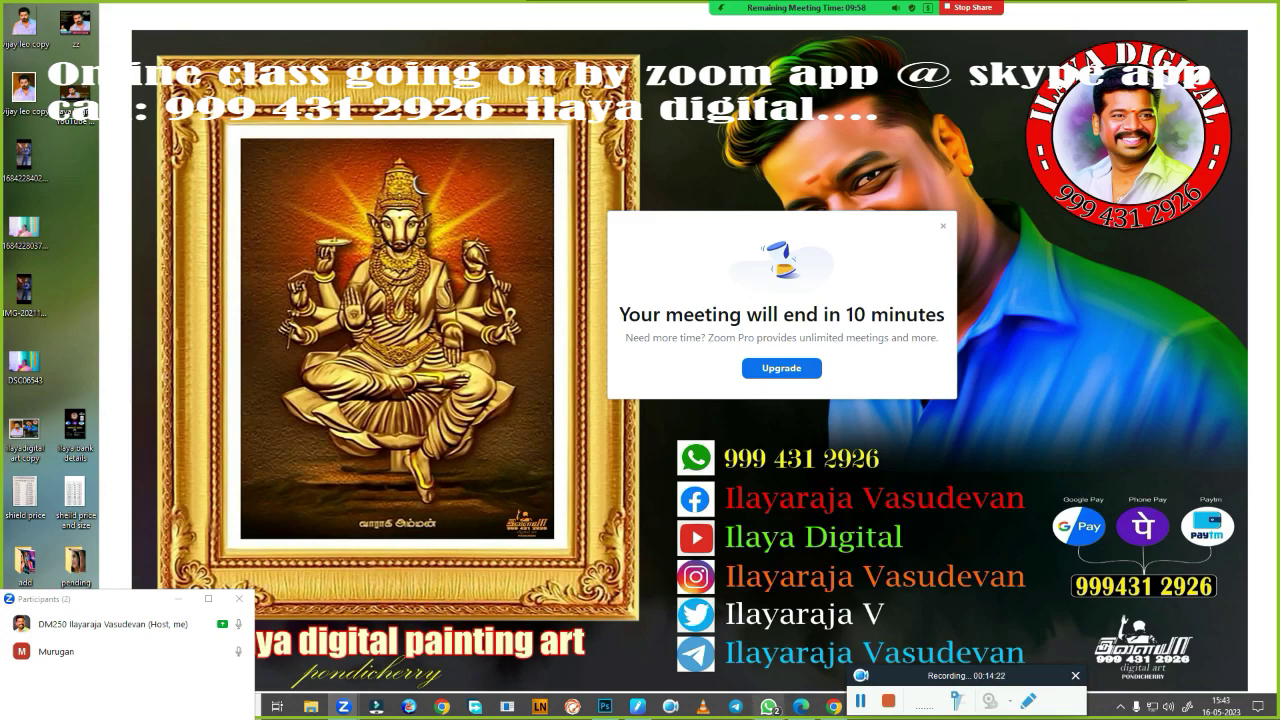
click(604, 706)
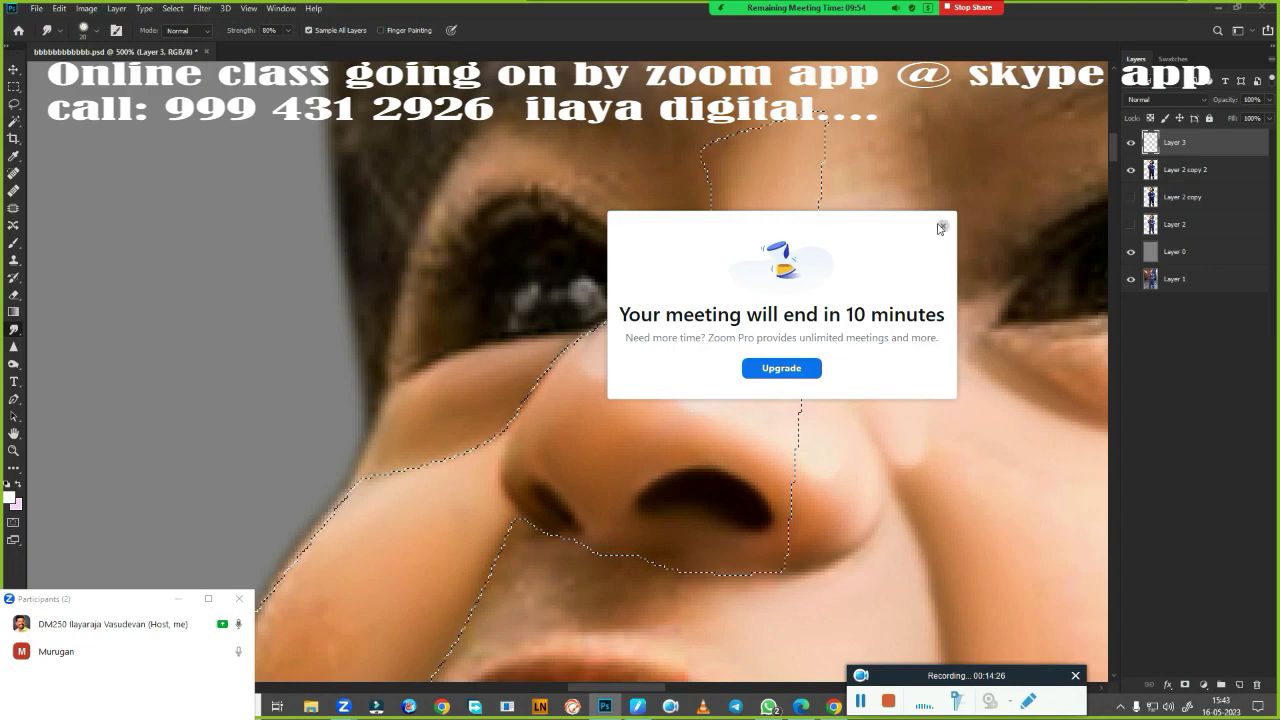
click(943, 225)
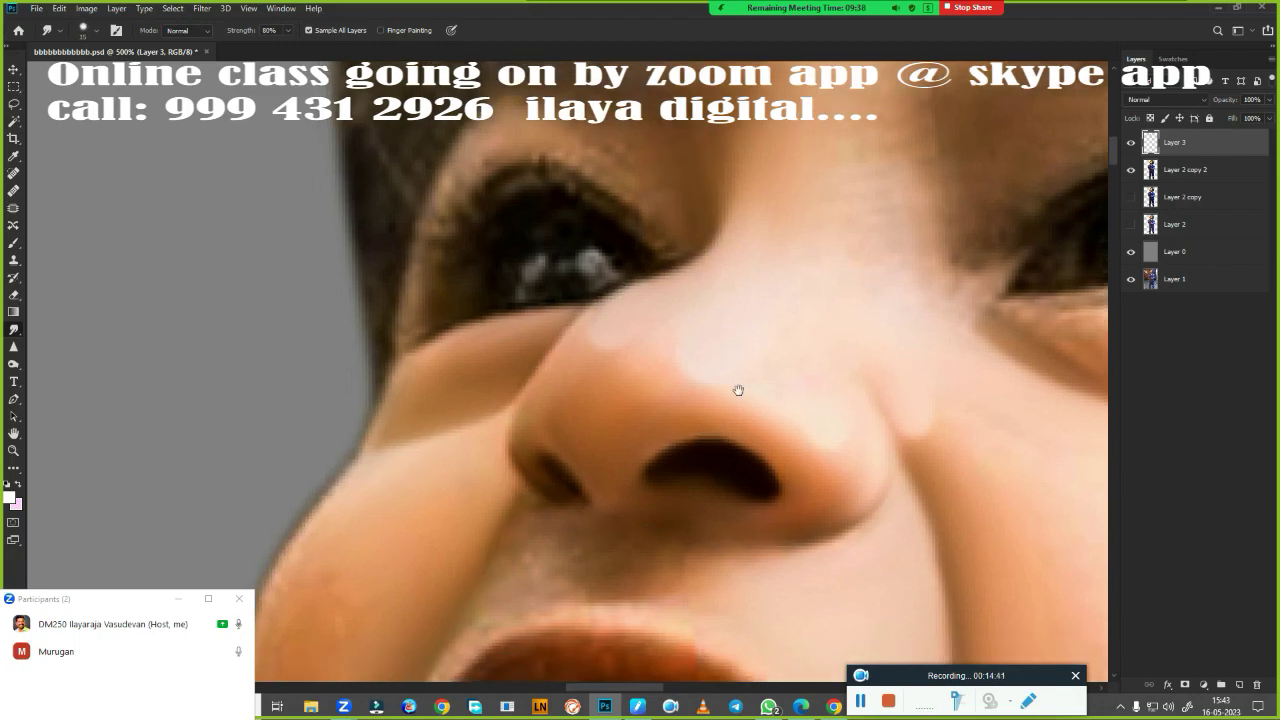
drag(680, 480, 767, 290)
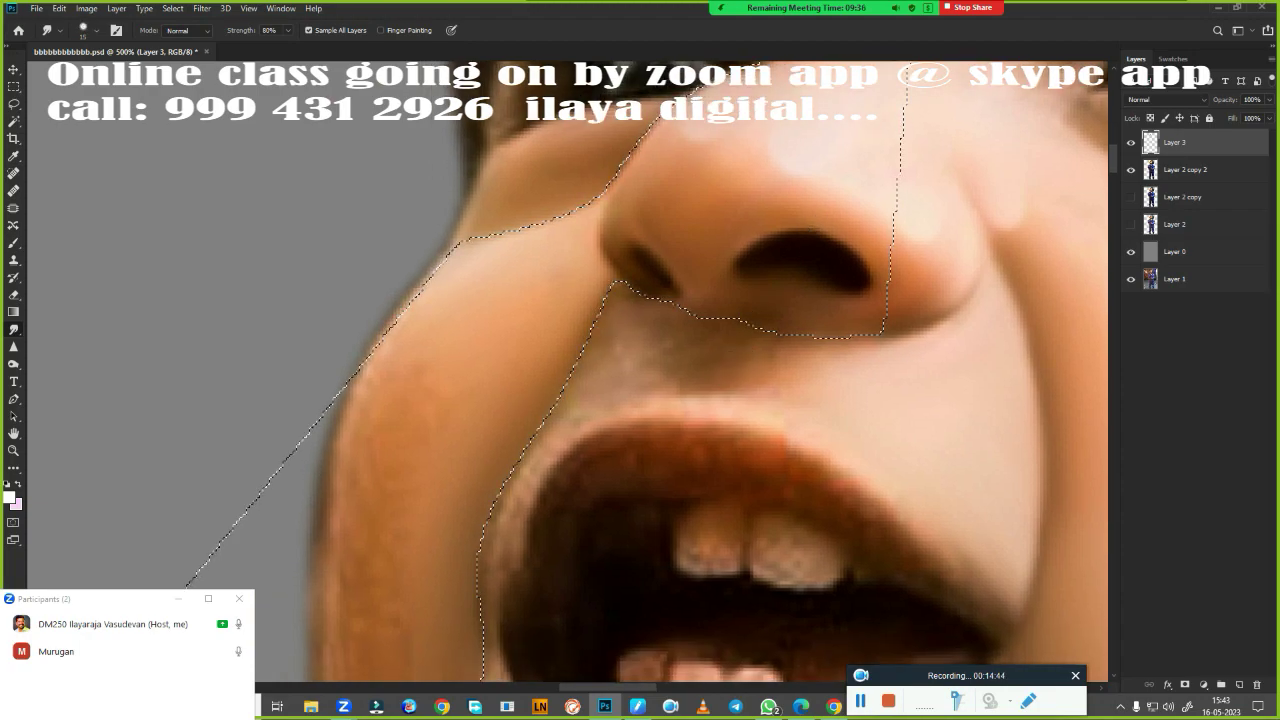
Smudge the skin under the nose and at the upper lip's left corner, resizing the brush
drag(672, 345, 712, 334)
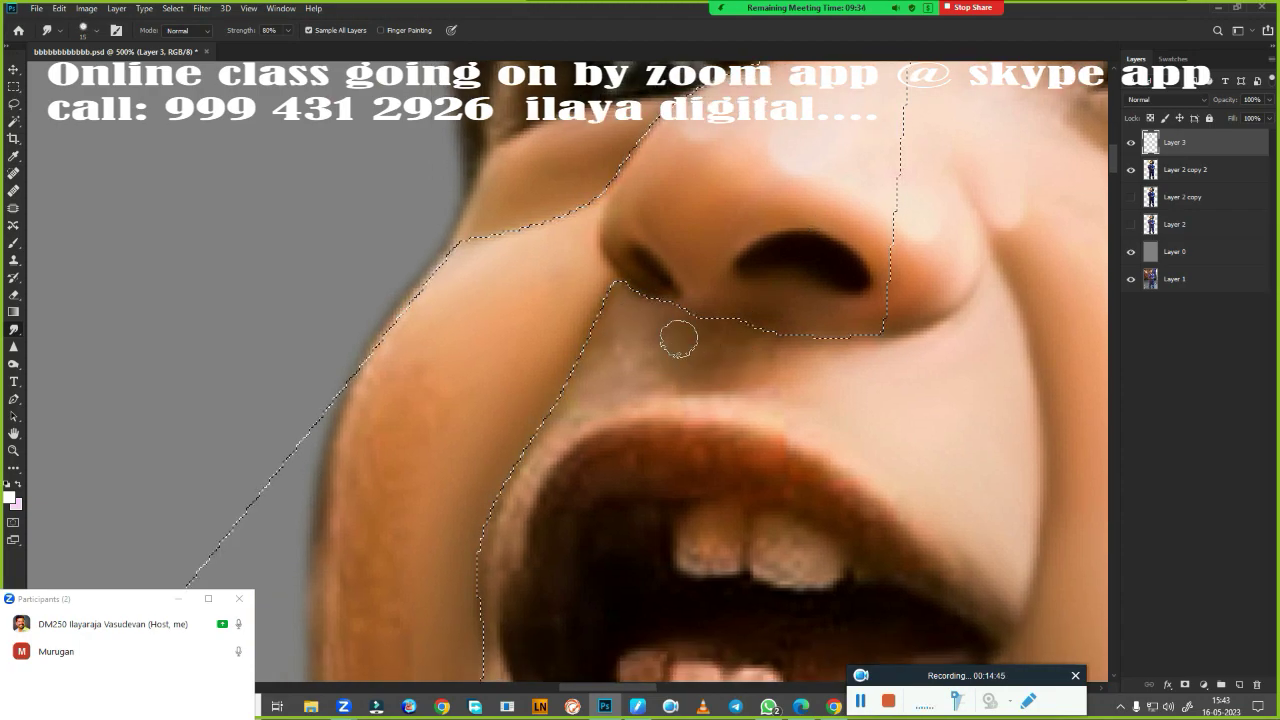
key(bracketright)
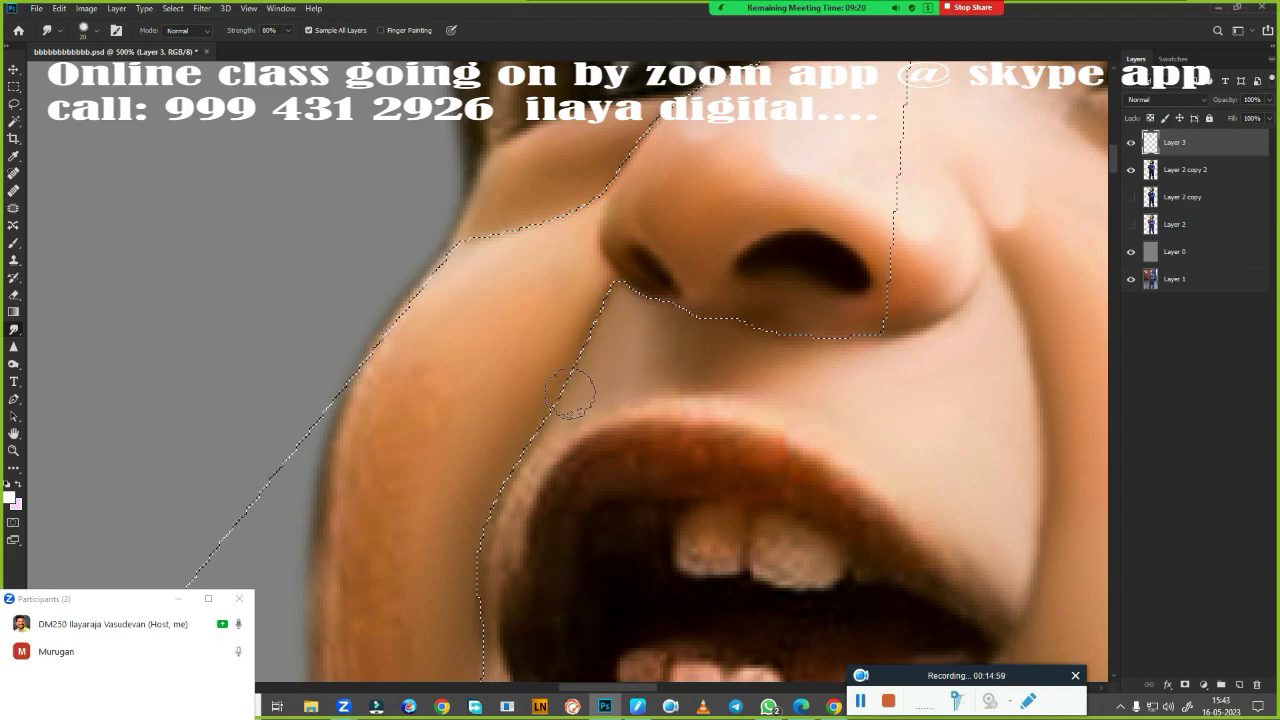
drag(570, 395, 545, 465)
drag(652, 478, 660, 309)
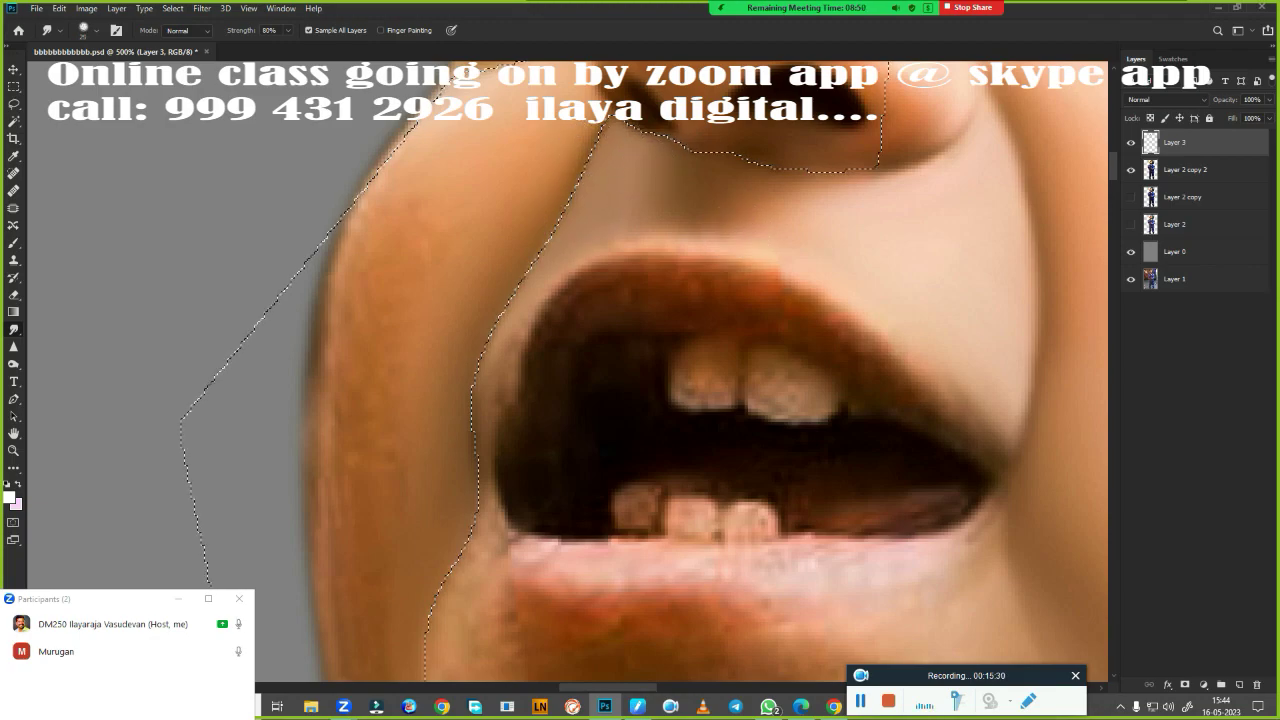
key(bracketleft)
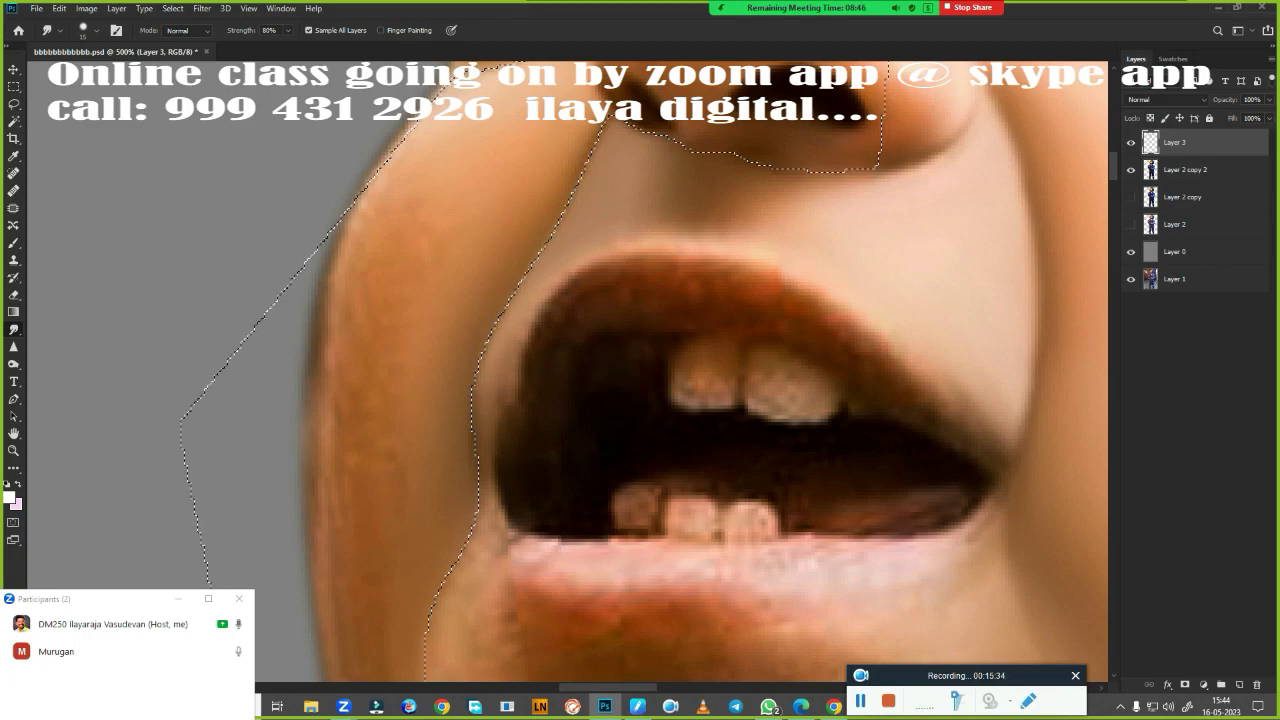
drag(467, 478, 547, 308)
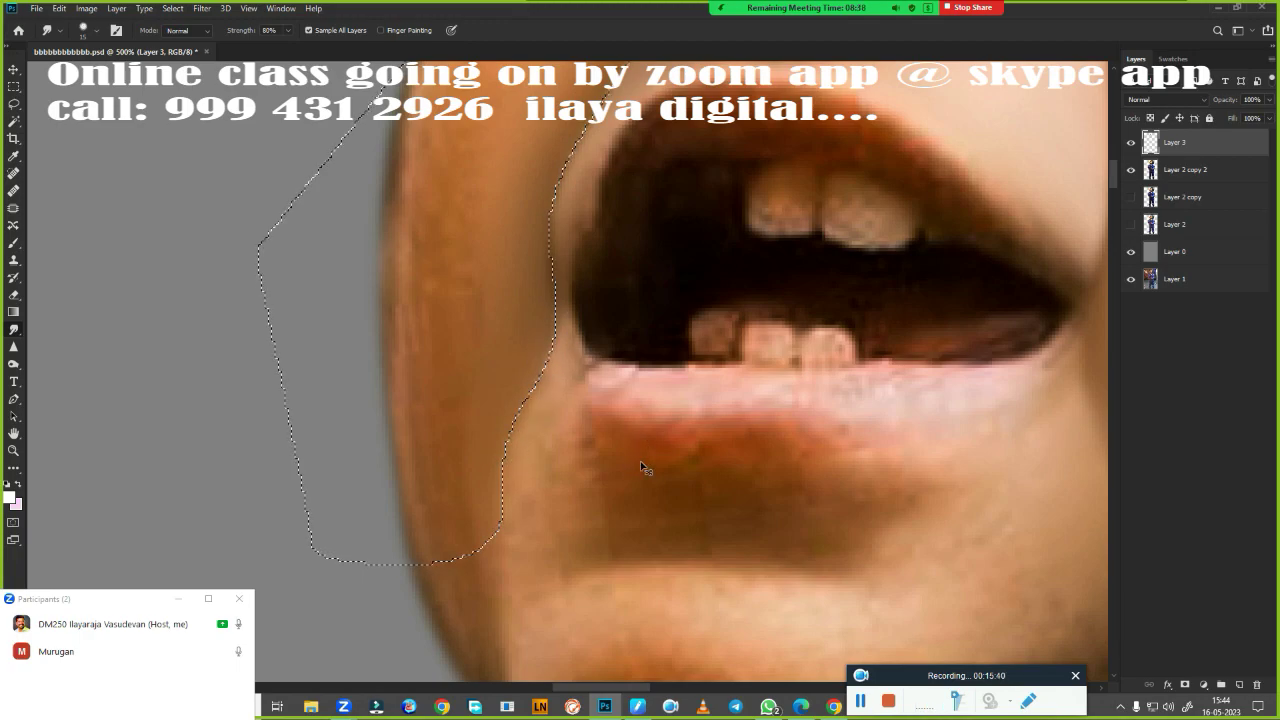
Clear the cheek selection and zoom to about 406% so the teeth fill the view
key(ctrl+d)
scroll(641, 464, down, 5)
scroll(600, 500, down, 2)
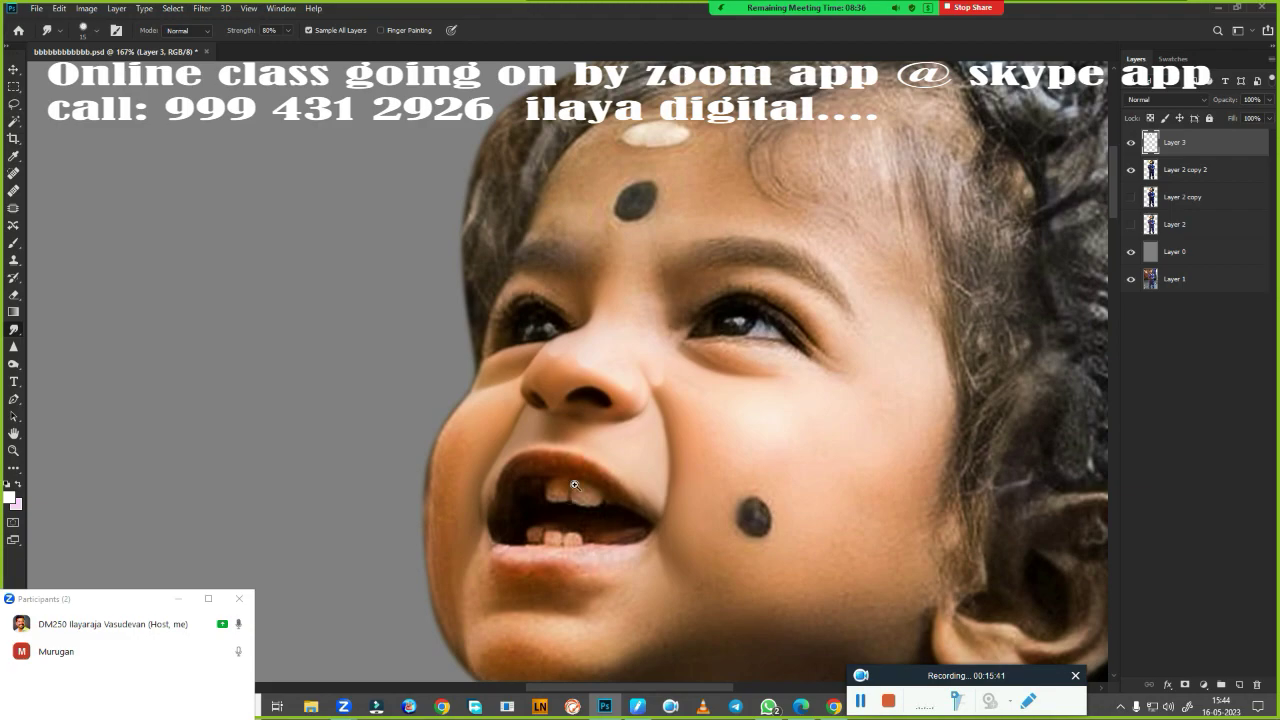
scroll(568, 529, down, 1)
scroll(581, 443, up, 3)
scroll(629, 466, up, 2)
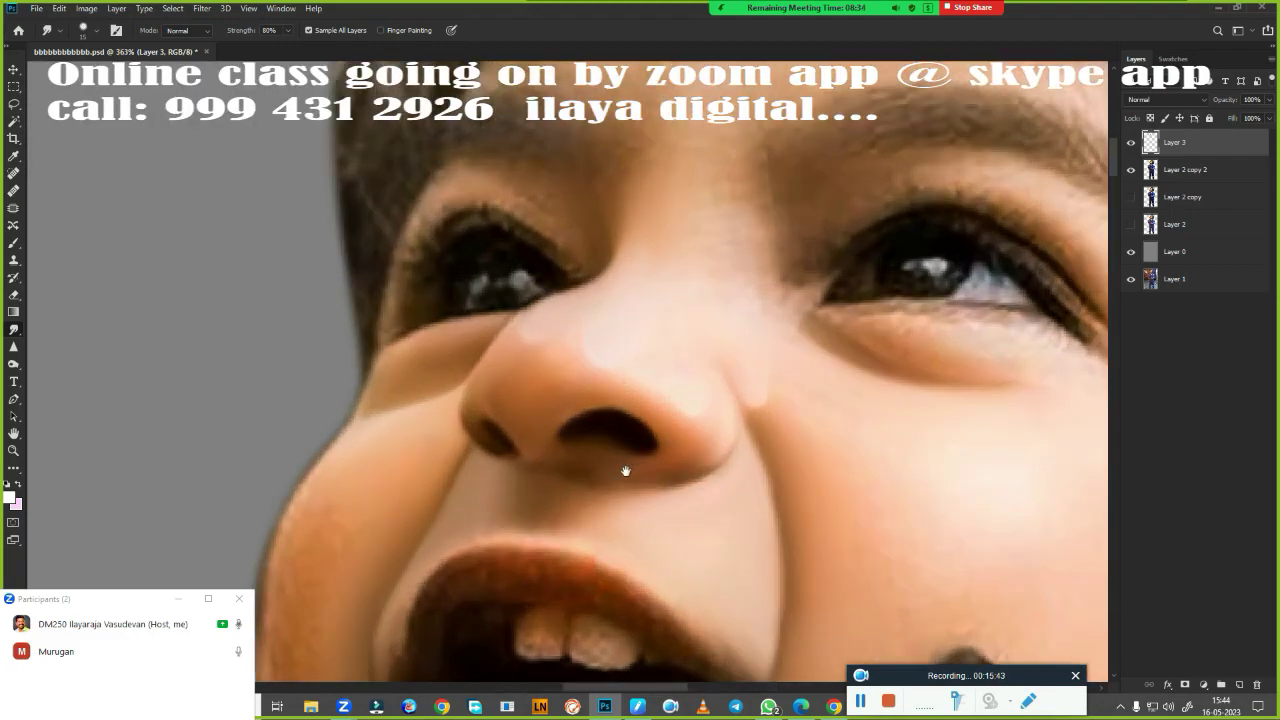
scroll(694, 303, up, 1)
mouse_move(694, 303)
mouse_down()
mouse_move(698, 378)
mouse_move(663, 234)
mouse_up()
scroll(663, 234, down, 2)
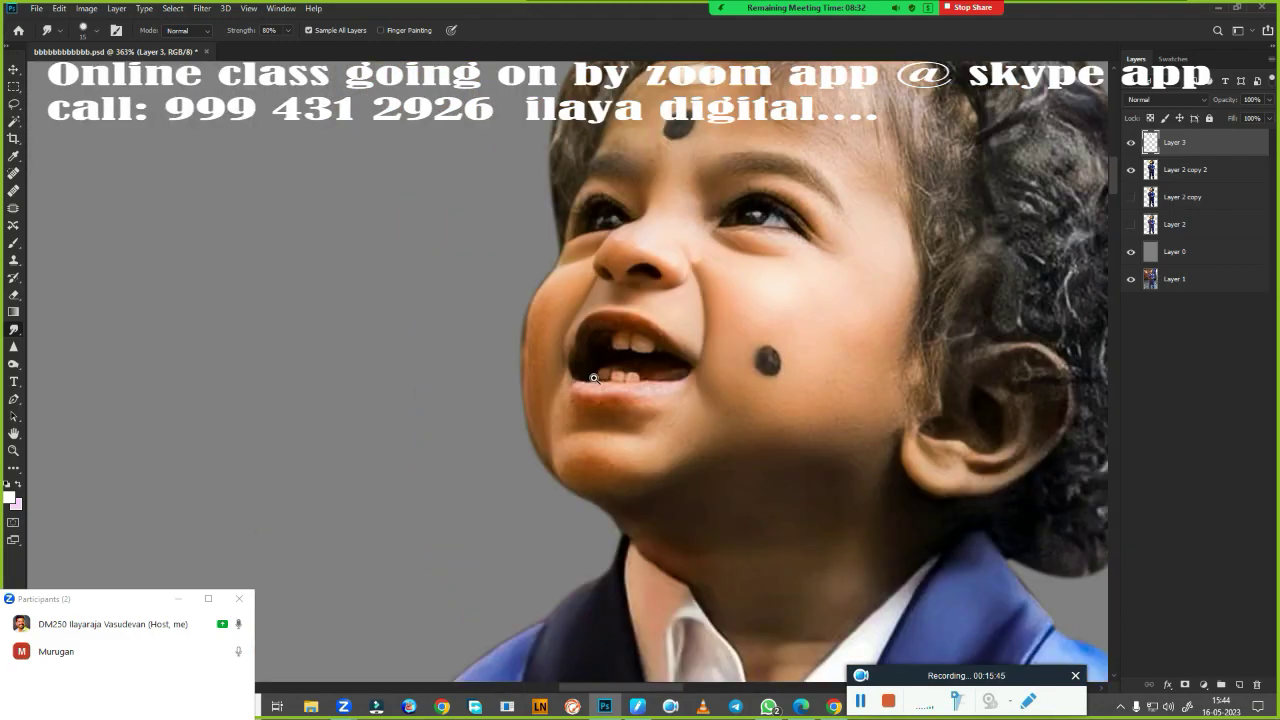
scroll(634, 383, up, 1)
scroll(634, 383, up, 1)
scroll(700, 370, up, 1)
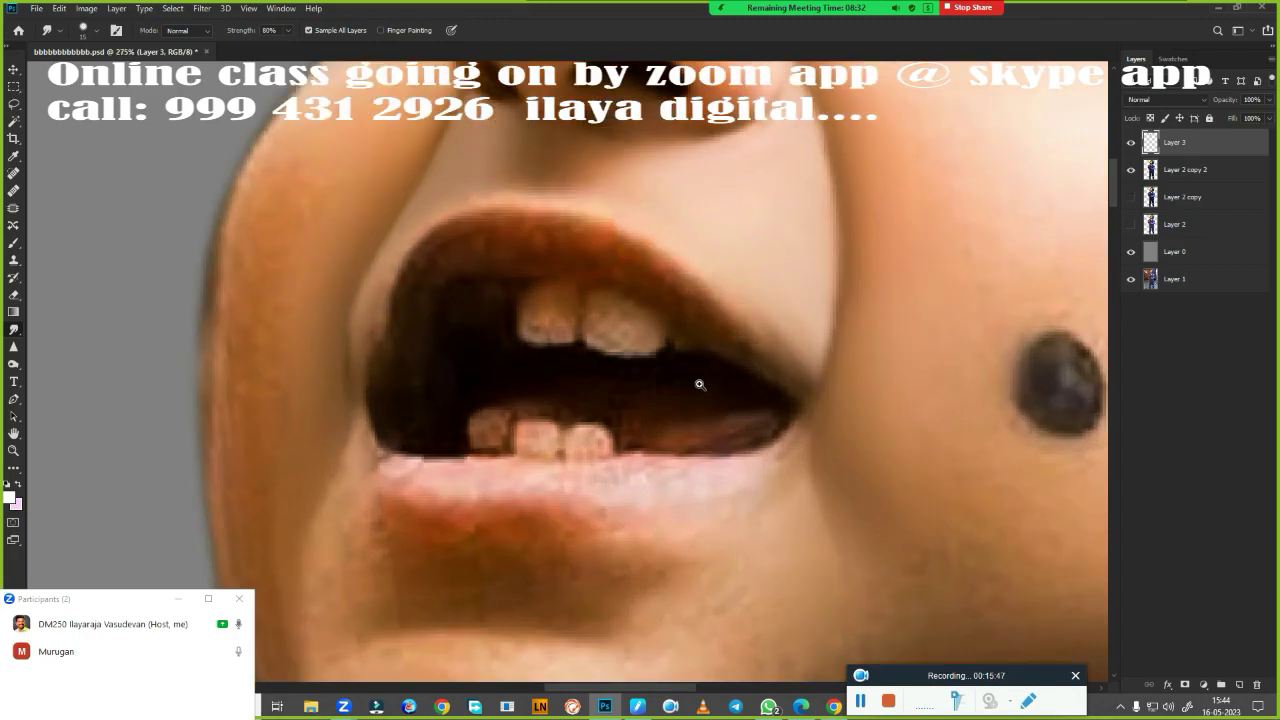
scroll(703, 380, up, 1)
scroll(690, 395, down, 1)
scroll(681, 403, down, 1)
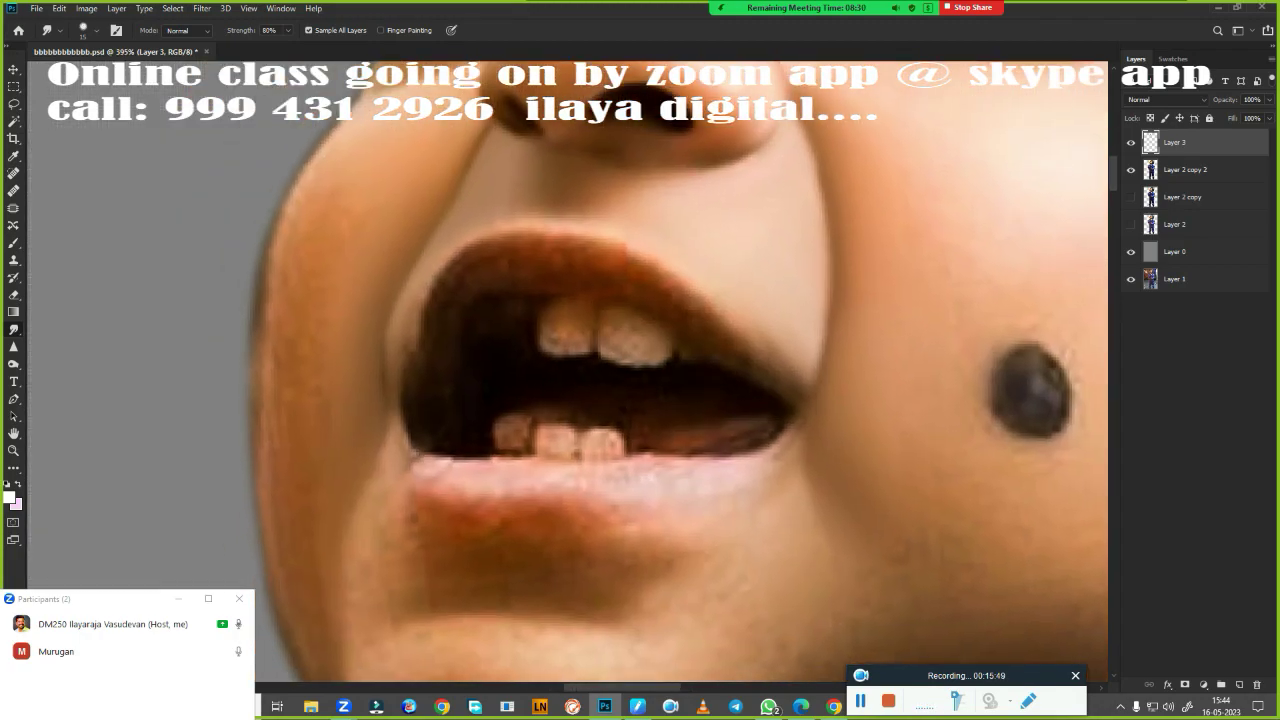
scroll(635, 426, up, 1)
scroll(674, 423, down, 1)
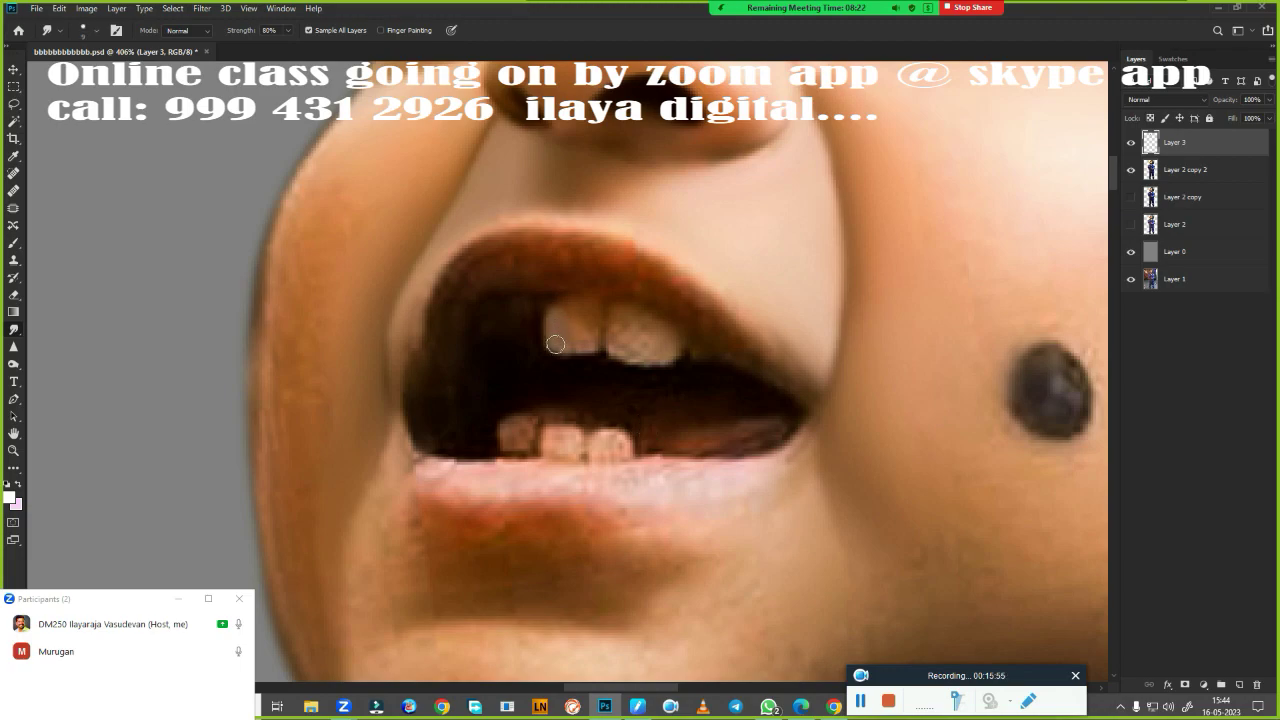
Smudge the upper front, upper-right and lower teeth to even their tone and tidy edges
mouse_move(556, 344)
mouse_down()
mouse_move(555, 314)
mouse_move(580, 306)
mouse_move(590, 318)
mouse_up()
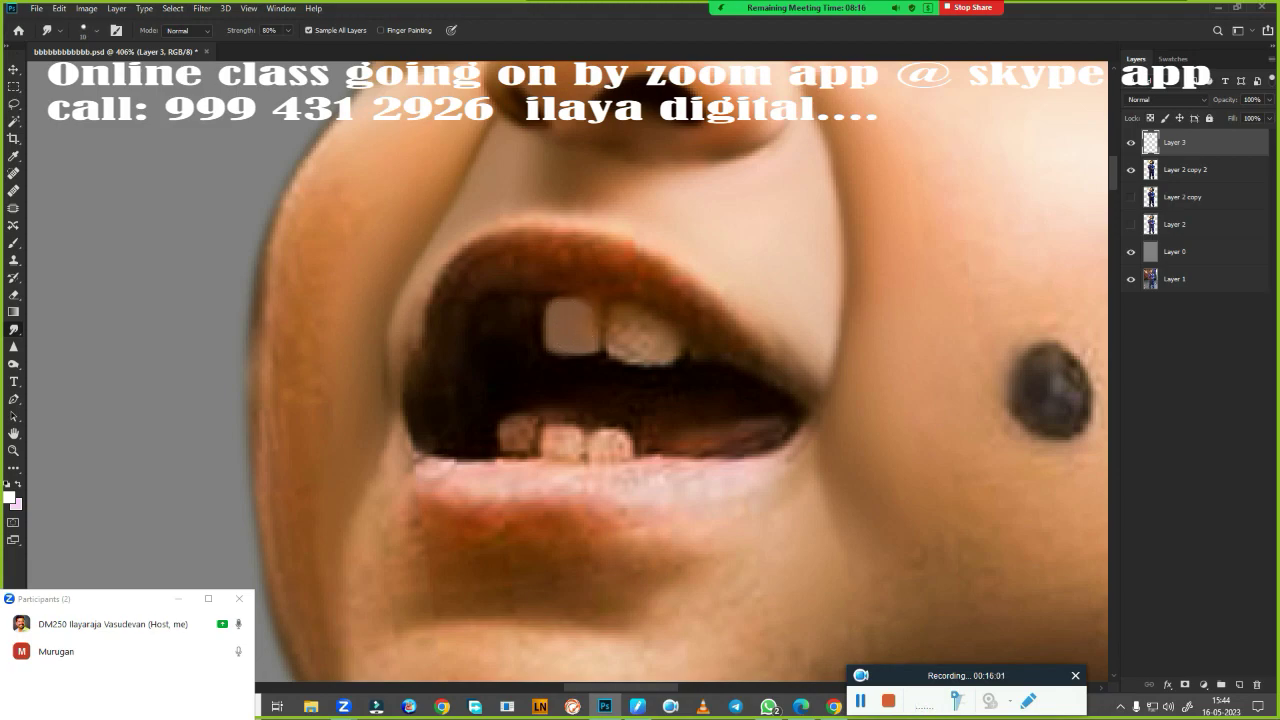
click(560, 345)
drag(585, 345, 561, 318)
mouse_move(630, 345)
mouse_down()
mouse_move(646, 324)
mouse_move(637, 346)
mouse_move(609, 303)
mouse_move(623, 352)
mouse_move(666, 358)
mouse_up()
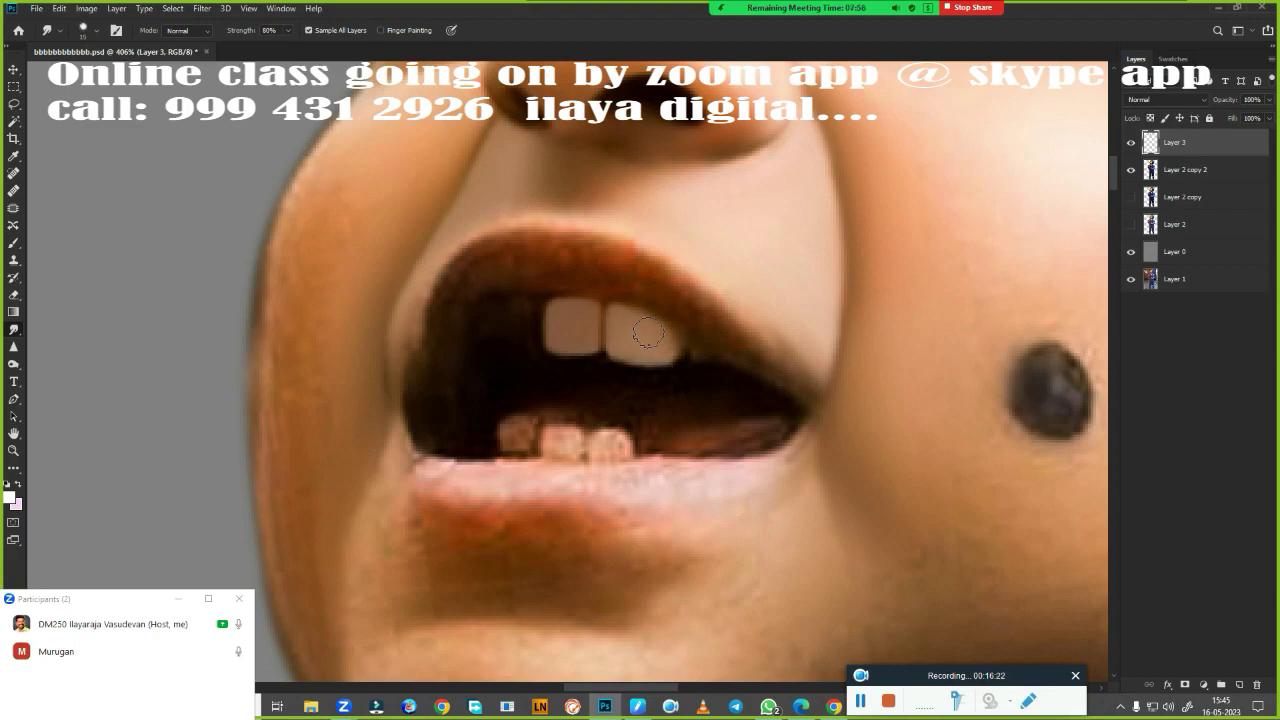
mouse_move(668, 339)
mouse_down()
mouse_move(664, 355)
mouse_move(620, 314)
mouse_move(614, 337)
mouse_up()
mouse_move(506, 437)
mouse_down()
mouse_move(524, 425)
mouse_move(521, 441)
mouse_move(570, 447)
mouse_move(551, 452)
mouse_move(548, 428)
mouse_move(619, 450)
mouse_up()
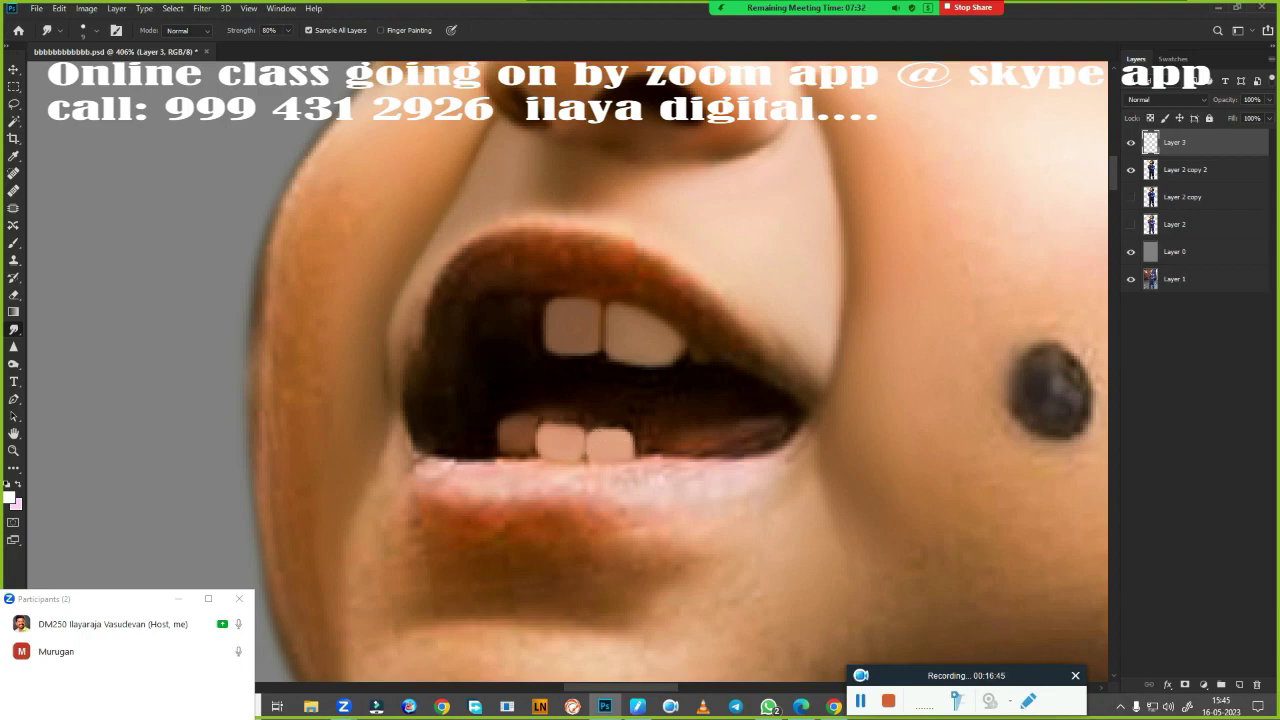
mouse_move(513, 442)
mouse_down()
mouse_move(526, 442)
mouse_move(509, 450)
mouse_up()
Compare against the original, then trace a pen outline over the upper lip between both corners
key(p)
scroll(557, 449, down, 5)
scroll(546, 490, up, 5)
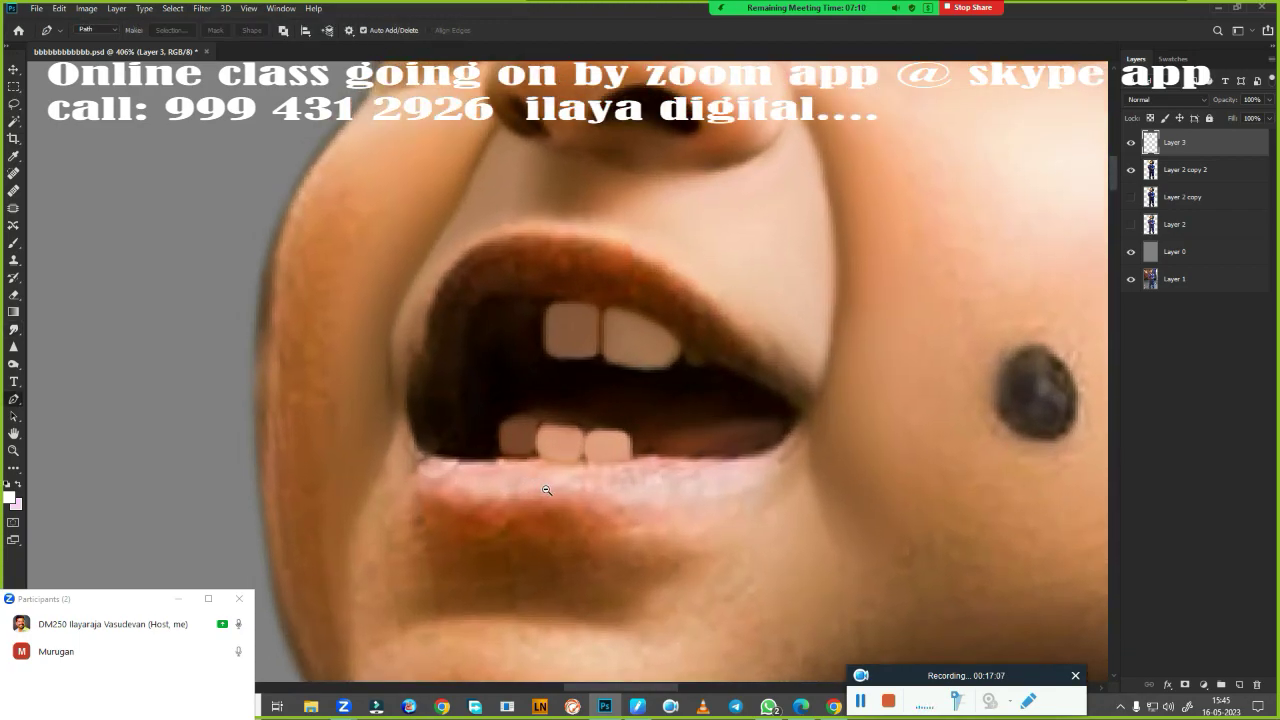
click(1131, 143)
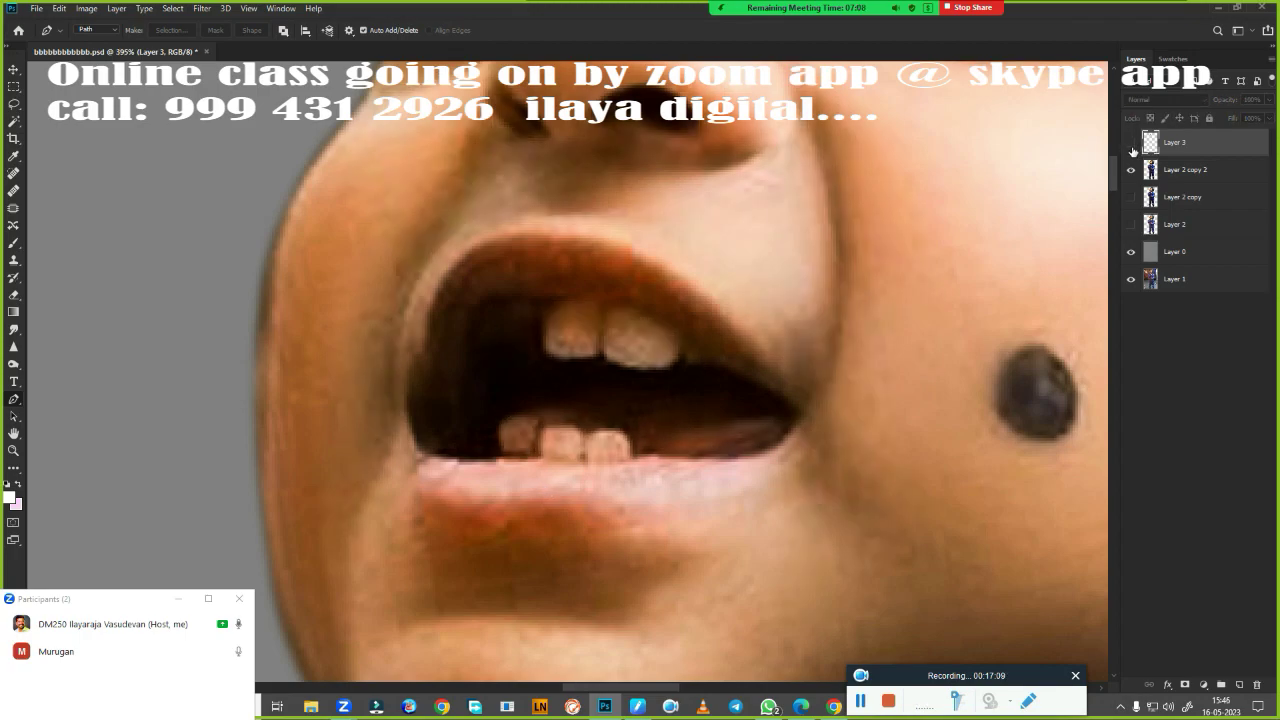
click(1131, 145)
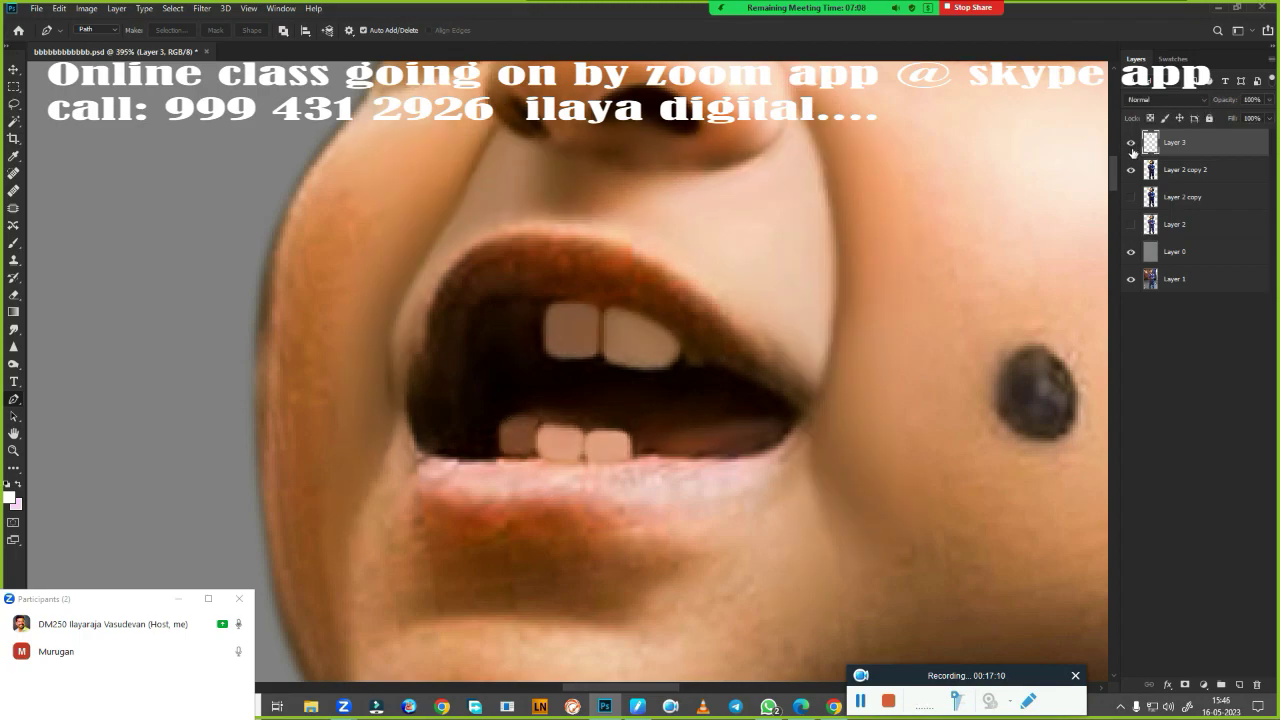
click(406, 428)
drag(461, 254, 527, 210)
drag(537, 187, 533, 180)
drag(625, 244, 731, 288)
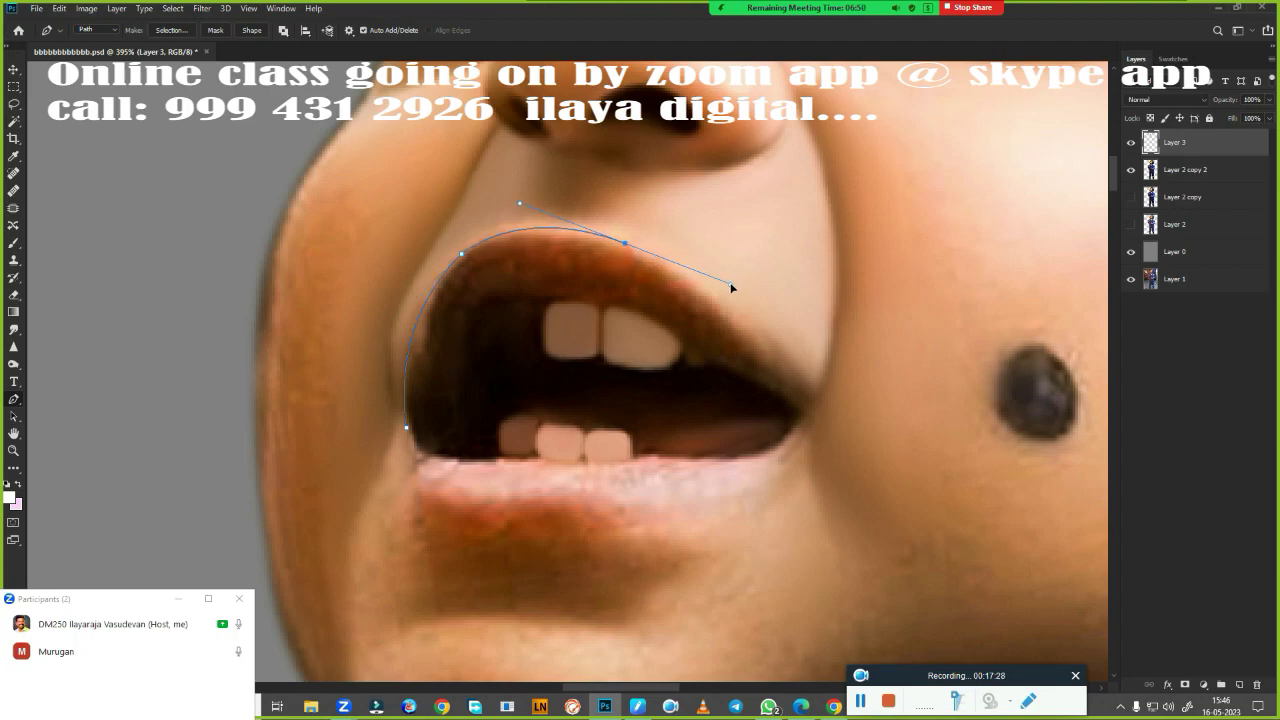
alt+click(628, 246)
drag(725, 313, 774, 356)
drag(806, 414, 796, 428)
Curve the outline around the lower lip back to the left corner and convert it to a selection
drag(602, 539, 451, 558)
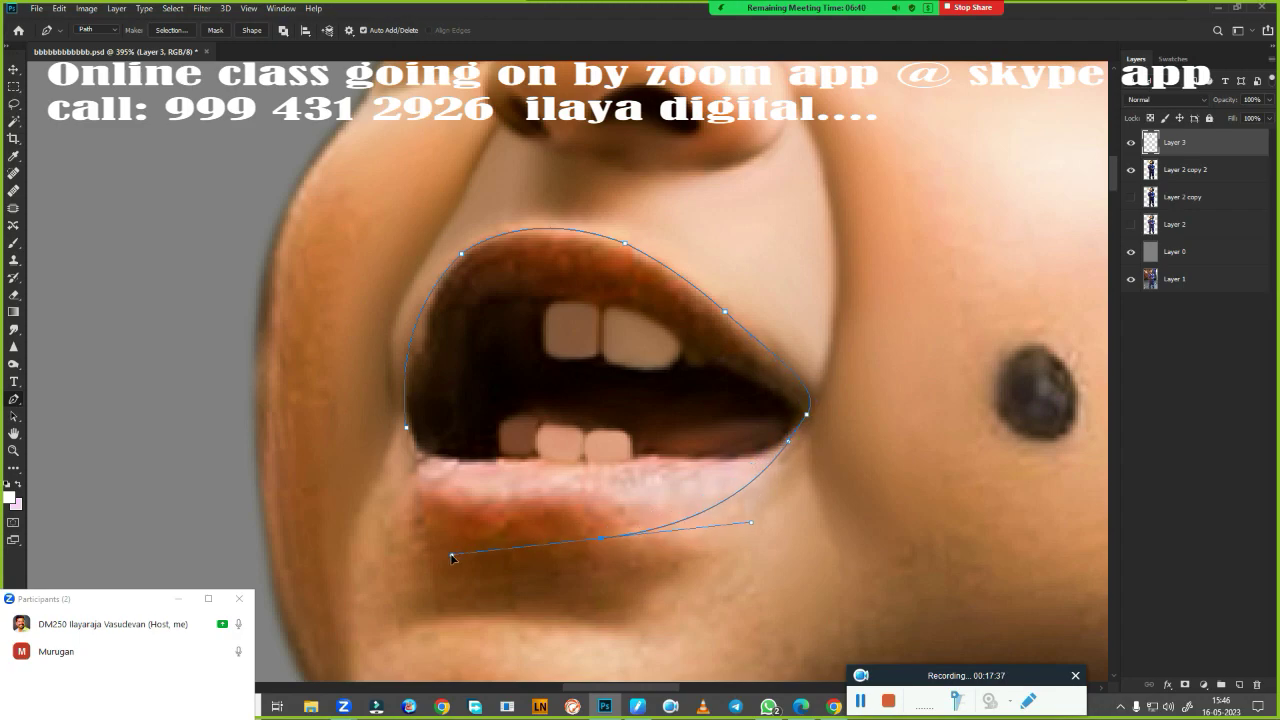
key(ctrl+z)
key(ctrl+z)
drag(779, 452, 785, 446)
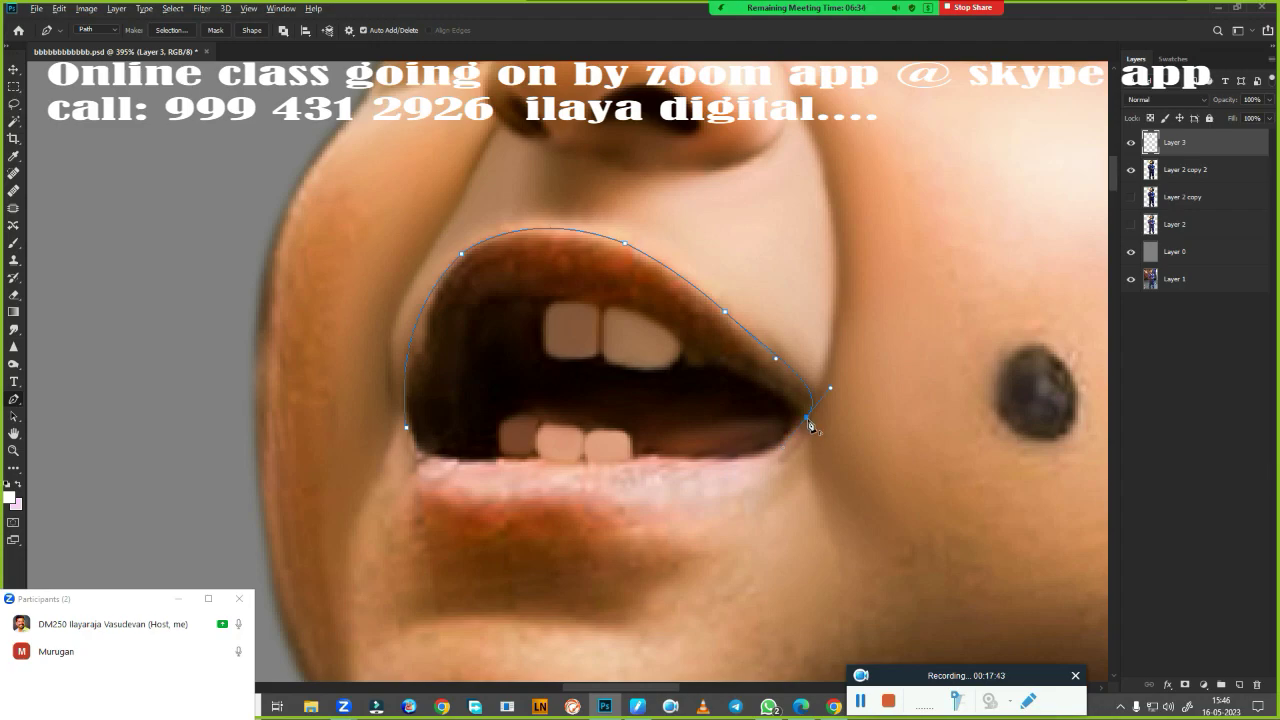
drag(598, 539, 416, 556)
click(598, 538)
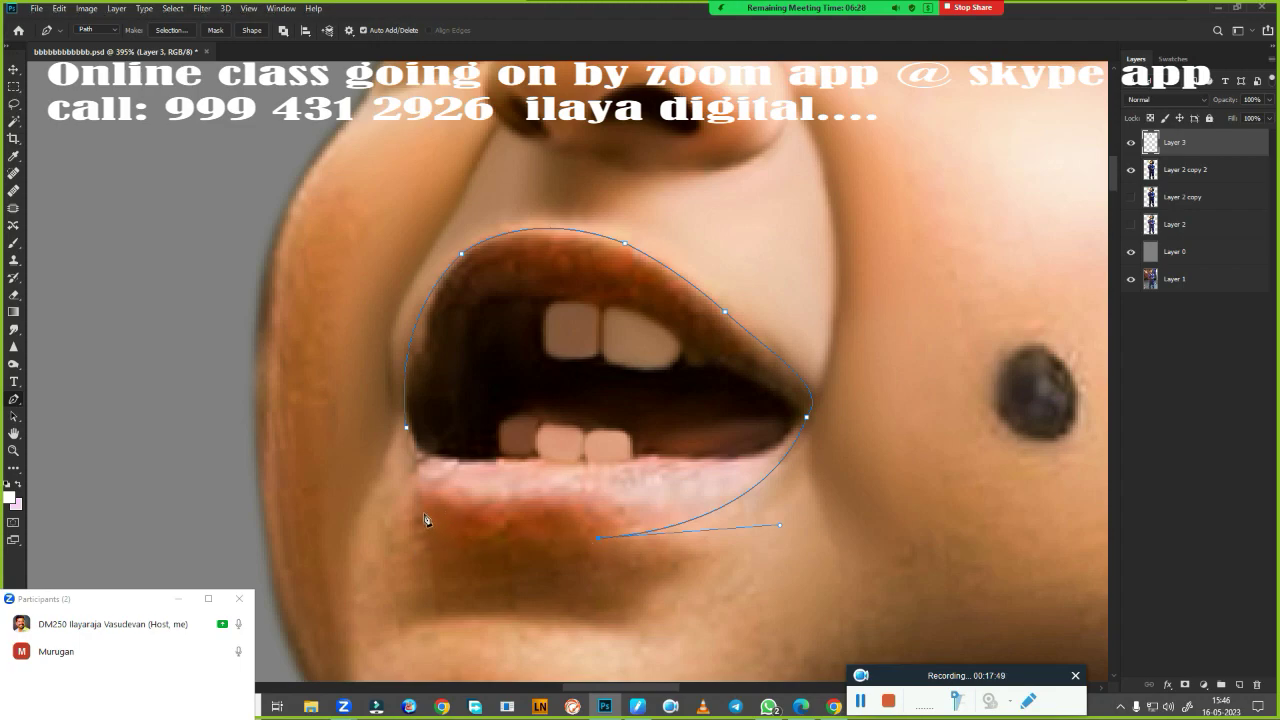
drag(425, 516, 401, 488)
click(427, 516)
key(ctrl+Return)
Zoom in and blend the upper lip into smooth brown with the Very Wet, Light Mix Mixer Brush
scroll(583, 432, up, 2)
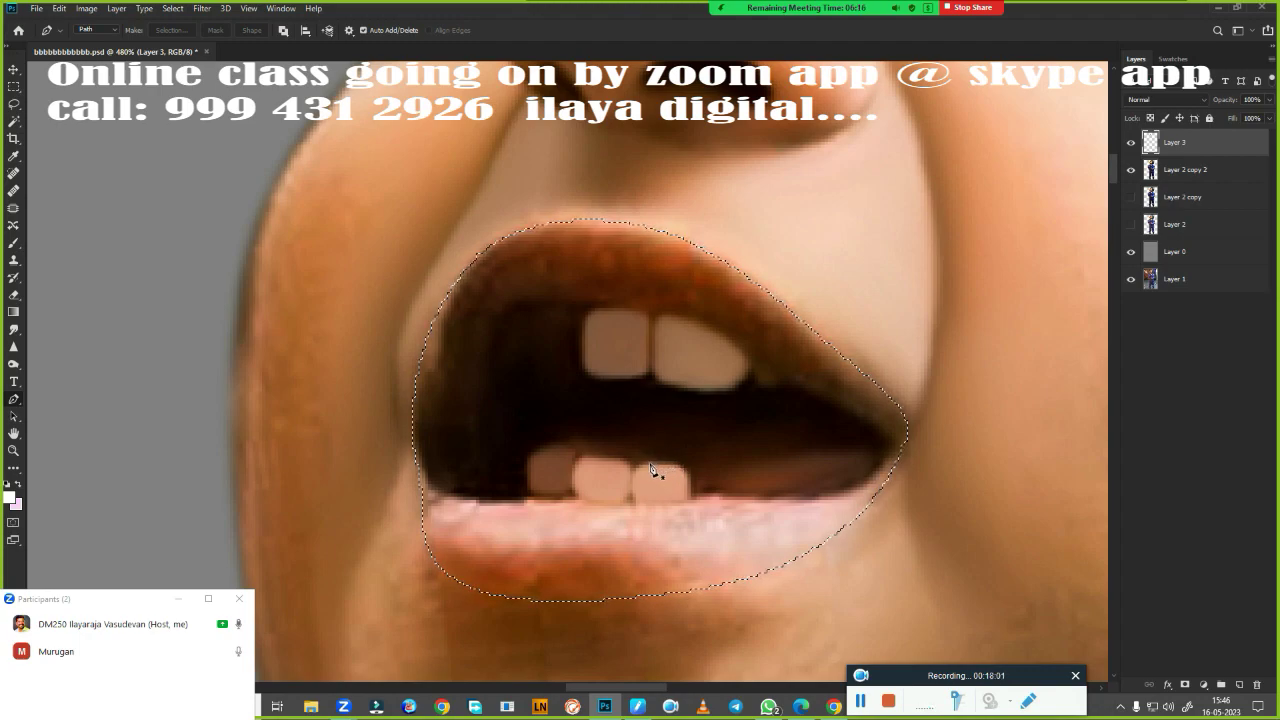
key(b)
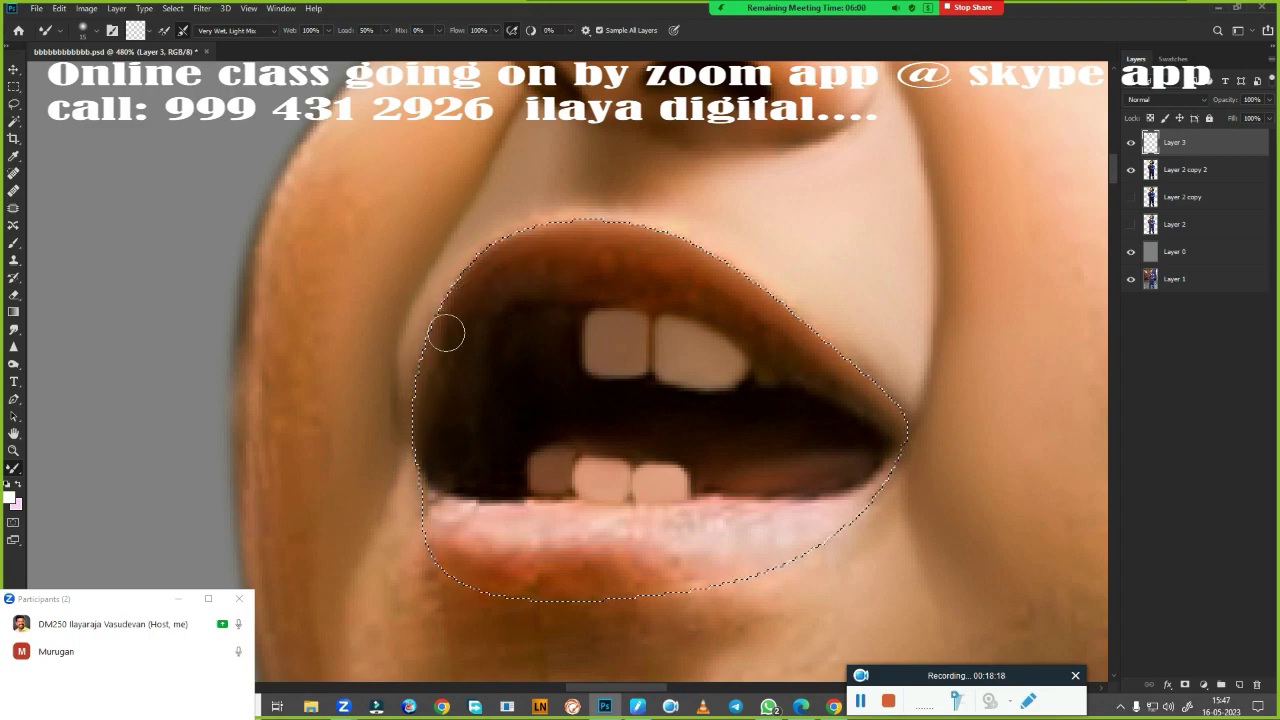
mouse_move(497, 278)
mouse_down()
mouse_move(568, 266)
mouse_move(674, 274)
mouse_move(620, 267)
mouse_move(728, 305)
mouse_up()
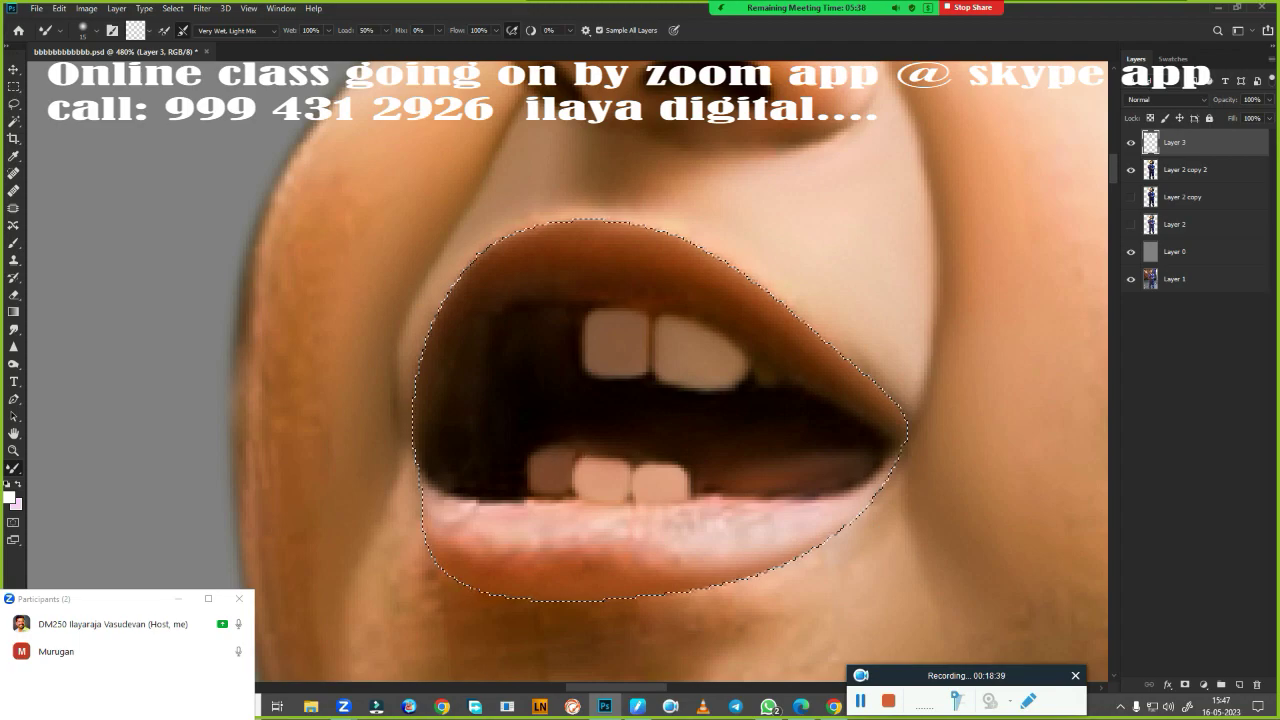
Smudge across the lower lip's left, middle and right with a 15-pixel brush
click(13, 468)
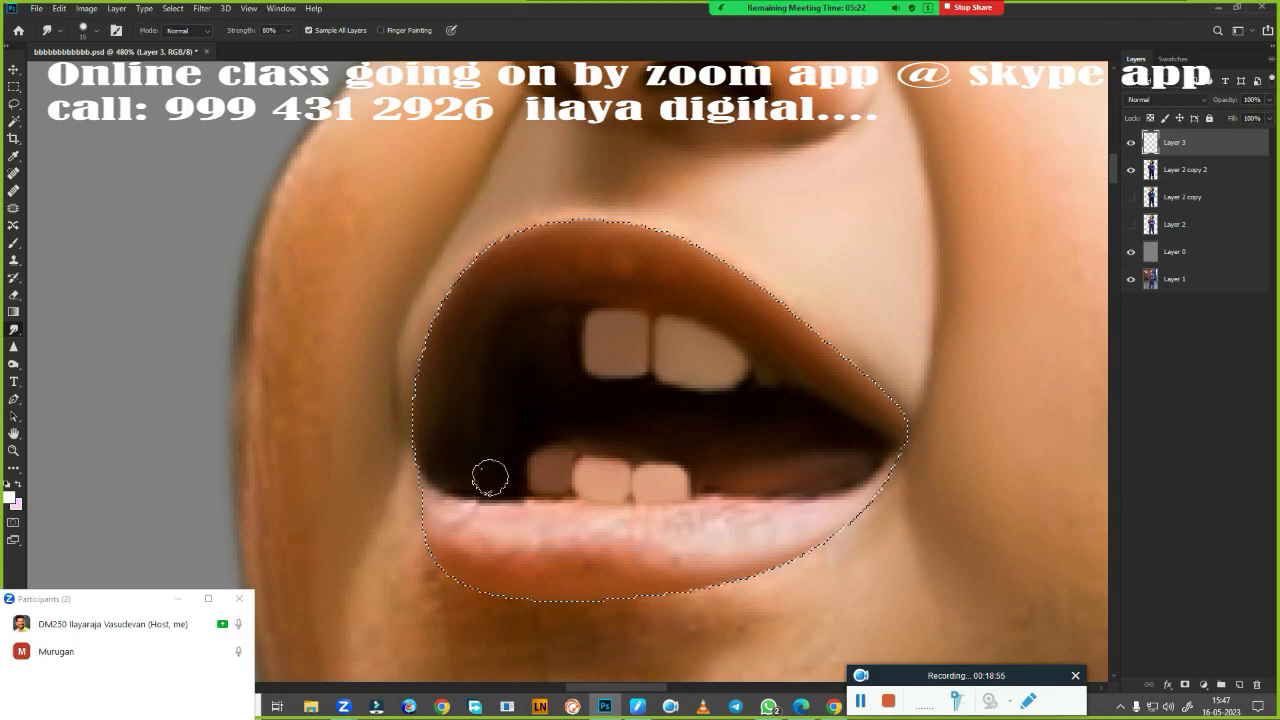
key(bracketright)
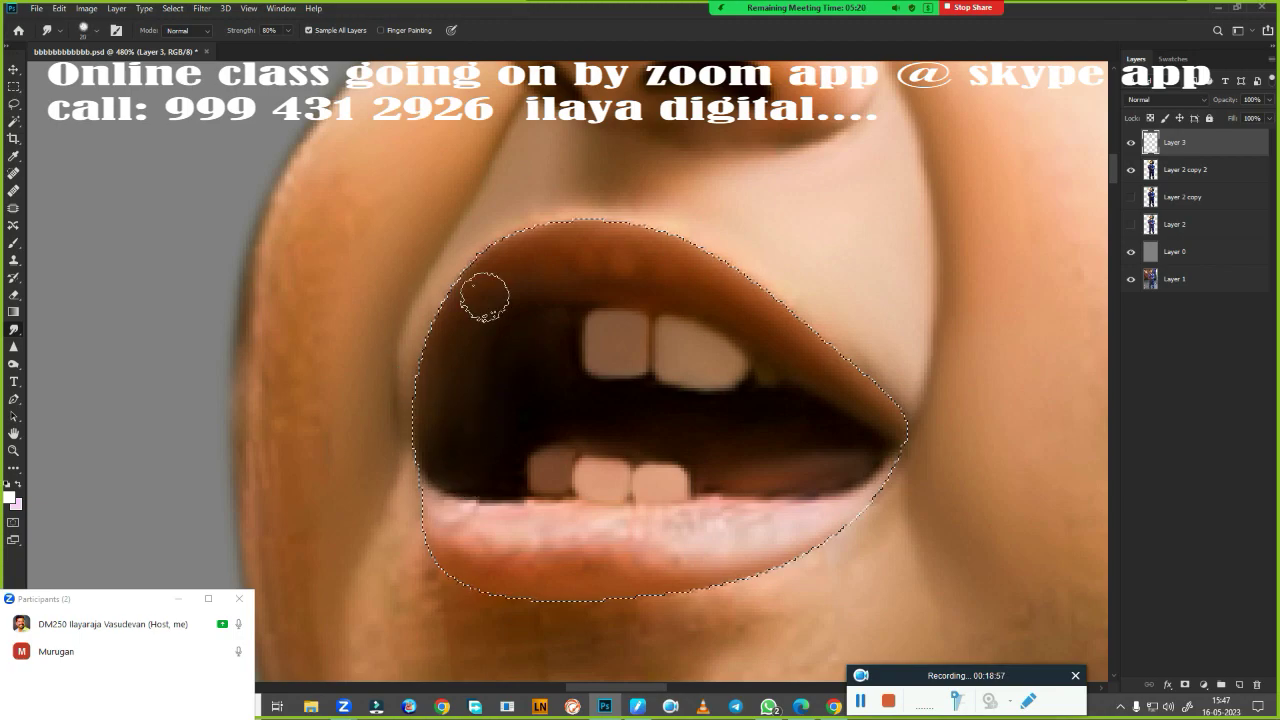
key(bracketleft)
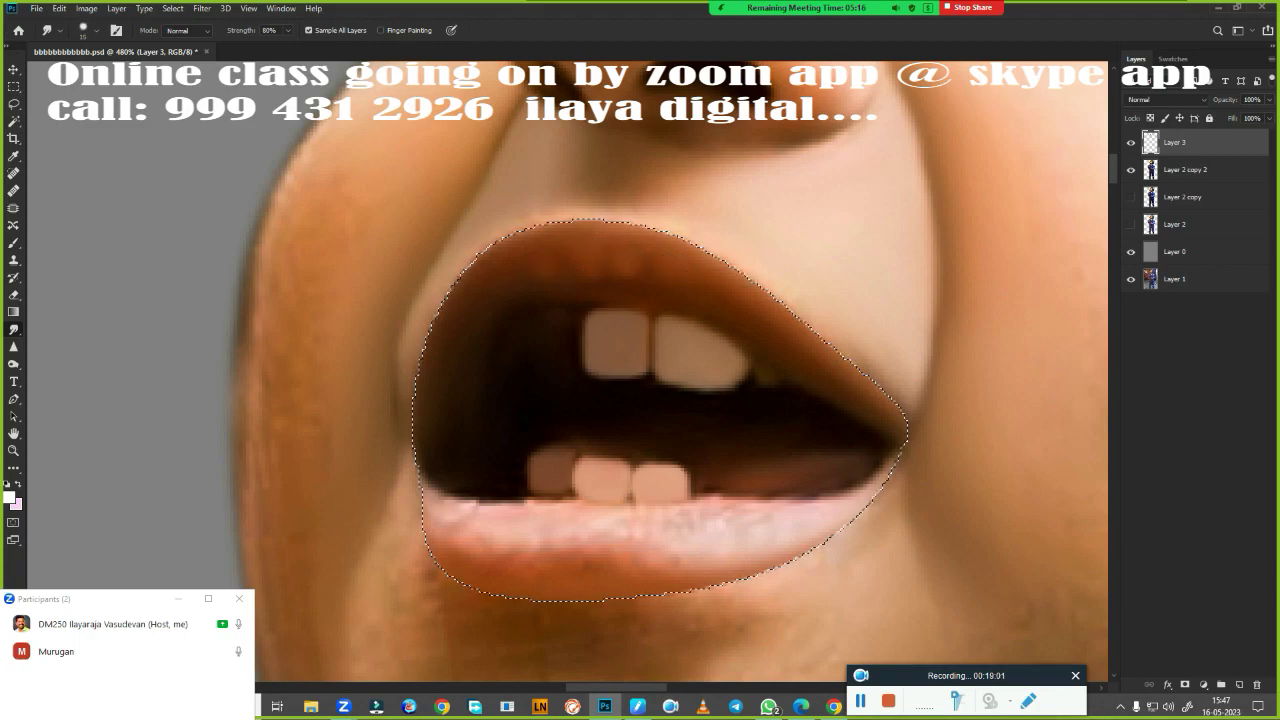
key(bracketright)
key(bracketleft)
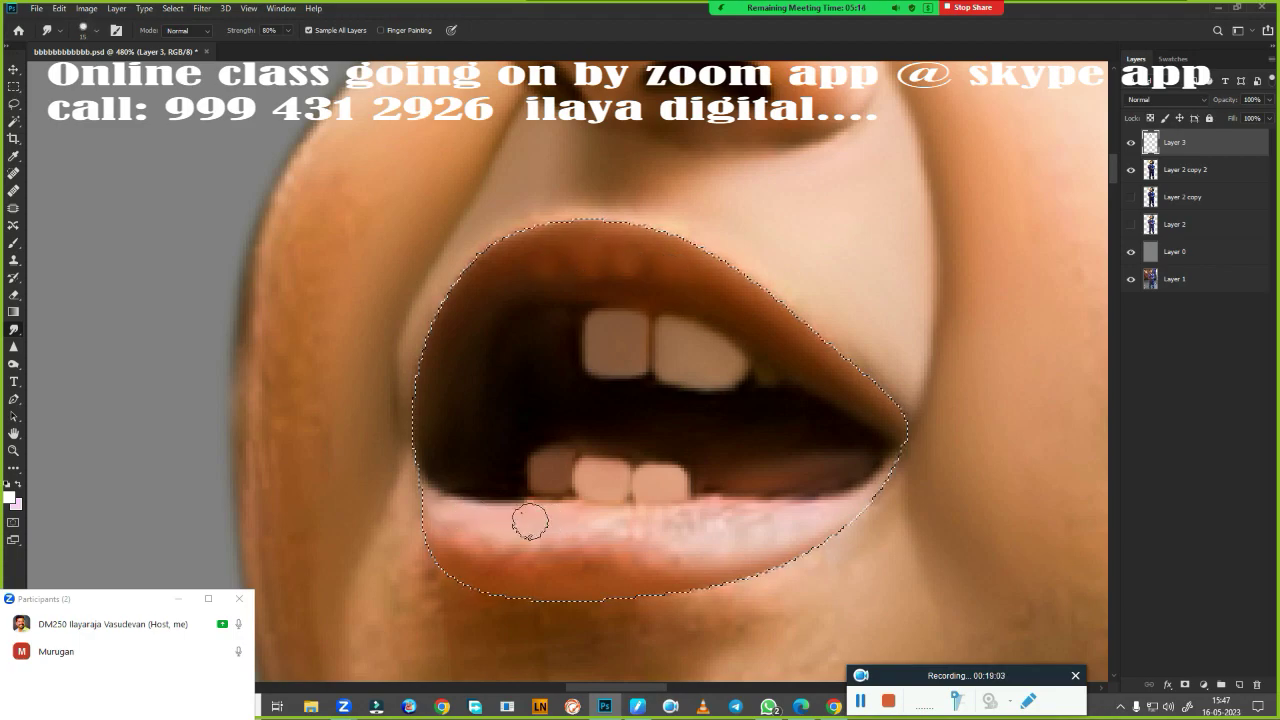
drag(697, 523, 843, 506)
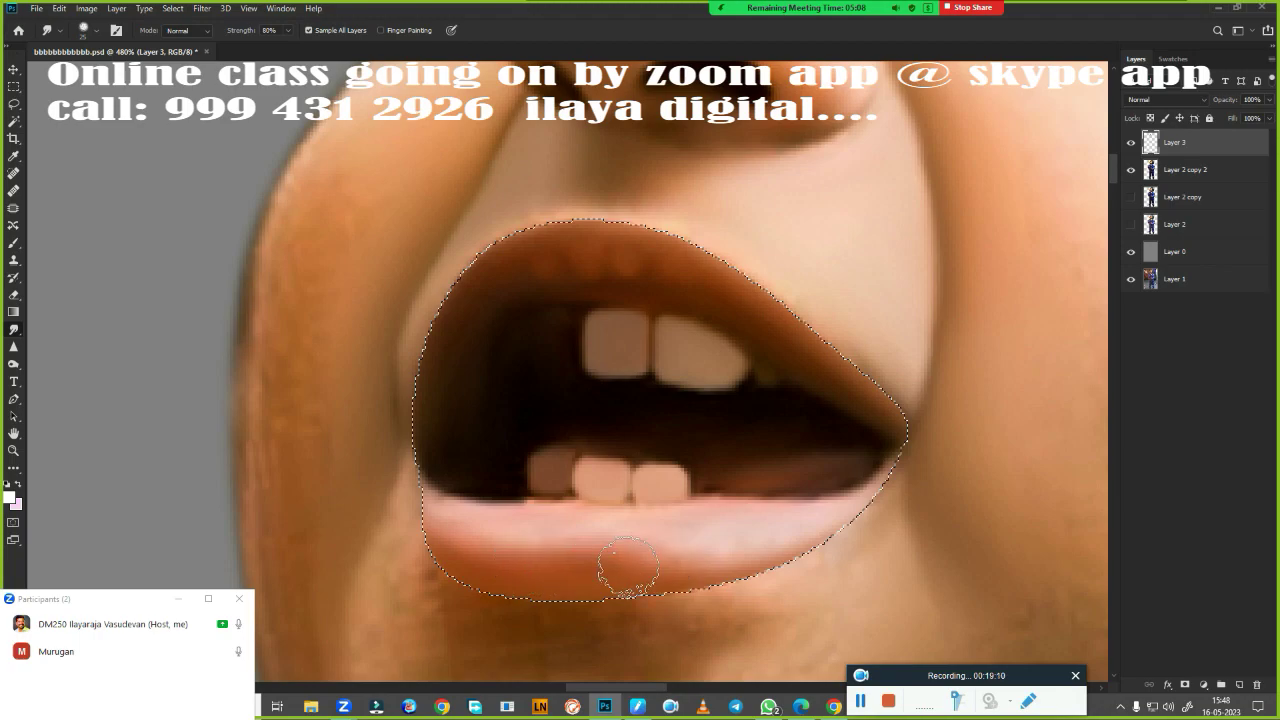
drag(628, 568, 812, 550)
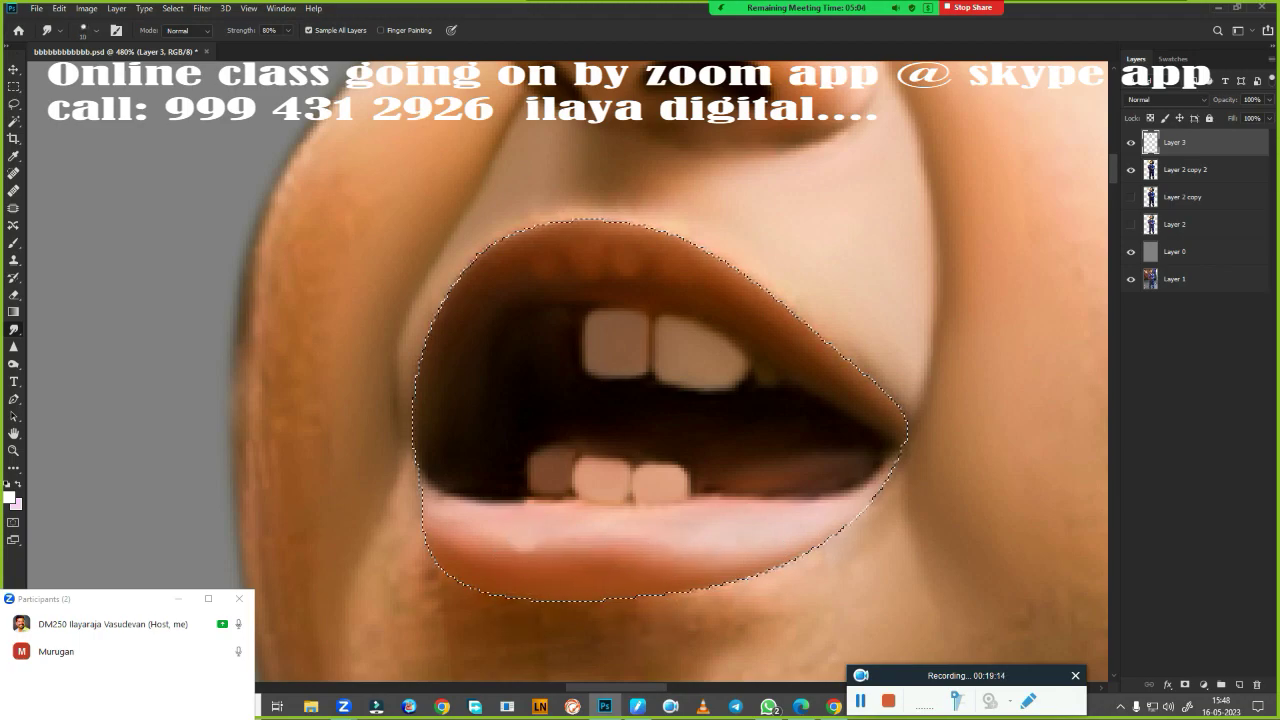
mouse_move(523, 537)
mouse_down()
mouse_move(679, 552)
mouse_move(777, 536)
mouse_up()
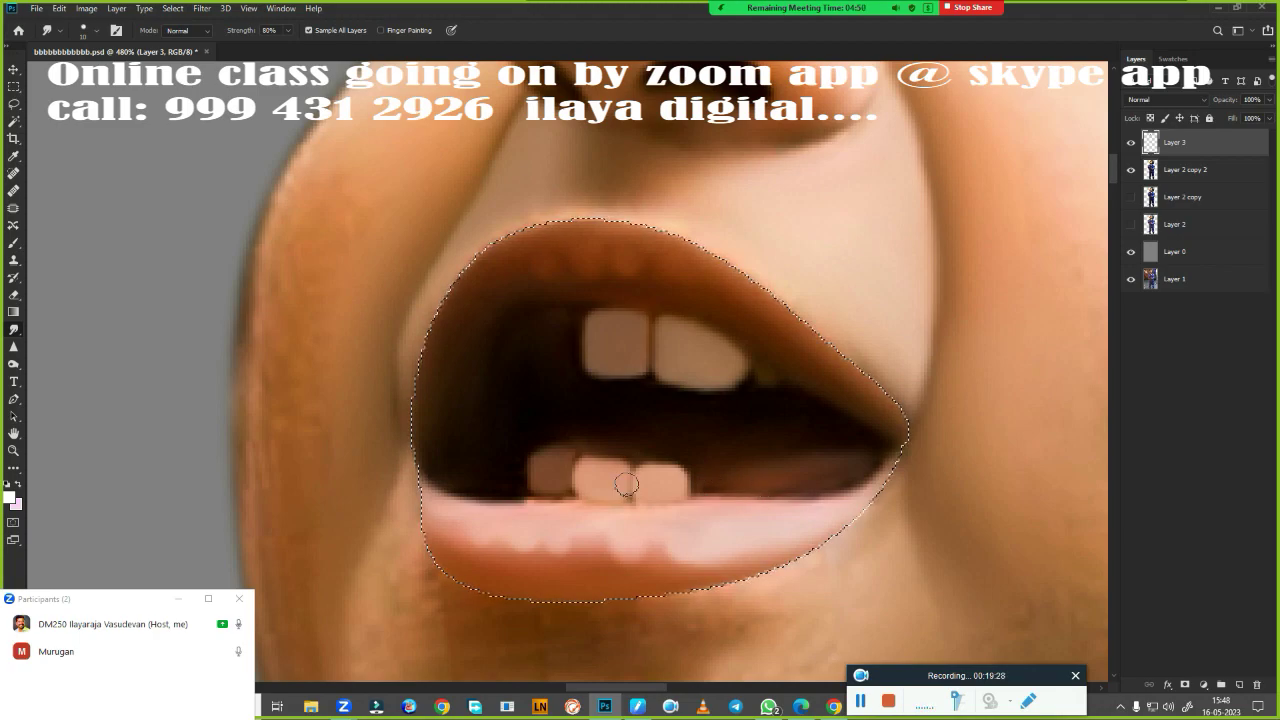
Apply a 2-pixel feather to the mouth selection and return to the Mixer Brush
key(shift+F6)
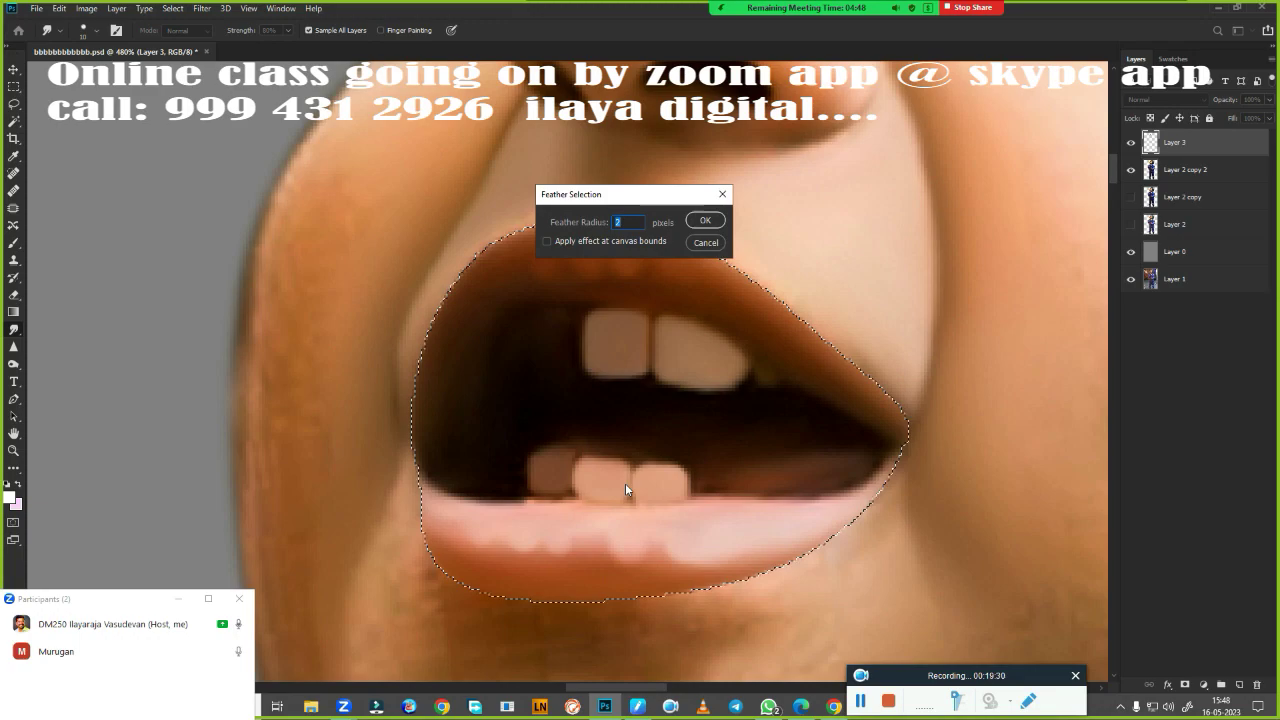
key(Return)
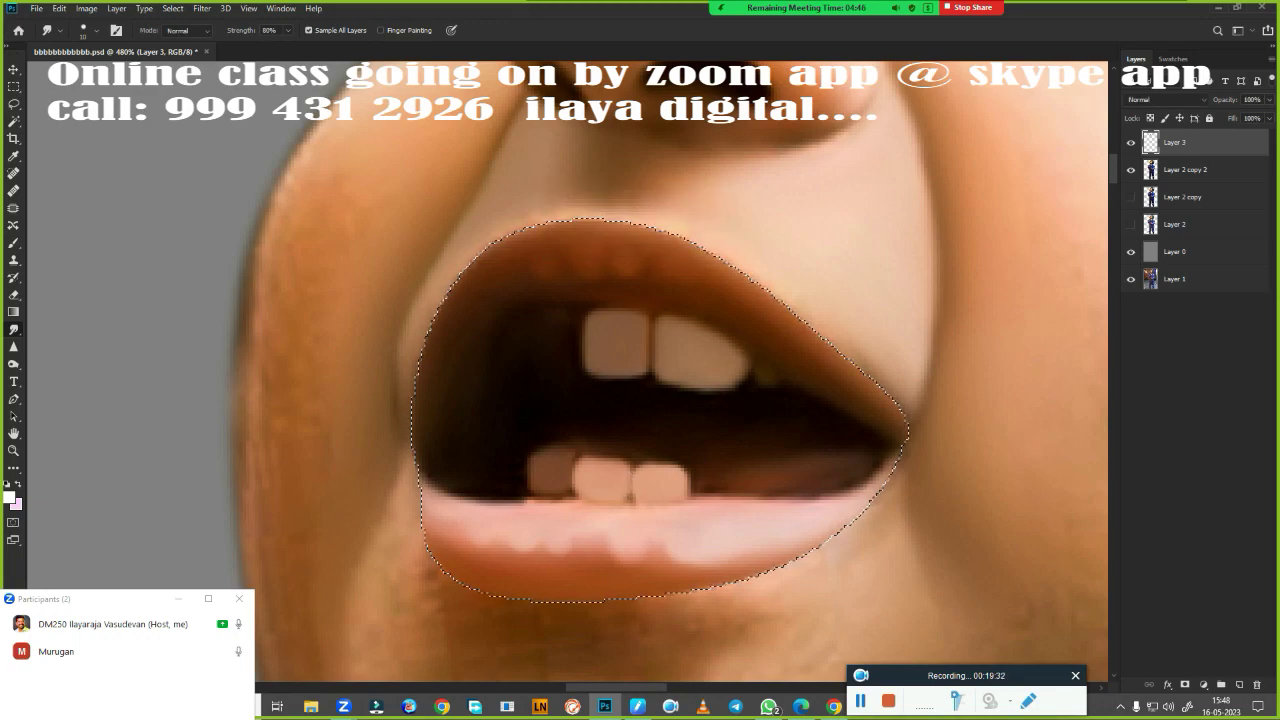
key(b)
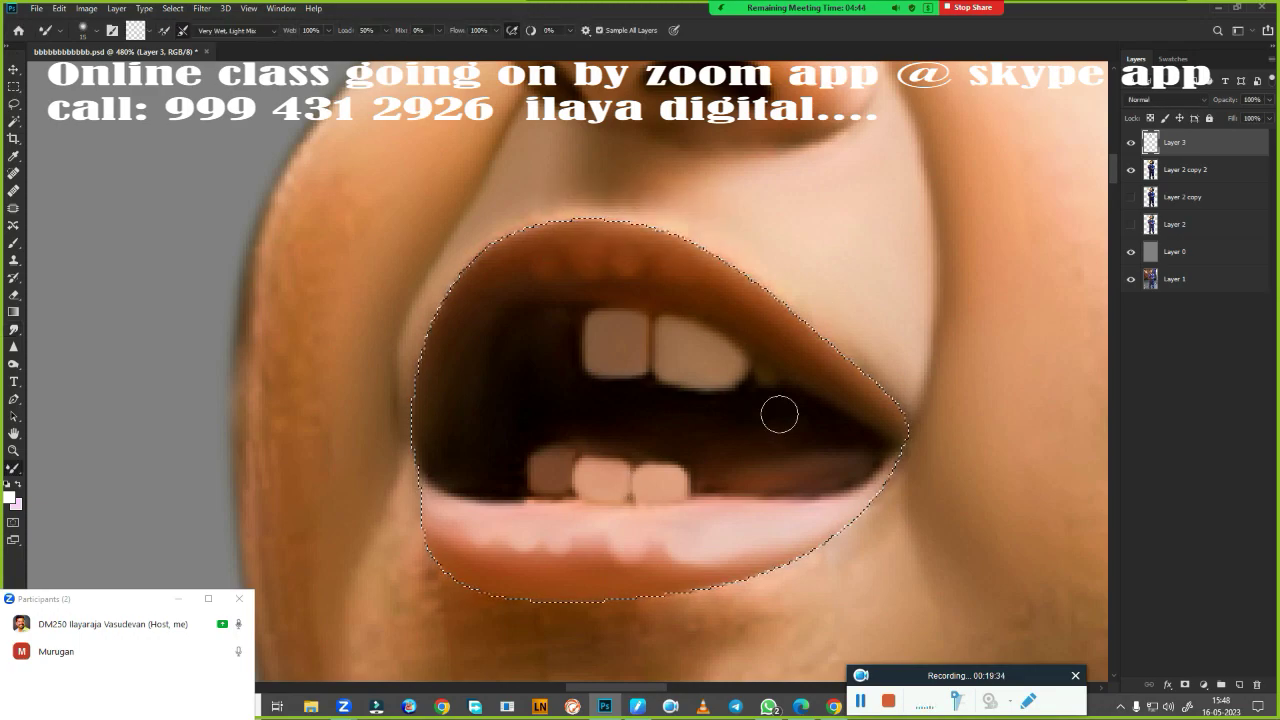
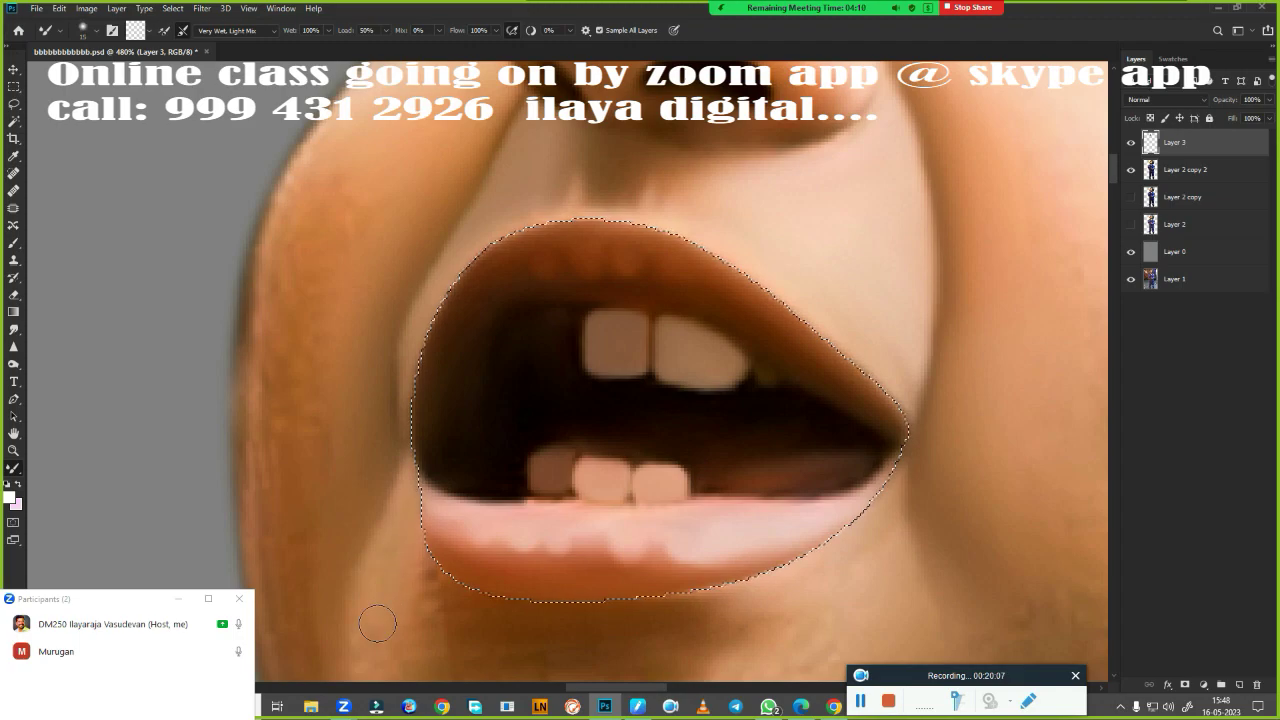
Enlarge the brush and switch from wet-mix brushing to the Smudge tool at 80% strength
key(bracketright)
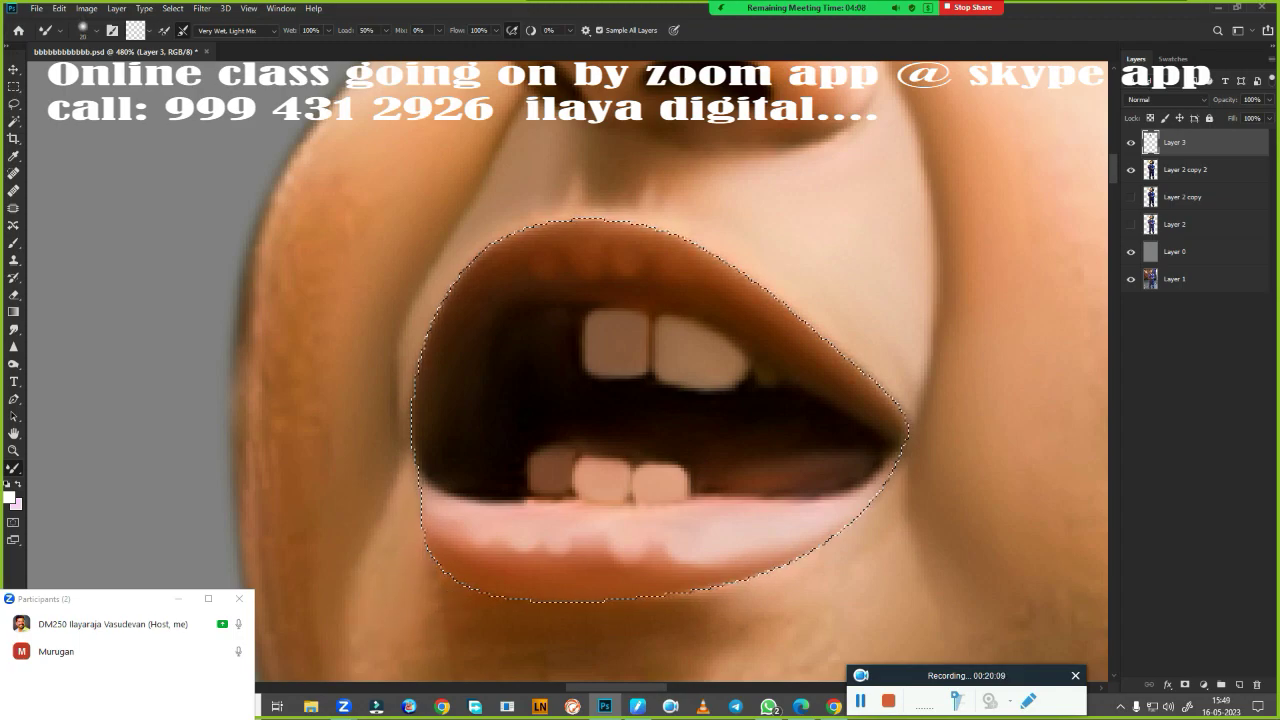
scroll(726, 389, down, 3)
key(r)
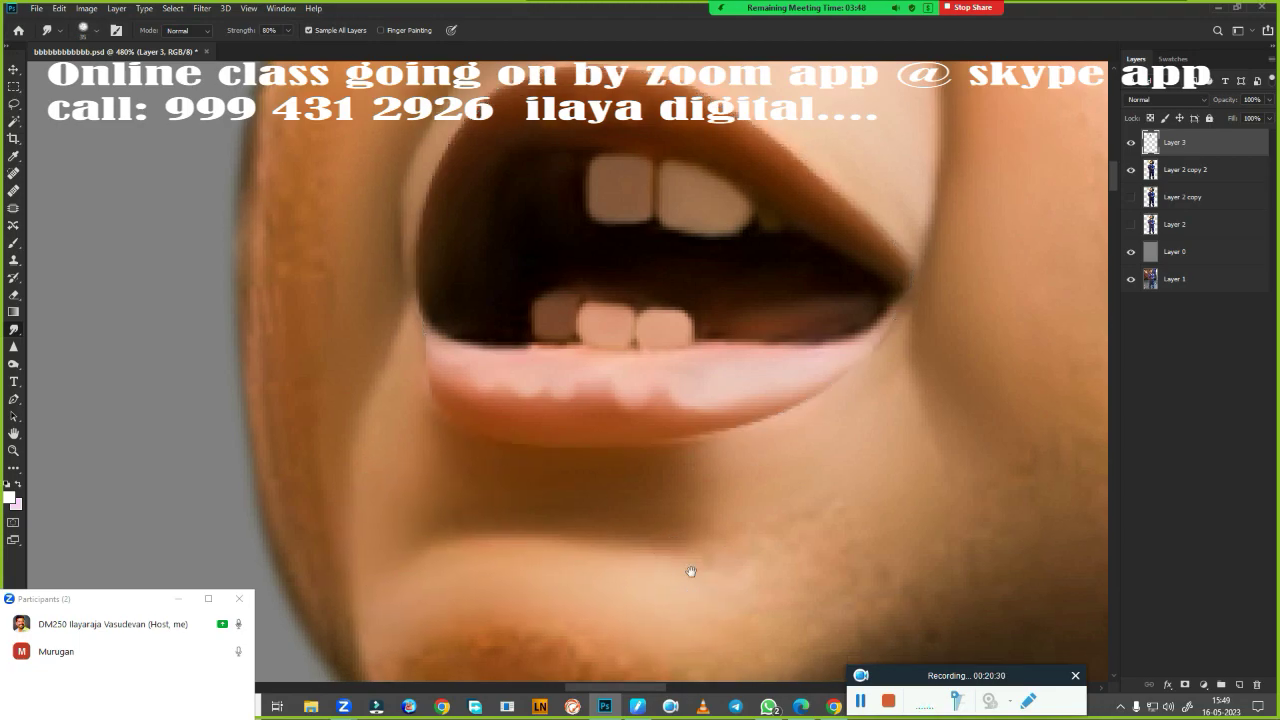
Smudge the mottled chin skin smooth, toggling Layer 2 copy 2 off and on to compare
scroll(689, 571, down, 5)
mouse_move(473, 515)
mouse_down()
mouse_move(651, 528)
mouse_move(408, 449)
mouse_move(611, 491)
mouse_move(728, 475)
mouse_move(340, 450)
mouse_move(614, 543)
mouse_move(832, 497)
mouse_up()
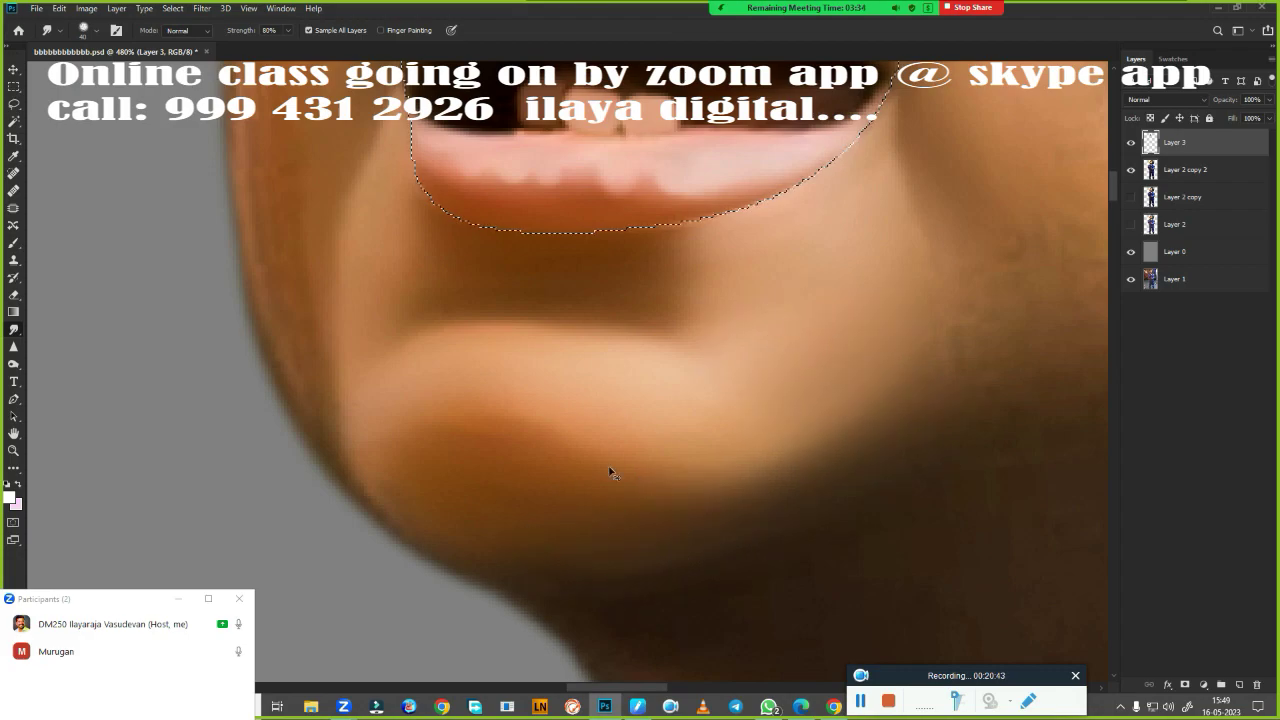
scroll(620, 466, down, 5)
mouse_move(569, 466)
mouse_down()
mouse_move(536, 550)
mouse_move(534, 480)
mouse_up()
click(1131, 170)
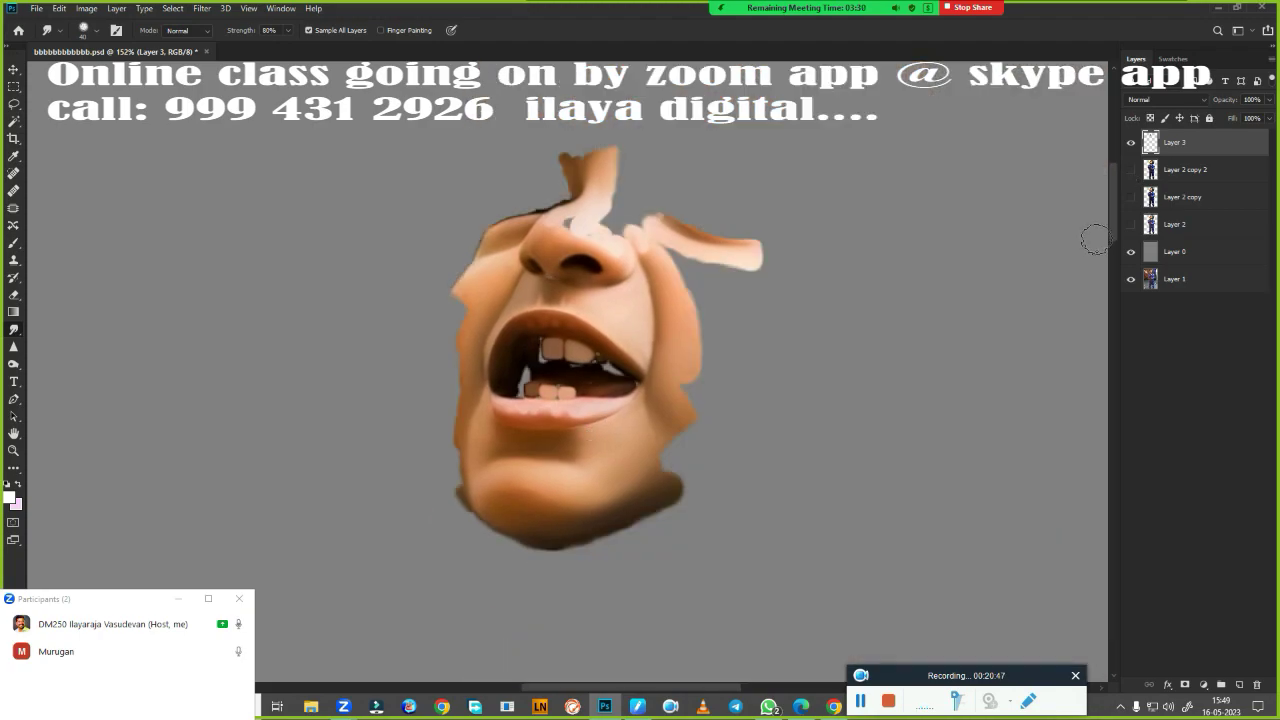
click(1131, 170)
click(1131, 170)
Soften and reshape the painted cheek outline, smoothing its edge lower down
drag(666, 386, 680, 384)
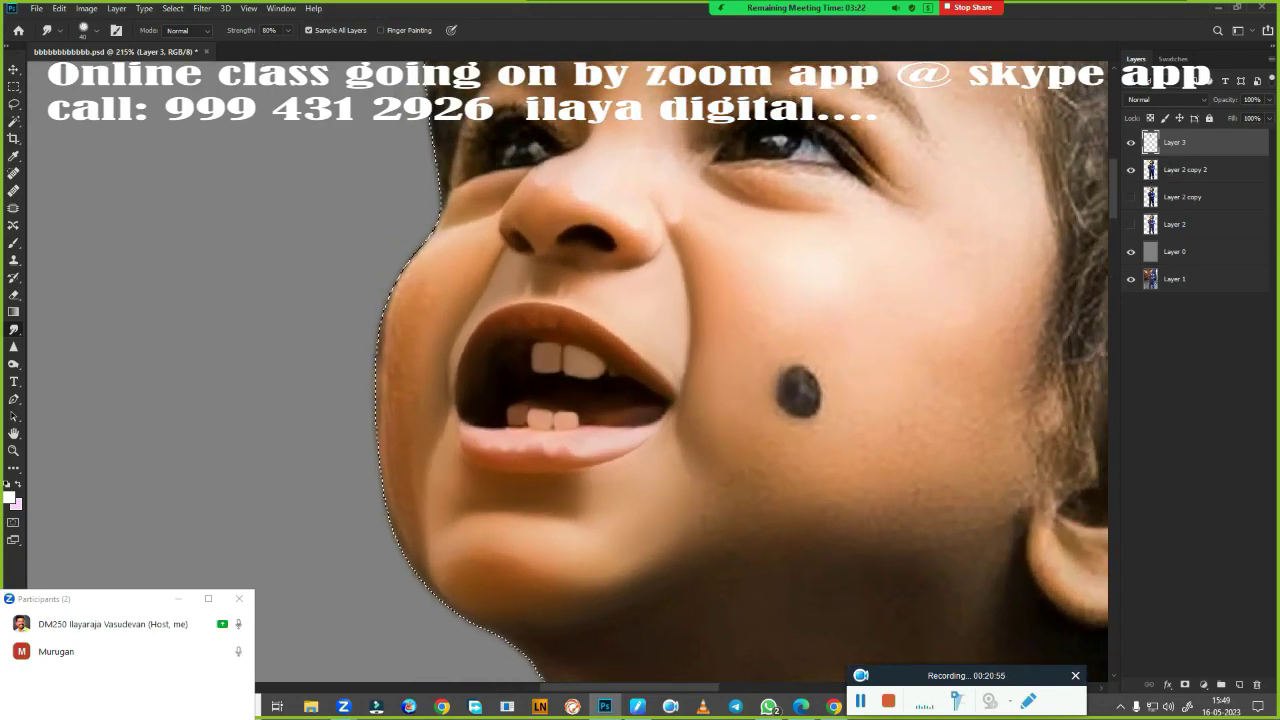
scroll(492, 395, up, 2)
drag(492, 395, 540, 385)
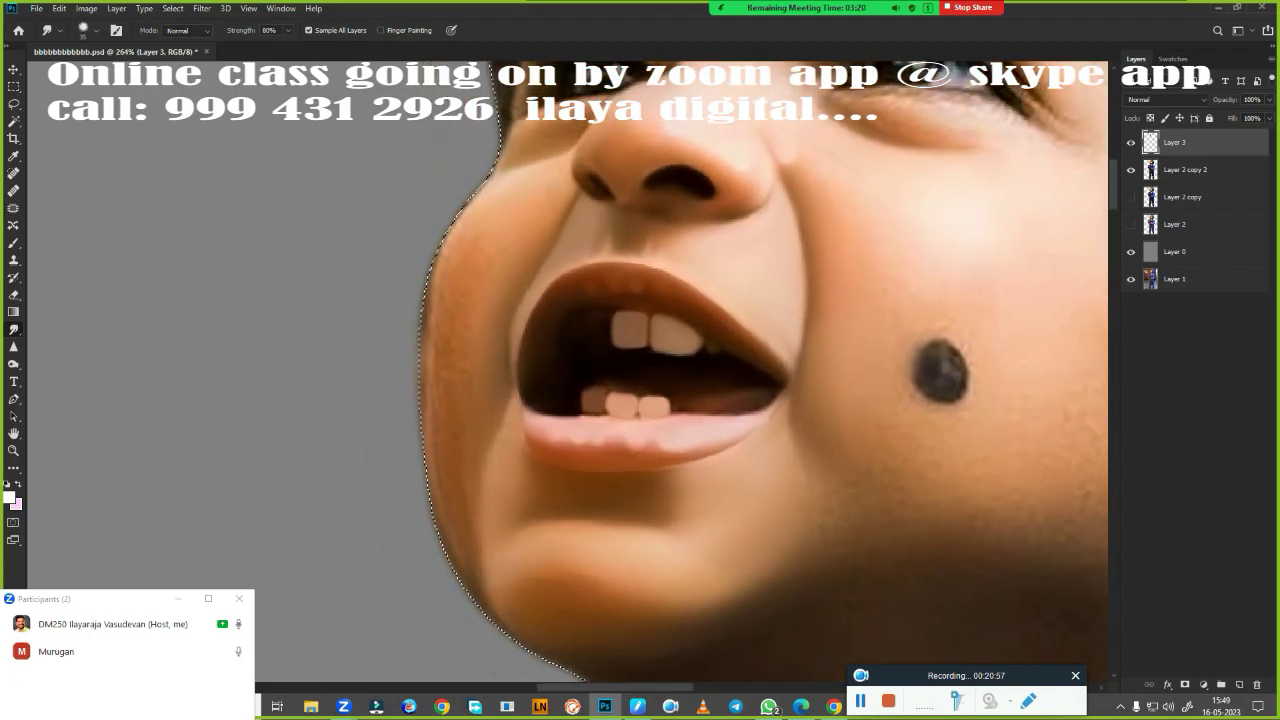
mouse_move(487, 165)
mouse_down()
mouse_move(424, 255)
mouse_move(466, 266)
mouse_up()
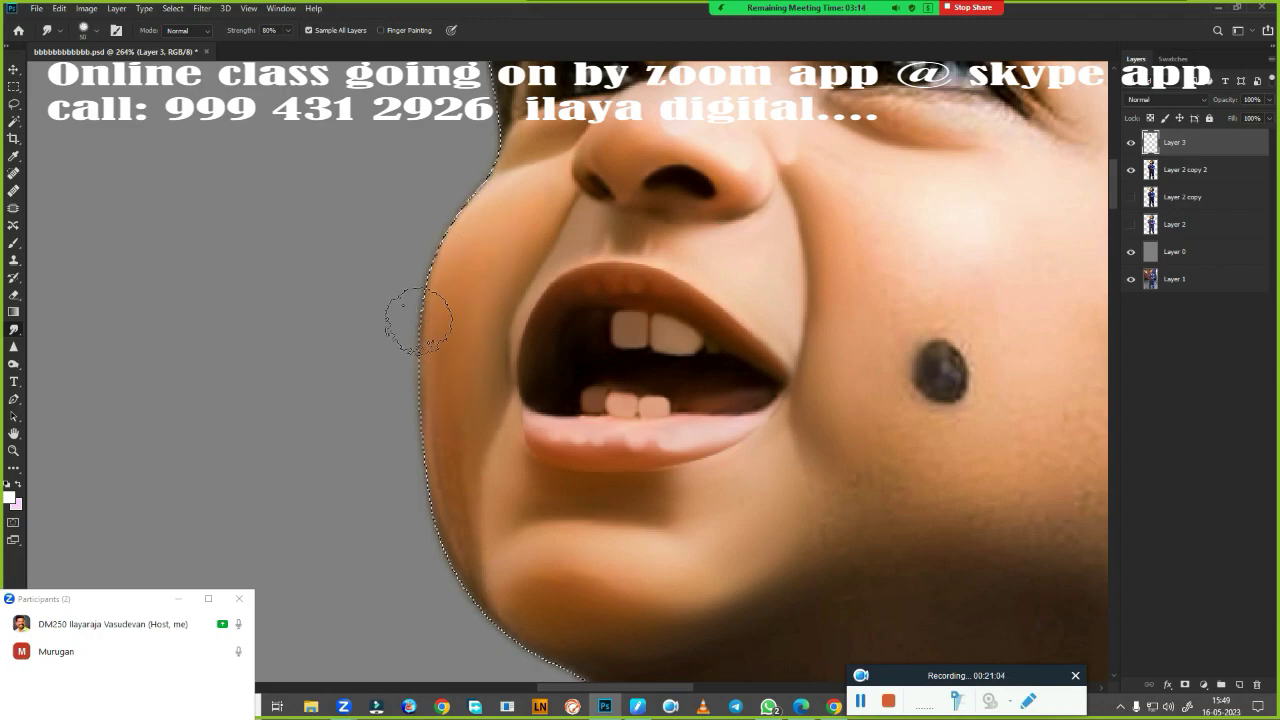
drag(414, 320, 444, 545)
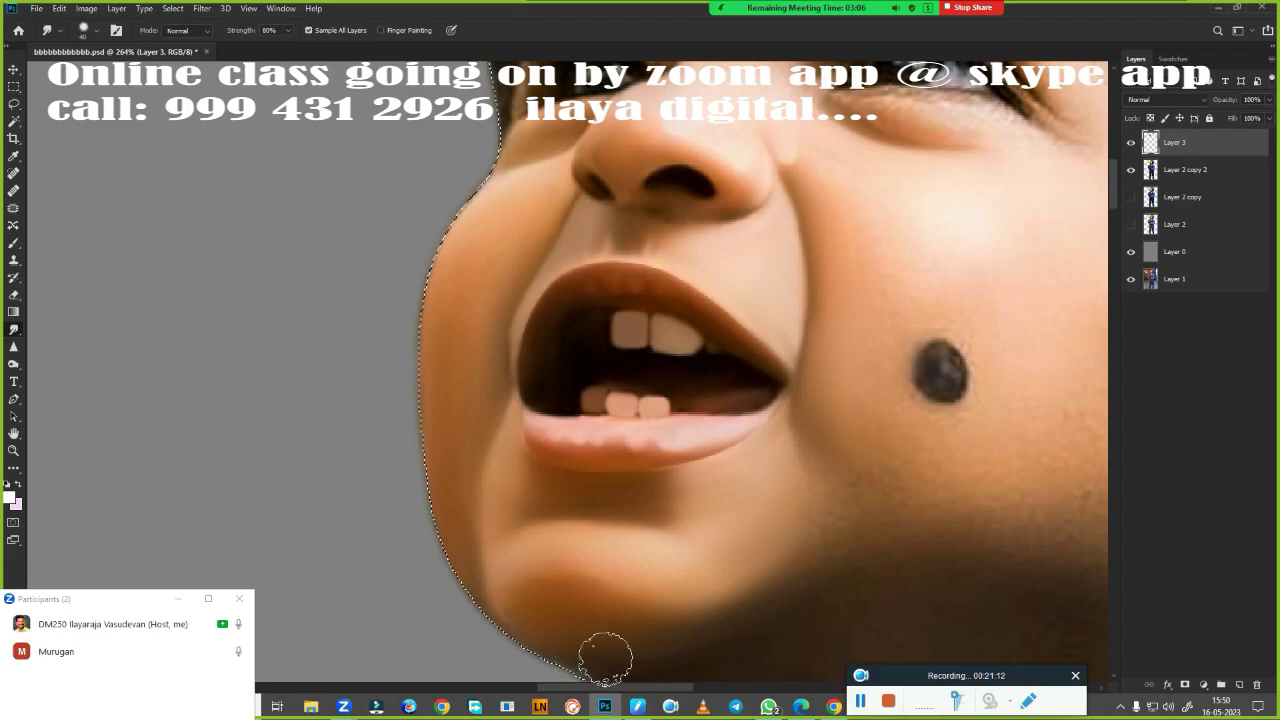
drag(670, 609, 674, 409)
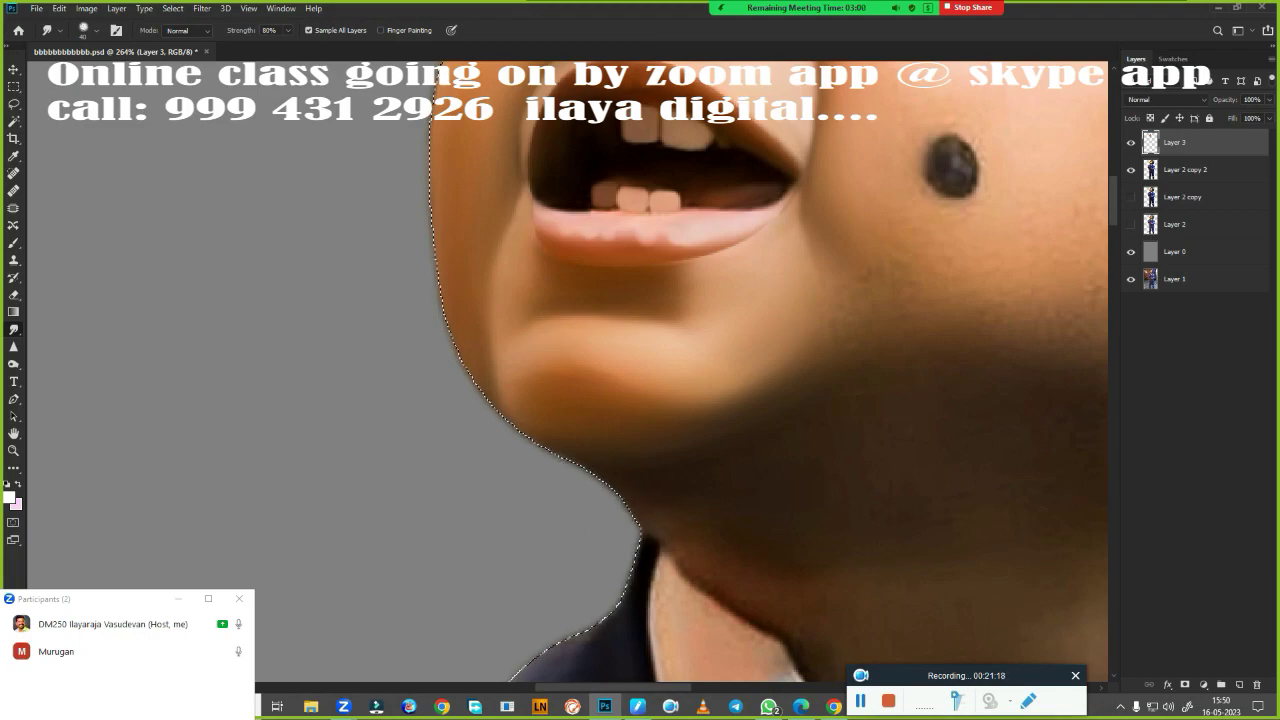
drag(685, 70, 546, 534)
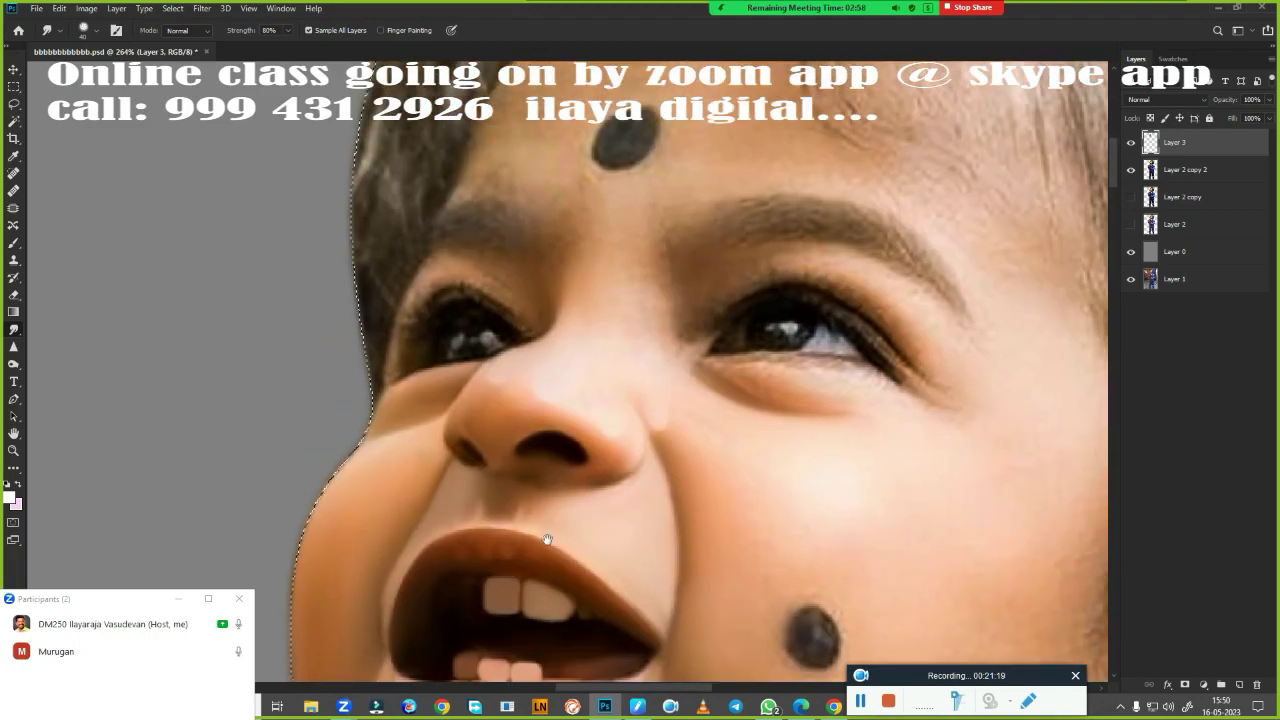
mouse_move(647, 466)
mouse_down()
mouse_move(457, 281)
mouse_move(457, 214)
mouse_up()
Smudge the mottled cheek mole into an evenly dark, round, soft-edged spot
scroll(688, 406, down, 2)
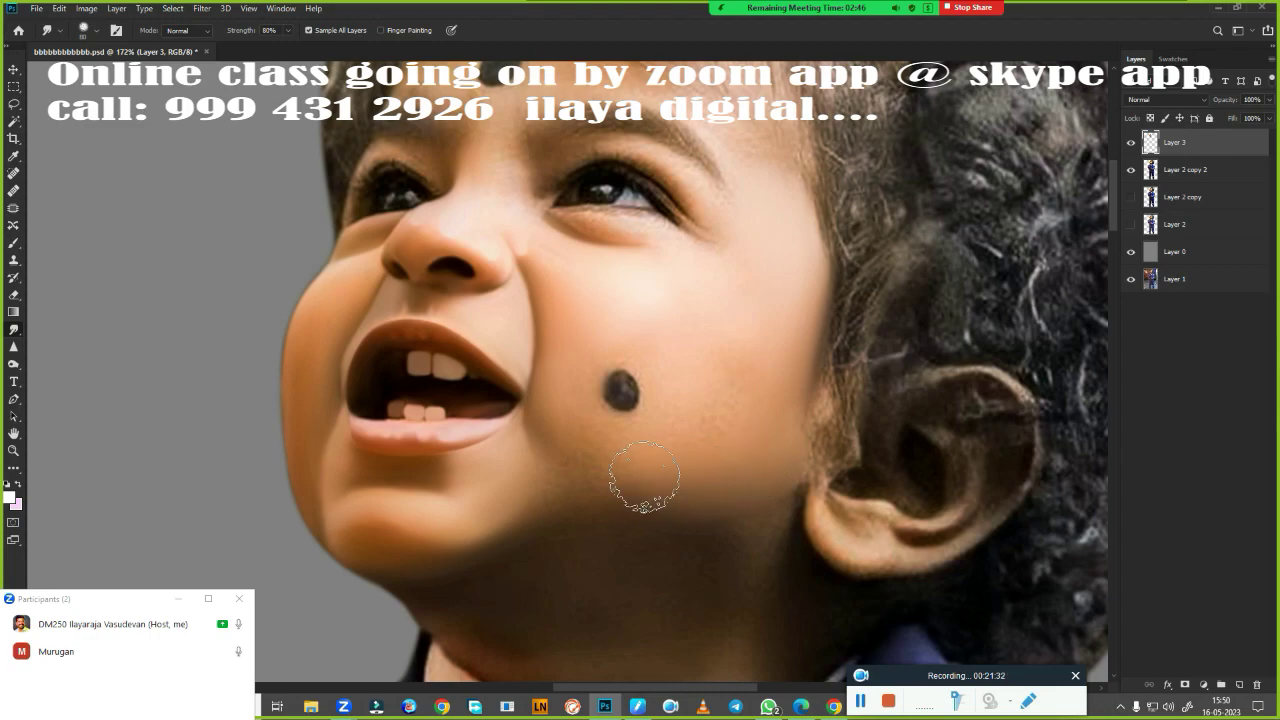
scroll(700, 458, up, 3)
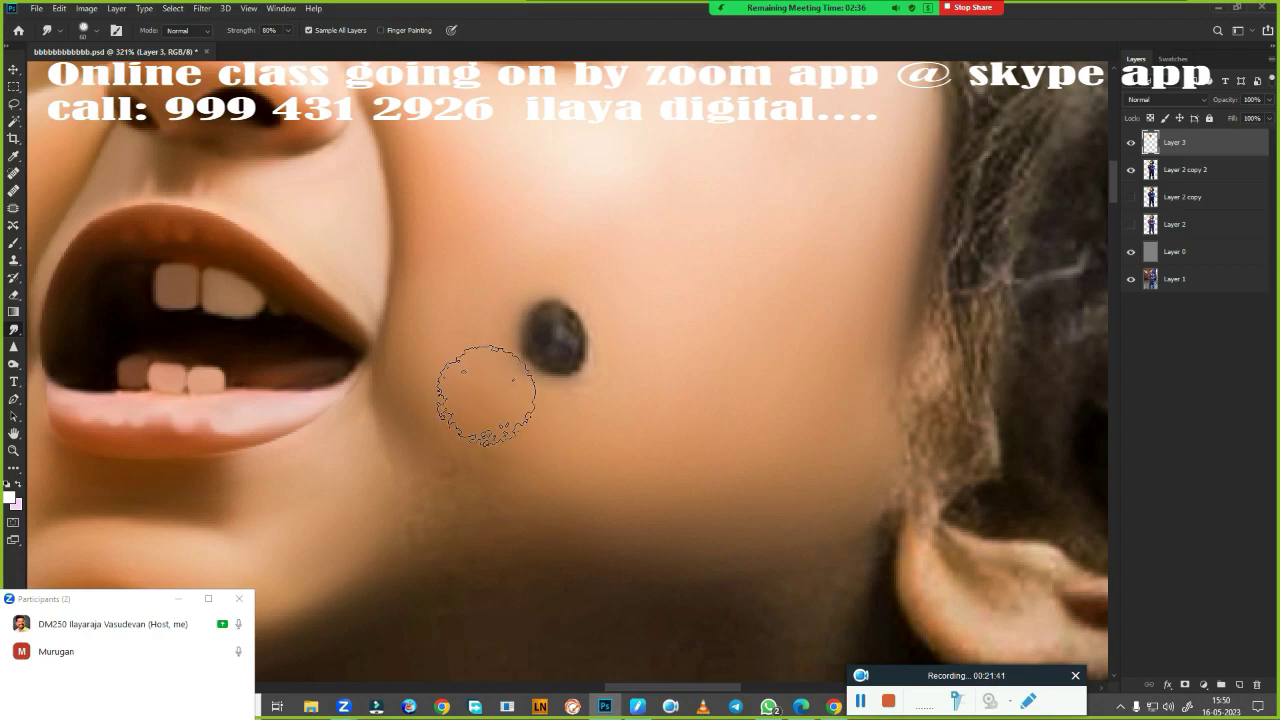
drag(751, 500, 829, 291)
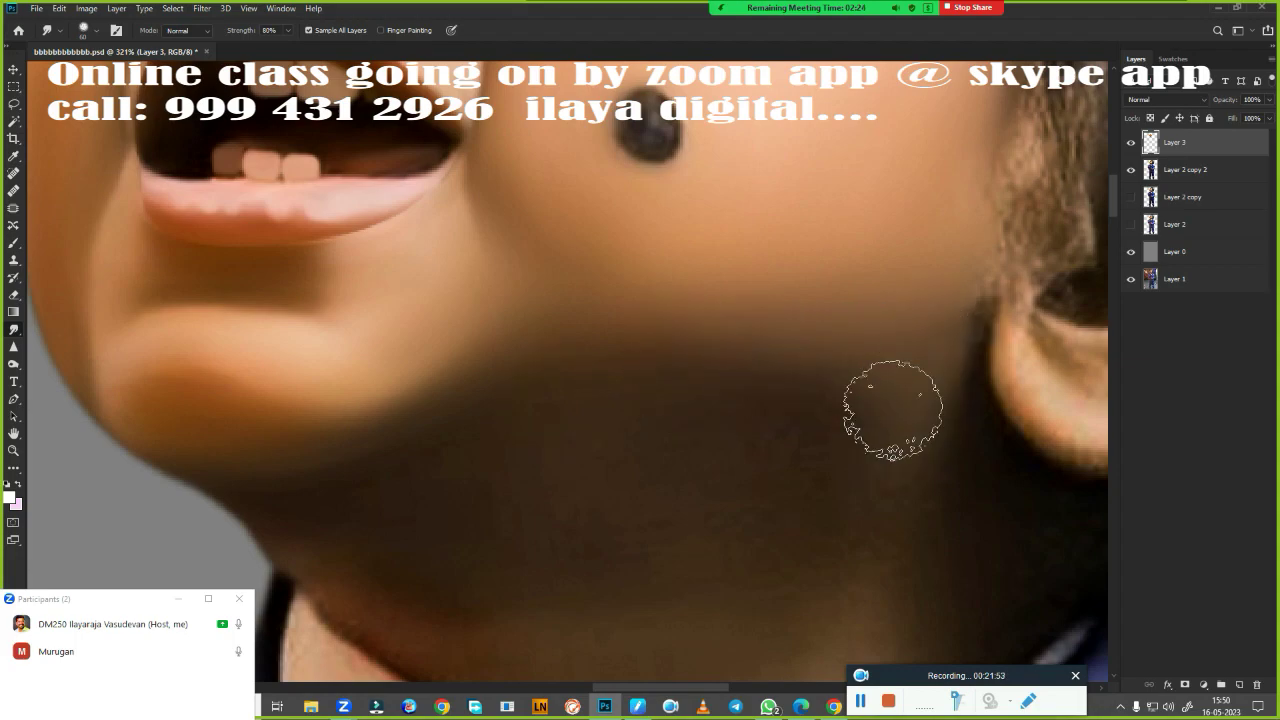
drag(471, 344, 596, 488)
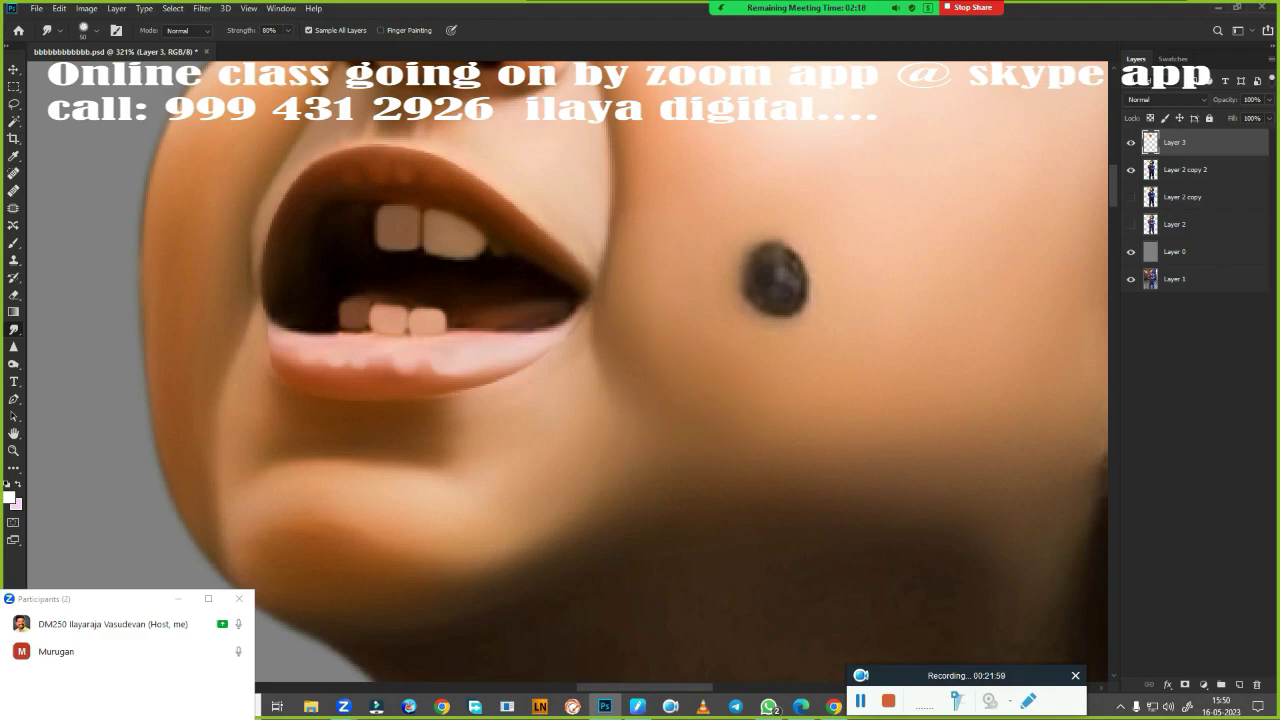
drag(778, 285, 775, 279)
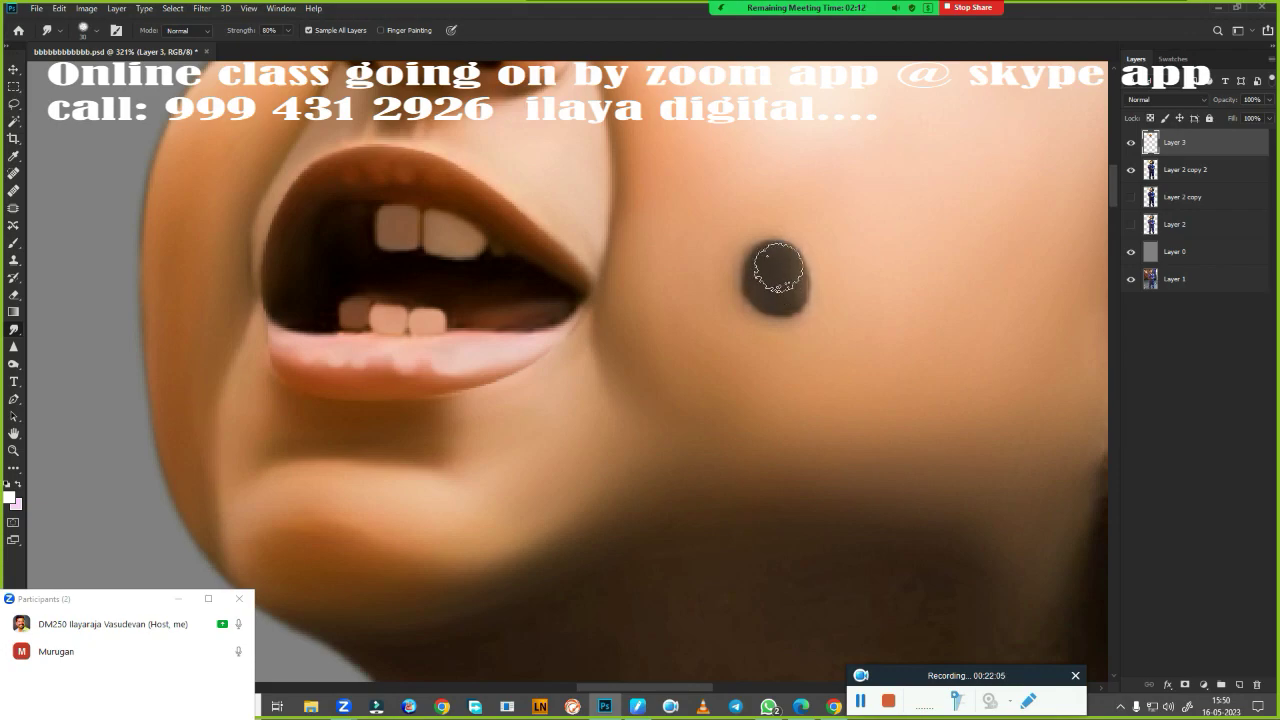
drag(783, 281, 774, 283)
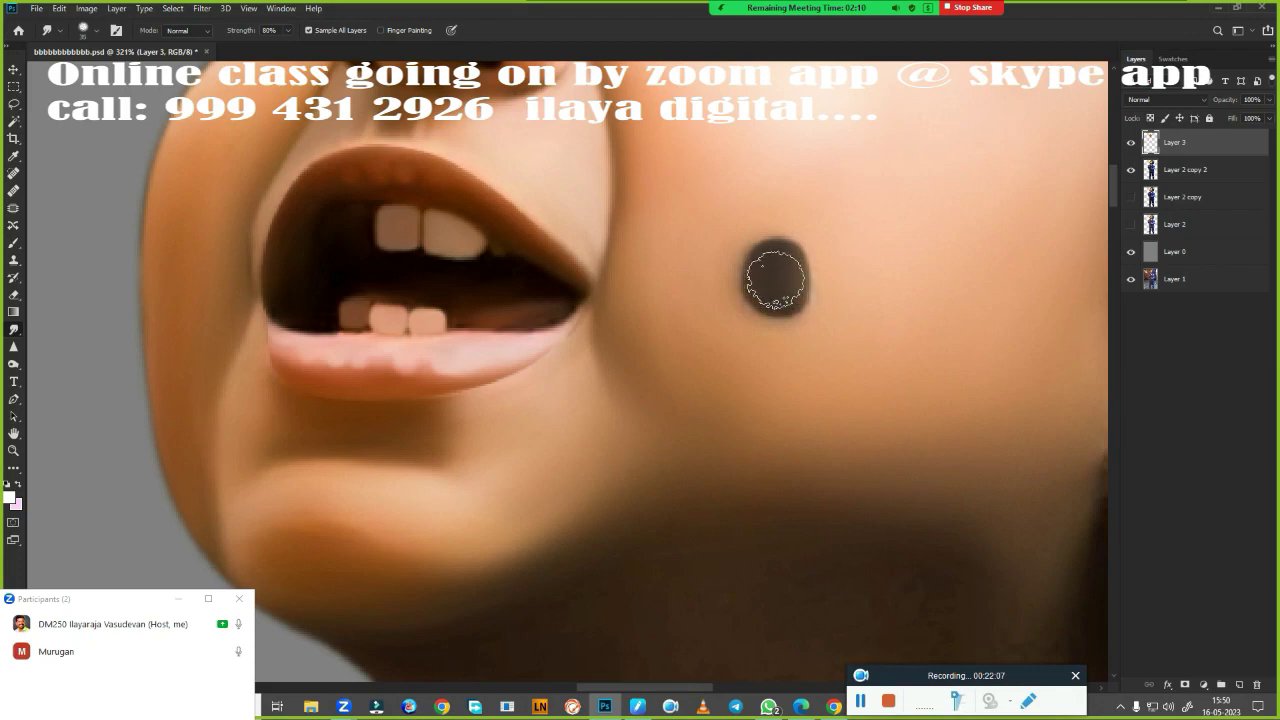
Blend the shading along the jaw edge and smooth and darken the neck above the collar
scroll(797, 486, down, 5)
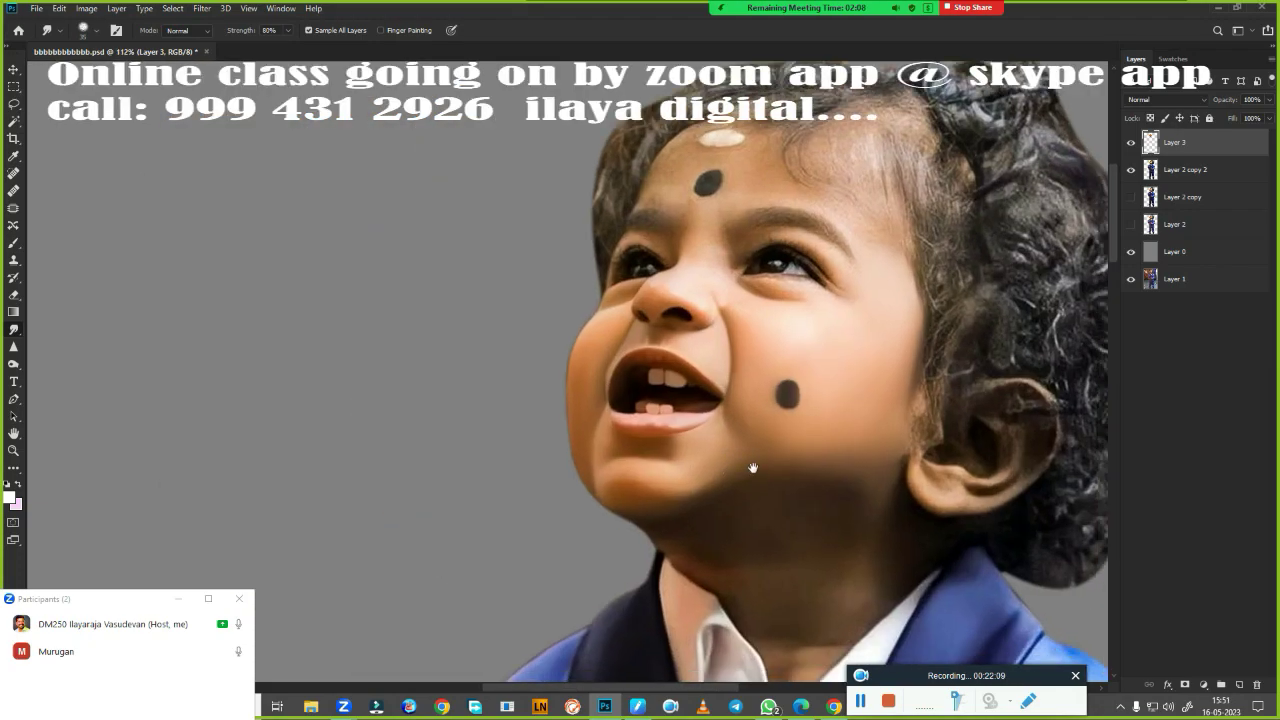
scroll(751, 457, up, 2)
scroll(711, 334, up, 2)
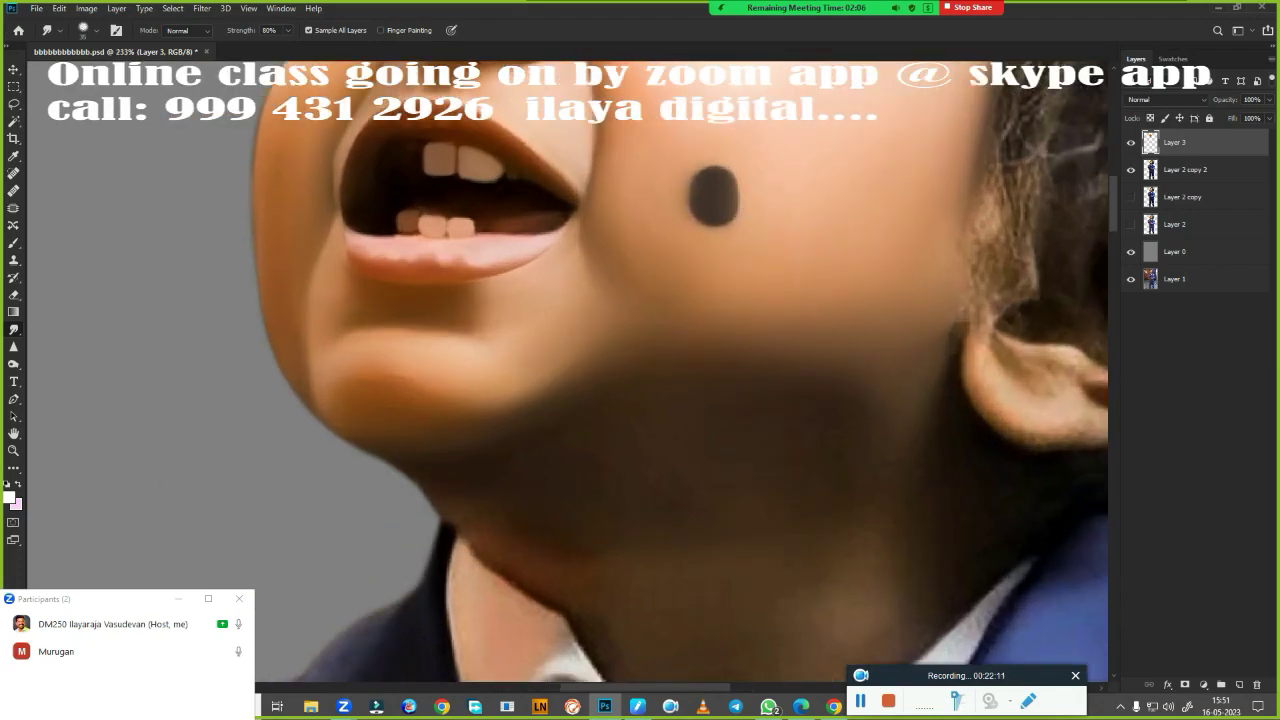
drag(820, 500, 738, 356)
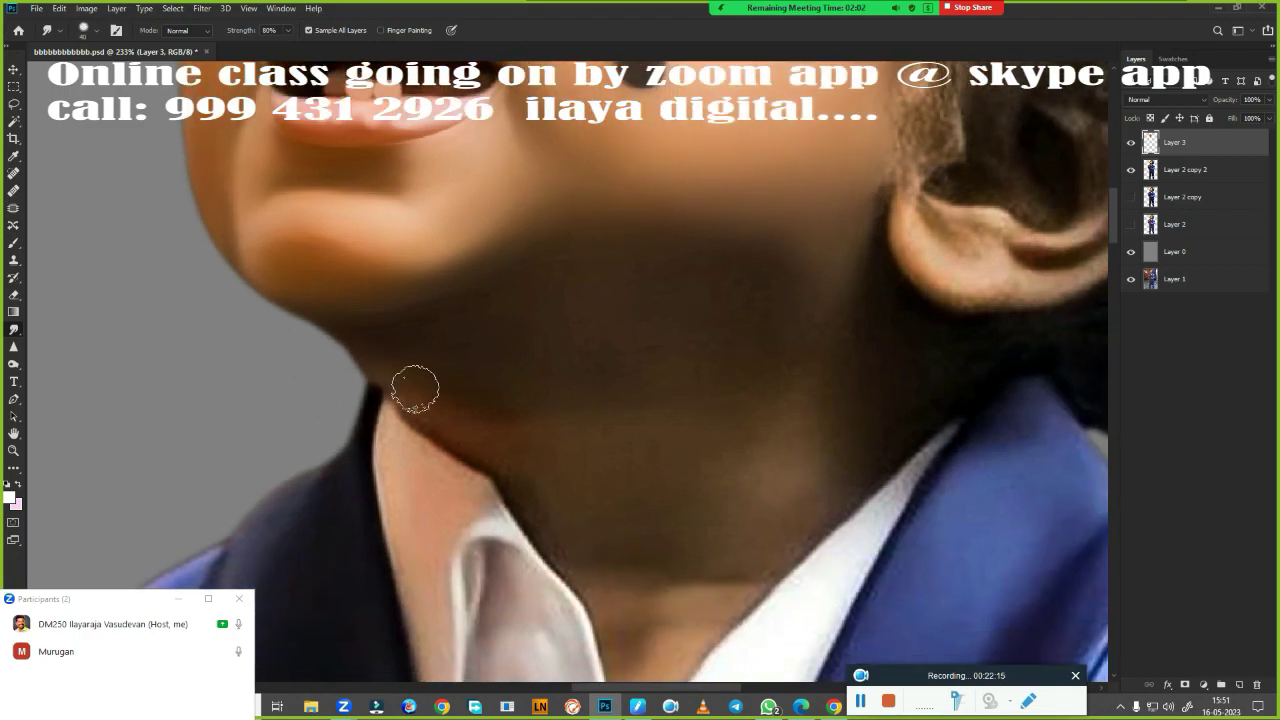
drag(415, 390, 468, 433)
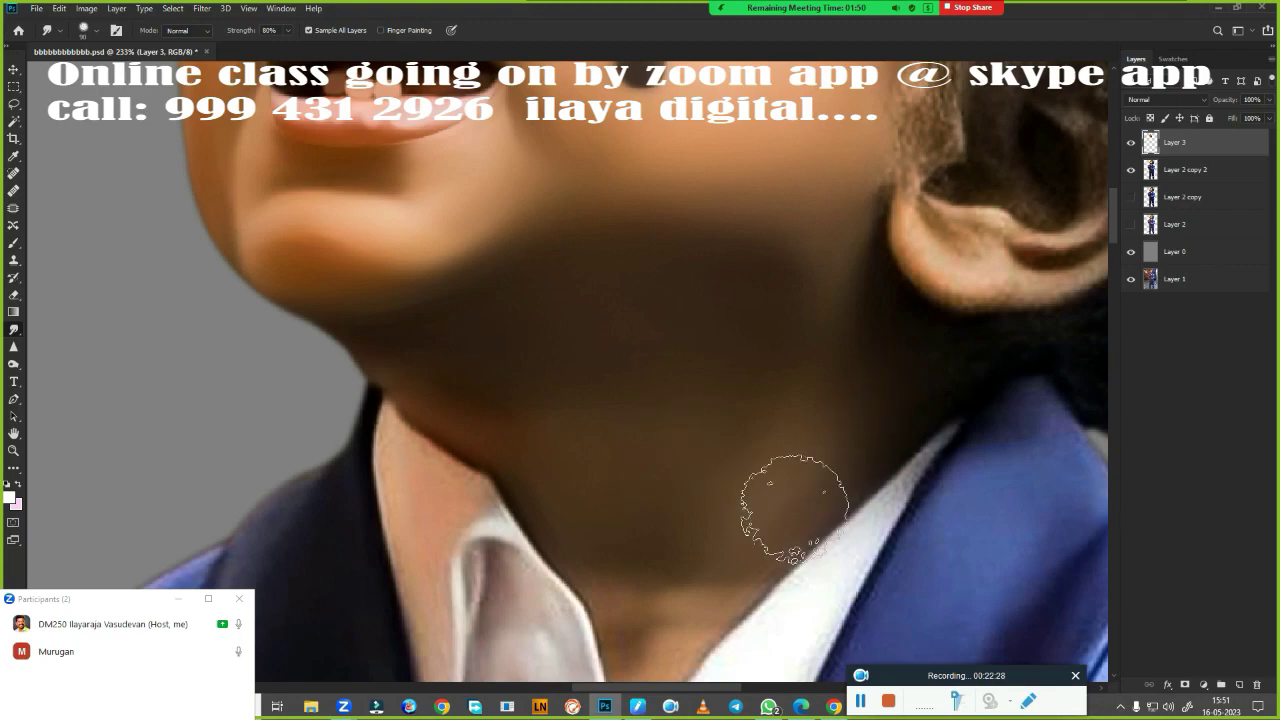
drag(836, 494, 891, 274)
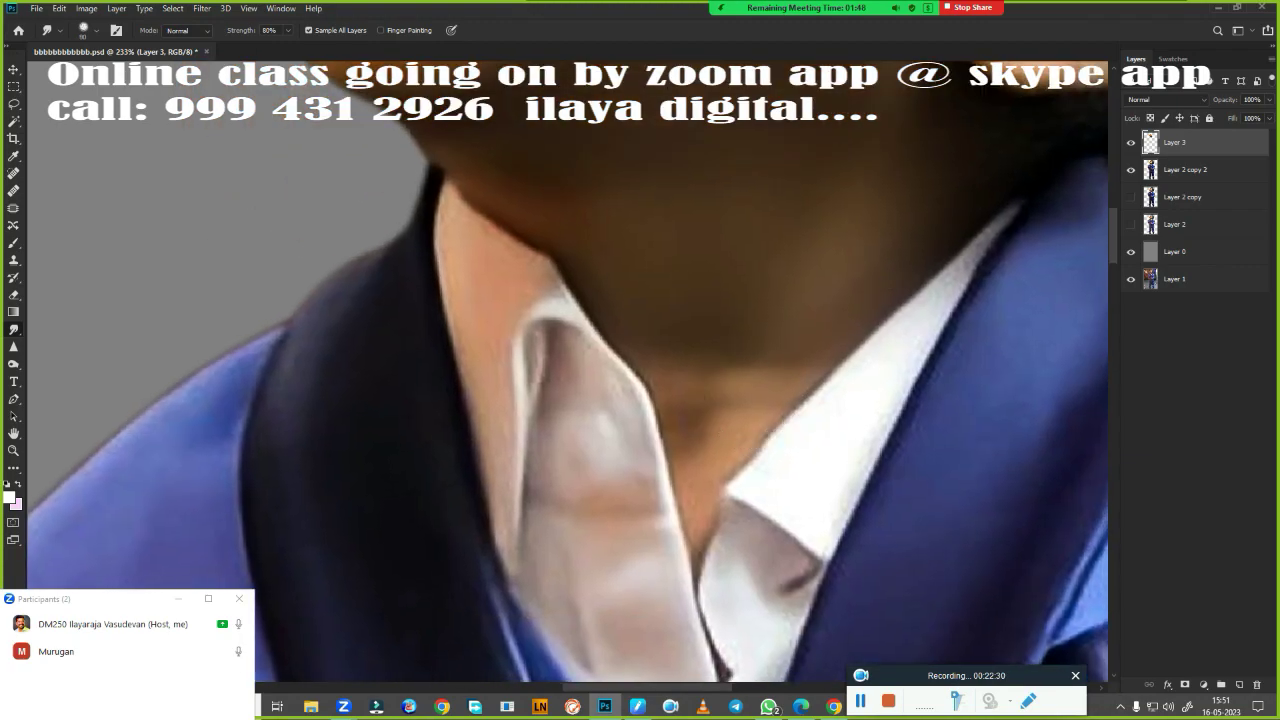
mouse_move(646, 326)
mouse_down()
mouse_move(686, 371)
mouse_move(794, 354)
mouse_move(716, 440)
mouse_move(696, 530)
mouse_up()
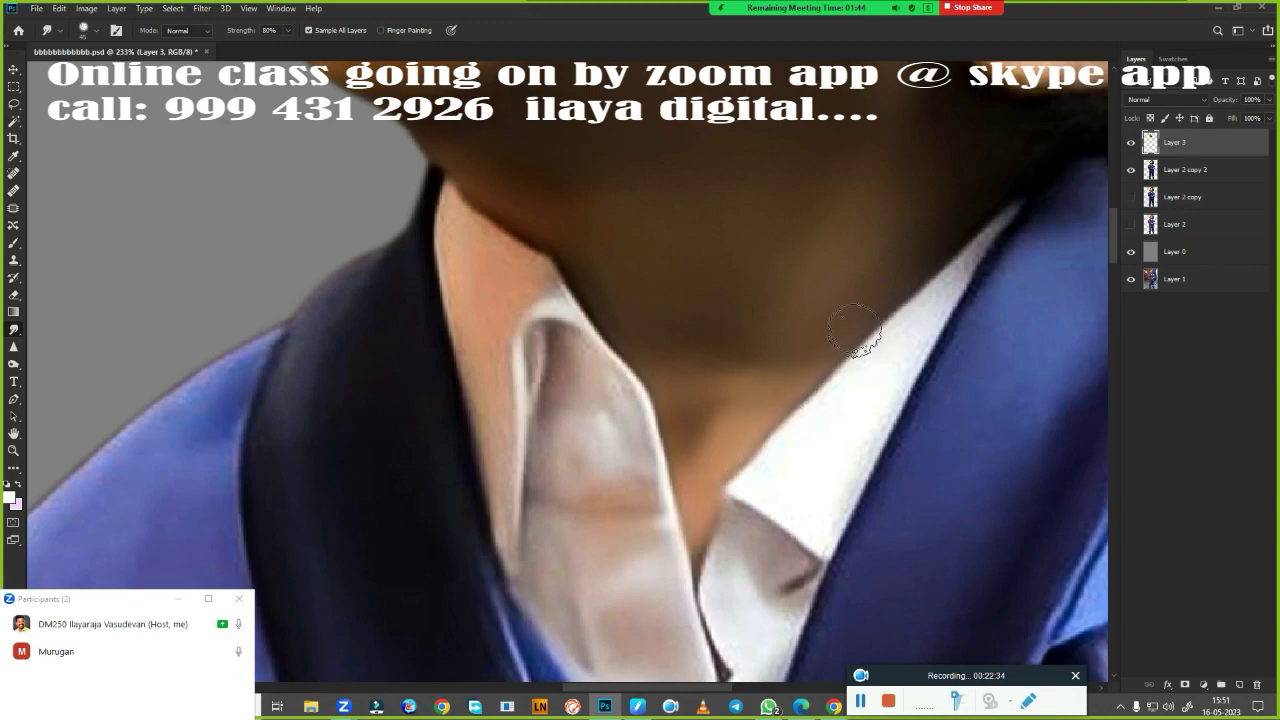
drag(654, 290, 658, 536)
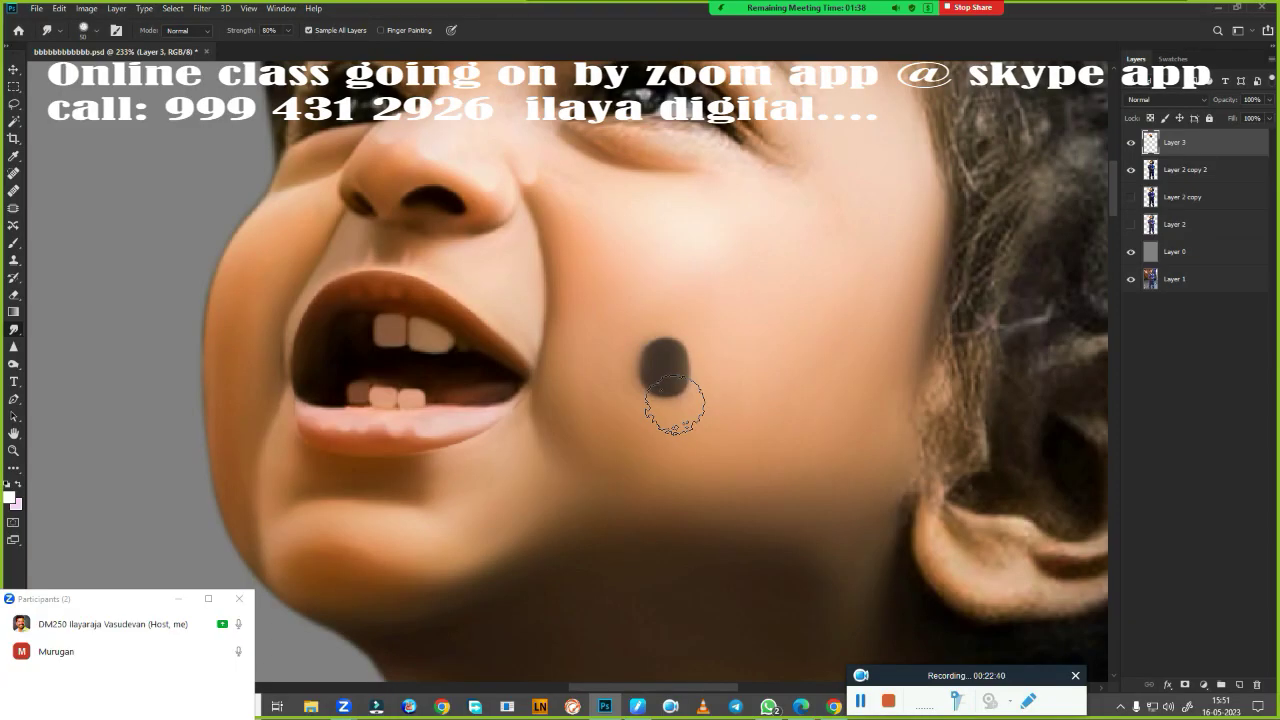
Smudge the skin below the eye smooth
scroll(694, 415, down, 5)
scroll(674, 394, up, 2)
scroll(674, 400, up, 1)
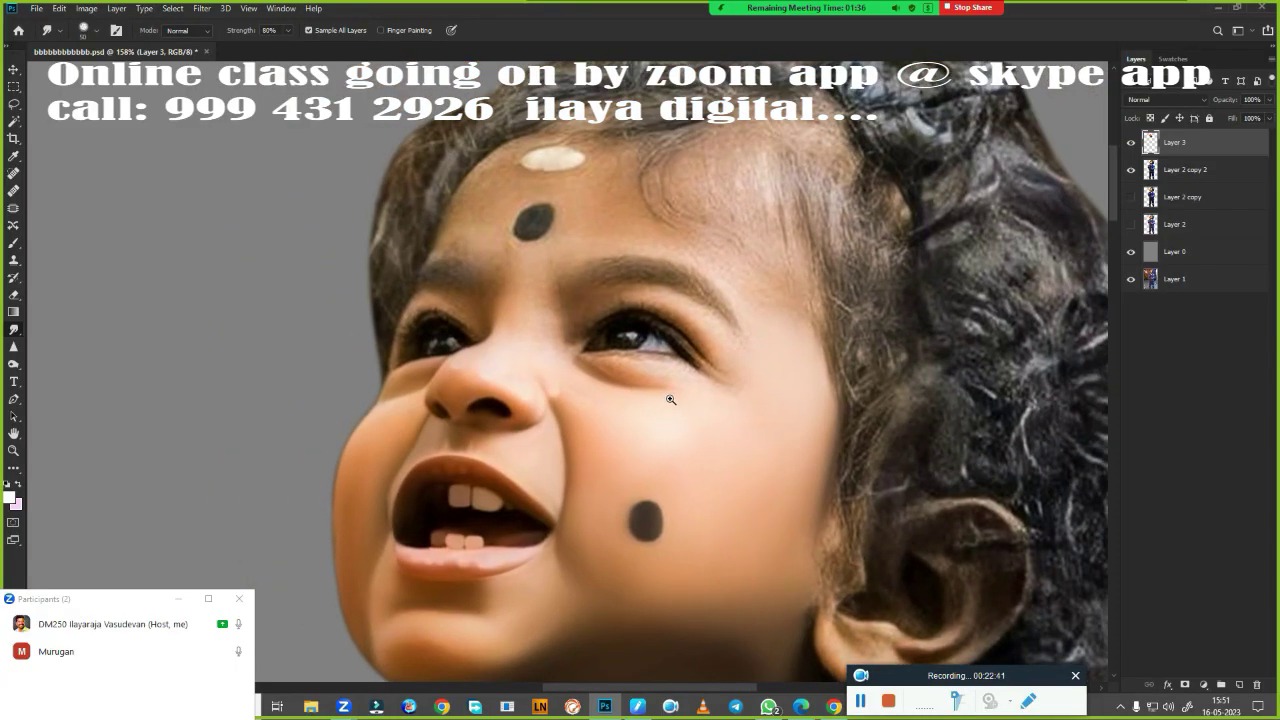
scroll(708, 416, up, 2)
scroll(708, 416, down, 2)
scroll(578, 433, up, 2)
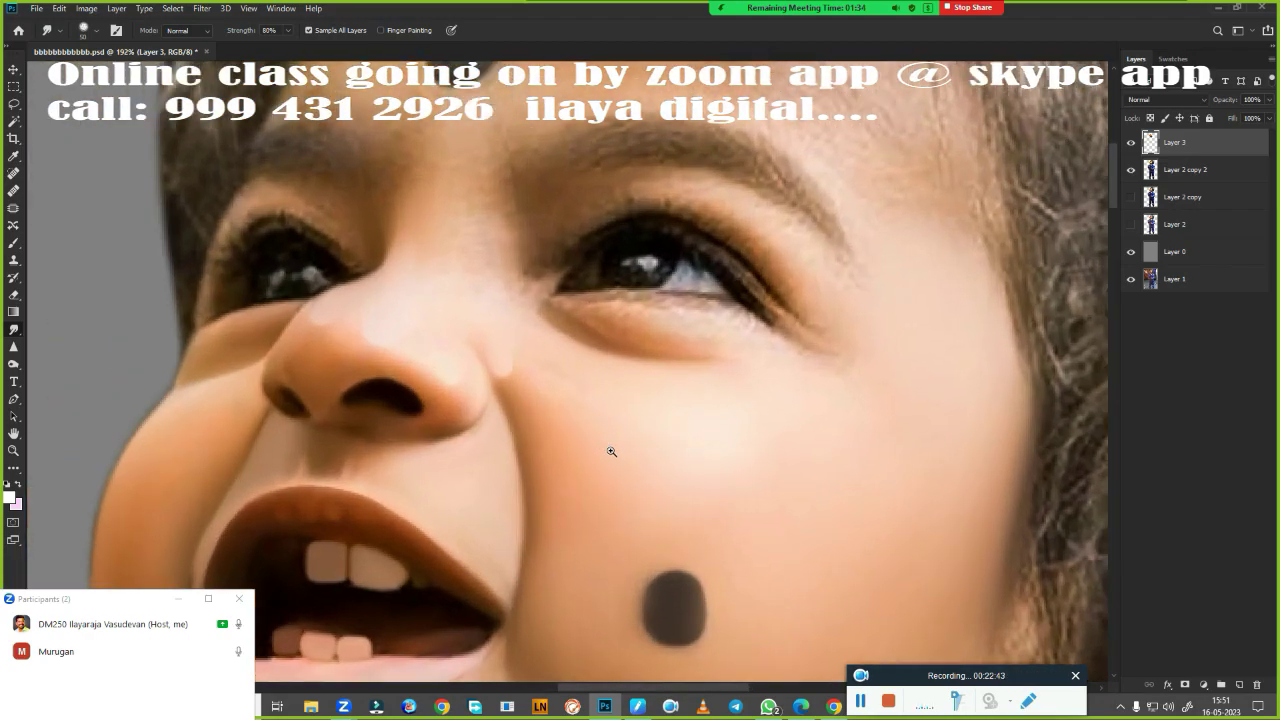
scroll(609, 449, up, 2)
drag(720, 437, 776, 268)
scroll(785, 290, down, 1)
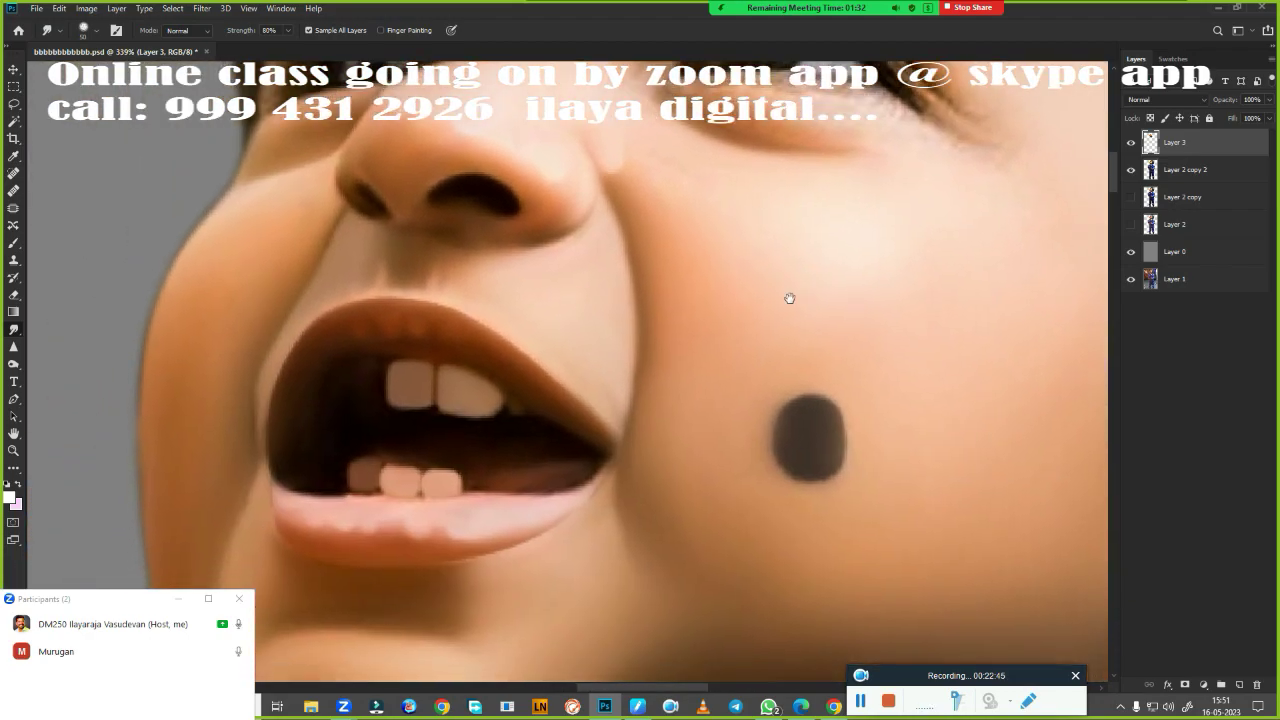
scroll(760, 295, down, 2)
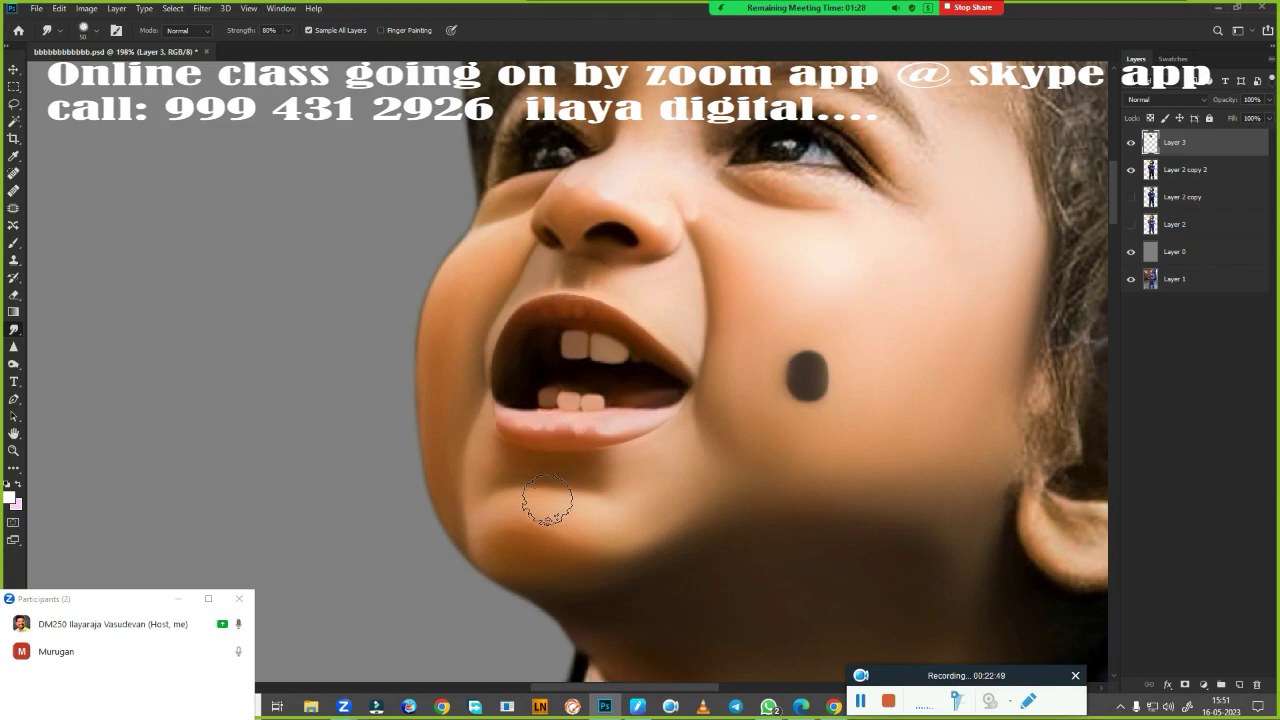
scroll(623, 380, down, 2)
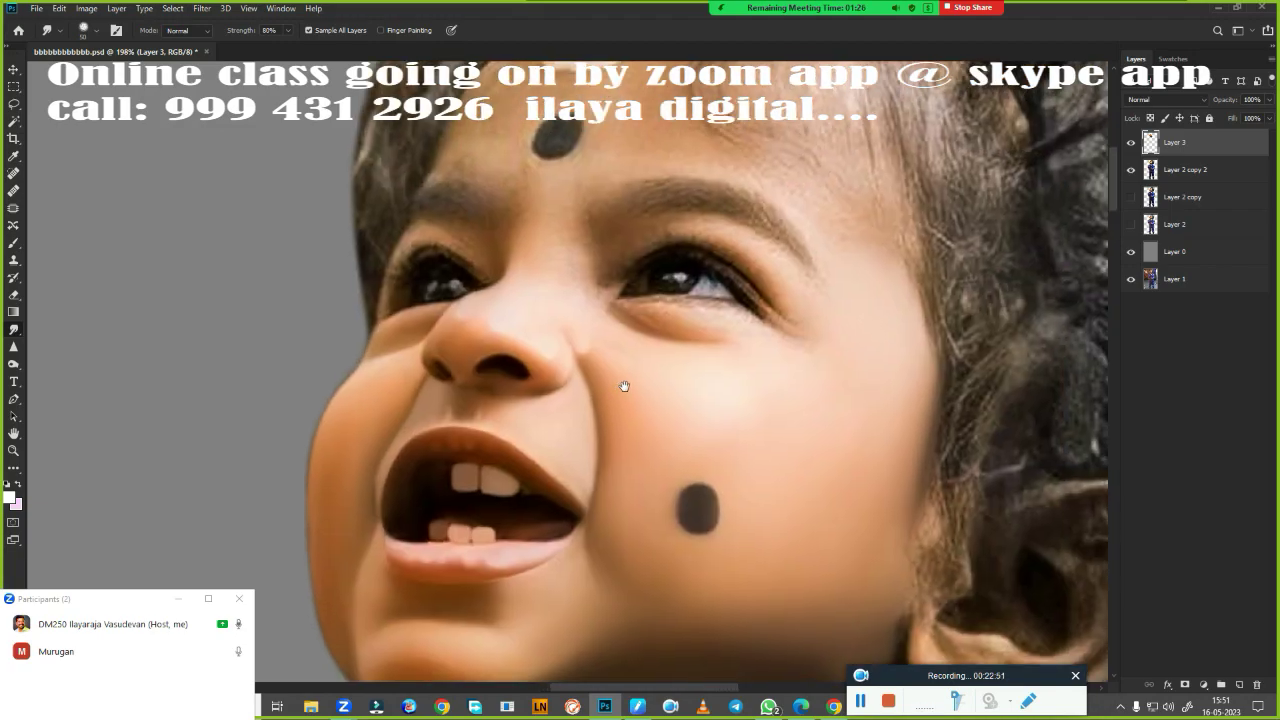
scroll(717, 471, up, 2)
scroll(687, 445, up, 2)
scroll(687, 445, up, 3)
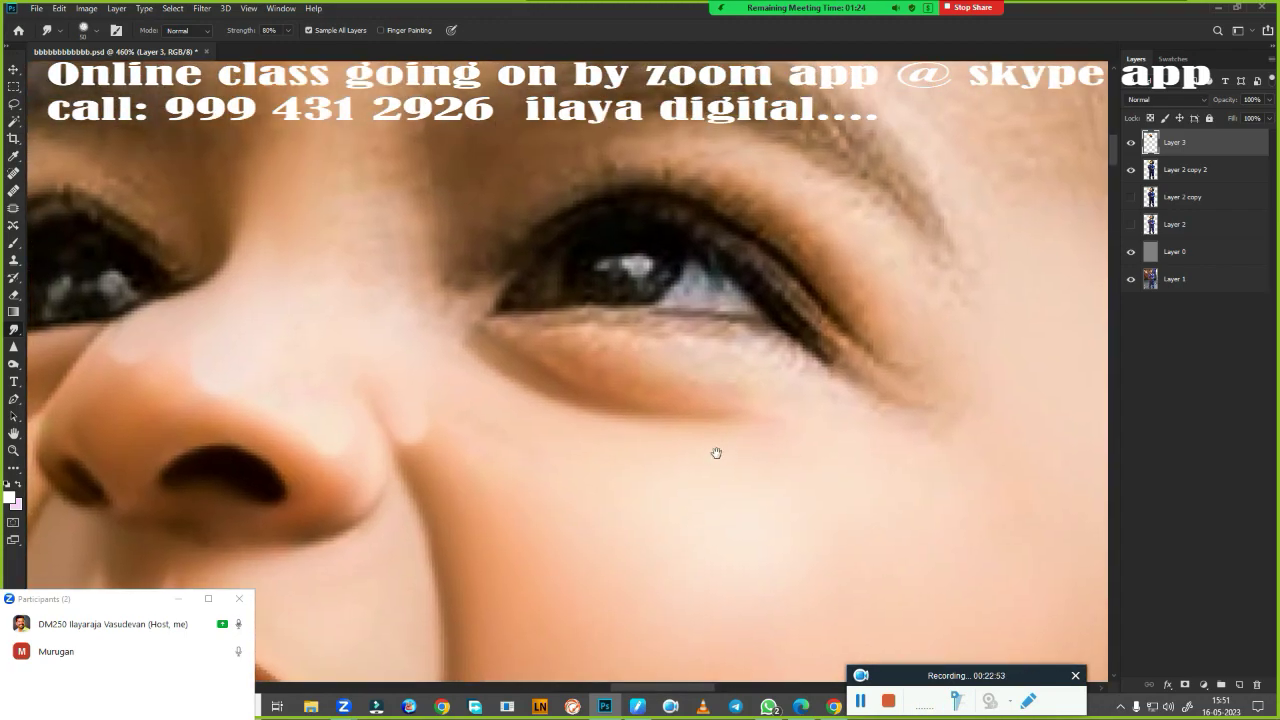
scroll(714, 451, up, 1)
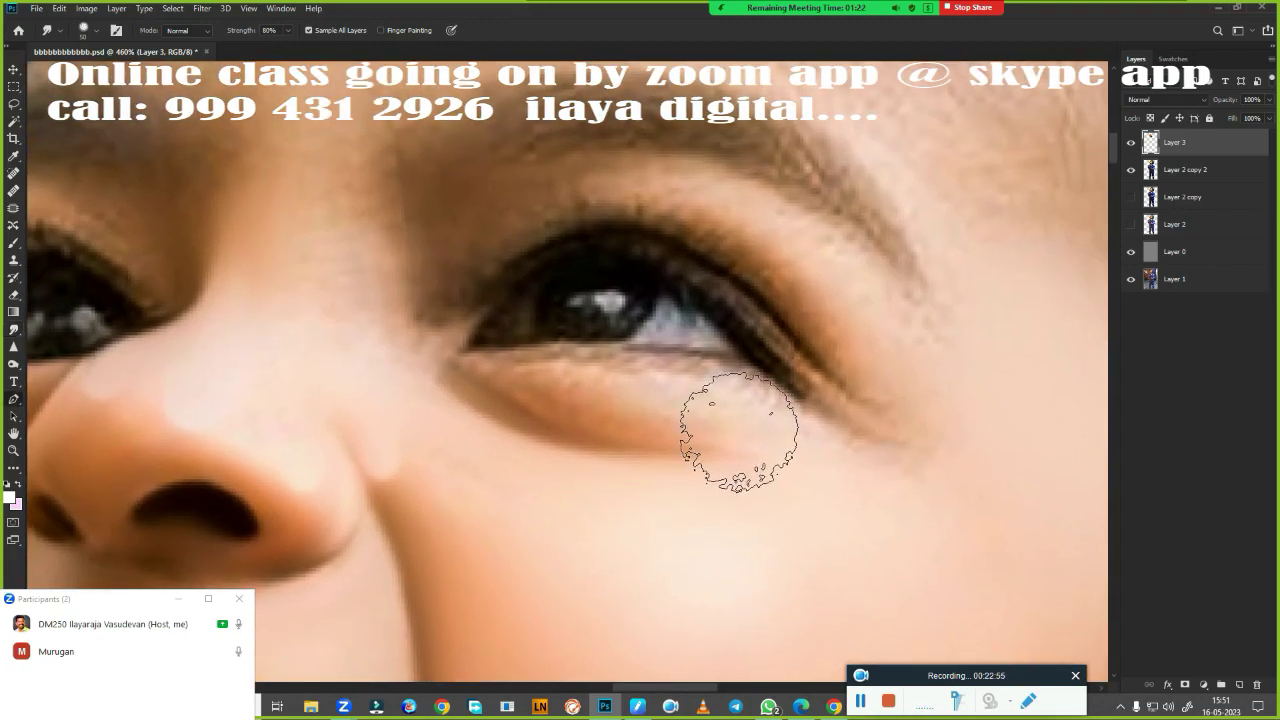
Switch to the Pen tool to start a curved outline at the inner eyebrow
key(p)
scroll(714, 434, down, 2)
scroll(657, 477, up, 2)
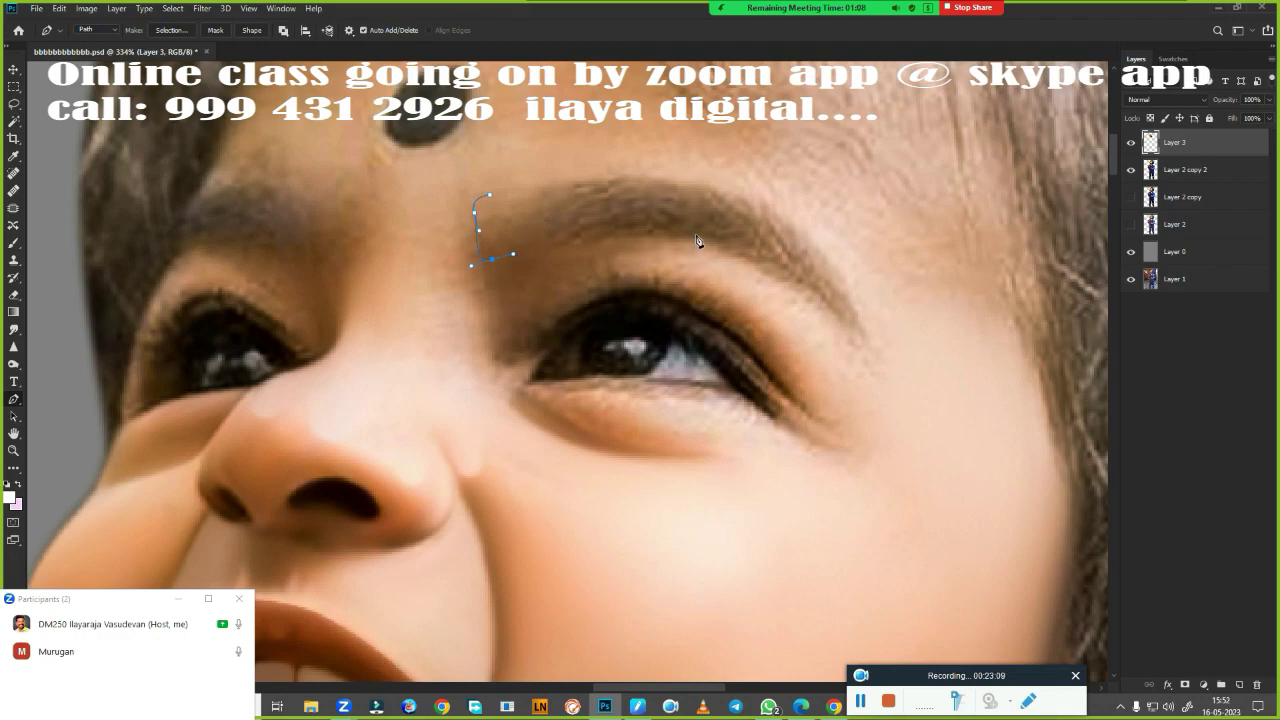
Place Pen anchors along the eyebrow and curve the path around the outer eye corner
click(760, 259)
drag(872, 377, 871, 379)
drag(747, 357, 750, 354)
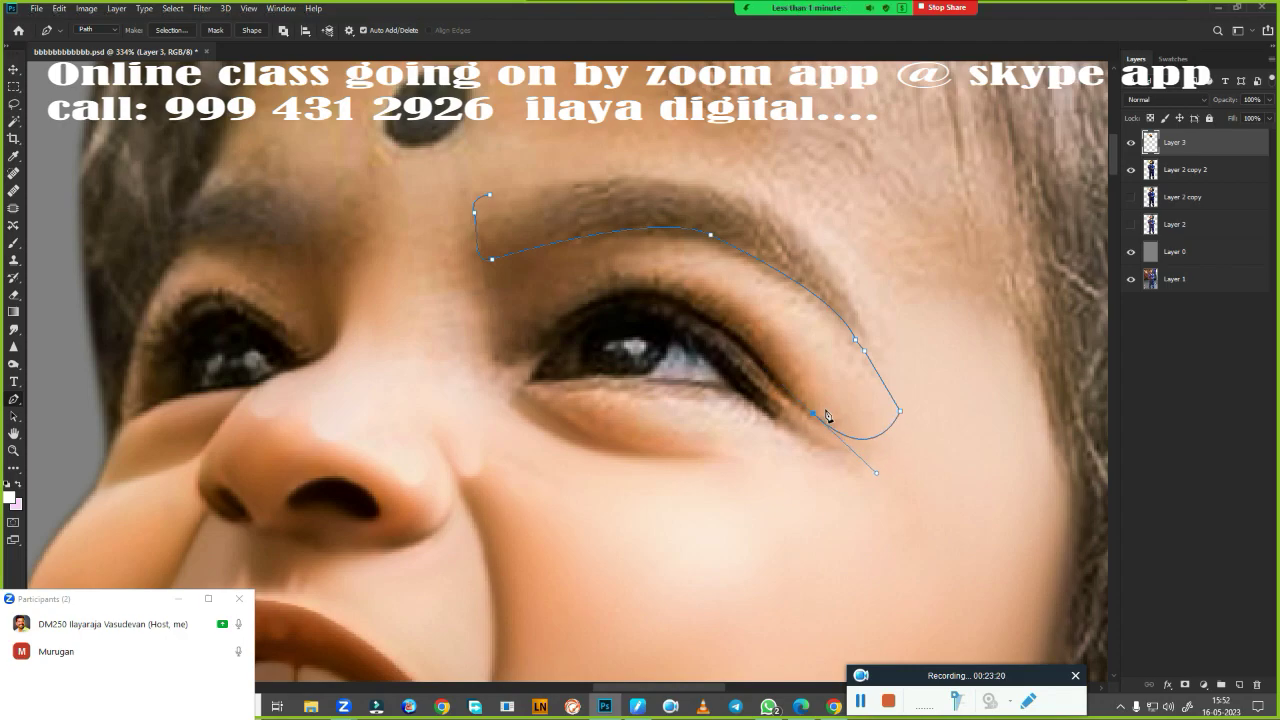
scroll(657, 471, up, 5)
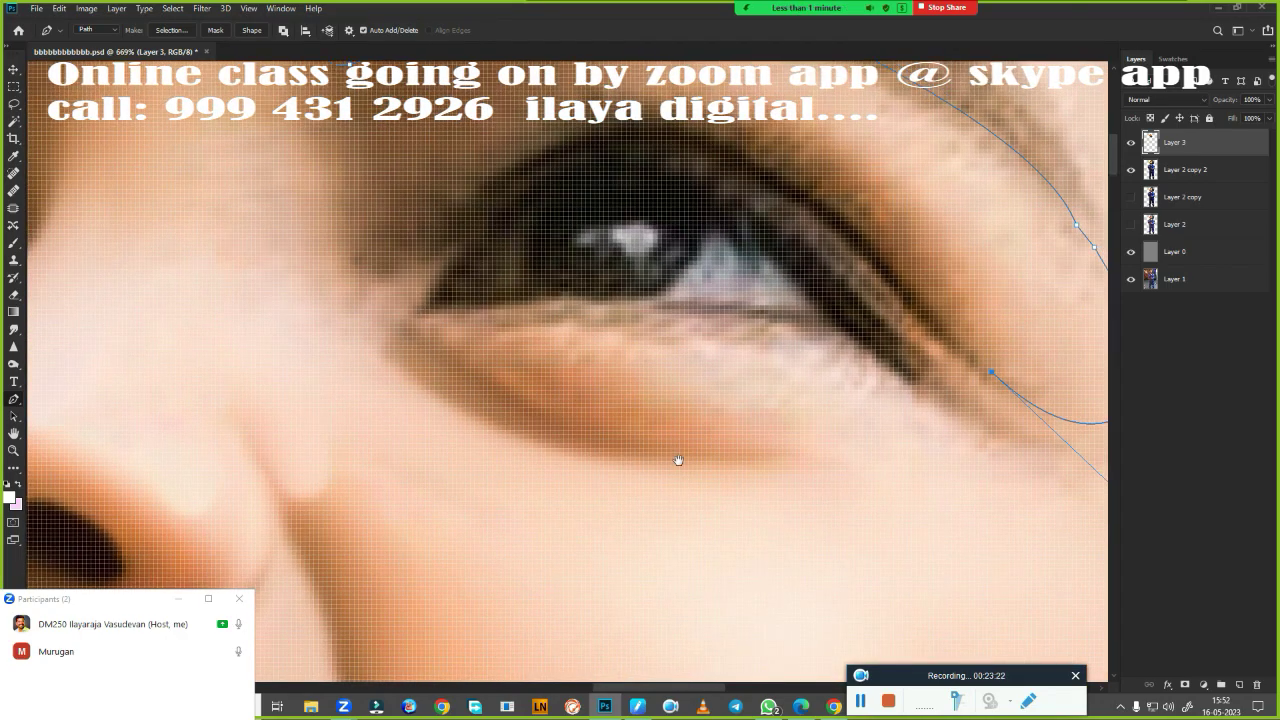
scroll(657, 557, down, 2)
scroll(655, 521, down, 2)
scroll(686, 491, down, 1)
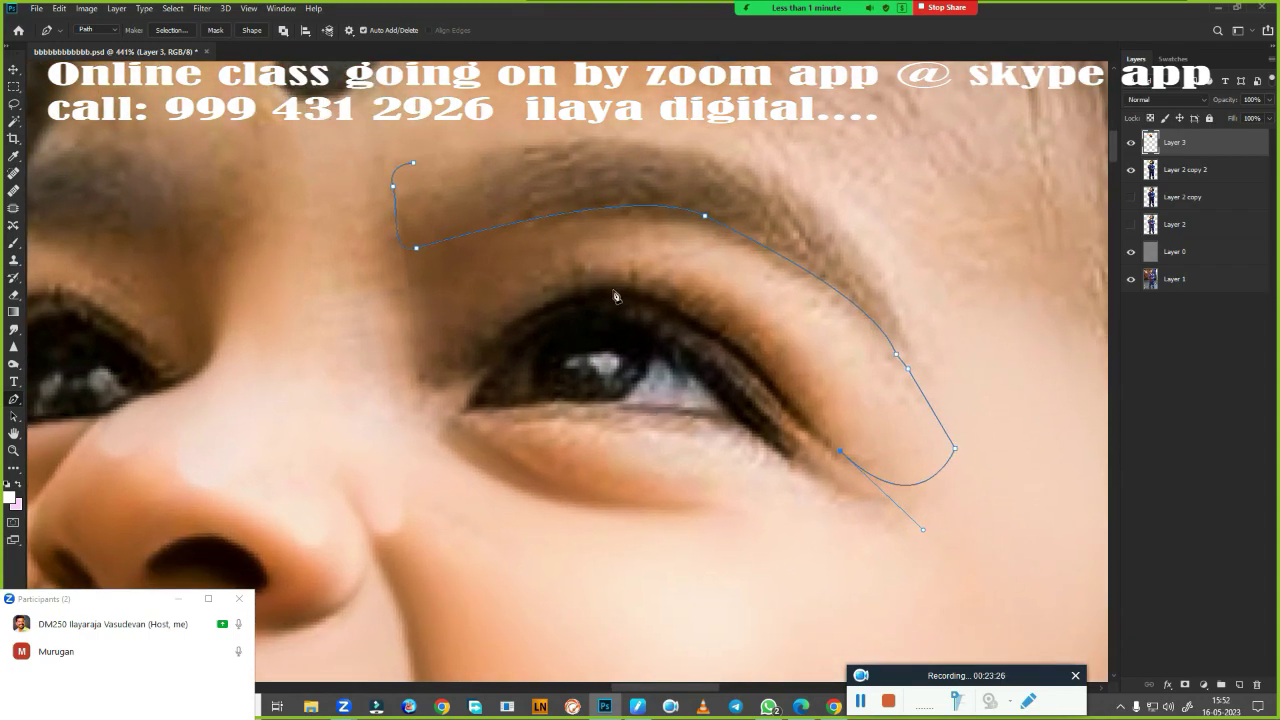
Continue the path along the upper eyelid, redoing a misplaced anchor, back toward the eyebrow start
drag(600, 291, 521, 301)
key(ctrl+z)
scroll(718, 430, up, 3)
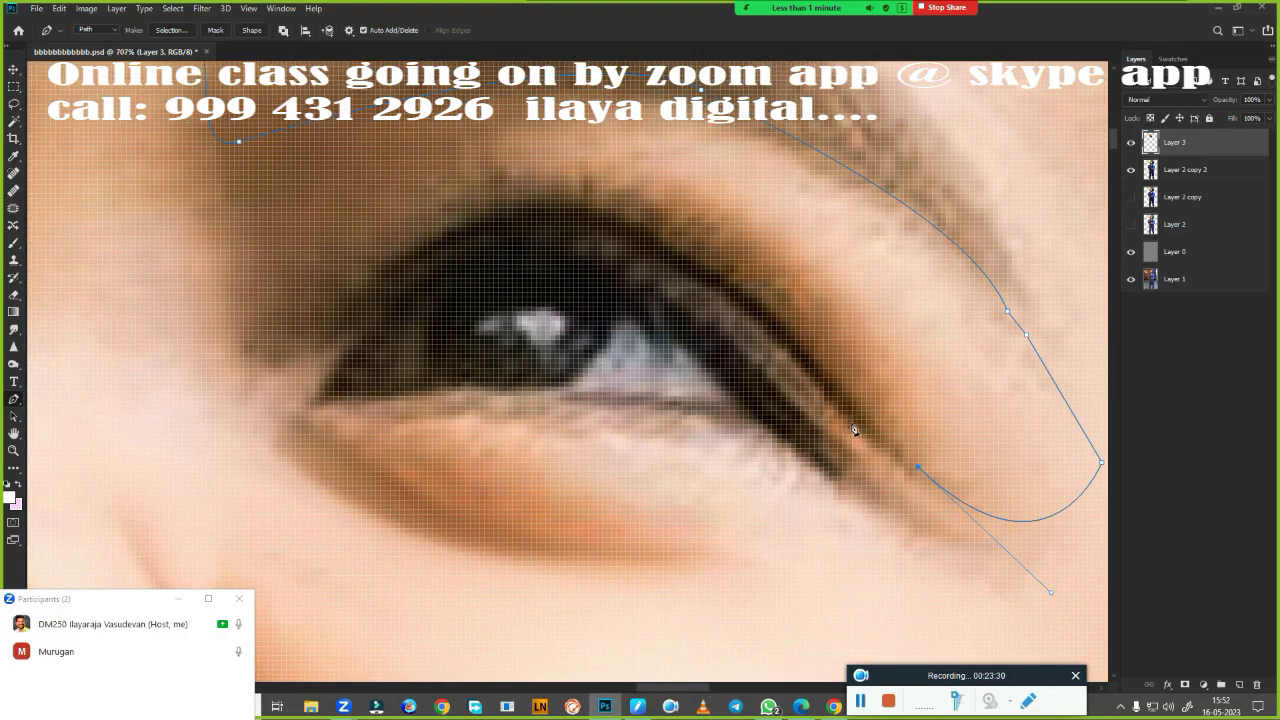
scroll(784, 432, down, 1)
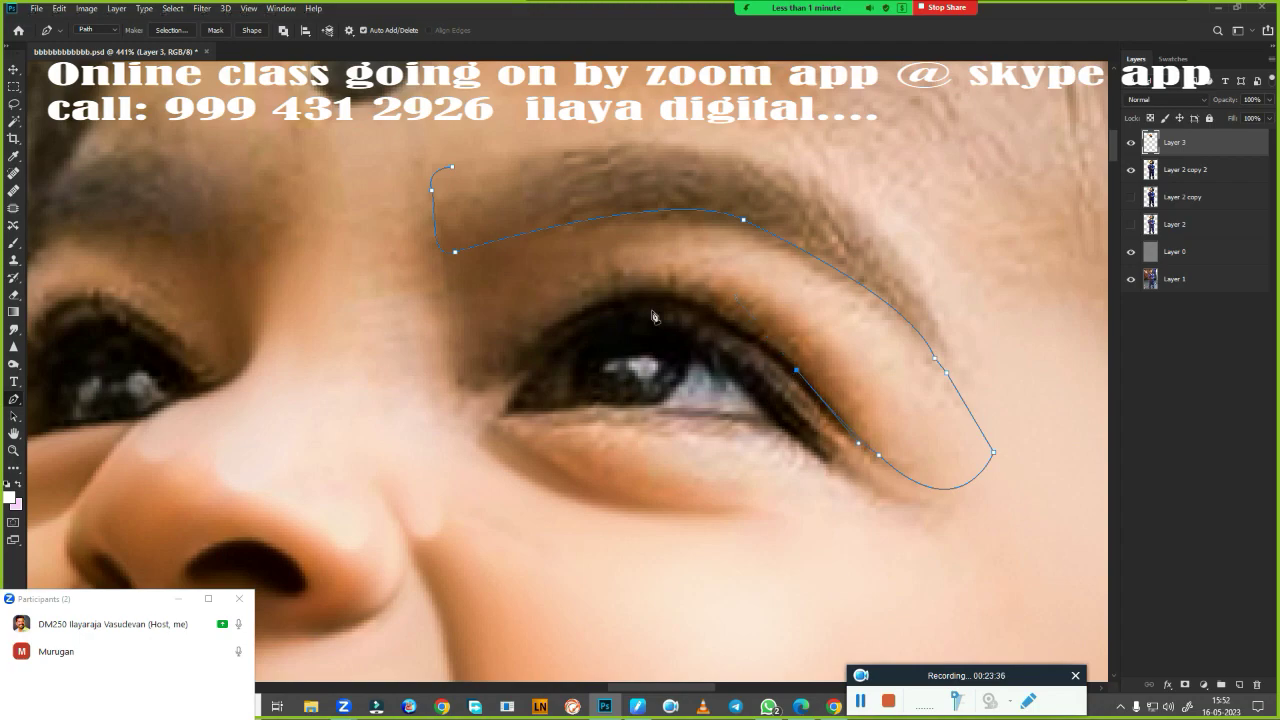
drag(605, 298, 511, 333)
alt+click(505, 377)
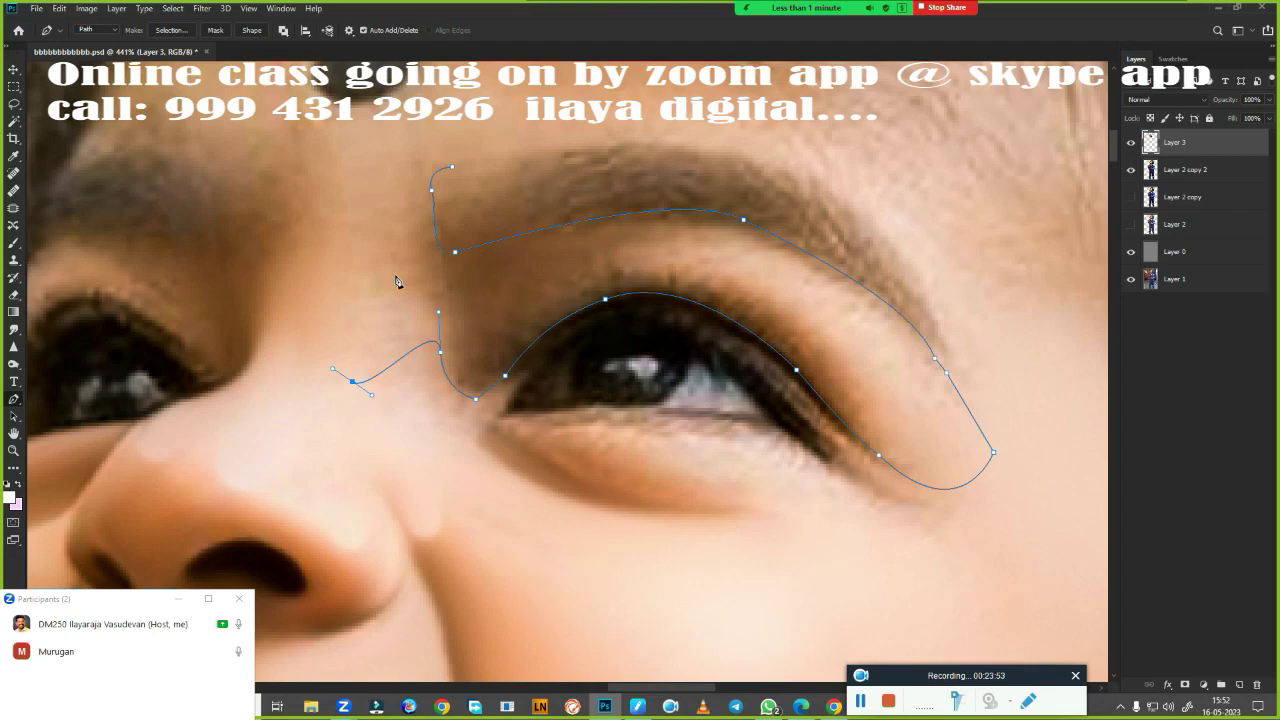
click(362, 176)
Load the brow-to-eyelid path as a selection feathered by 2 px and pick the Smudge tool
key(ctrl+Return)
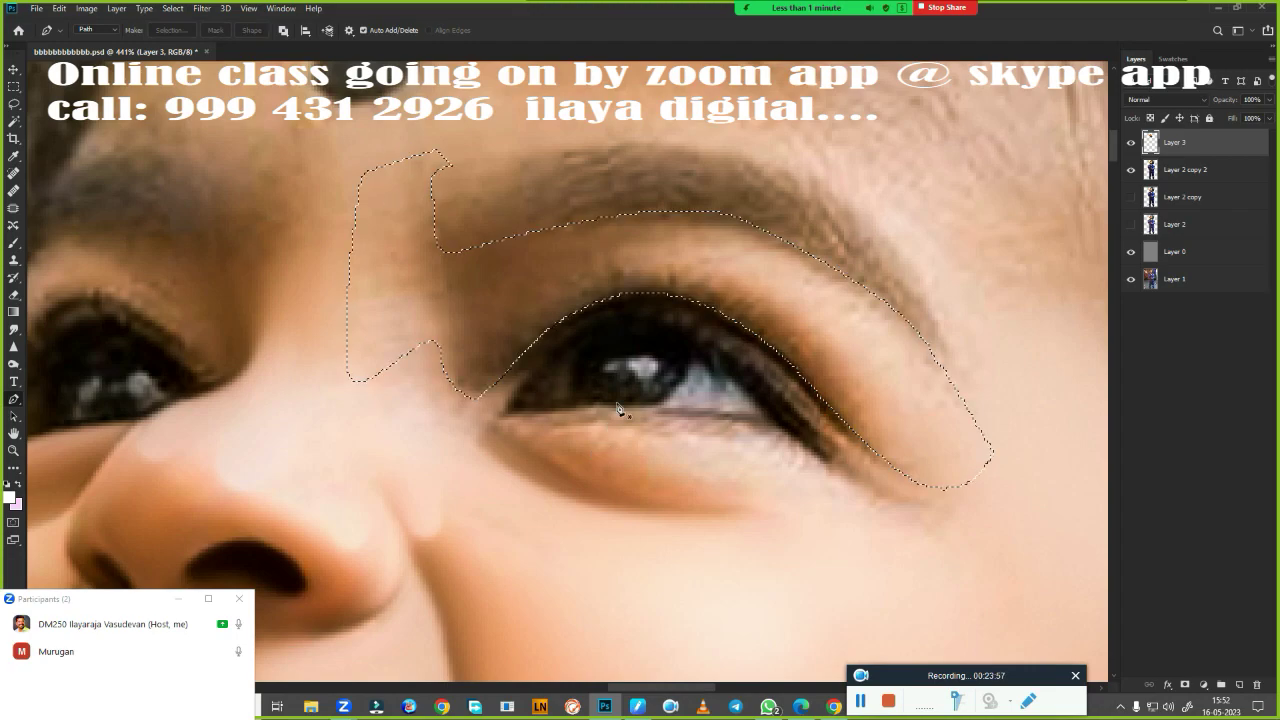
key(shift+F6)
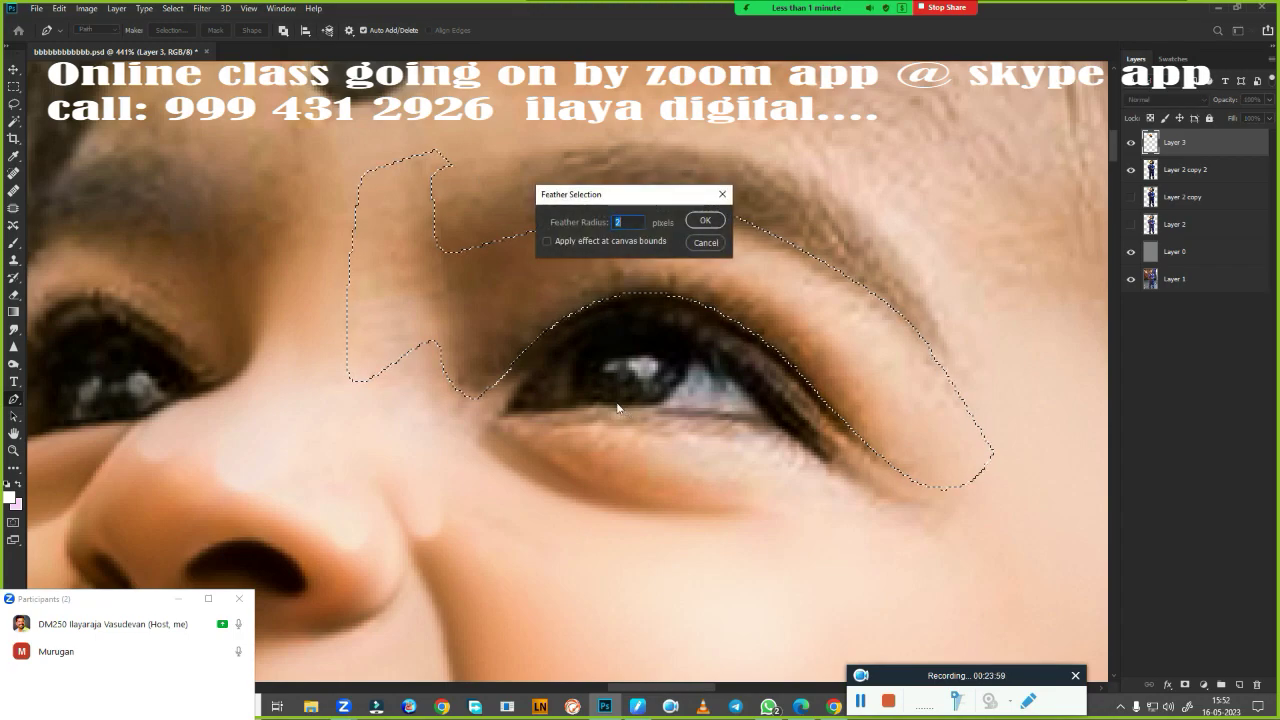
click(705, 220)
key(r)
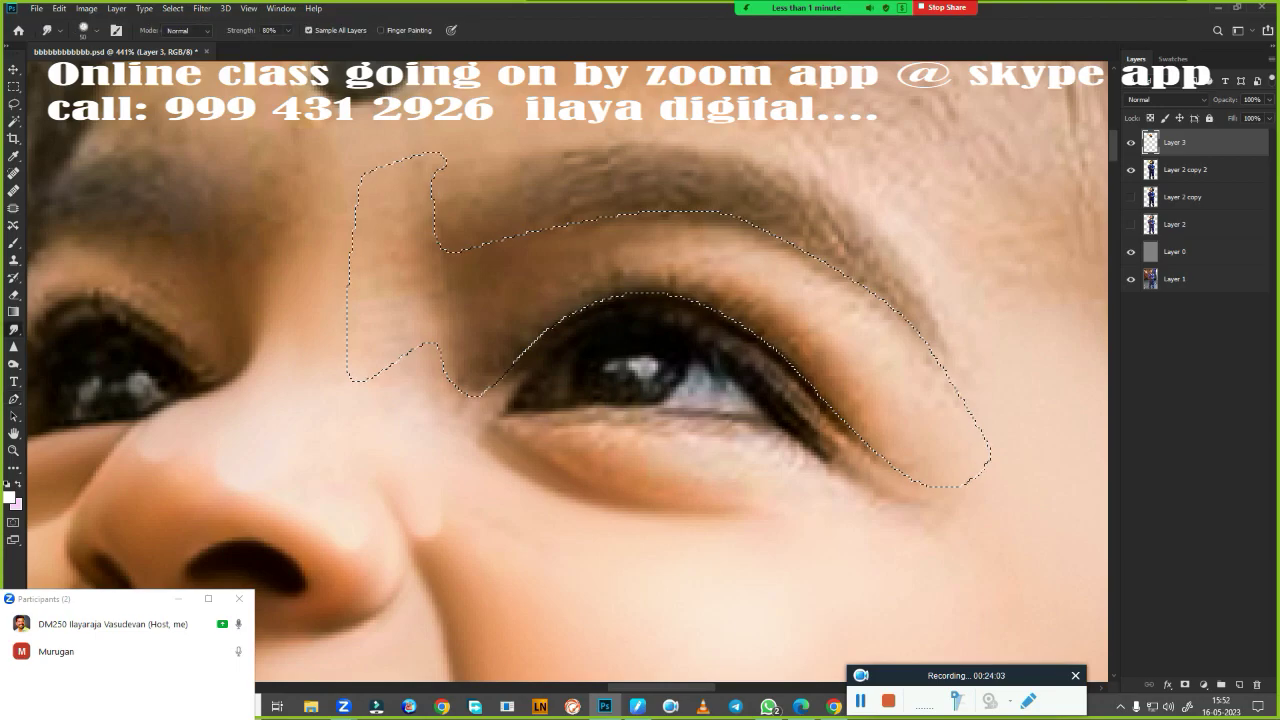
mouse_move(614, 443)
mouse_down()
mouse_move(673, 536)
mouse_move(714, 464)
mouse_move(703, 450)
mouse_up()
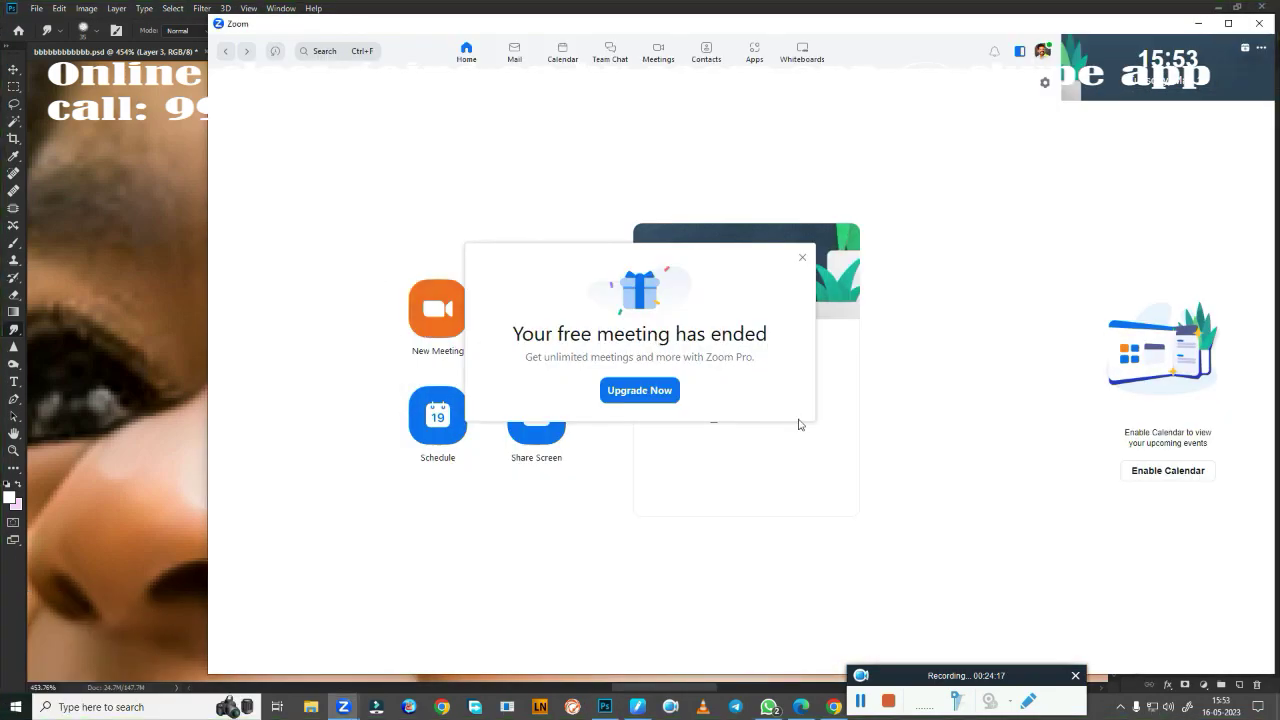
click(802, 257)
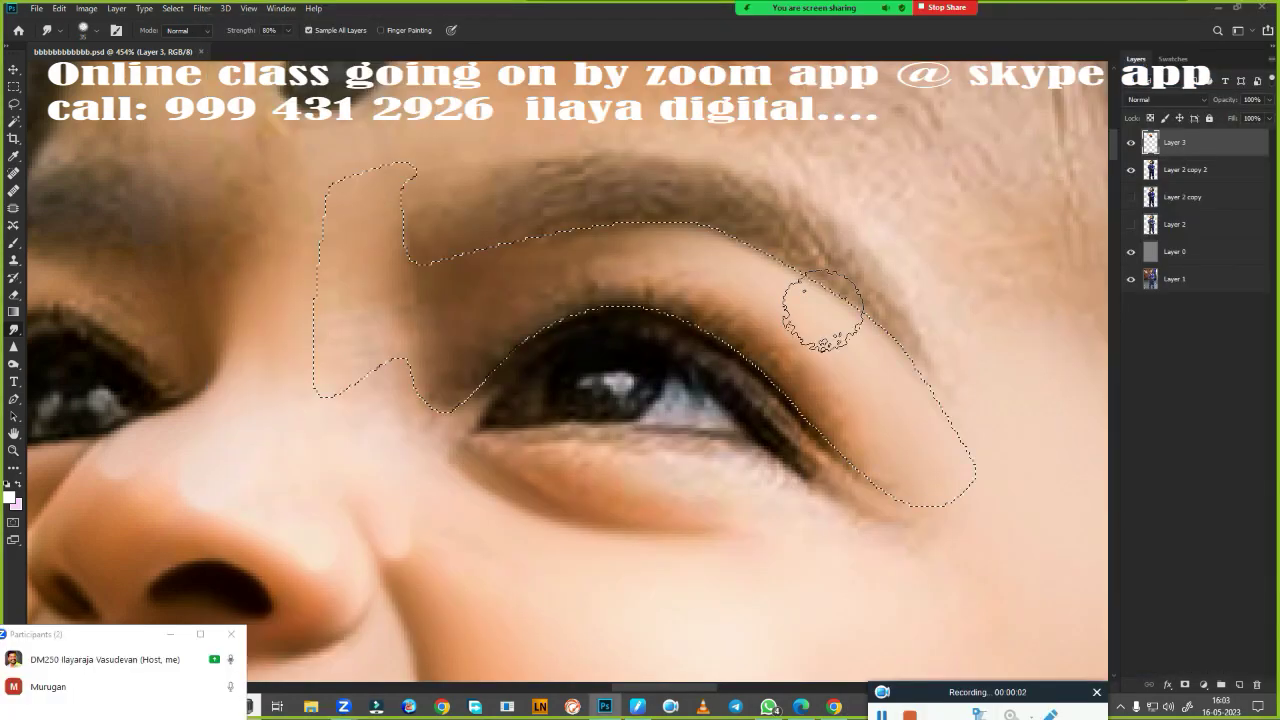
Smudge the skin inside the brow-to-eyelid selection smooth
drag(343, 334, 368, 376)
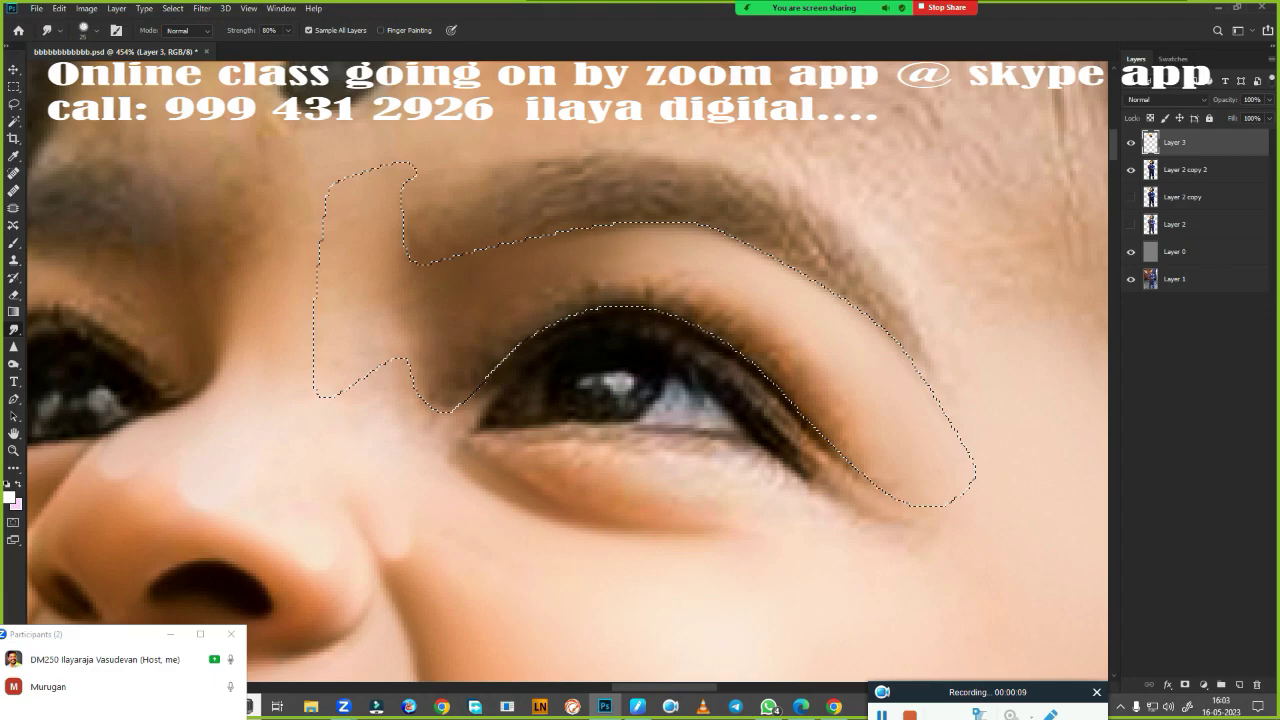
scroll(830, 390, up, 1)
scroll(830, 390, down, 2)
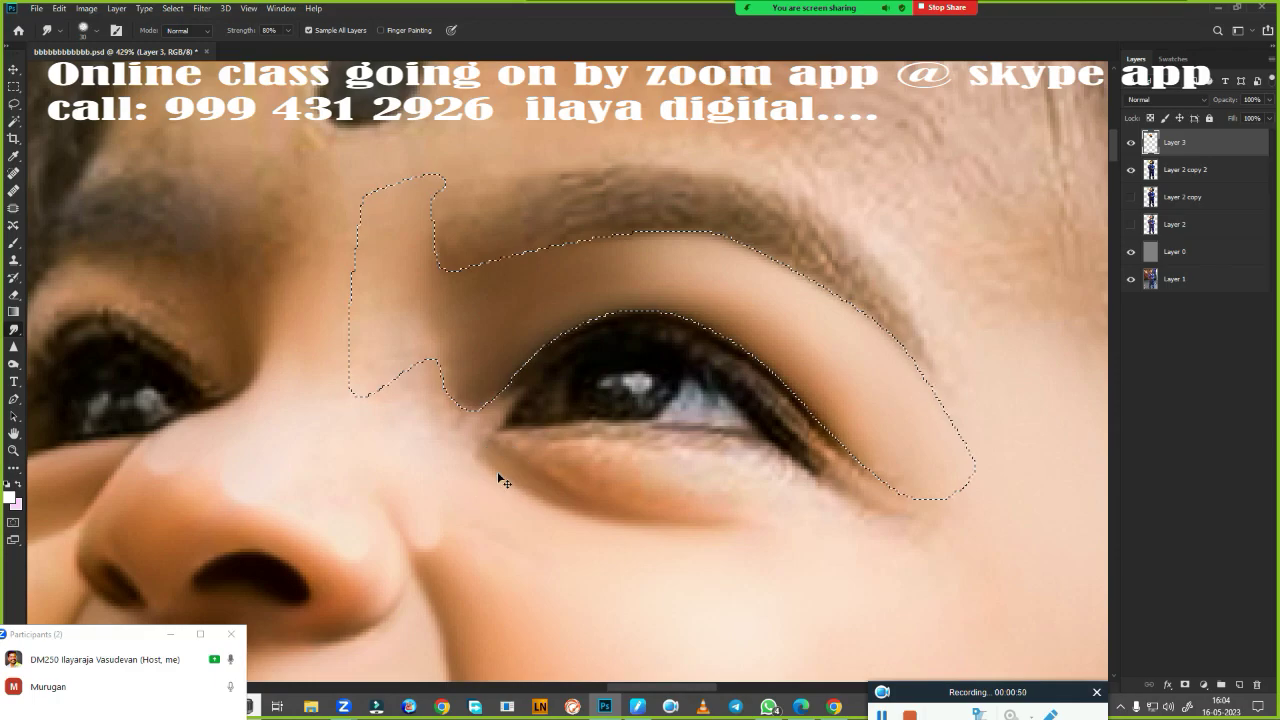
Darken and smooth the upper lash line with the Mixer Brush loaded with black
key(shift+b)
scroll(680, 450, down, 2)
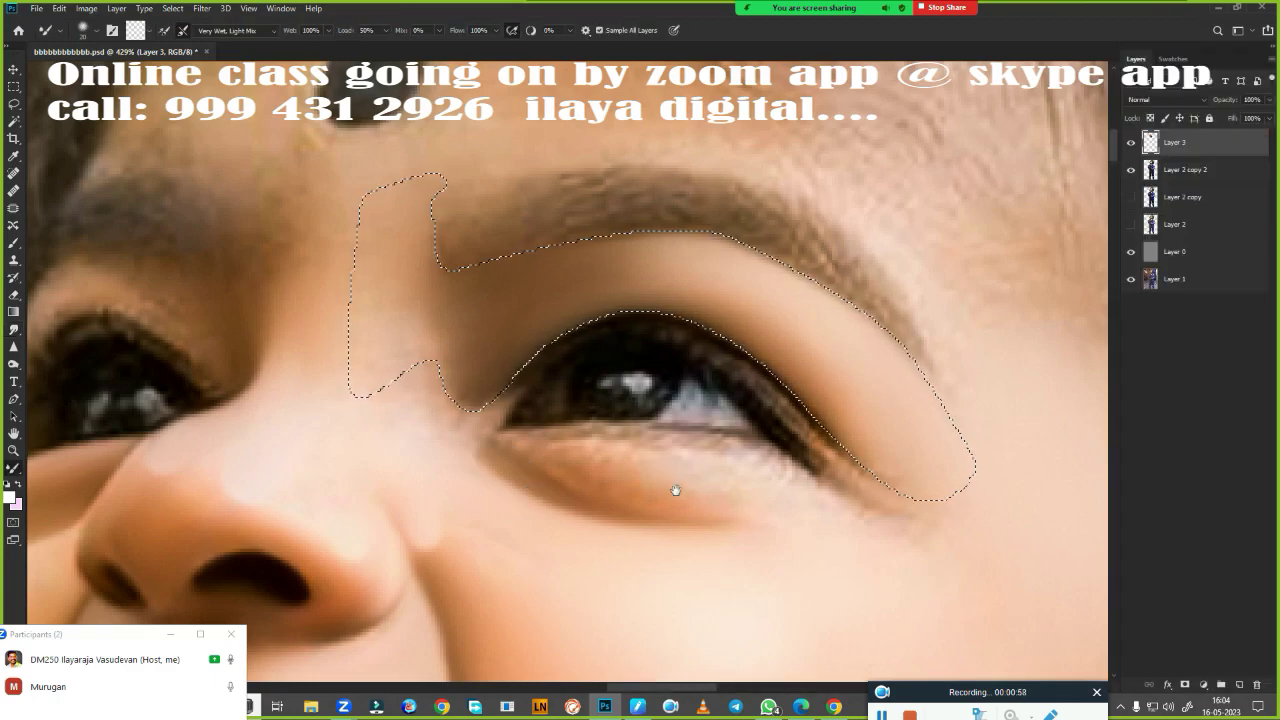
scroll(642, 404, up, 3)
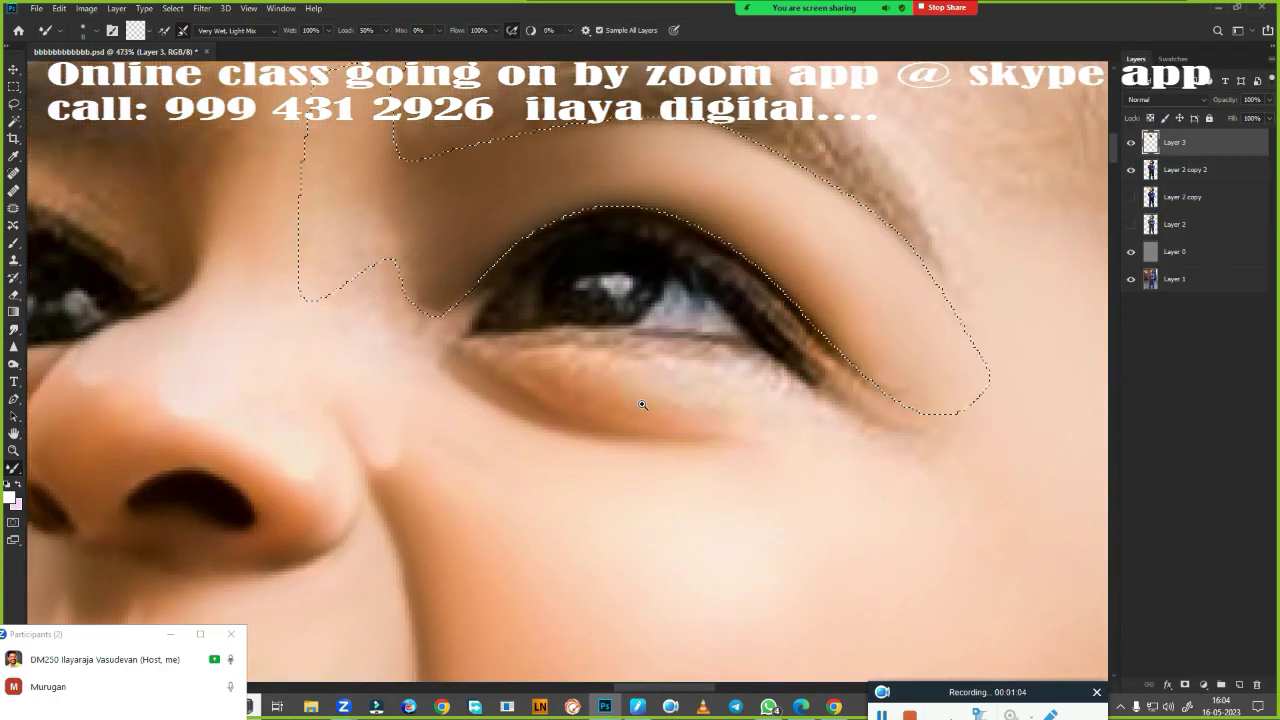
drag(642, 404, 612, 368)
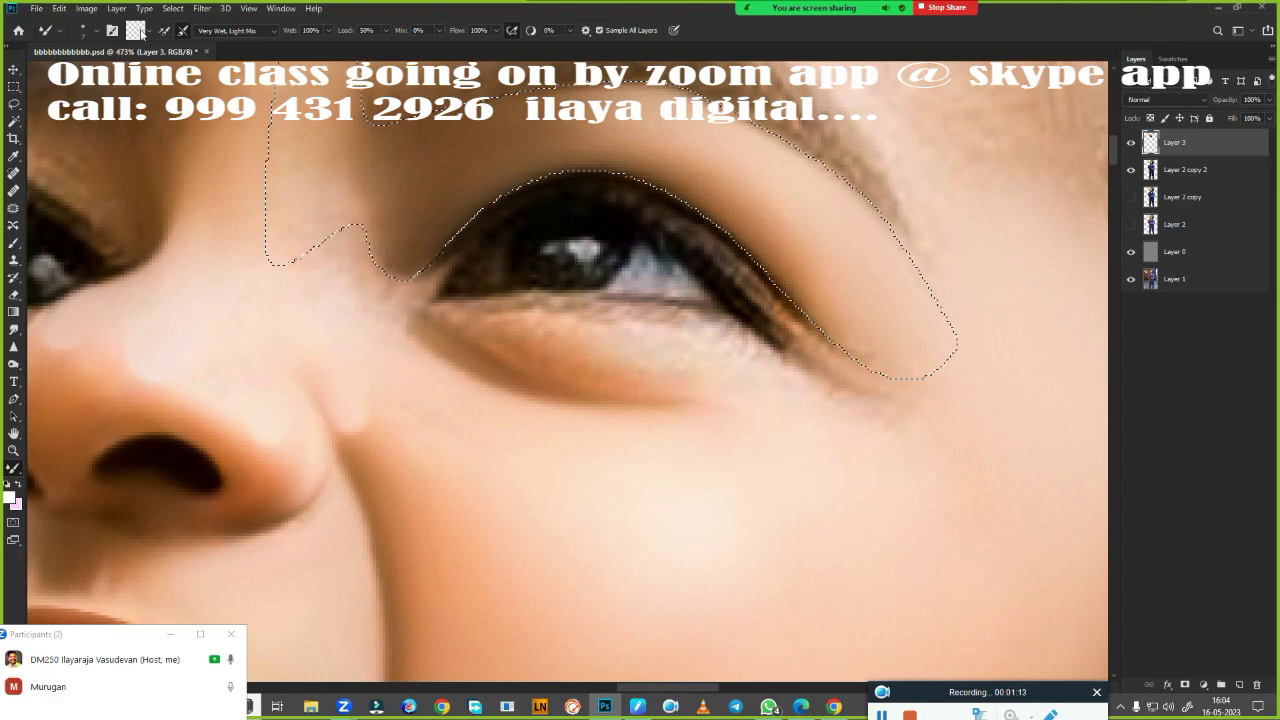
click(141, 33)
click(1186, 334)
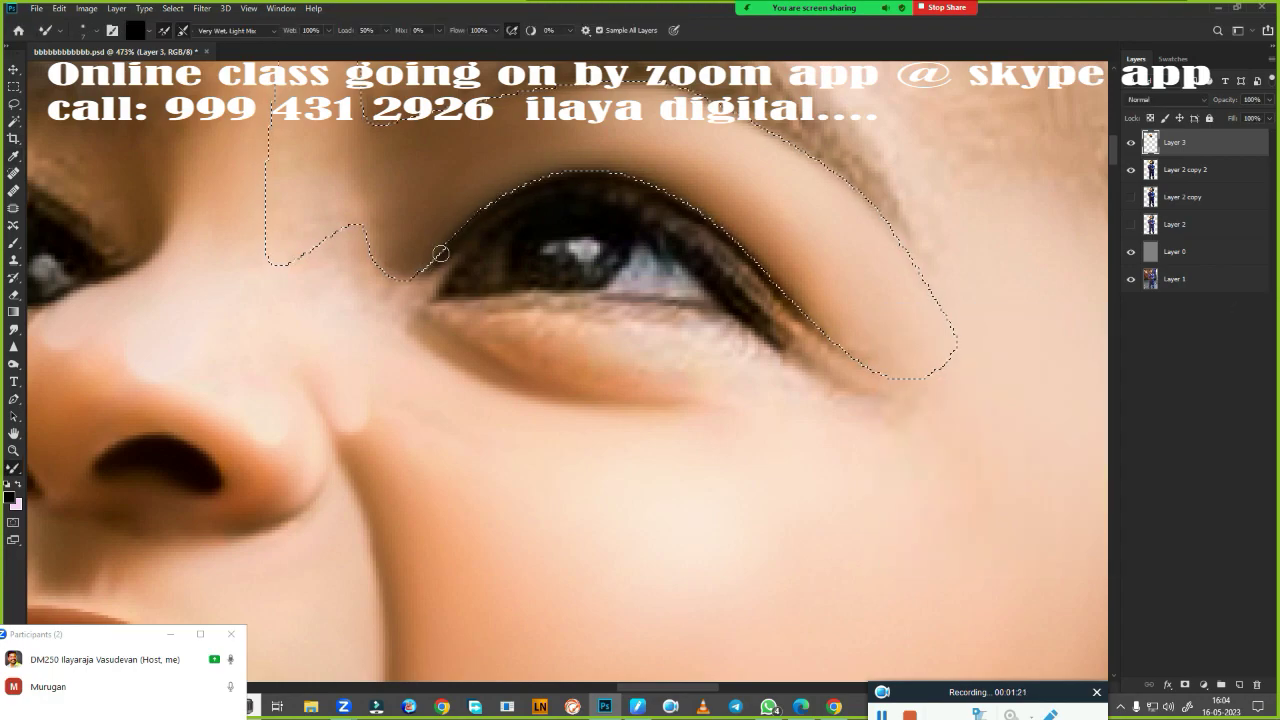
drag(440, 256, 494, 205)
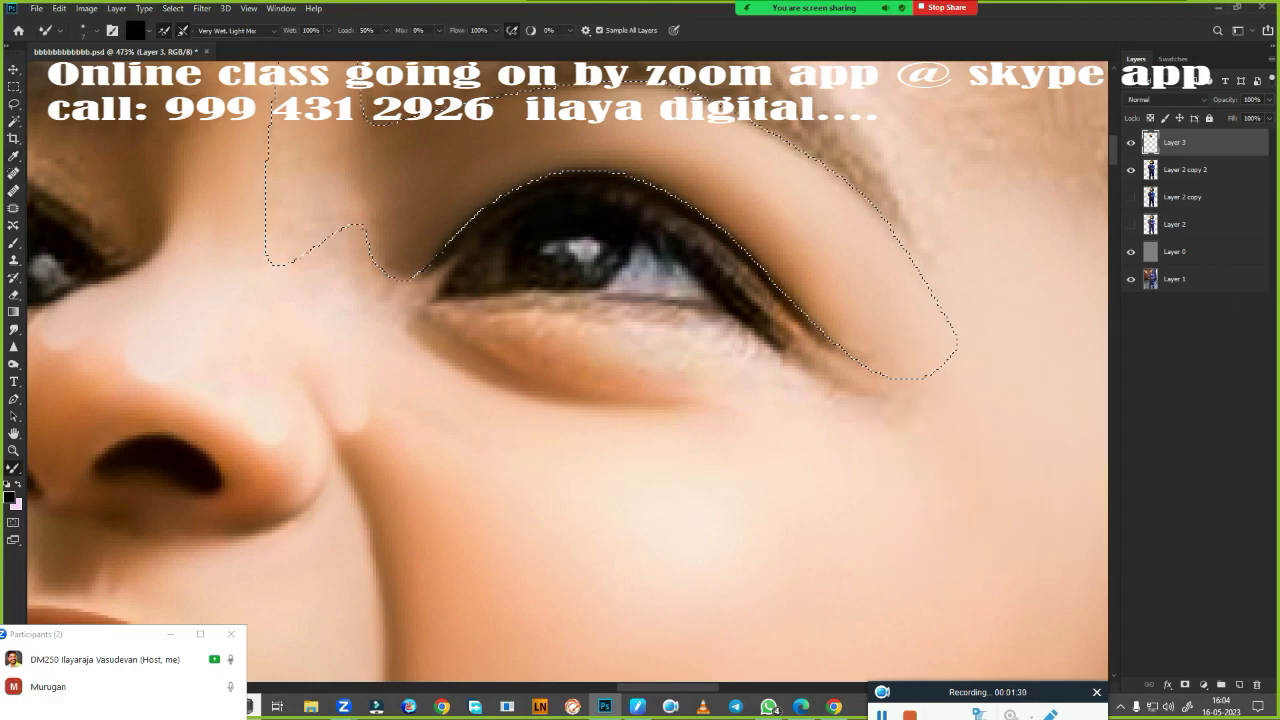
Smudge the eyebrow into a smooth, blended painted band
drag(700, 471, 755, 680)
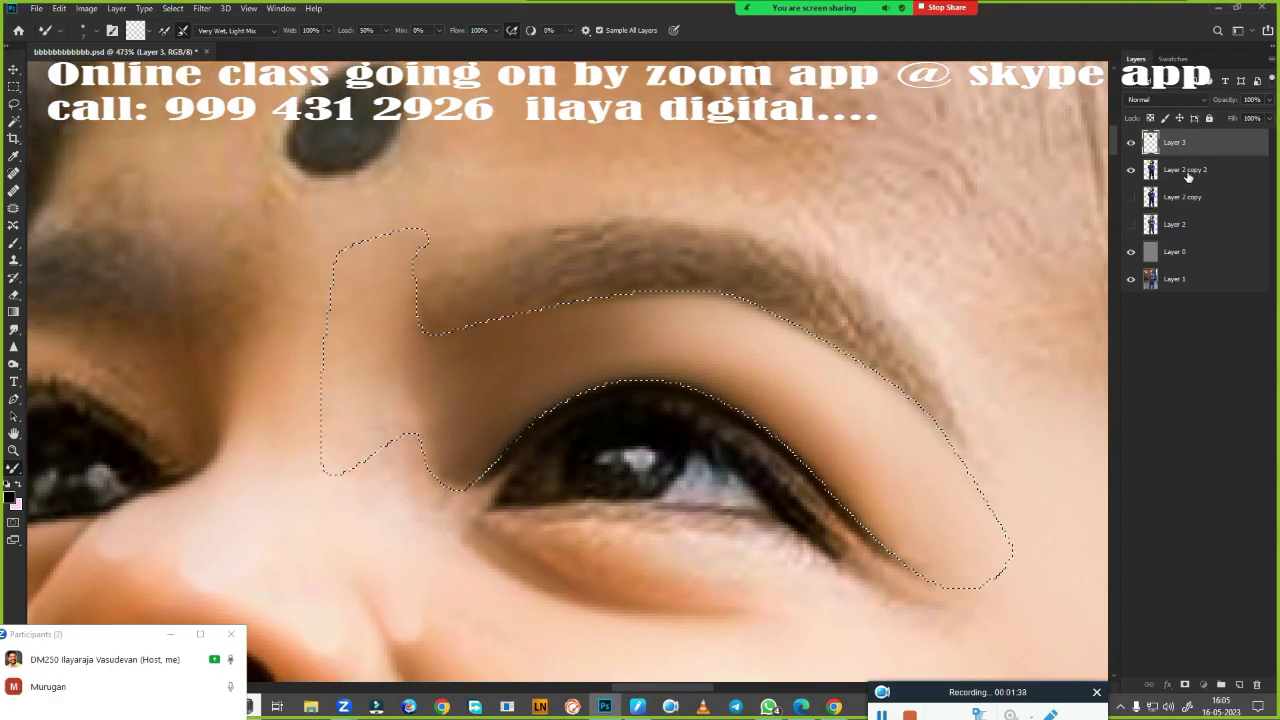
key(r)
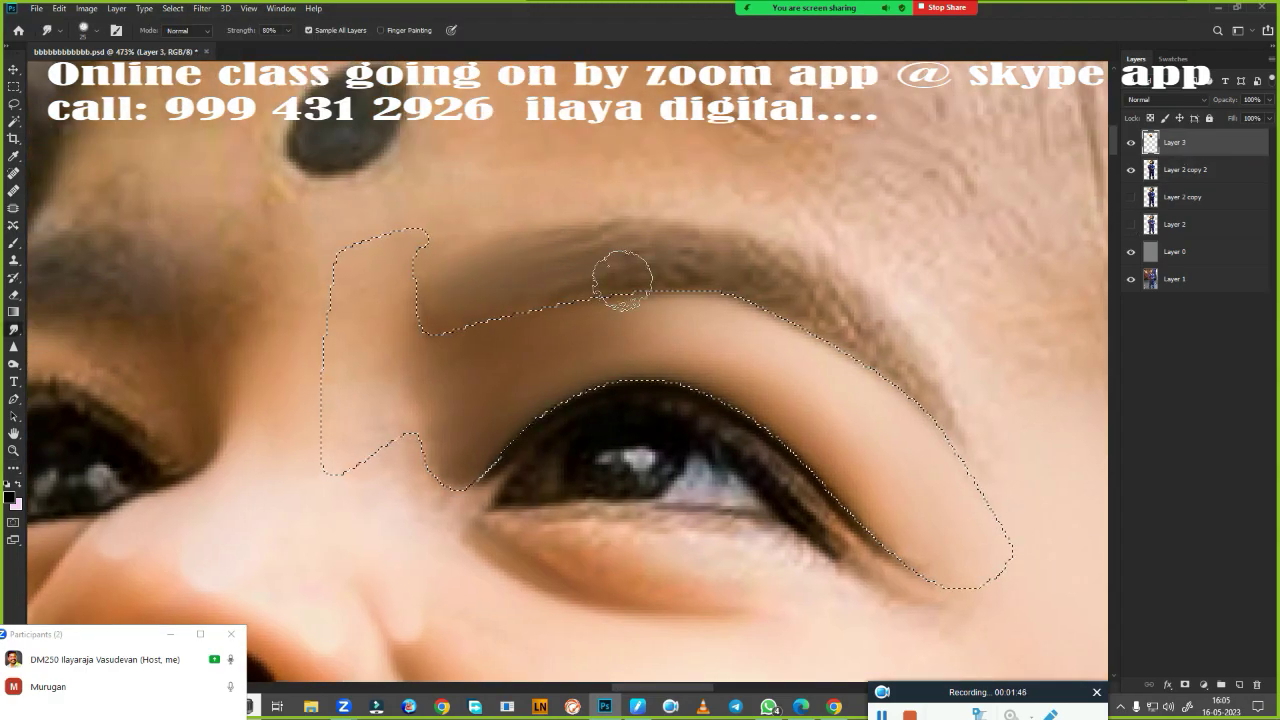
drag(622, 281, 835, 312)
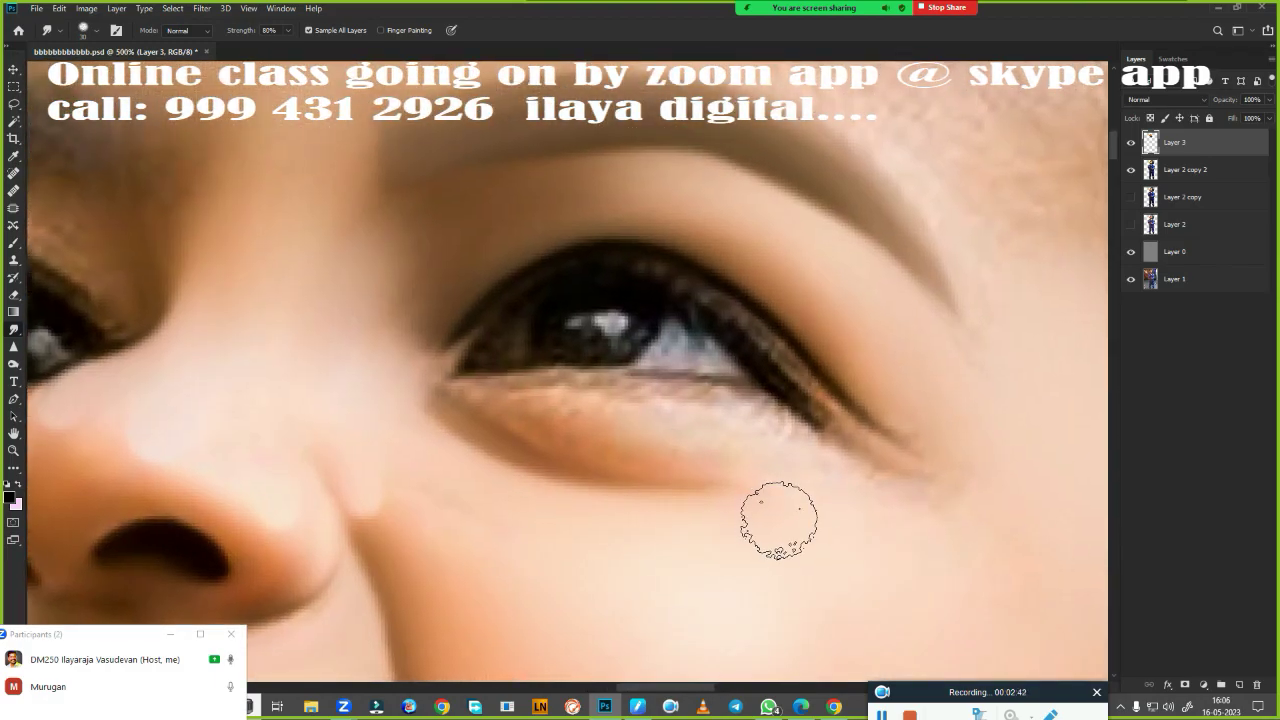
Trace a Pen path around the upper lash line from the inner corner to the outer tip and back
key(p)
click(447, 346)
drag(588, 252, 656, 251)
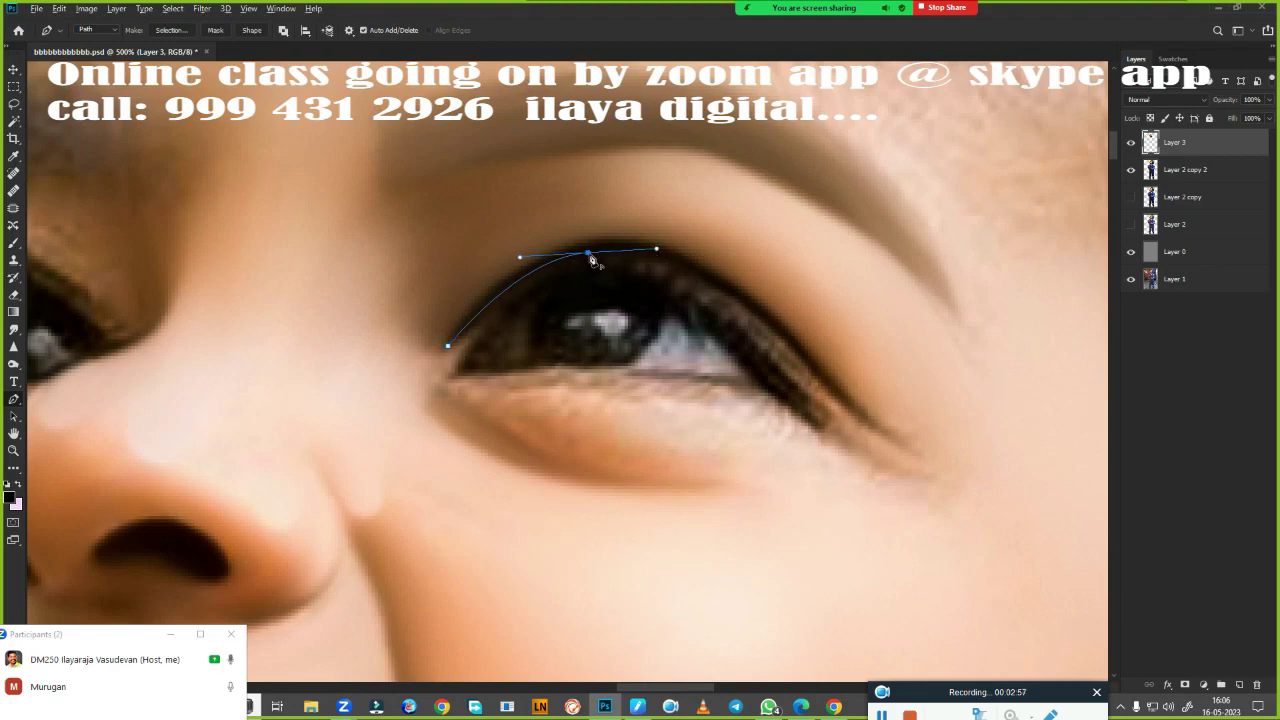
drag(778, 335, 885, 447)
click(928, 497)
click(810, 406)
drag(611, 276, 698, 270)
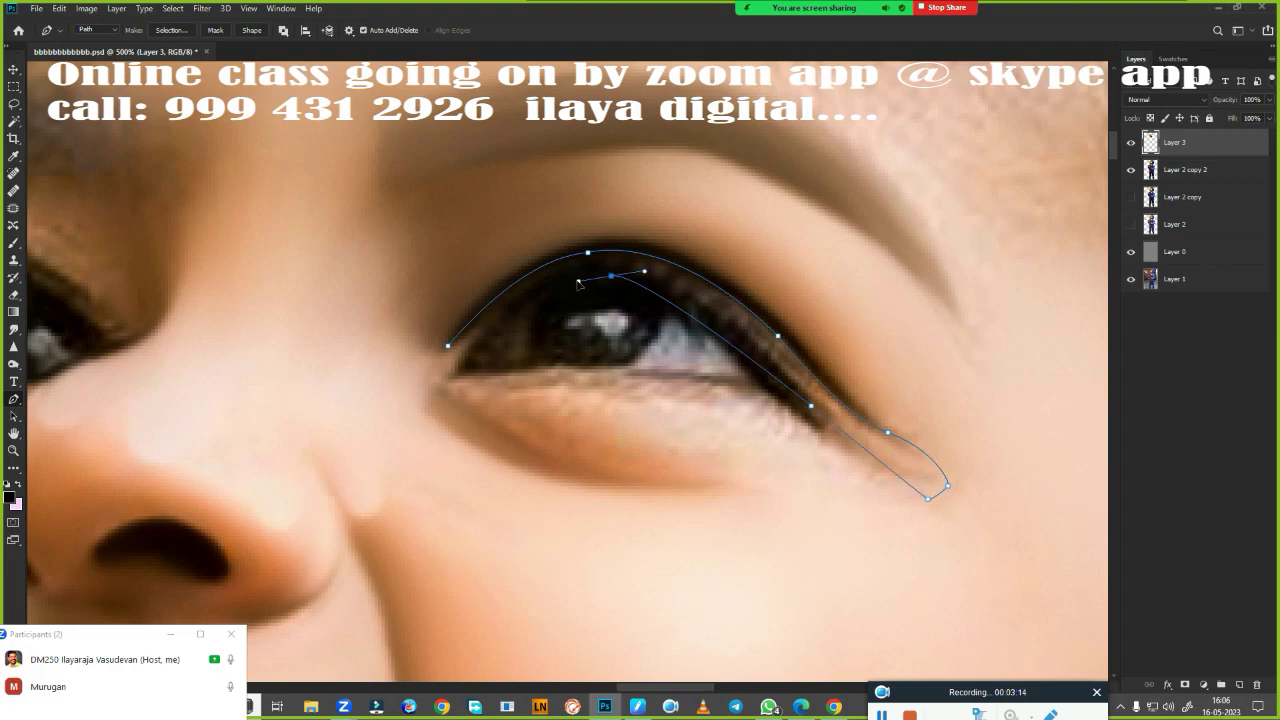
drag(454, 363, 358, 464)
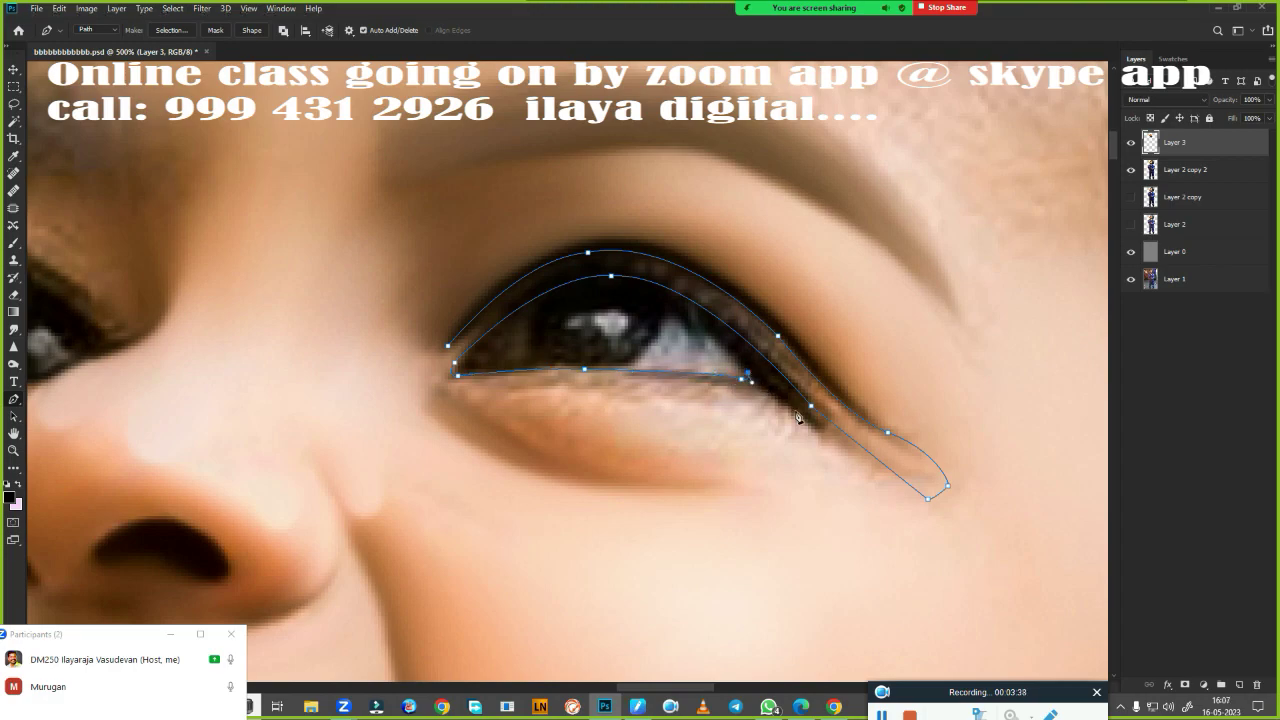
Close the outline under the lower eyelid, load it as a selection, and pick the Mixer Brush
click(747, 479)
click(737, 449)
drag(481, 411, 349, 312)
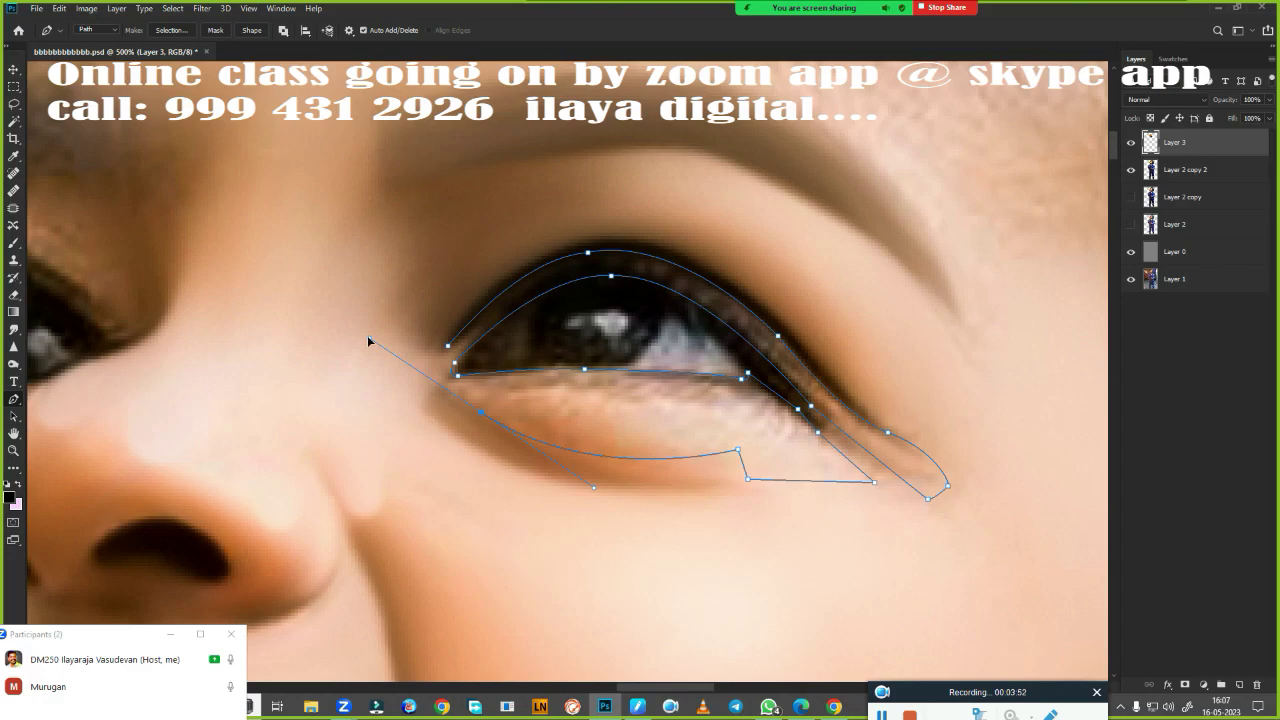
click(440, 363)
key(ctrl+Return)
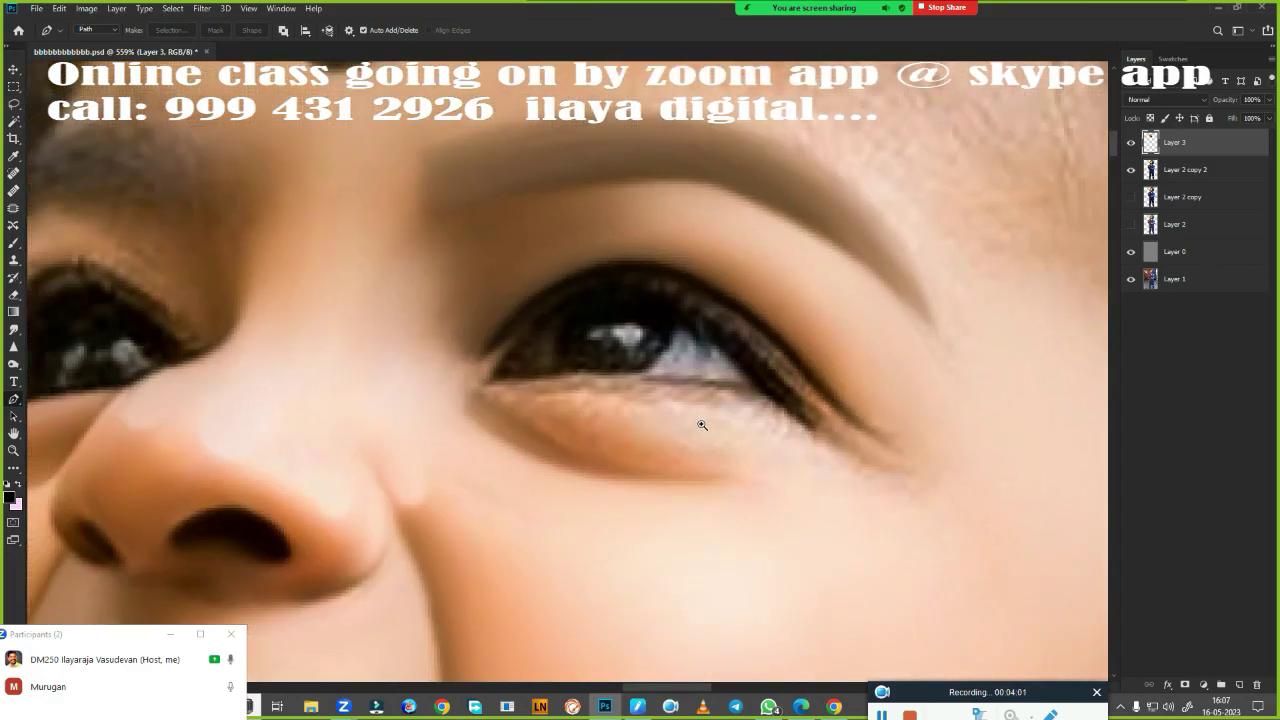
scroll(694, 400, down, 2)
key(b)
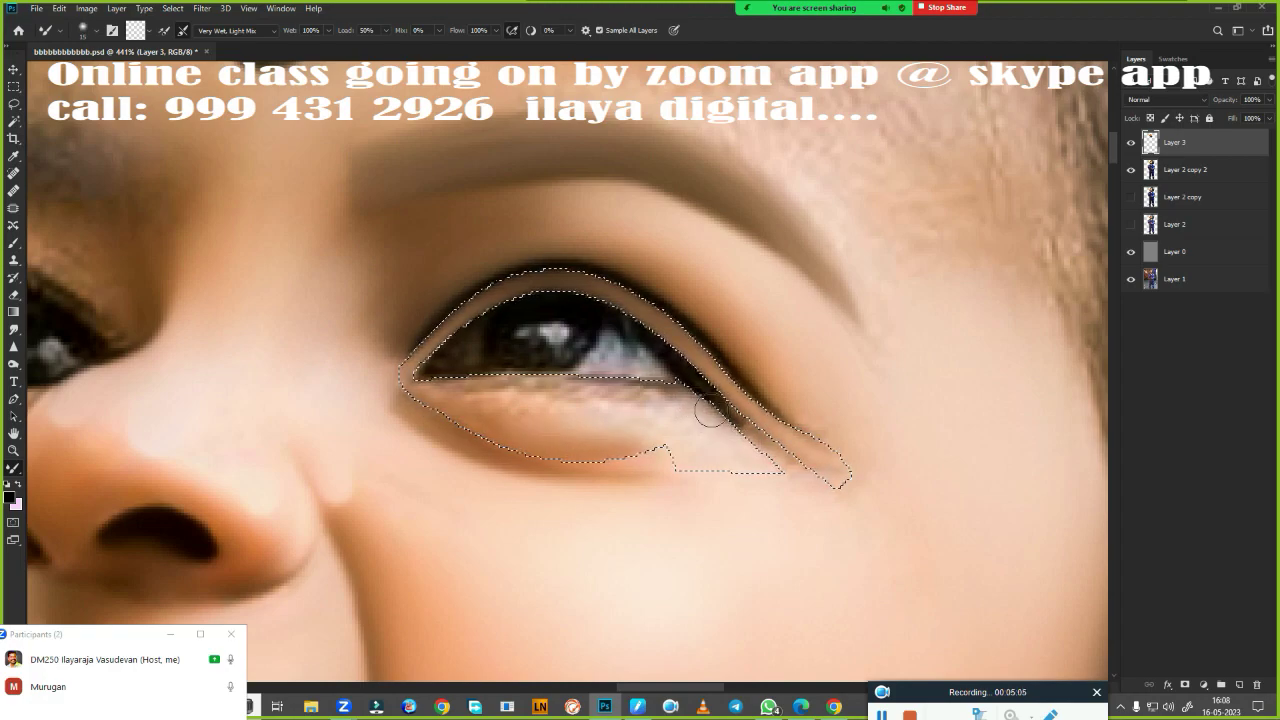
Darken the lower lash line, deselect, and zoom into the outer eye corner with a smaller Smudge brush
drag(710, 410, 545, 390)
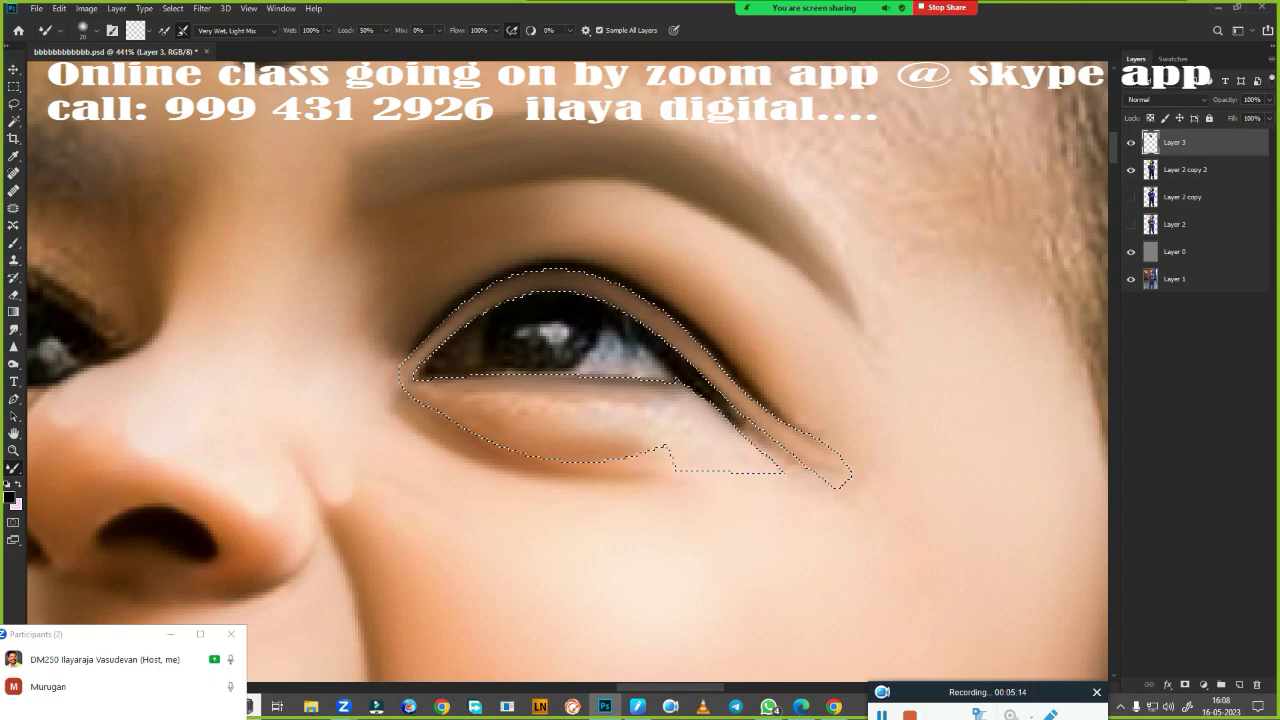
key(r)
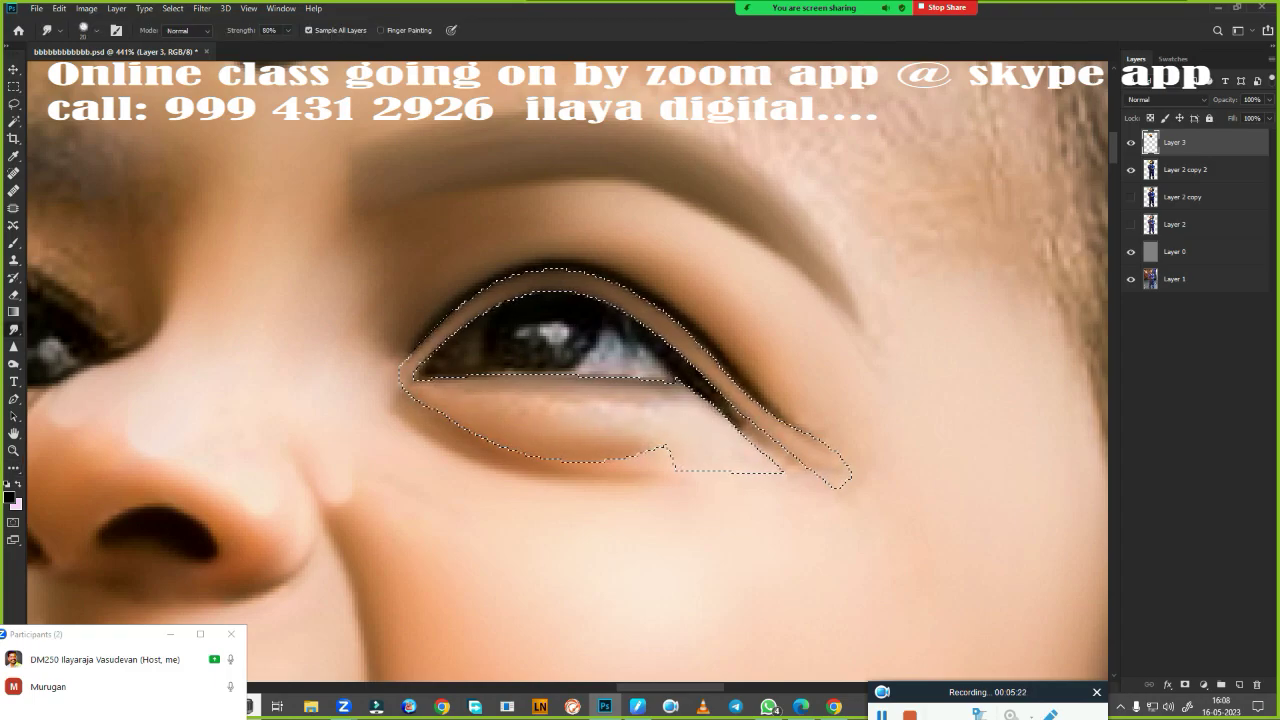
key(ctrl+d)
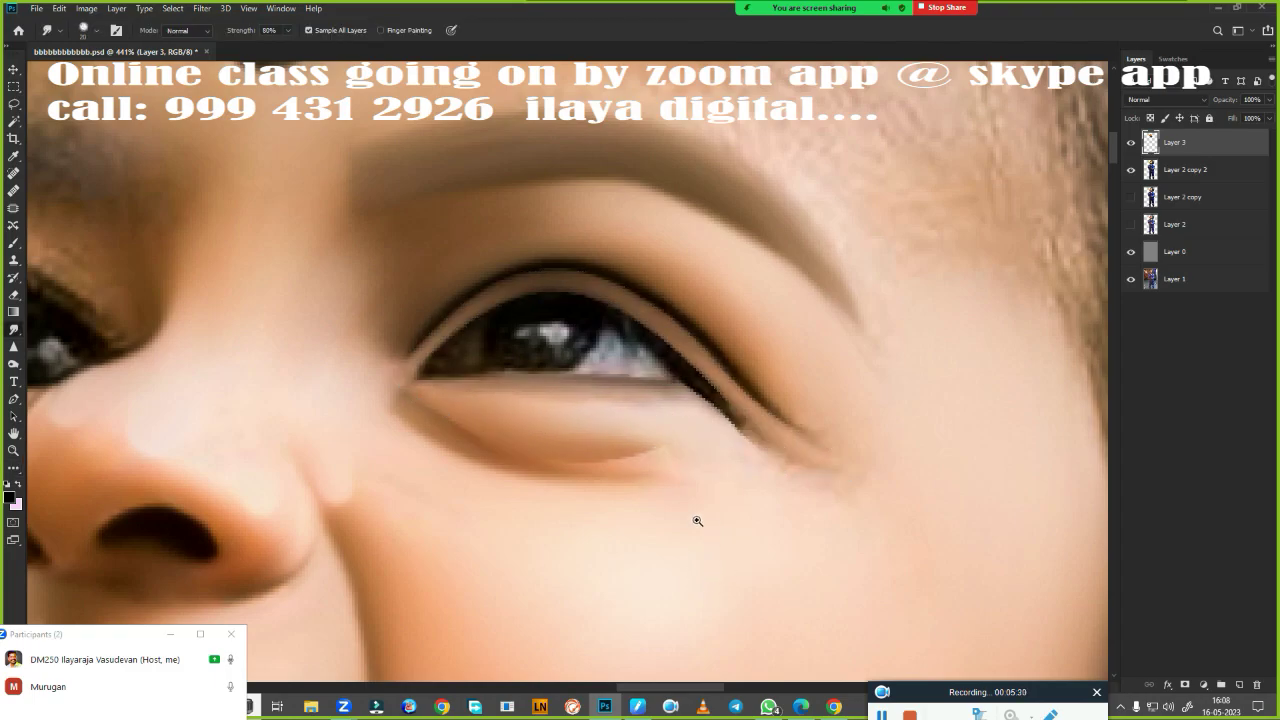
ctrl+click(768, 544)
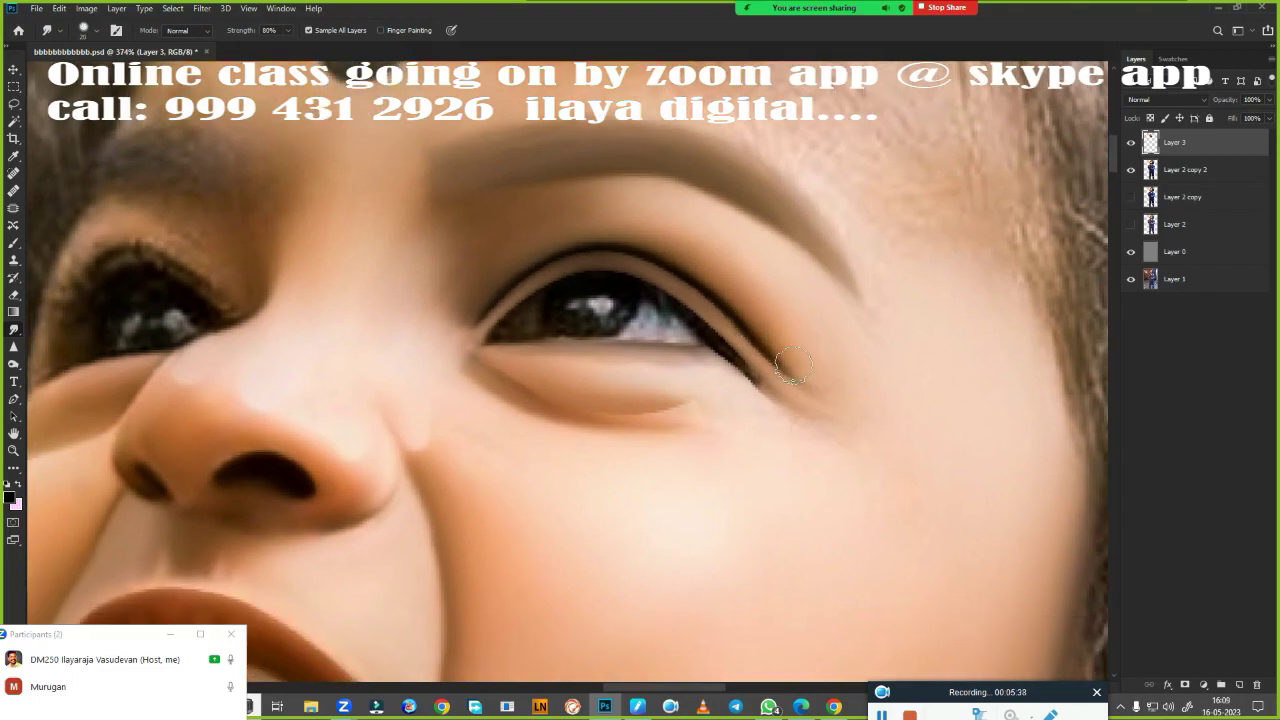
key(bracketleft)
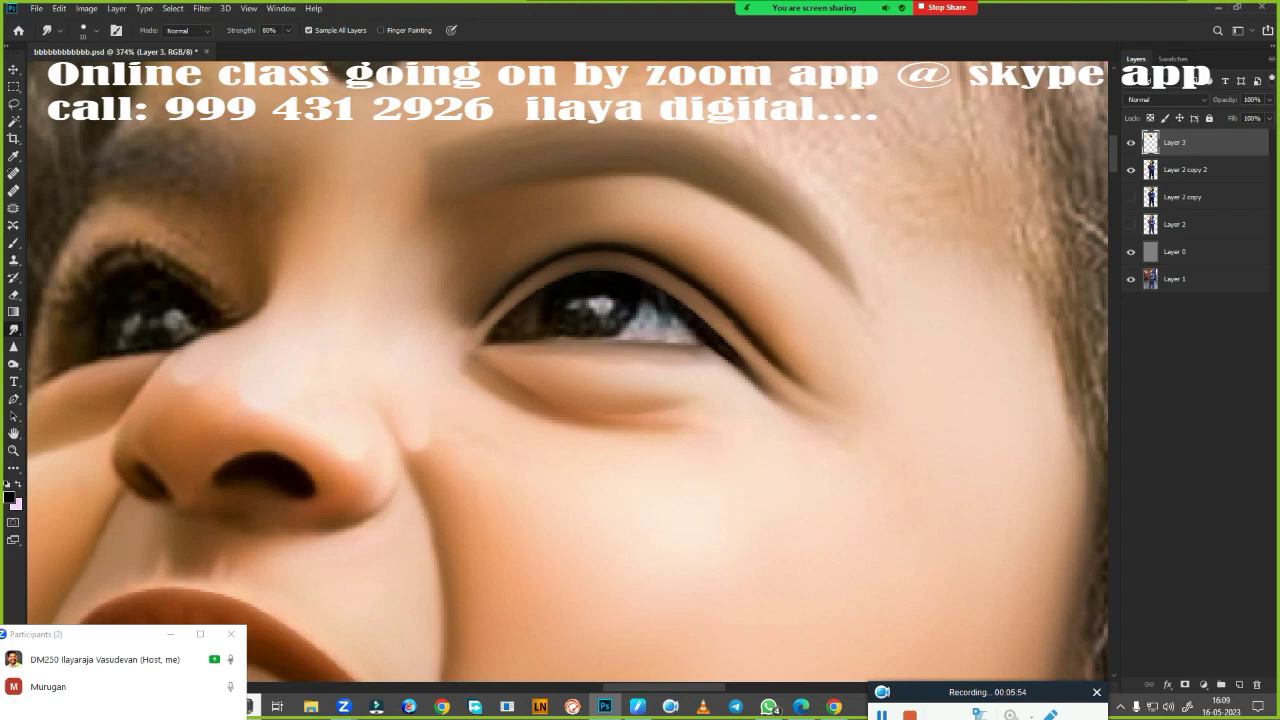
Place the first Pen path point on the eye
key(p)
scroll(620, 420, up, 1)
click(500, 384)
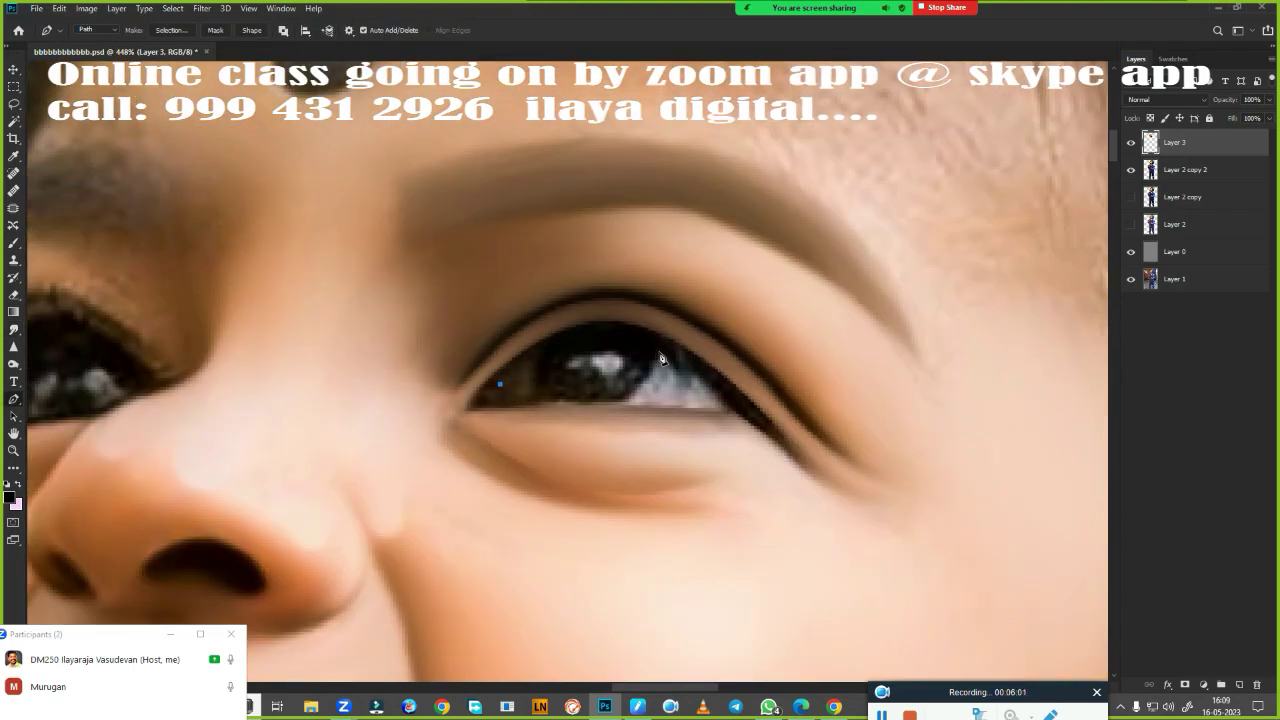
Select the eye white with a Pen path and smudge it into flat light grey
drag(661, 351, 752, 406)
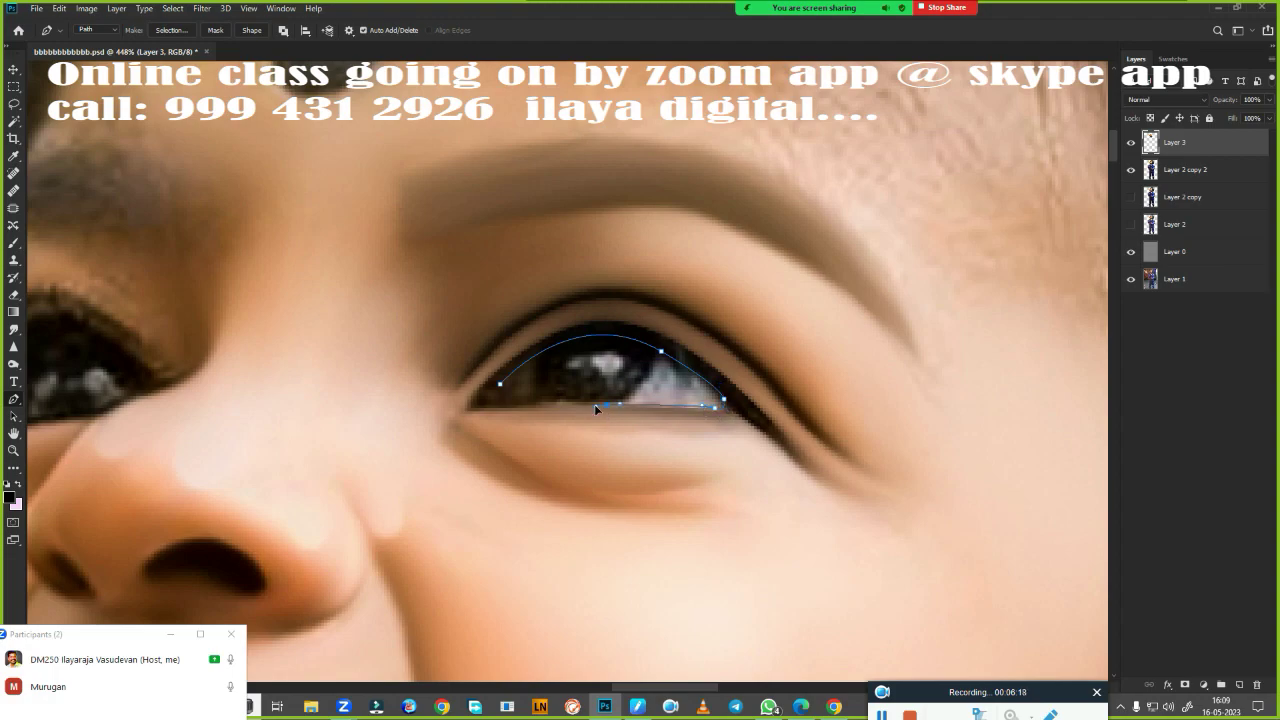
key(ctrl+Return)
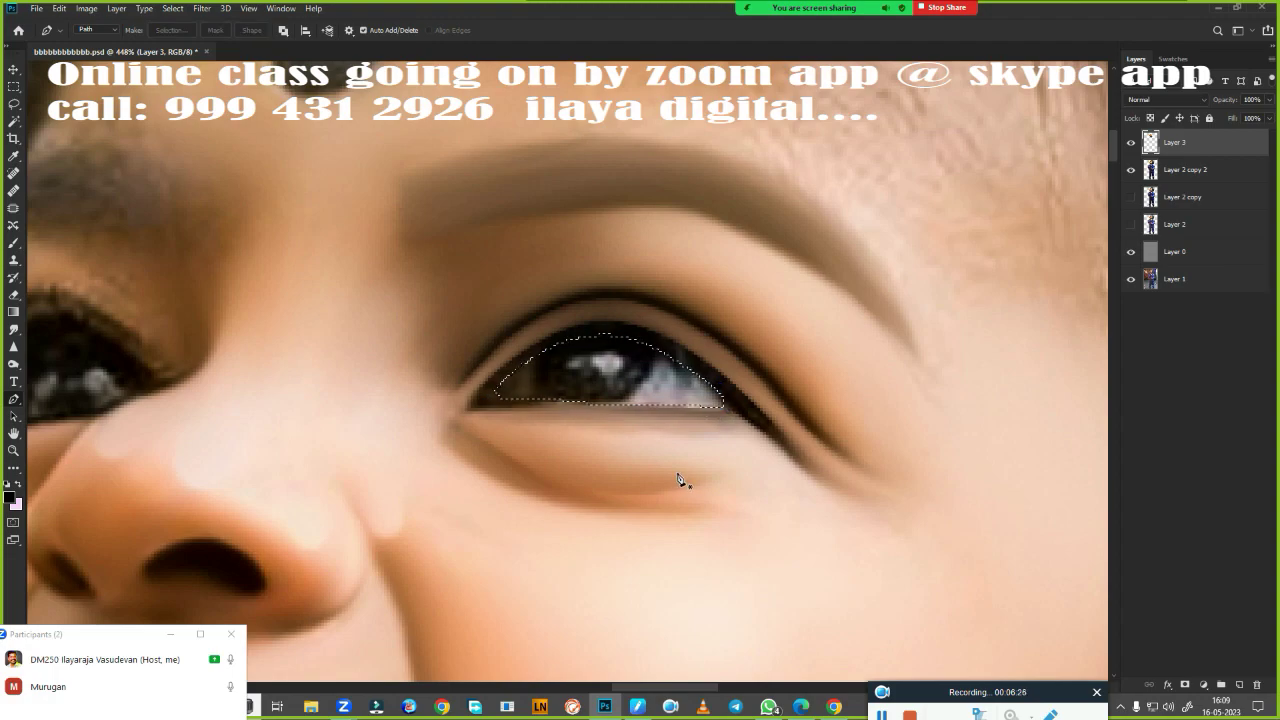
key(r)
drag(668, 358, 700, 392)
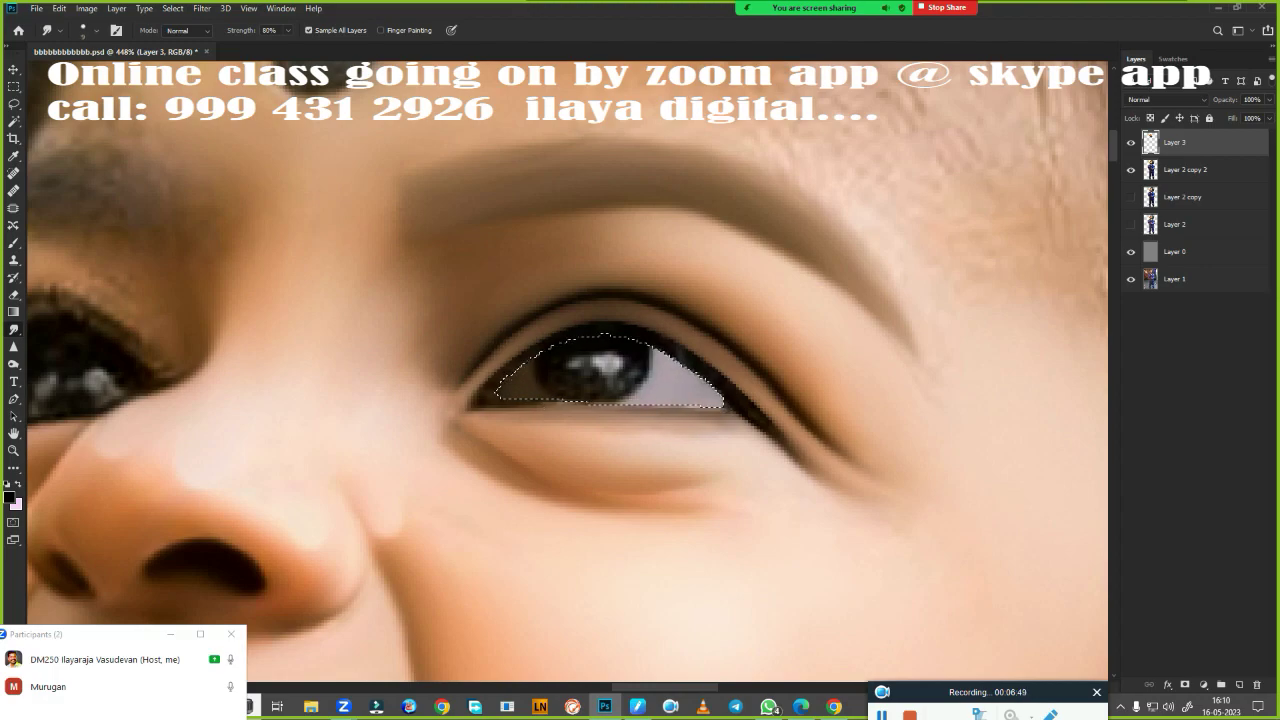
Paint the eye's left corner with grey 999999
key(x)
click(10, 496)
click(1174, 341)
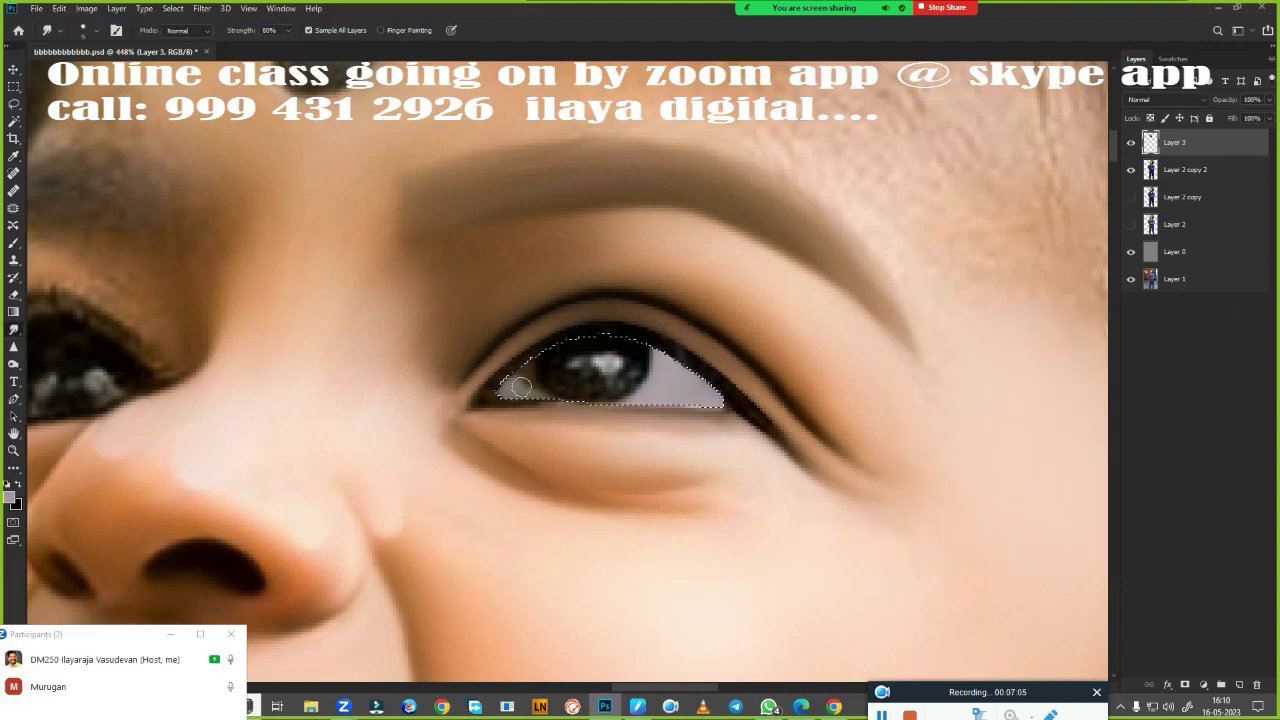
drag(533, 392, 539, 401)
Feather the eye-white selection by 2 px and set the Mixer Brush to black for the eye rim
key(shift+F6)
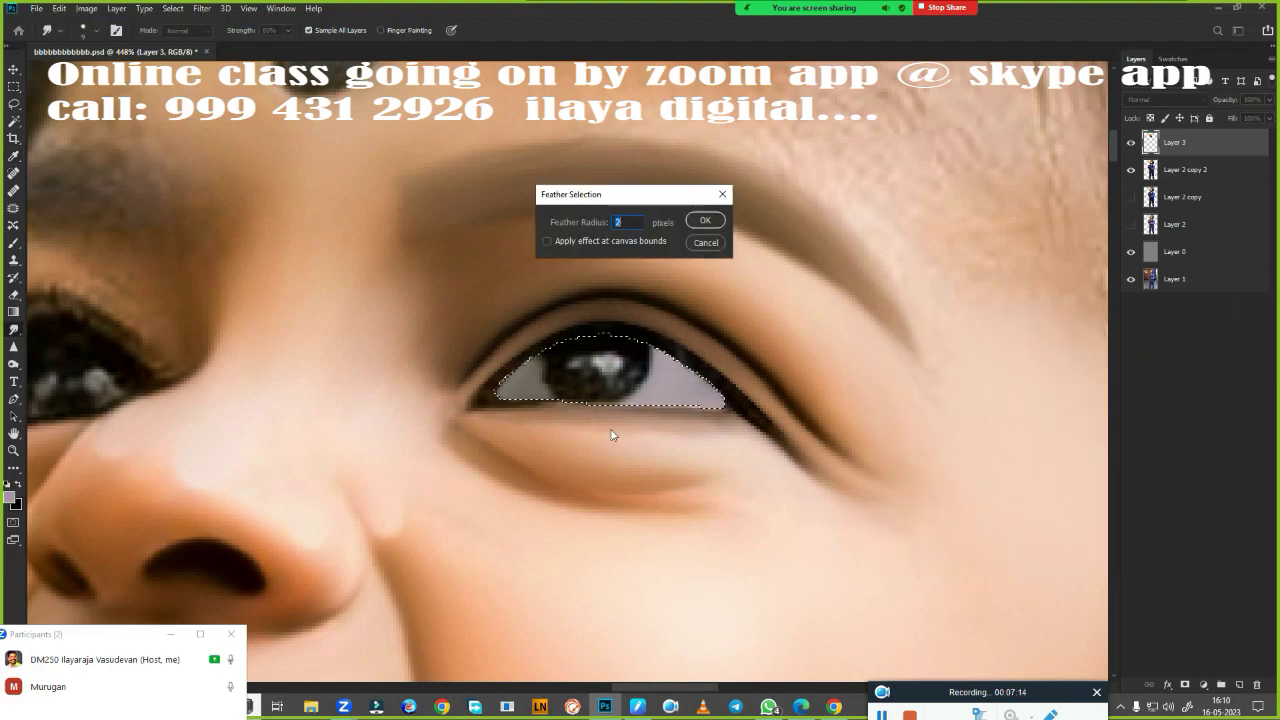
key(Escape)
key(shift+b)
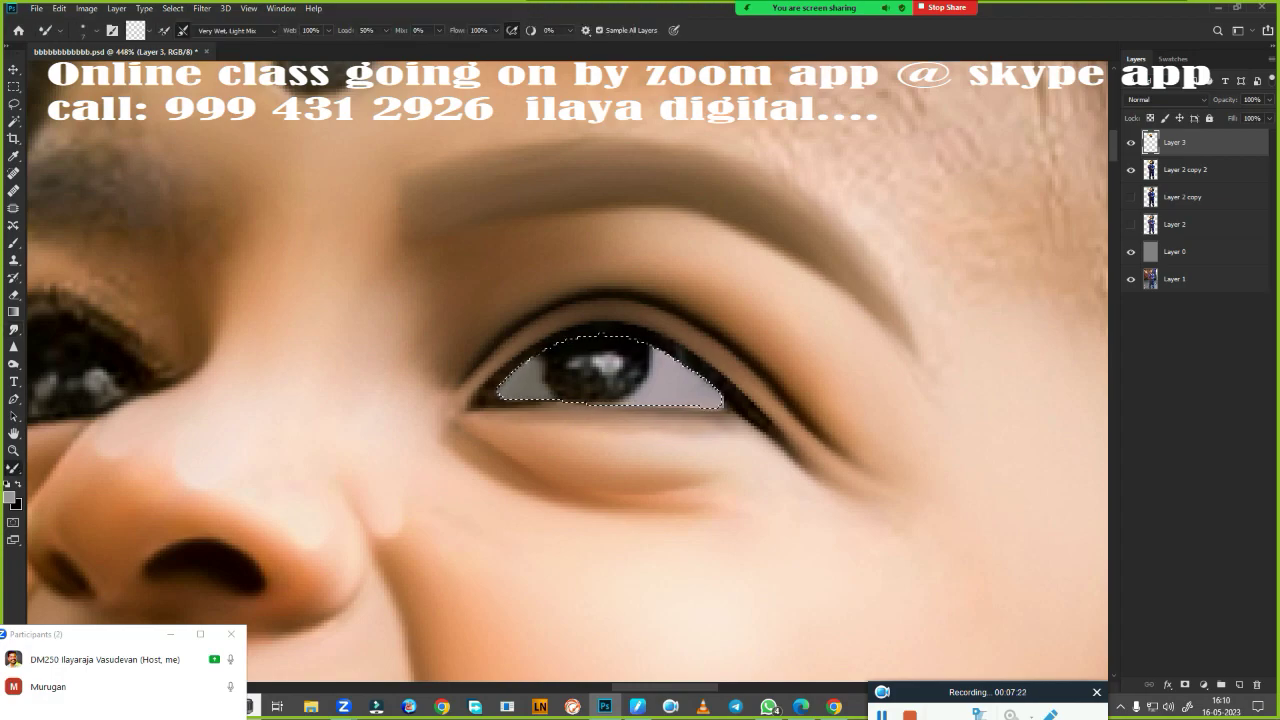
key(x)
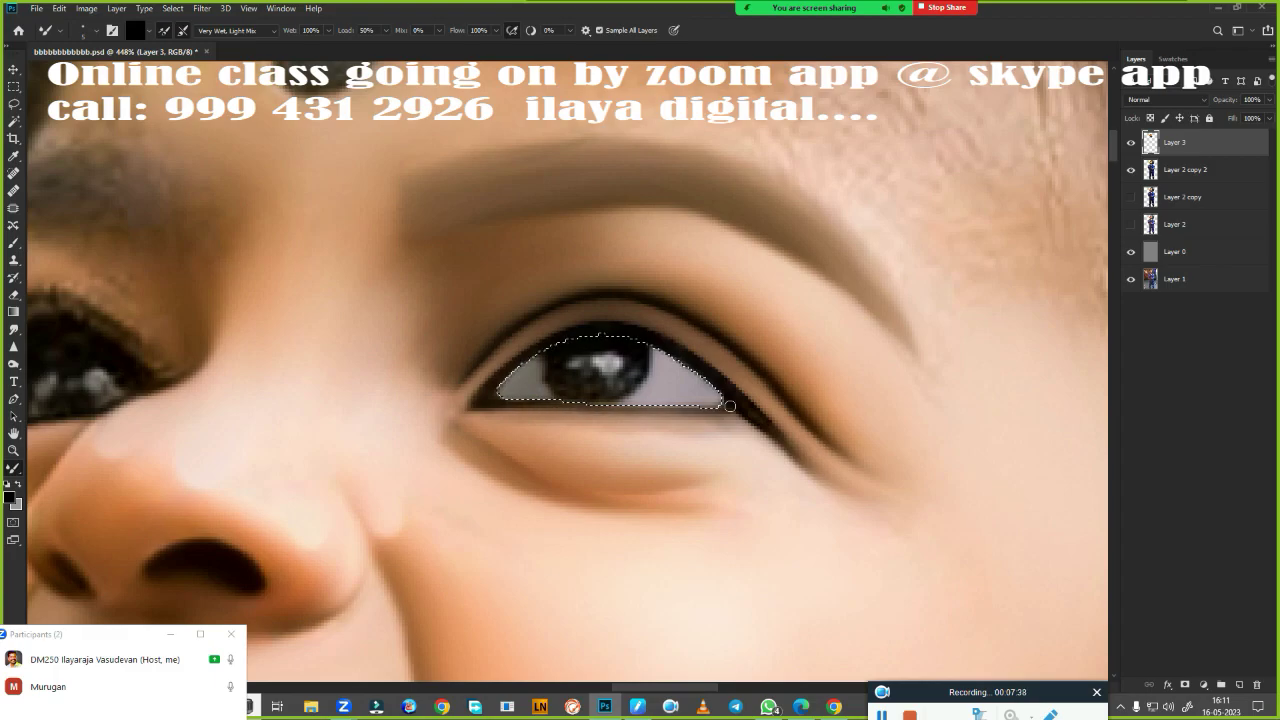
key(ctrl+0)
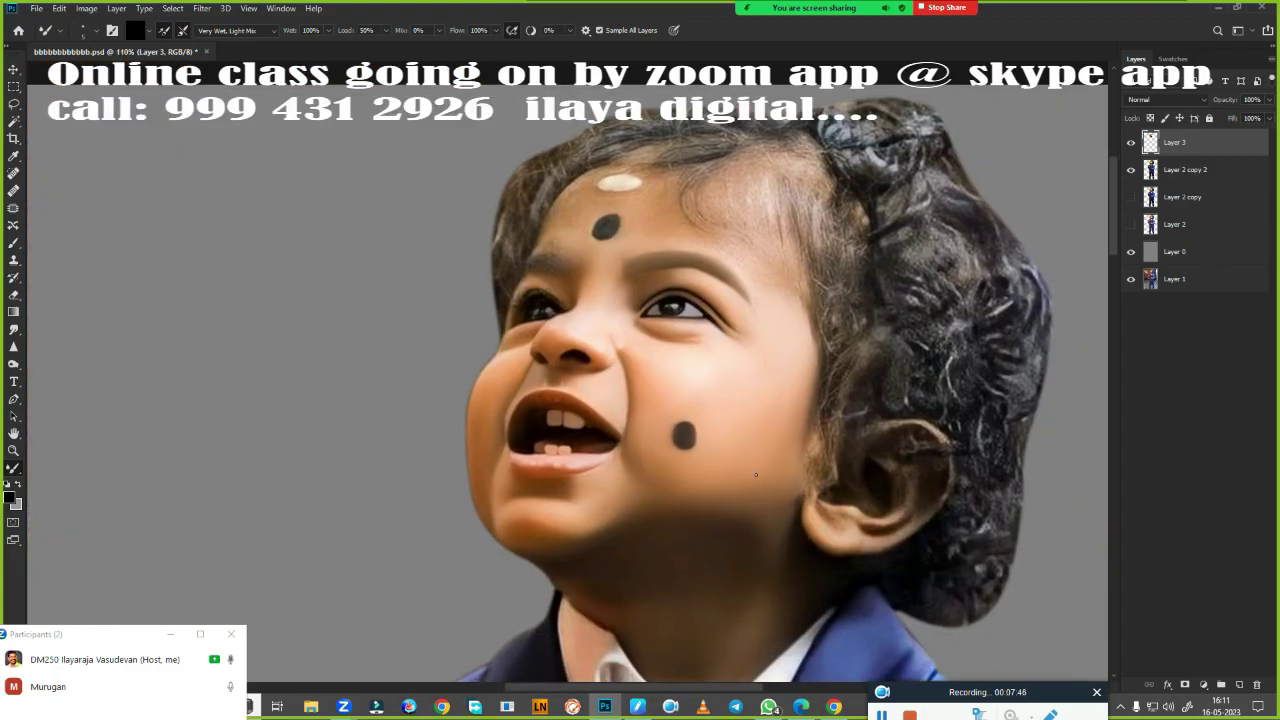
scroll(648, 471, up, 2)
scroll(634, 531, up, 2)
key(shift+r)
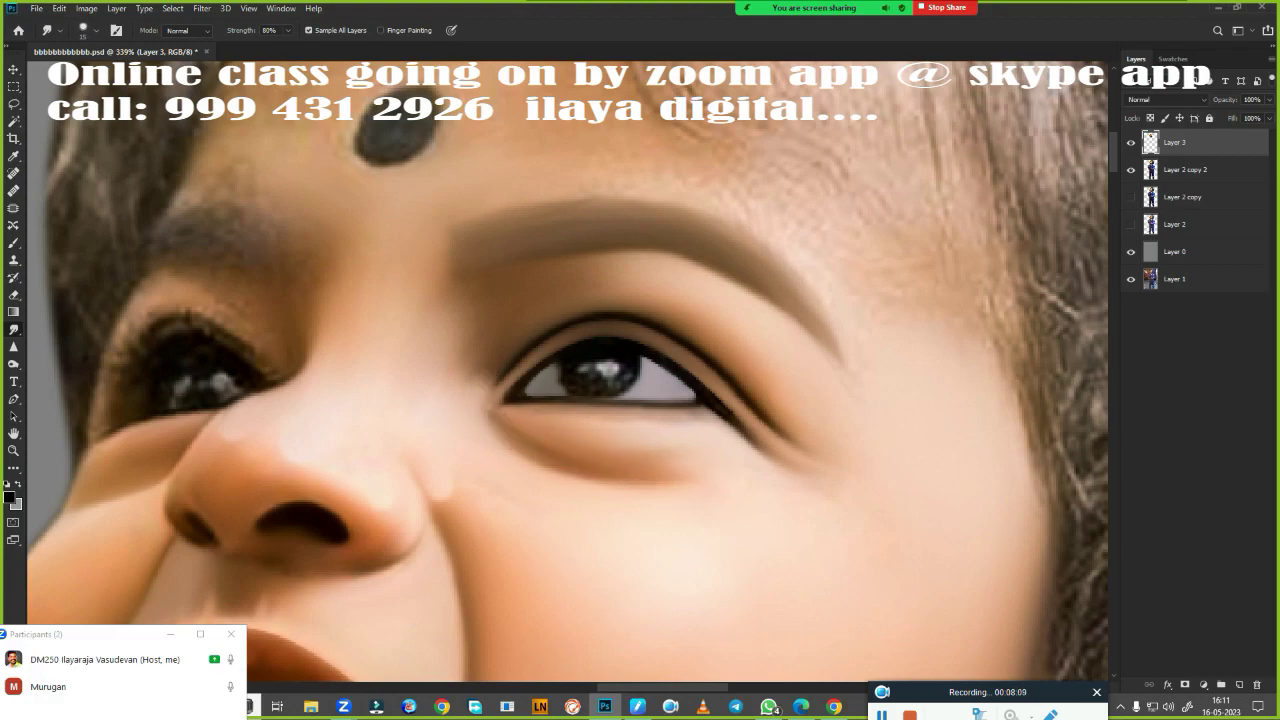
Draw an elliptical selection around the pupil and smudge it into a solid black disc
click(1131, 143)
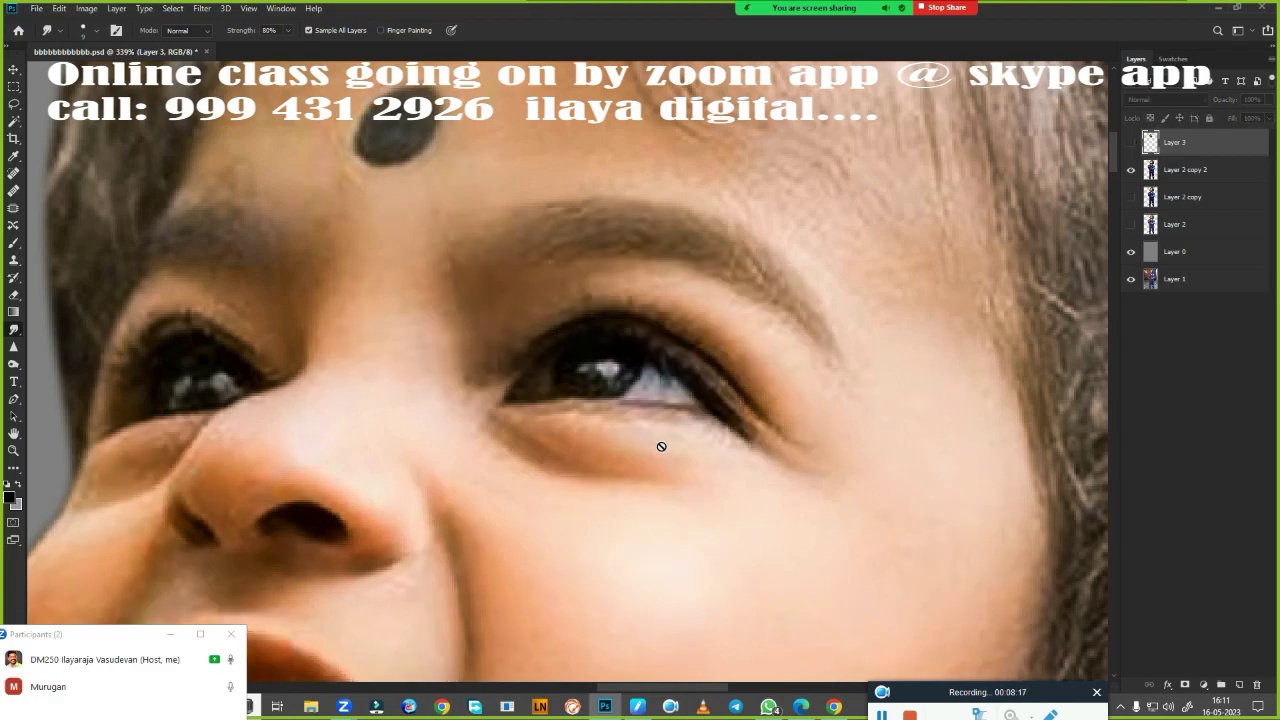
right_click(14, 87)
click(60, 102)
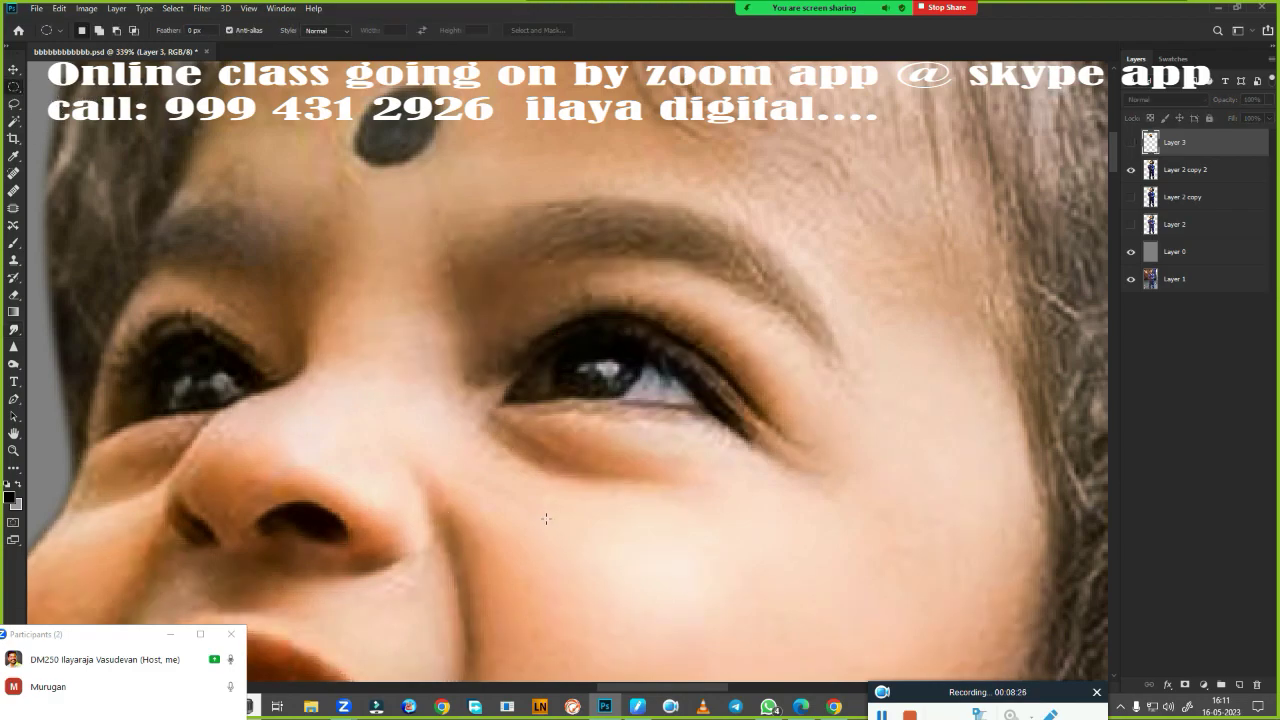
drag(601, 388, 635, 406)
drag(556, 322, 642, 387)
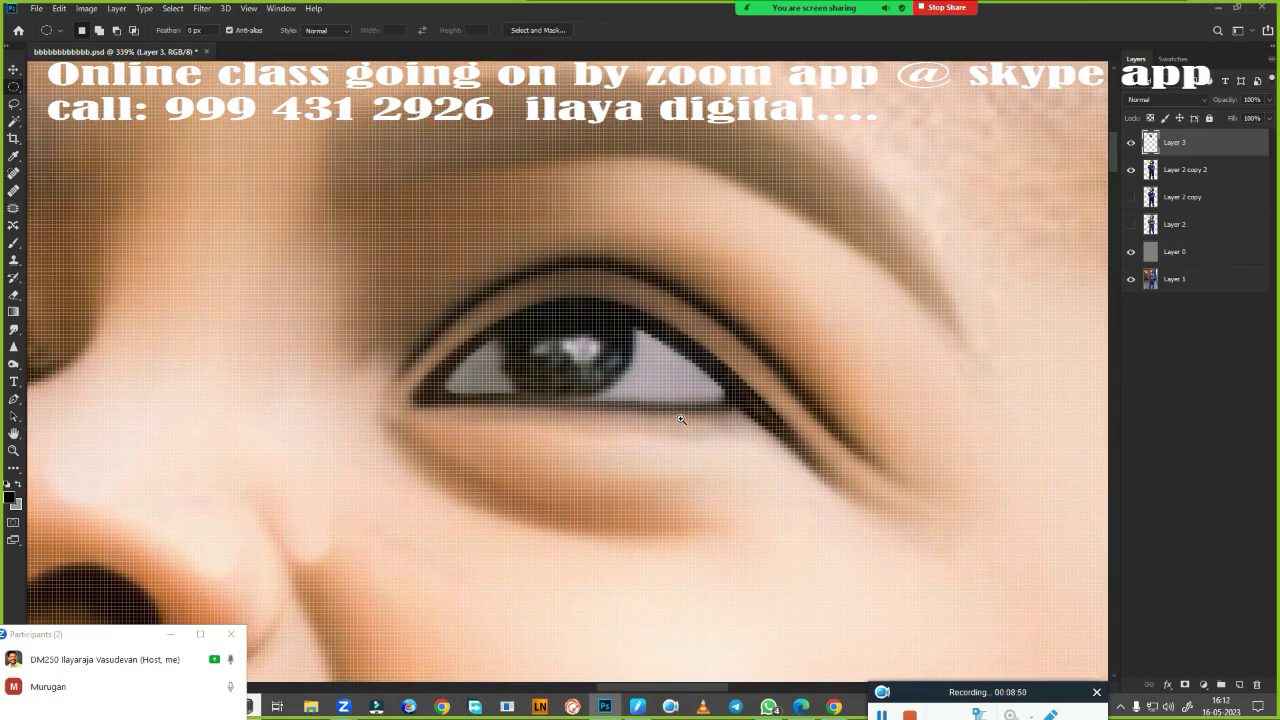
key(r)
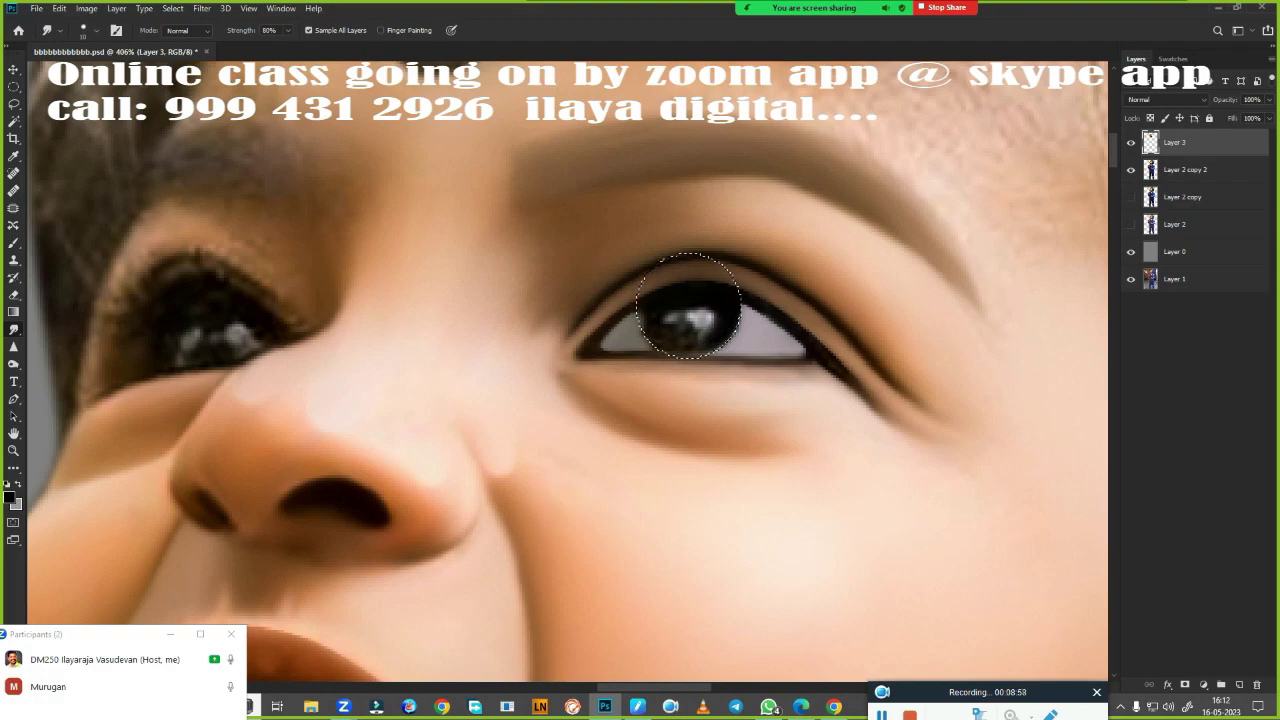
mouse_move(692, 318)
mouse_down()
mouse_move(718, 327)
mouse_move(730, 290)
mouse_up()
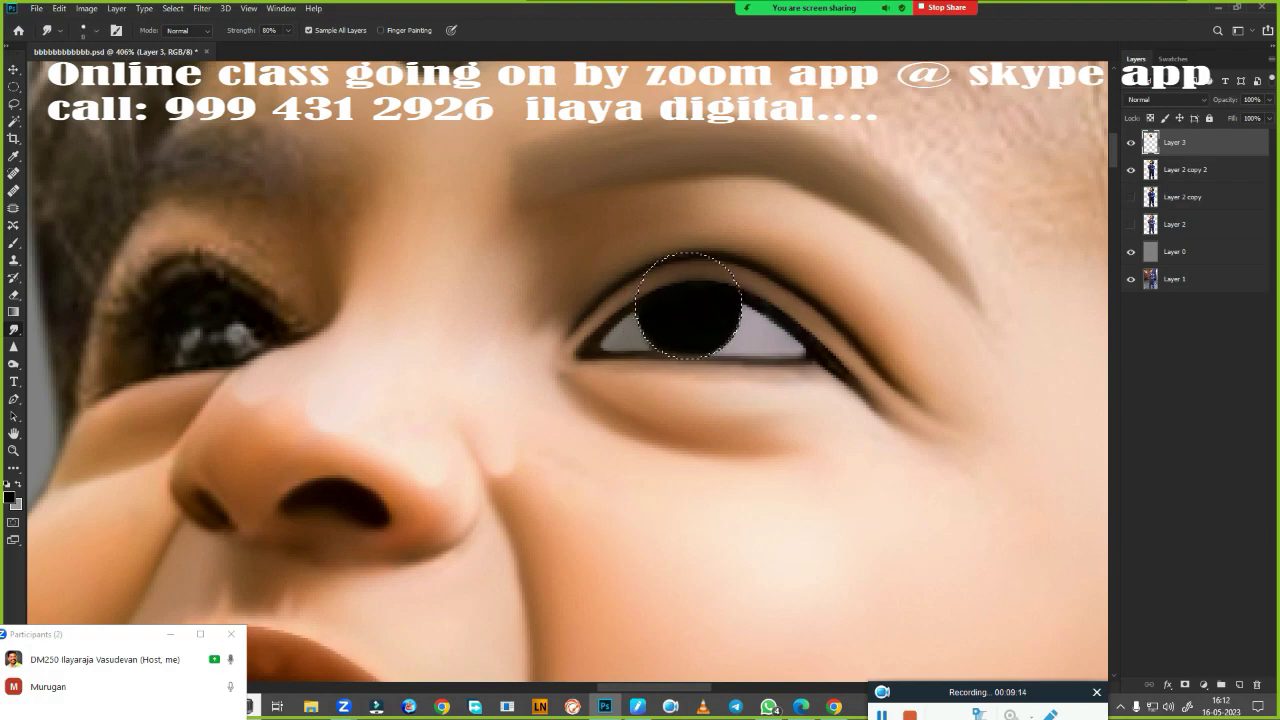
Set a light red foreground colour for the eye's inner corner
click(10, 497)
click(991, 354)
click(1189, 341)
key(F5)
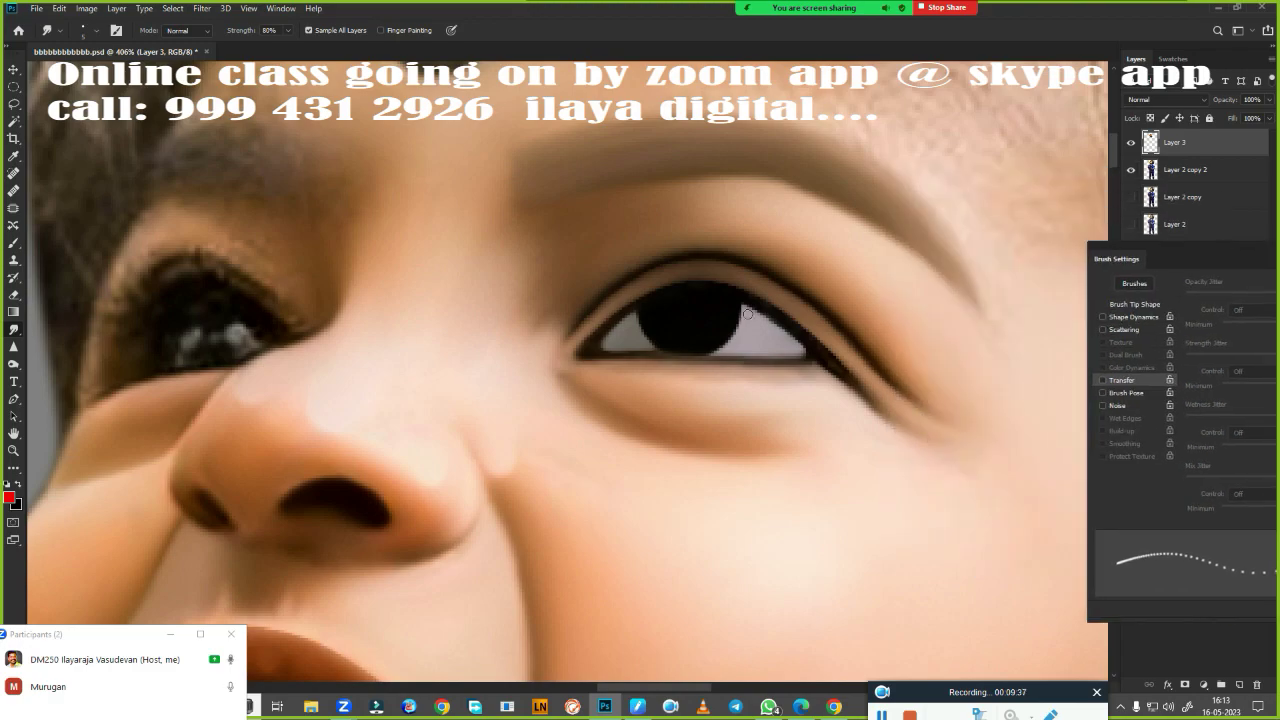
Dab two white catch-lights into the black pupil
click(10, 497)
click(888, 338)
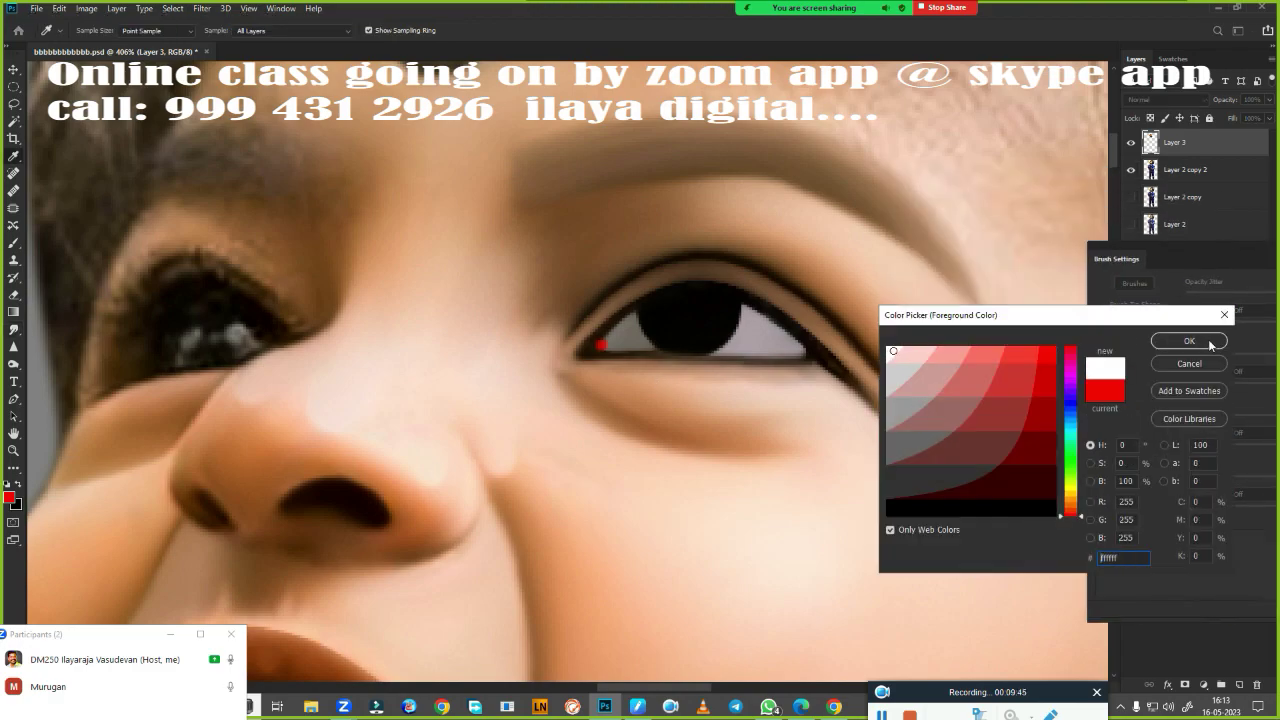
click(1187, 337)
click(703, 317)
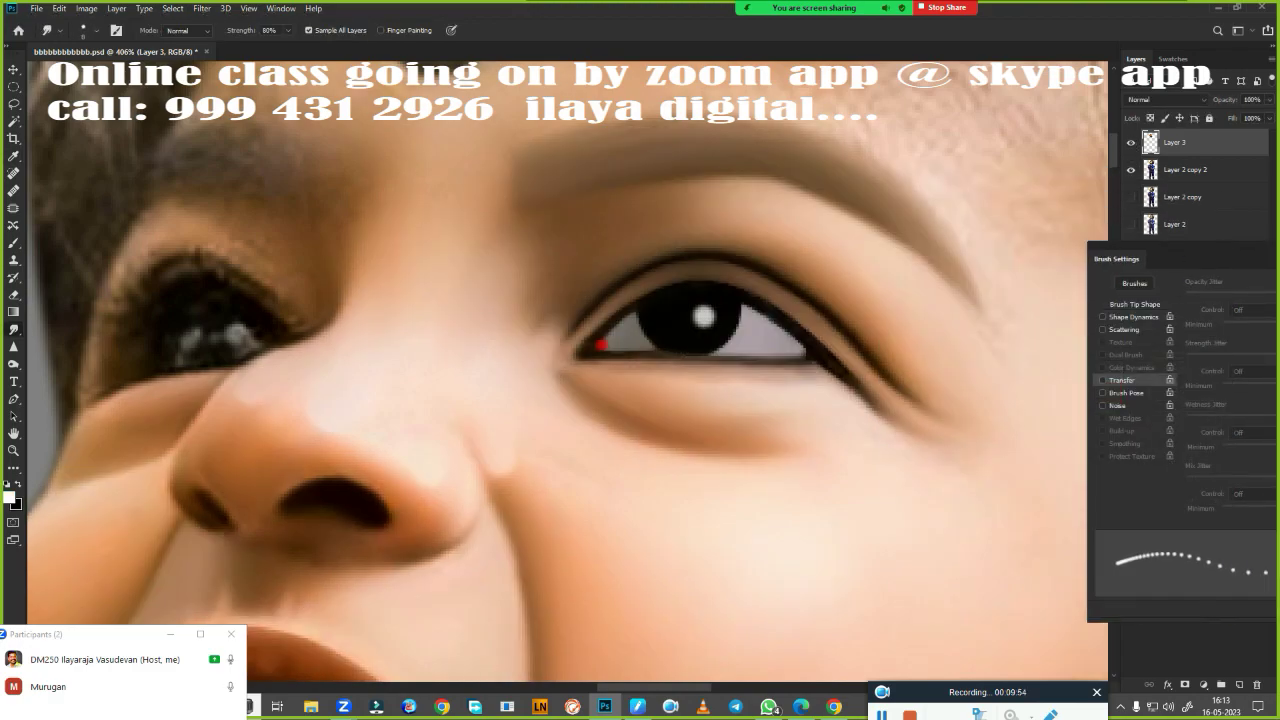
scroll(675, 390, up, 2)
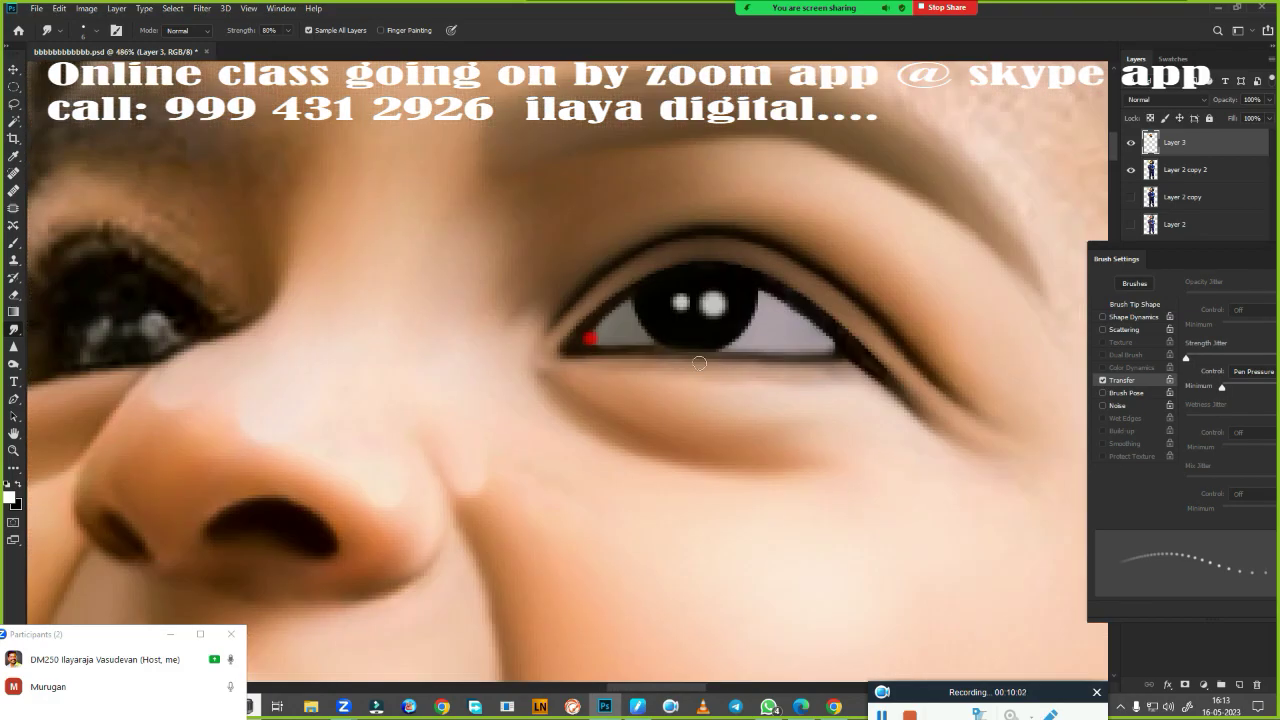
click(712, 305)
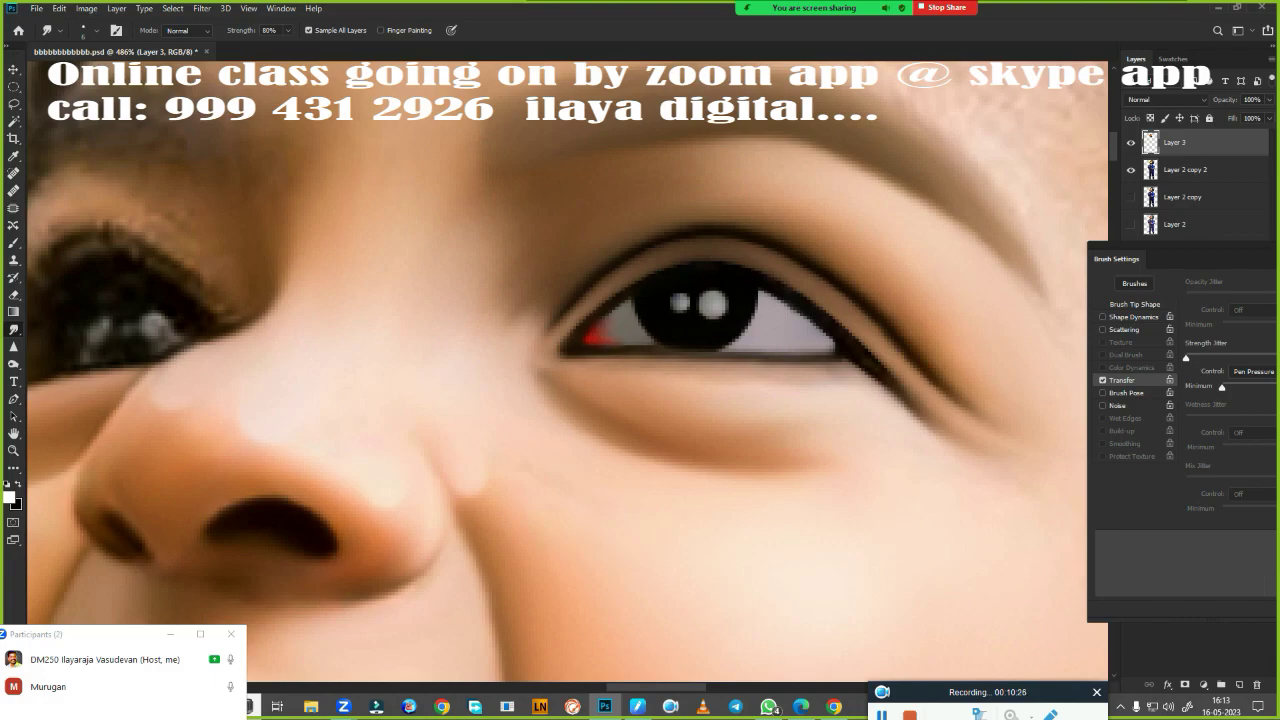
key(ctrl+0)
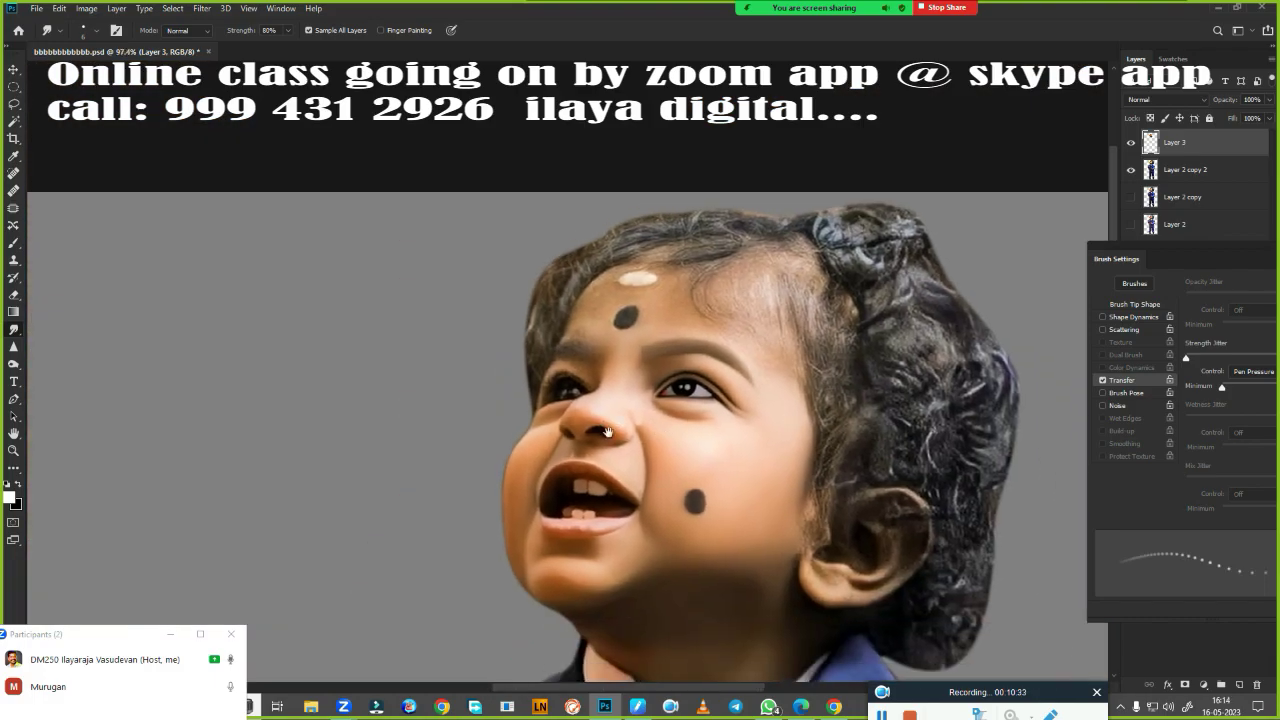
Outline the left eyebrow with a Pen path, select it, and smudge it into an even dark-brown band
scroll(607, 432, up, 10)
key(p)
click(361, 248)
drag(462, 219, 508, 240)
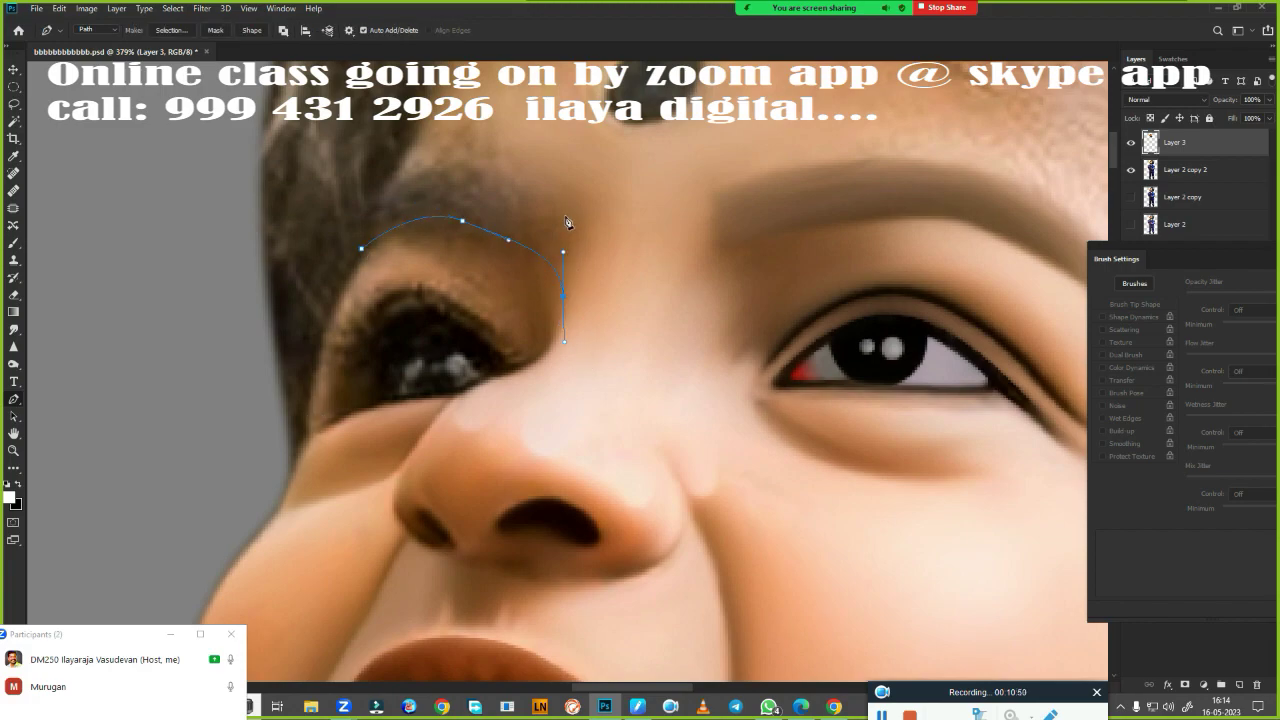
key(ctrl+Return)
click(13, 329)
mouse_move(449, 191)
mouse_down()
mouse_move(551, 251)
mouse_move(357, 220)
mouse_move(550, 260)
mouse_move(400, 200)
mouse_move(530, 250)
mouse_move(390, 205)
mouse_move(550, 262)
mouse_up()
drag(380, 225, 560, 262)
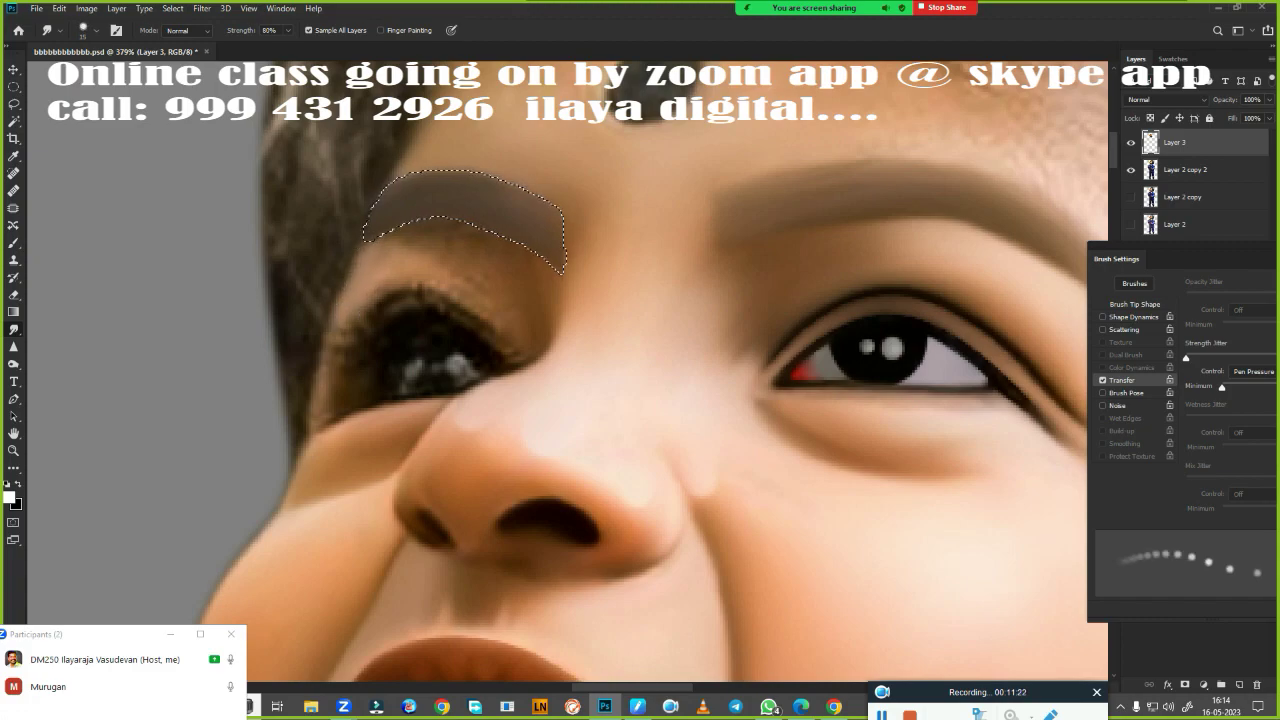
mouse_move(420, 230)
mouse_down()
mouse_move(540, 270)
mouse_move(480, 230)
mouse_up()
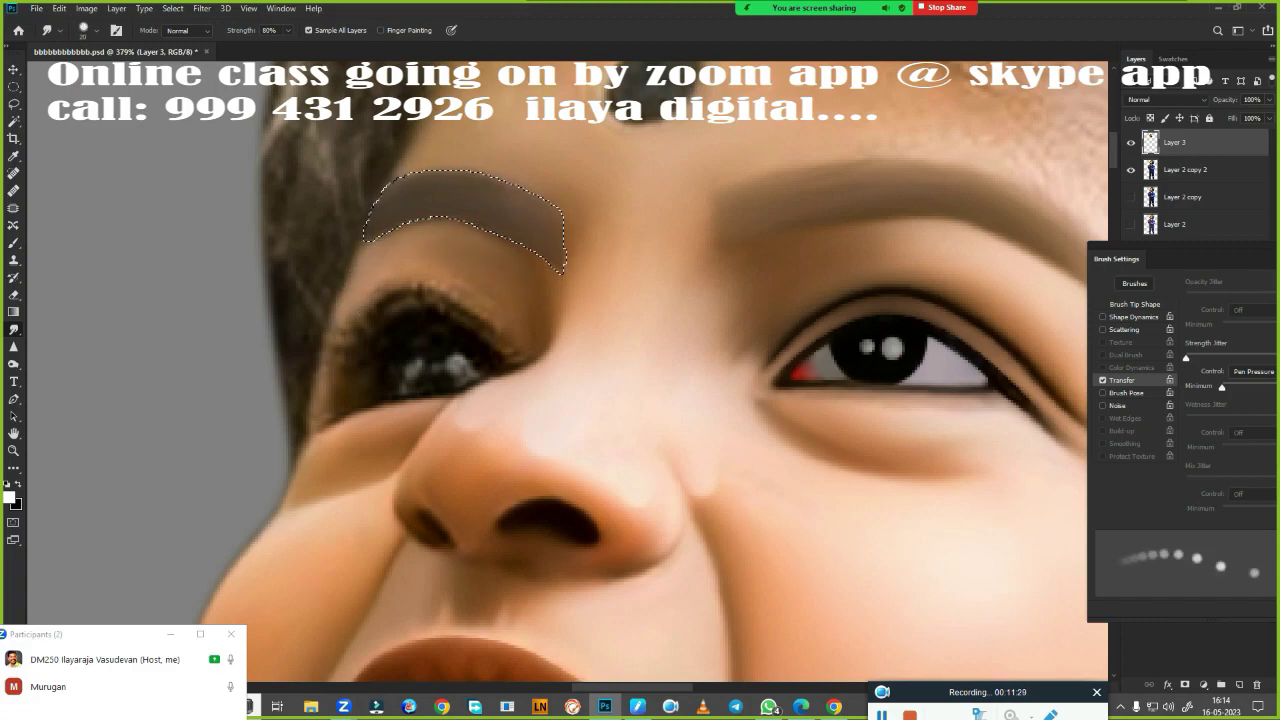
scroll(686, 265, down, 5)
Select the area around the left eye with a Pen path and smudge the skin above the eyelid
scroll(686, 265, up, 5)
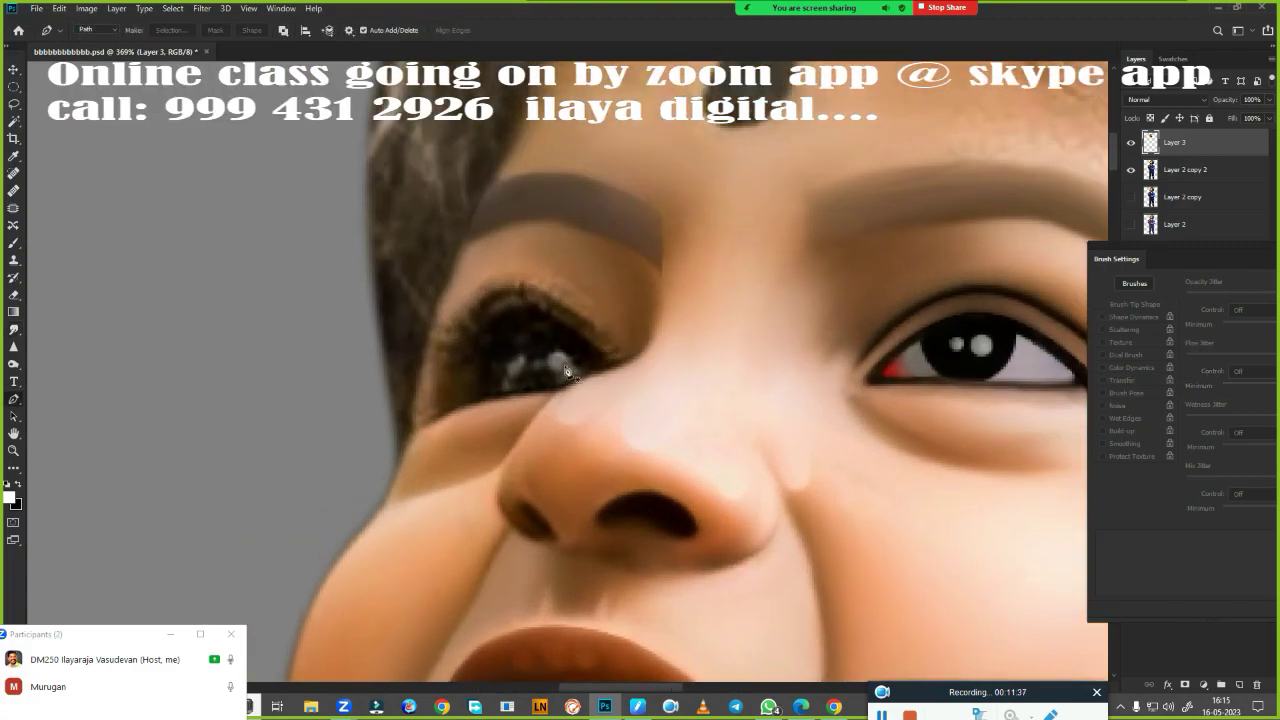
key(p)
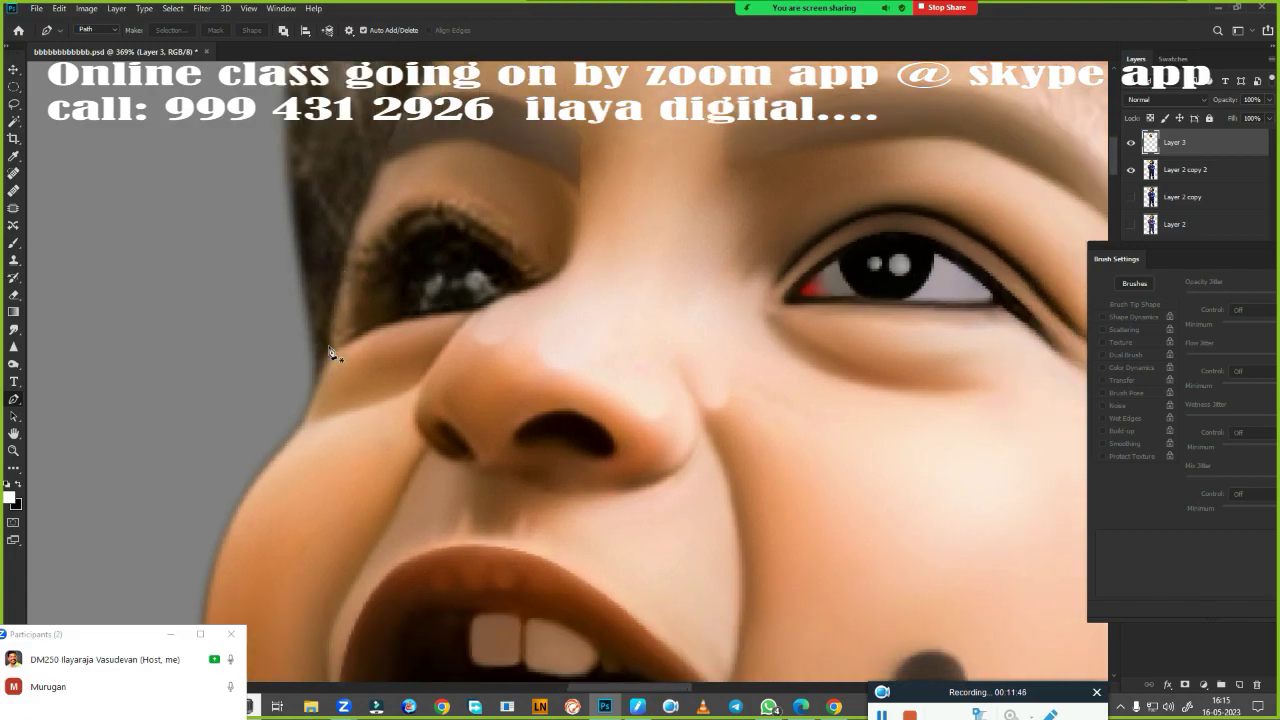
click(321, 372)
drag(398, 151, 431, 138)
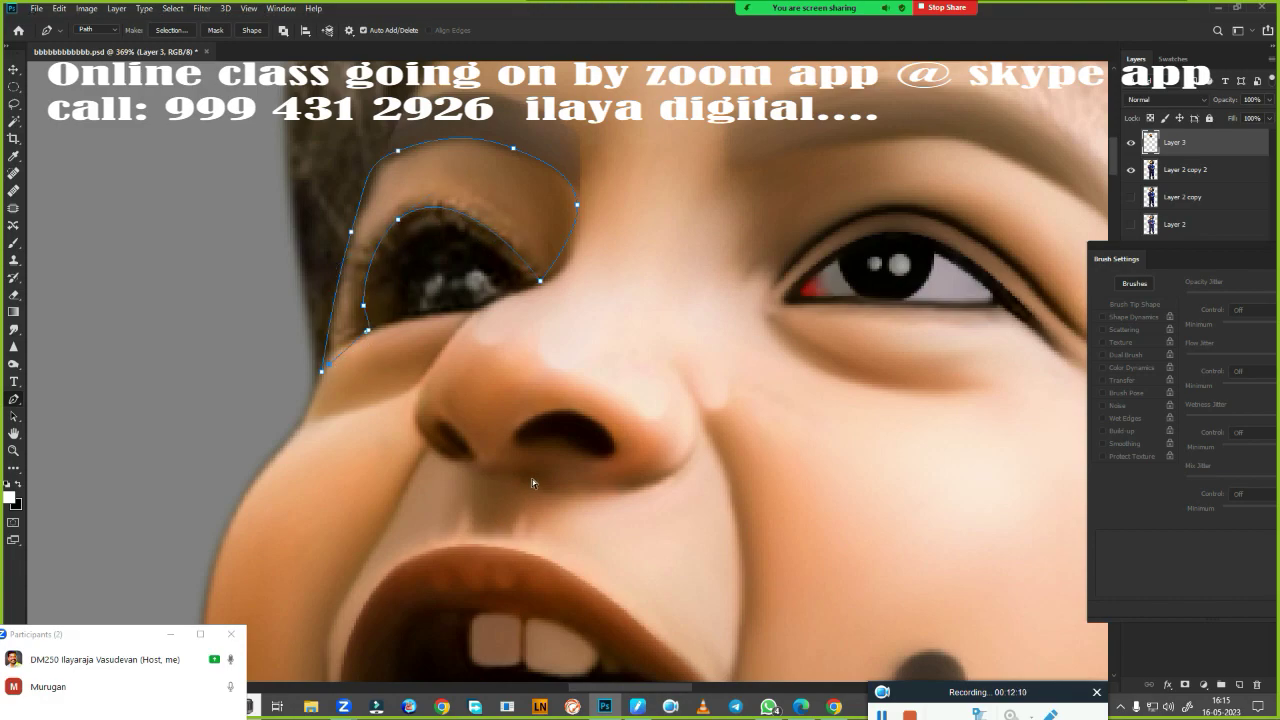
key(ctrl+Return)
key(r)
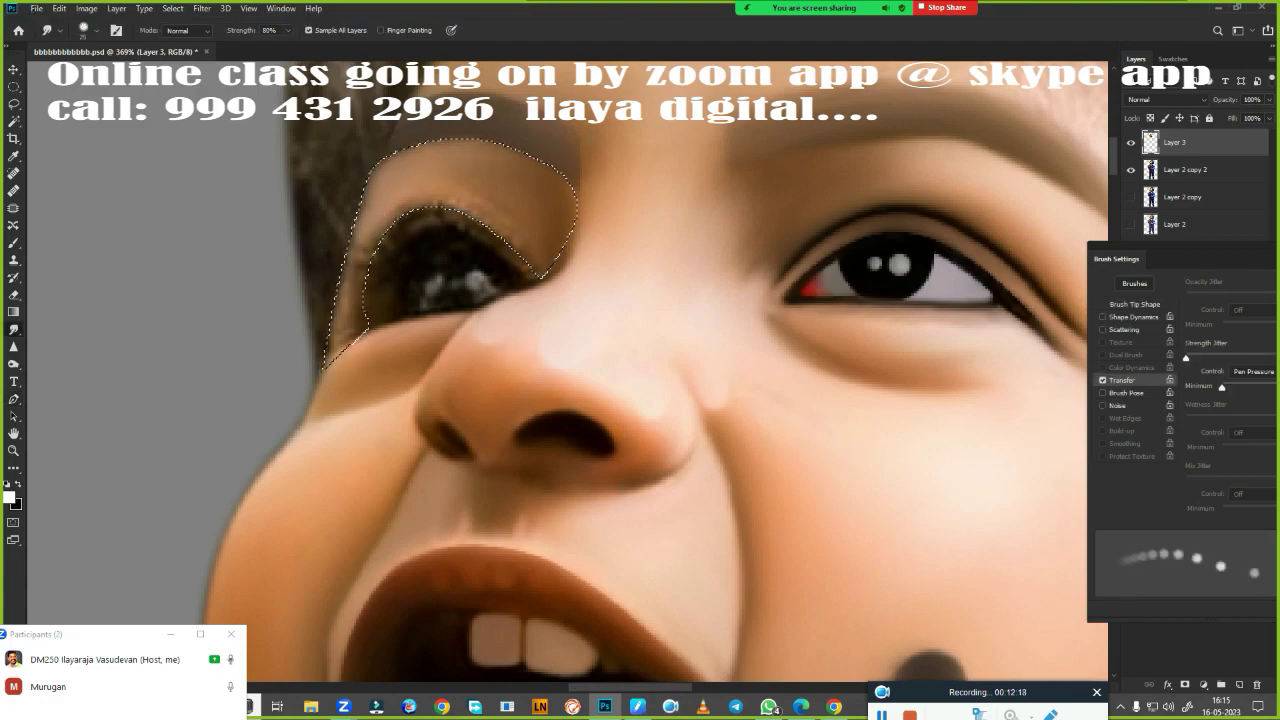
mouse_move(372, 172)
mouse_down()
mouse_move(520, 250)
mouse_move(492, 200)
mouse_up()
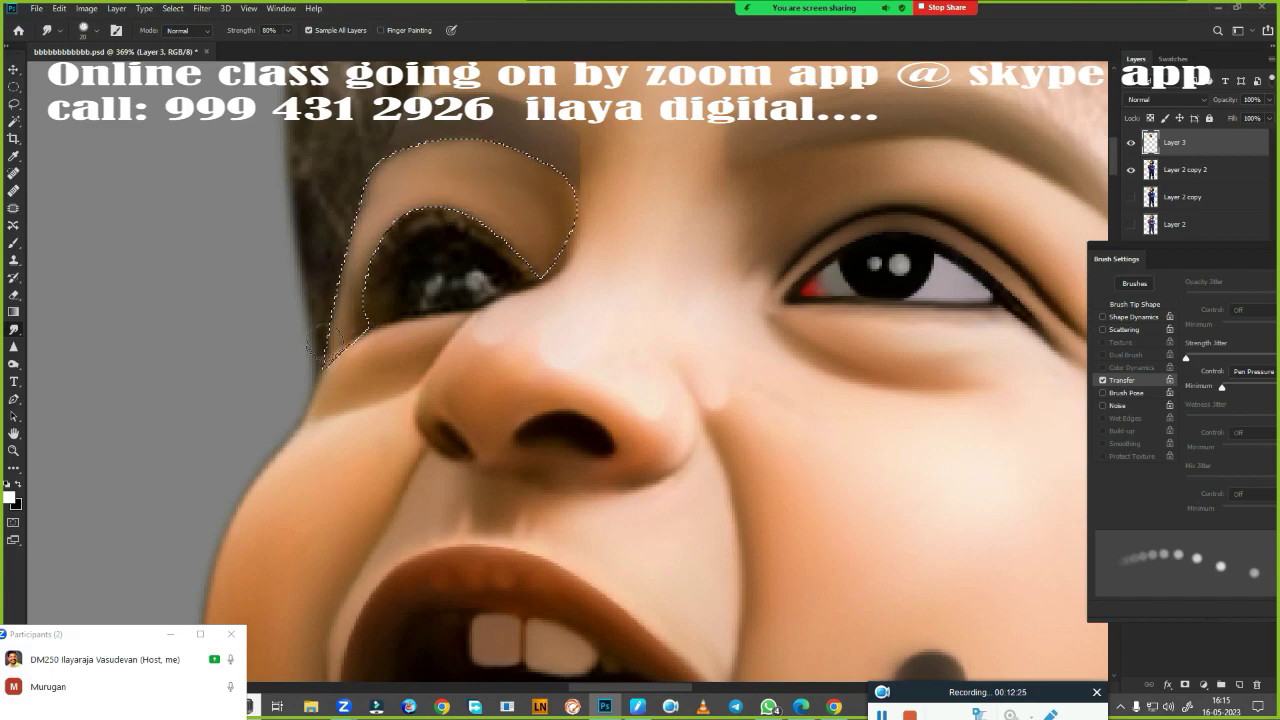
Darken the upper eyelid edge with the black Mixer Brush and deselect
key(b)
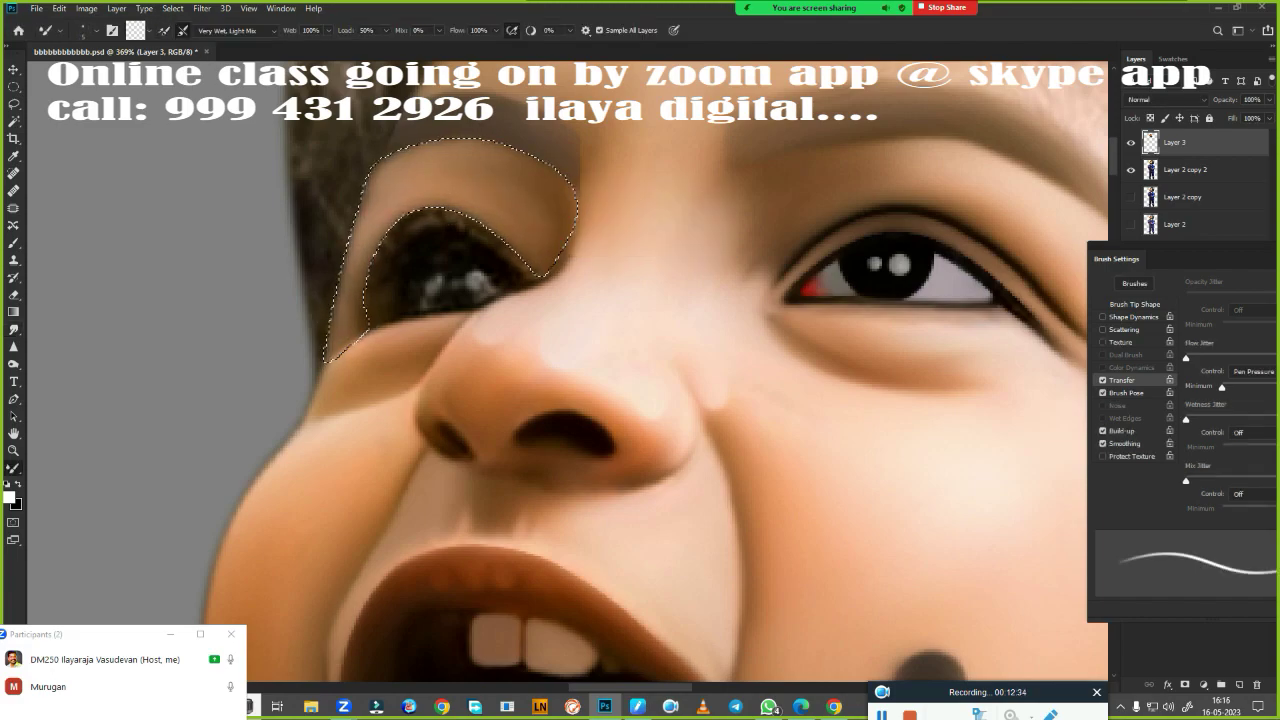
key(d)
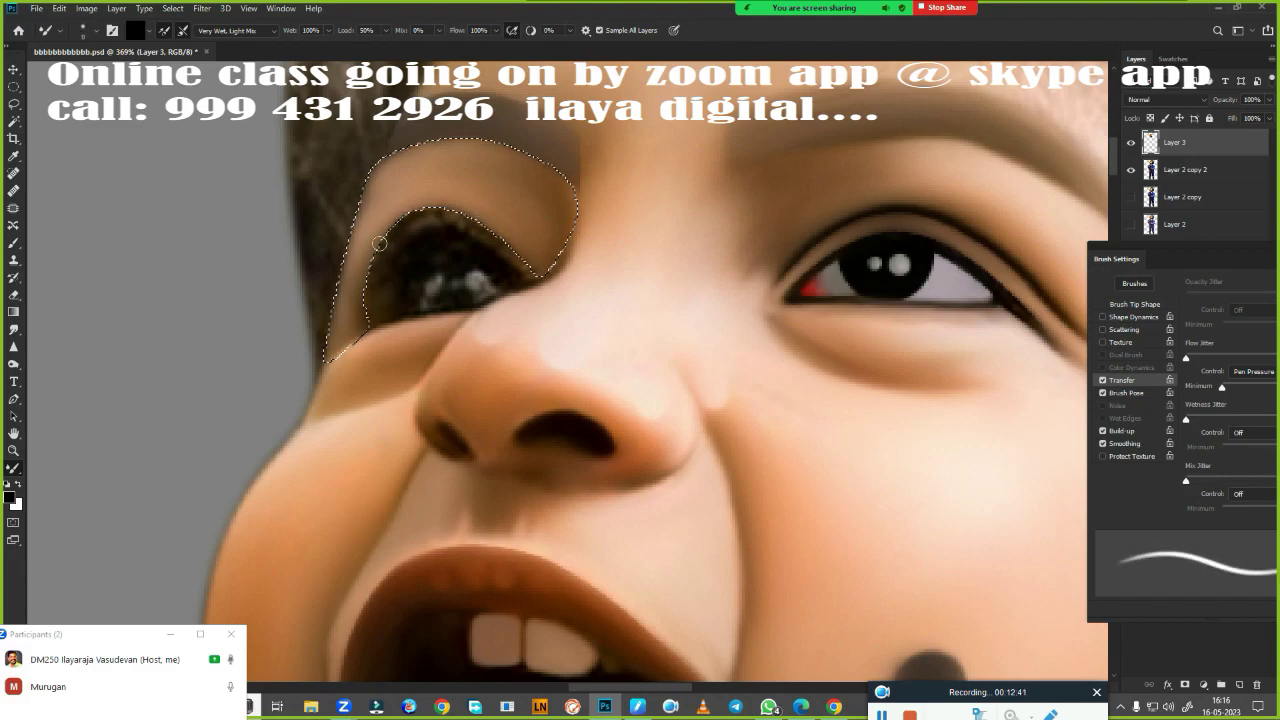
drag(410, 214, 500, 242)
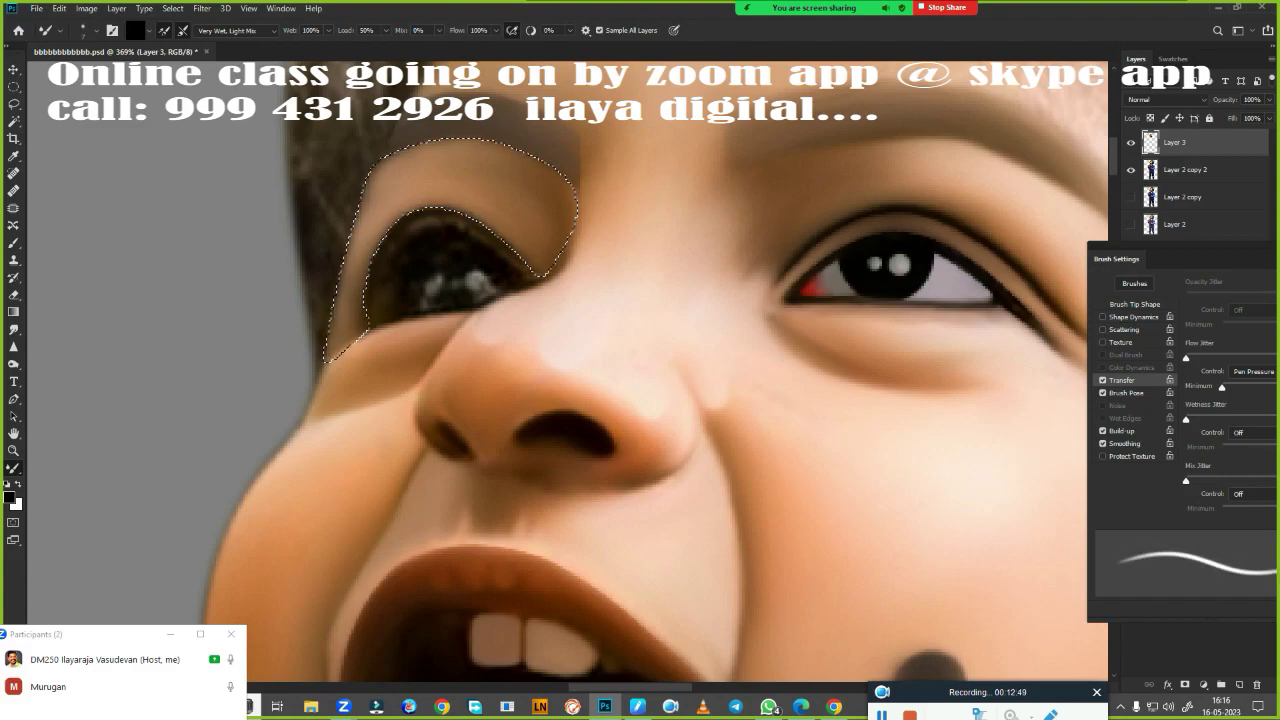
key(ctrl+d)
Trace a curved Pen path along the upper eyelid and turn it into a selection
key(p)
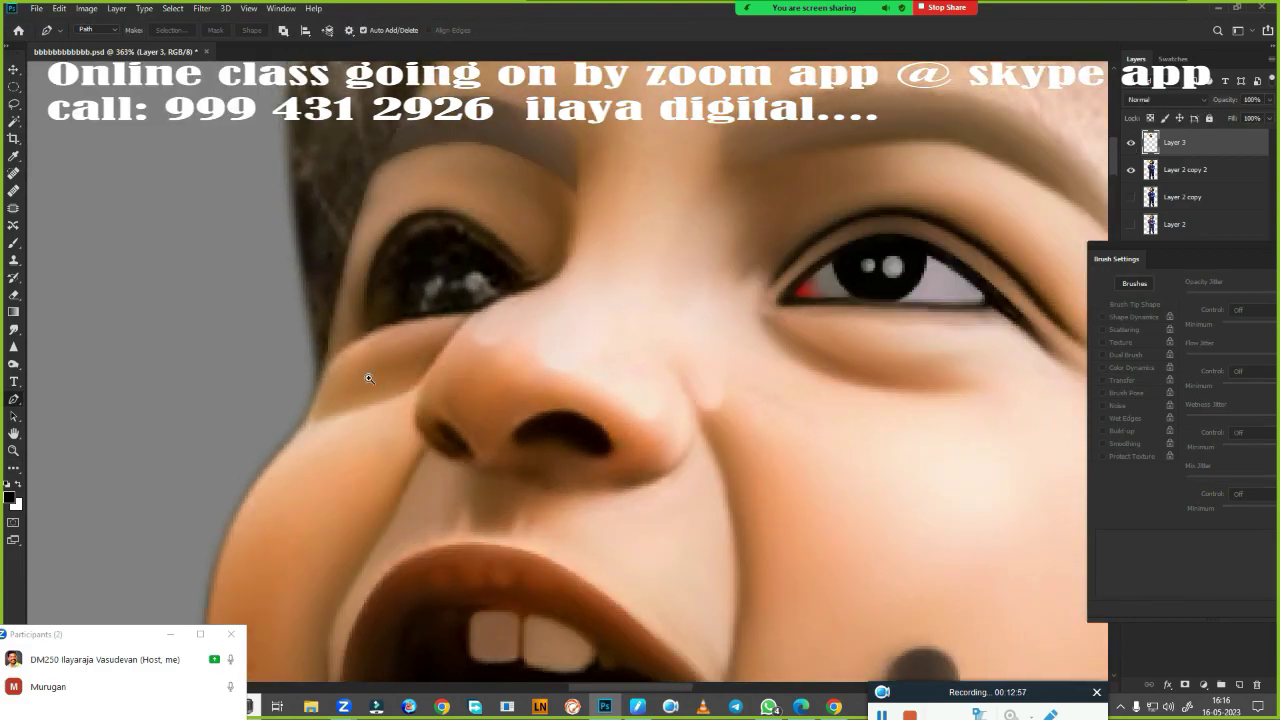
scroll(340, 350, up, 2)
key(r)
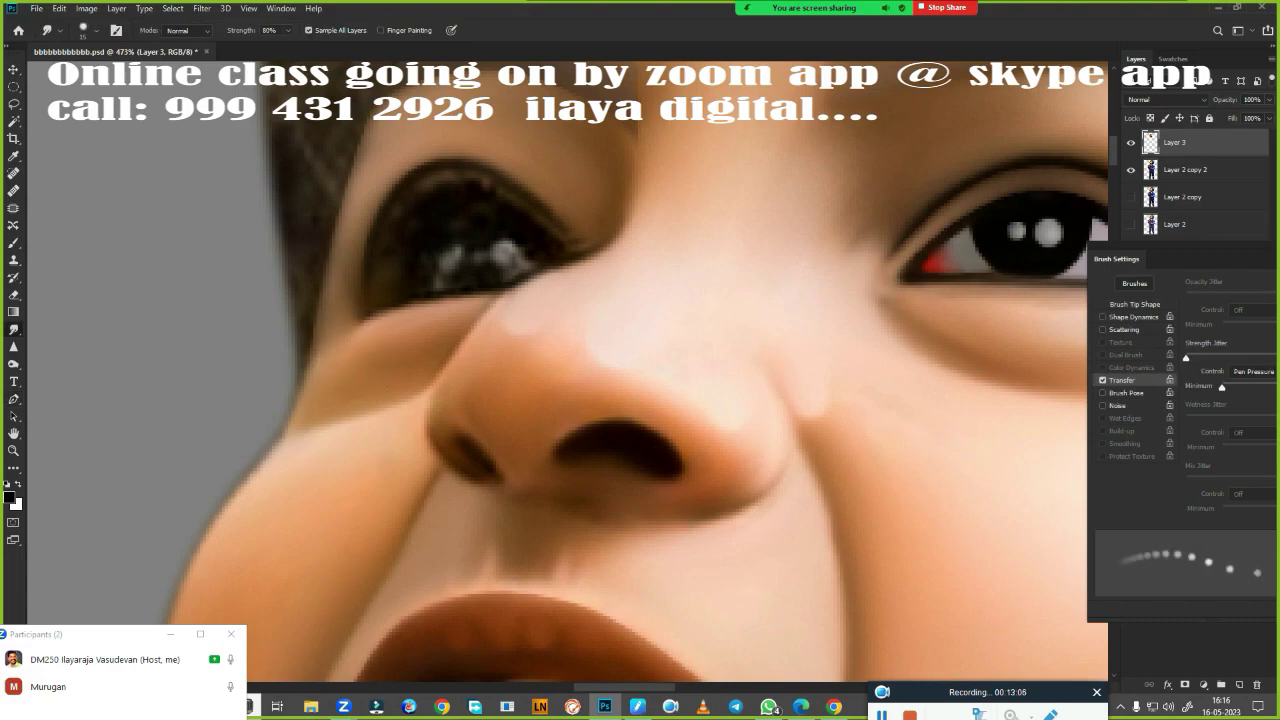
scroll(503, 406, up, 3)
key(p)
click(303, 402)
drag(357, 291, 385, 283)
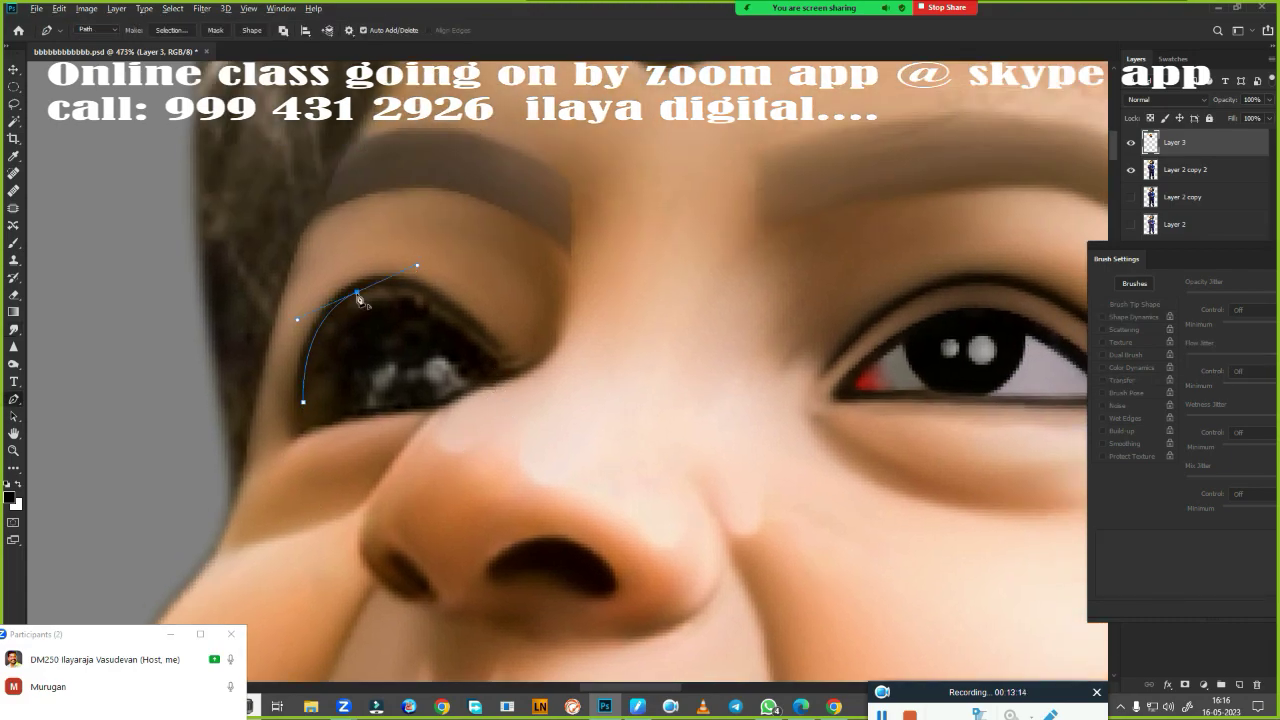
drag(467, 323, 486, 345)
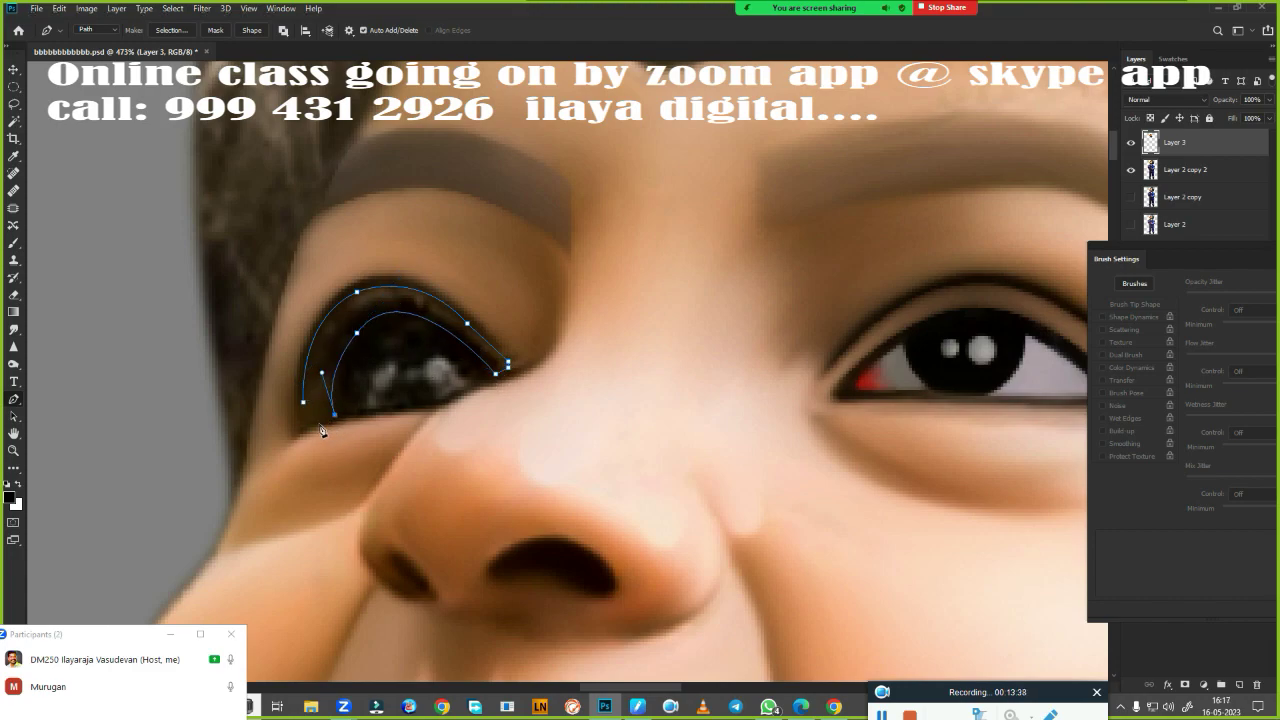
key(ctrl+Return)
Repaint the eyelid selection with a cleaned, reloaded Mixer Brush, then deselect
key(b)
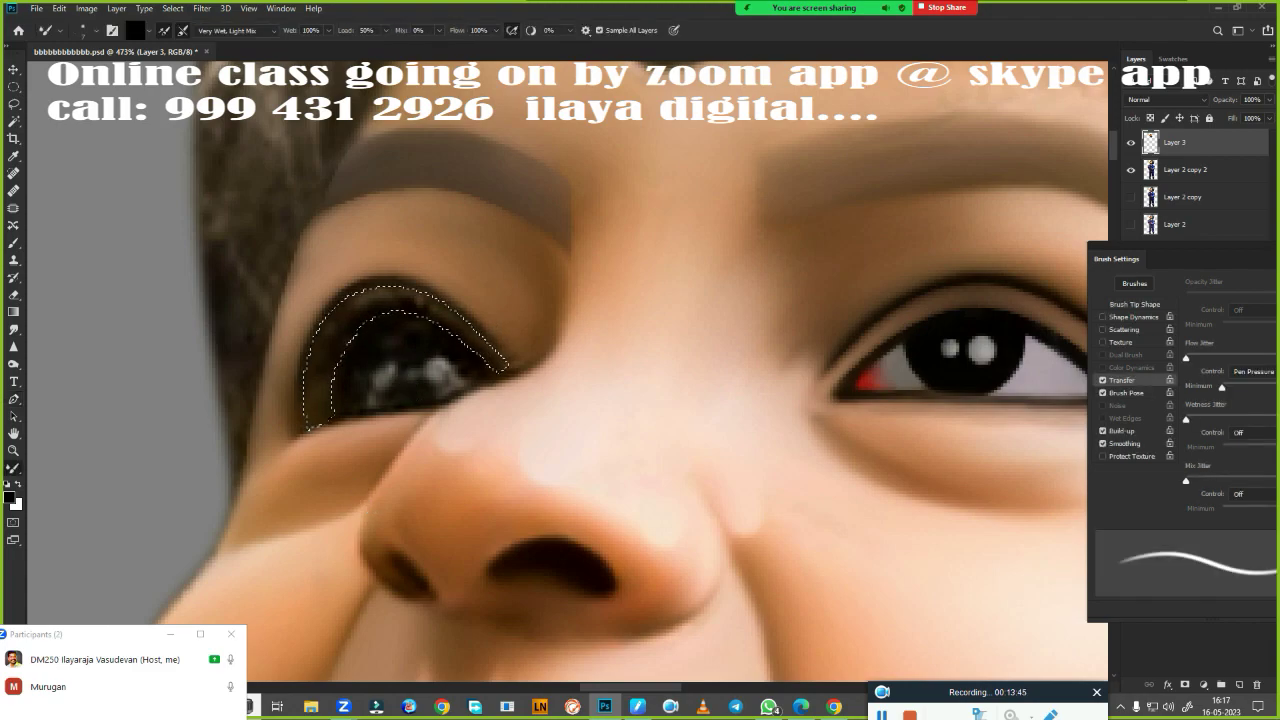
click(164, 30)
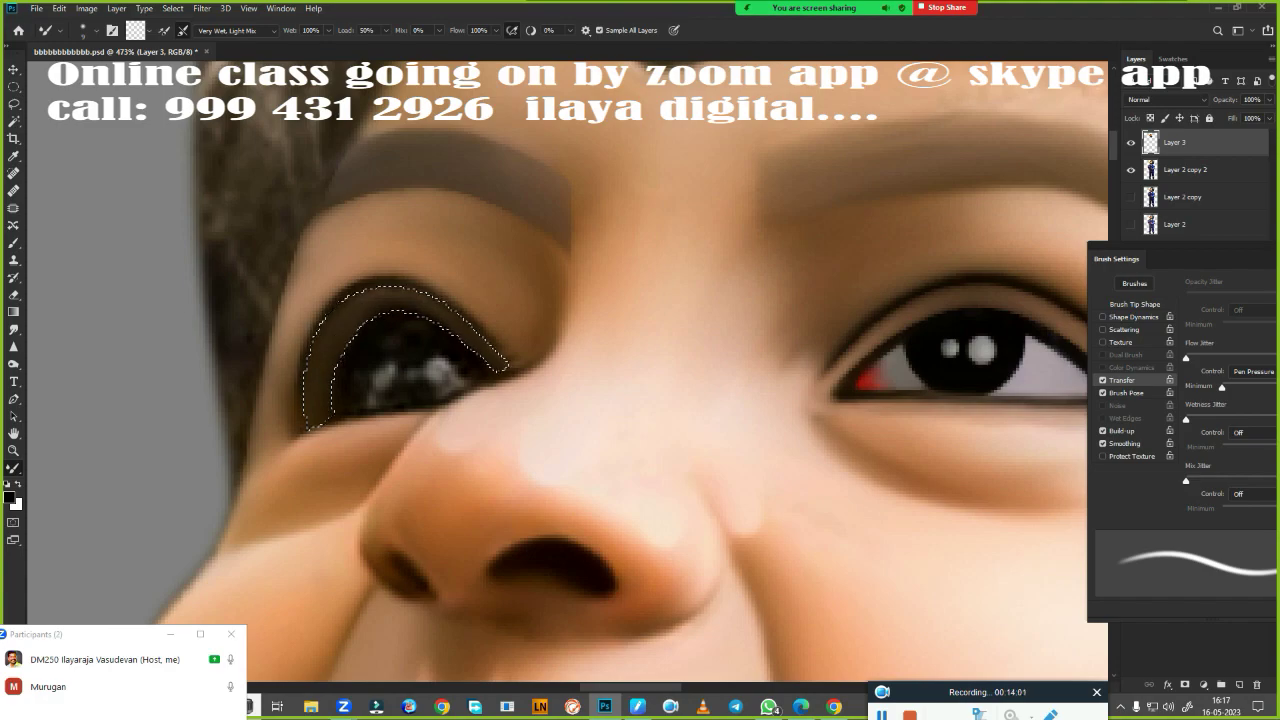
key(shift+F6)
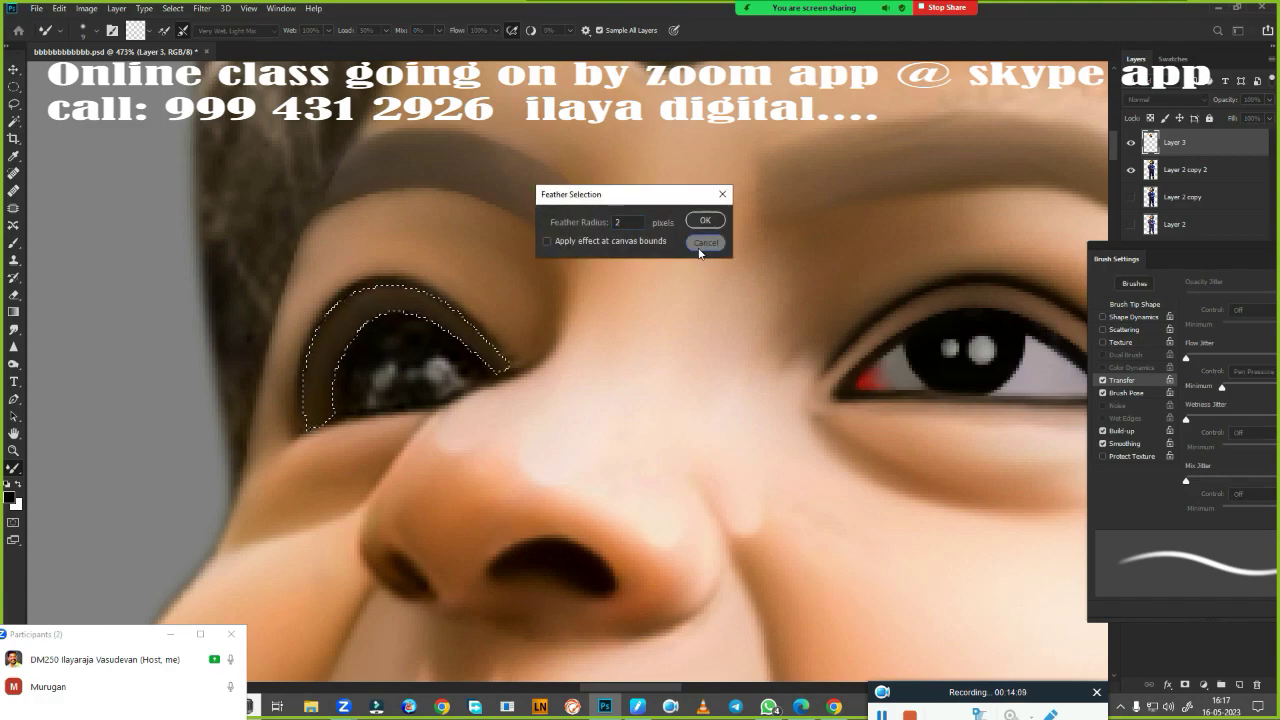
click(706, 245)
alt+click(318, 425)
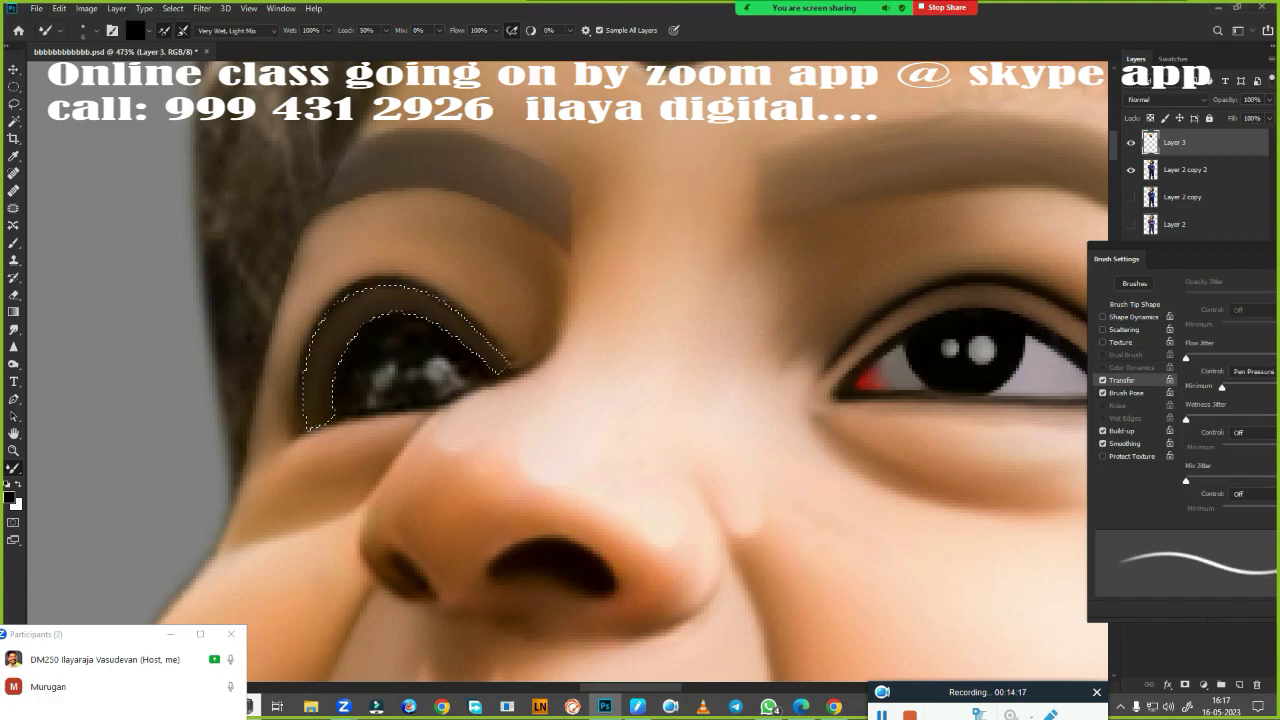
key(ctrl+d)
key(ctrl+0)
scroll(466, 307, up, 5)
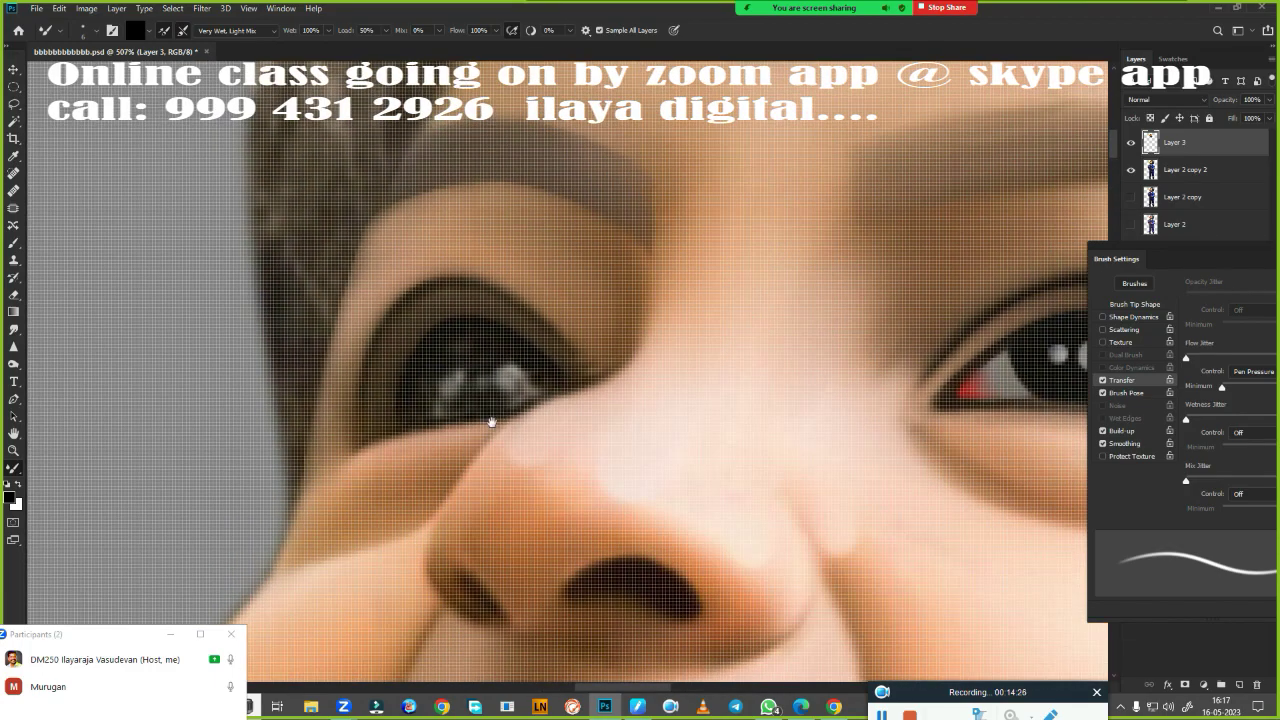
key(p)
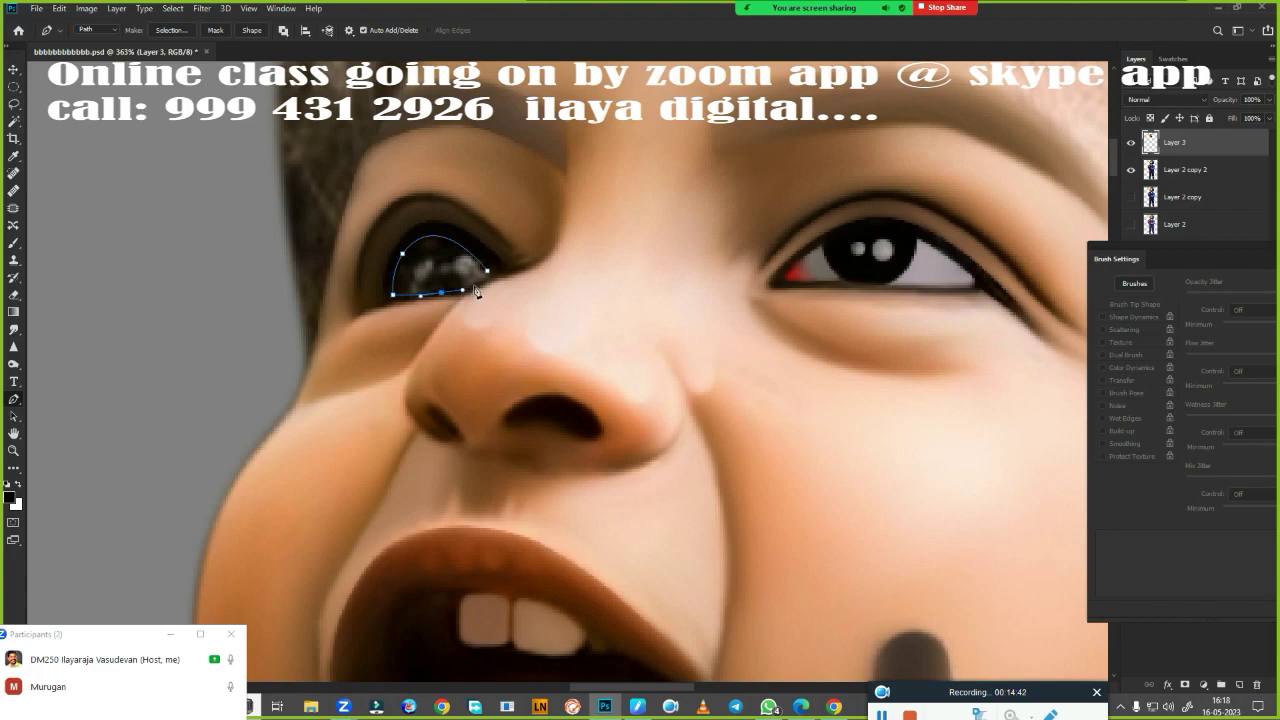
Select the left eye's pupil and smudge it into a smooth dark disc
key(ctrl+Return)
key(r)
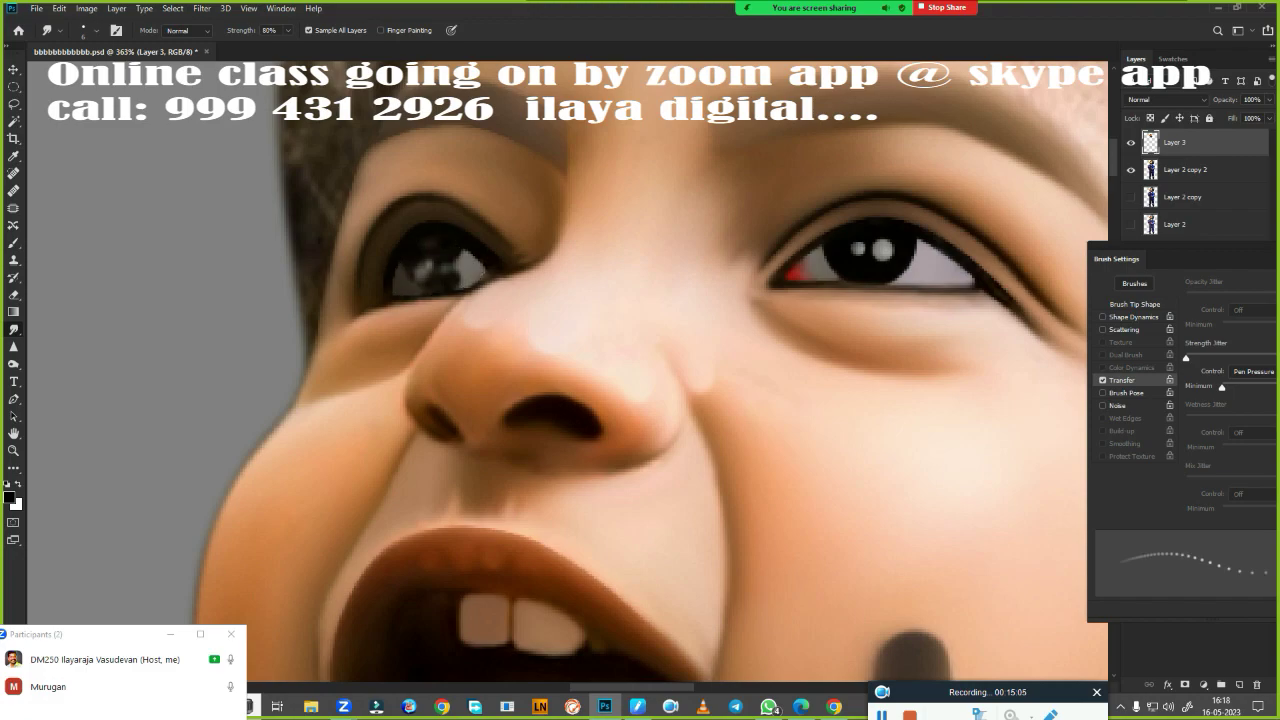
key(m)
key(ctrl+comma)
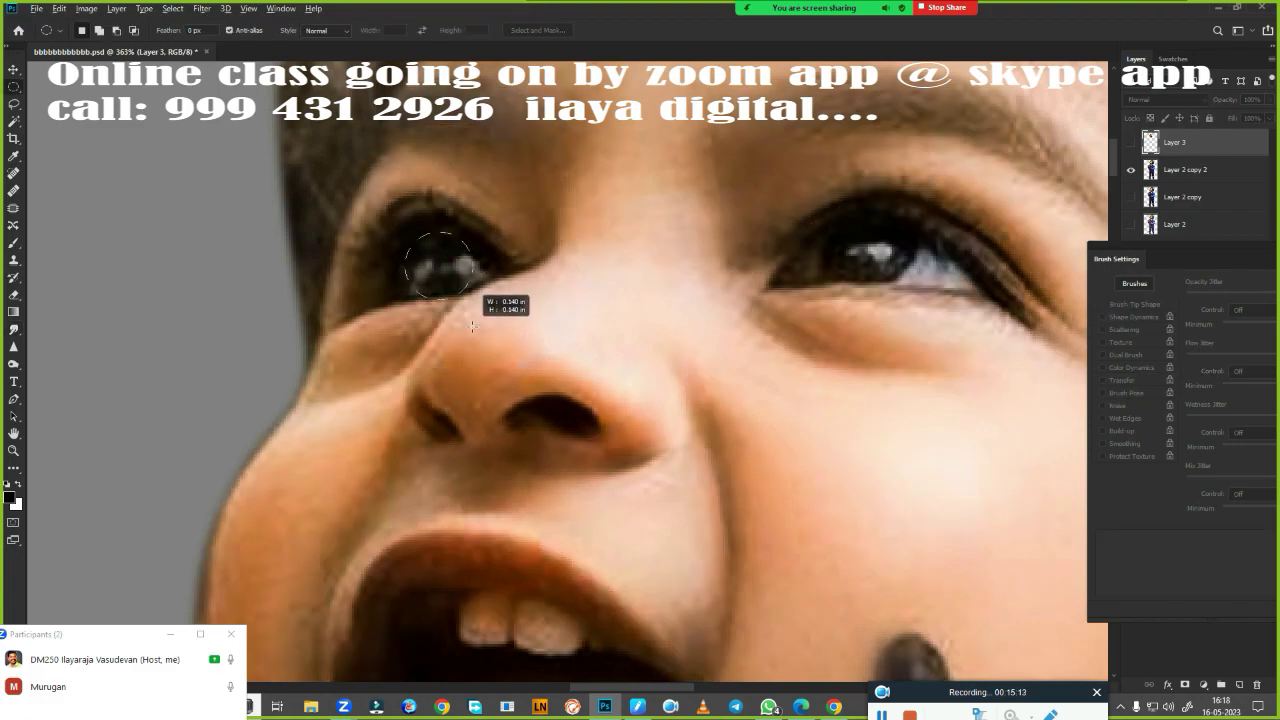
key(ctrl+comma)
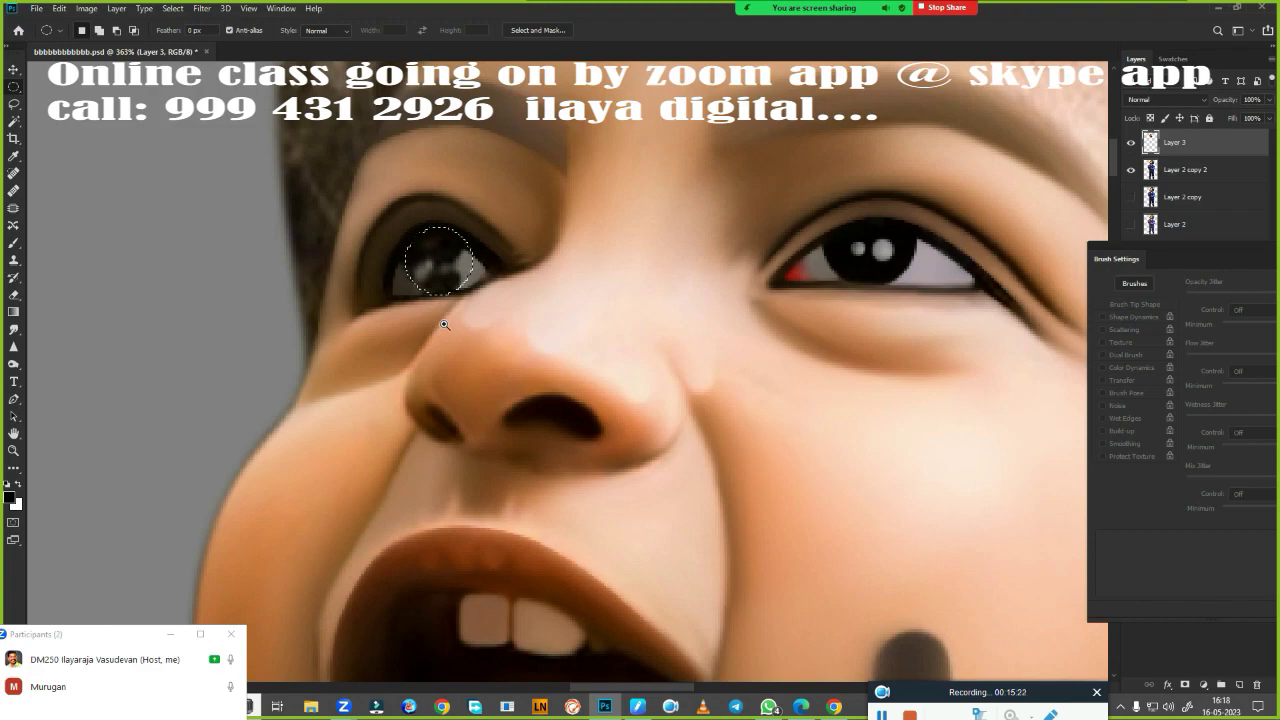
scroll(440, 250, up, 3)
key(r)
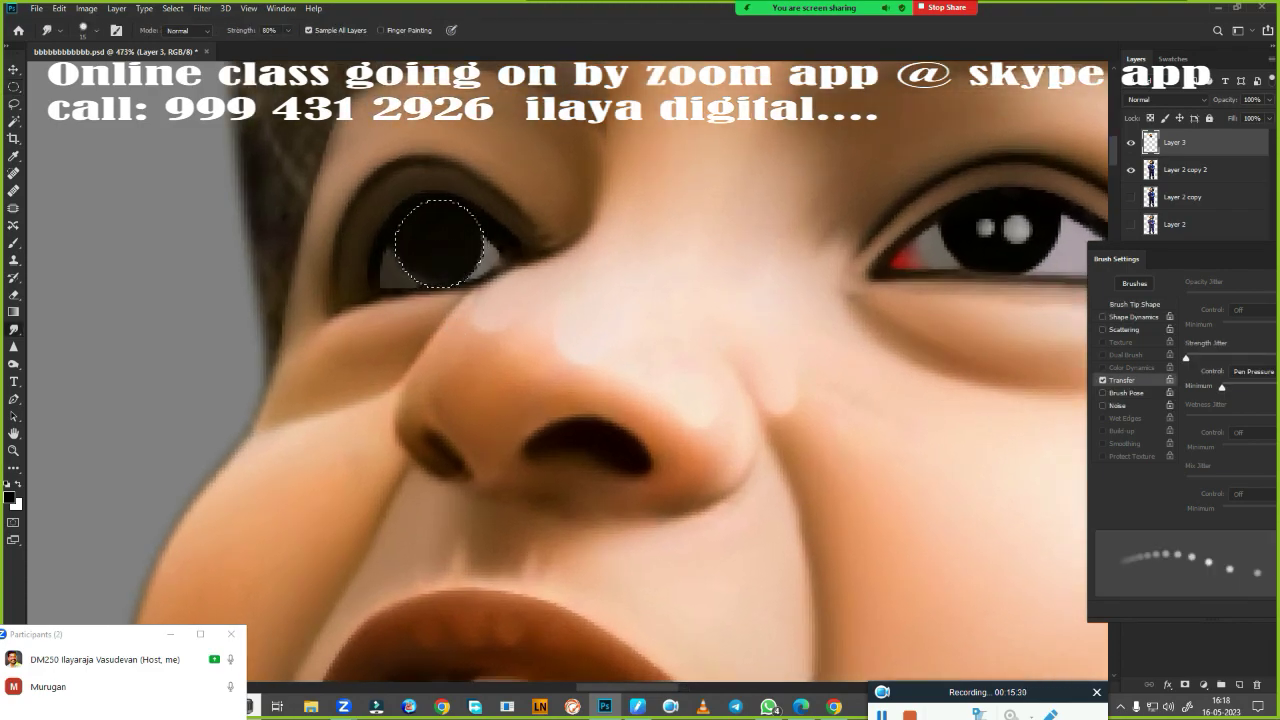
key(ctrl+d)
key(m)
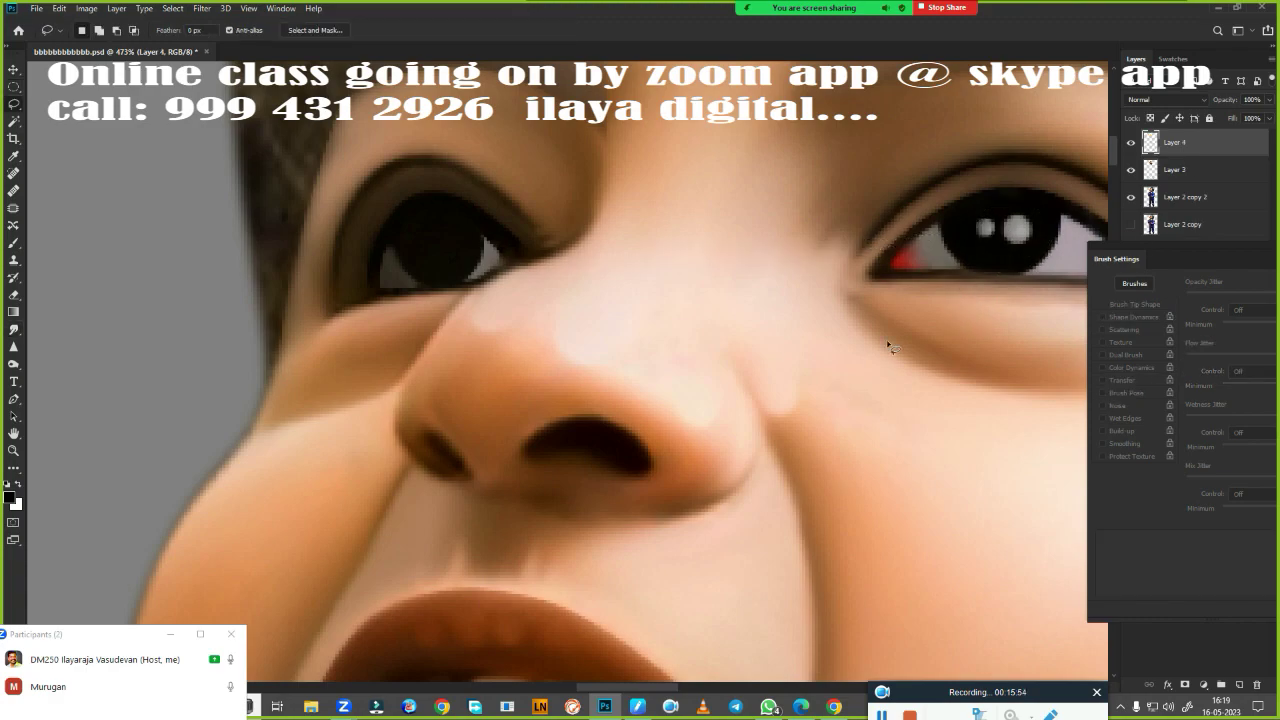
Move the two white catch-lights onto the left eye's pupil
key(v)
drag(888, 345, 563, 370)
drag(1163, 171, 1256, 684)
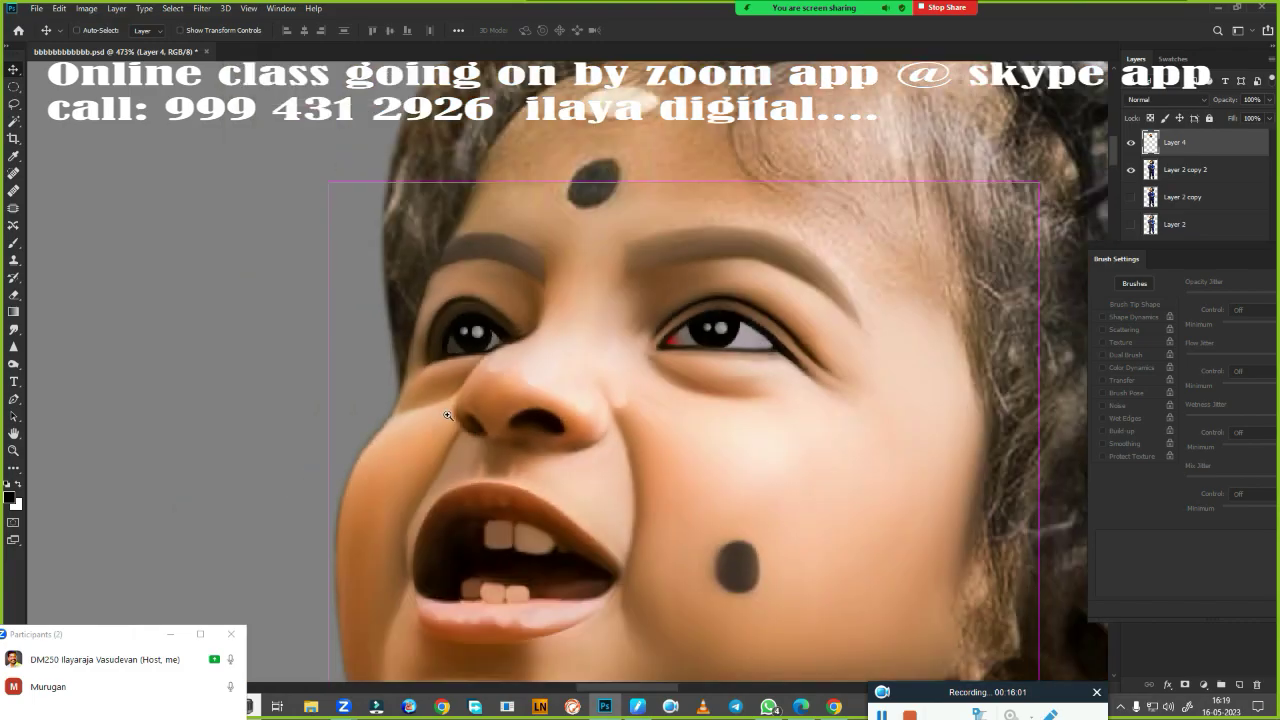
Pick a reddish-brown paint colour and prepare to lasso the forehead
click(10, 497)
click(1183, 337)
scroll(593, 275, up, 1)
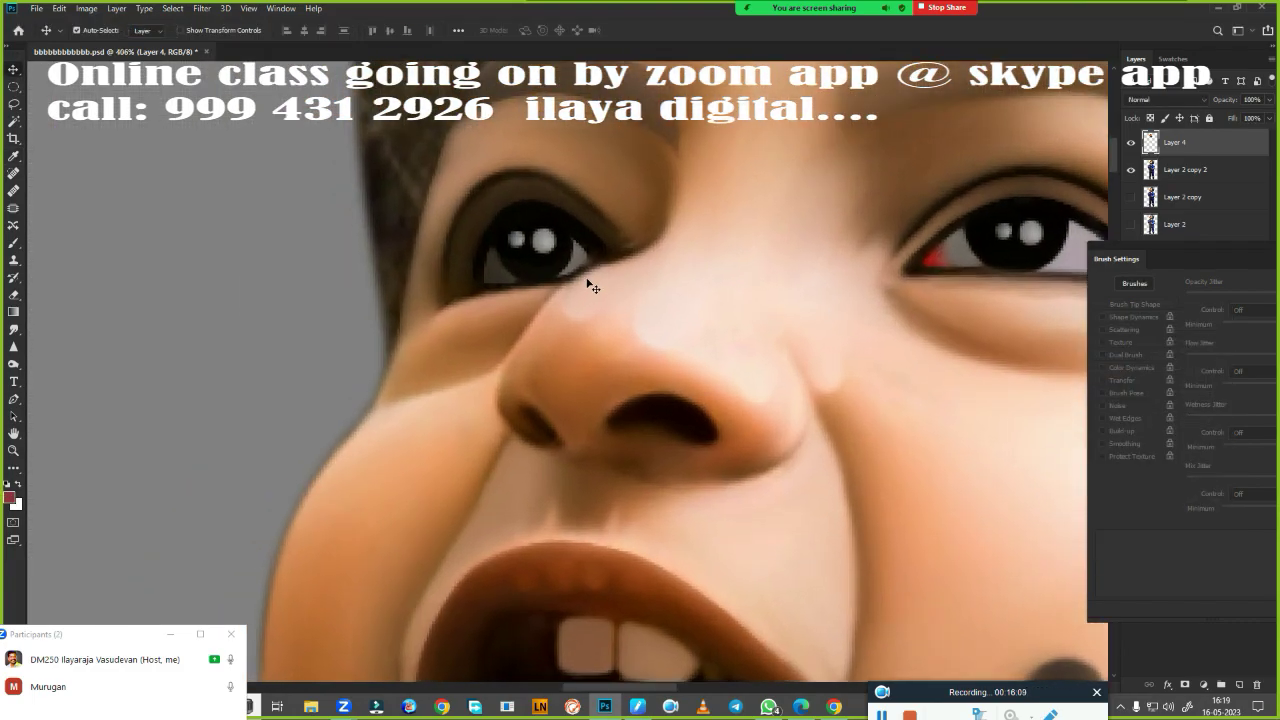
key(r)
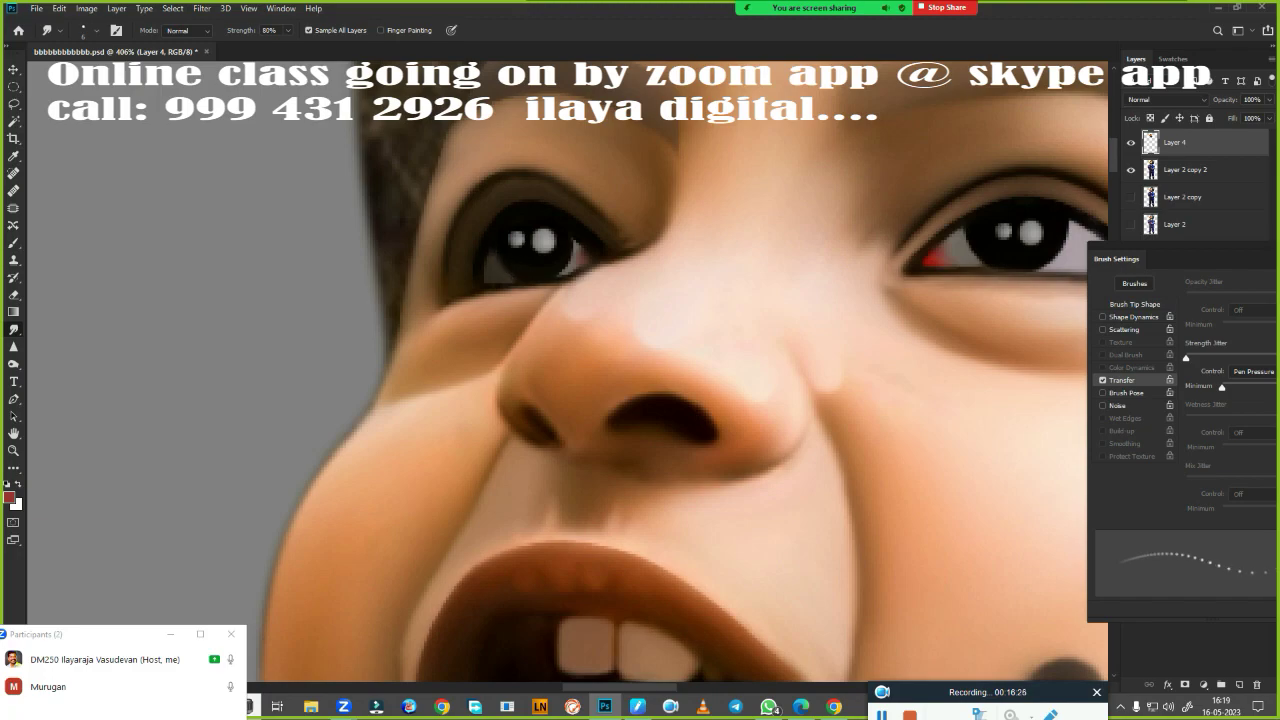
key(b)
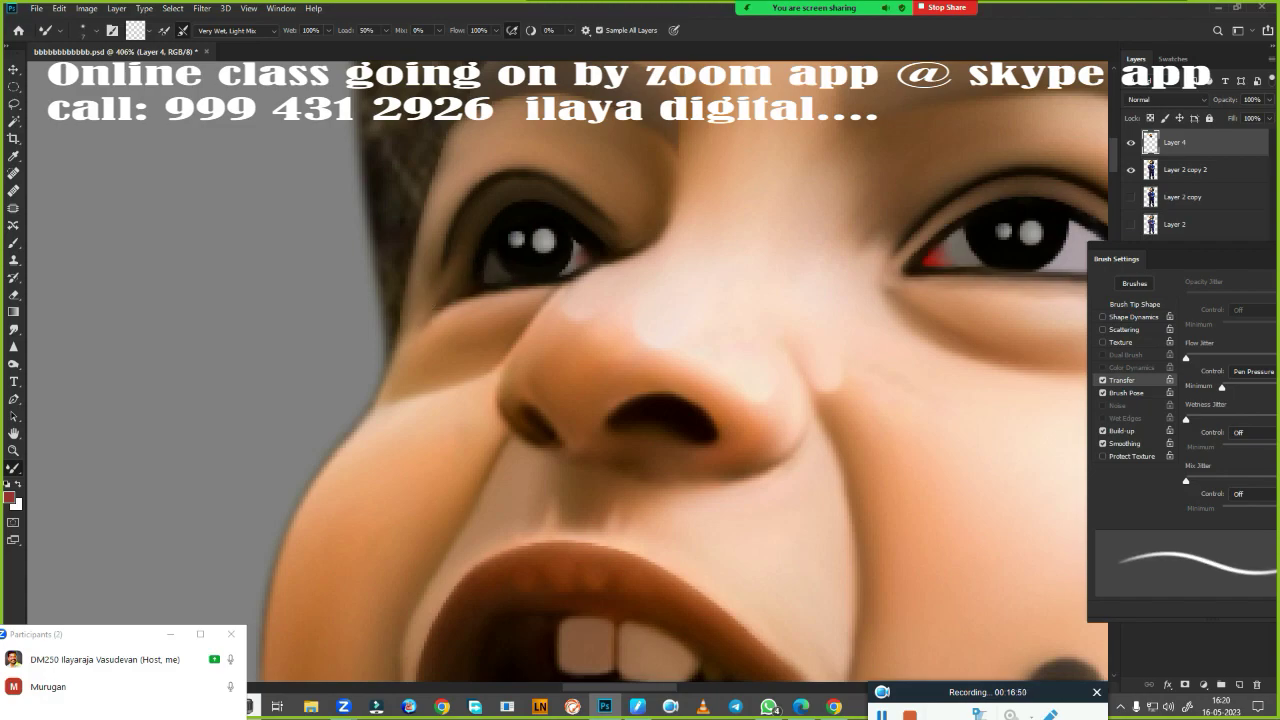
scroll(460, 340, down, 5)
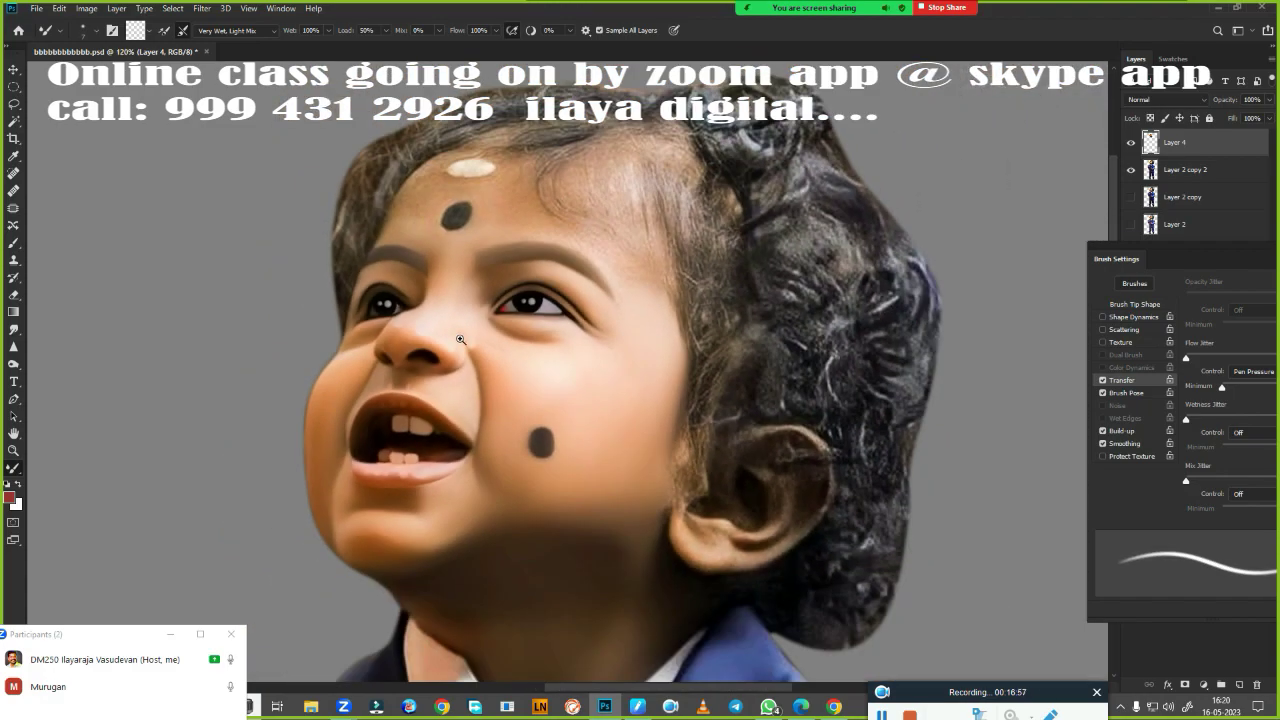
scroll(460, 300, up, 3)
key(l)
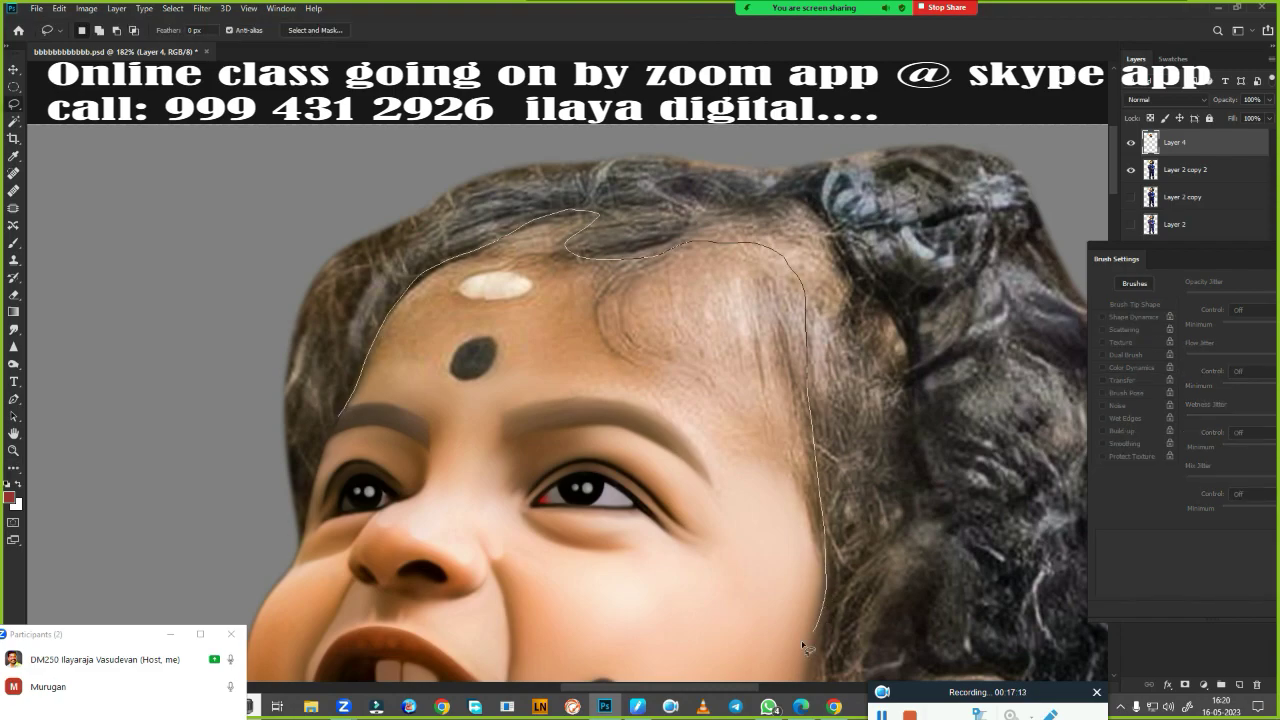
Outline the forehead and smudge away the grey mark and highlight
drag(805, 647, 805, 647)
key(p)
scroll(525, 340, up, 3)
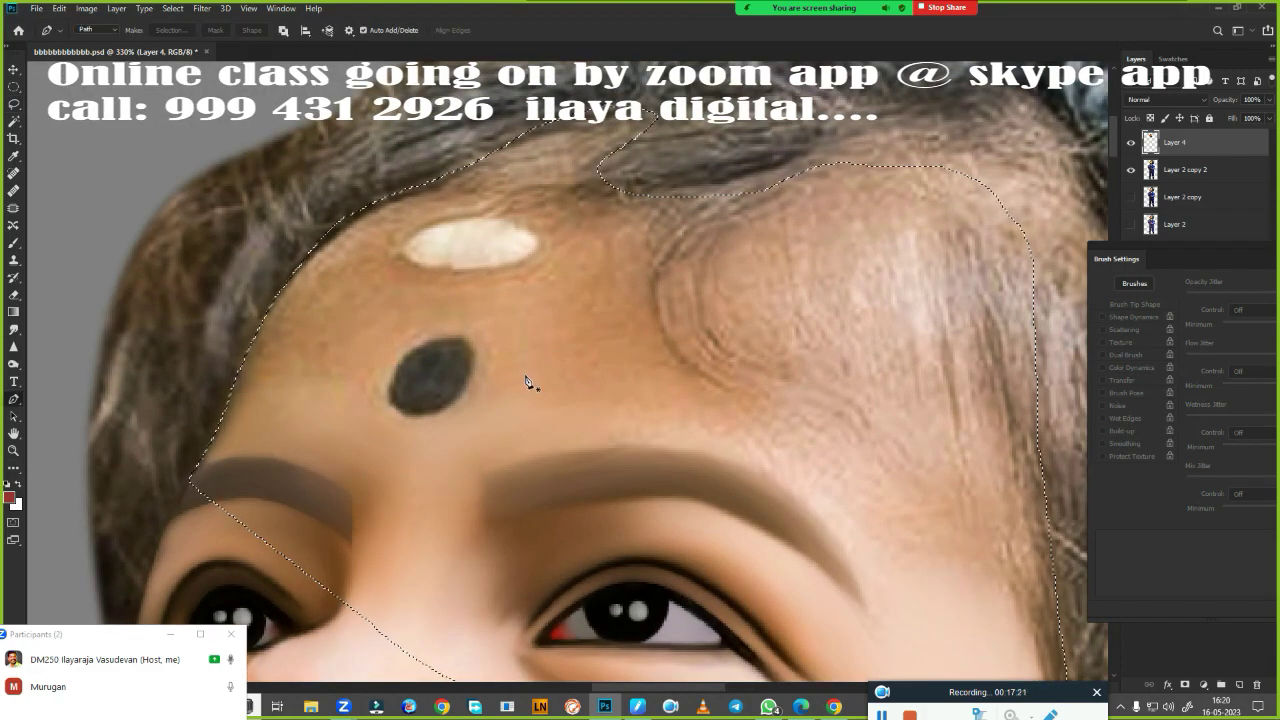
key(r)
drag(430, 375, 560, 360)
drag(470, 250, 620, 130)
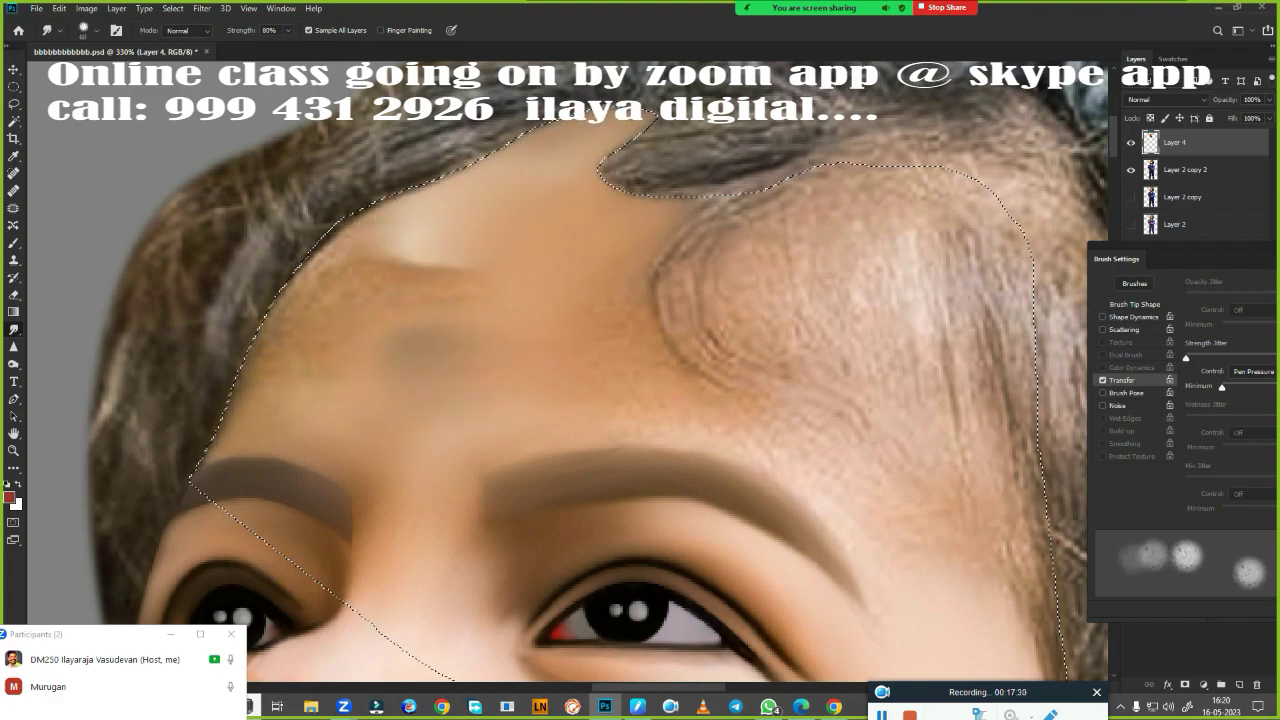
mouse_move(420, 300)
mouse_down()
mouse_move(514, 171)
mouse_move(357, 257)
mouse_up()
drag(260, 380, 480, 160)
drag(420, 220, 510, 310)
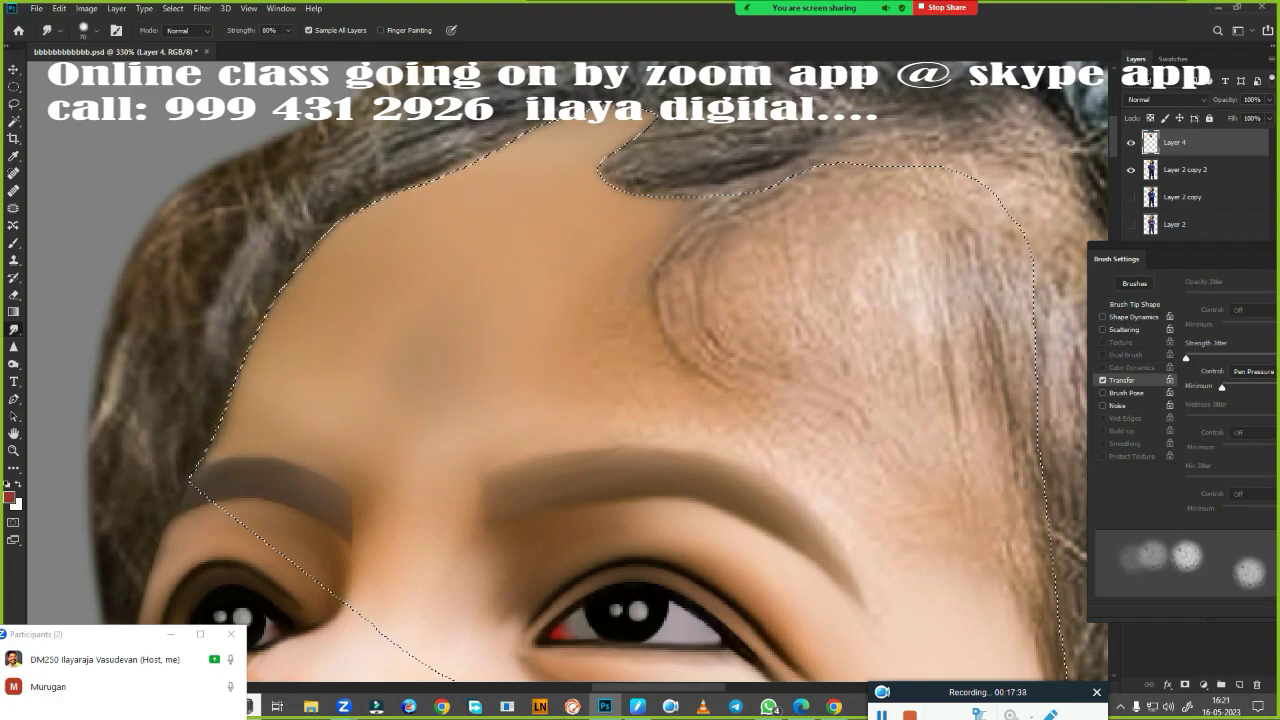
Smooth the remaining textured forehead skin and bump, then deselect
scroll(741, 402, right, 5)
scroll(741, 402, down, 5)
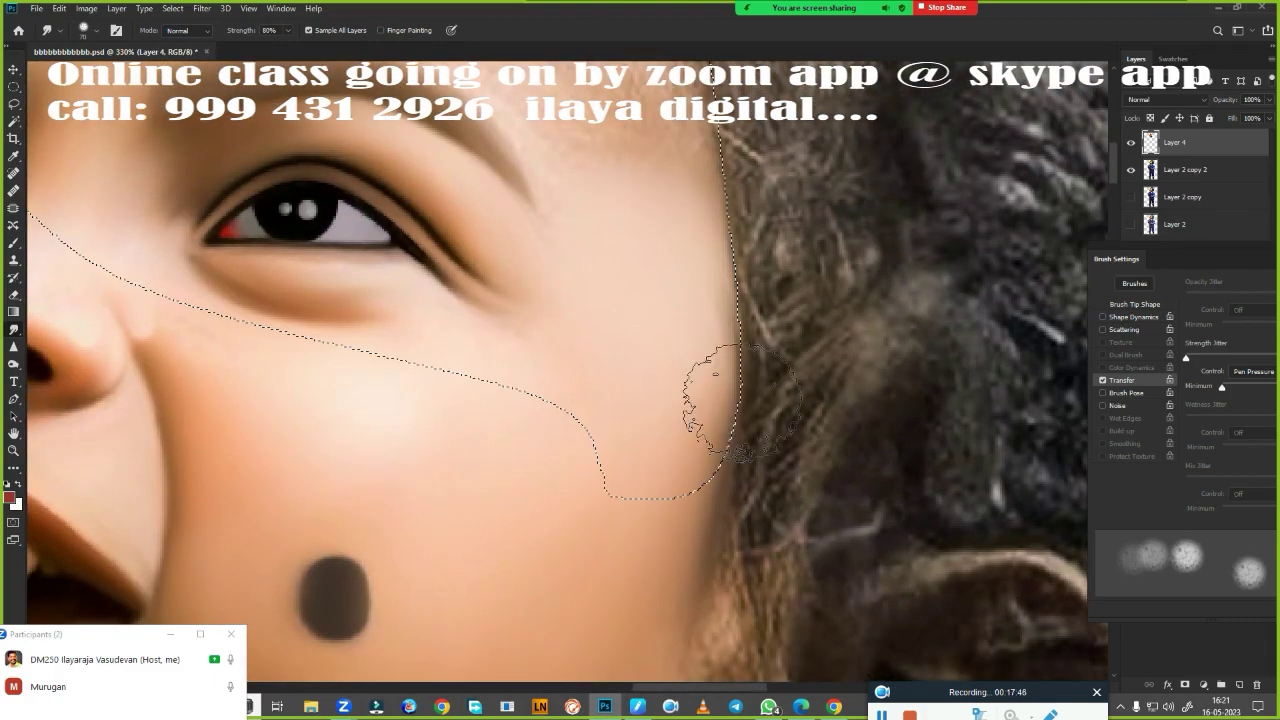
scroll(740, 400, left, 3)
scroll(740, 400, up, 5)
scroll(737, 447, up, 1)
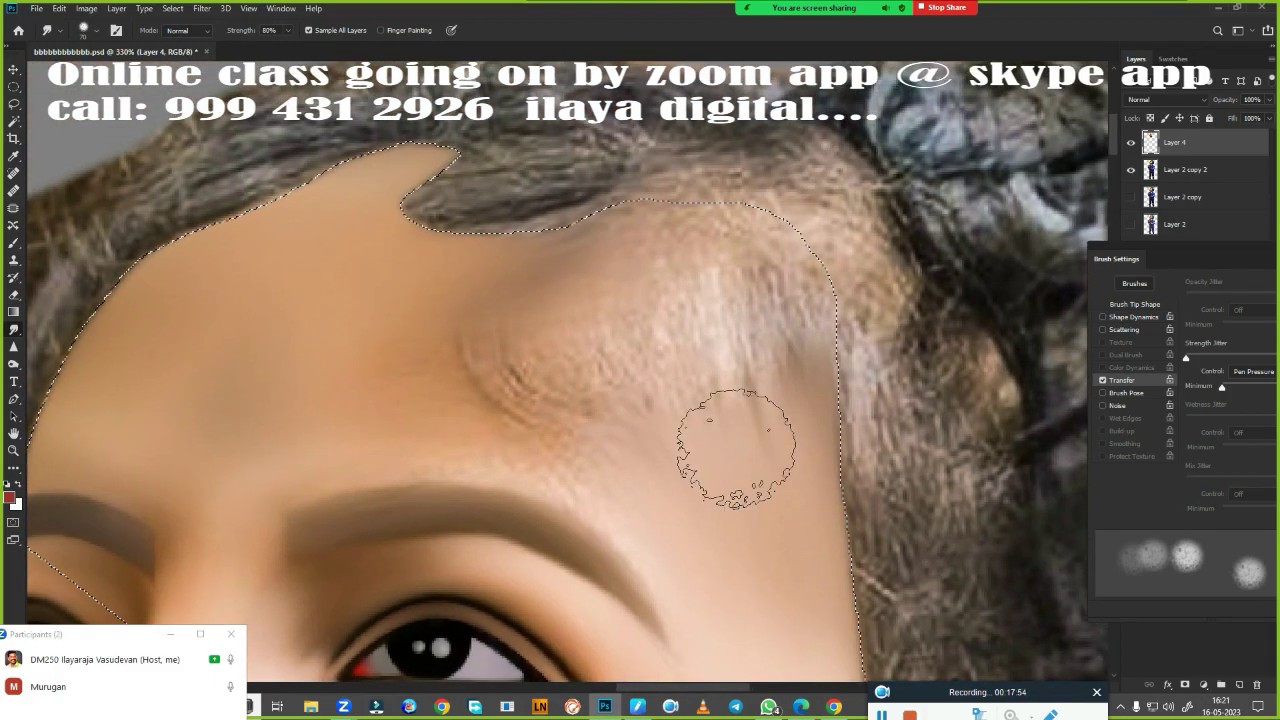
mouse_move(737, 447)
mouse_down()
mouse_move(780, 260)
mouse_move(650, 230)
mouse_move(550, 330)
mouse_move(418, 405)
mouse_move(593, 433)
mouse_up()
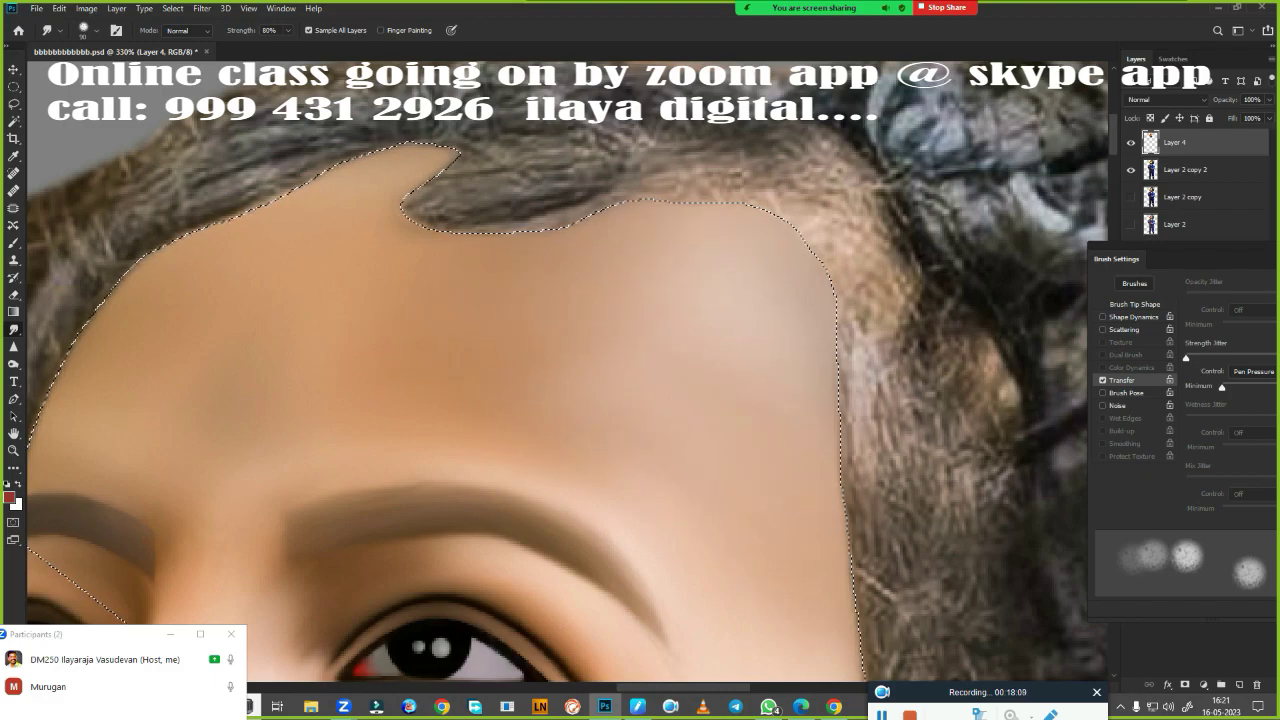
alt+scroll(777, 269, down, 2)
key(ctrl+d)
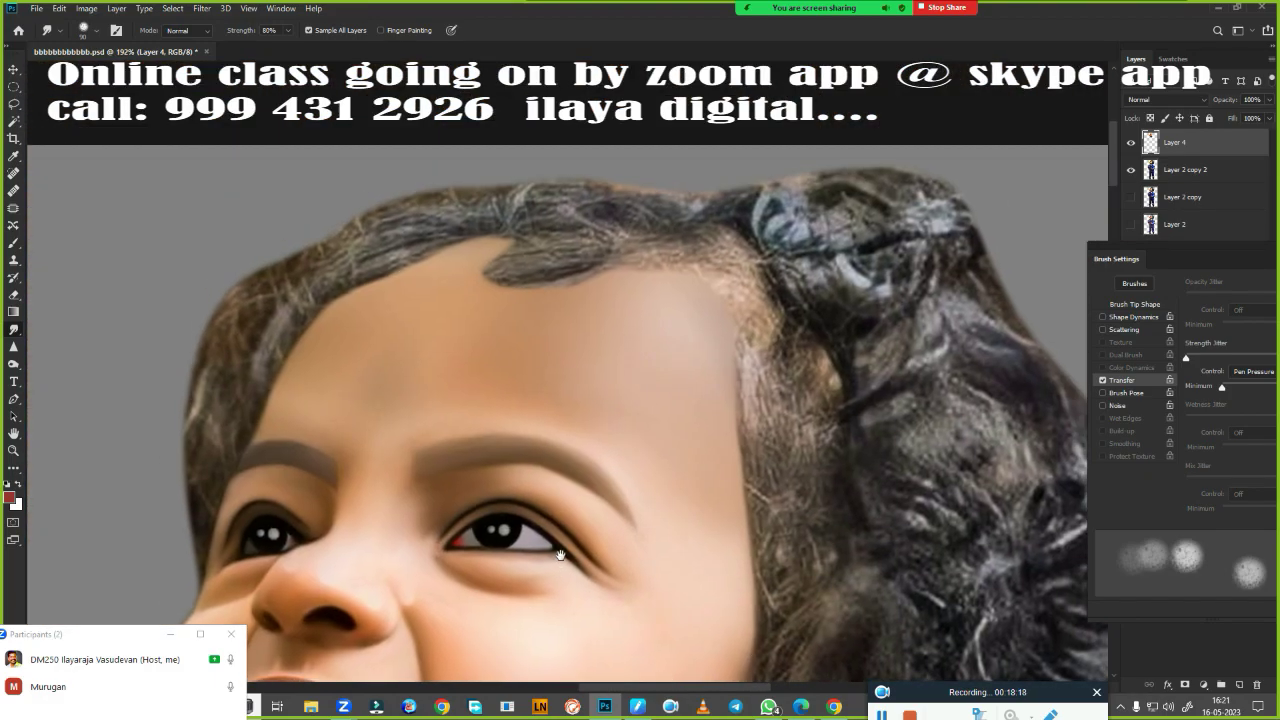
alt+scroll(600, 400, down, 5)
alt+scroll(643, 260, up, 4)
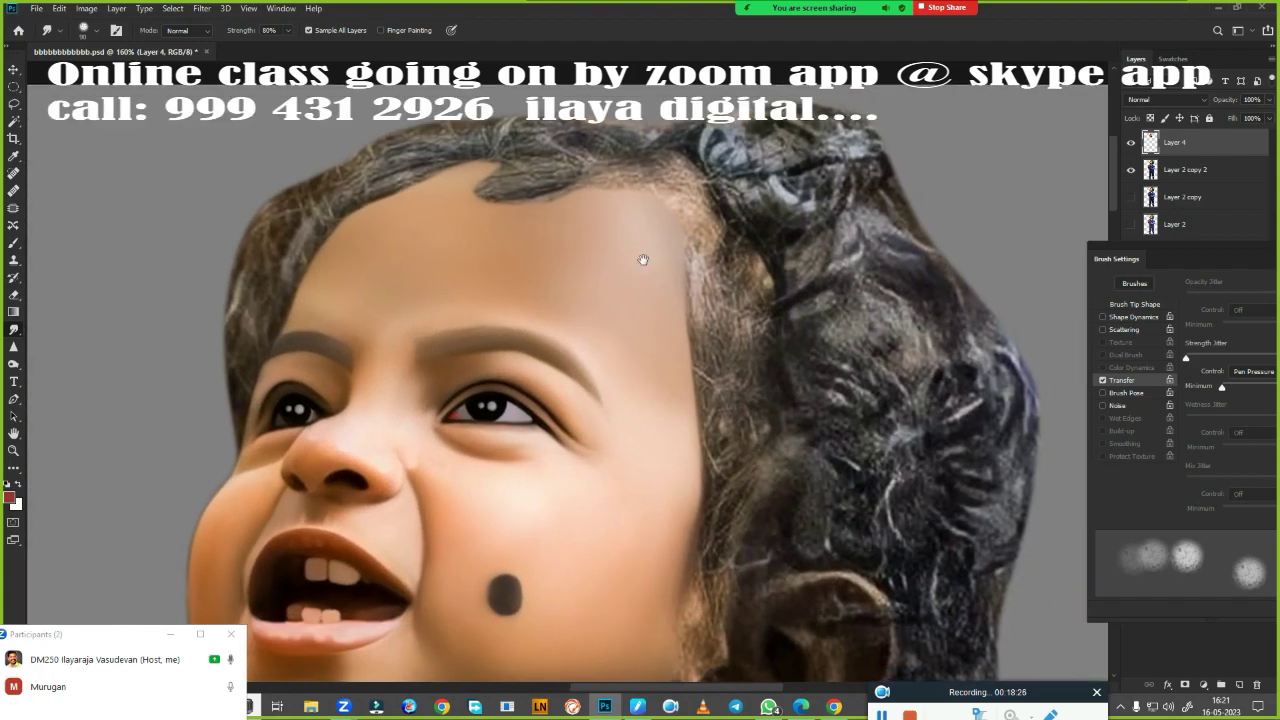
alt+scroll(525, 276, up, 3)
Bring the ear into view and halve the Smudge brush size
click(14, 295)
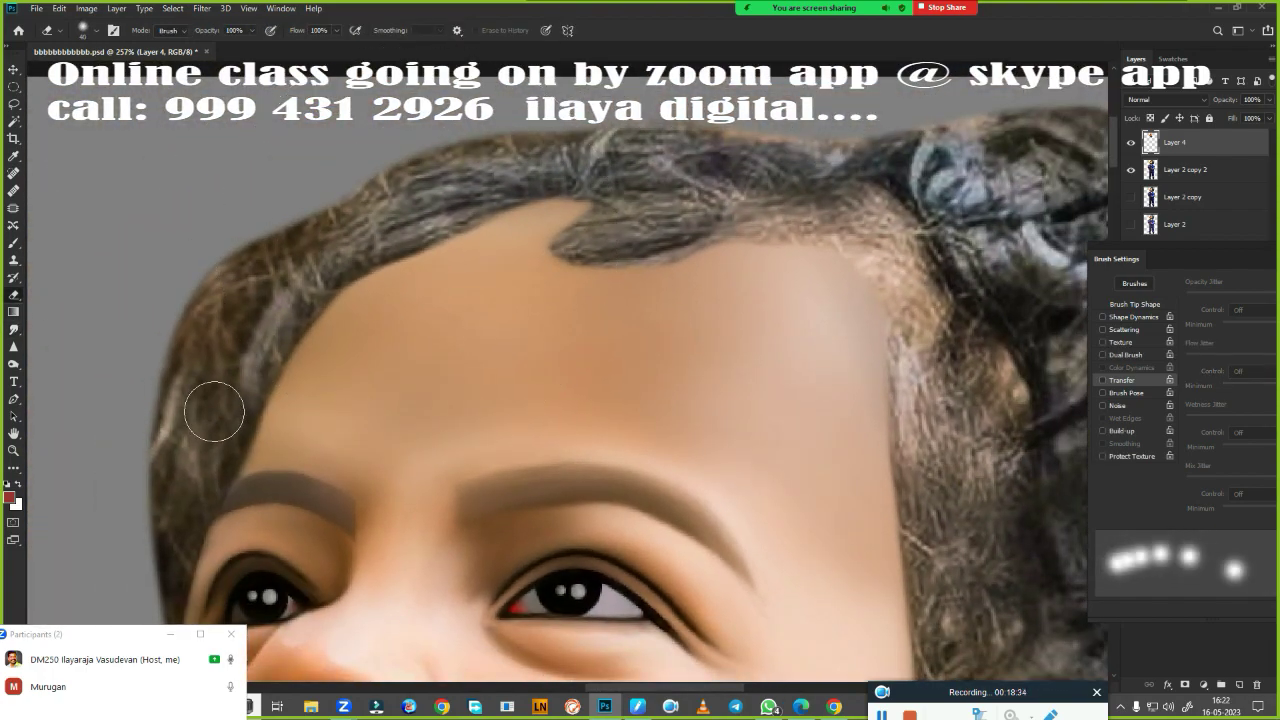
alt+scroll(730, 296, down, 3)
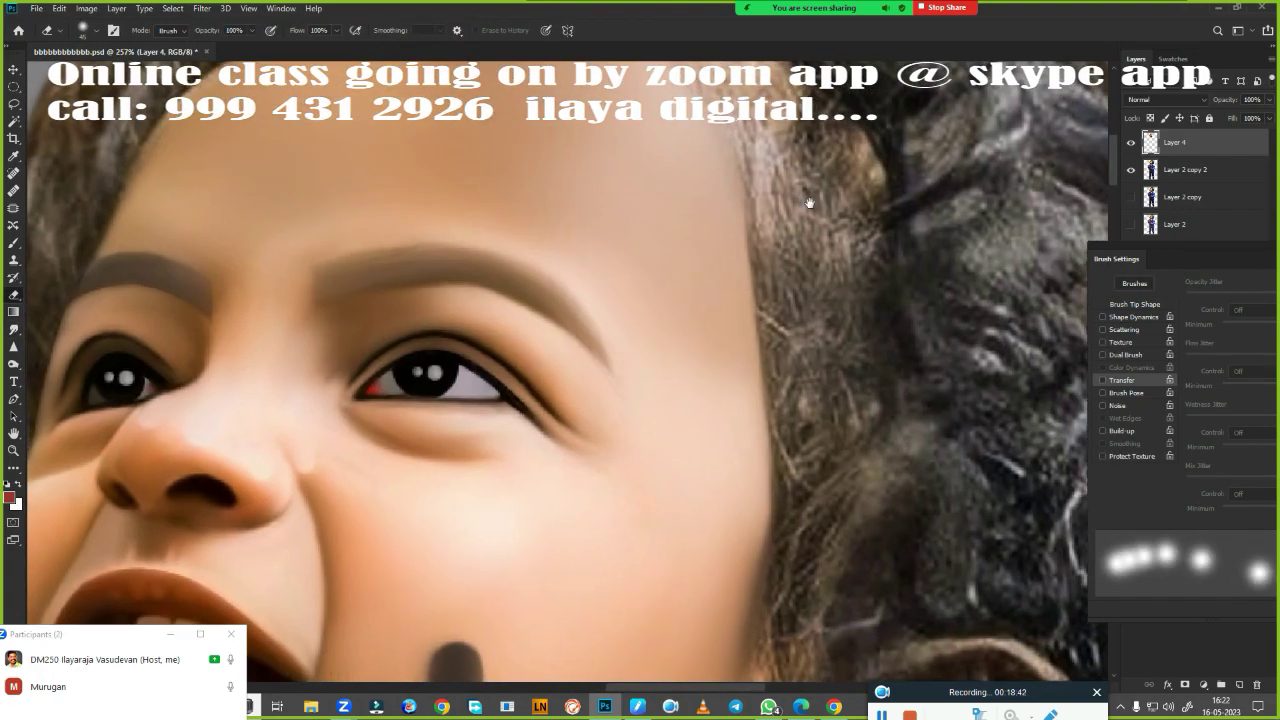
alt+scroll(730, 296, down, 3)
alt+scroll(730, 296, up, 4)
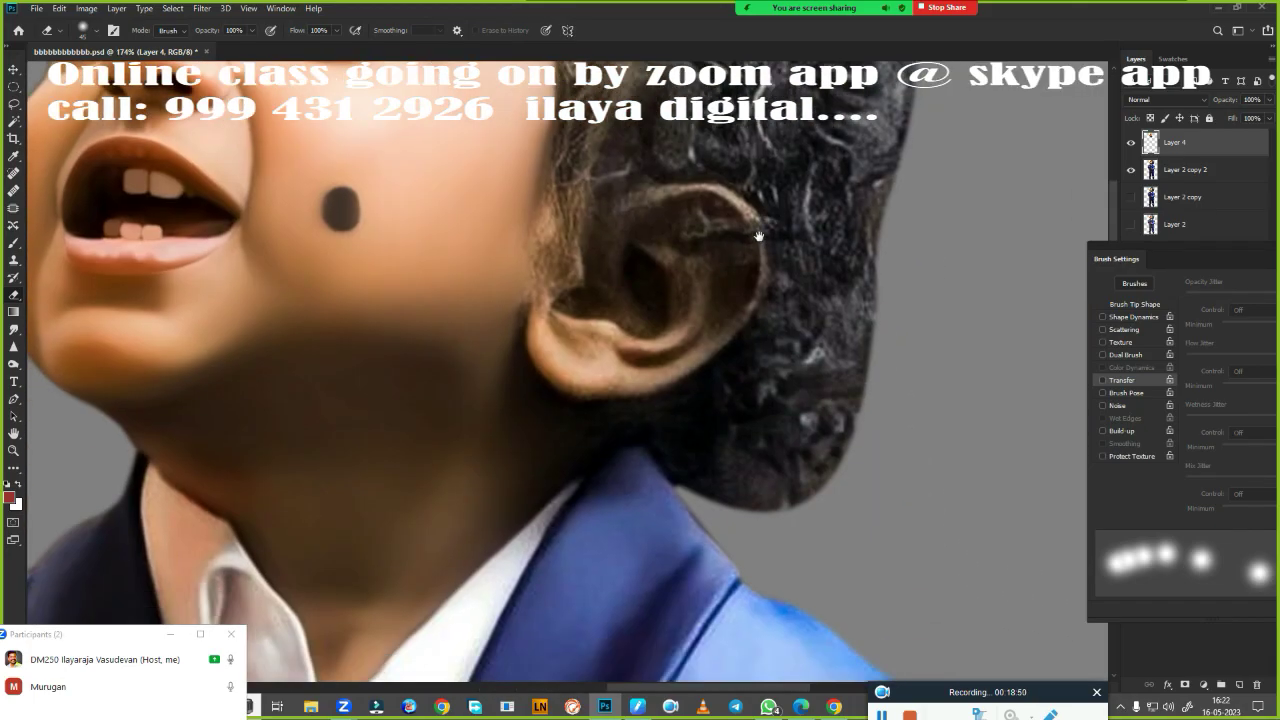
scroll(745, 350, up, 1)
alt+scroll(758, 389, up, 3)
drag(758, 389, 718, 452)
key(p)
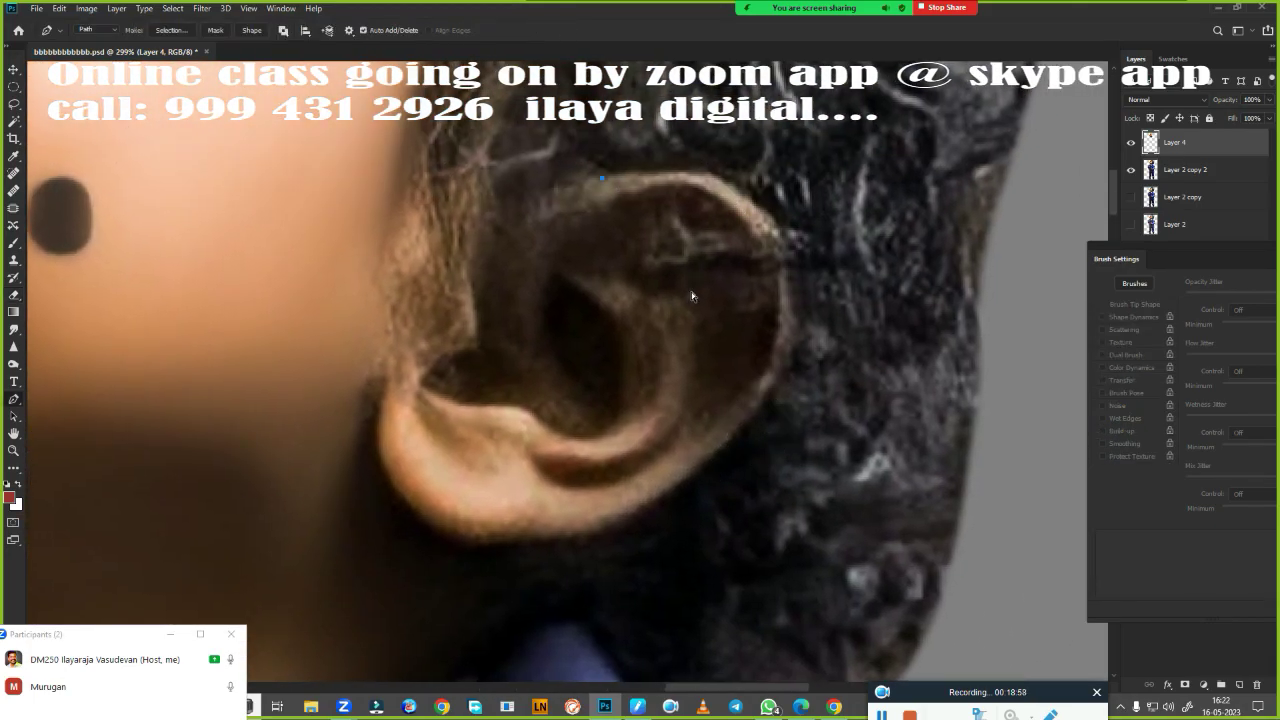
key(r)
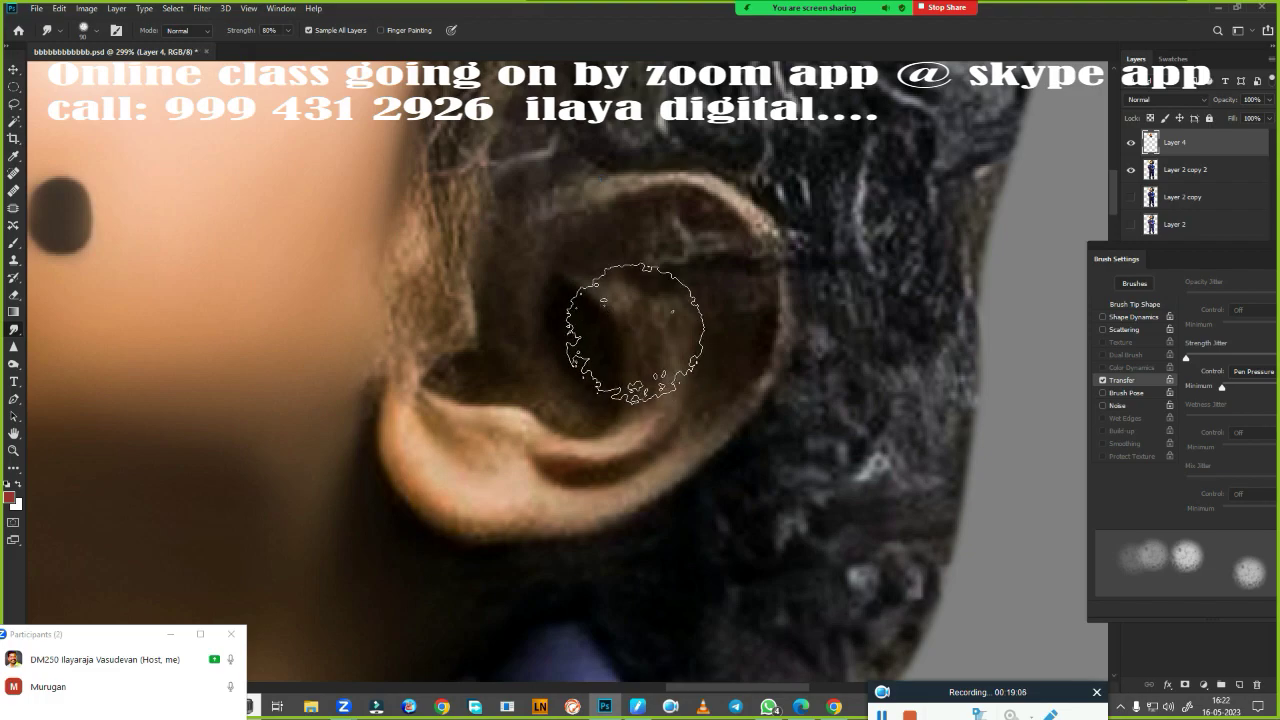
key(bracketleft)
key(bracketleft)
key(bracketleft)
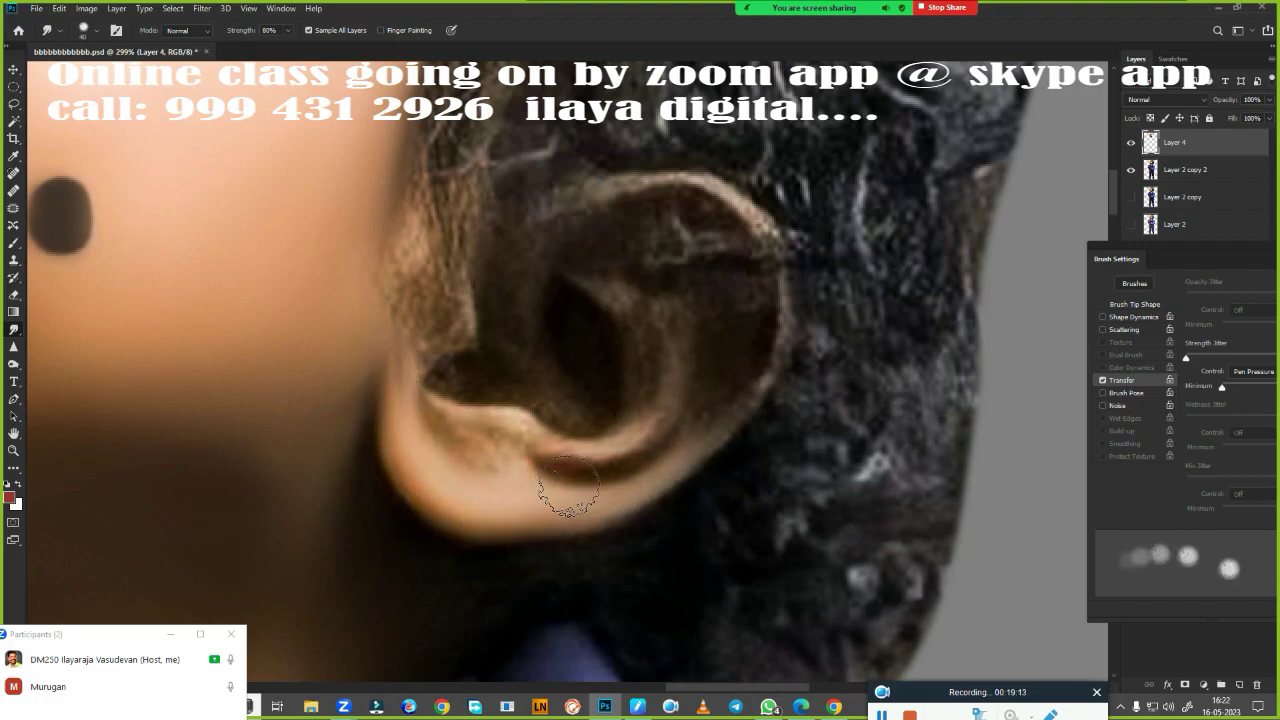
Smudge the earlobe, inner ear and hair strands beside the cheek into smooth skin
mouse_move(568, 487)
mouse_down()
mouse_move(650, 432)
mouse_move(655, 330)
mouse_move(757, 337)
mouse_move(748, 226)
mouse_move(691, 354)
mouse_move(610, 205)
mouse_up()
mouse_move(437, 182)
mouse_down()
mouse_move(414, 234)
mouse_move(523, 143)
mouse_move(433, 322)
mouse_up()
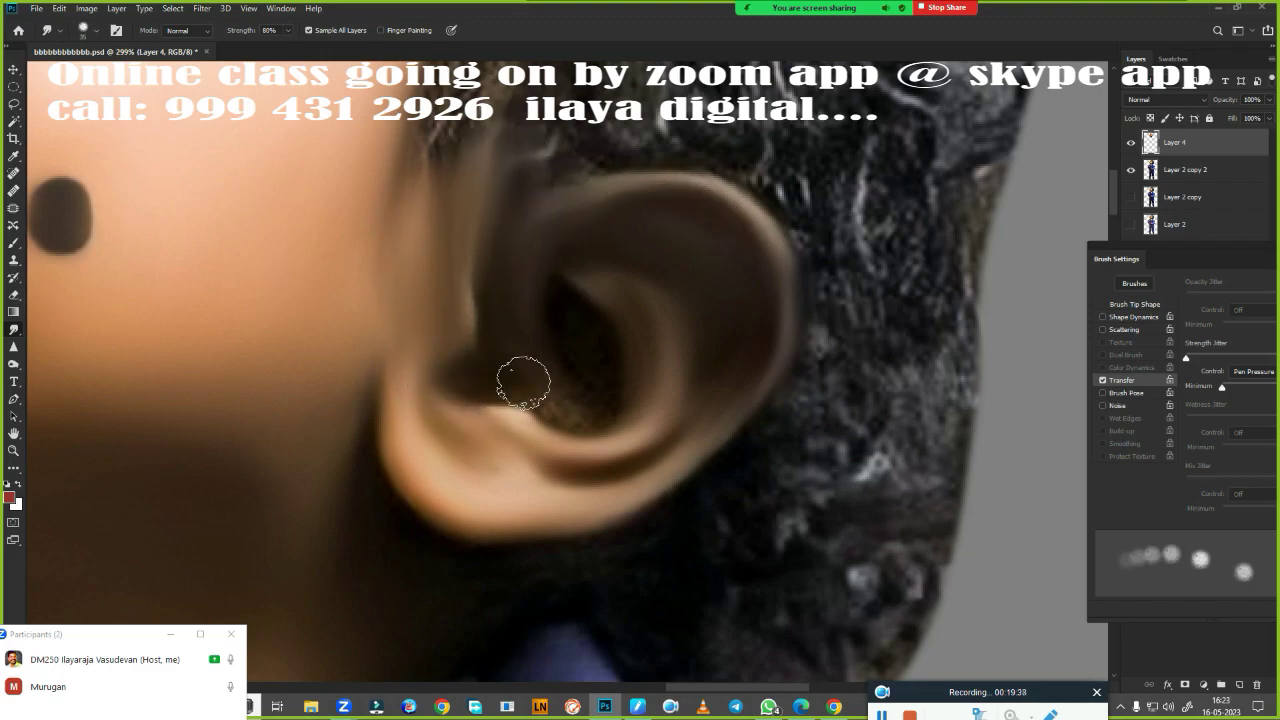
drag(523, 381, 617, 267)
scroll(509, 396, down, 5)
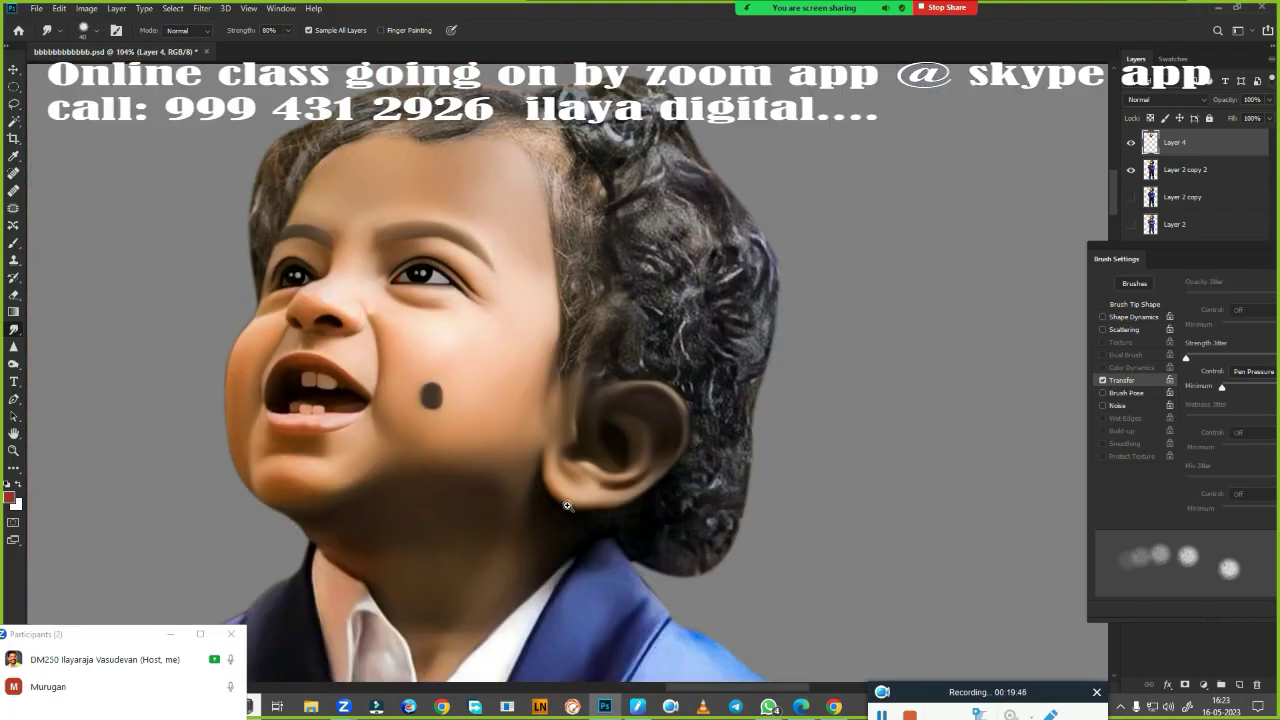
scroll(478, 272, up, 4)
drag(642, 256, 667, 250)
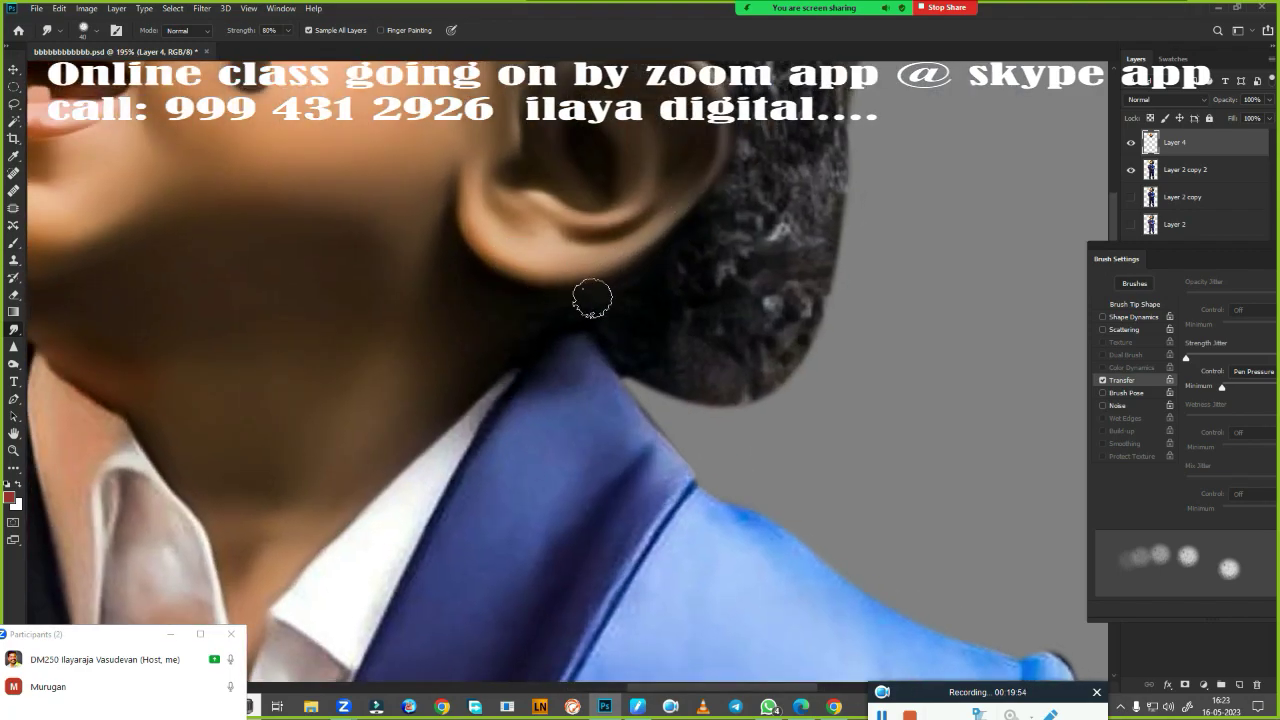
scroll(514, 341, down, 5)
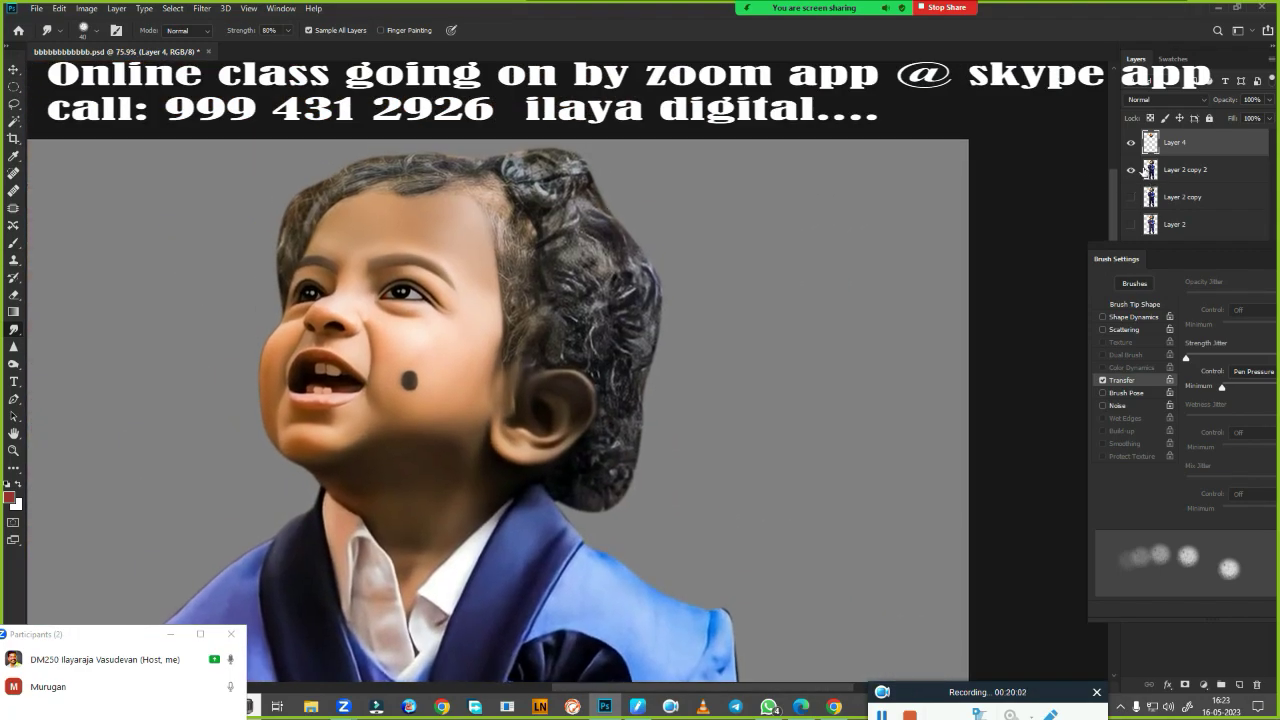
click(1171, 172)
Burn the curly hair near the ear on Layer 2 copy 2, then smudge the top-of-head strands on Layer 4
key(o)
mouse_move(570, 180)
mouse_down()
mouse_move(680, 335)
mouse_move(597, 517)
mouse_move(540, 240)
mouse_up()
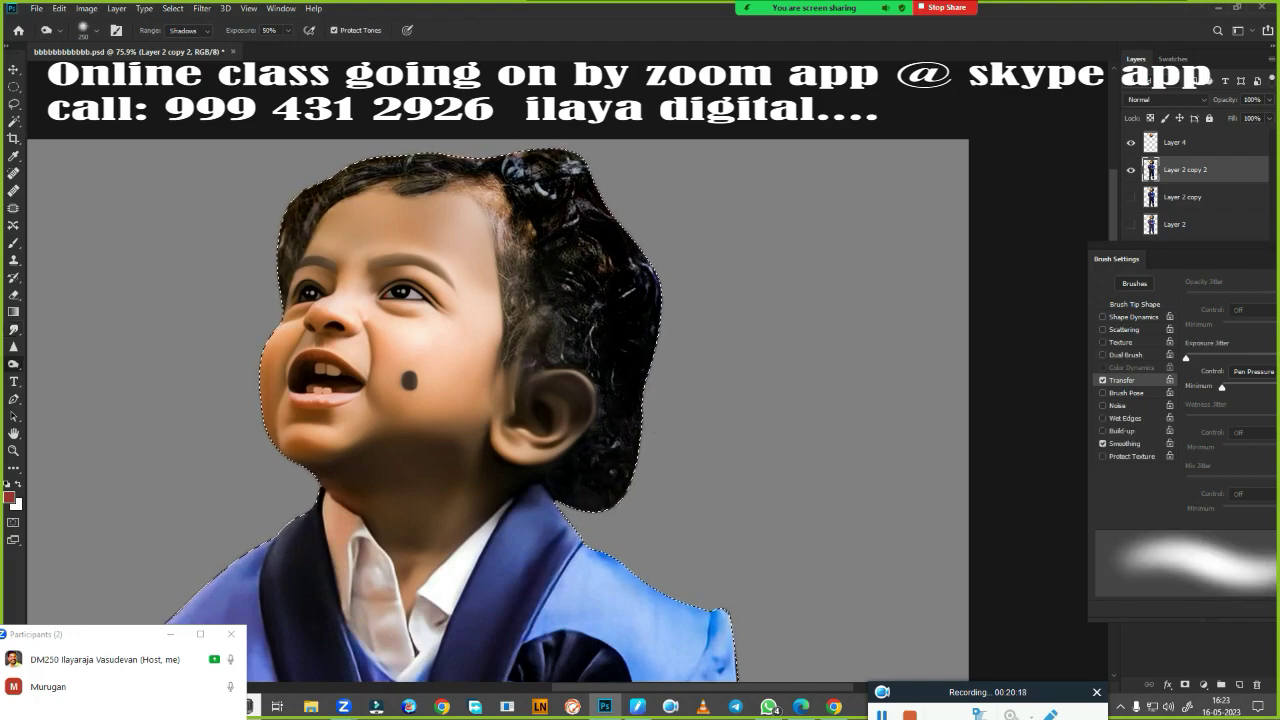
click(1174, 142)
scroll(656, 264, up, 5)
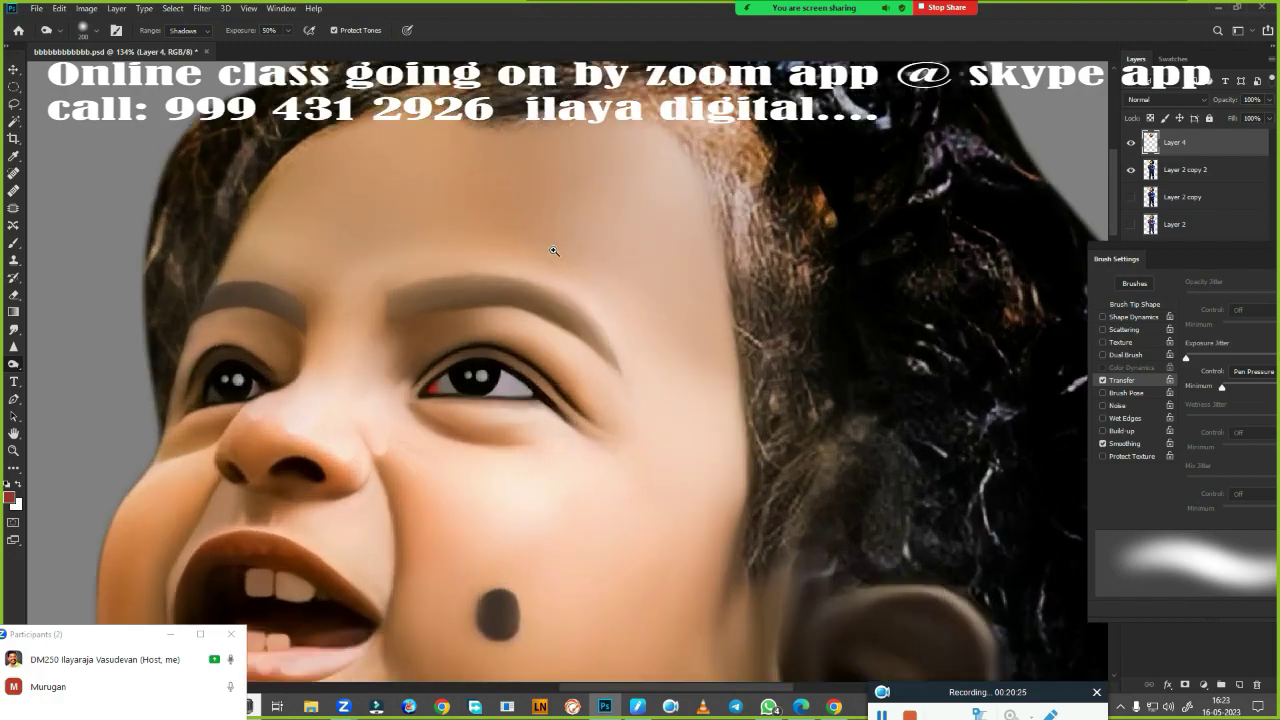
scroll(656, 264, down, 3)
key(r)
scroll(603, 260, up, 3)
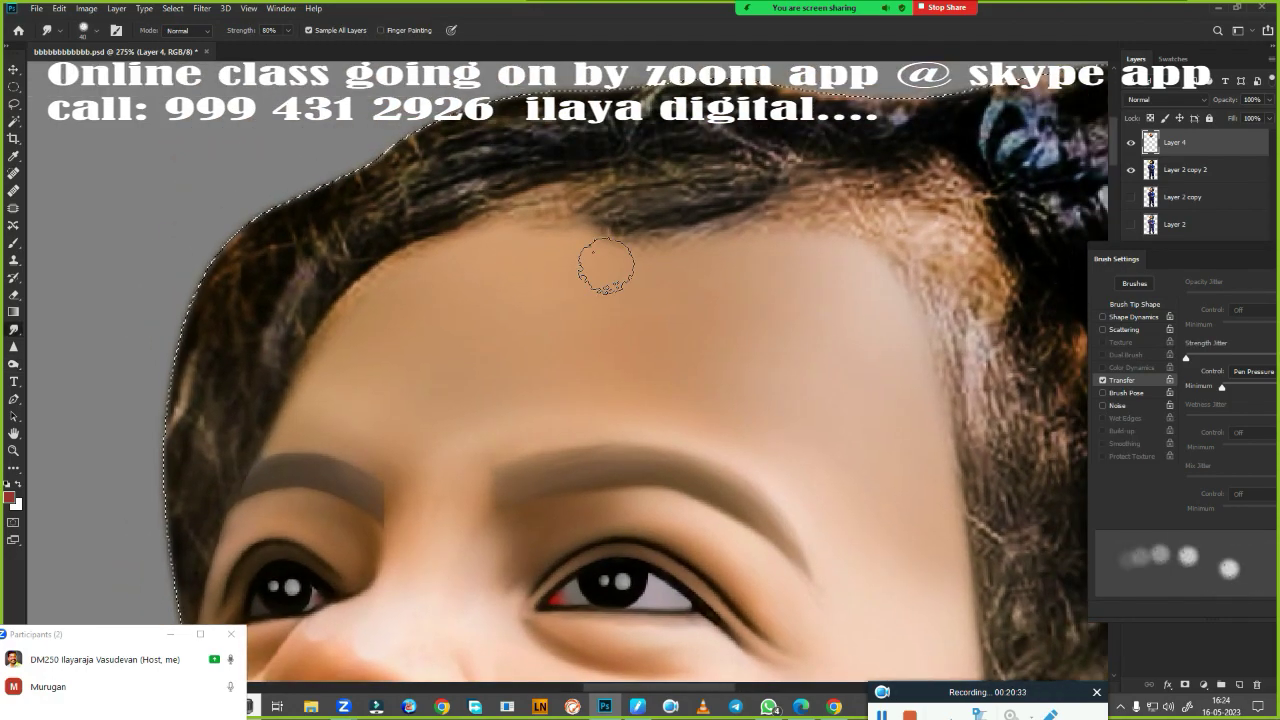
mouse_move(520, 200)
mouse_down()
mouse_move(351, 234)
mouse_move(443, 134)
mouse_move(249, 280)
mouse_move(543, 208)
mouse_move(357, 229)
mouse_move(366, 177)
mouse_move(420, 272)
mouse_up()
Smudge the hair's upper edge and the dark streak under the hairline smooth
scroll(380, 180, down, 2)
scroll(380, 180, left, 3)
scroll(430, 295, up, 2)
scroll(430, 295, right, 2)
scroll(300, 440, down, 1)
scroll(320, 350, up, 5)
scroll(320, 350, right, 4)
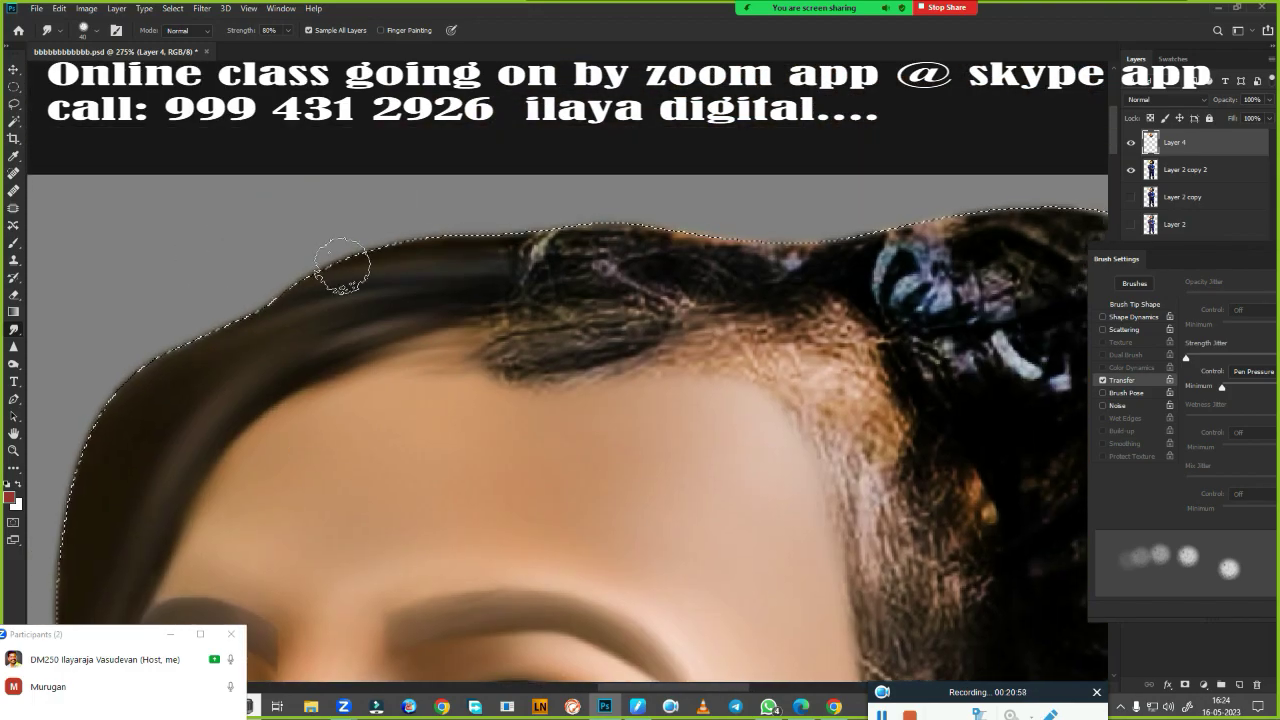
mouse_move(343, 266)
mouse_down()
mouse_move(679, 260)
mouse_move(400, 235)
mouse_move(1000, 222)
mouse_move(629, 297)
mouse_move(850, 320)
mouse_up()
mouse_move(640, 352)
mouse_down()
mouse_move(337, 346)
mouse_move(457, 360)
mouse_move(277, 380)
mouse_up()
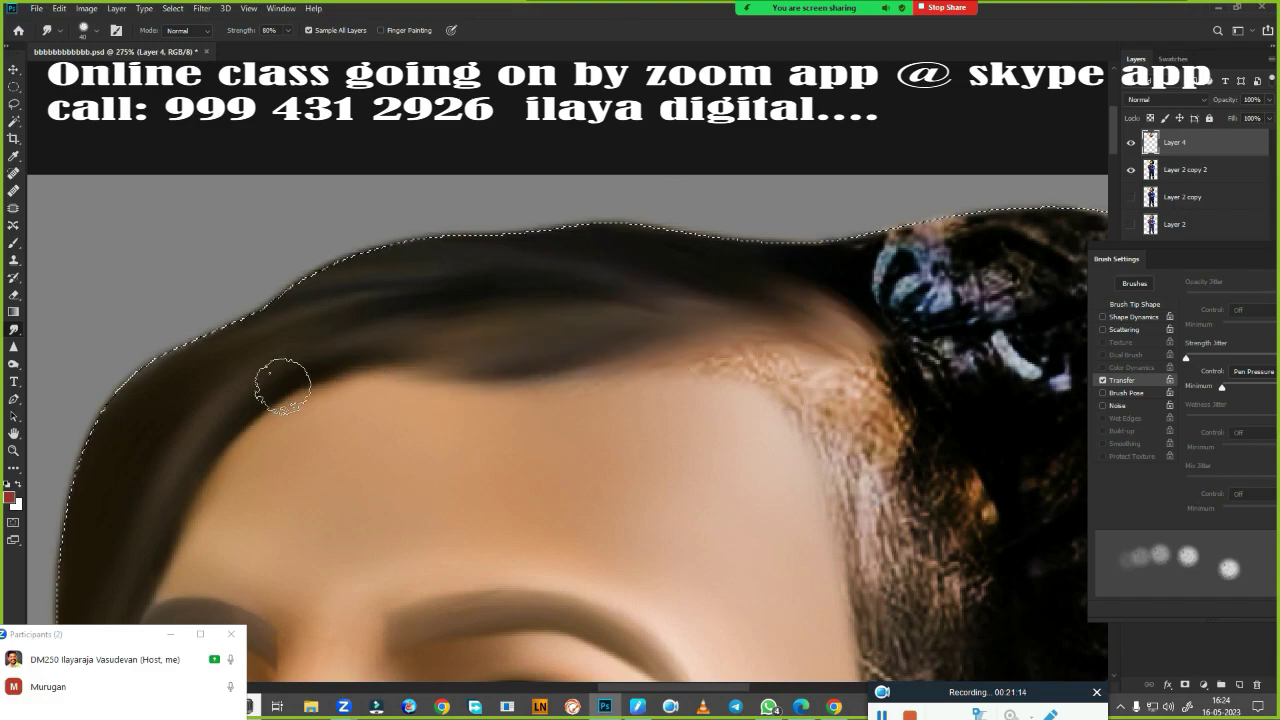
With a larger brush, blend the light strands and grey top highlight into the dark hair
scroll(277, 380, down, 1)
scroll(277, 380, right, 2)
scroll(657, 347, down, 3)
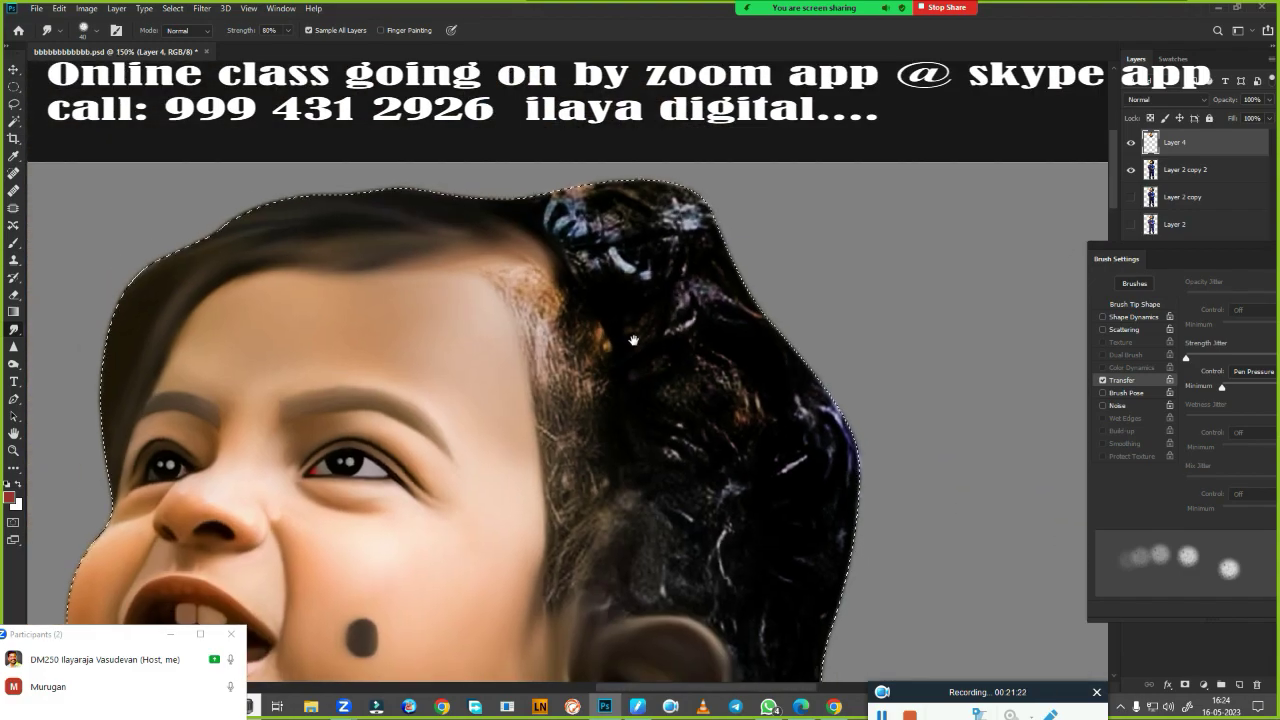
scroll(657, 347, down, 1)
key(bracketright)
key(bracketright)
mouse_move(551, 280)
mouse_down()
mouse_move(686, 294)
mouse_move(600, 450)
mouse_move(497, 163)
mouse_move(540, 150)
mouse_up()
mouse_move(440, 165)
mouse_down()
mouse_move(470, 320)
mouse_move(476, 215)
mouse_move(440, 290)
mouse_move(480, 440)
mouse_up()
drag(470, 260, 520, 390)
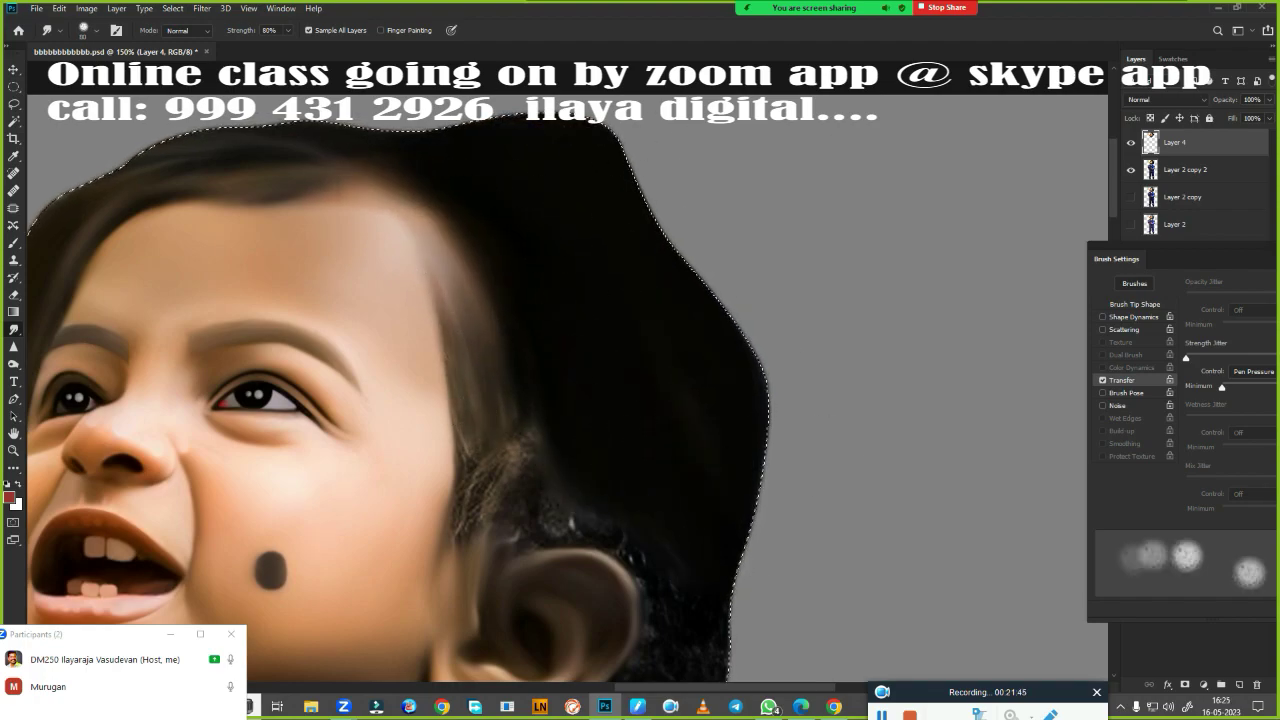
Smudge away the shiny highlight behind the ear and show the head selection outline
scroll(490, 343, down, 3)
scroll(574, 189, down, 2)
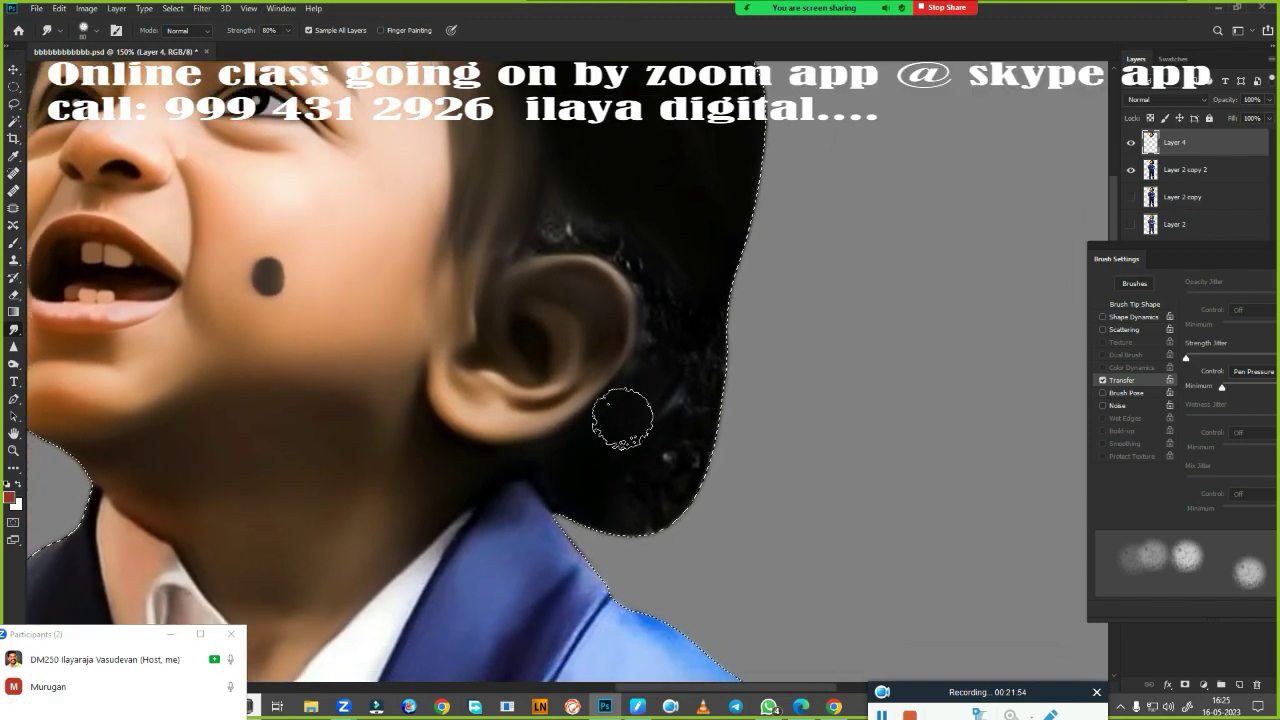
scroll(669, 417, up, 3)
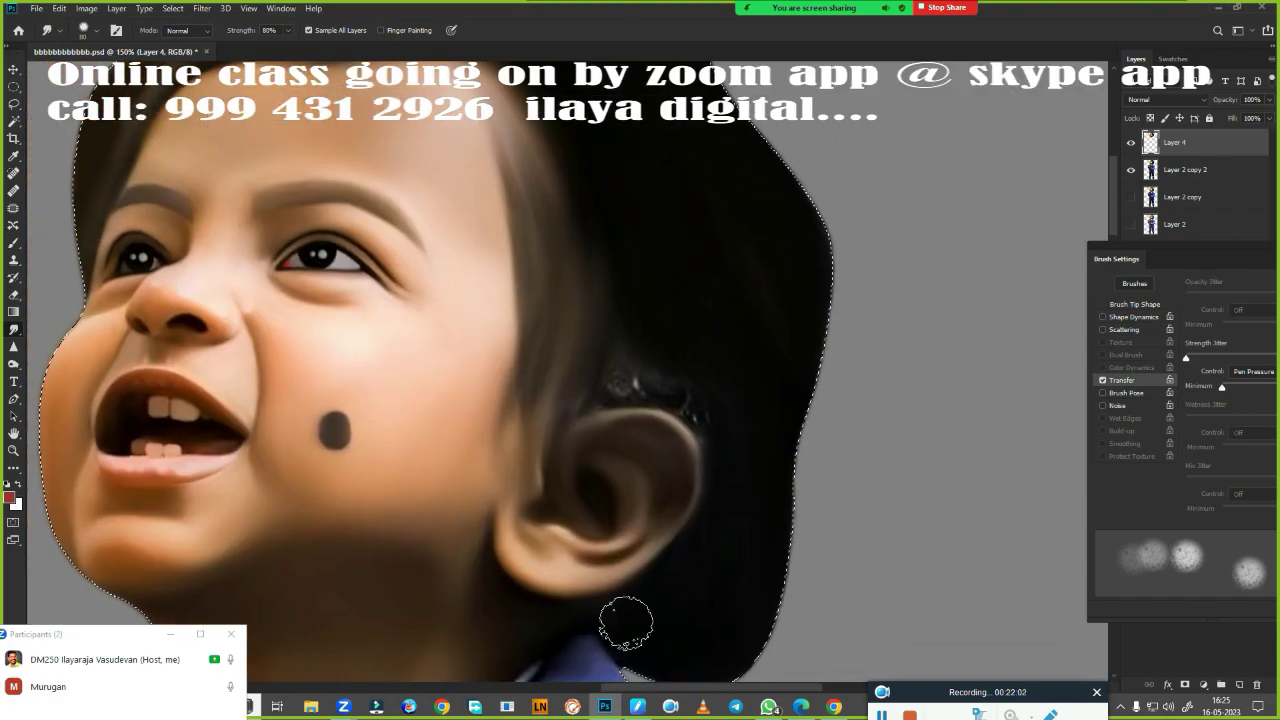
mouse_move(654, 380)
mouse_down()
mouse_move(597, 357)
mouse_move(530, 407)
mouse_up()
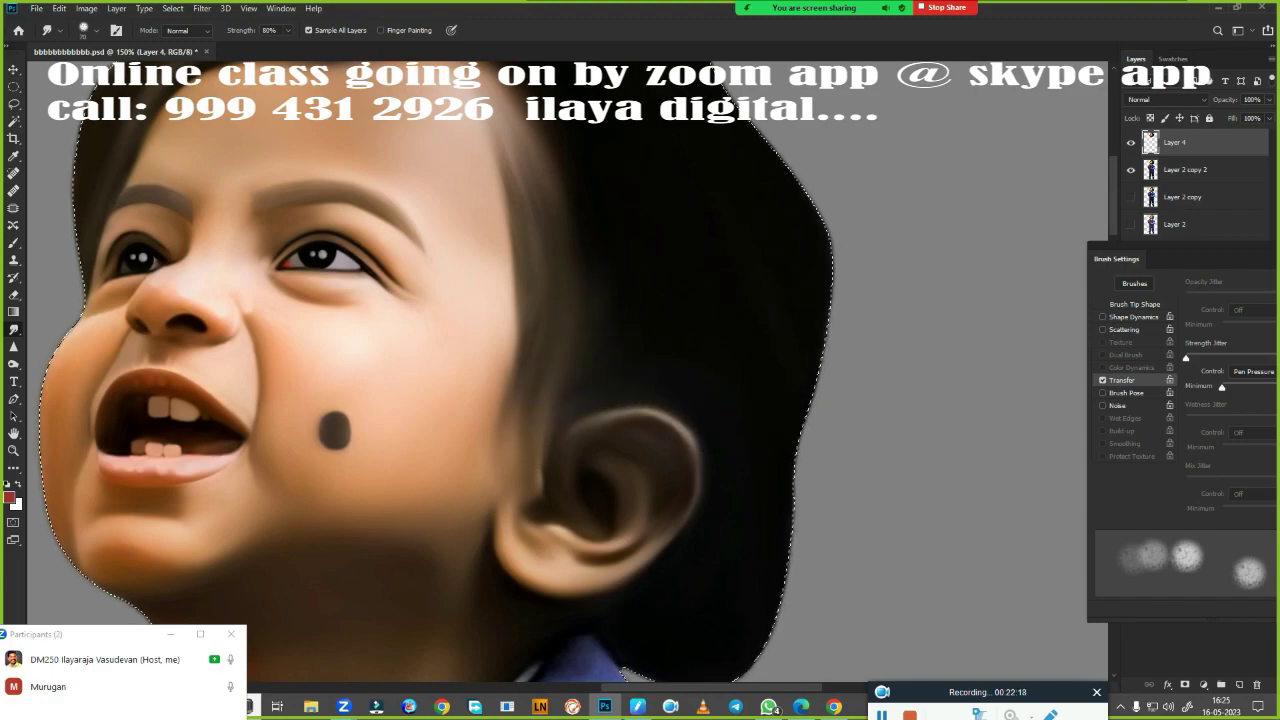
drag(562, 270, 680, 456)
key(ctrl+shift+d)
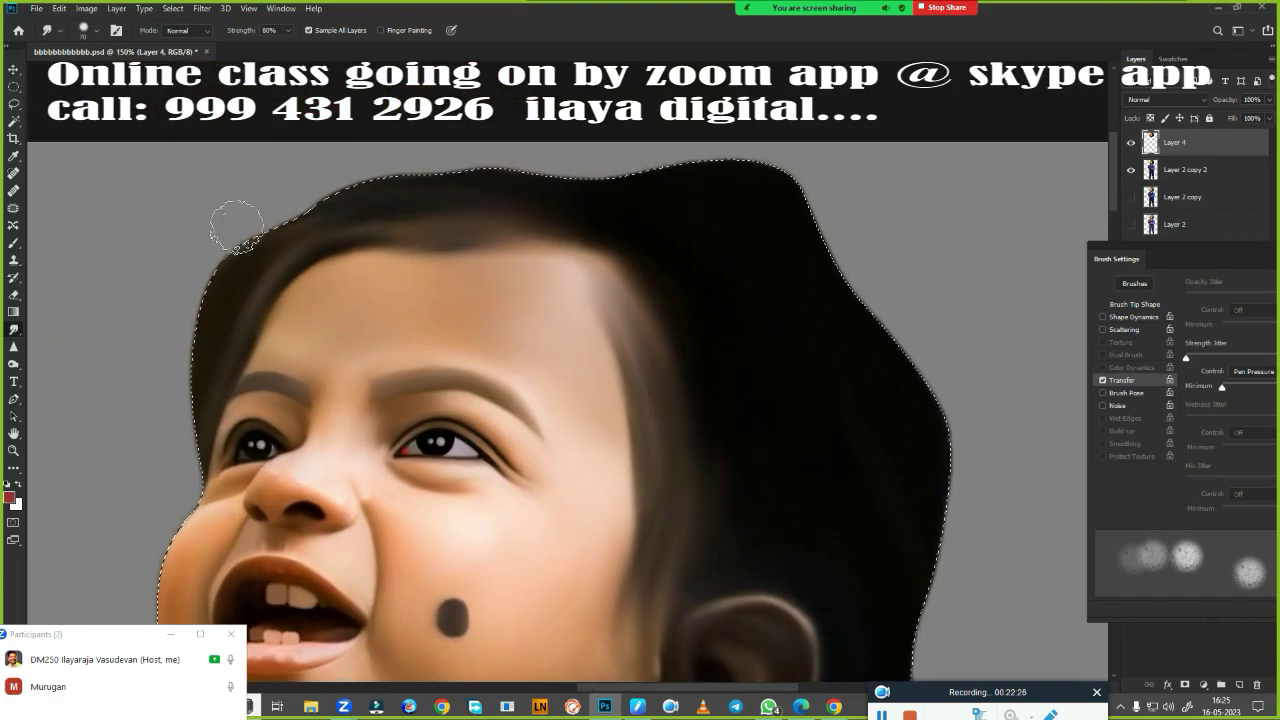
Smudge the knuckle creases on the left hand smooth, then zoom out to the whole figure
scroll(766, 346, down, 5)
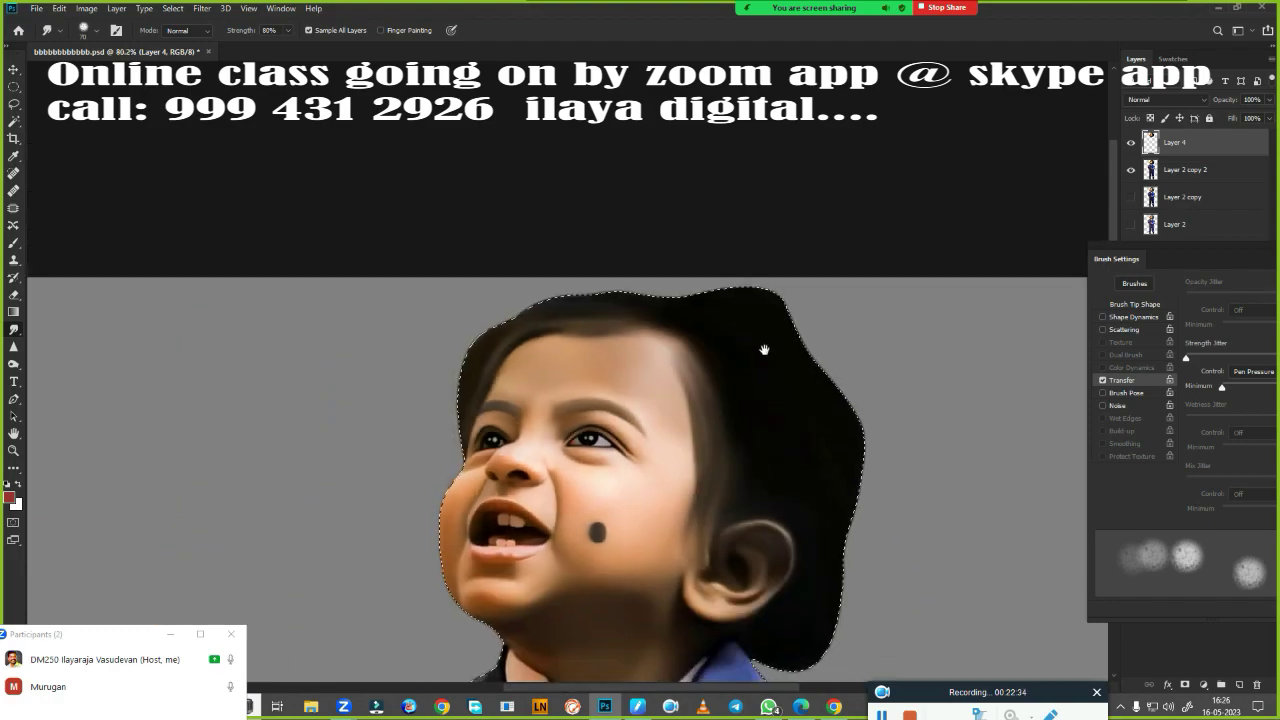
scroll(802, 415, down, 2)
scroll(790, 420, up, 4)
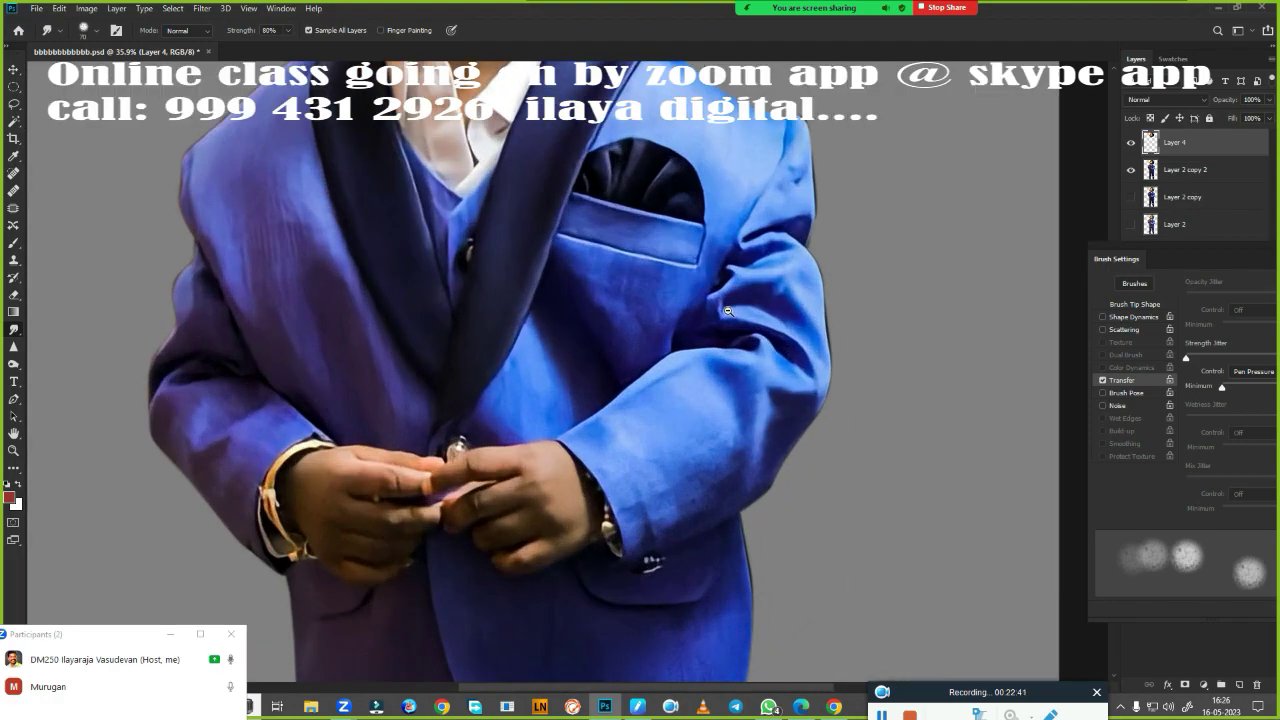
scroll(764, 424, up, 3)
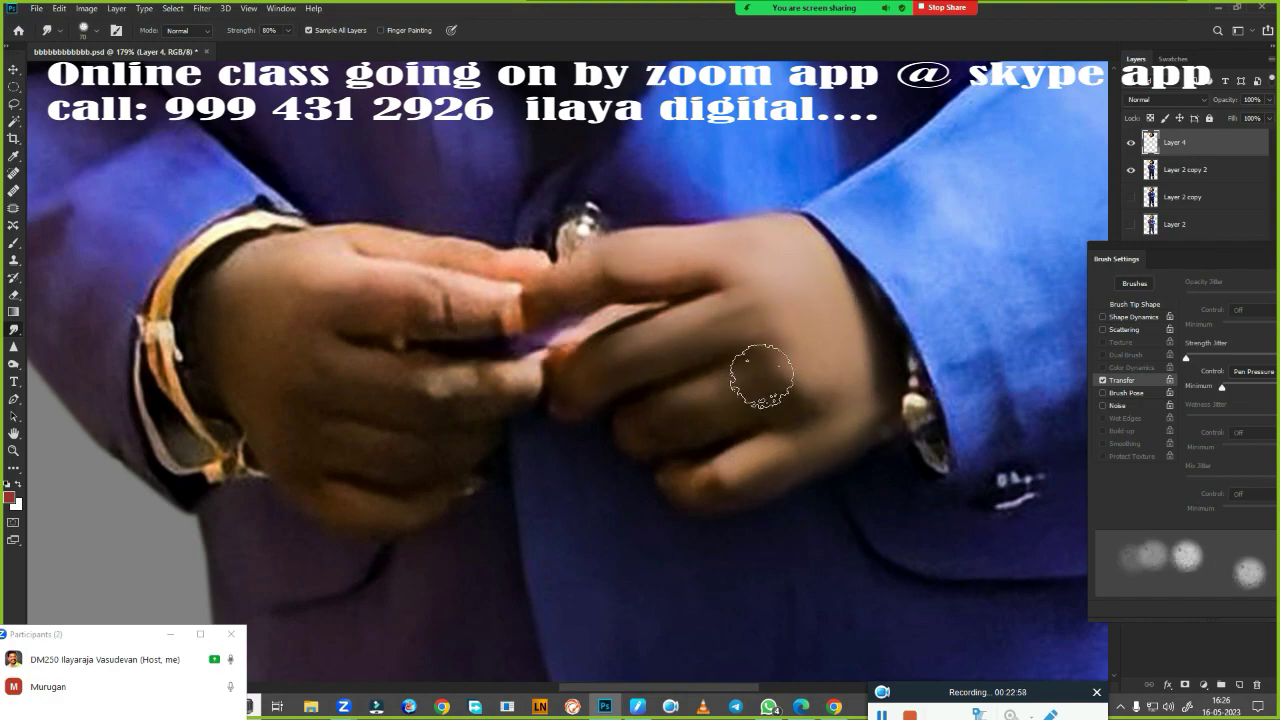
drag(400, 262, 477, 438)
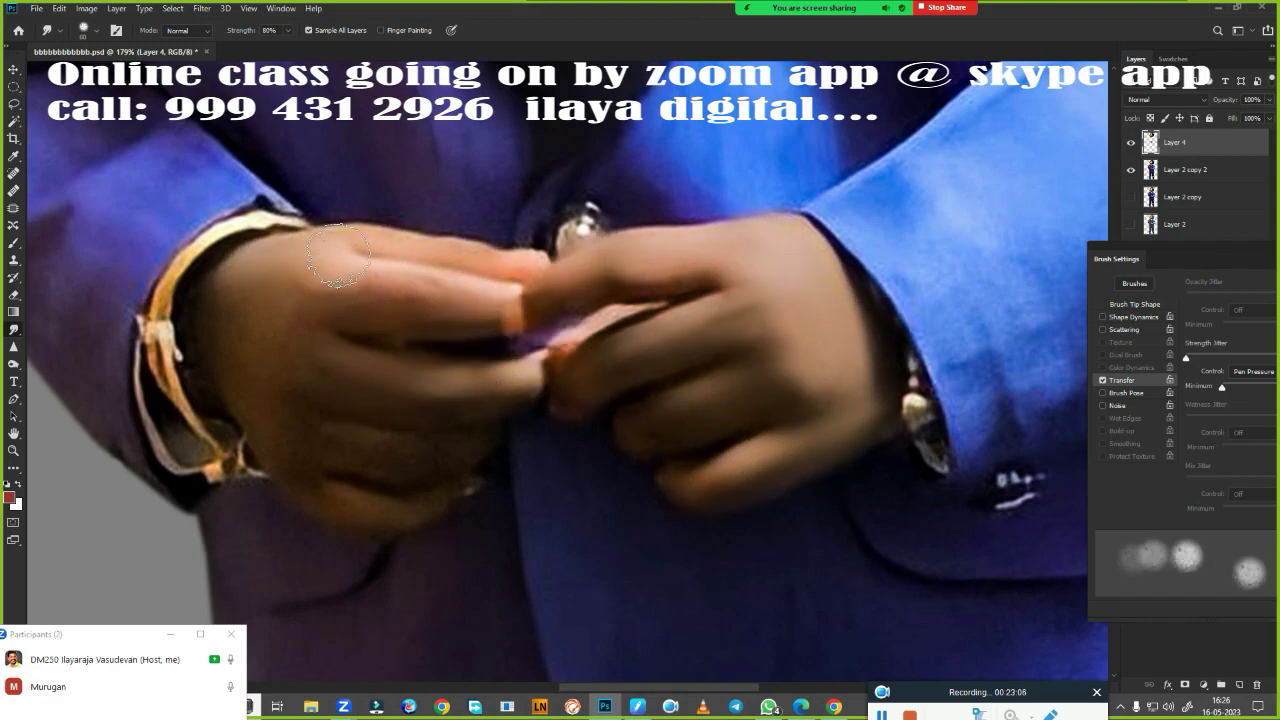
key(bracketright)
key(bracketright)
key(ctrl+minus)
key(ctrl+minus)
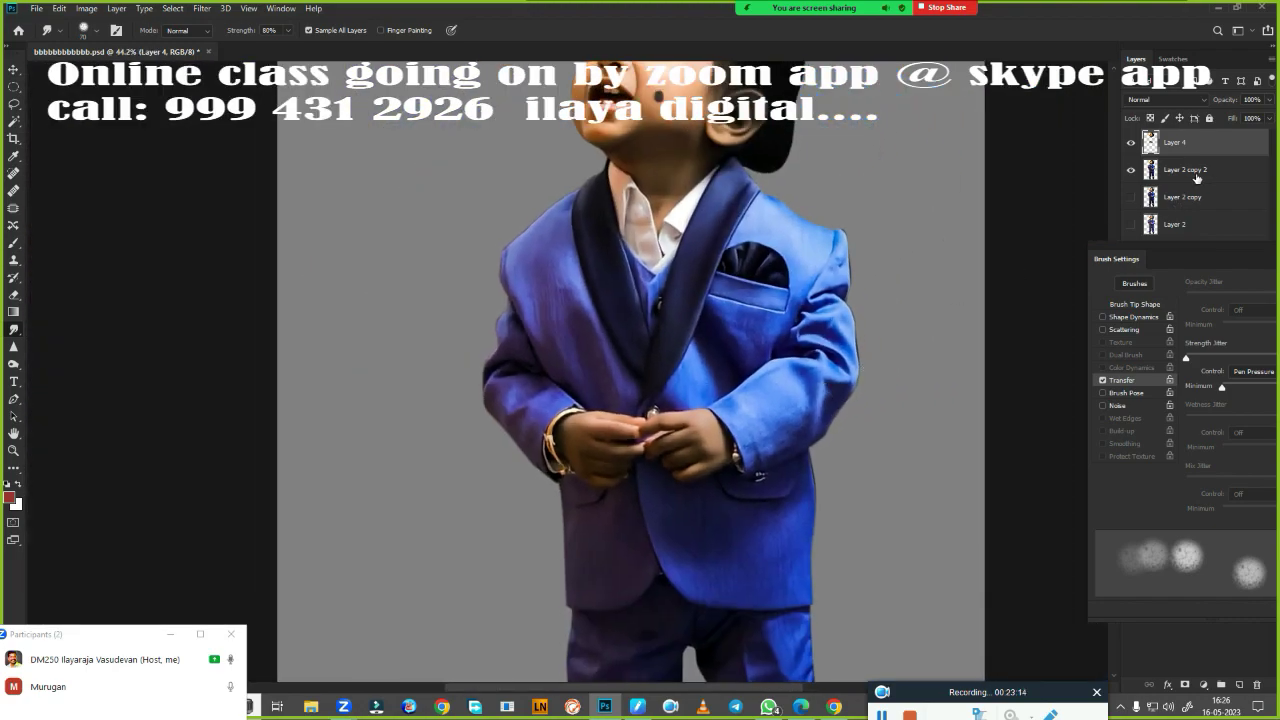
Brighten the figure with Curves, pulling the white point to 230, and compare against the original
key(alt+bracketleft)
key(ctrl+m)
drag(771, 368, 778, 375)
drag(929, 371, 919, 372)
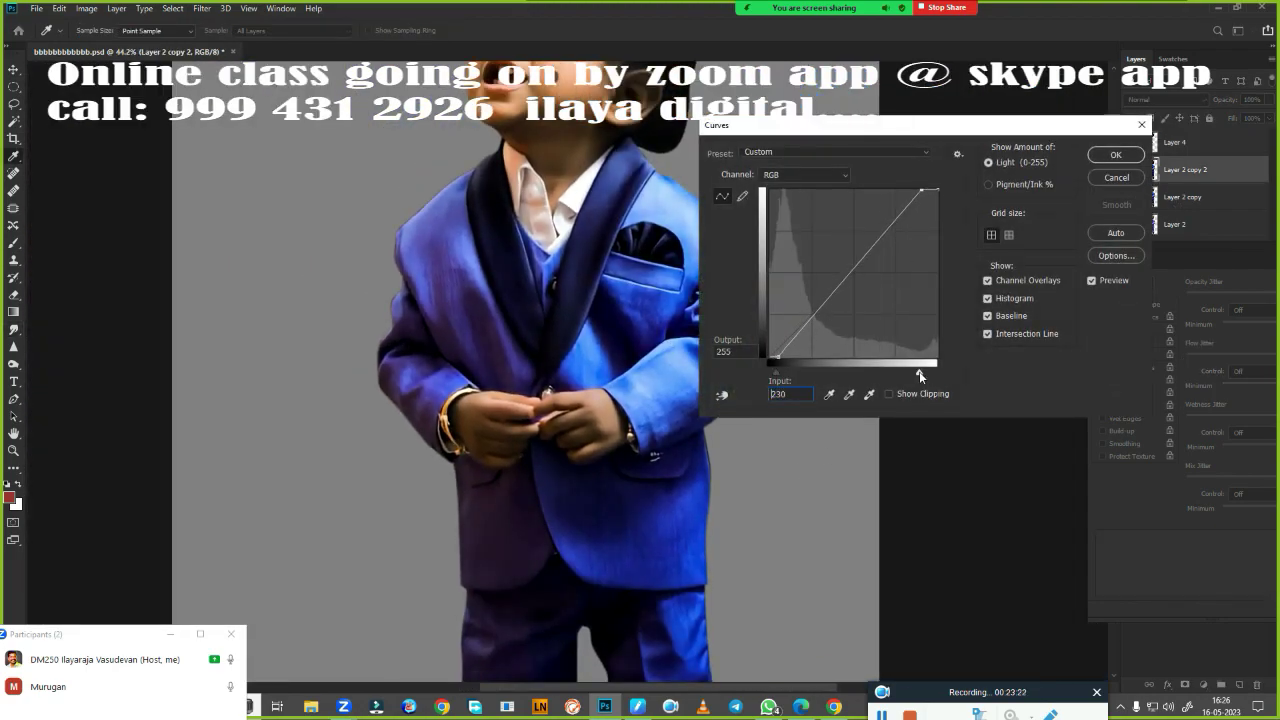
key(alt+5)
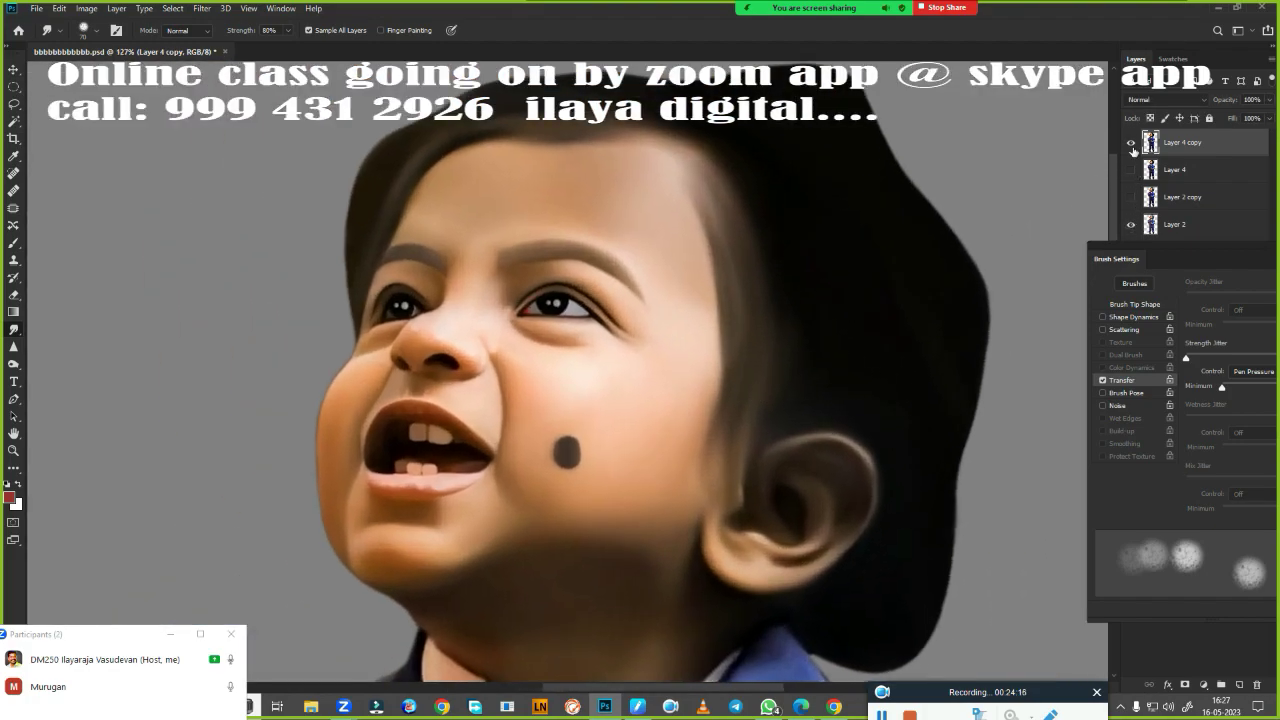
click(1131, 143)
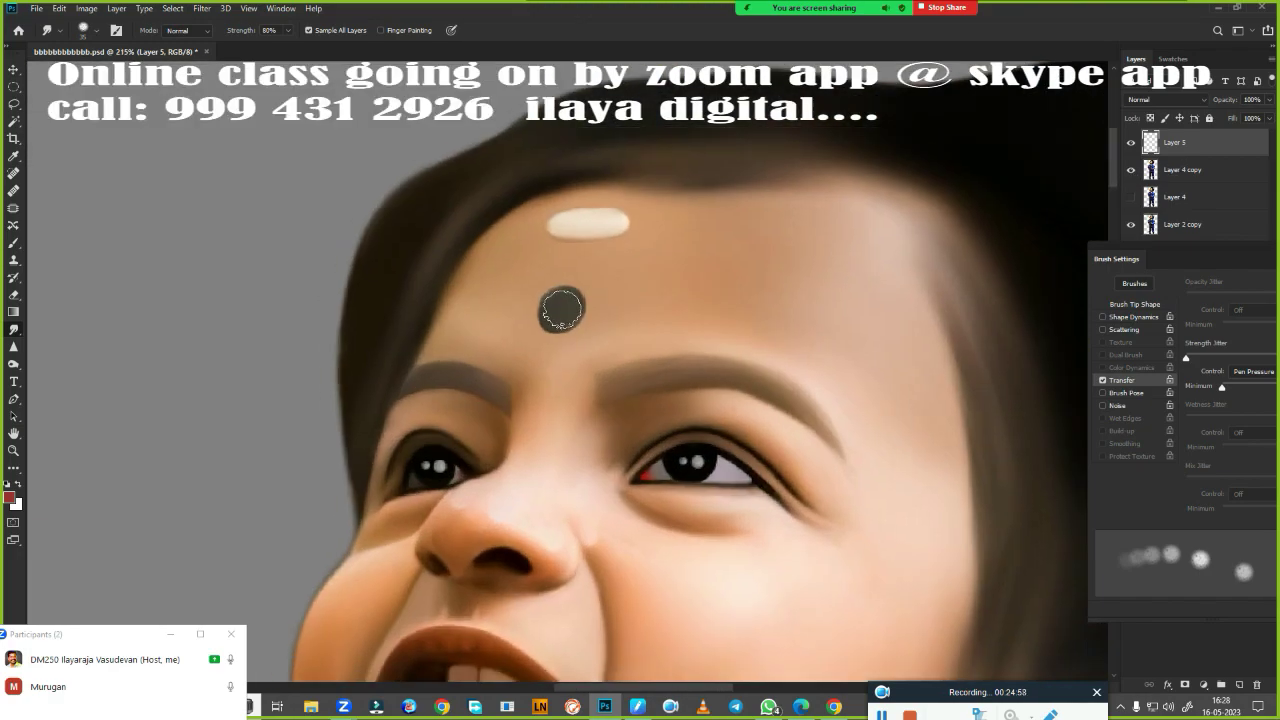
Lasso and delete the old white spot on the forehead
key(l)
drag(520, 188, 530, 183)
key(Delete)
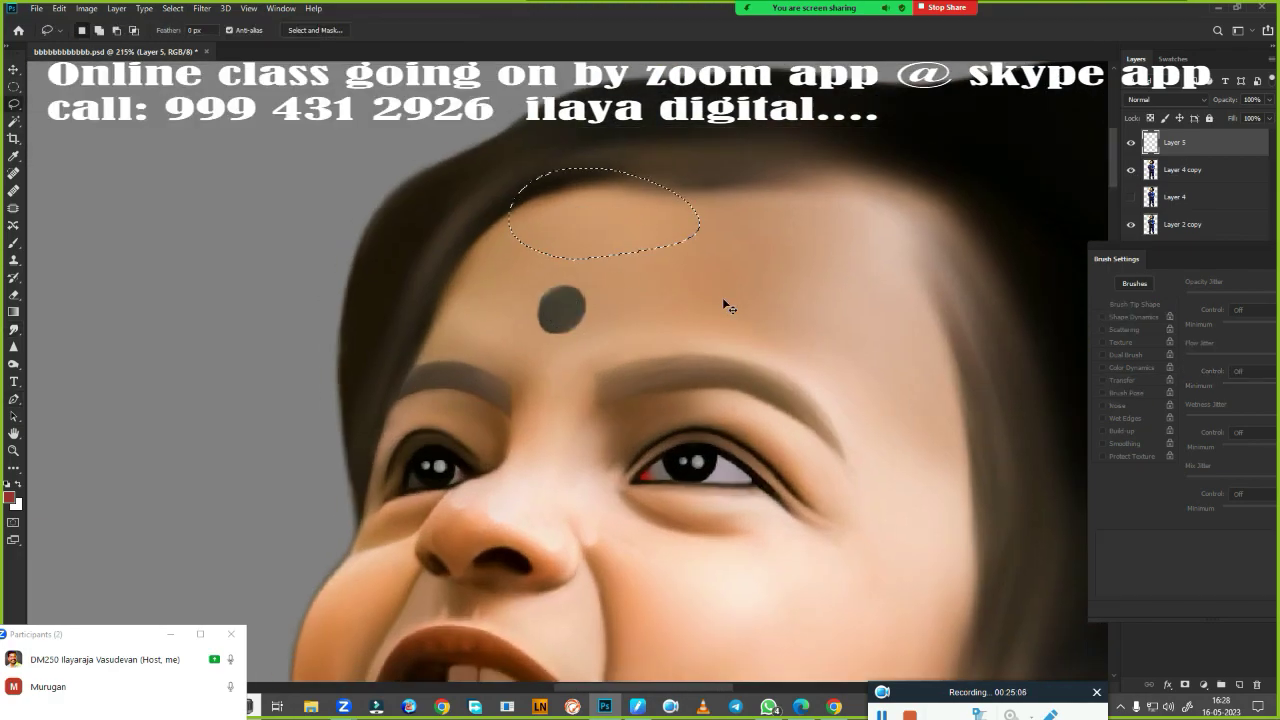
Redraw the forehead mark as a white-filled path and smudge it into a soft bar
key(p)
scroll(601, 292, down, 5)
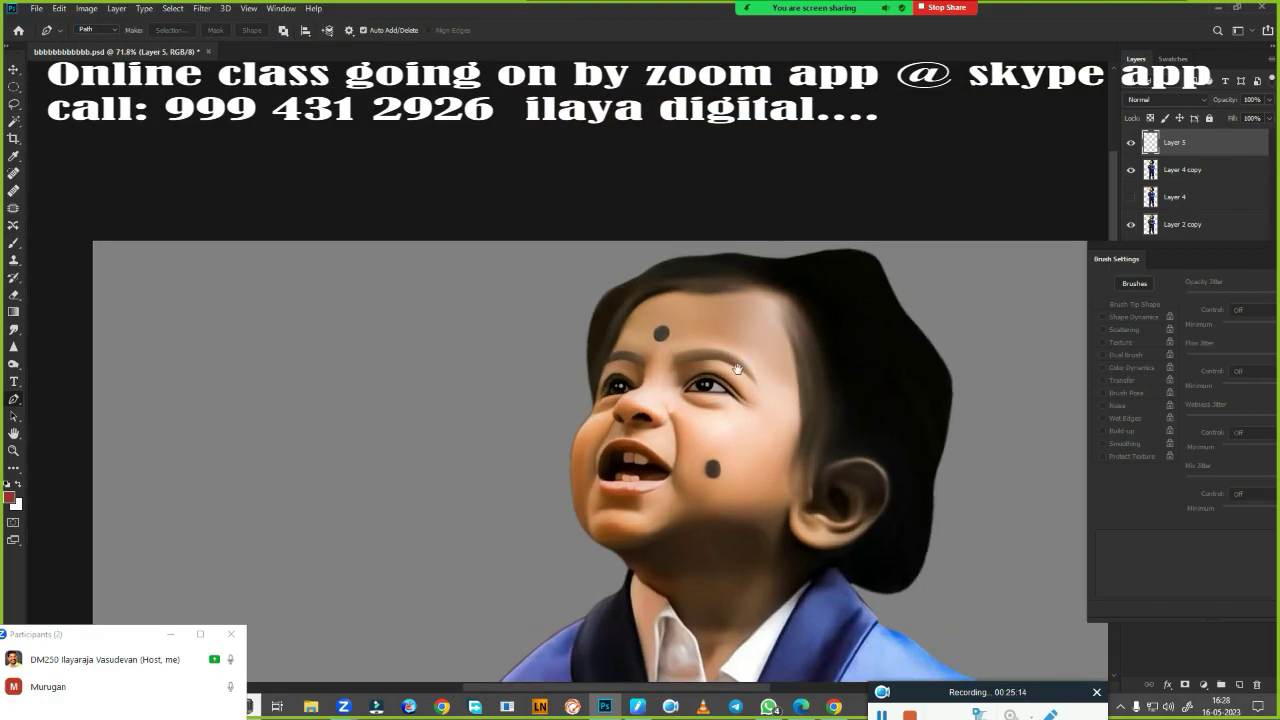
scroll(697, 329, up, 5)
scroll(697, 329, down, 5)
scroll(603, 400, up, 6)
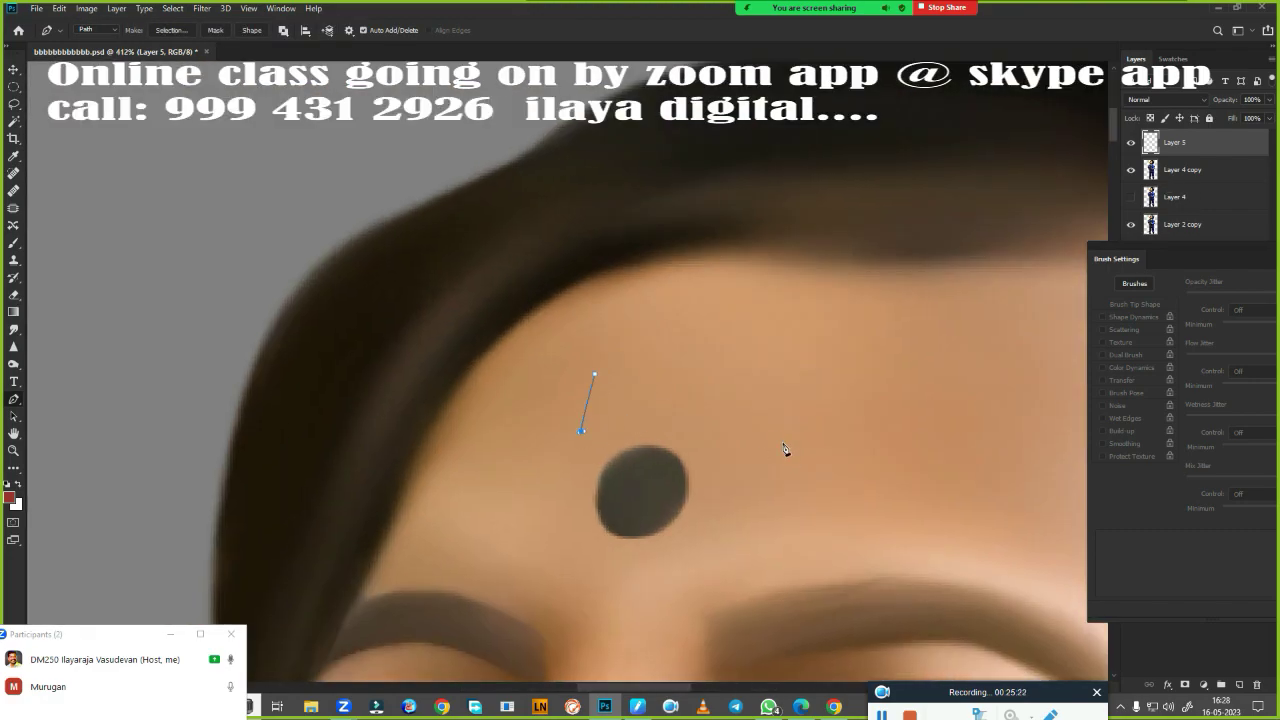
key(ctrl+Return)
key(ctrl+BackSpace)
key(ctrl+d)
key(r)
mouse_move(829, 407)
mouse_down()
mouse_move(729, 300)
mouse_move(750, 300)
mouse_move(686, 297)
mouse_up()
scroll(686, 297, down, 6)
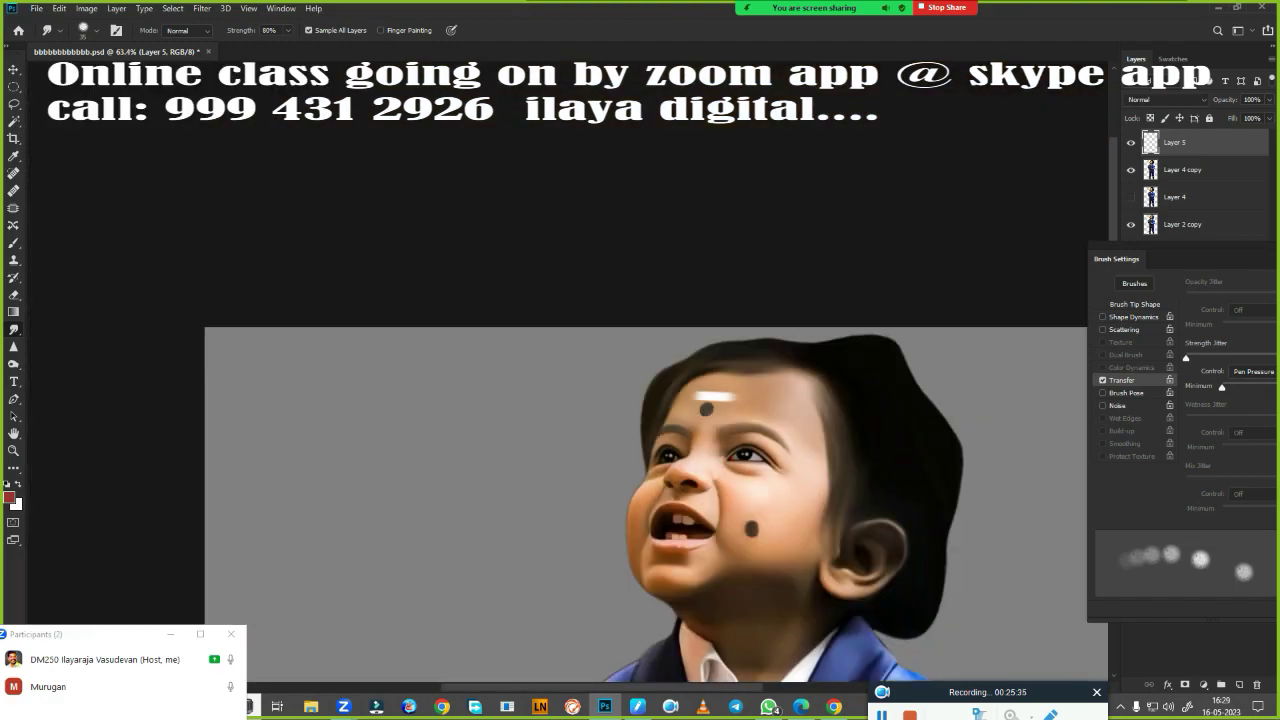
Hide the underlying photo layer and merge the visible painted layers into one
shift+click(1174, 172)
key(ctrl+e)
shift+click(1180, 172)
key(ctrl+e)
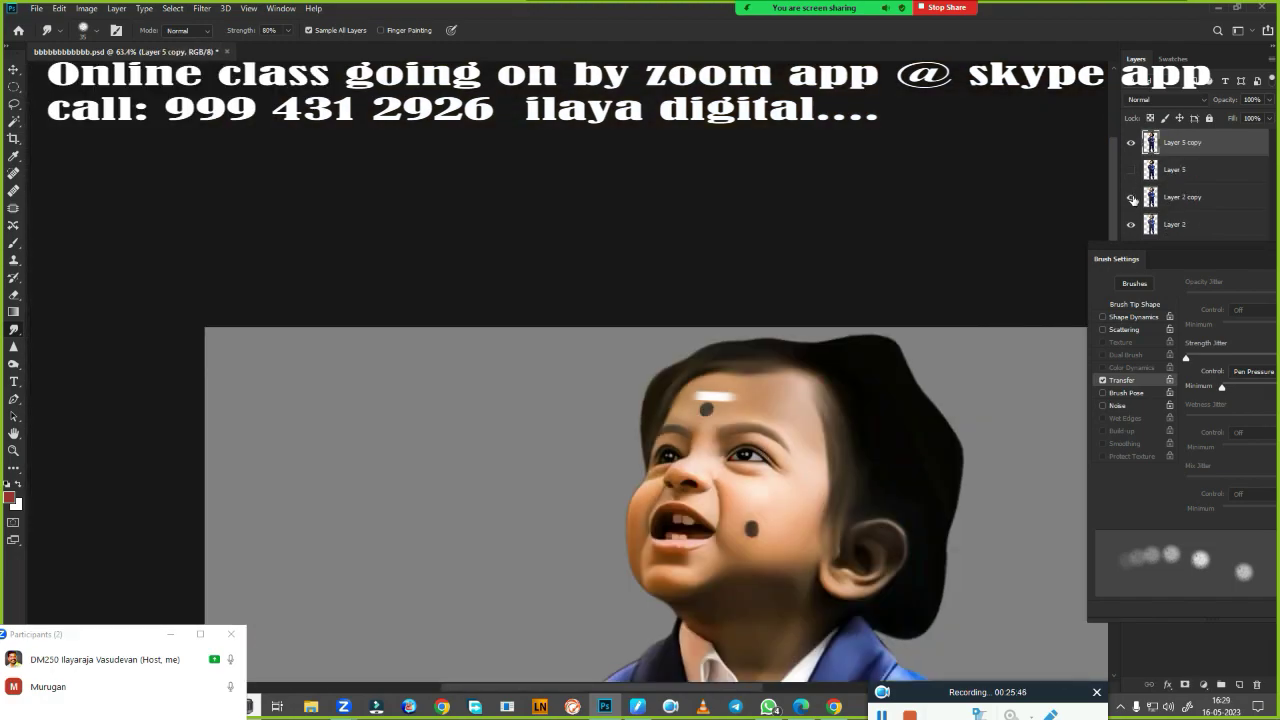
Slightly adjust the skin's saturation with Hue/Saturation
scroll(788, 263, down, 3)
scroll(663, 220, up, 5)
scroll(723, 249, up, 2)
key(ctrl+u)
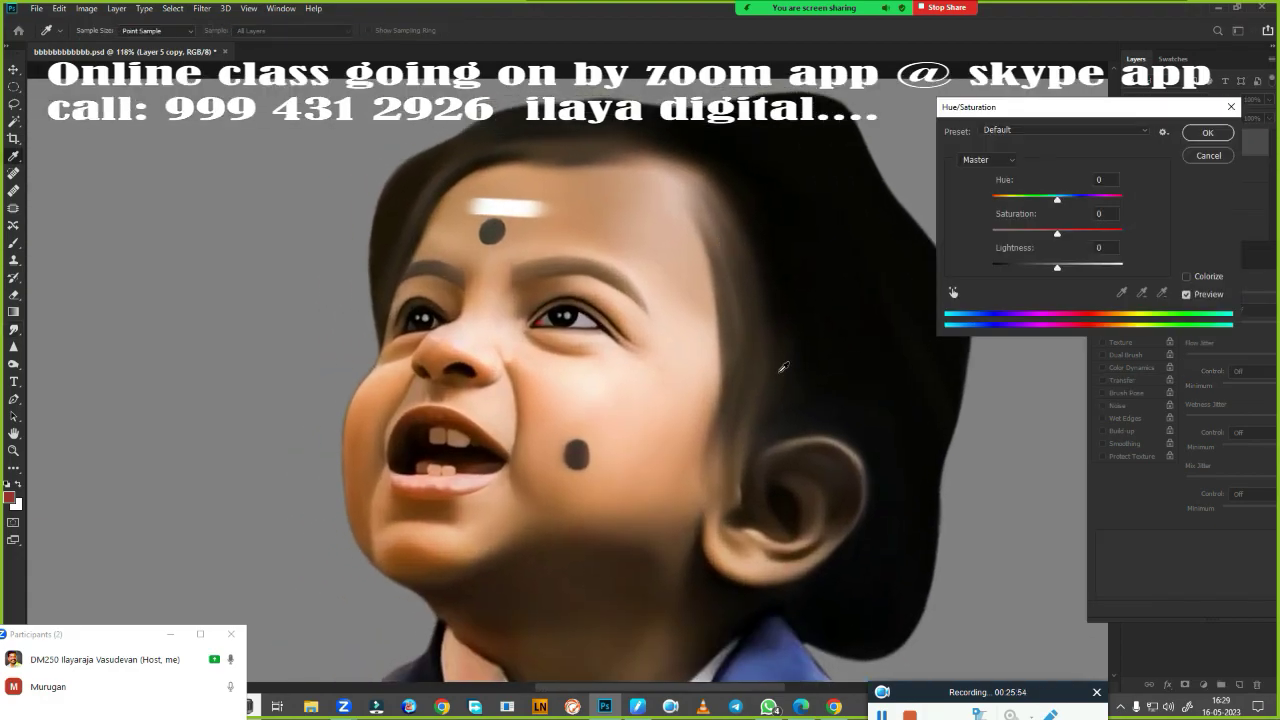
mouse_move(1060, 237)
mouse_down()
mouse_move(1086, 237)
mouse_move(1060, 235)
mouse_move(1092, 199)
mouse_move(1057, 199)
mouse_move(1037, 240)
mouse_up()
click(1208, 133)
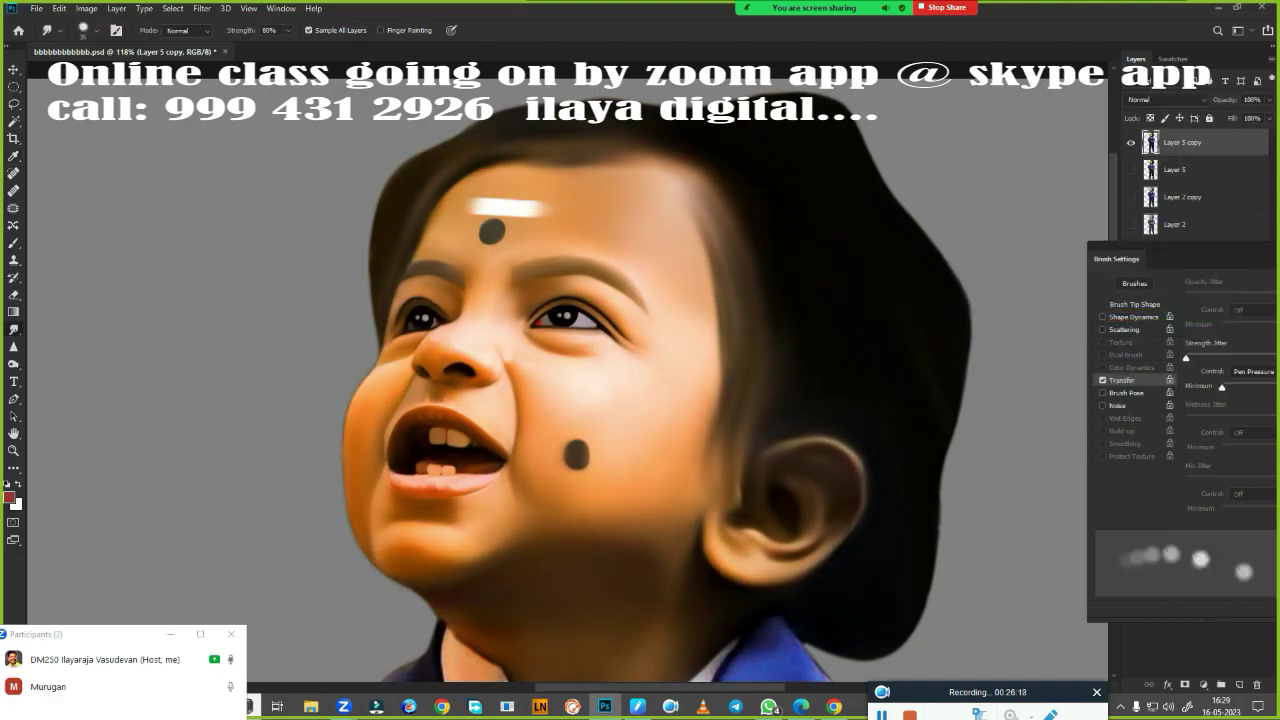
Select the skin tones with Color Range and nudge their shadows toward yellow in Color Balance
click(173, 8)
click(180, 220)
click(737, 146)
key(ctrl+b)
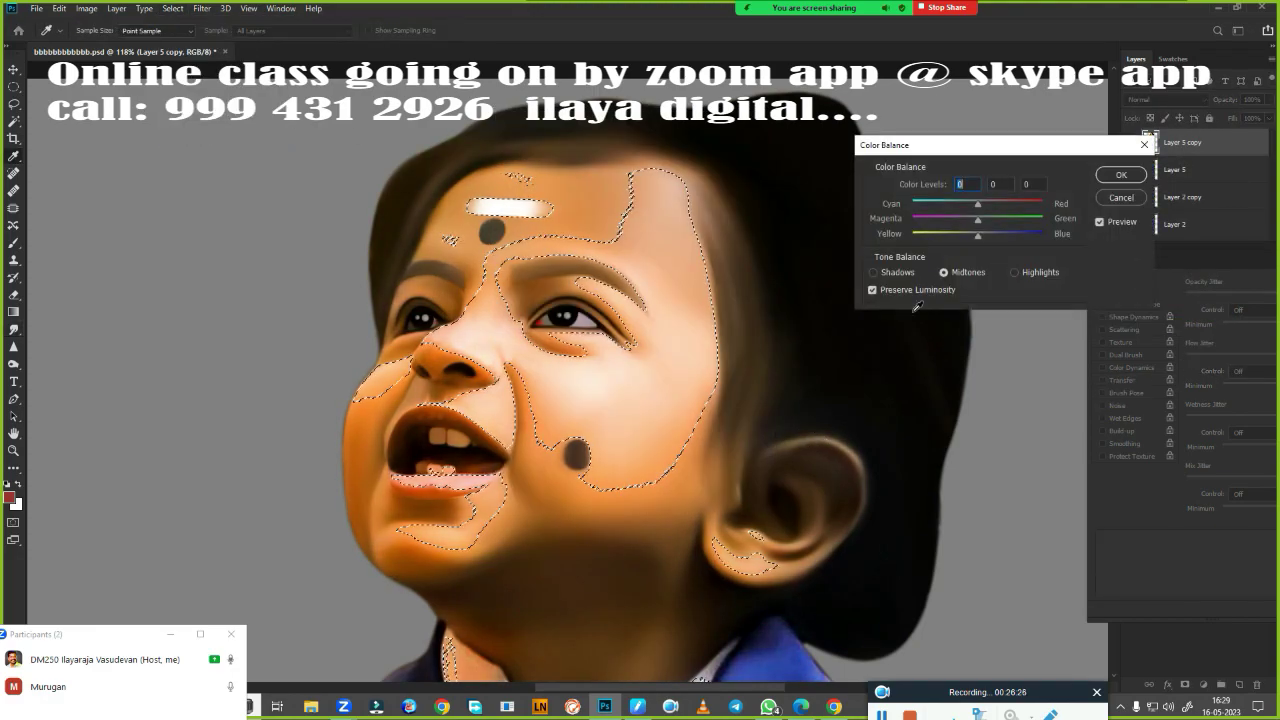
click(1121, 175)
key(ctrl+d)
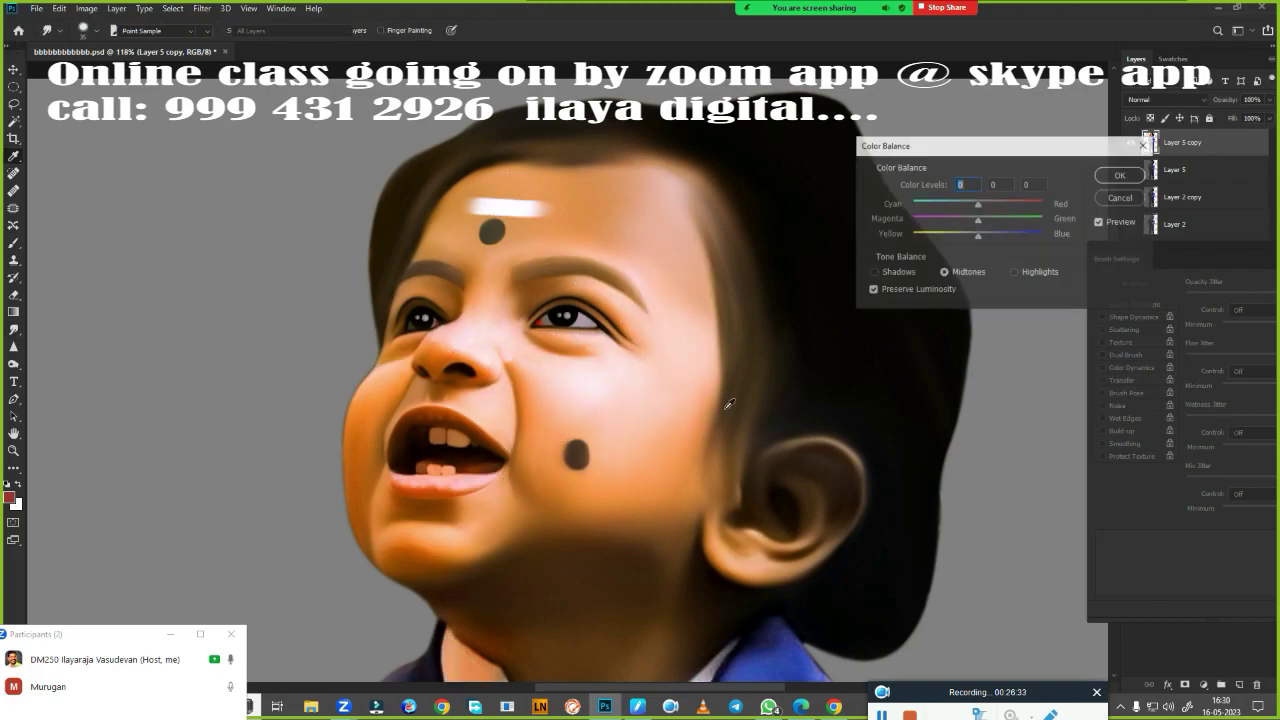
drag(977, 234, 973, 234)
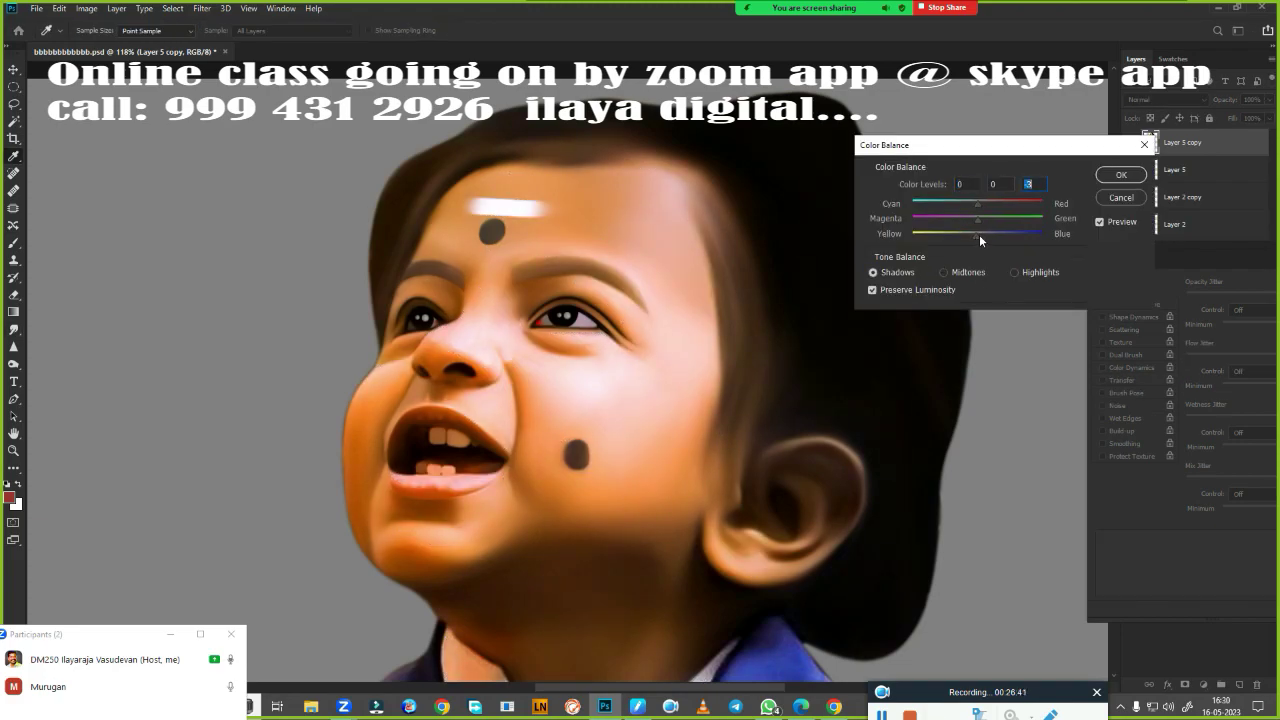
click(1121, 175)
scroll(576, 252, down, 3)
scroll(576, 252, up, 5)
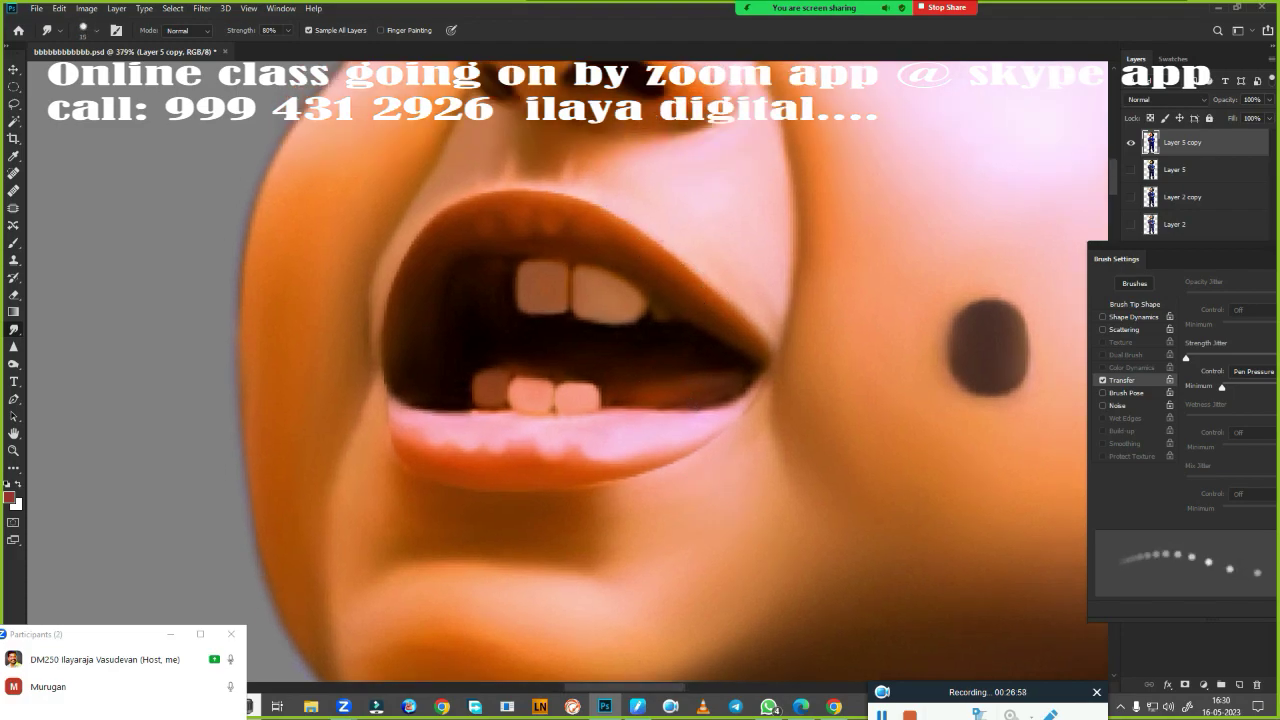
Outline the lips with a path, feather the selection 5 px, and copy it to a new layer
key(l)
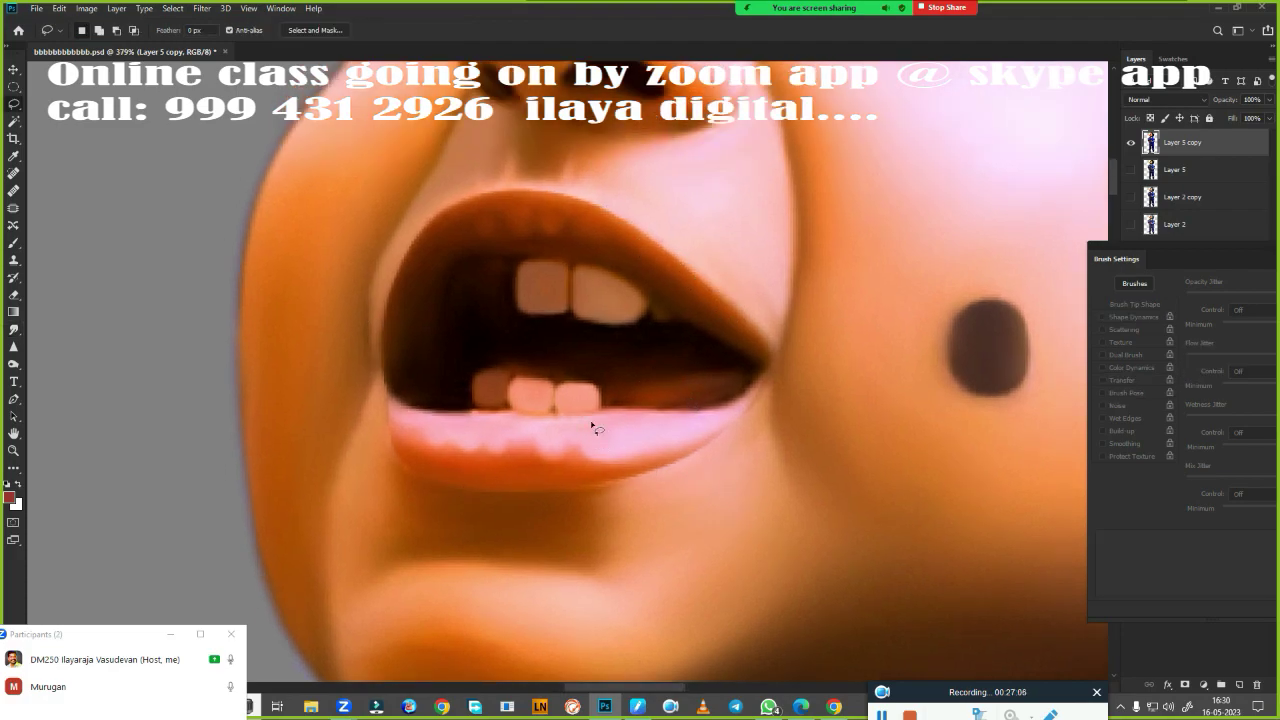
key(p)
click(386, 382)
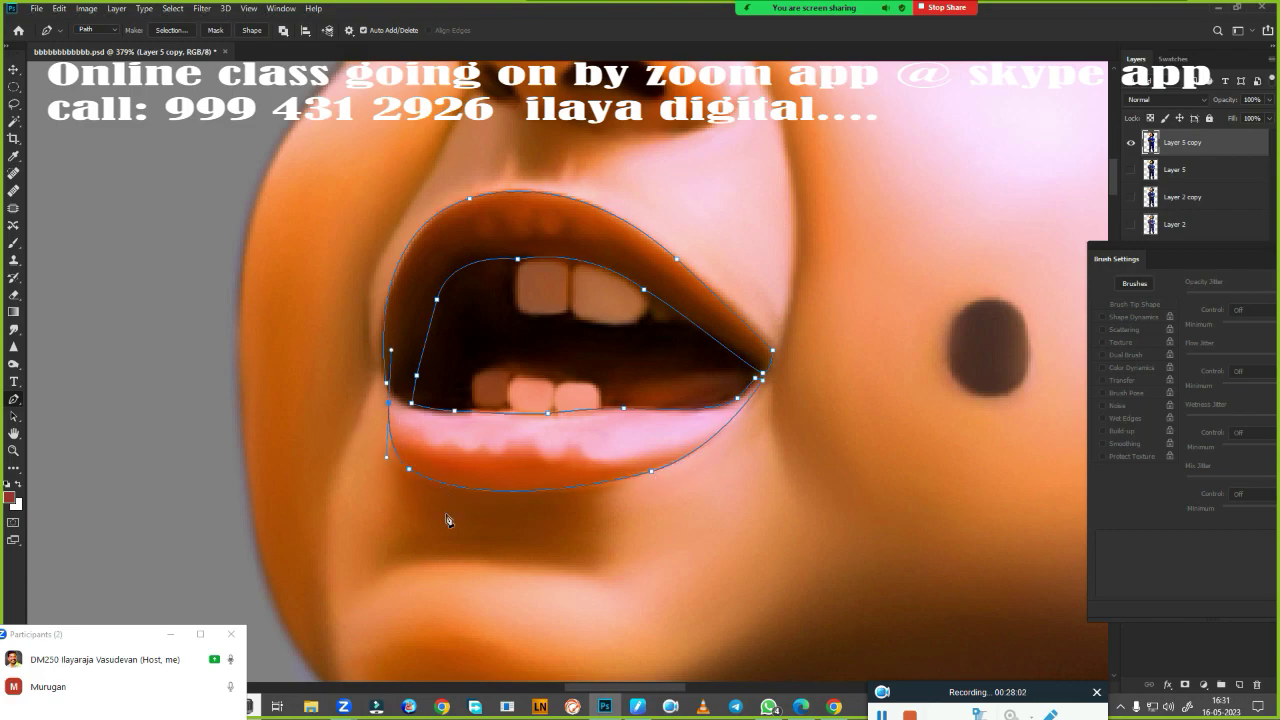
key(ctrl+Return)
key(shift+F6)
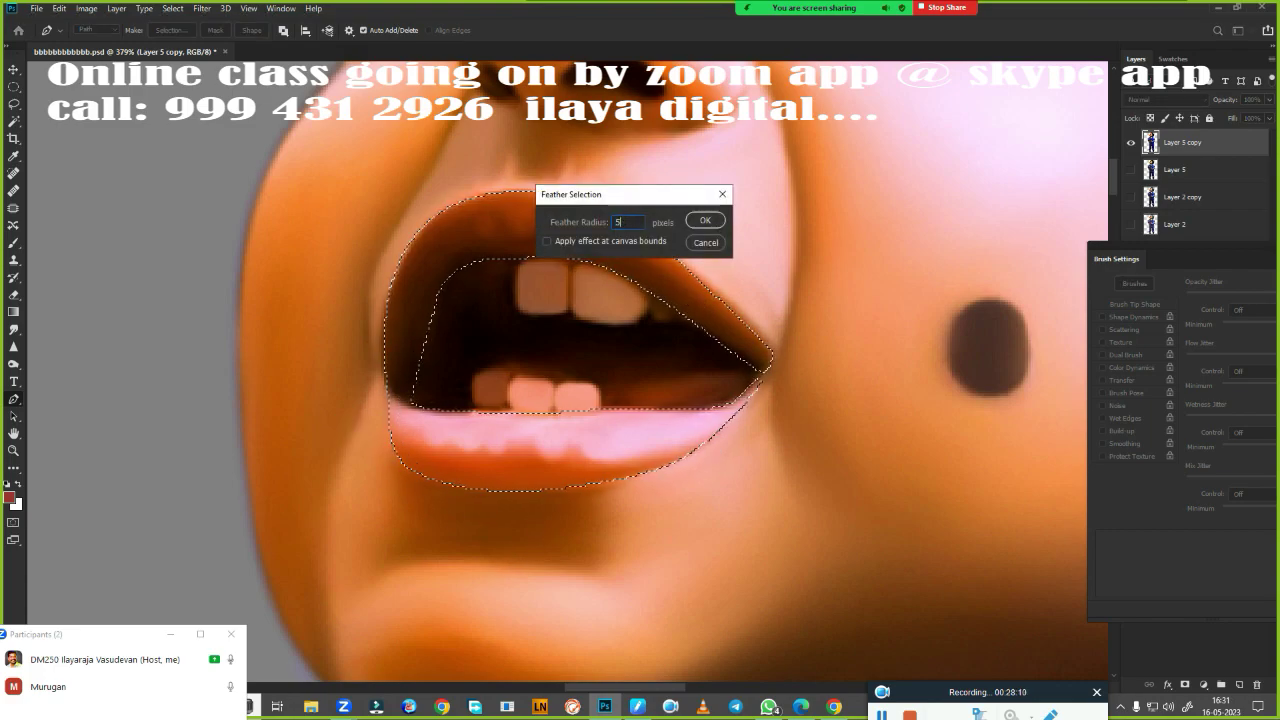
key(Return)
key(ctrl+j)
scroll(534, 531, down, 3)
scroll(757, 429, up, 2)
Boost the lips' saturation with Hue/Saturation and adjust the layer's Fill to blend it partially
key(ctrl+m)
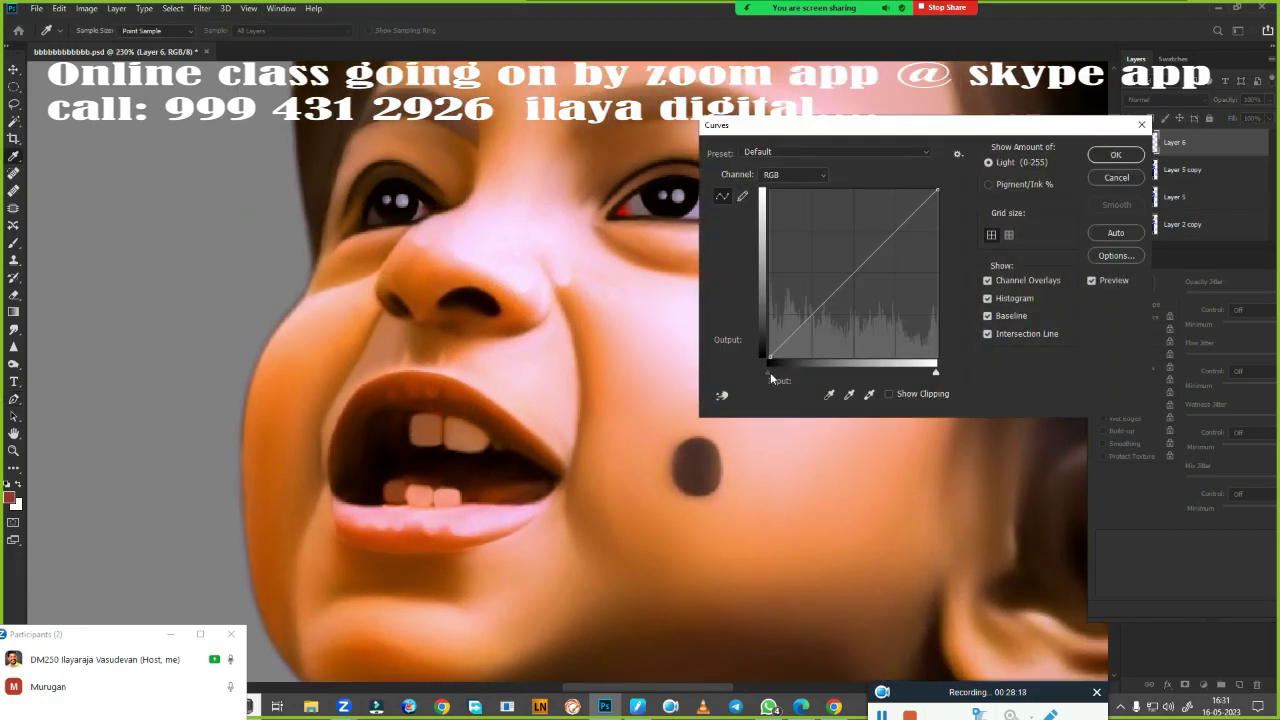
click(1116, 155)
key(ctrl+u)
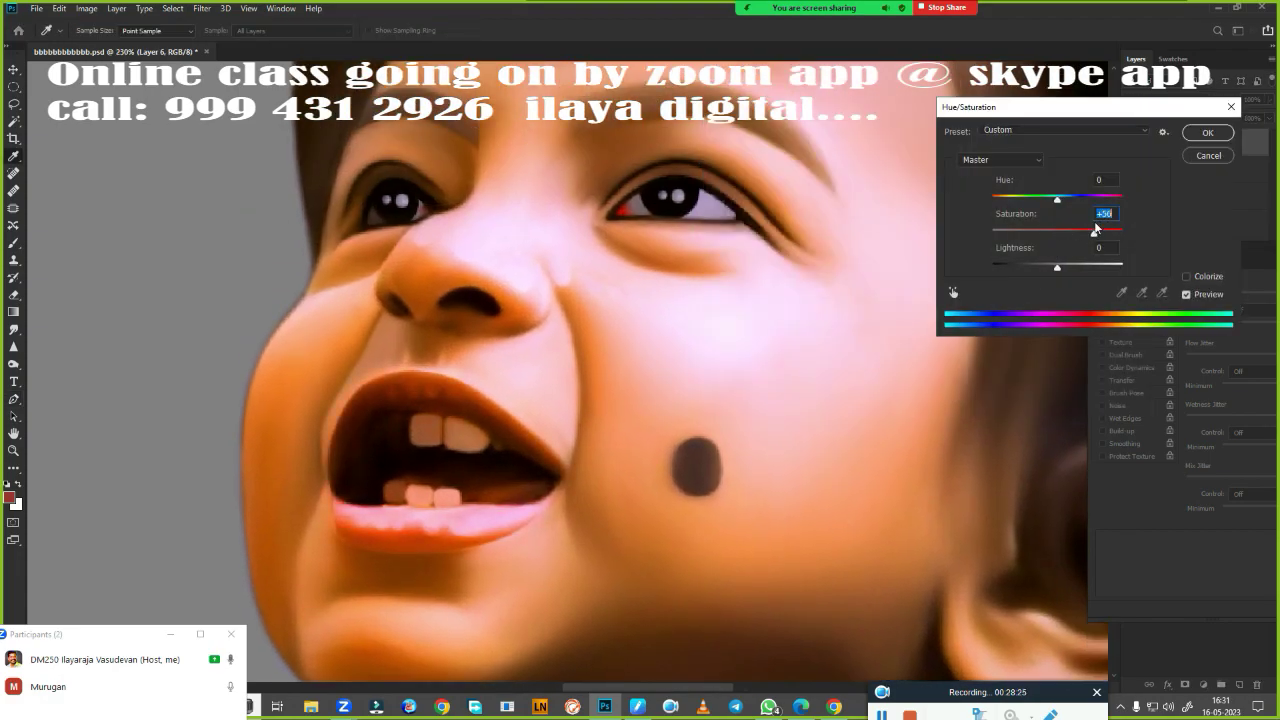
drag(1130, 117, 989, 136)
drag(981, 252, 945, 255)
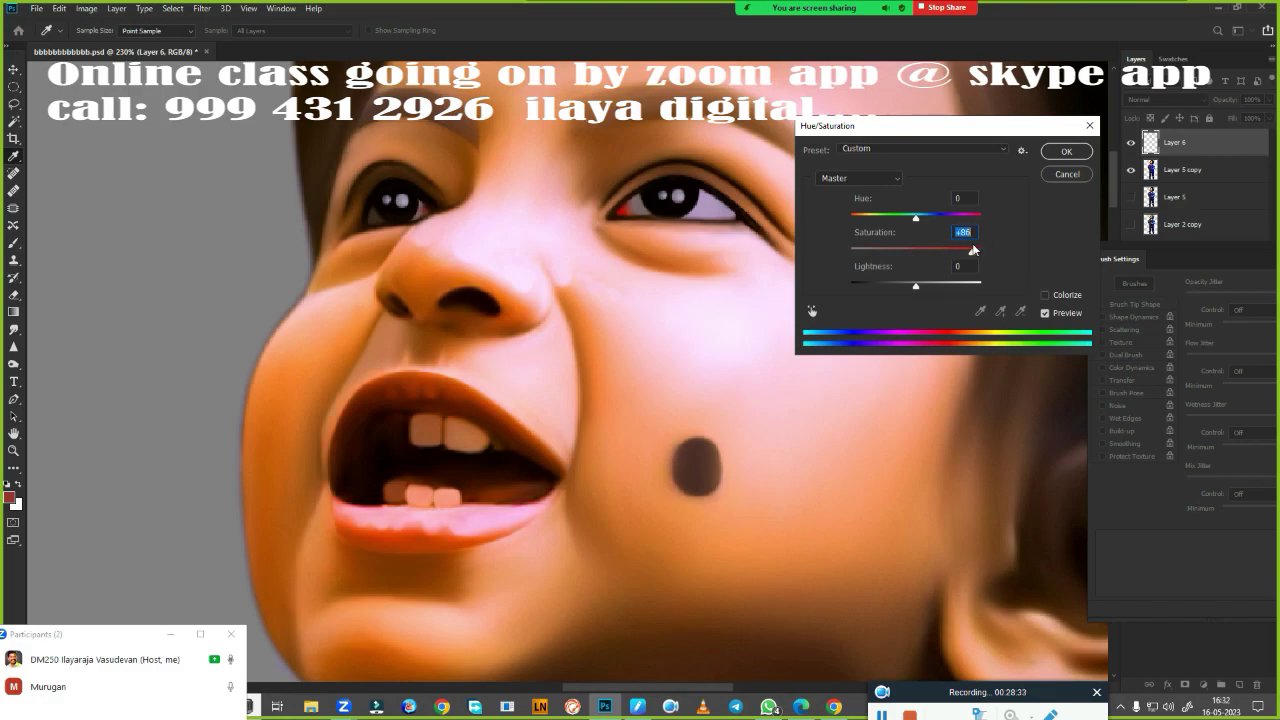
click(1066, 151)
scroll(737, 466, down, 2)
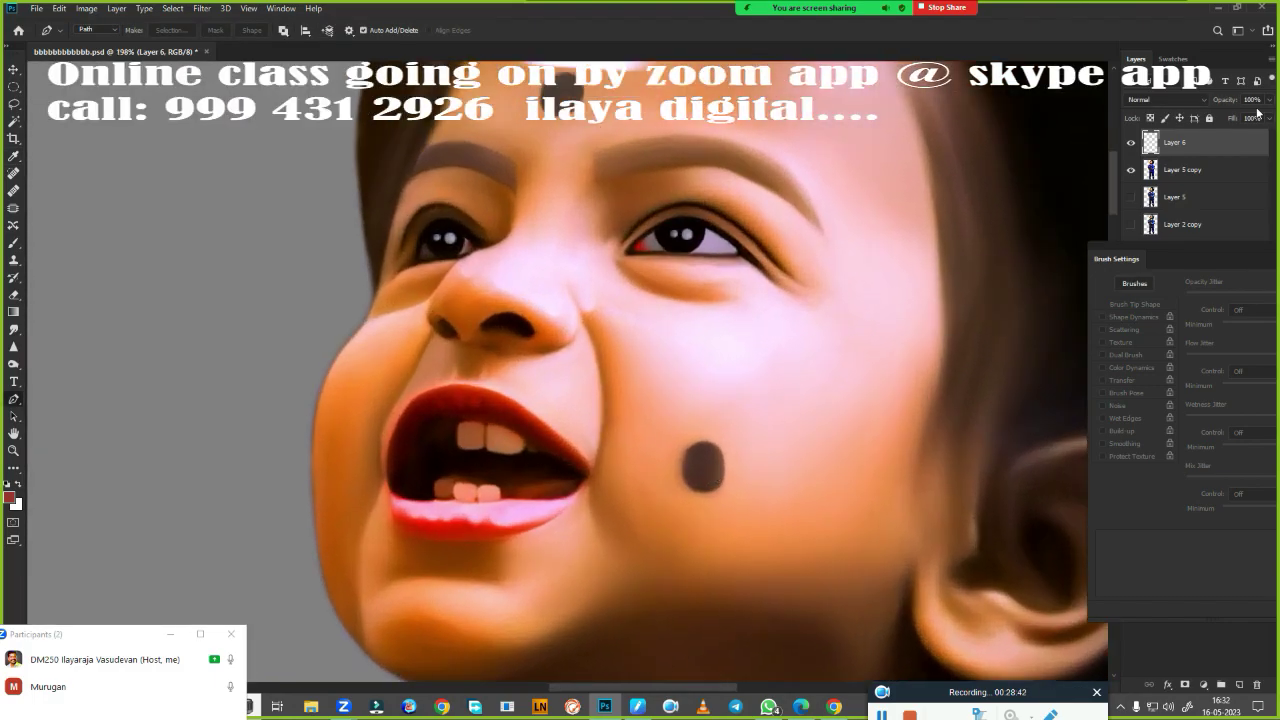
drag(1210, 146, 1248, 140)
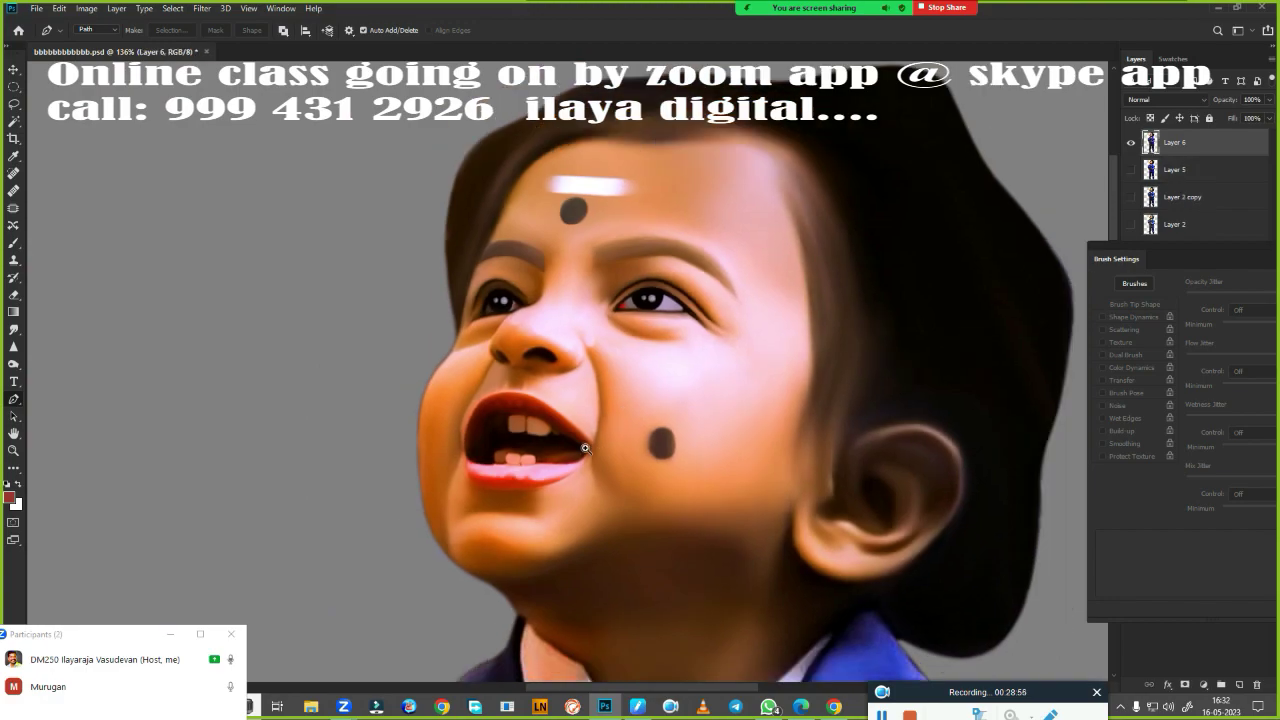
Lasso and feather the cheek and ear area, then shift its colour balance toward green
scroll(585, 447, down, 5)
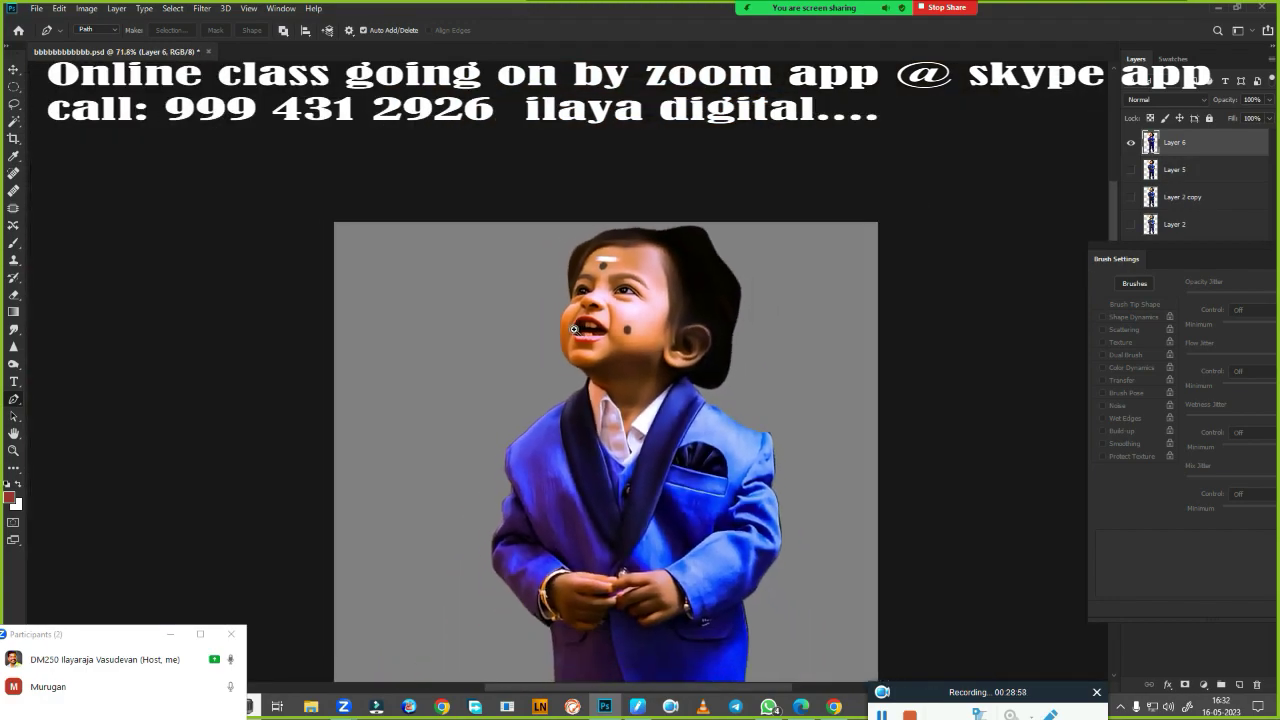
scroll(690, 165, up, 3)
key(l)
scroll(656, 287, up, 3)
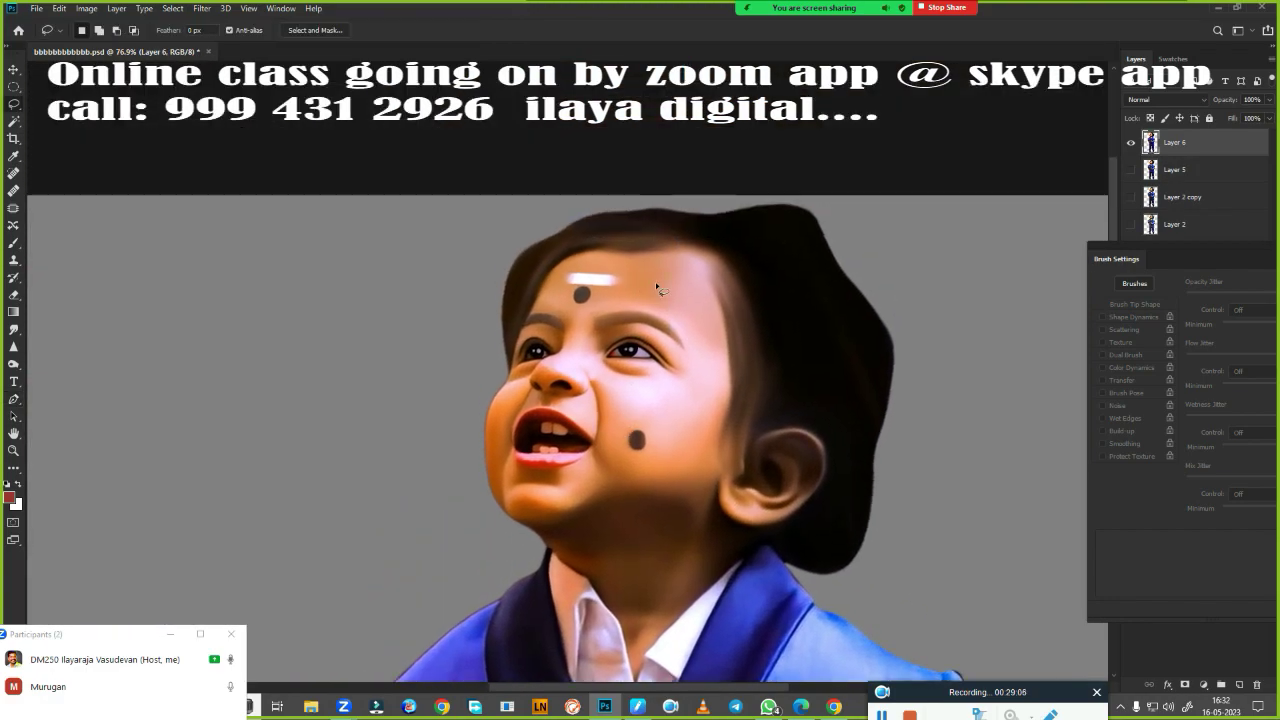
drag(835, 311, 700, 252)
key(shift+F6)
key(Return)
key(ctrl+b)
drag(978, 218, 966, 217)
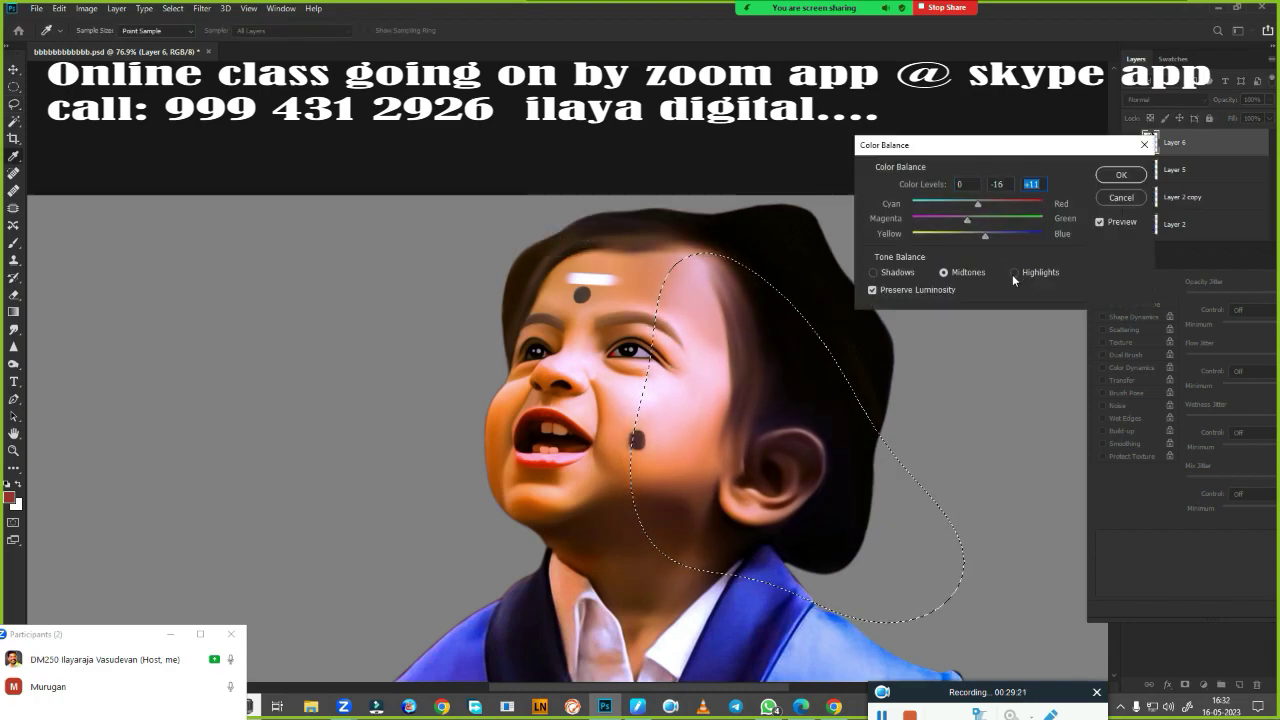
key(Return)
key(ctrl+d)
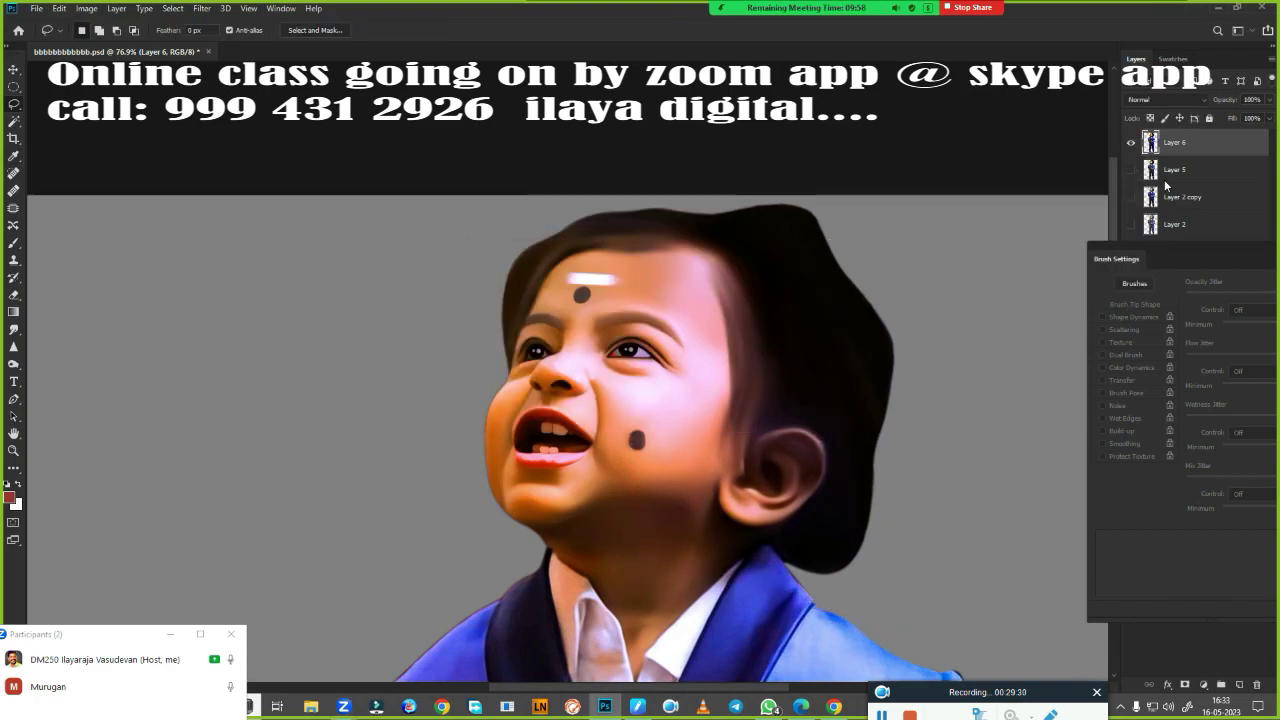
Feather a second lassoed area and shift its midtones toward yellow, also adjusting Highlights, in Color Balance
drag(660, 582, 640, 635)
key(shift+F6)
key(Return)
key(ctrl+b)
mouse_move(978, 233)
mouse_down()
mouse_move(968, 236)
mouse_move(972, 203)
mouse_up()
click(1014, 272)
click(1121, 175)
key(ctrl+d)
scroll(820, 432, down, 5)
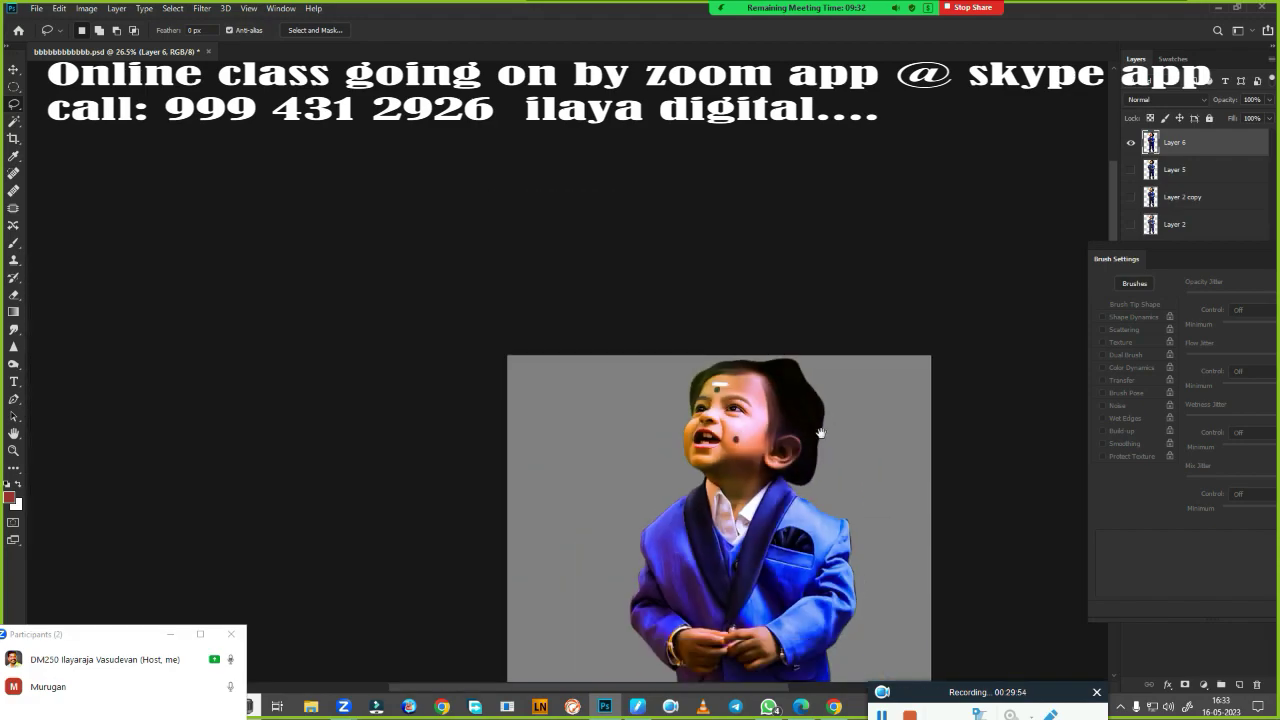
scroll(776, 380, up, 5)
scroll(776, 380, down, 4)
scroll(691, 386, up, 2)
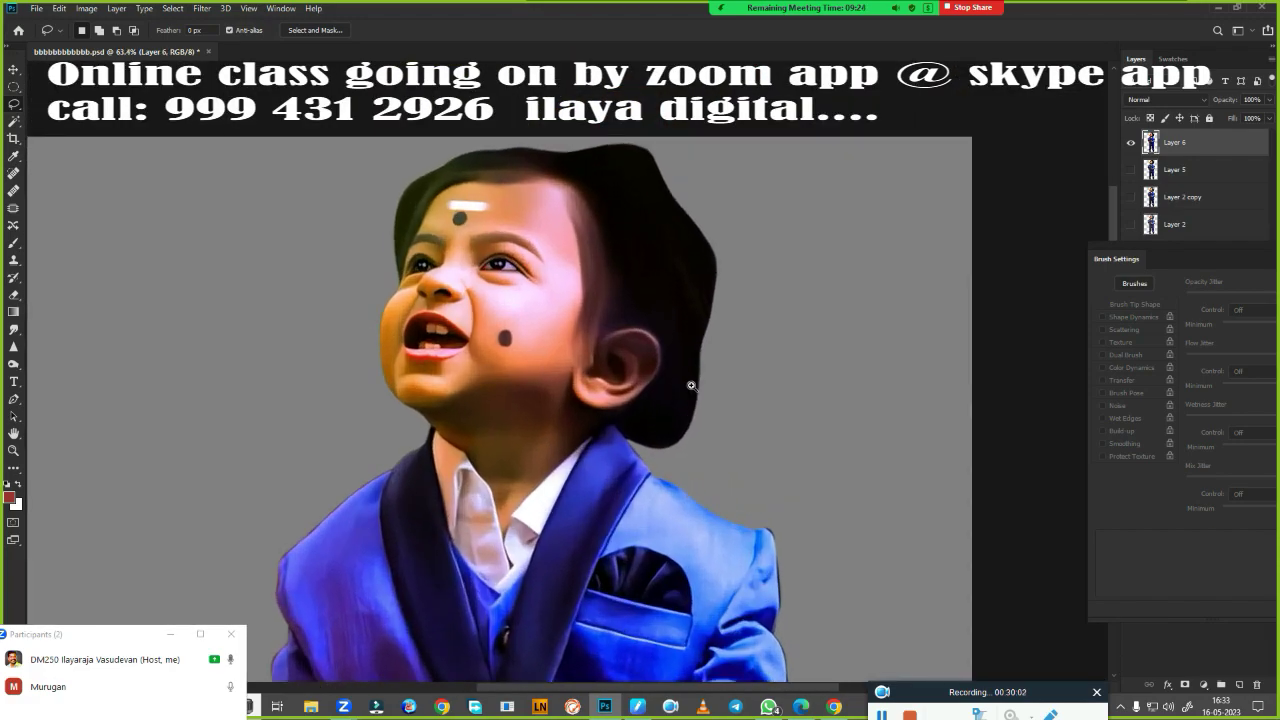
scroll(528, 338, up, 3)
scroll(677, 371, up, 2)
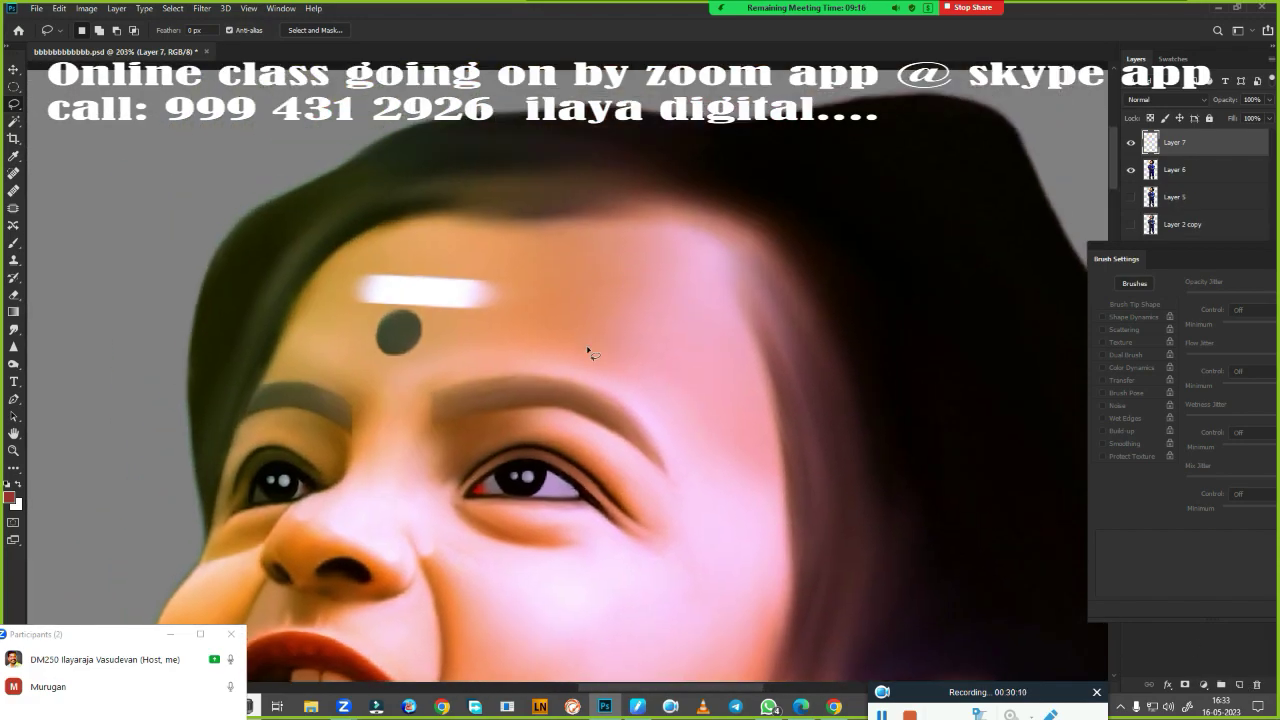
Select a soft brush preset and set the foreground colour to bright blue #0099ff
key(b)
right_click(479, 331)
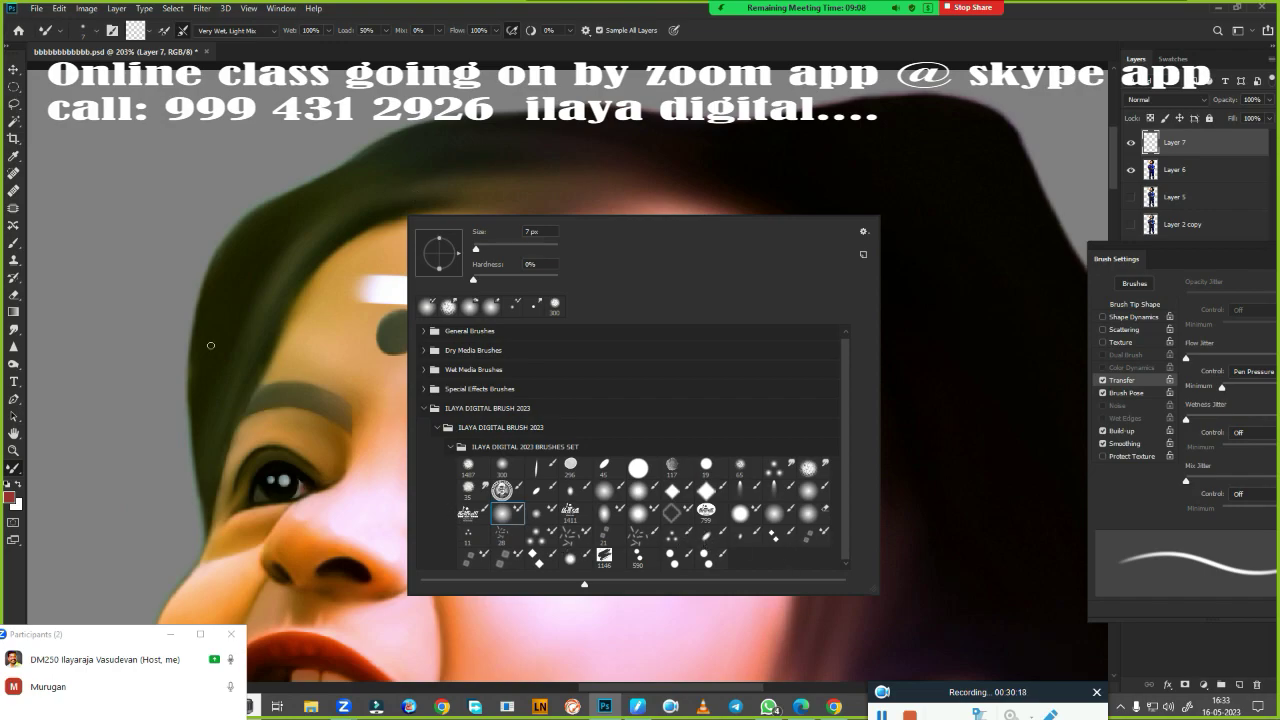
double_click(709, 541)
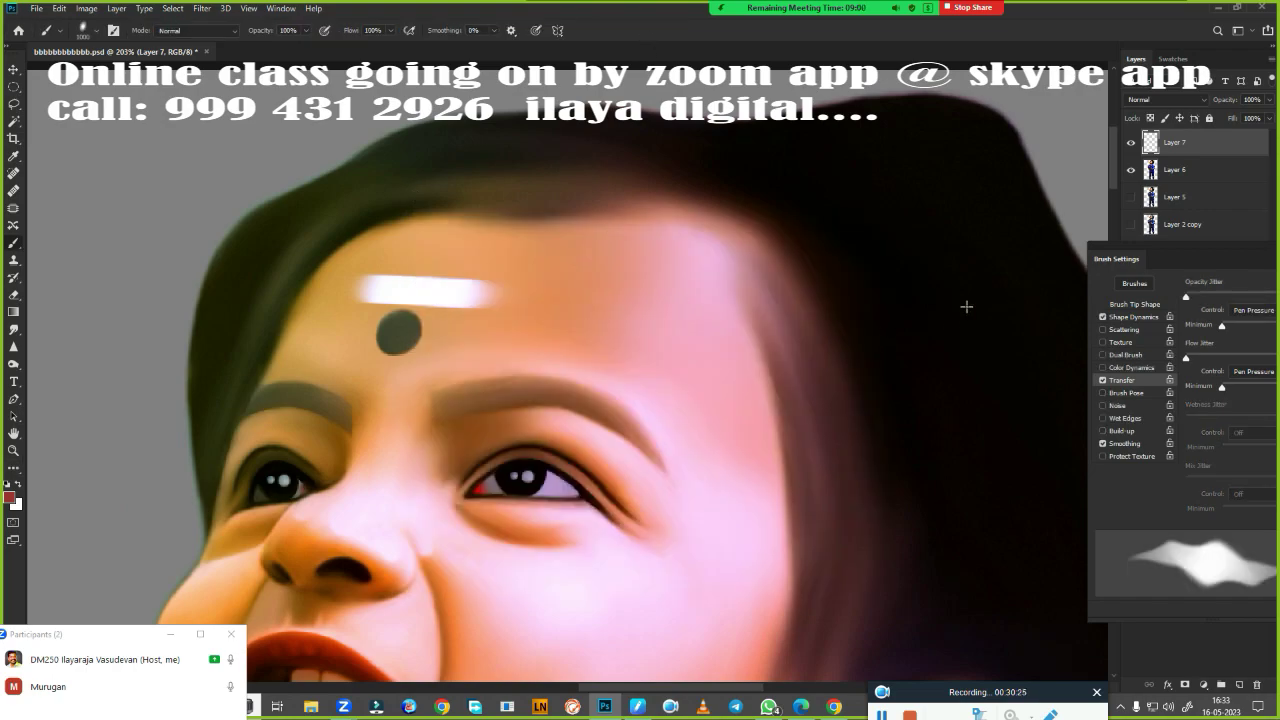
click(18, 512)
key(Escape)
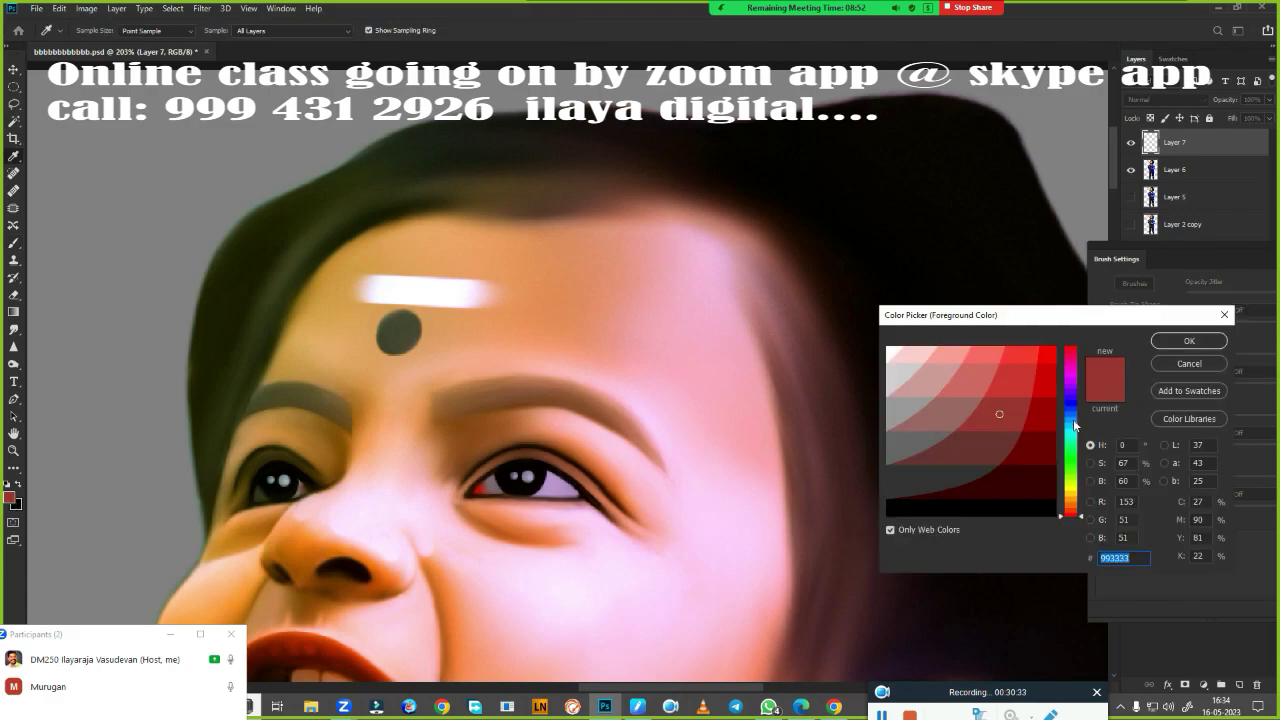
click(1070, 419)
click(1051, 353)
click(1187, 342)
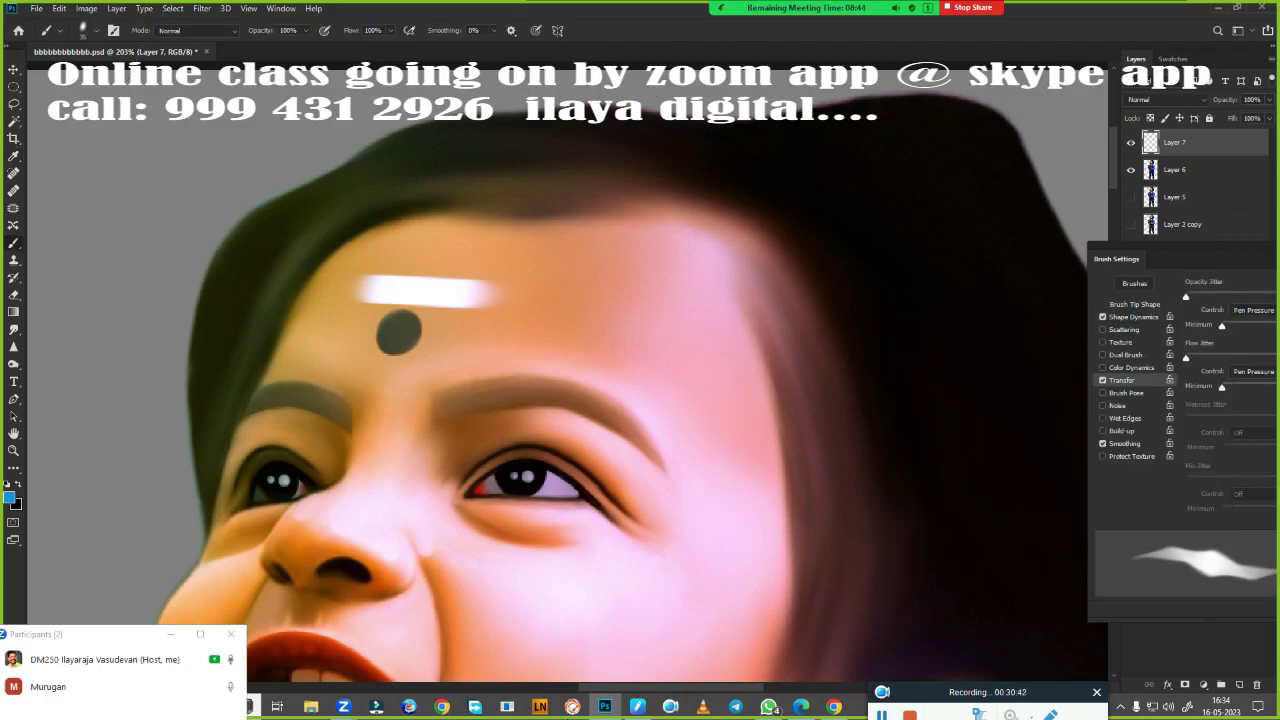
Review the pen-pressure settings in the tablet driver, then return to the canvas
click(637, 706)
click(515, 186)
click(461, 150)
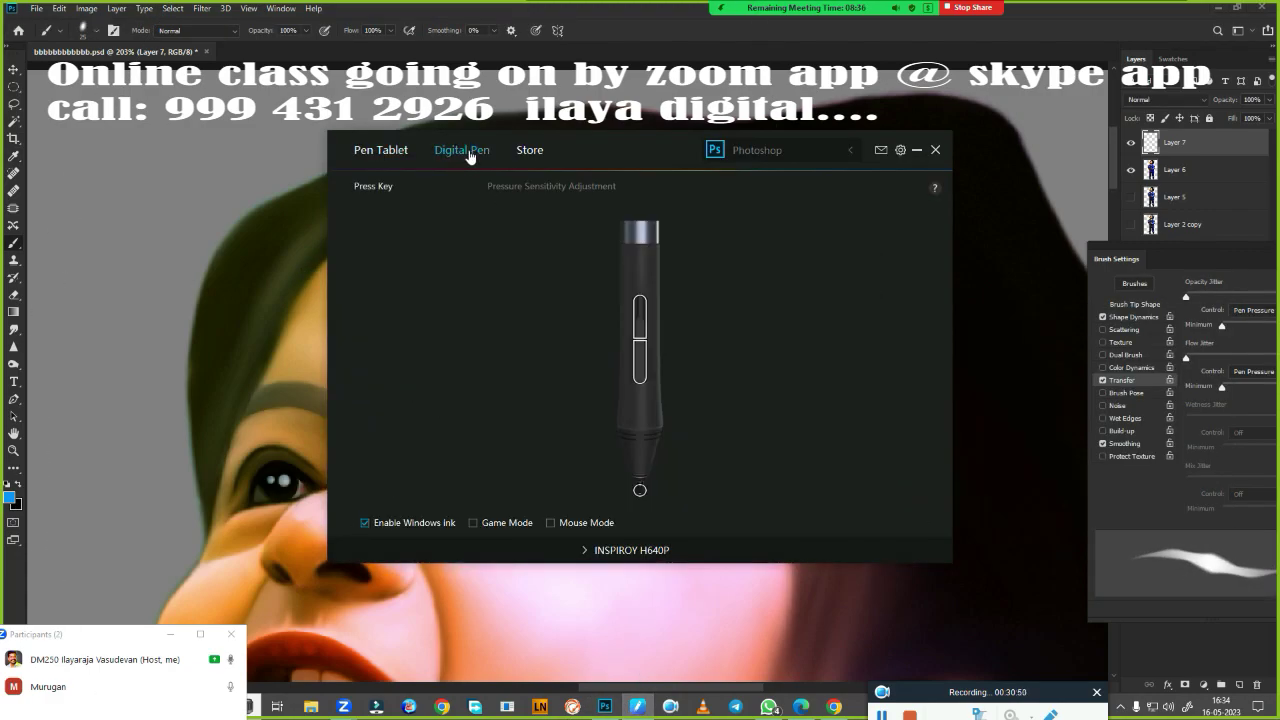
click(551, 186)
click(916, 150)
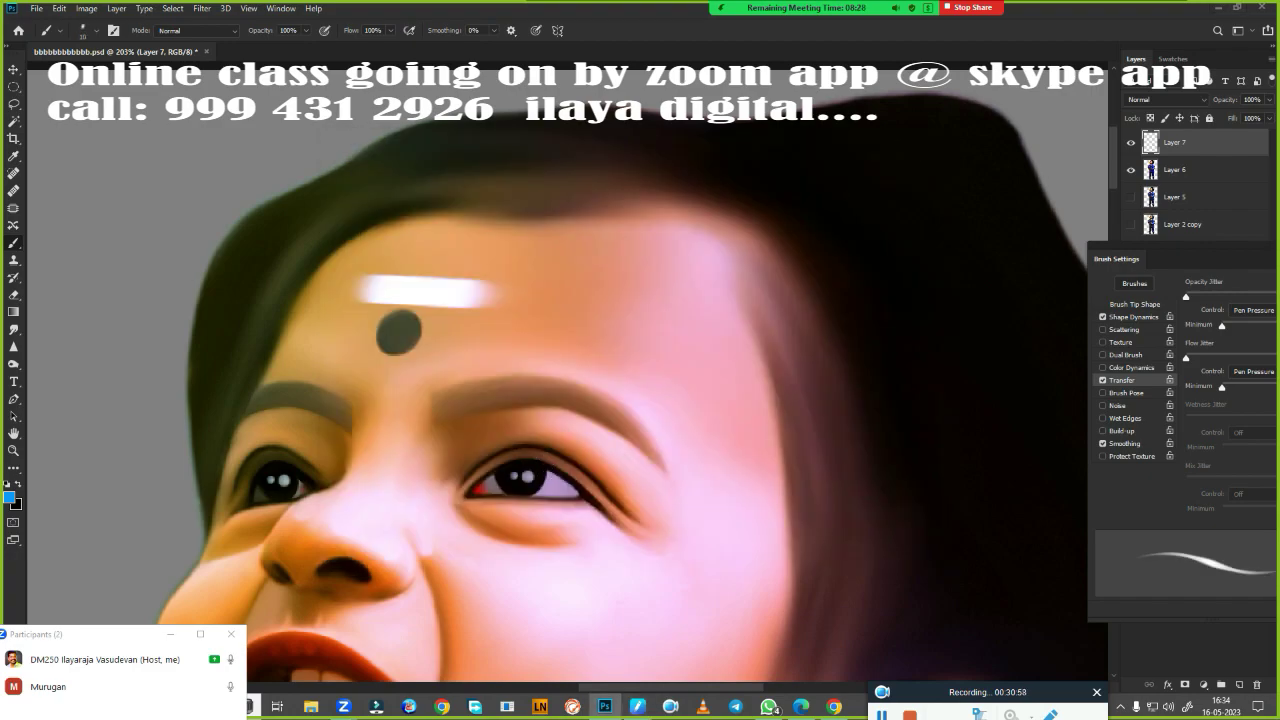
Rotate the view to follow the hairline and paint a first blue strand along the hair edge
key(r)
drag(600, 400, 551, 346)
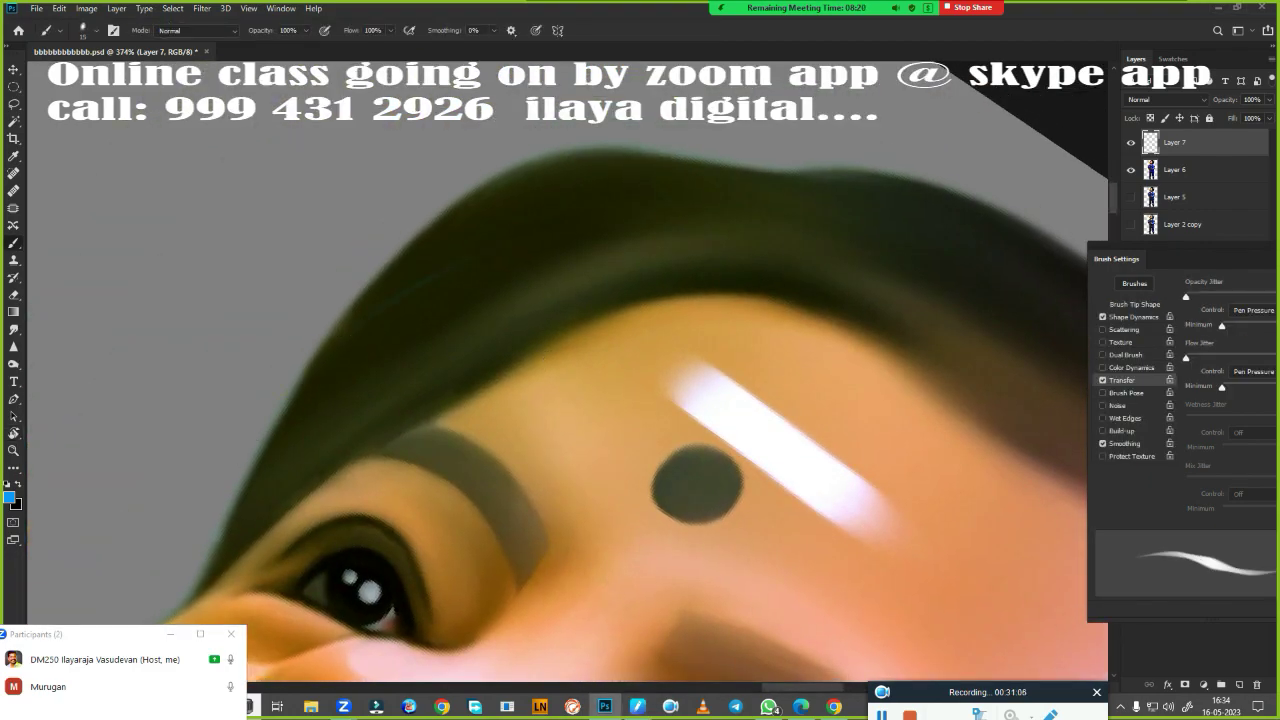
drag(530, 272, 329, 371)
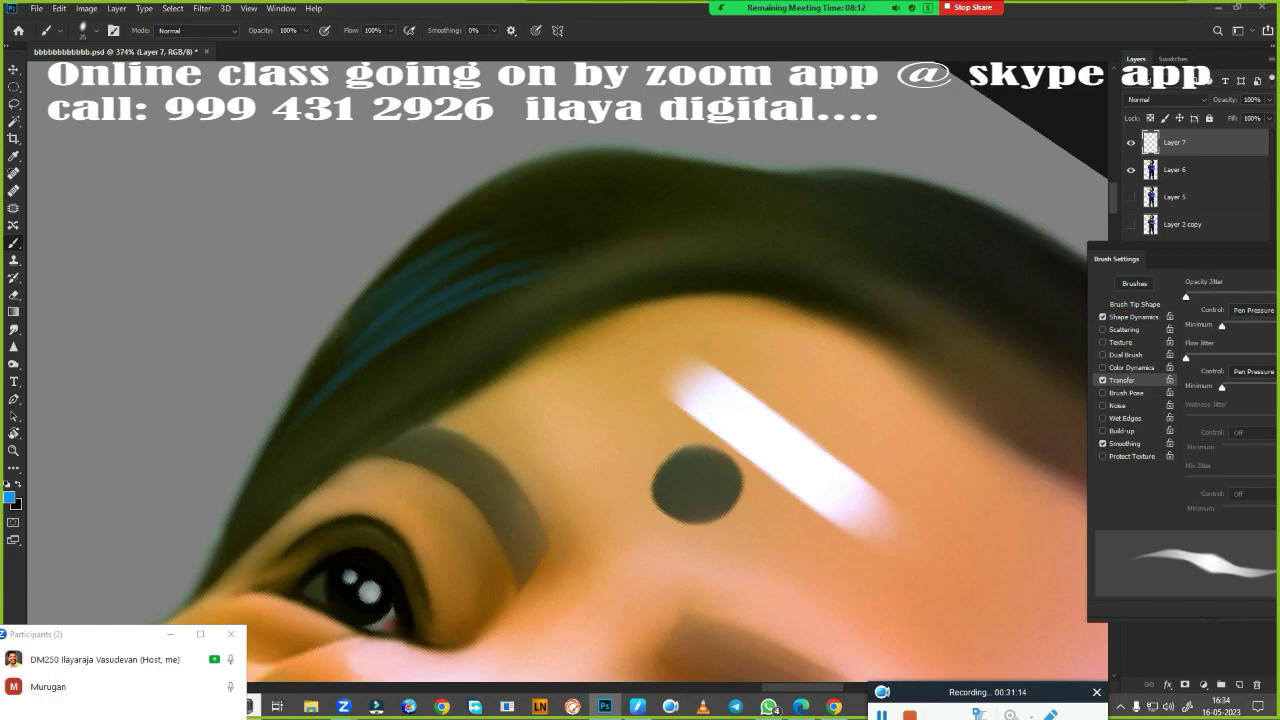
scroll(349, 277, down, 5)
scroll(305, 242, down, 3)
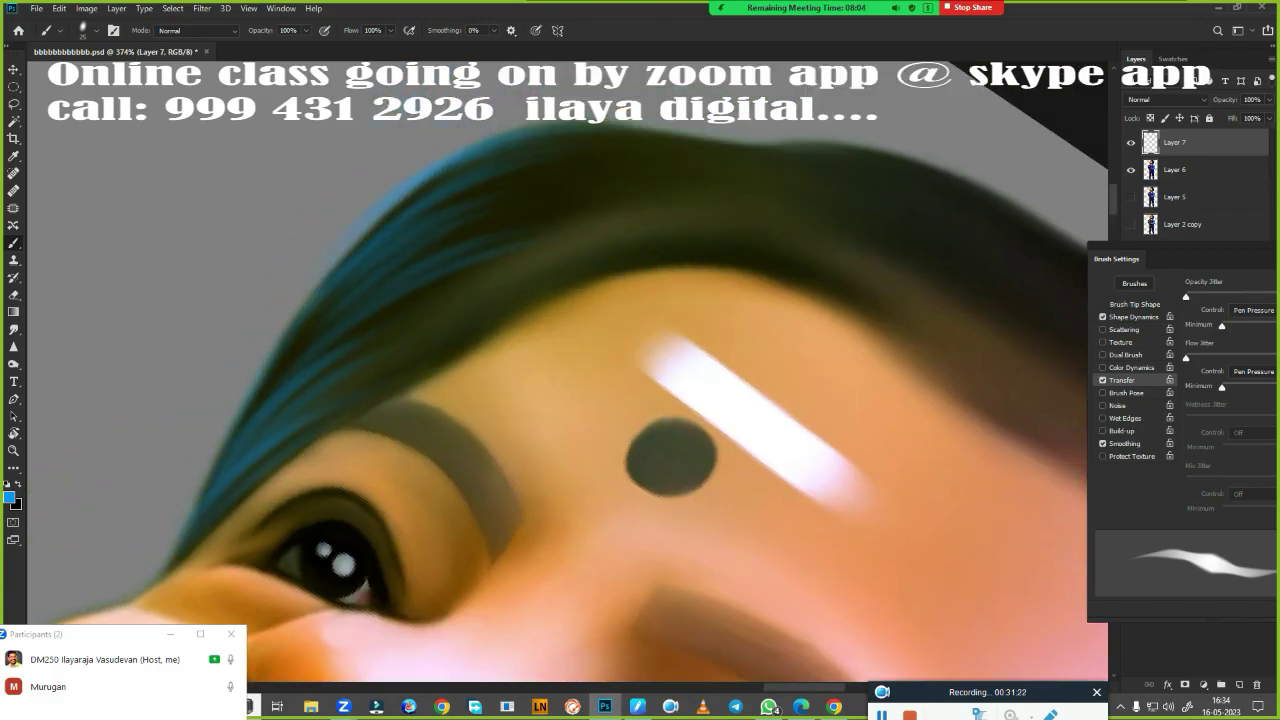
scroll(689, 317, down, 3)
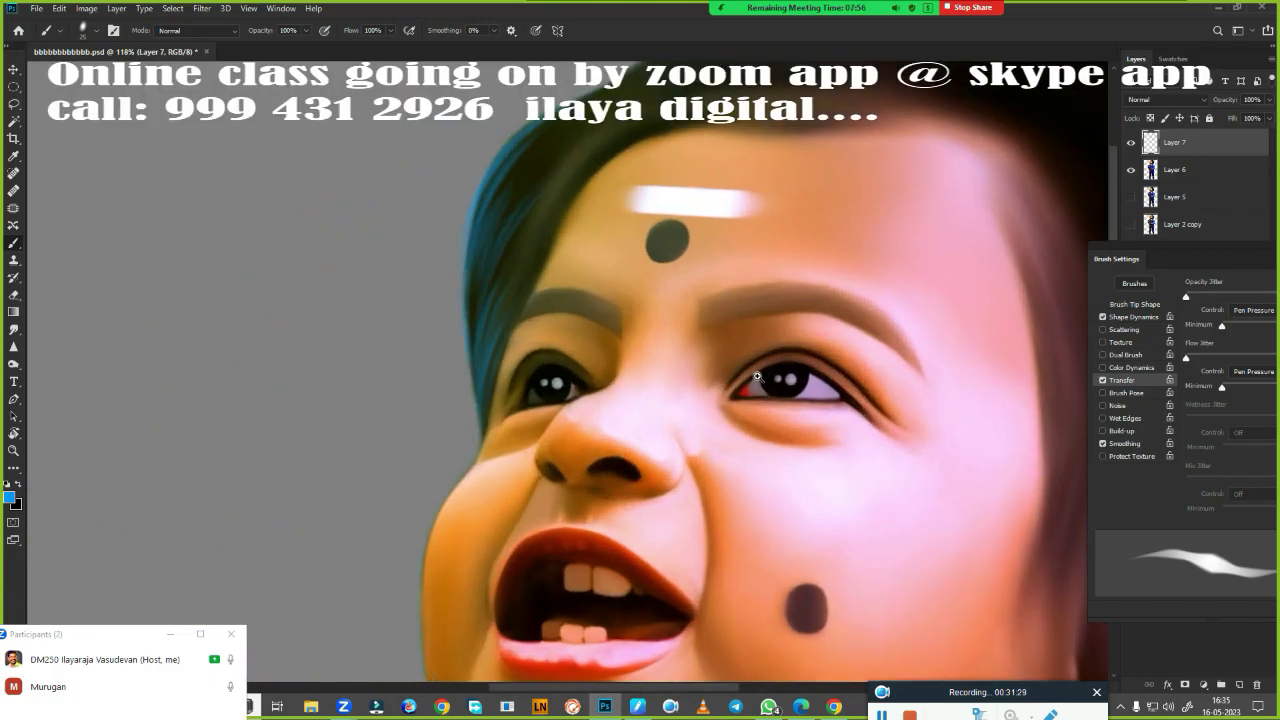
scroll(686, 191, up, 3)
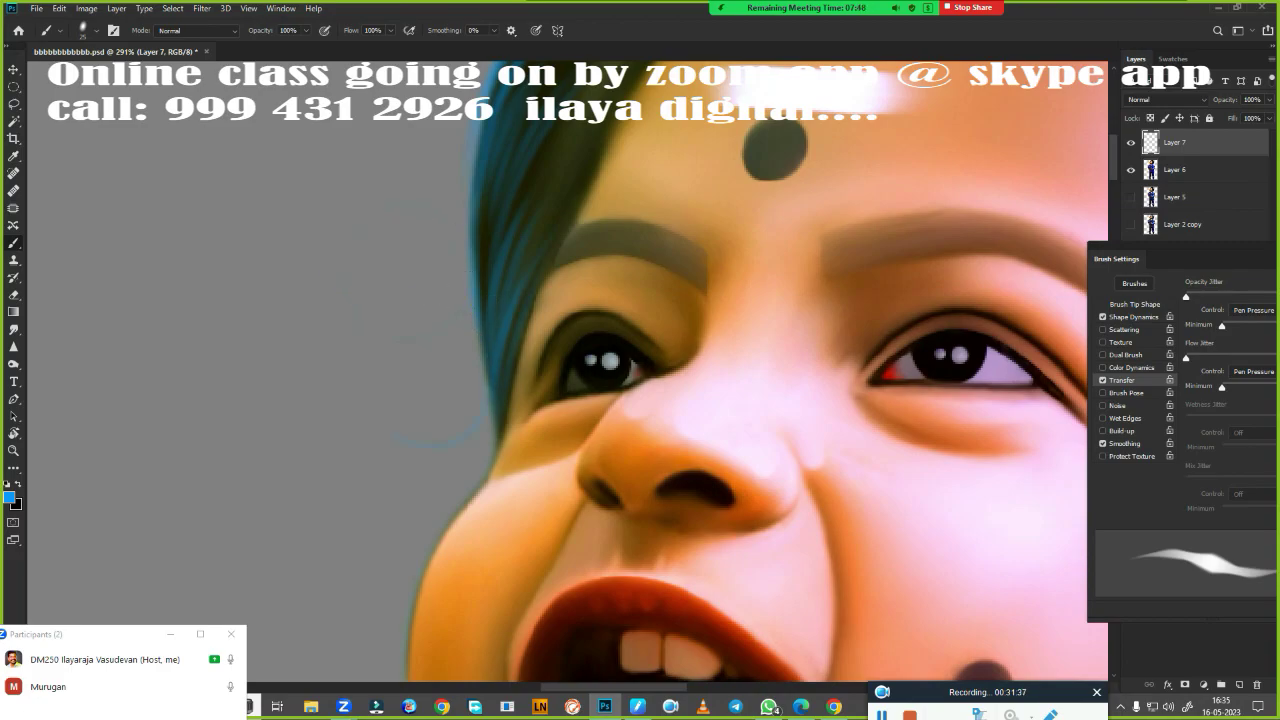
scroll(517, 214, up, 3)
scroll(330, 320, up, 2)
Paint curved blue strands across the front hairline
scroll(177, 414, left, 2)
scroll(177, 414, up, 1)
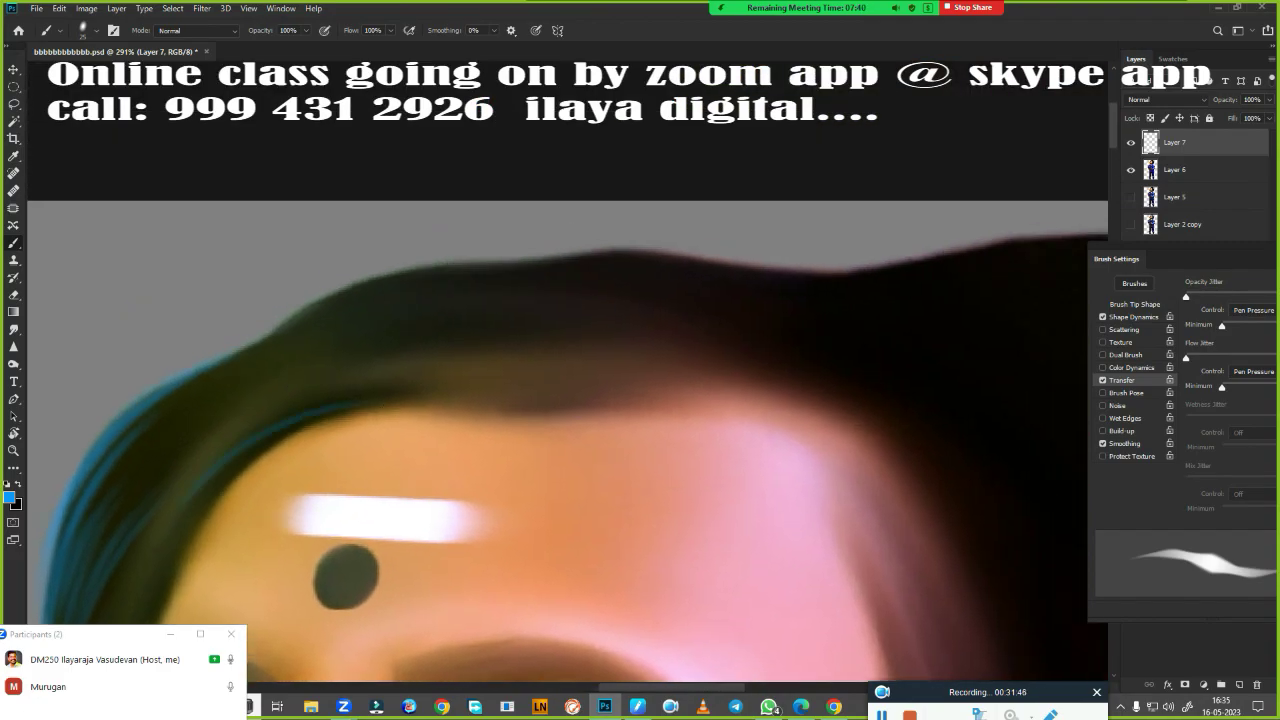
scroll(543, 289, down, 2)
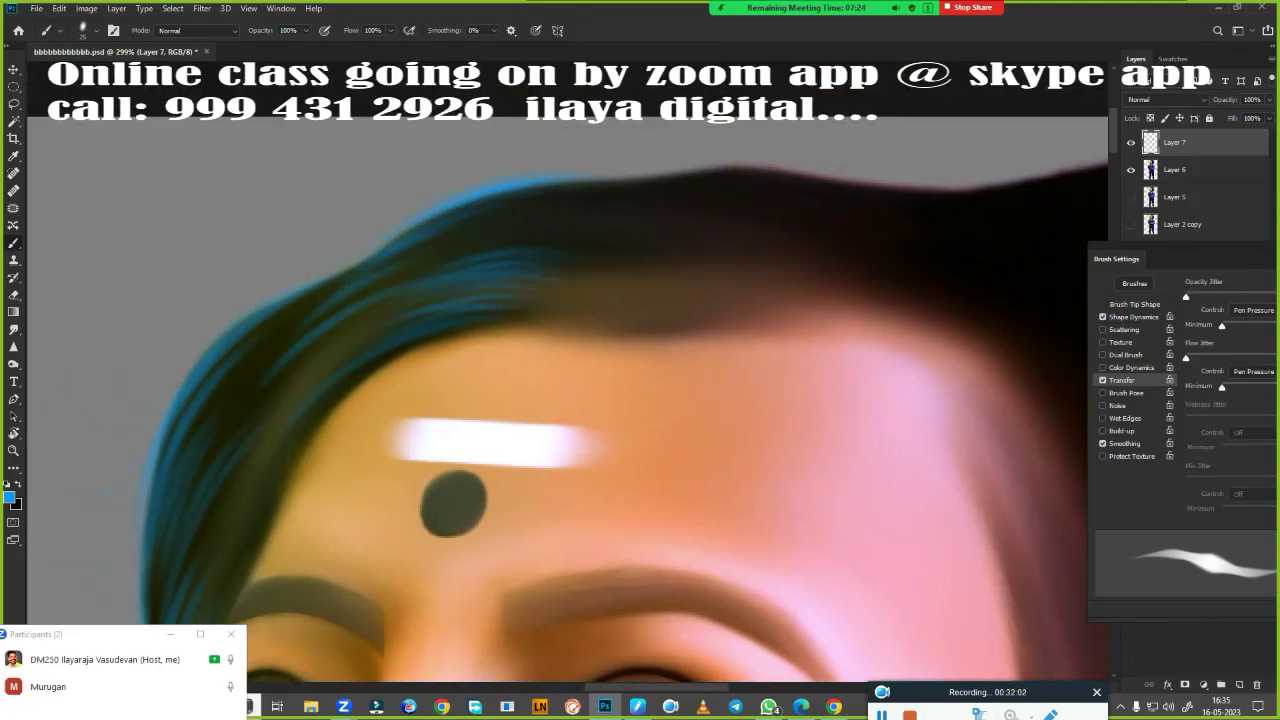
scroll(567, 376, down, 3)
scroll(567, 376, left, 1)
scroll(308, 400, up, 3)
scroll(155, 490, right, 3)
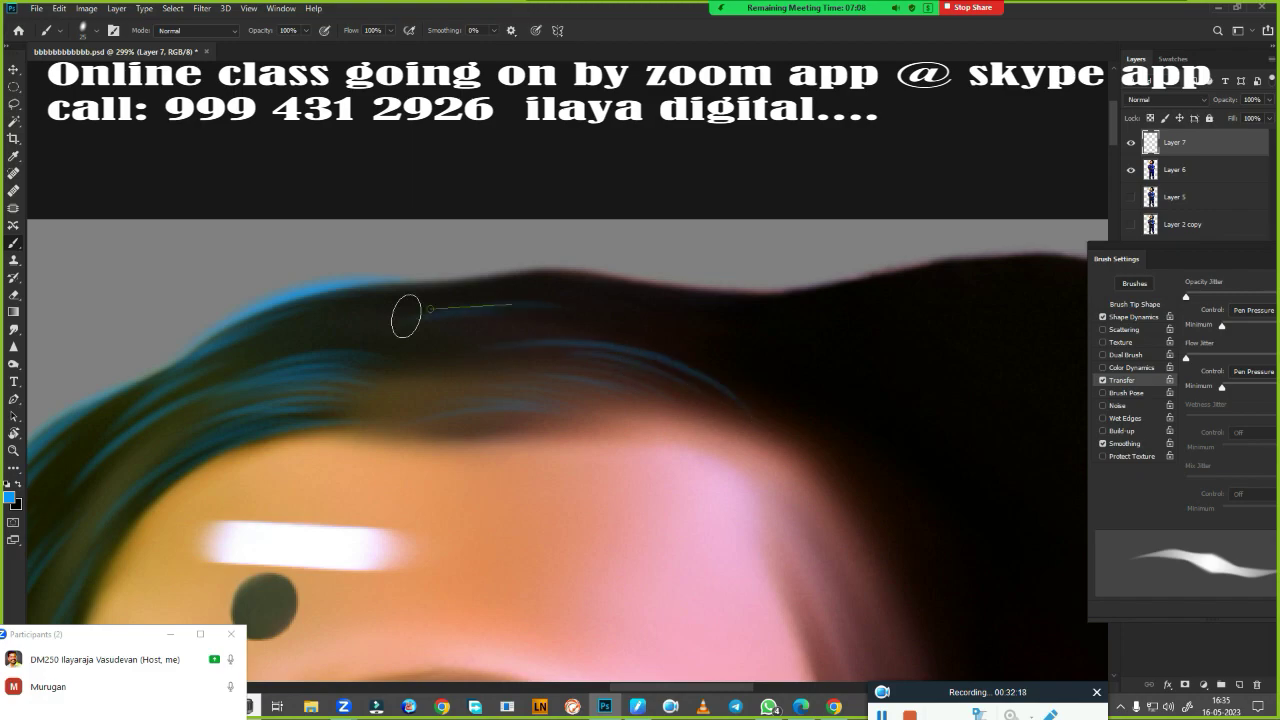
scroll(693, 338, down, 2)
scroll(693, 338, left, 1)
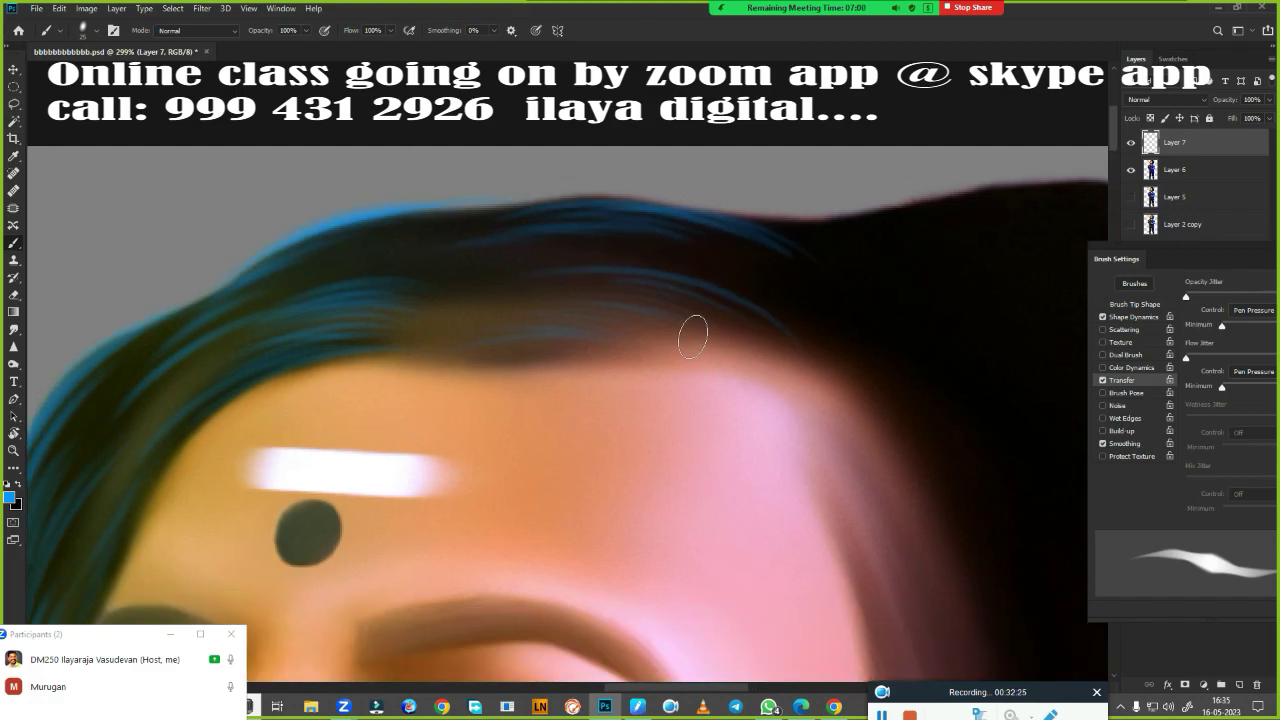
scroll(425, 209, up, 2)
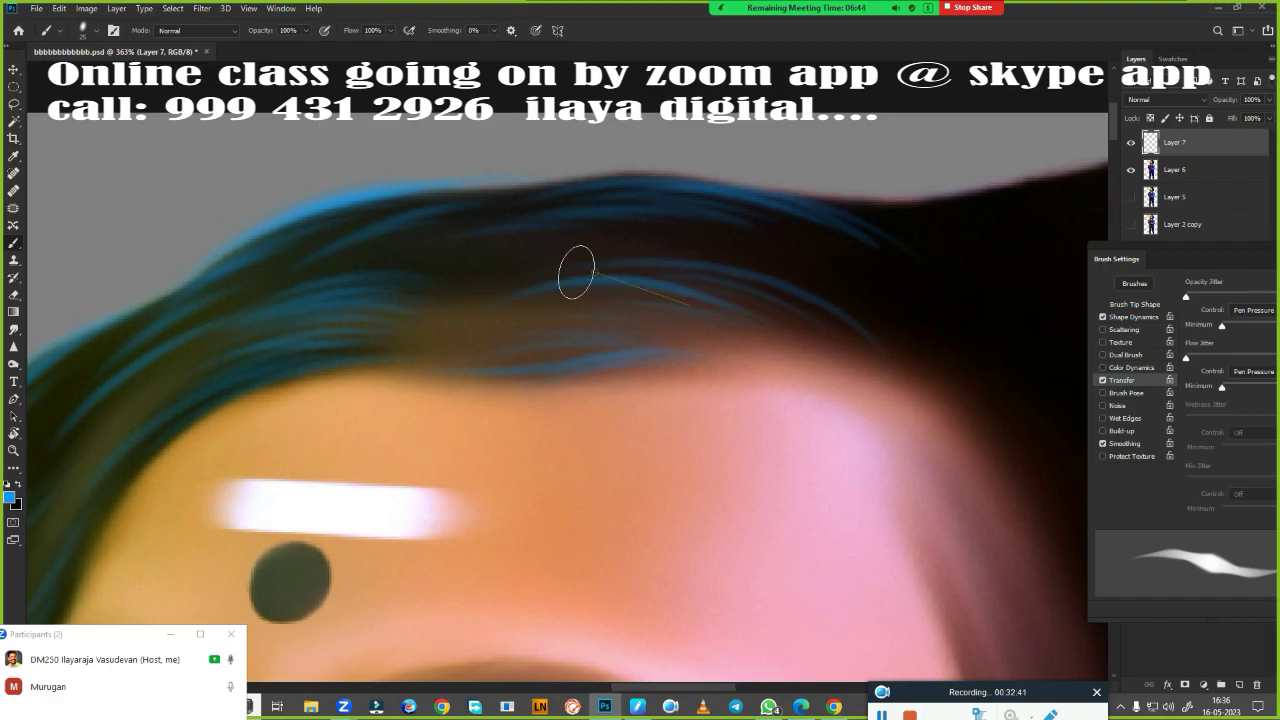
drag(490, 296, 681, 320)
scroll(520, 351, down, 3)
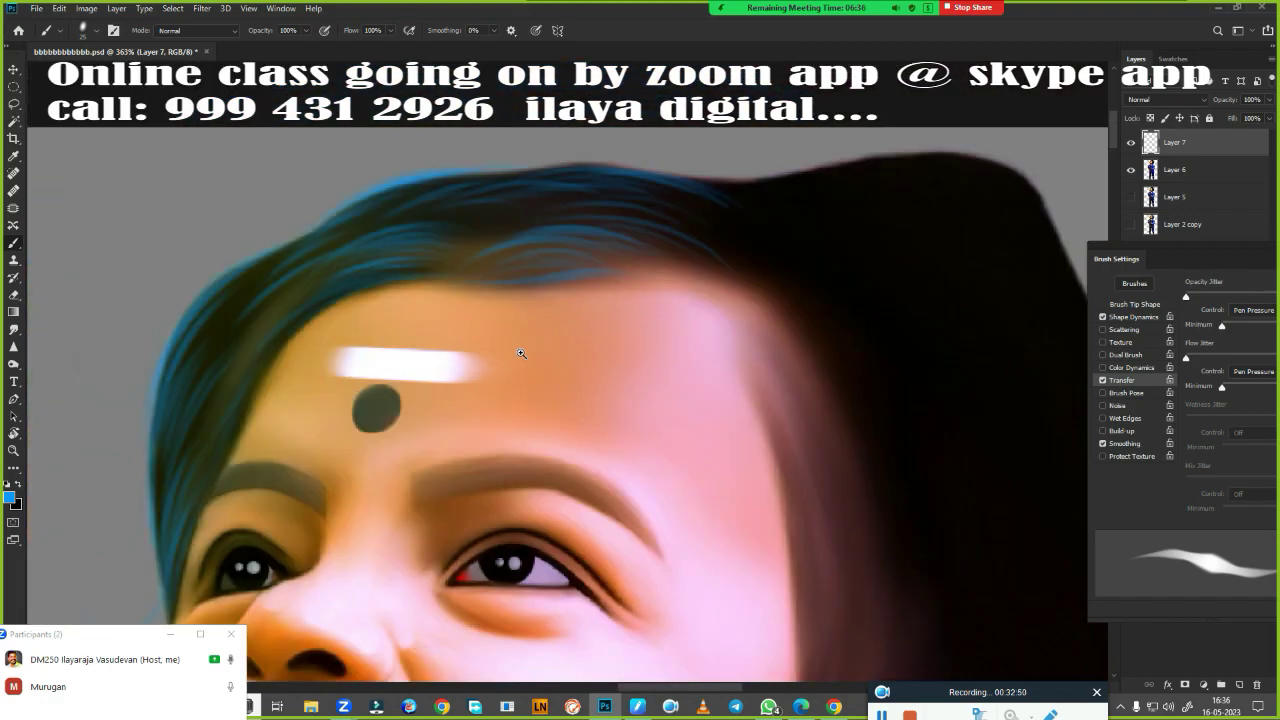
scroll(770, 292, up, 3)
Switch to a finer brush preset for hair strands and bring more of the hairline into view
right_click(669, 549)
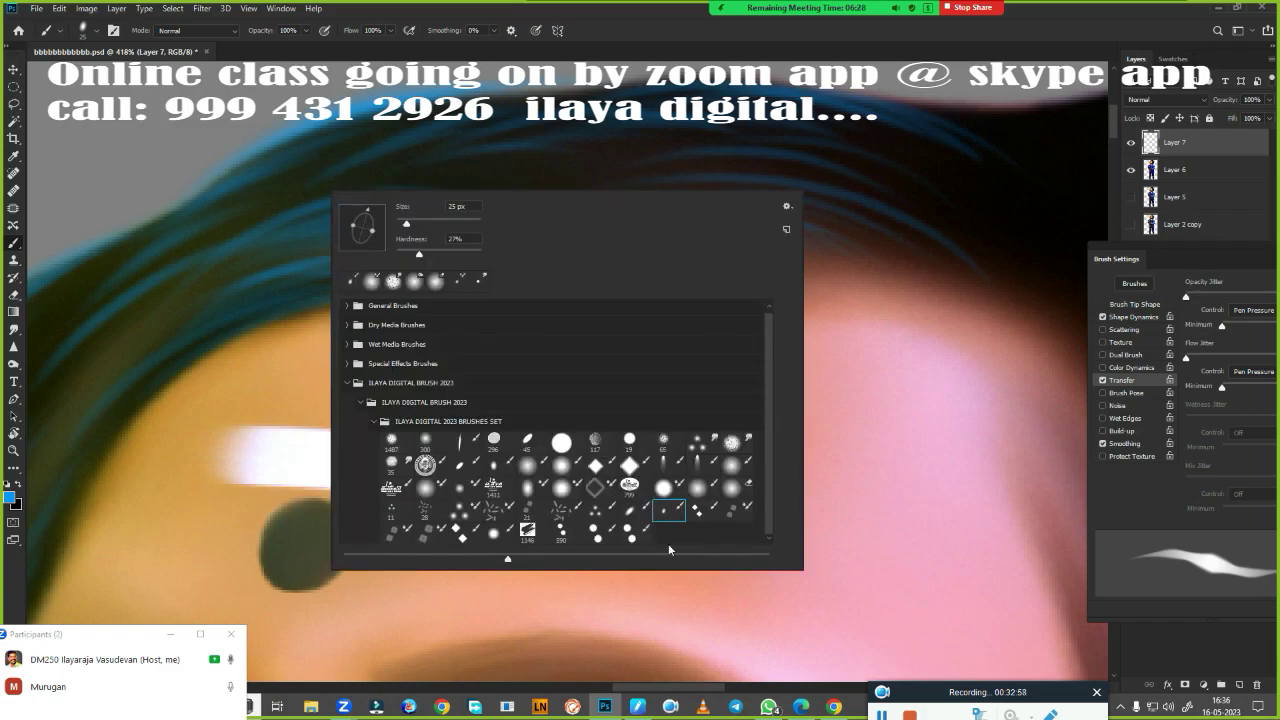
double_click(667, 513)
drag(667, 513, 735, 598)
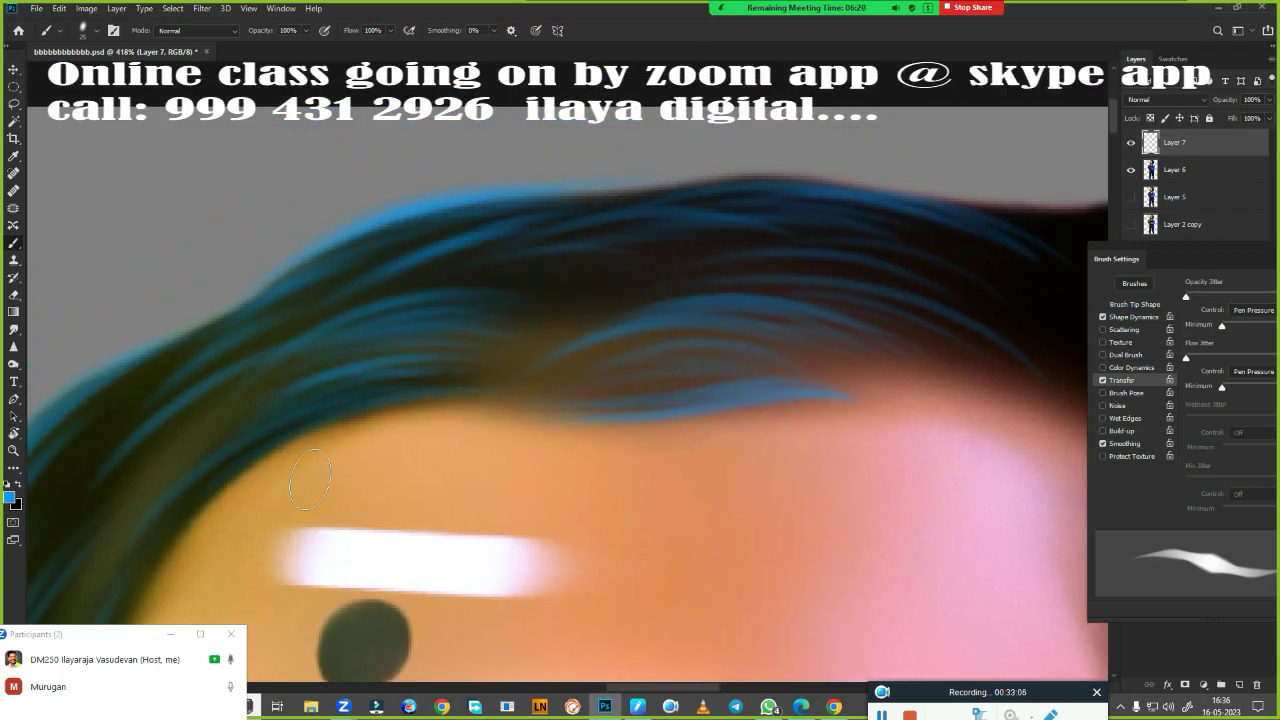
scroll(310, 480, down, 2)
scroll(803, 343, down, 1)
scroll(506, 342, down, 1)
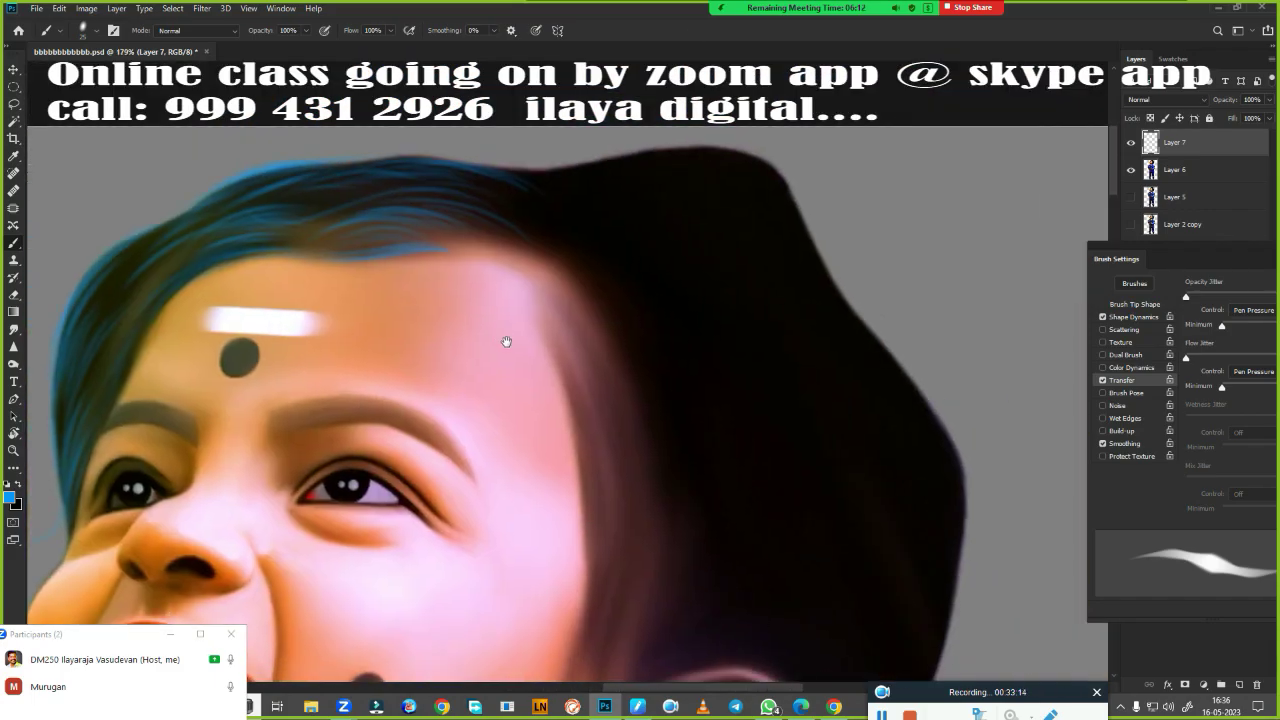
scroll(506, 342, down, 3)
Rotate the view toward the back of the head and paint blue strands over the top and back
key(r)
drag(506, 342, 328, 409)
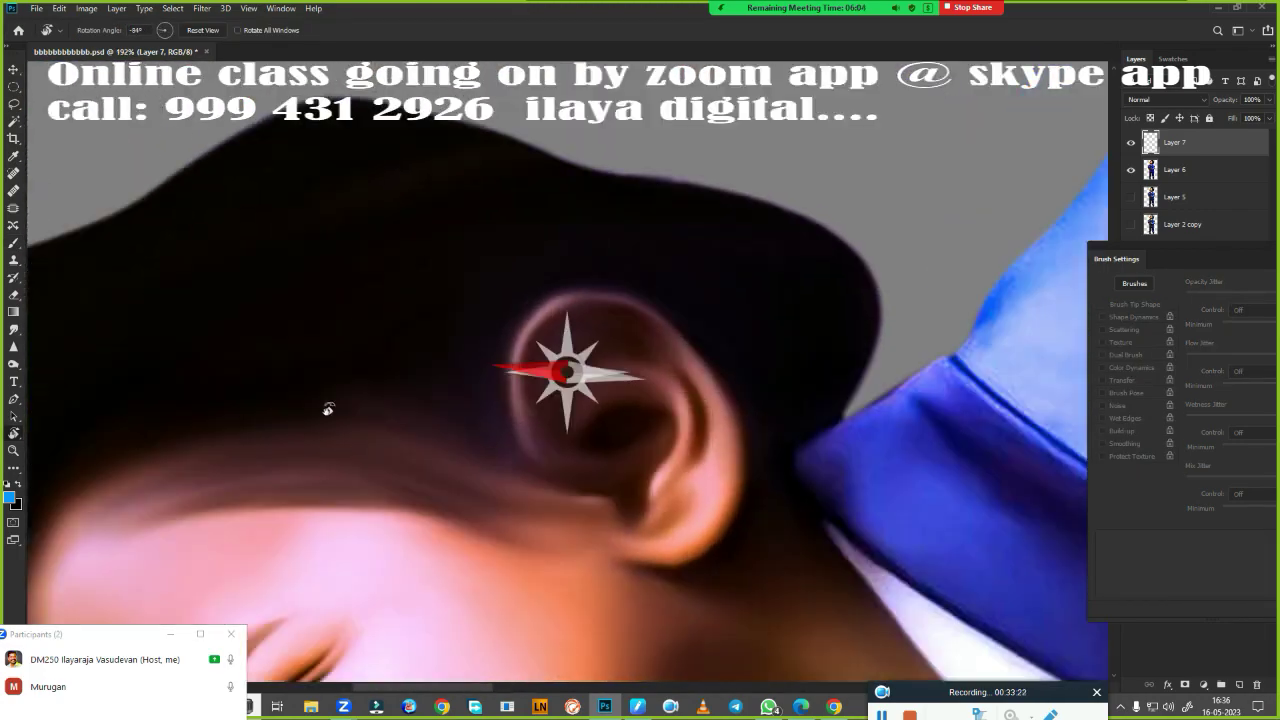
scroll(500, 437, up, 1)
key(b)
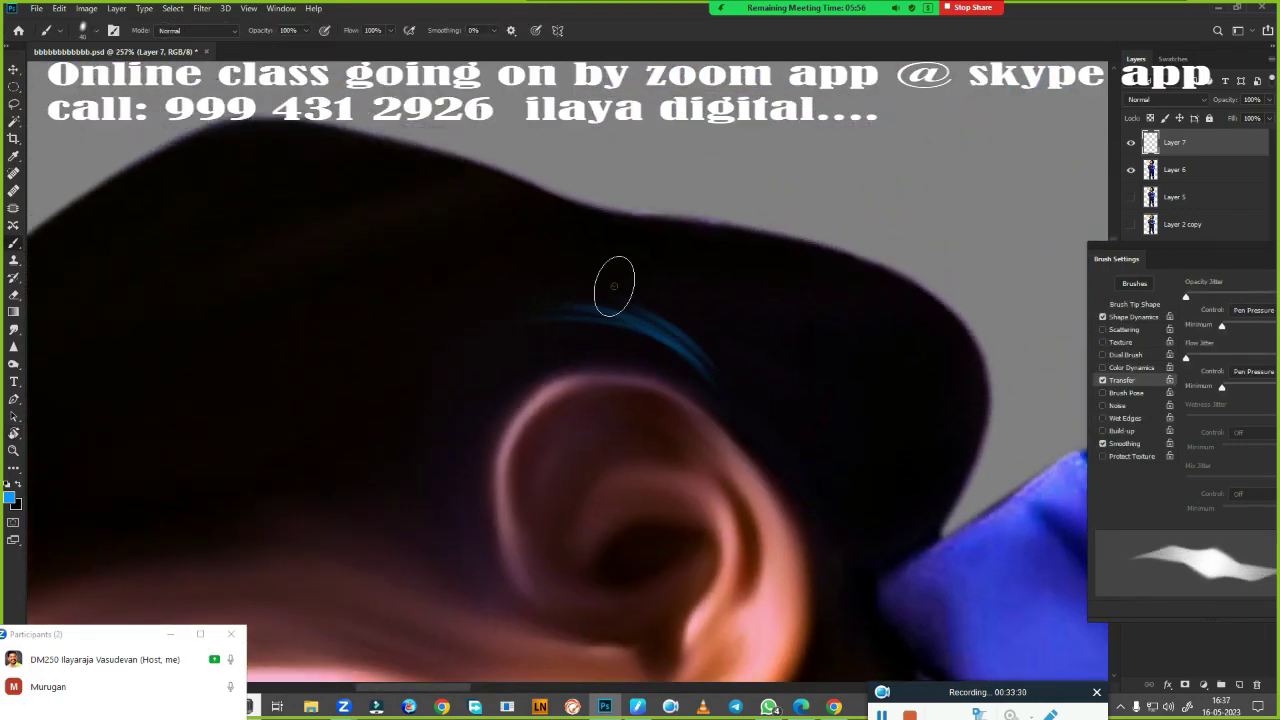
drag(792, 351, 677, 237)
drag(900, 370, 759, 231)
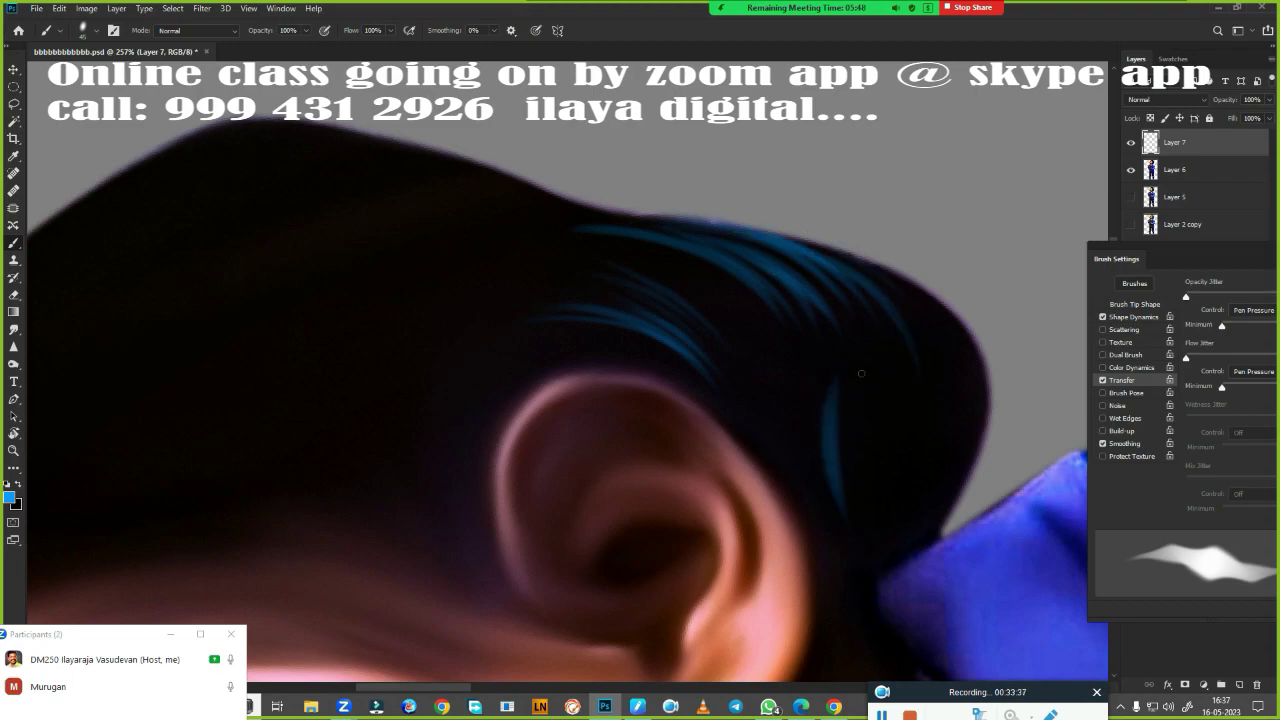
drag(861, 373, 875, 532)
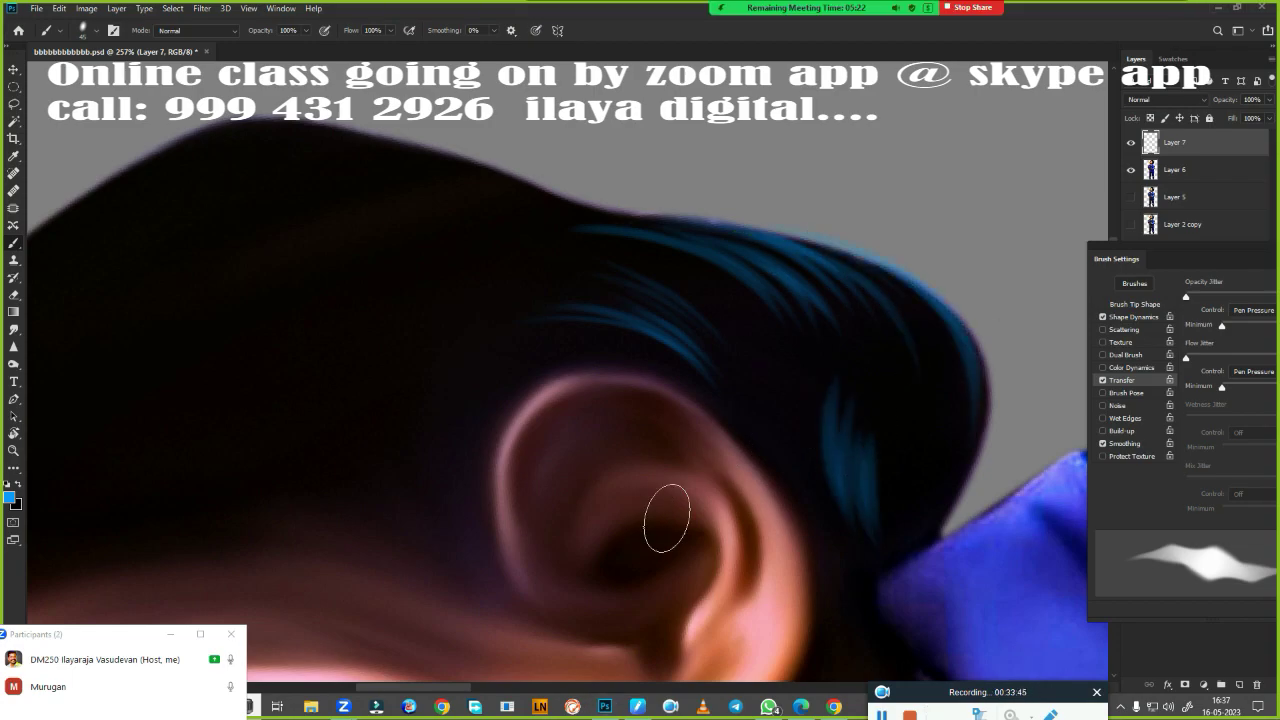
Paint blue strands across the lower hair
scroll(868, 551, down, 5)
scroll(646, 509, up, 3)
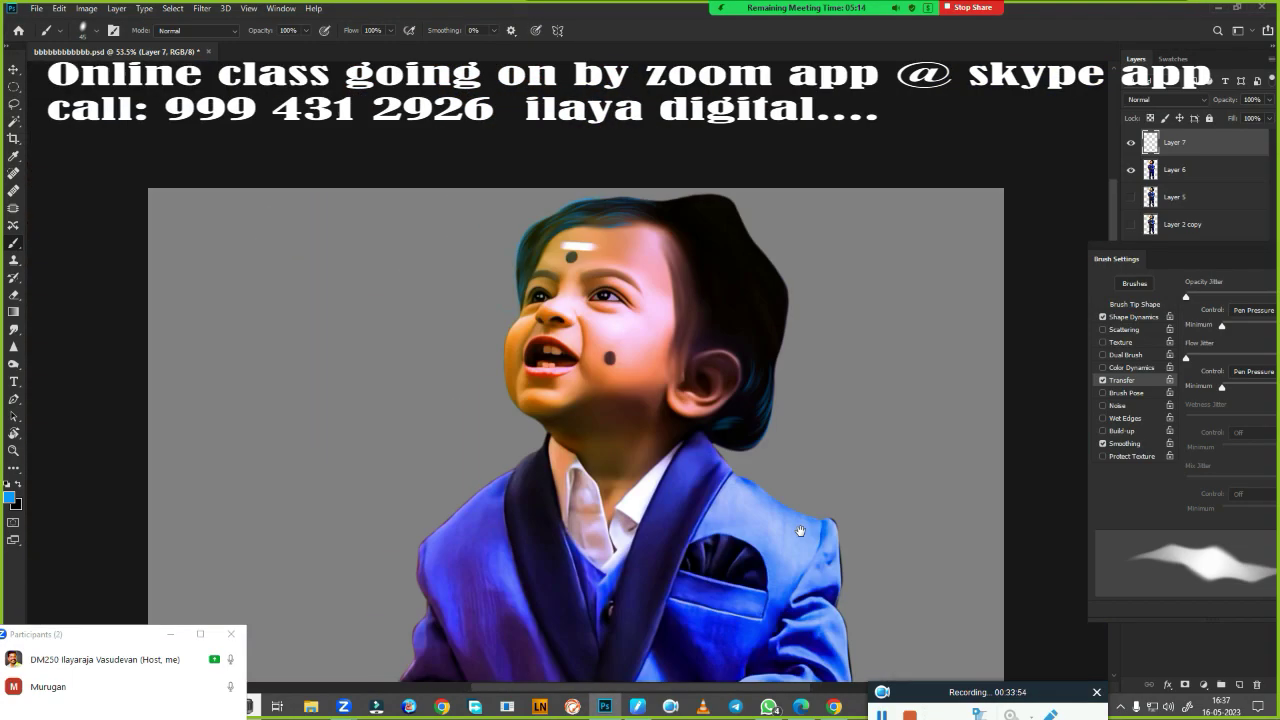
scroll(646, 509, up, 3)
drag(696, 388, 510, 440)
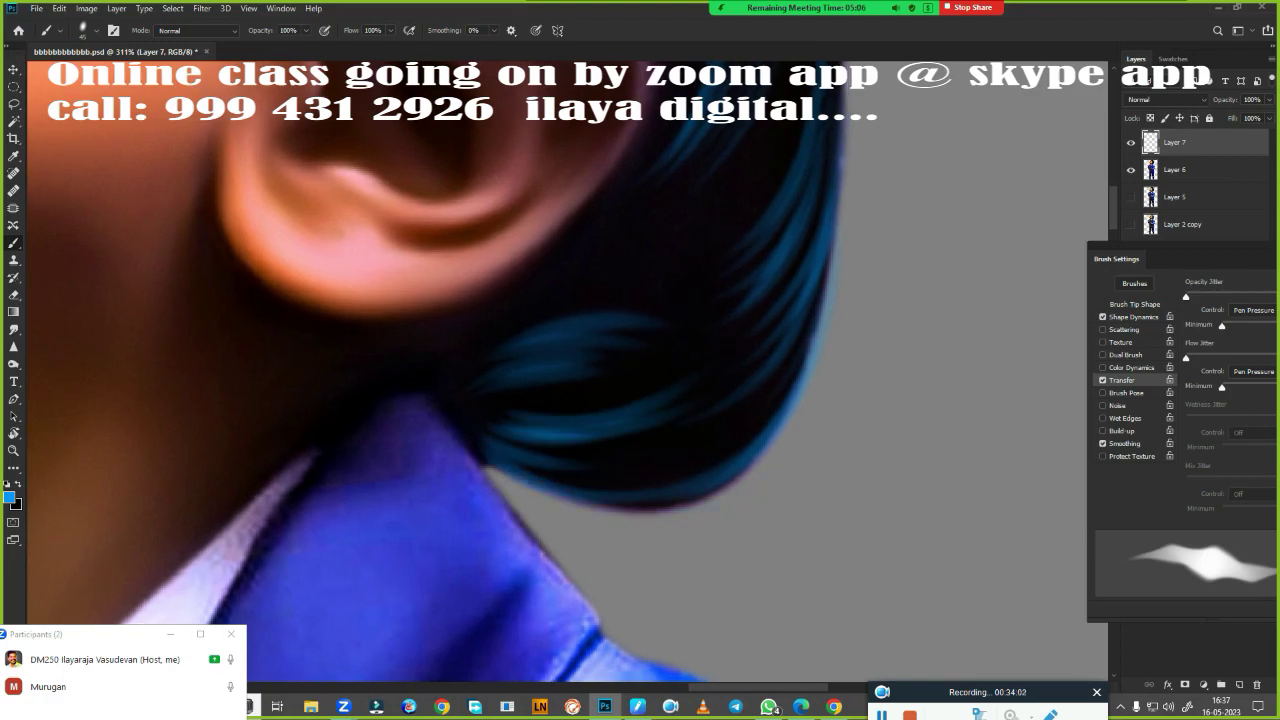
scroll(500, 380, up, 2)
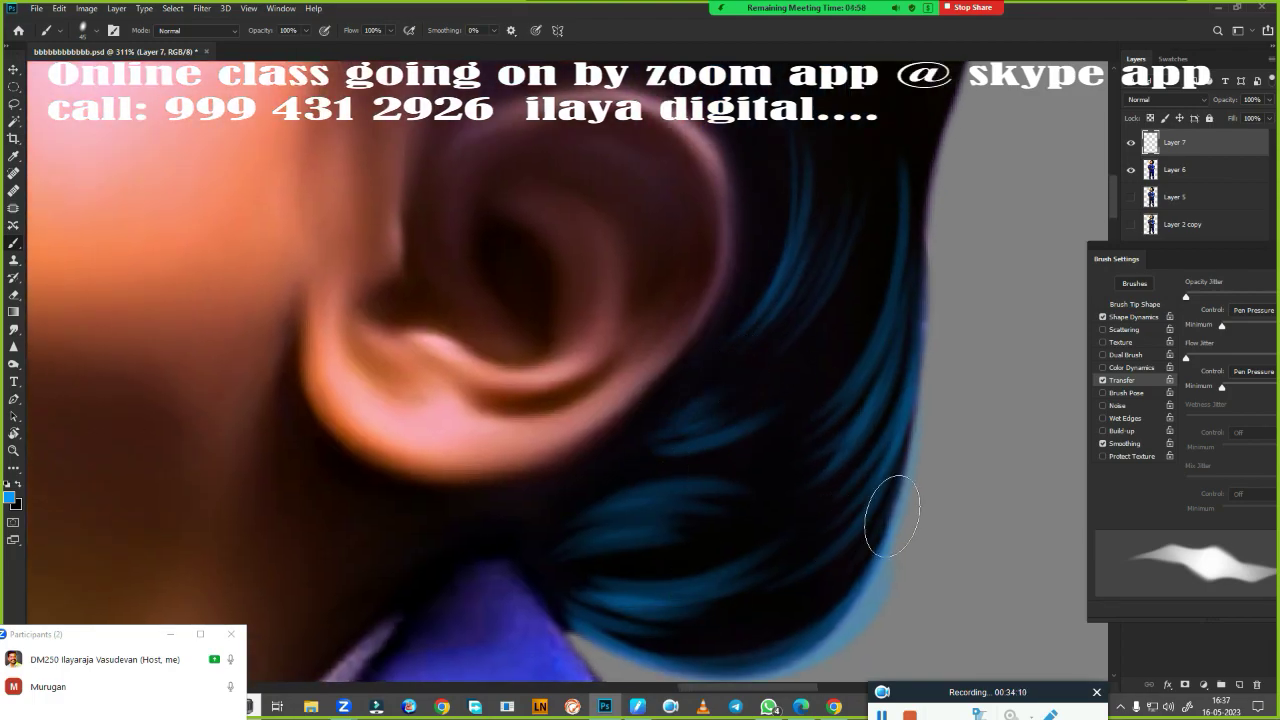
scroll(892, 515, down, 2)
Reset the canvas rotation to upright and paint blue highlight strands across the hair
key(r)
drag(845, 457, 615, 350)
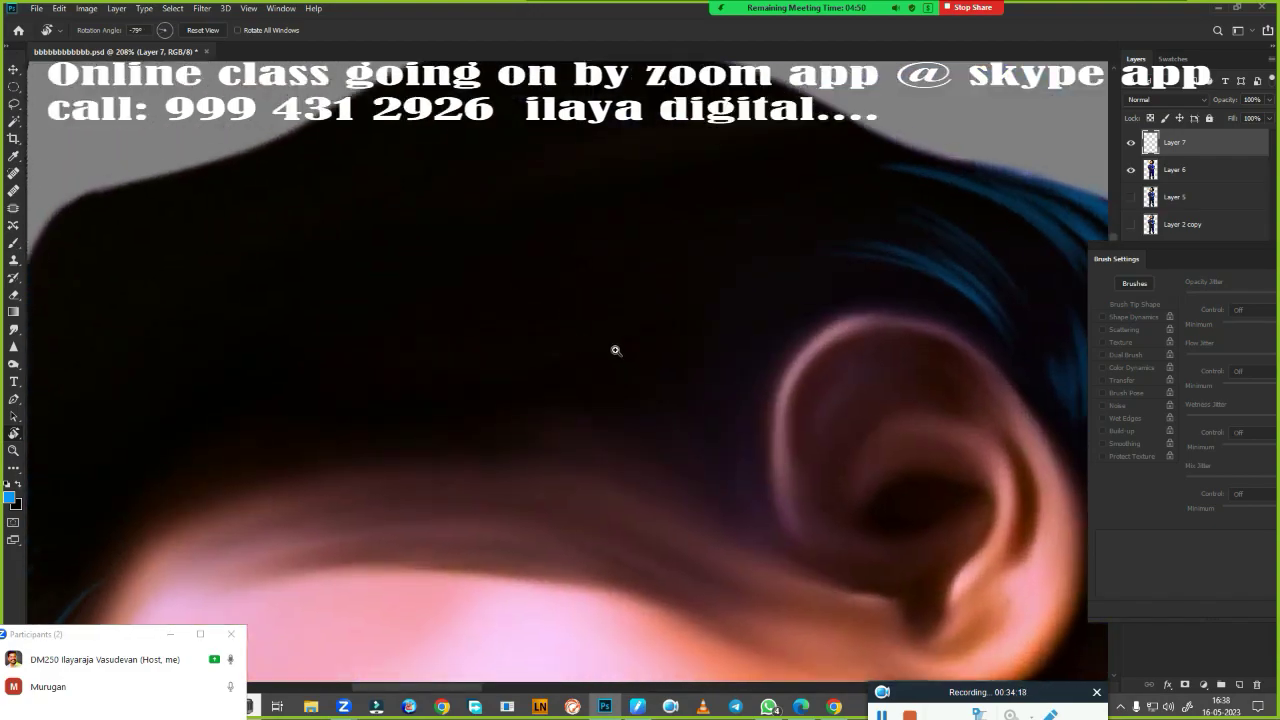
key(Escape)
key(b)
drag(726, 272, 402, 366)
drag(814, 298, 562, 236)
drag(820, 240, 594, 188)
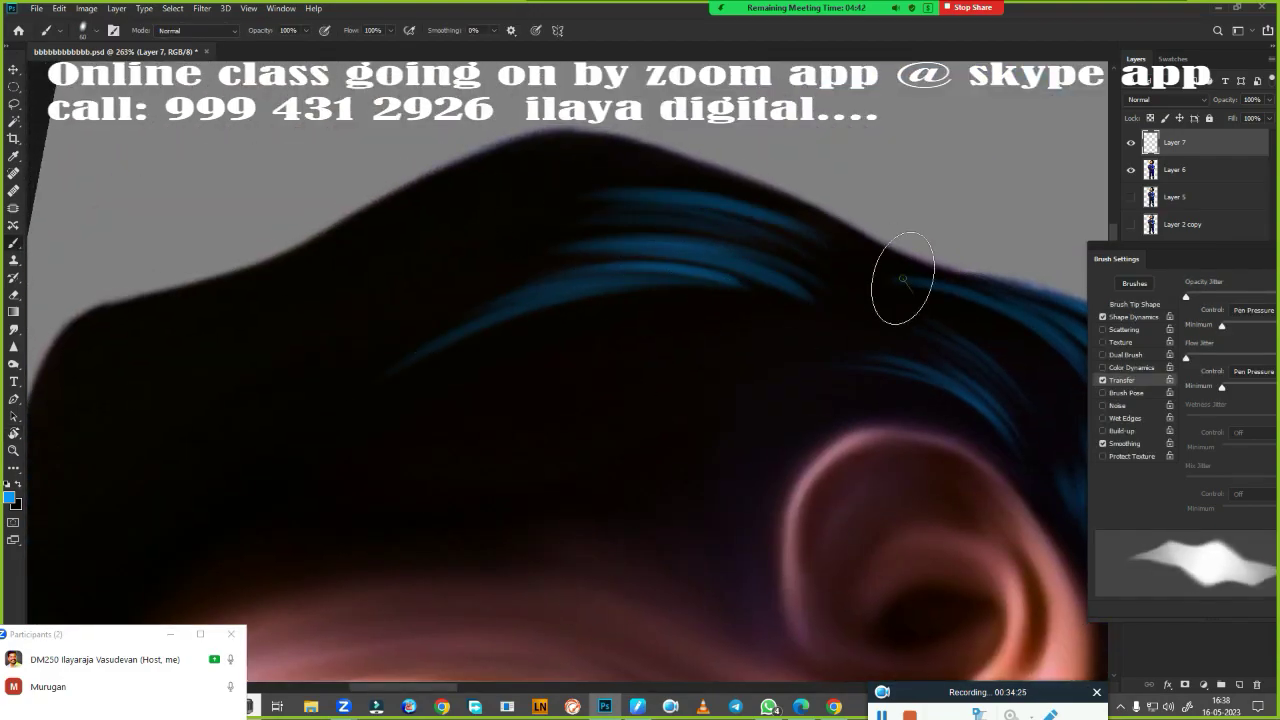
Paint blue strands down the left side and along the top of the hair
drag(603, 337, 803, 337)
drag(446, 306, 244, 500)
drag(382, 290, 216, 420)
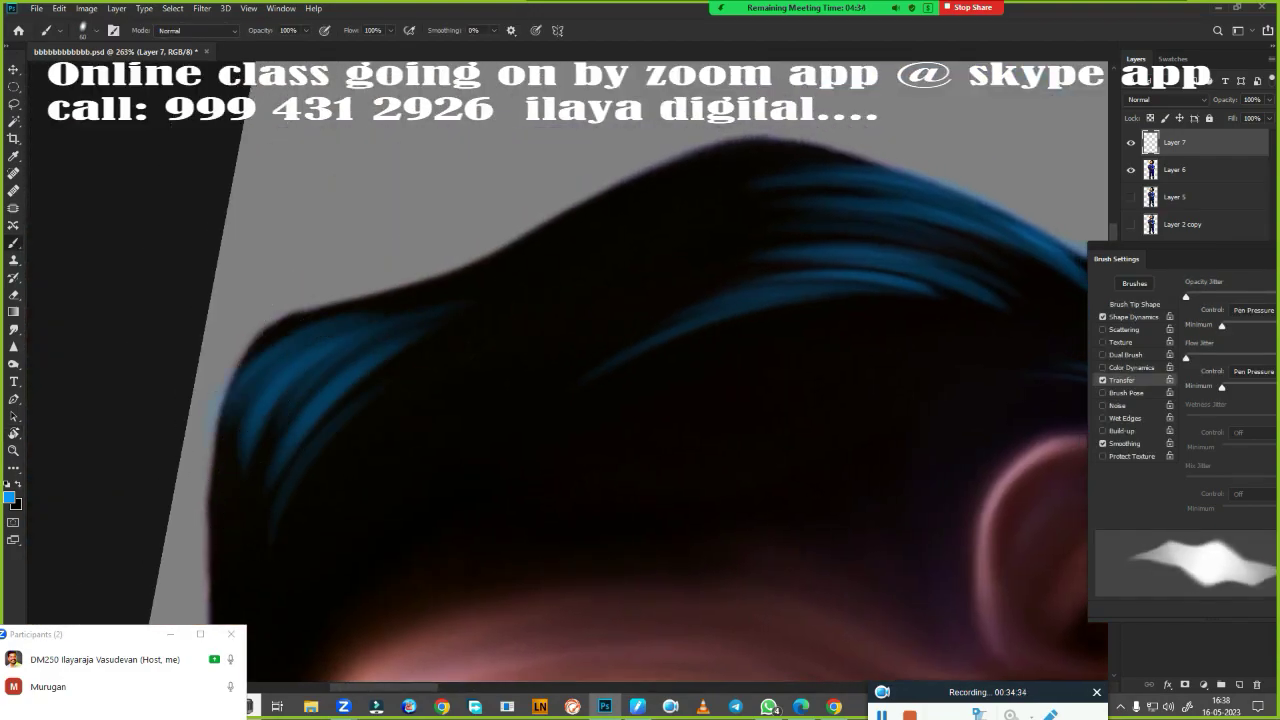
drag(497, 373, 337, 503)
drag(612, 262, 384, 402)
drag(650, 288, 330, 430)
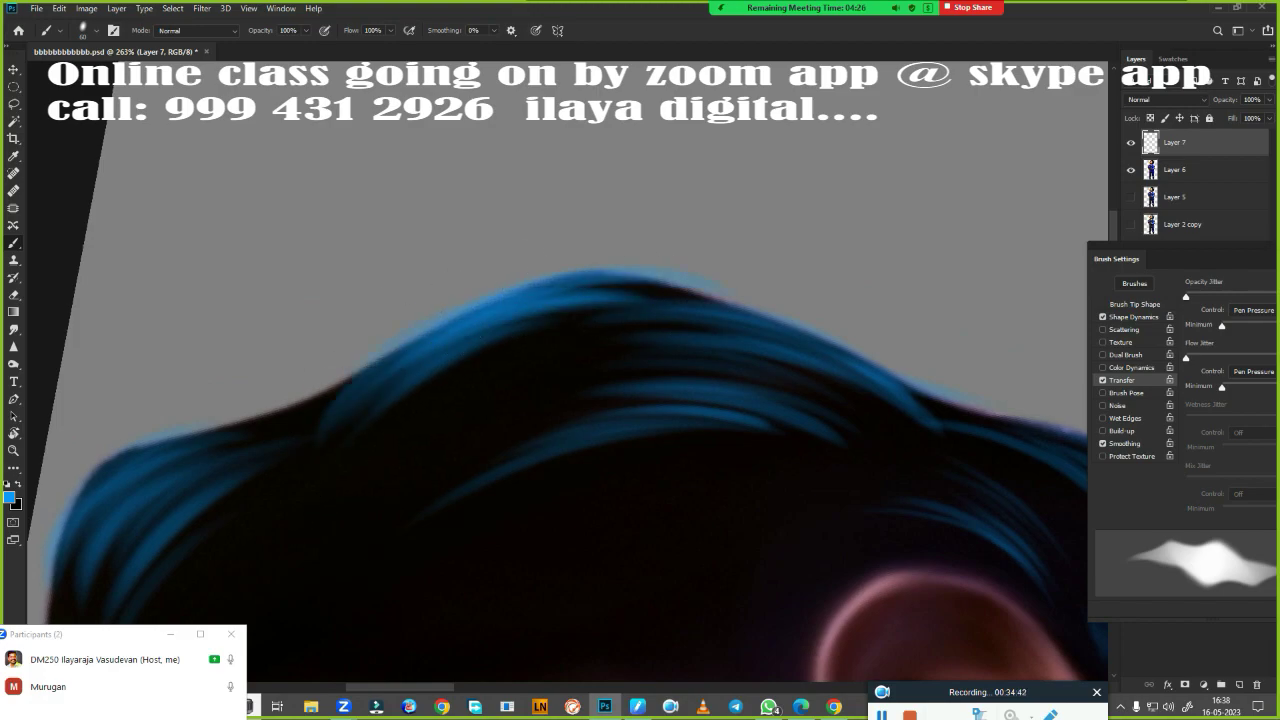
key(ctrl+minus)
drag(470, 455, 540, 455)
Send a short 'I come back' reply in a student's WhatsApp conversation
click(775, 707)
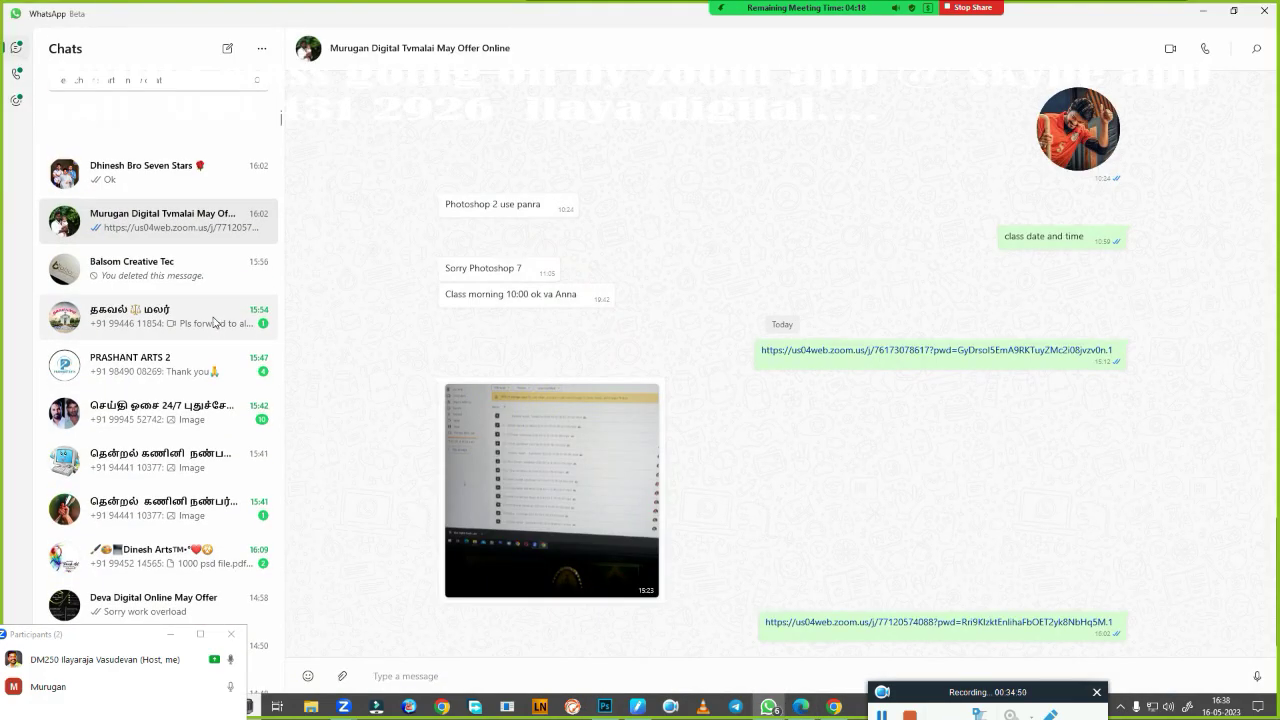
click(262, 468)
text(class going on now wait)
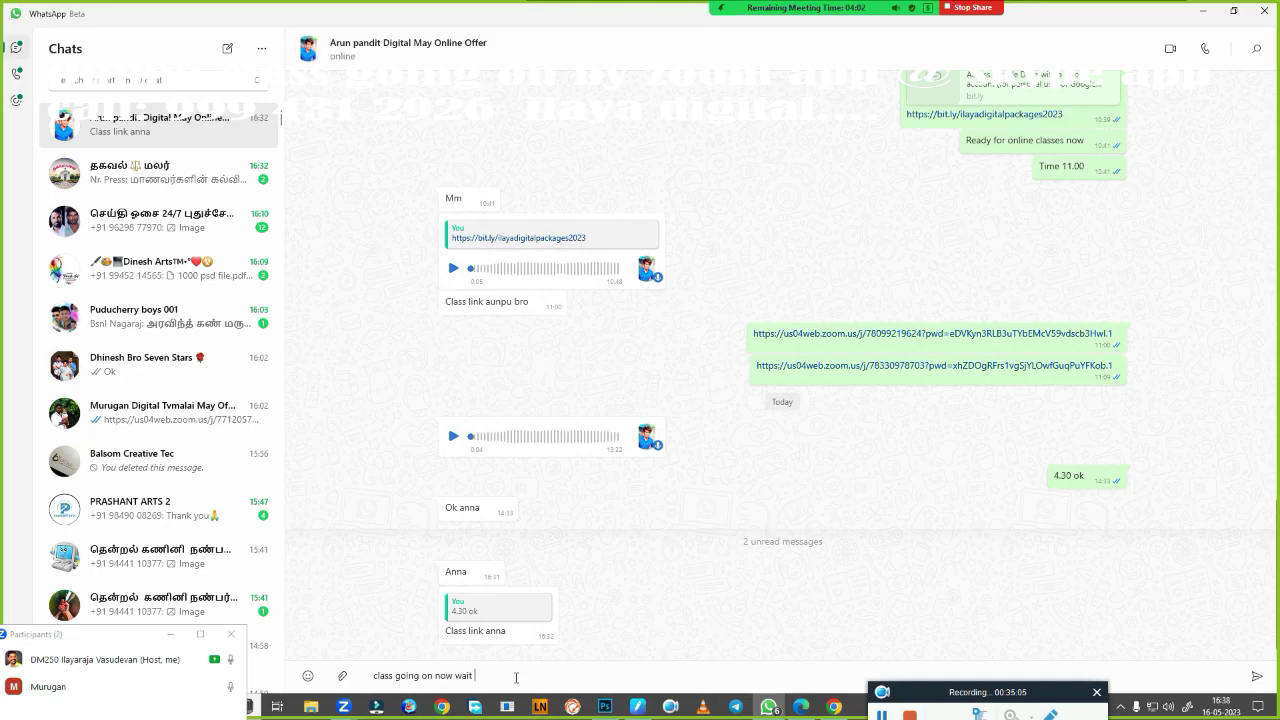
text(I come back)
key(Return)
Return to the portrait and briefly open, then dismiss, the brush presets
click(604, 707)
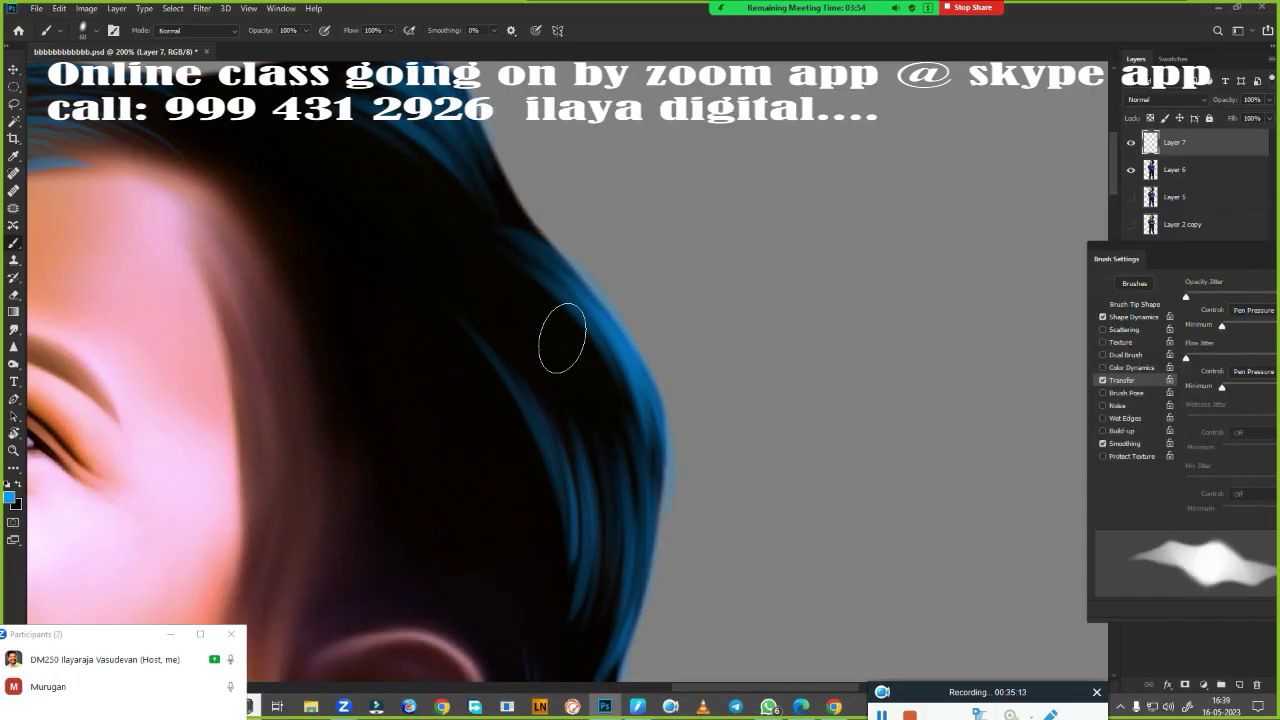
scroll(687, 560, down, 5)
scroll(840, 366, up, 3)
scroll(749, 297, up, 3)
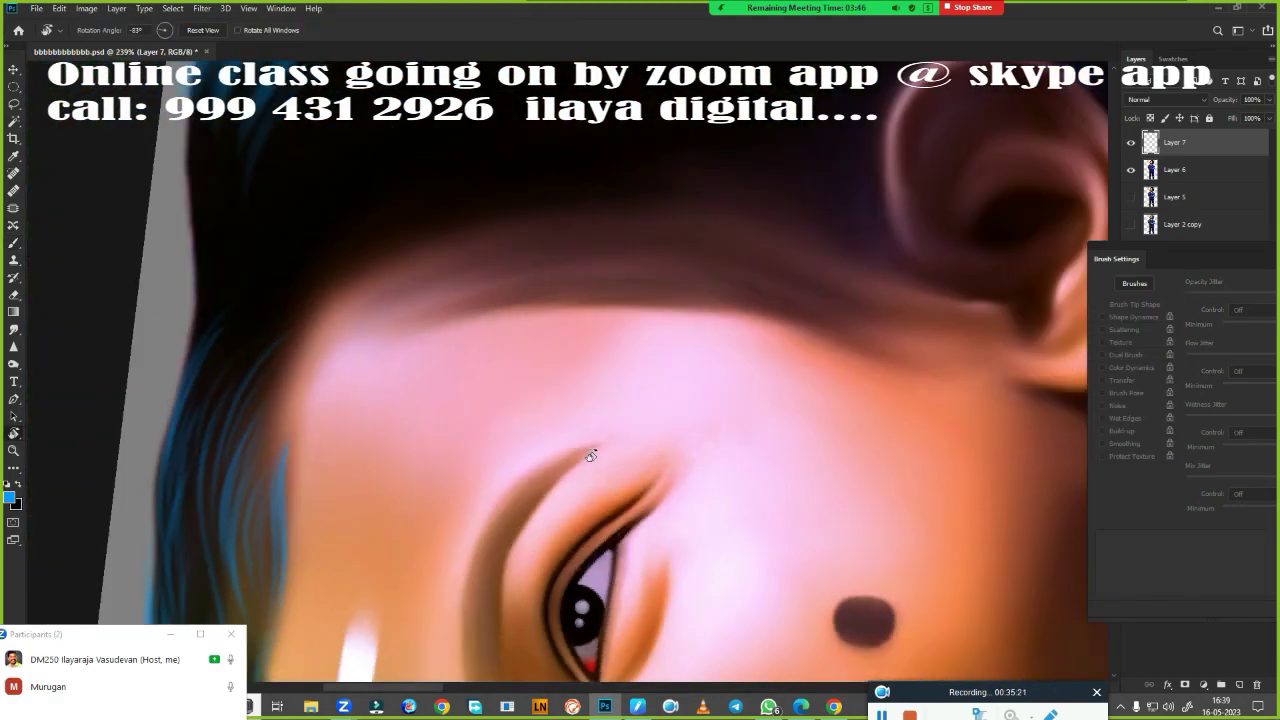
right_click(656, 314)
key(Escape)
Pan around the hairline, forehead, eye, cheek, mole and ear to review the blue hair
scroll(645, 325, up, 2)
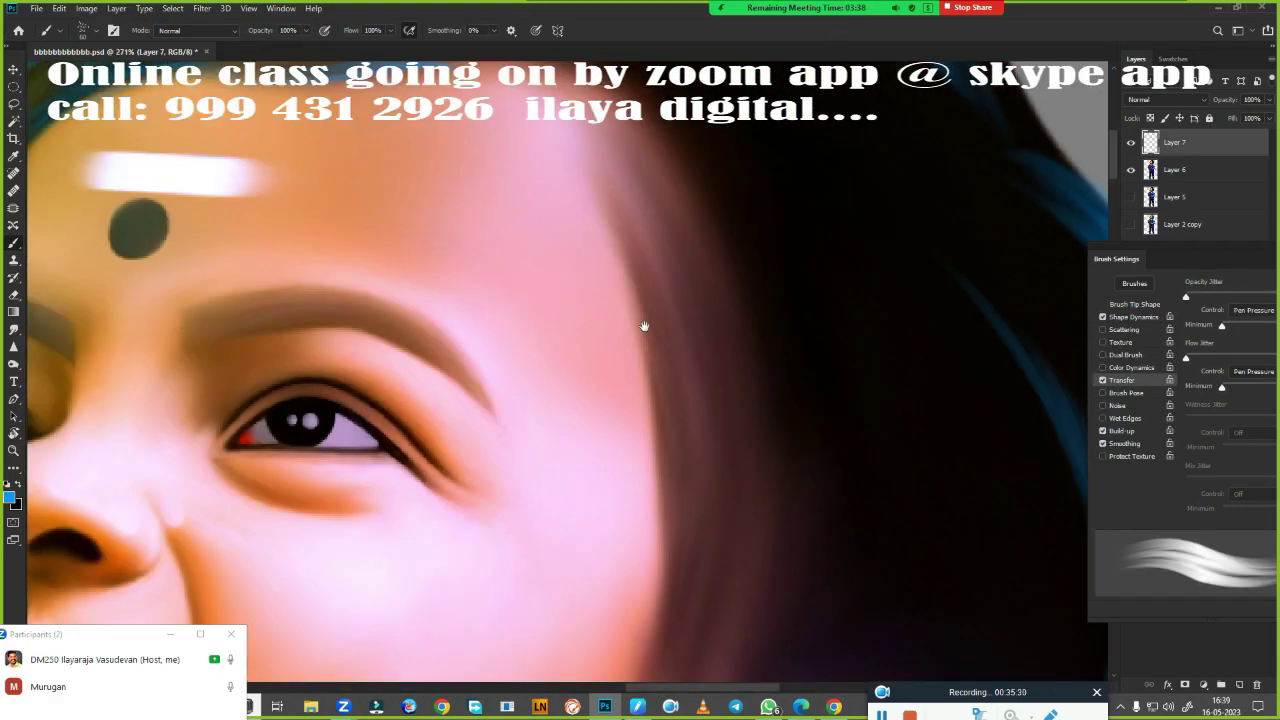
drag(569, 200, 543, 357)
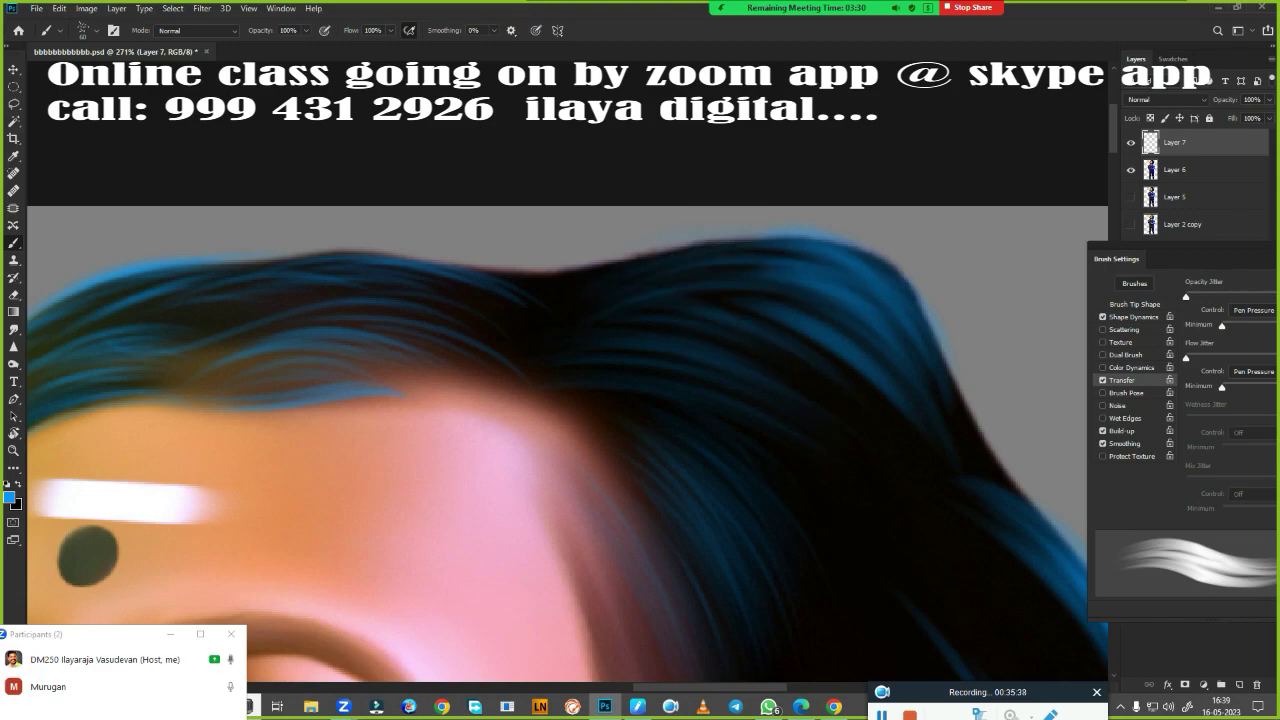
drag(564, 435, 804, 449)
drag(296, 366, 486, 200)
drag(934, 454, 480, 343)
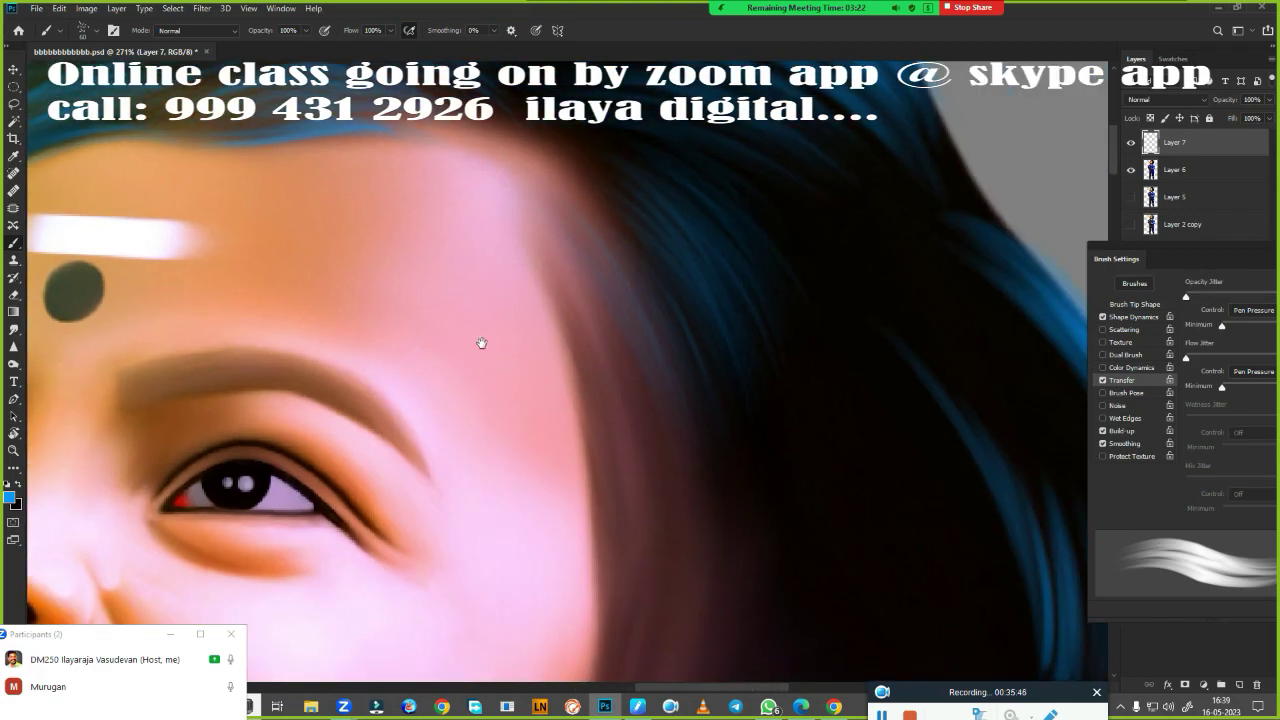
drag(665, 610, 657, 286)
scroll(657, 400, down, 3)
scroll(714, 540, up, 2)
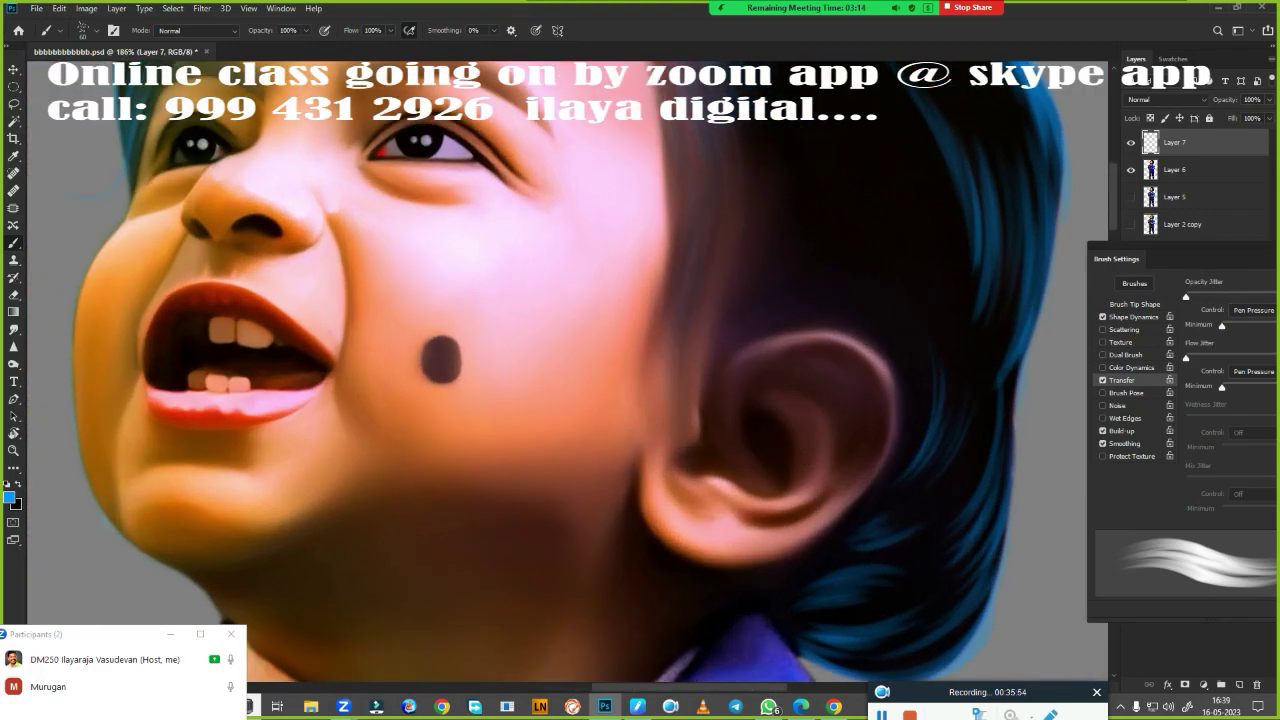
drag(678, 350, 573, 557)
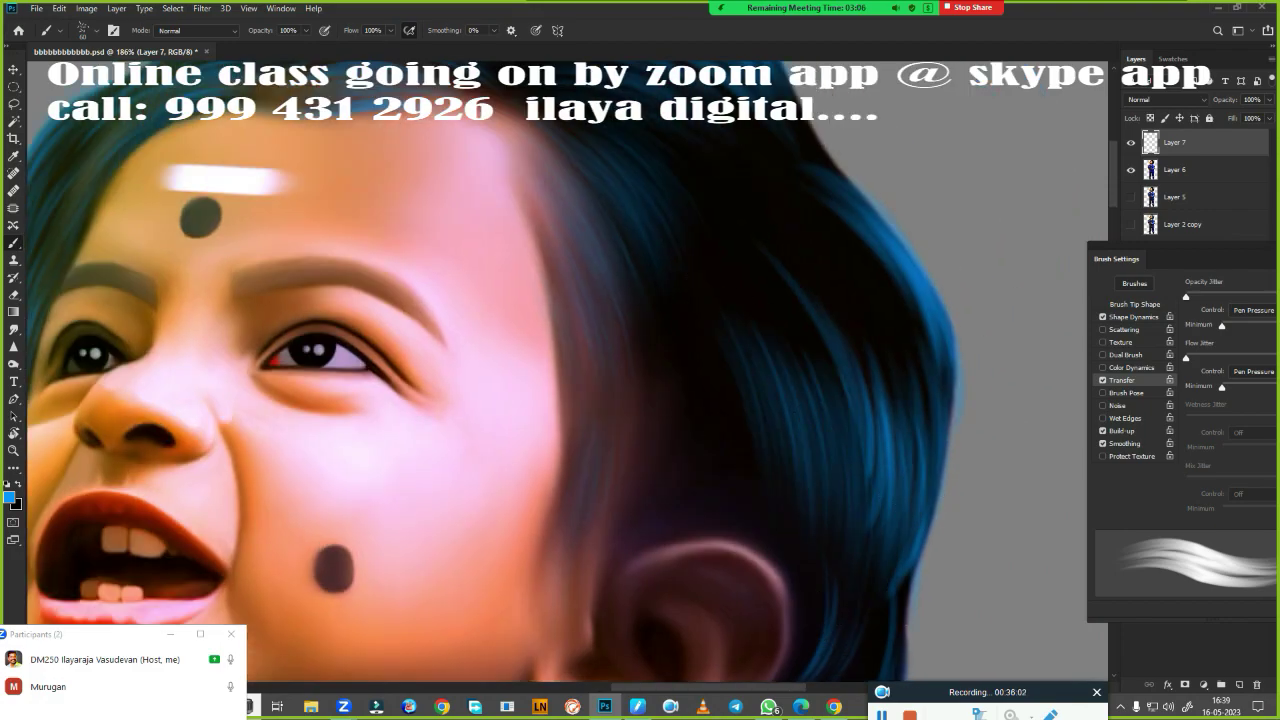
drag(712, 418, 667, 604)
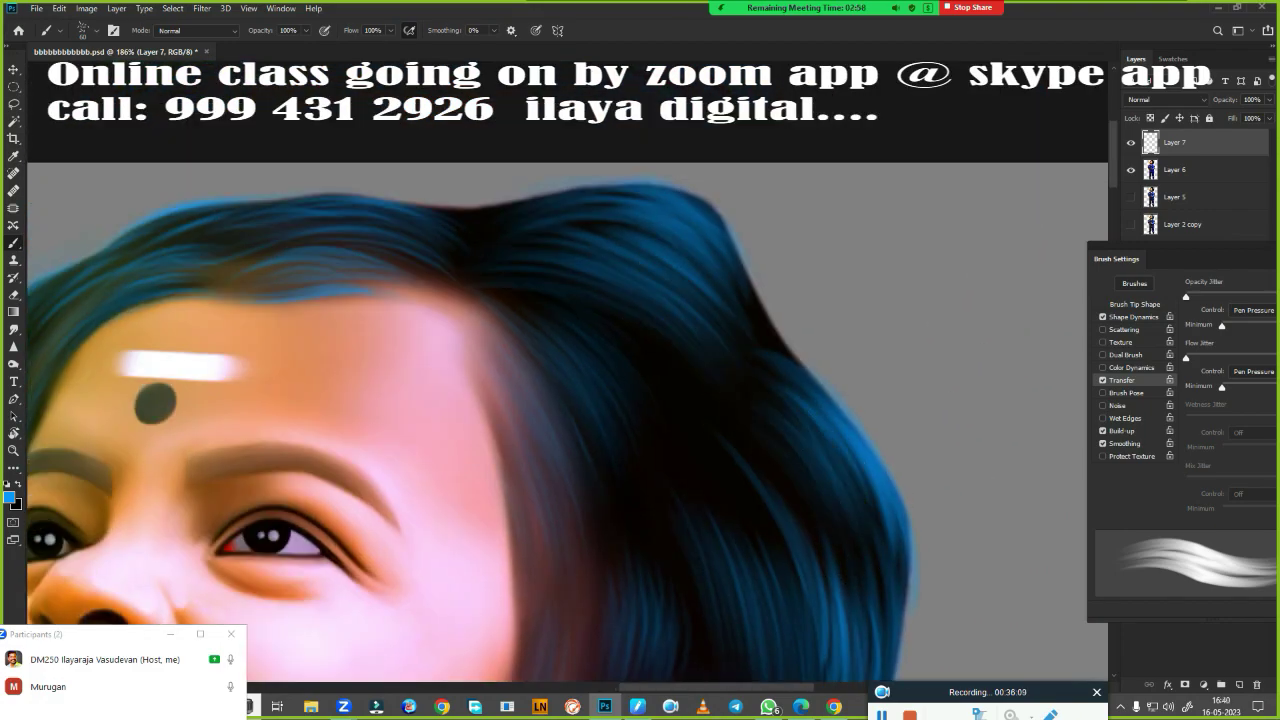
scroll(717, 508, up, 3)
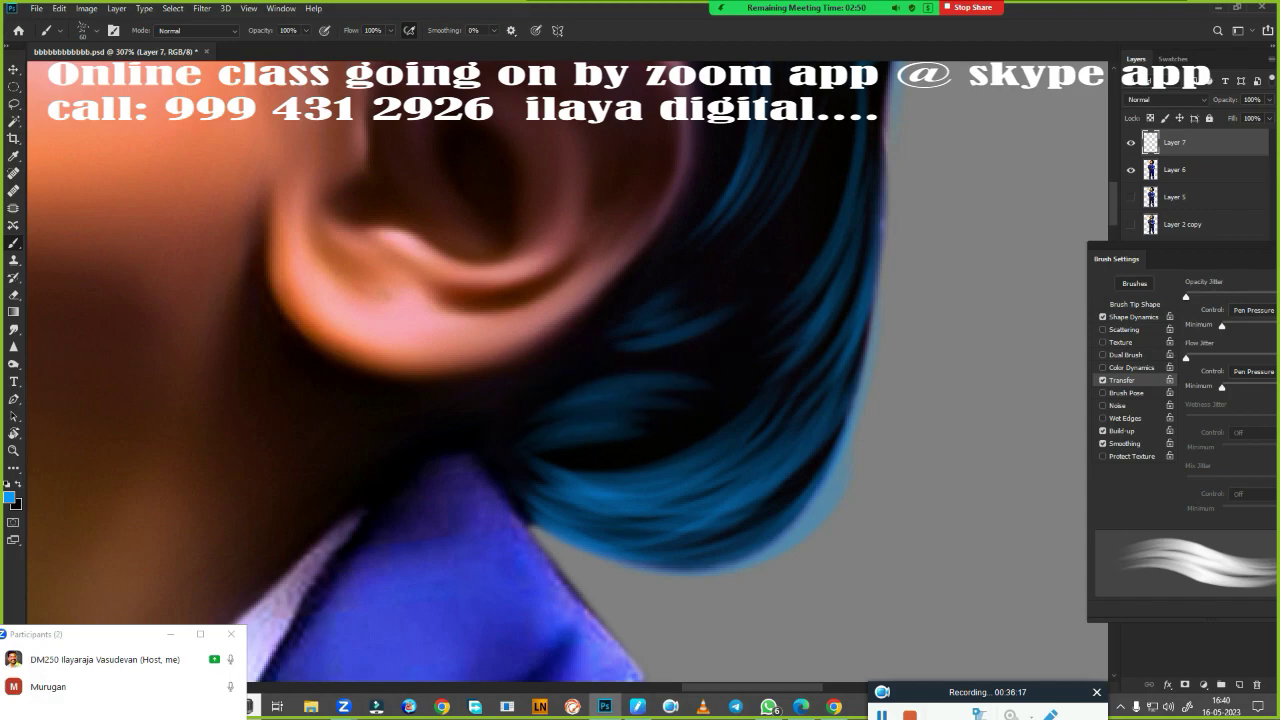
scroll(691, 506, down, 5)
Pick a multi-strand hair brush from the brush presets
right_click(730, 316)
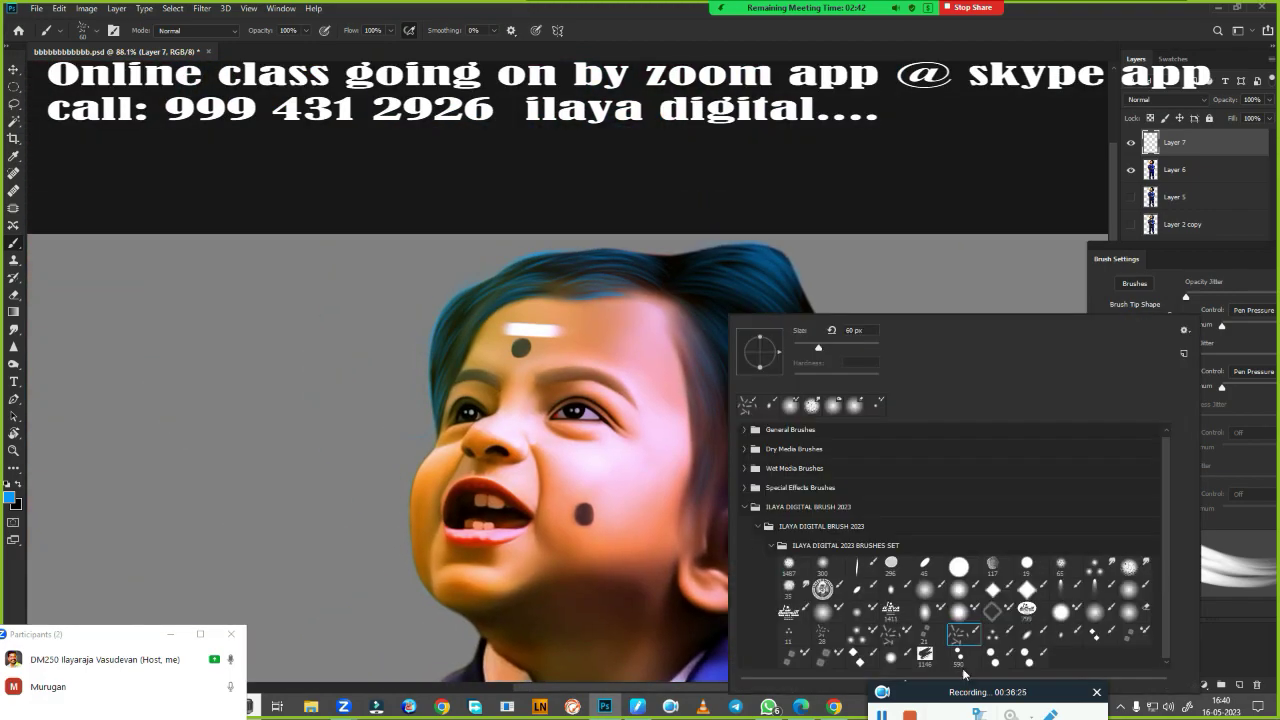
scroll(811, 449, up, 5)
scroll(811, 449, down, 2)
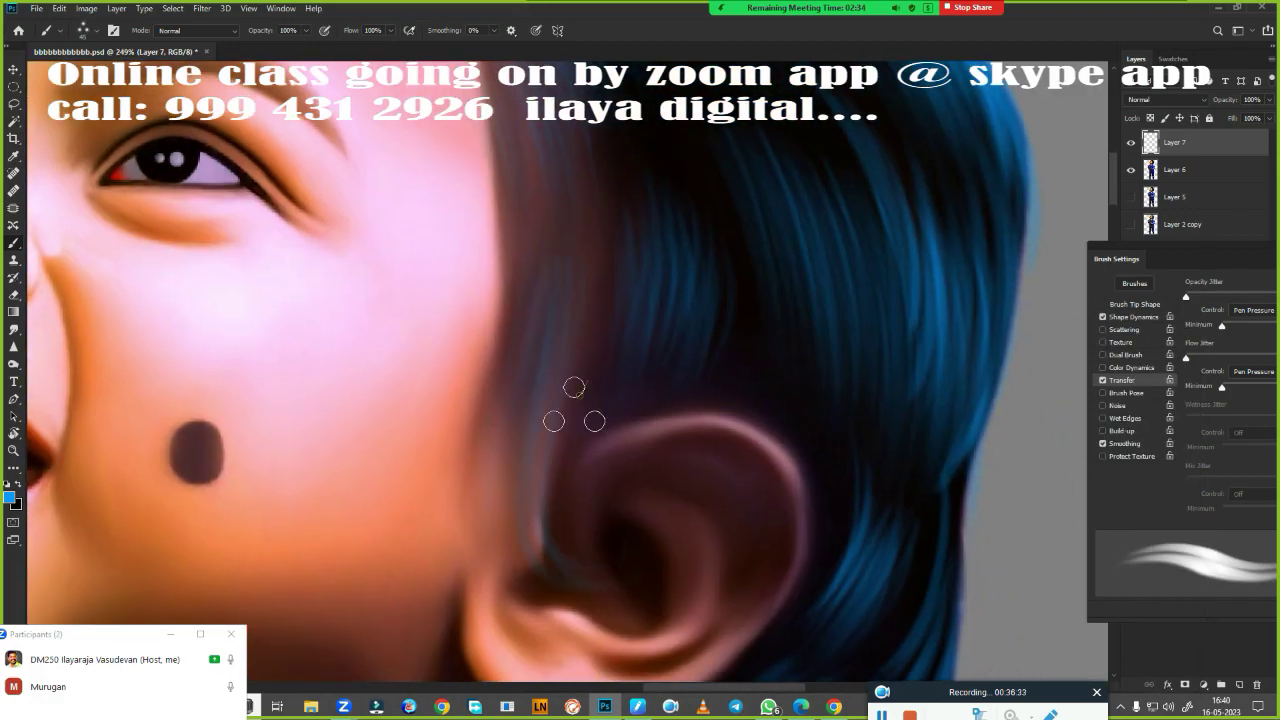
scroll(566, 223, down, 3)
scroll(566, 223, right, 3)
scroll(611, 508, right, 2)
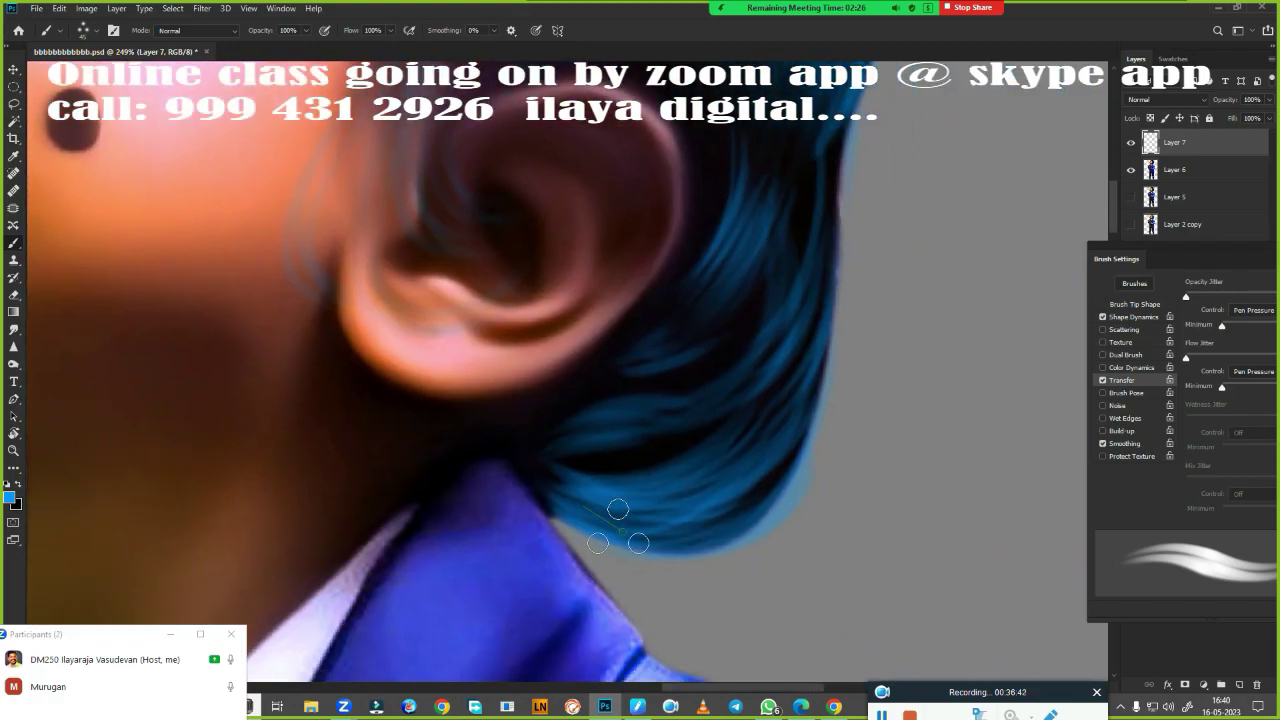
scroll(611, 508, up, 3)
Pan across the forehead, eye and hair, then zoom out to see the whole head
drag(713, 50, 776, 291)
drag(574, 249, 708, 363)
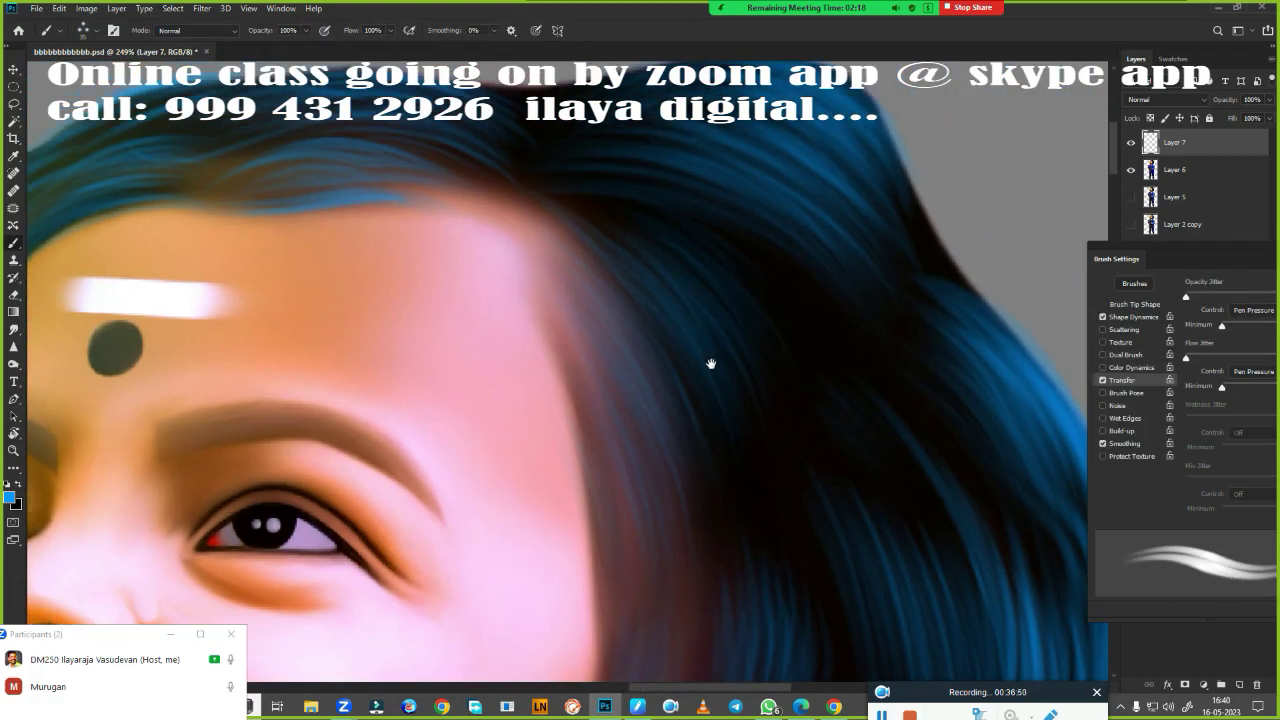
drag(743, 410, 687, 192)
mouse_move(766, 373)
mouse_down()
mouse_move(766, 223)
mouse_move(837, 400)
mouse_up()
drag(700, 60, 694, 411)
scroll(694, 411, down, 2)
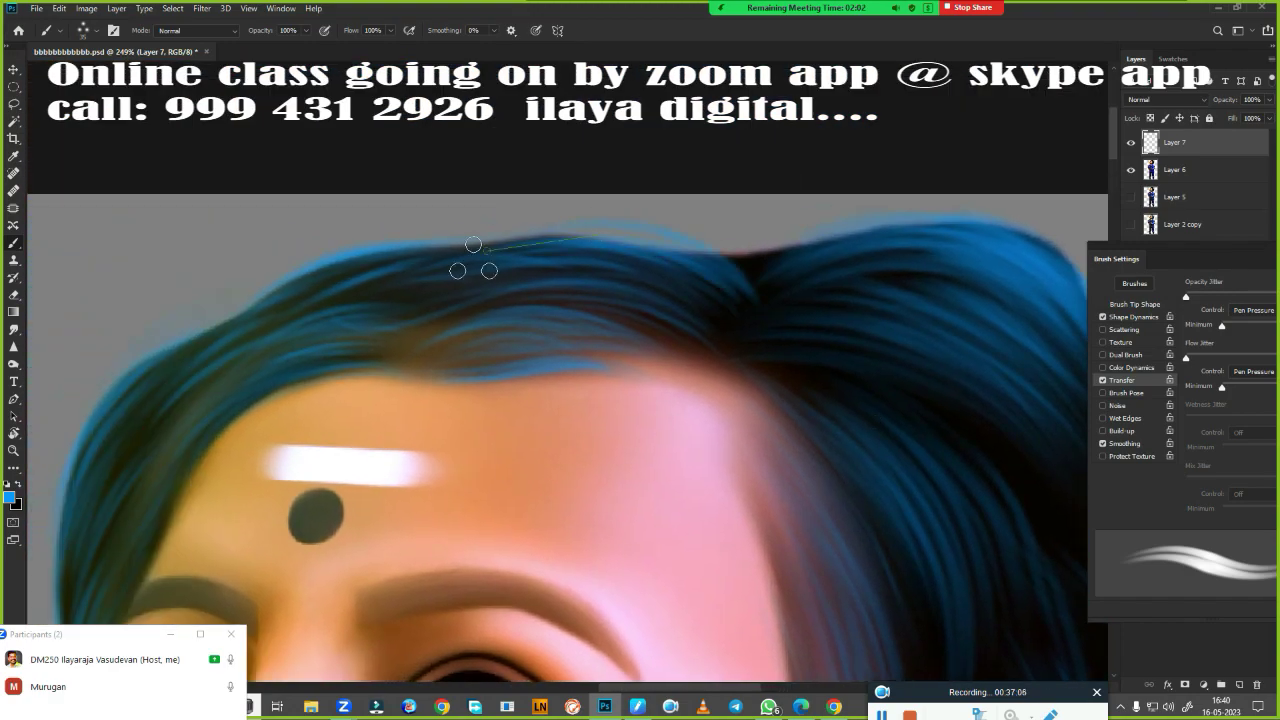
scroll(457, 266, down, 2)
scroll(586, 232, down, 3)
drag(586, 232, 588, 235)
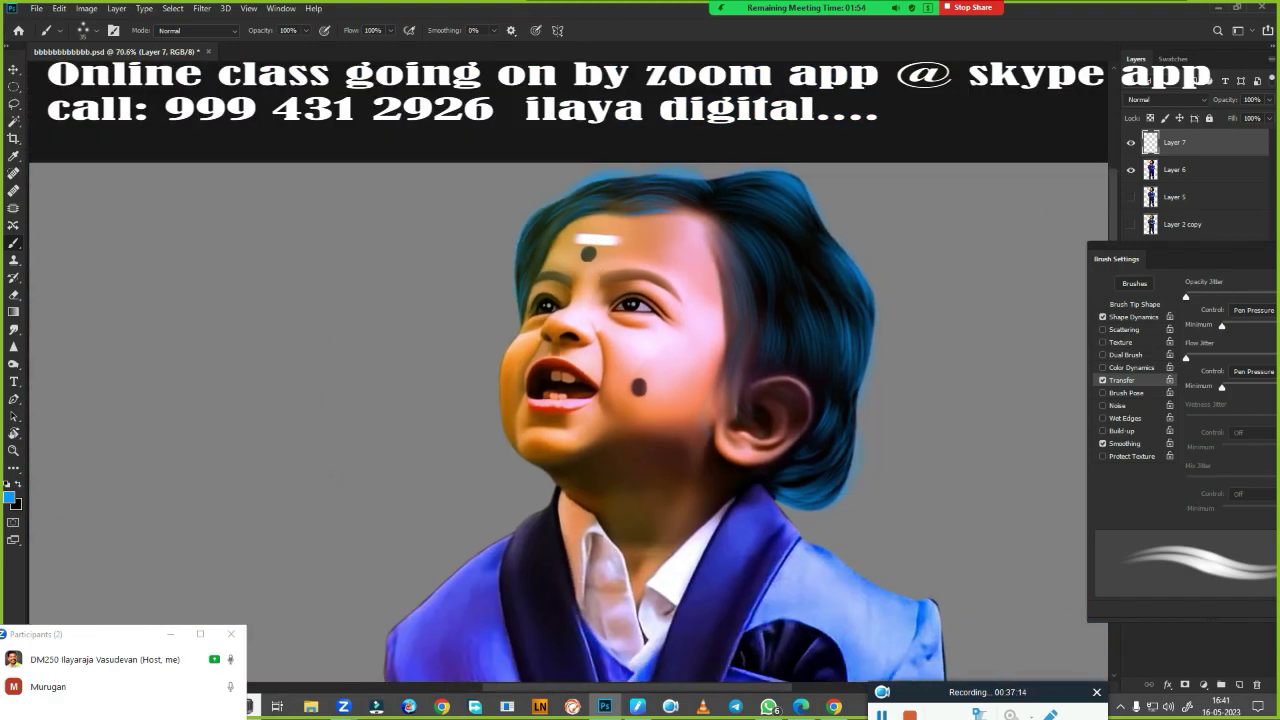
Hide Layer 7, select Layer 6 and pick the Burn tool at size 50
click(1131, 142)
click(1131, 142)
click(1175, 169)
scroll(585, 348, up, 3)
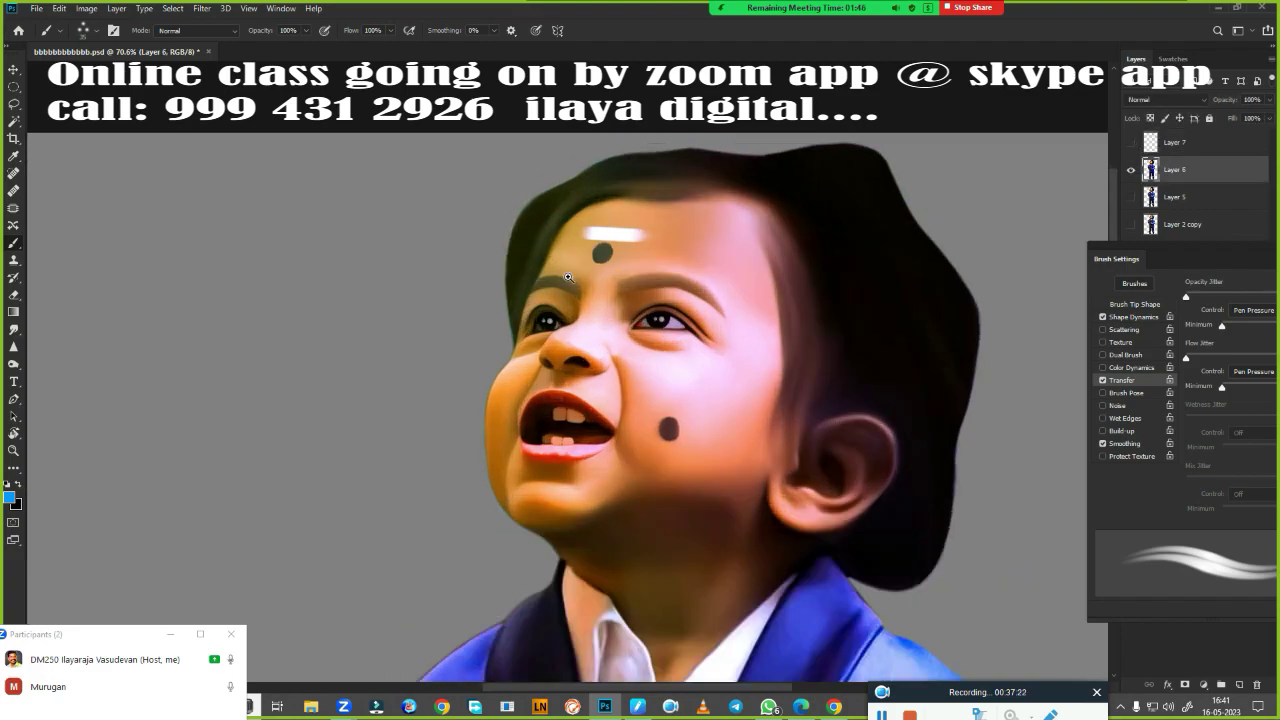
key(o)
key(bracketleft)
key(bracketleft)
key(bracketleft)
key(bracketleft)
key(bracketleft)
key(bracketleft)
key(bracketleft)
key(bracketleft)
key(bracketleft)
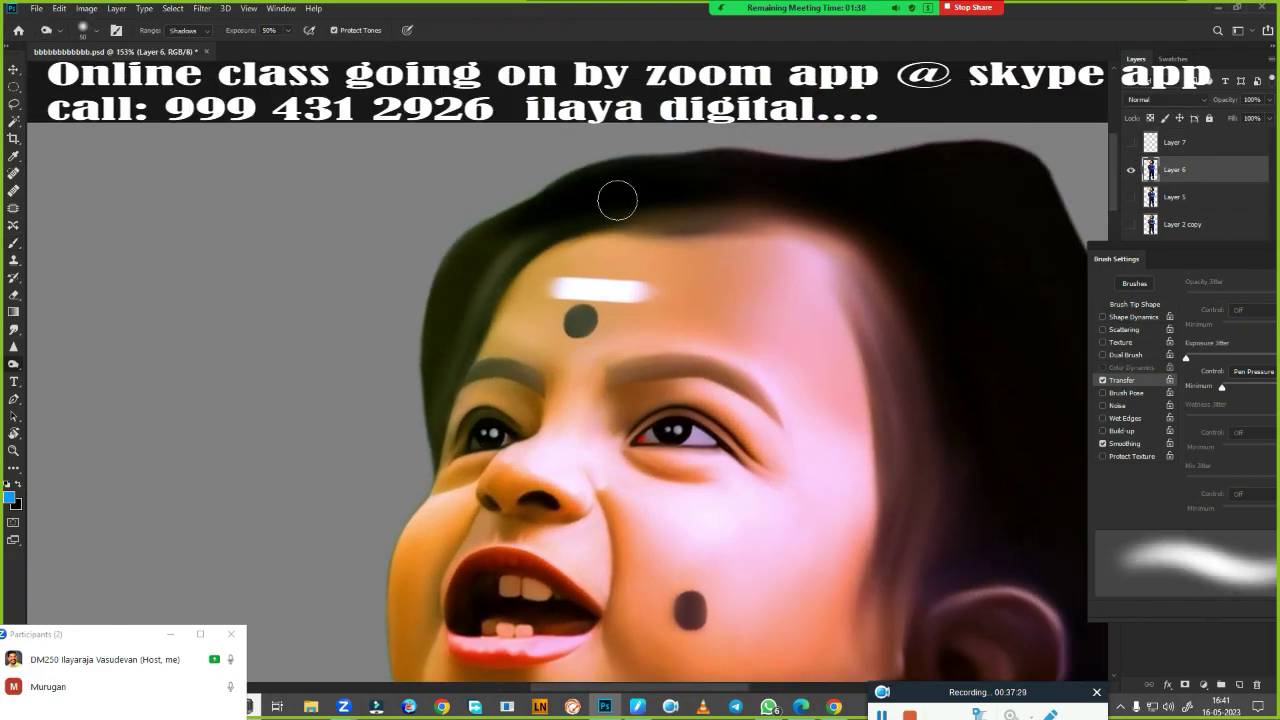
Burn the hair darker along the top of the head and down the left edge
drag(709, 254, 1040, 165)
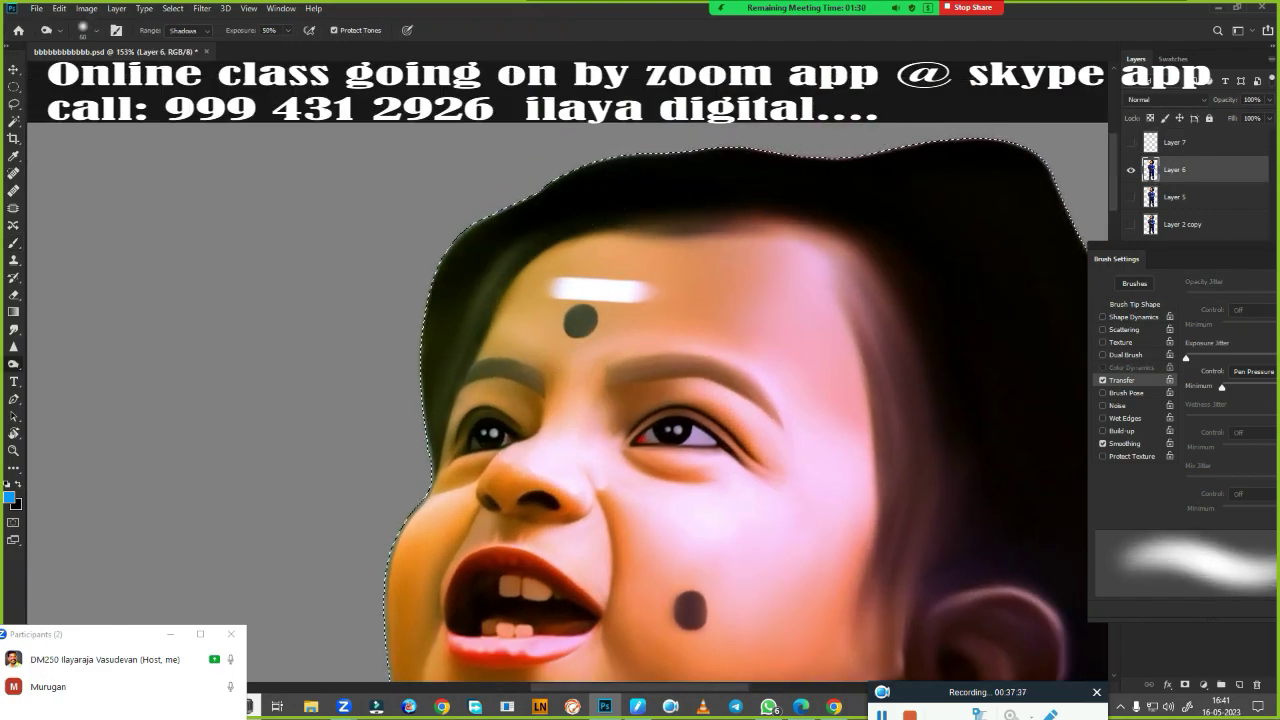
drag(545, 210, 430, 360)
mouse_move(490, 255)
mouse_down()
mouse_move(412, 483)
mouse_move(52, 363)
mouse_up()
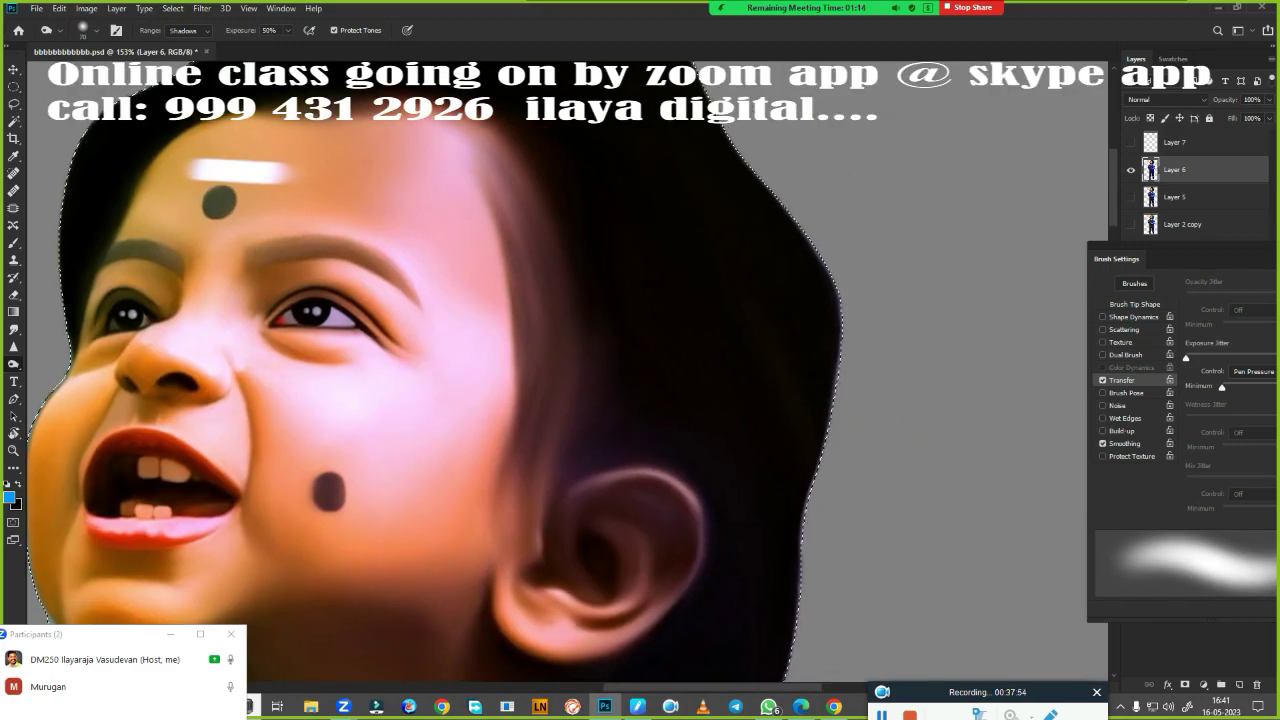
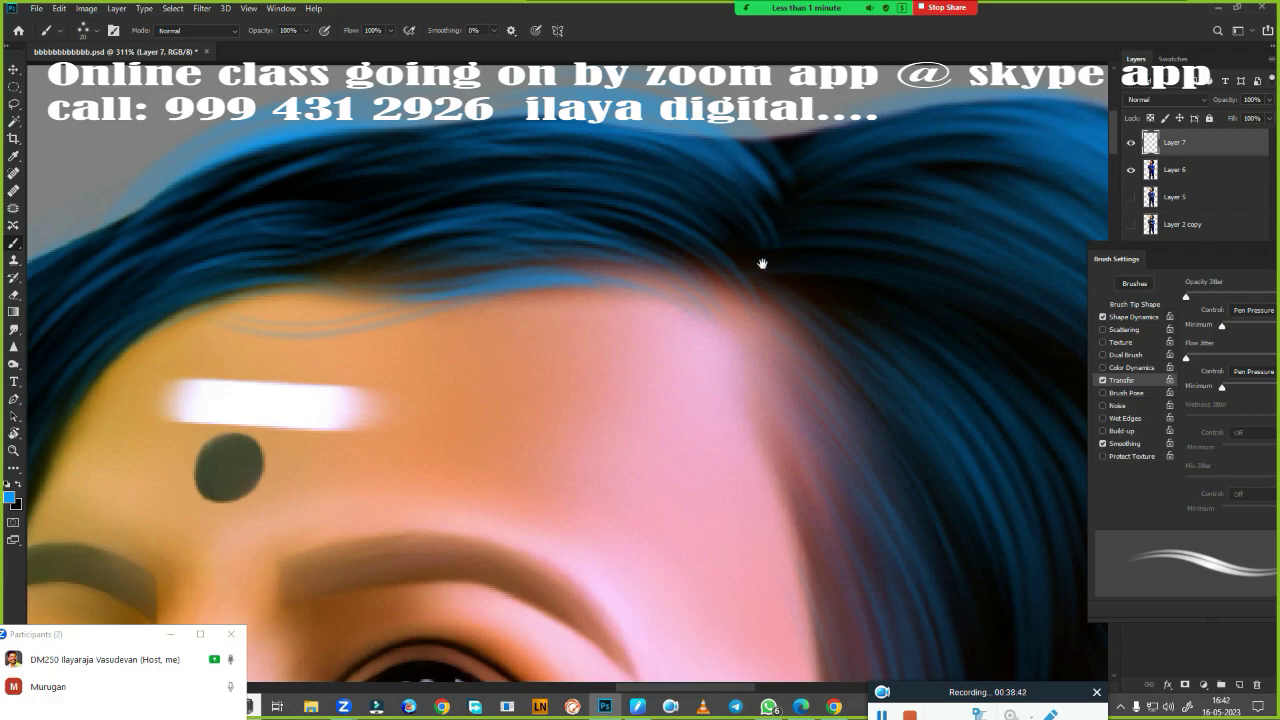
Zoom out to the full portrait and bring up the layer style effects list for hair Layer 7
key(ctrl+0)
scroll(812, 398, up, 3)
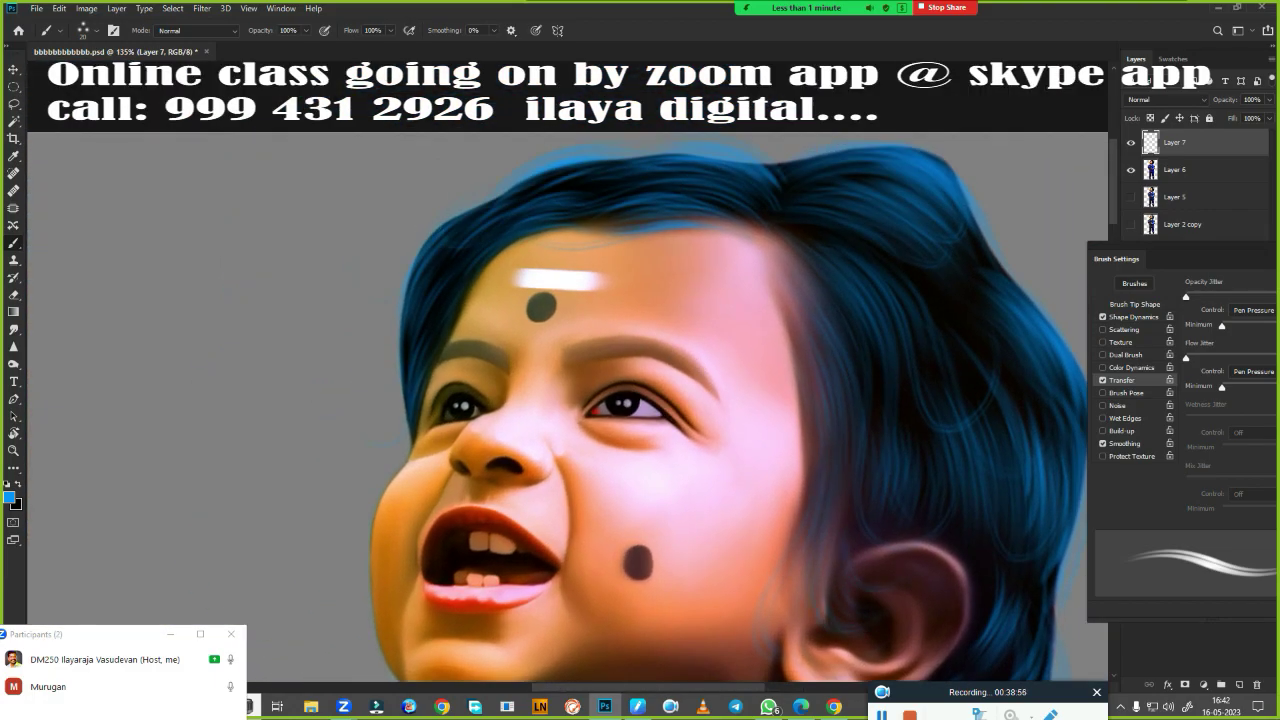
right_click(1031, 625)
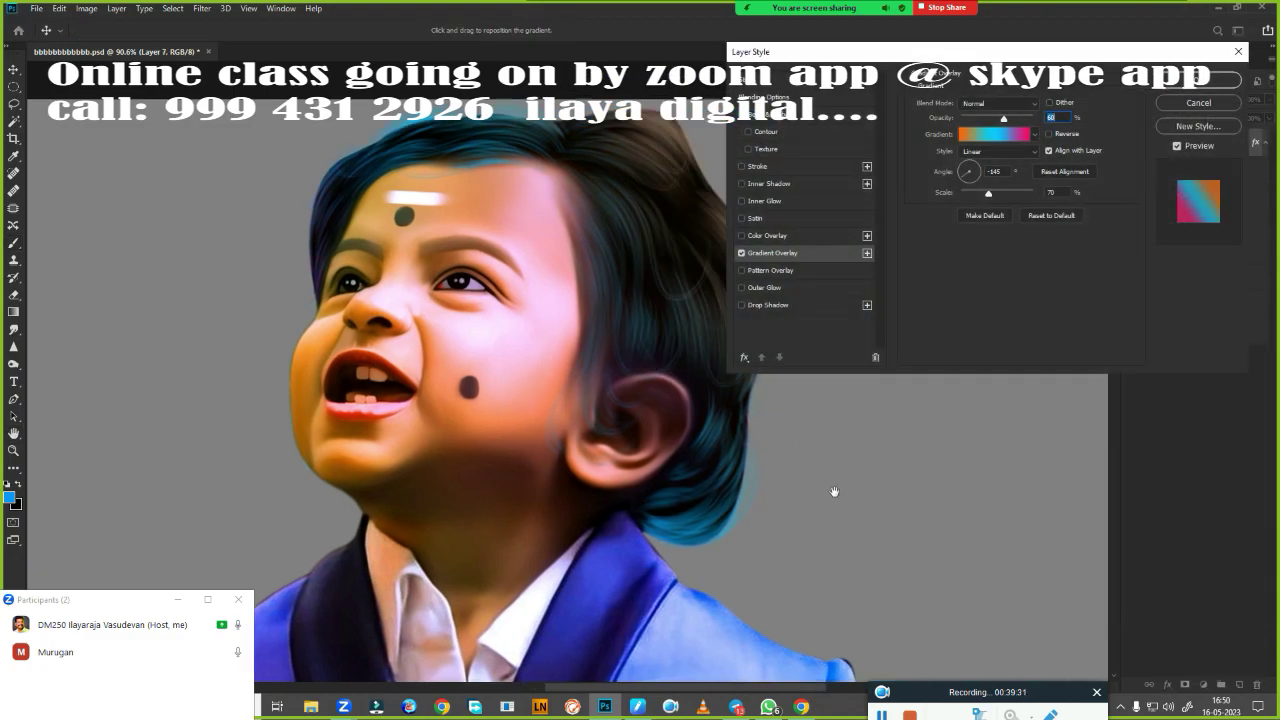
Add a Gradient Overlay to the hair using the orange-cyan-magenta gradient preset
drag(834, 491, 702, 483)
click(1004, 128)
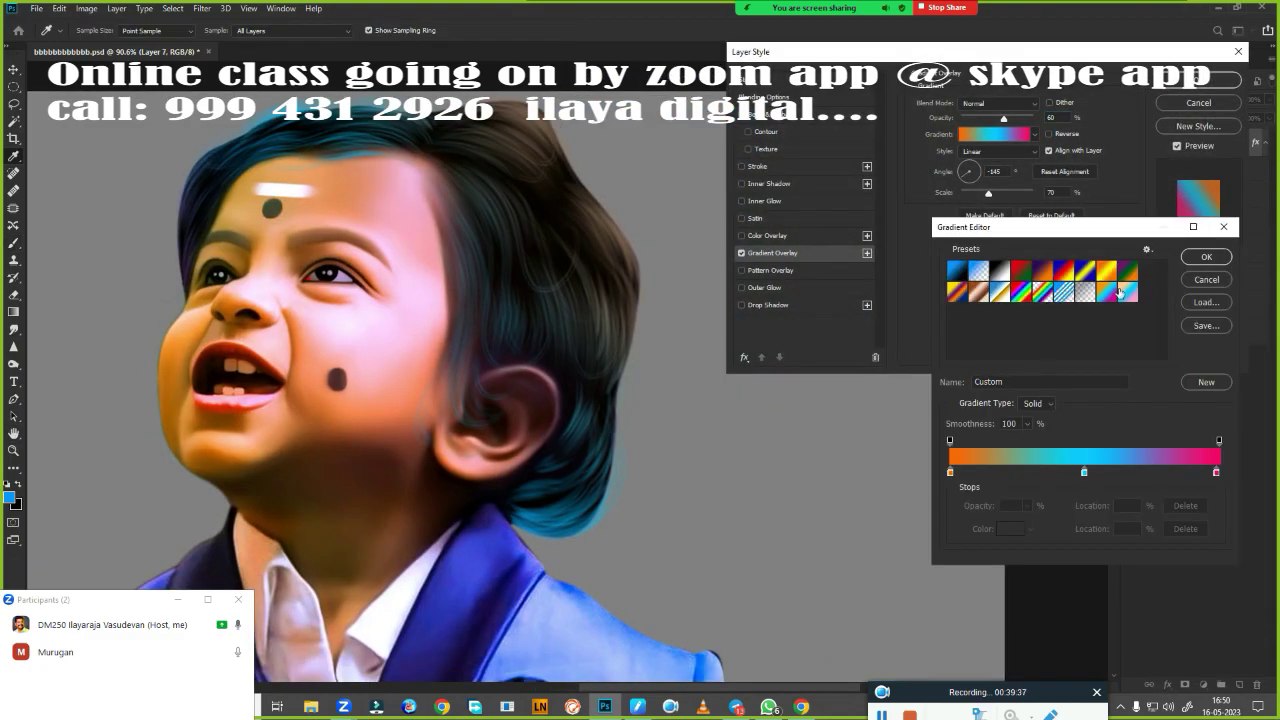
click(1109, 297)
click(1013, 291)
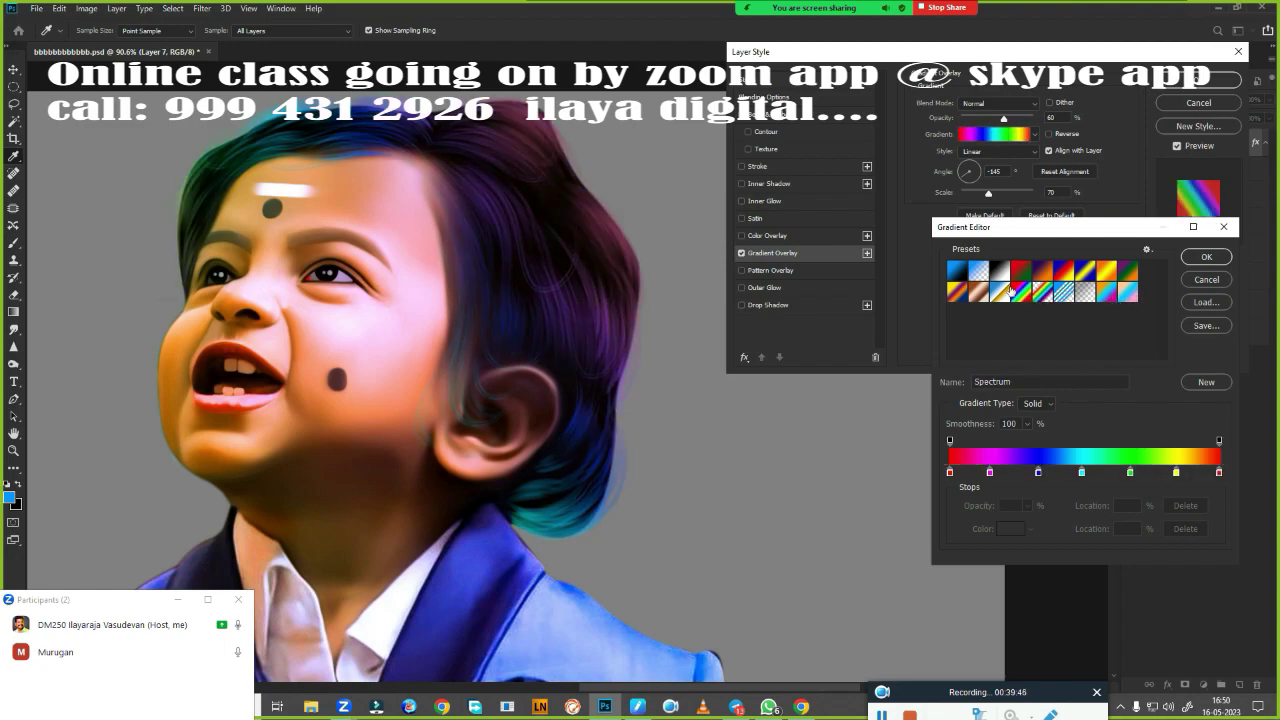
click(1042, 291)
click(1109, 291)
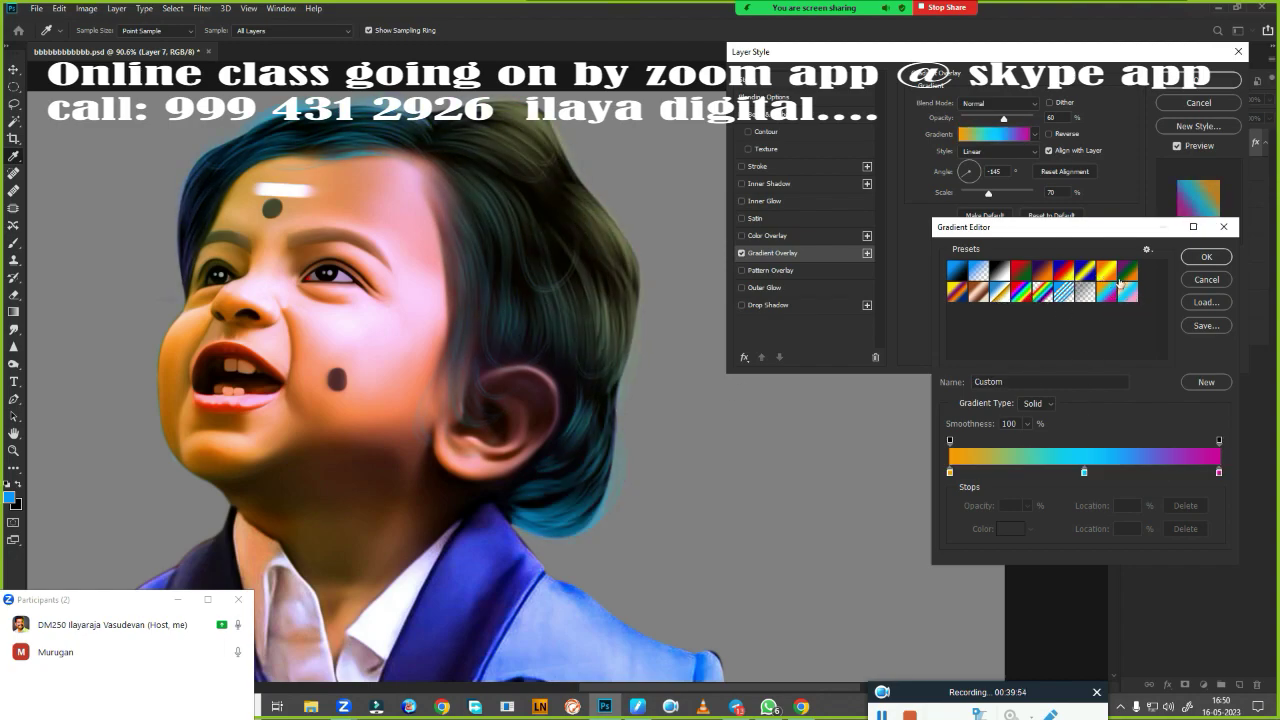
click(1206, 256)
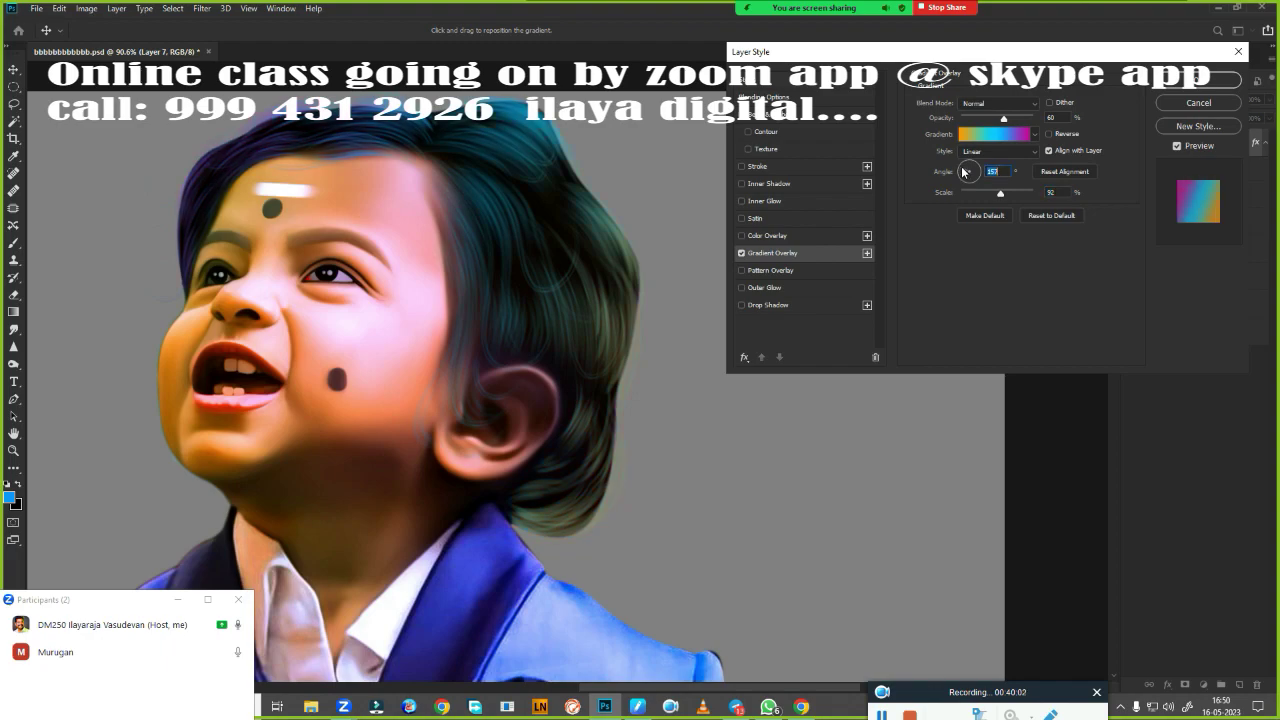
Rotate the gradient, make its first stop yellow, apply the overlay, and merge the hair layer down
drag(967, 177, 973, 183)
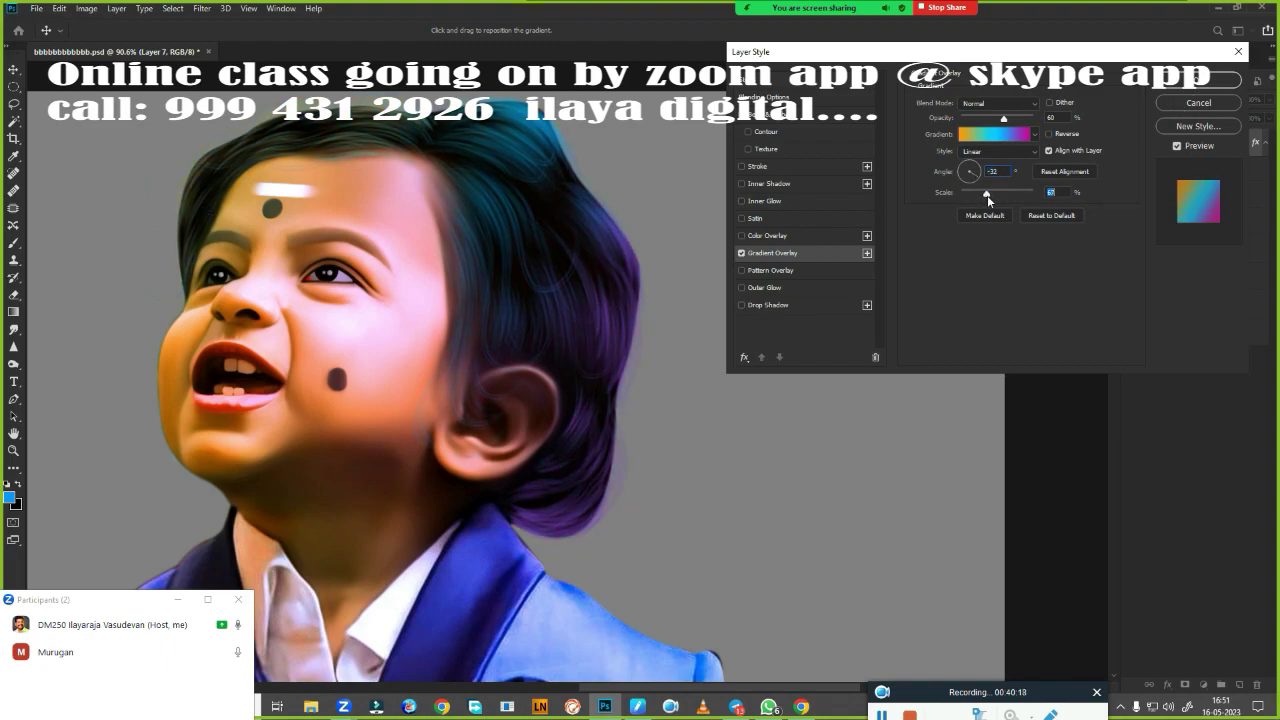
click(993, 134)
click(1019, 530)
click(1071, 489)
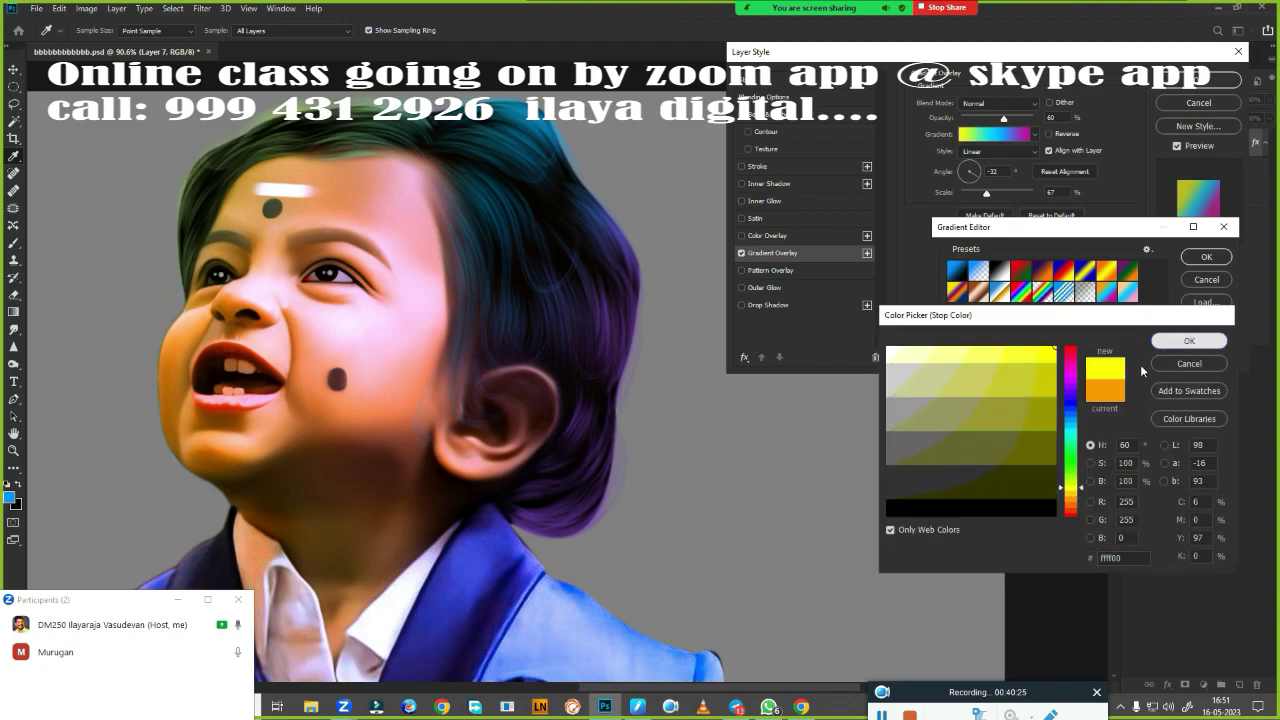
click(1189, 340)
click(1206, 256)
click(1198, 80)
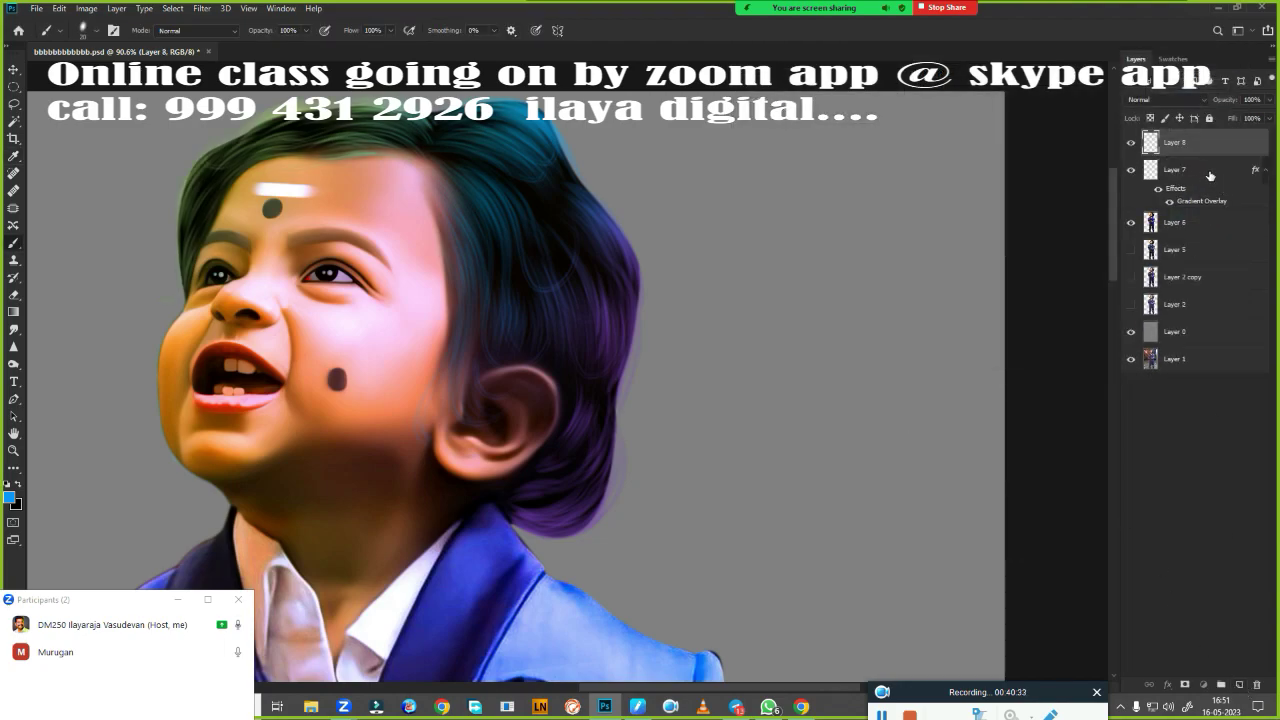
key(ctrl+e)
Shift the merged hair's hue by +29 with Hue/Saturation
key(ctrl+u)
mouse_move(915, 215)
mouse_down()
mouse_move(934, 217)
mouse_move(916, 235)
mouse_move(930, 238)
mouse_up()
key(Return)
key(b)
Add a new layer and set up a fine brush tip with light green paint
key(ctrl+shift+alt+n)
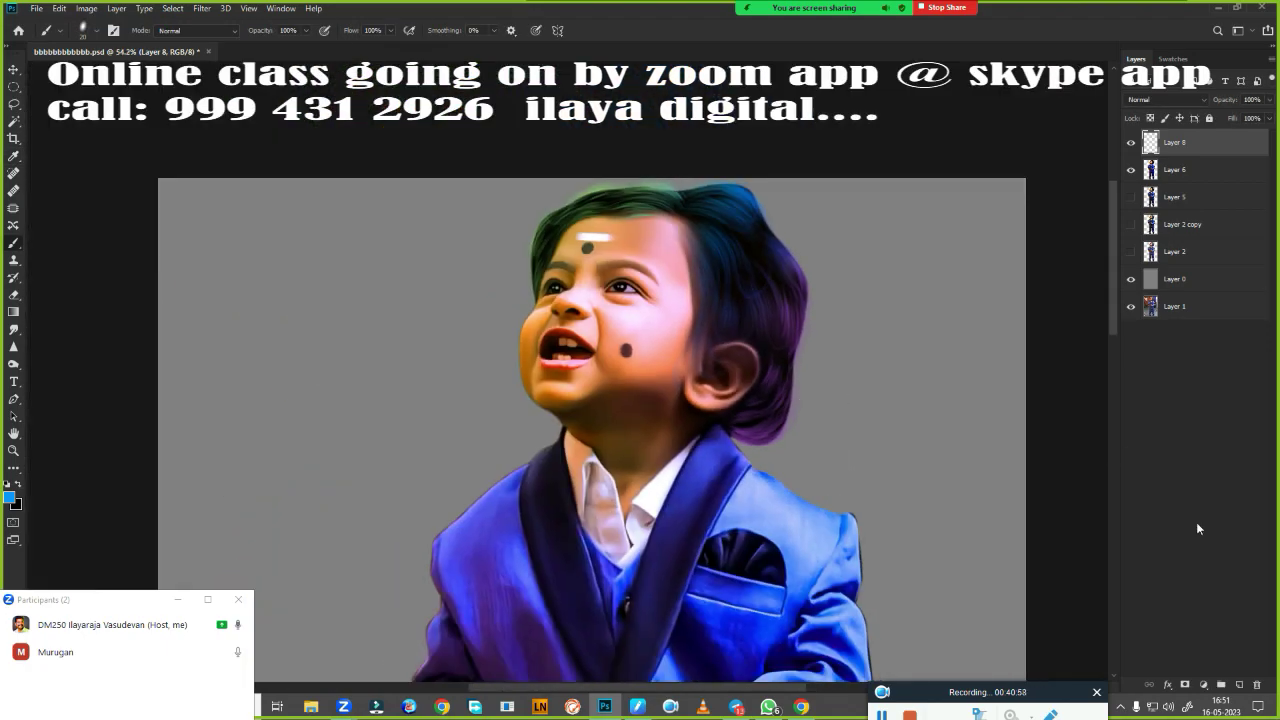
scroll(520, 300, up, 5)
right_click(632, 256)
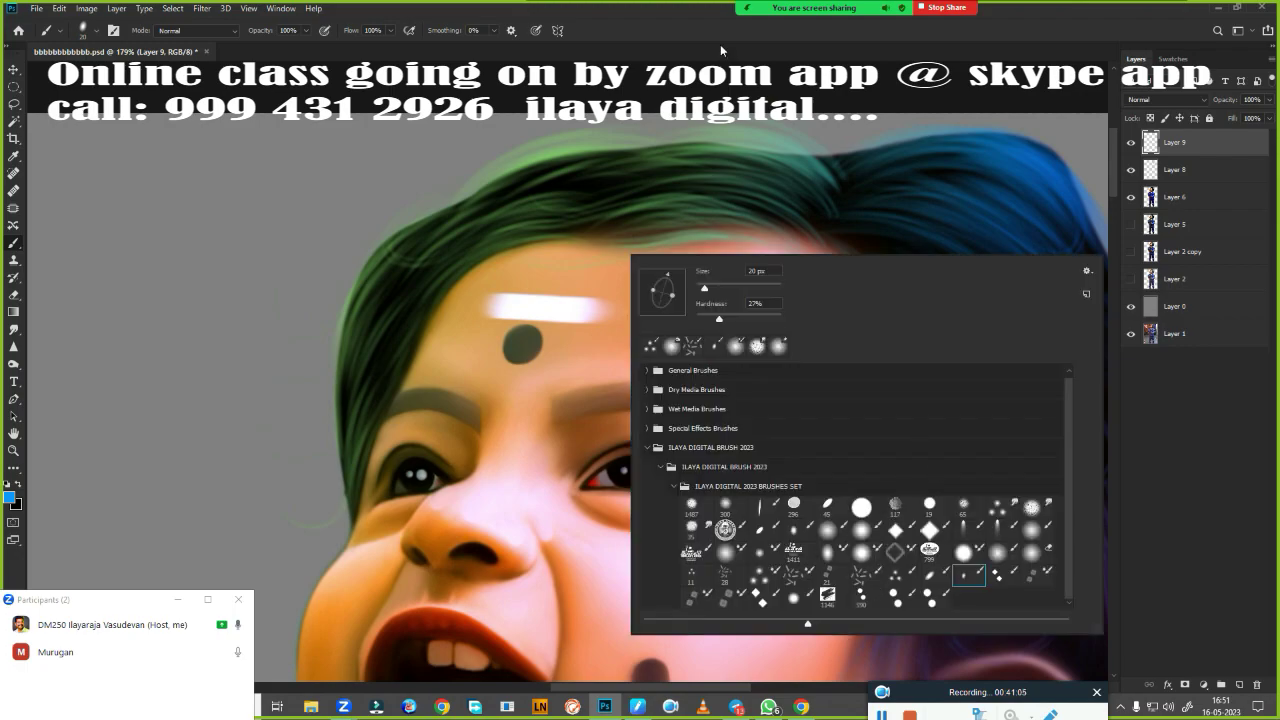
click(9, 497)
click(971, 449)
click(1186, 337)
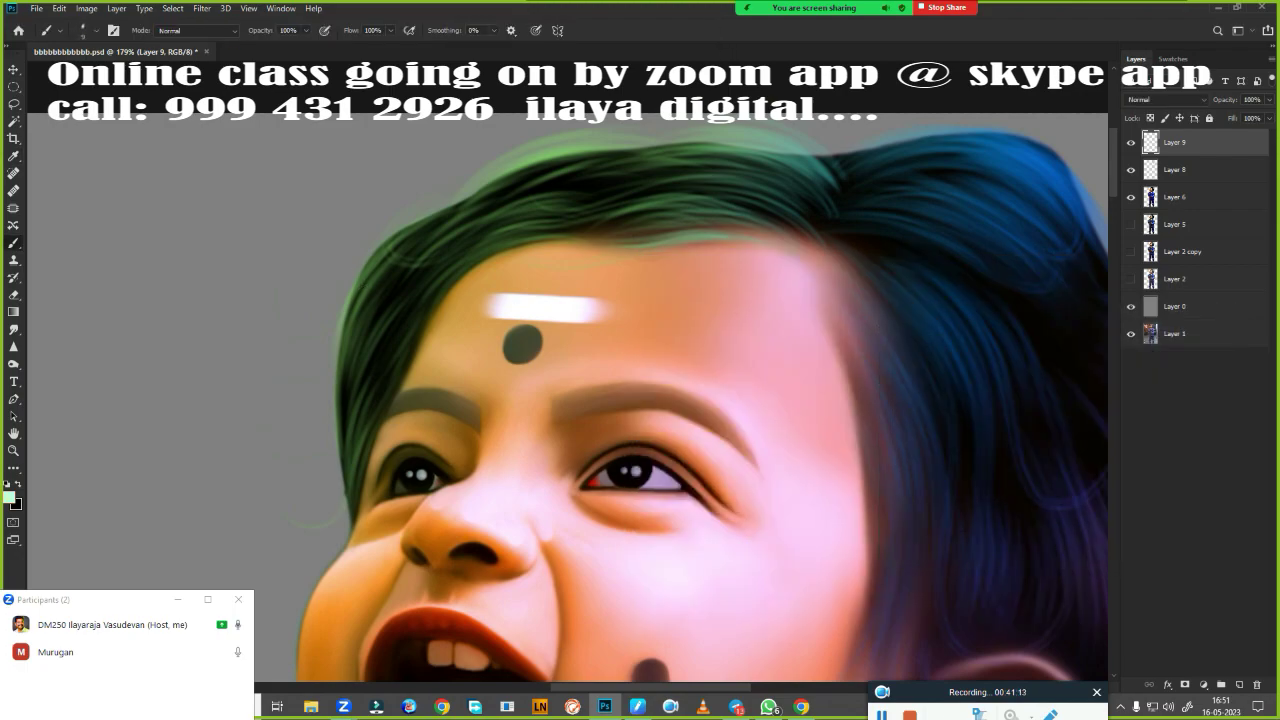
scroll(469, 453, up, 2)
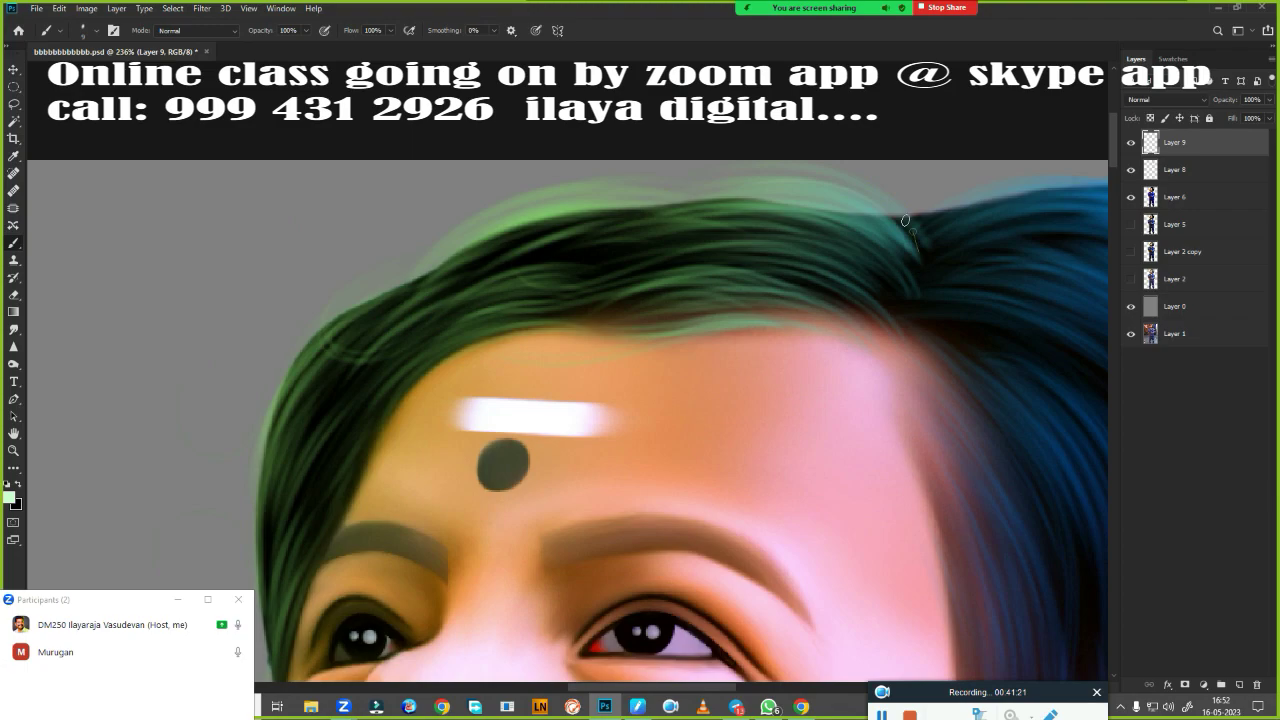
Paint thin light-green flyaway strands across the upper hair, hairline and left hair edge
drag(641, 233, 822, 296)
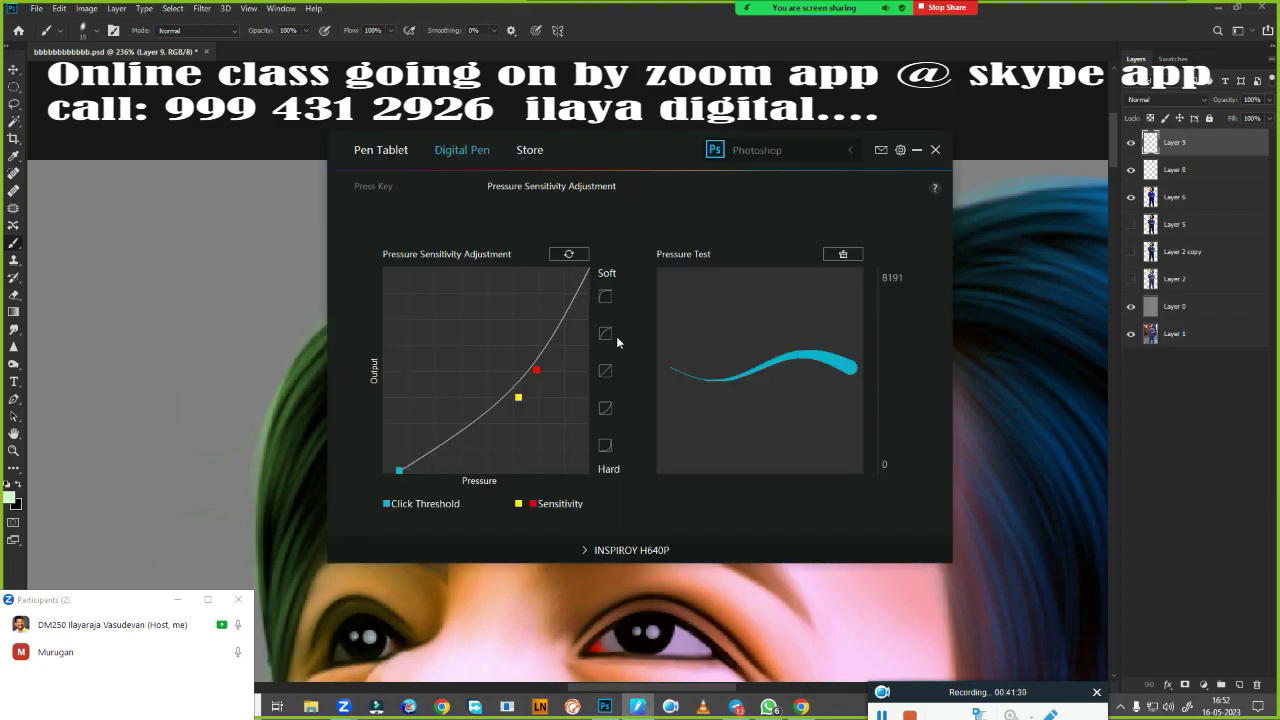
drag(923, 251, 712, 330)
drag(838, 322, 590, 350)
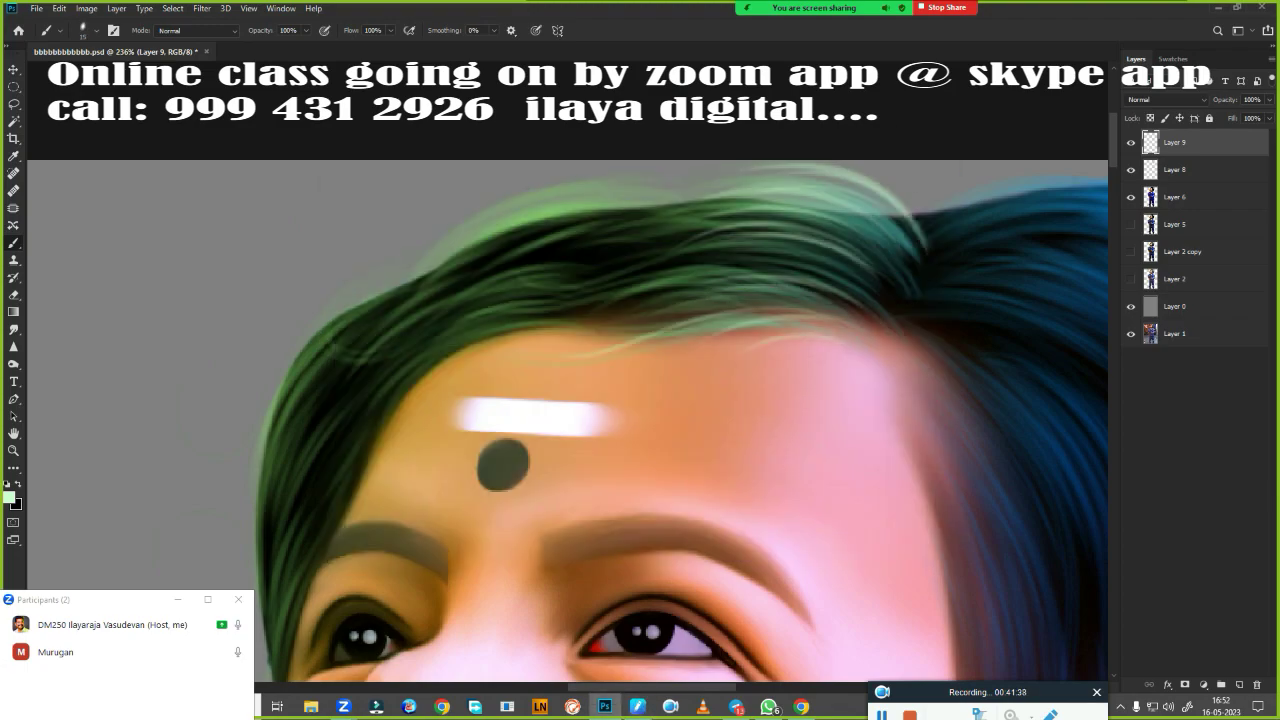
mouse_move(526, 322)
mouse_down()
mouse_move(409, 443)
mouse_move(710, 155)
mouse_up()
mouse_move(548, 122)
mouse_down()
mouse_move(457, 410)
mouse_move(460, 290)
mouse_up()
drag(738, 125, 550, 288)
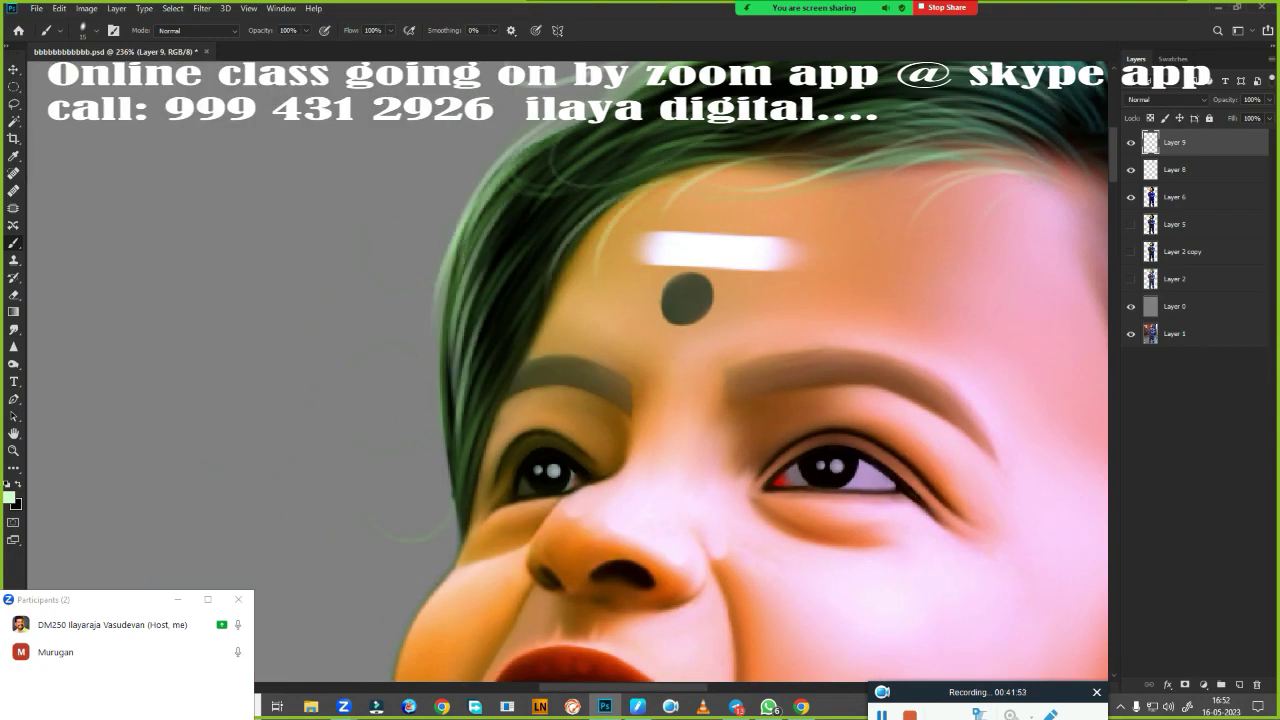
drag(445, 310, 405, 535)
drag(376, 355, 340, 390)
Zoom out to view the whole head and begin changing the painting colour to light blue
drag(430, 420, 455, 230)
drag(434, 580, 434, 423)
scroll(434, 423, down, 2)
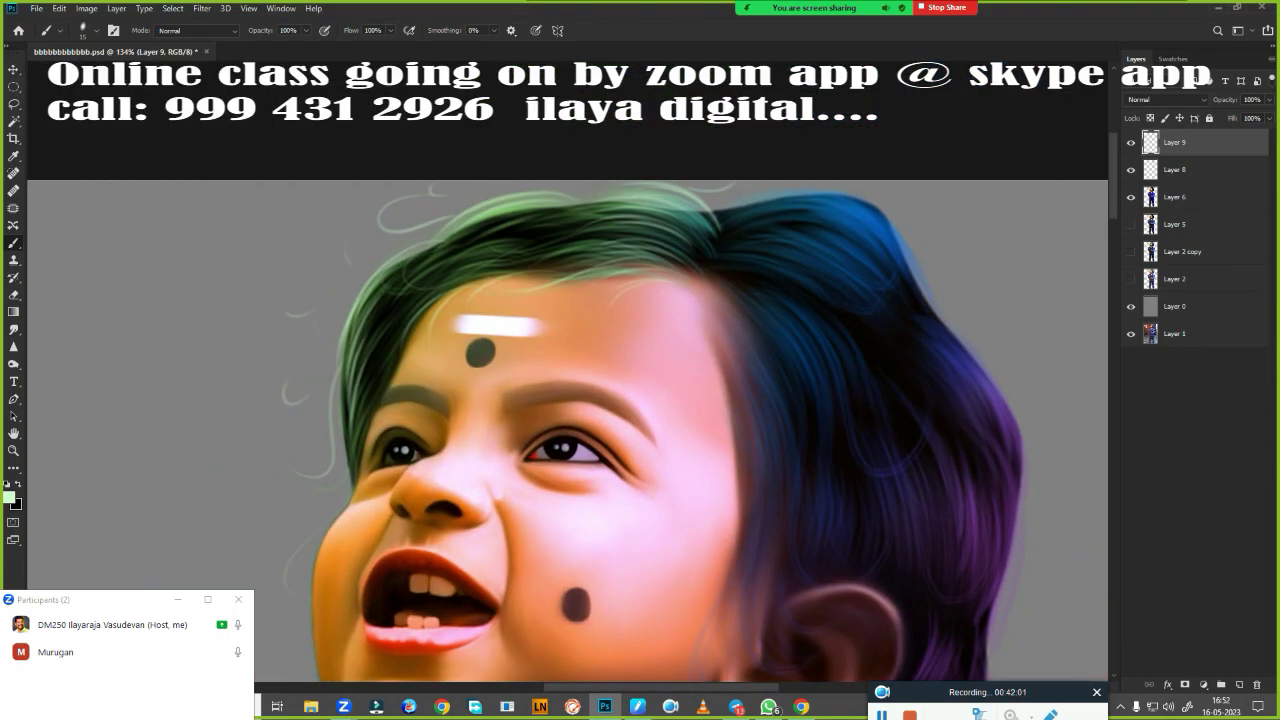
scroll(700, 300, up, 3)
click(10, 497)
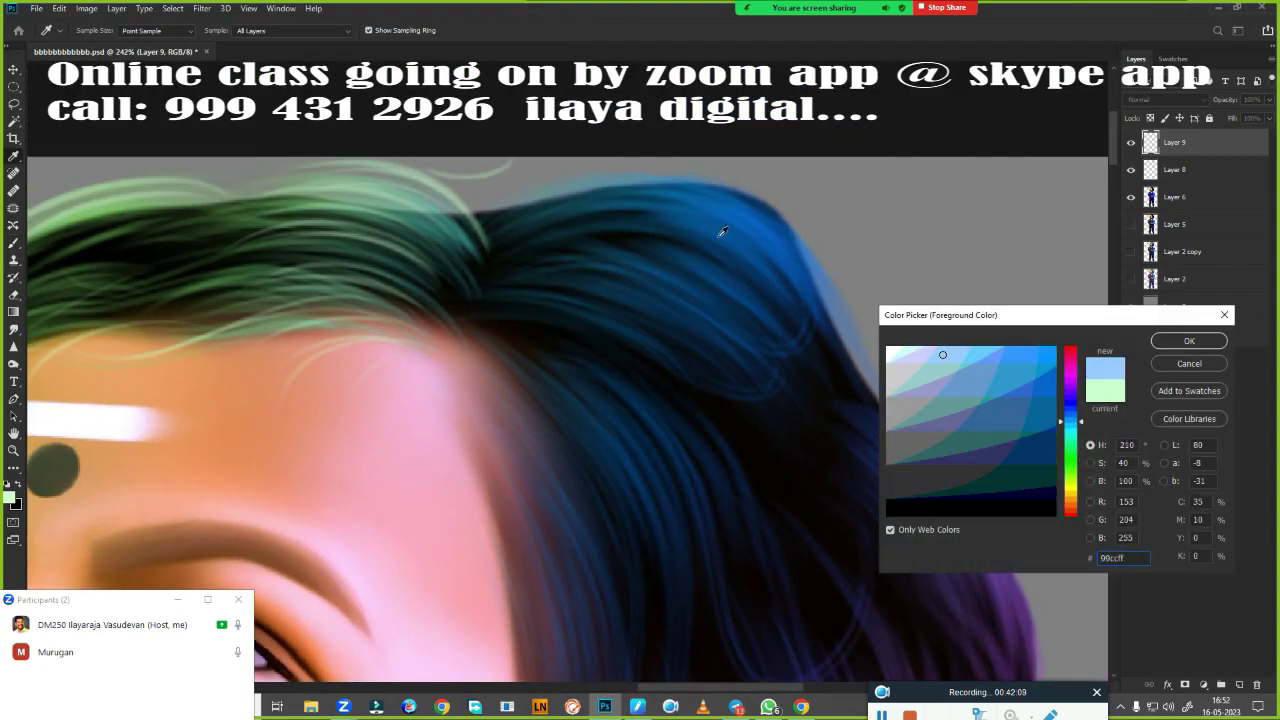
Paint light-blue strands across the top, right side and middle of the blue hair
click(1162, 342)
drag(494, 230, 670, 184)
drag(530, 226, 676, 200)
mouse_move(526, 300)
mouse_down()
mouse_move(740, 260)
mouse_move(680, 190)
mouse_up()
drag(790, 205, 616, 170)
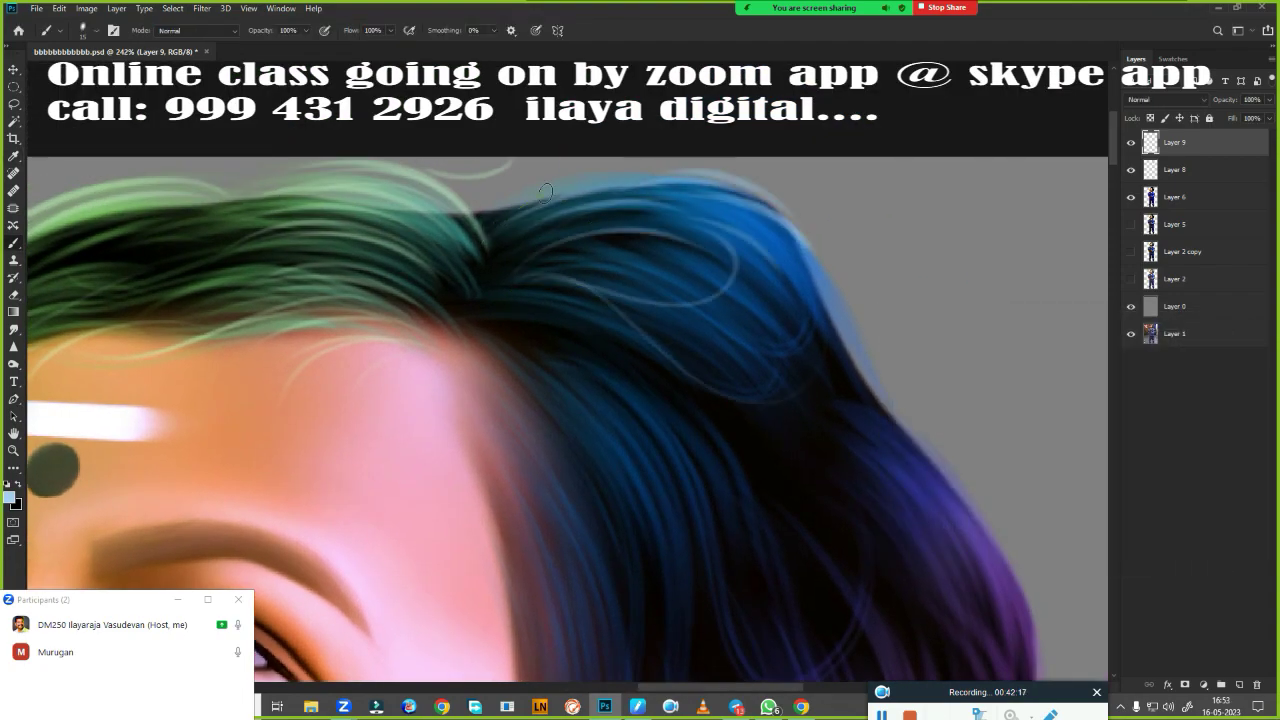
drag(546, 192, 480, 168)
drag(840, 280, 930, 395)
drag(640, 385, 560, 500)
drag(700, 335, 820, 420)
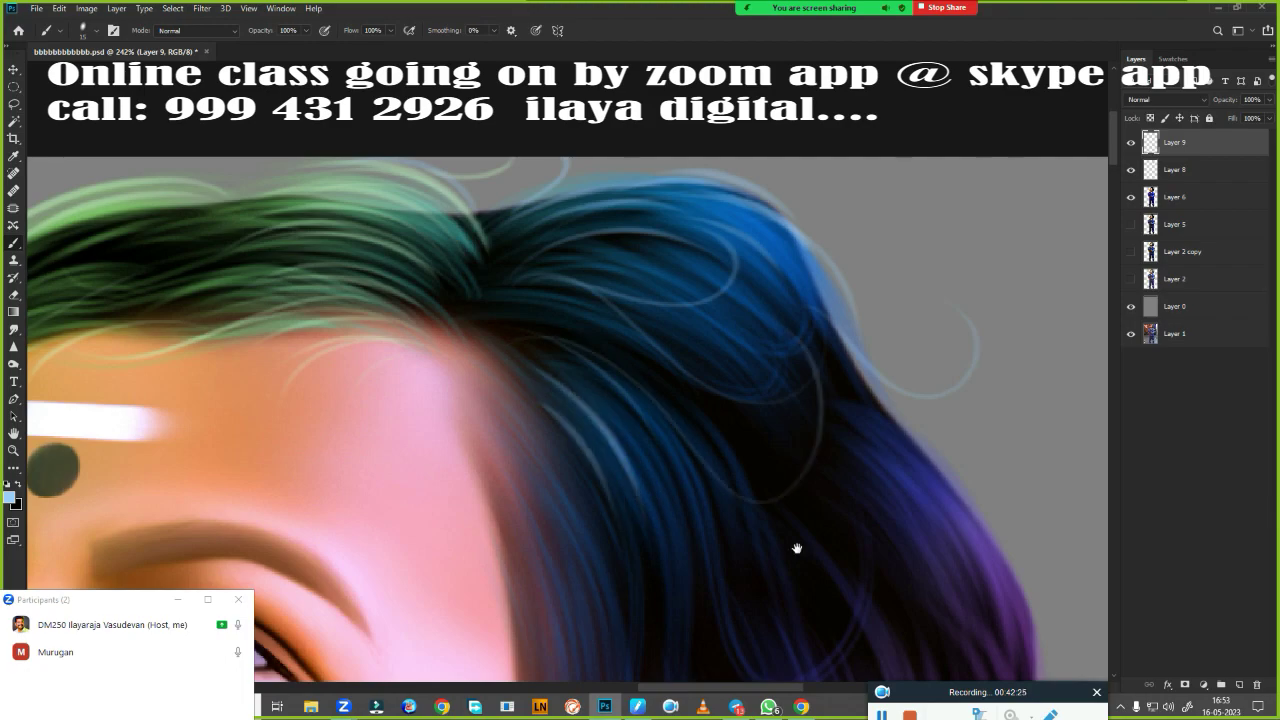
Switch to light pink and paint pink strands through the purple hair near the ear and ends
scroll(797, 548, down, 3)
scroll(716, 482, up, 2)
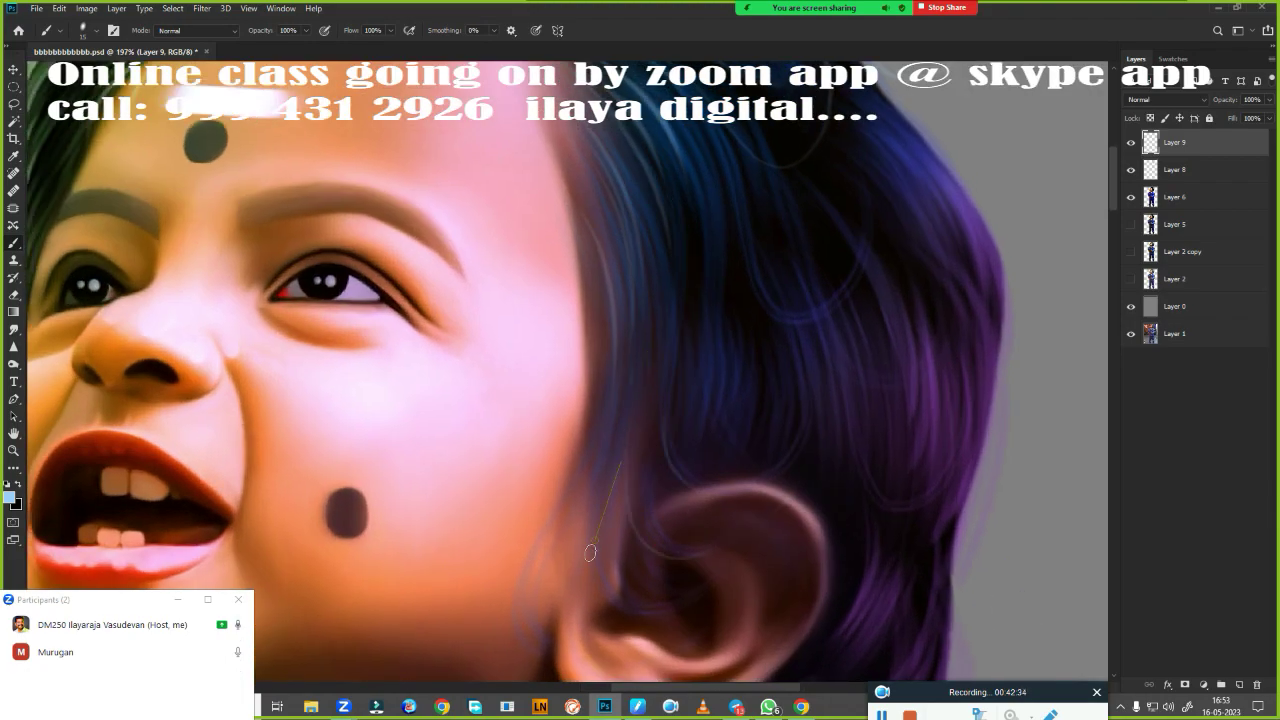
scroll(963, 337, up, 3)
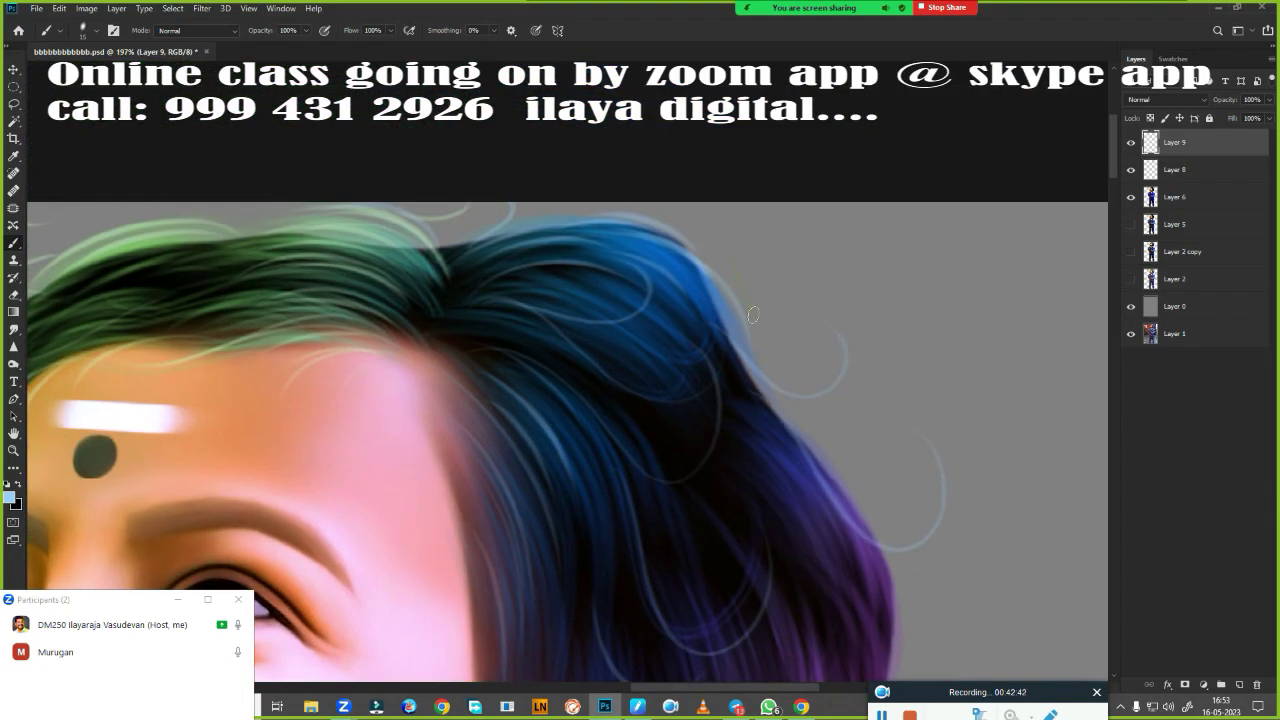
scroll(963, 337, down, 4)
click(17, 497)
click(918, 349)
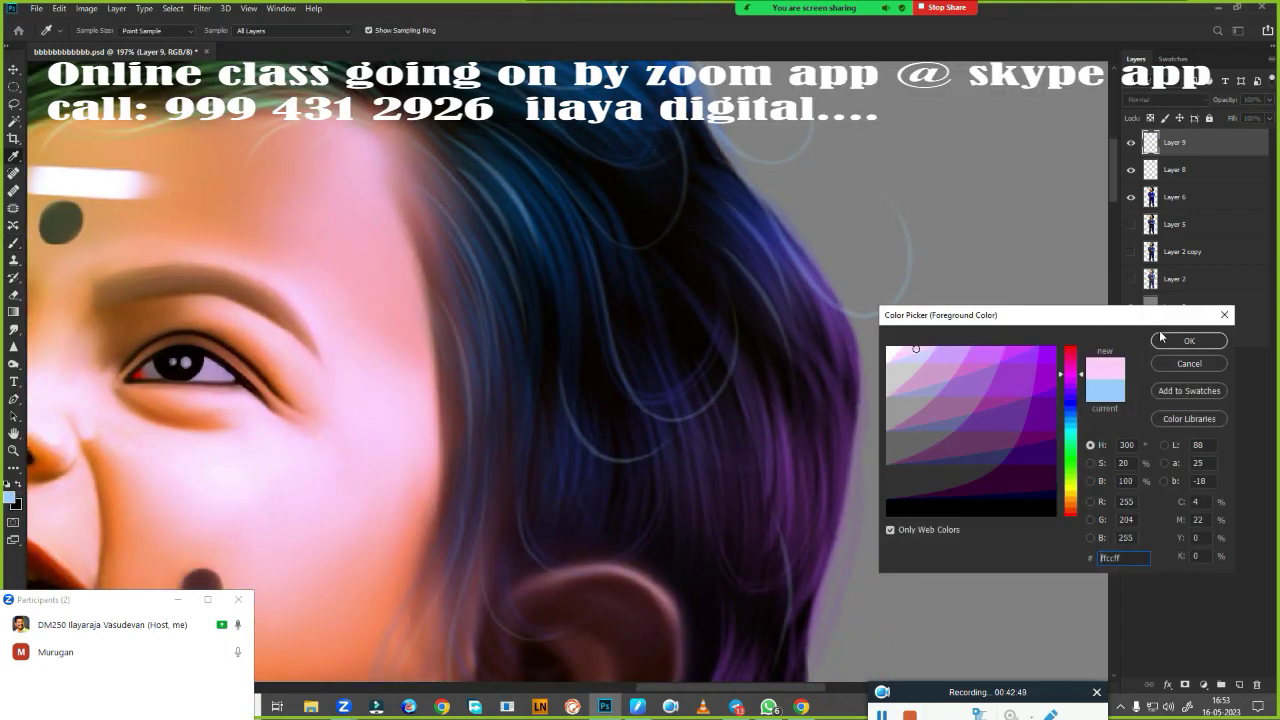
click(1106, 334)
drag(745, 198, 890, 410)
scroll(650, 400, down, 3)
drag(700, 235, 690, 495)
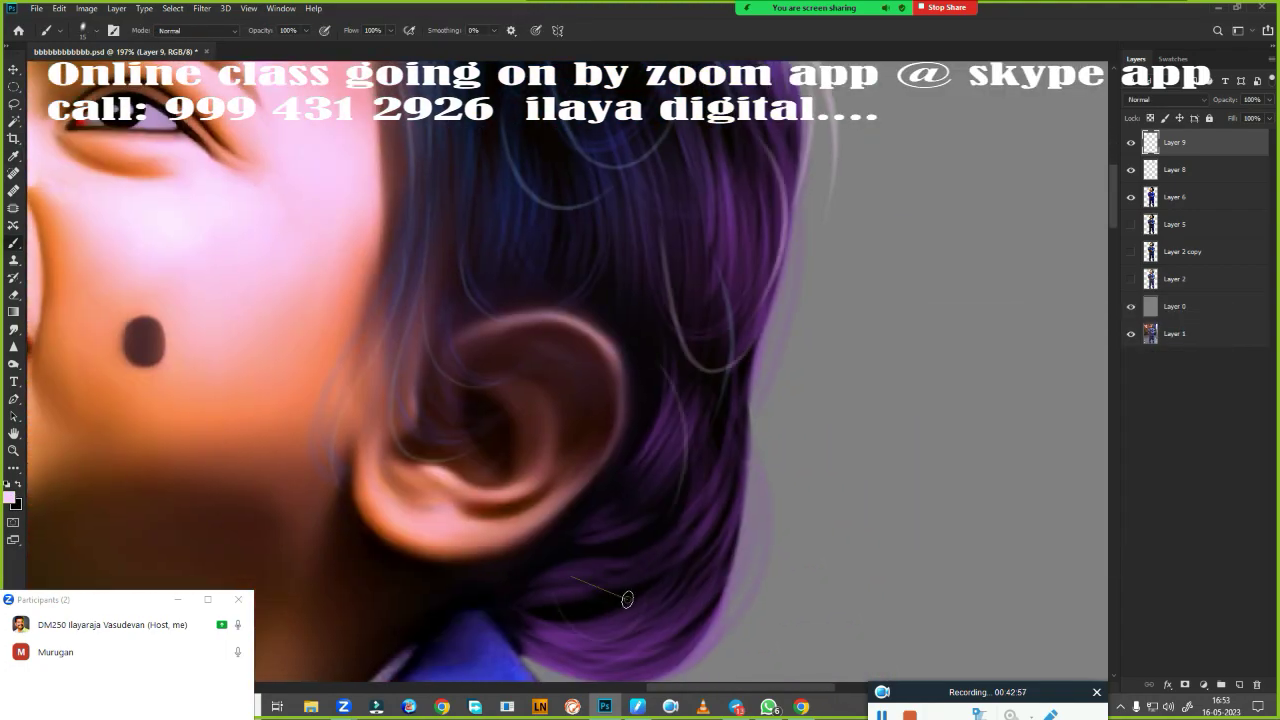
drag(680, 380, 640, 500)
drag(760, 405, 730, 530)
Zoom out to the full head and set a near-white colour with the Brush tool
scroll(650, 400, down, 3)
scroll(540, 241, up, 3)
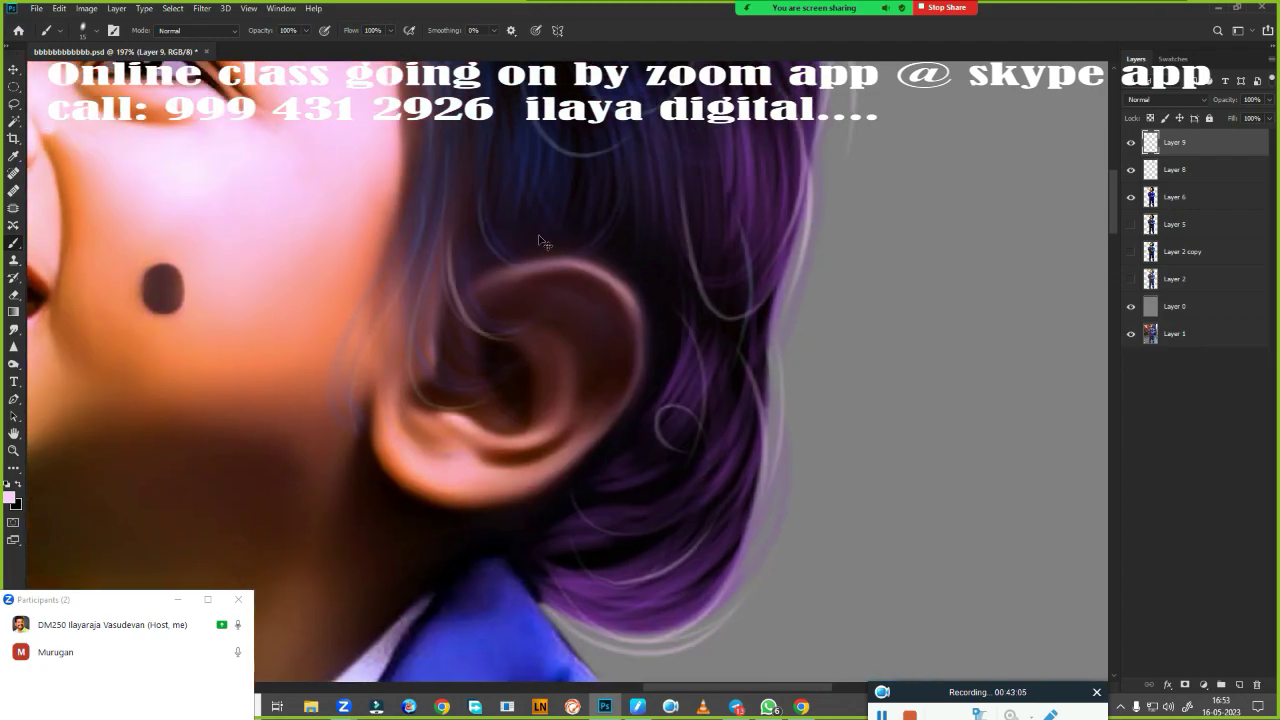
key(ctrl+0)
key(ctrl+plus)
key(ctrl+0)
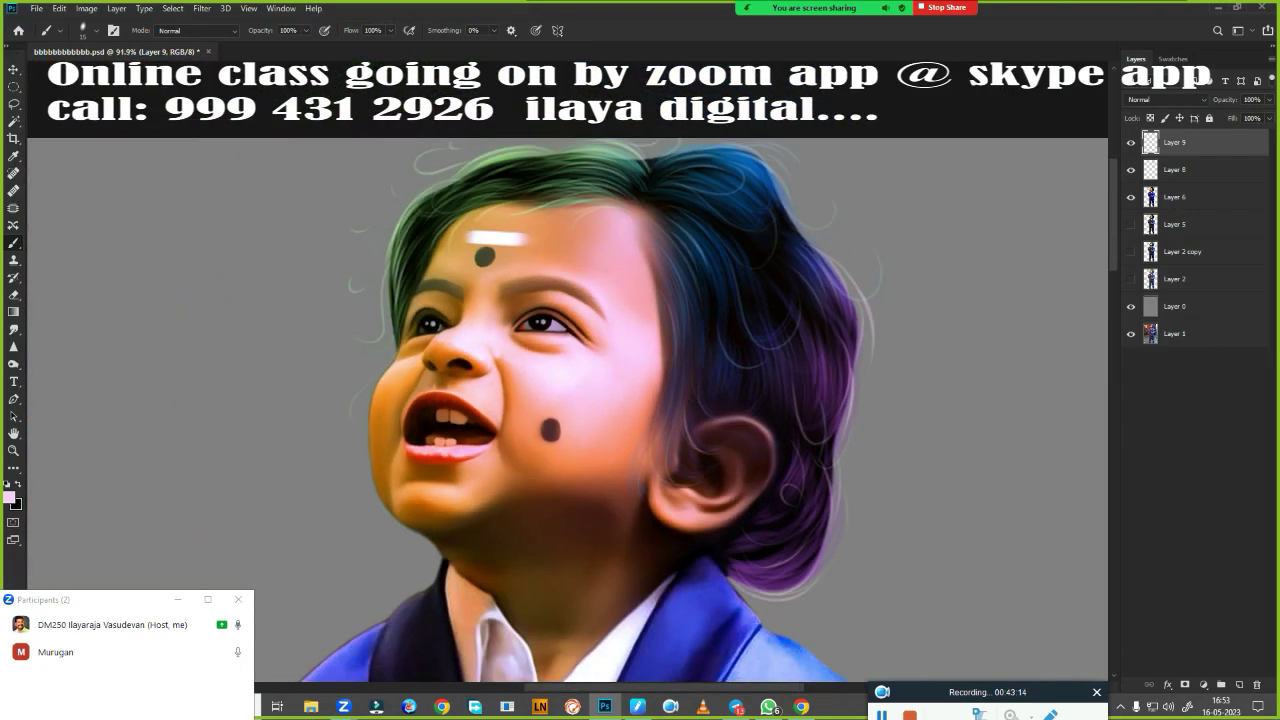
click(14, 497)
click(887, 347)
key(Return)
key(b)
scroll(567, 420, up, 2)
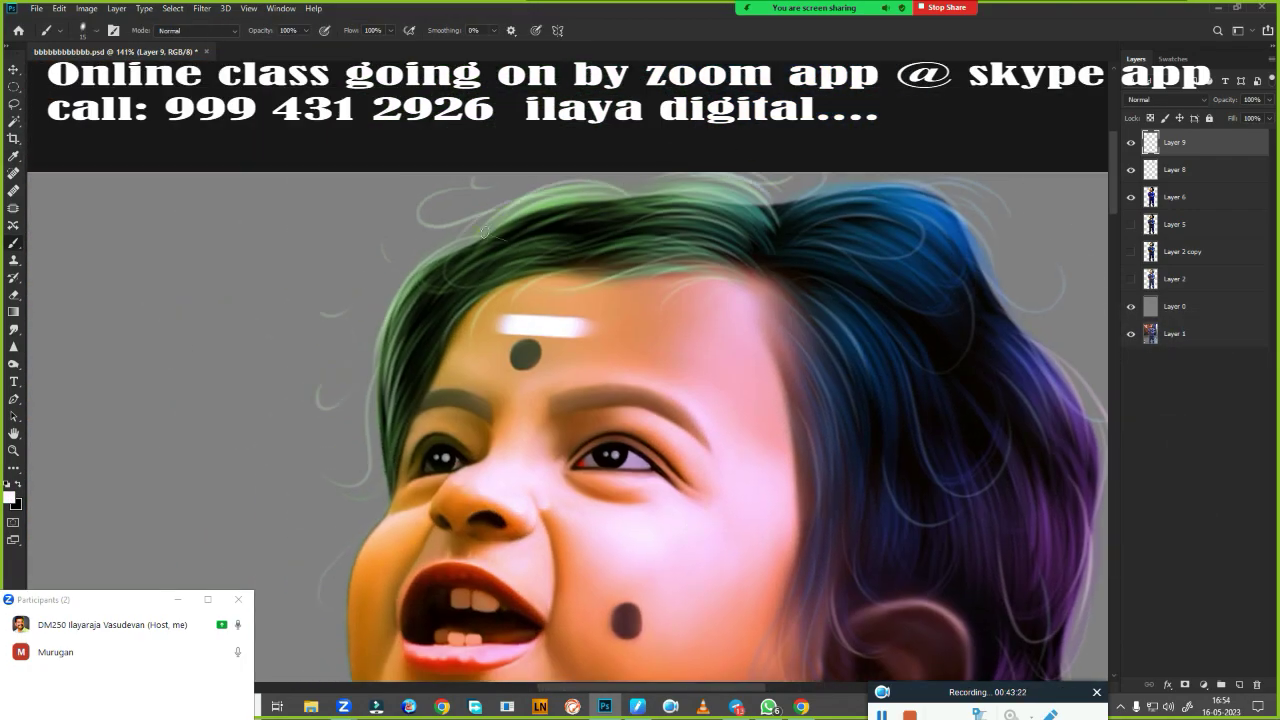
drag(971, 342, 799, 245)
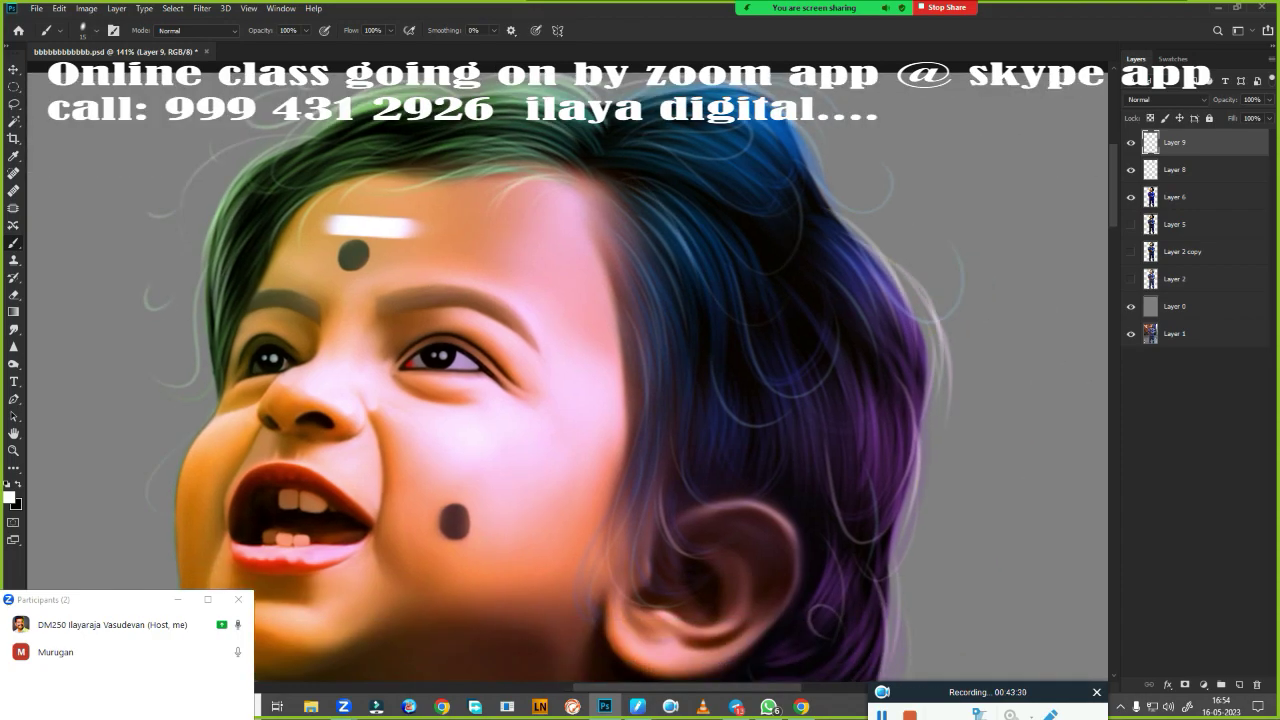
Paint a thin bright yellow strand into the blue hair, then add a new empty layer
click(9, 497)
click(1077, 491)
click(1060, 345)
click(1186, 340)
scroll(640, 400, up, 3)
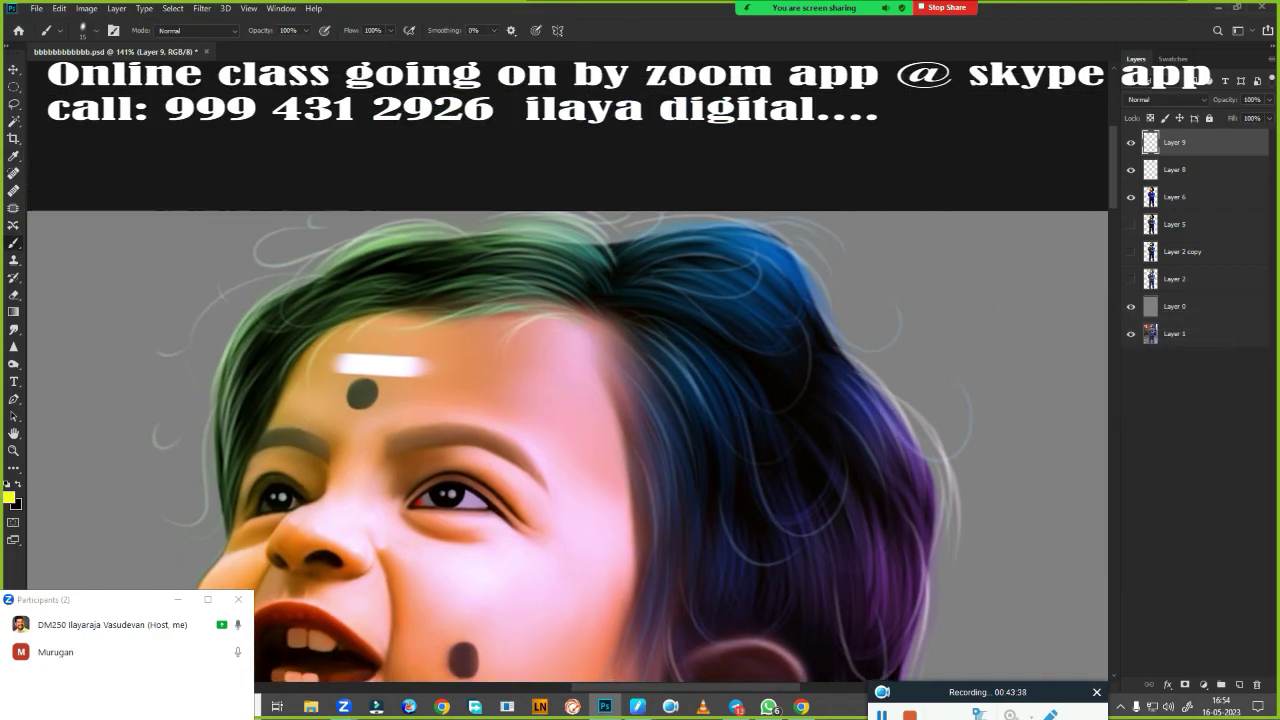
drag(834, 390, 740, 568)
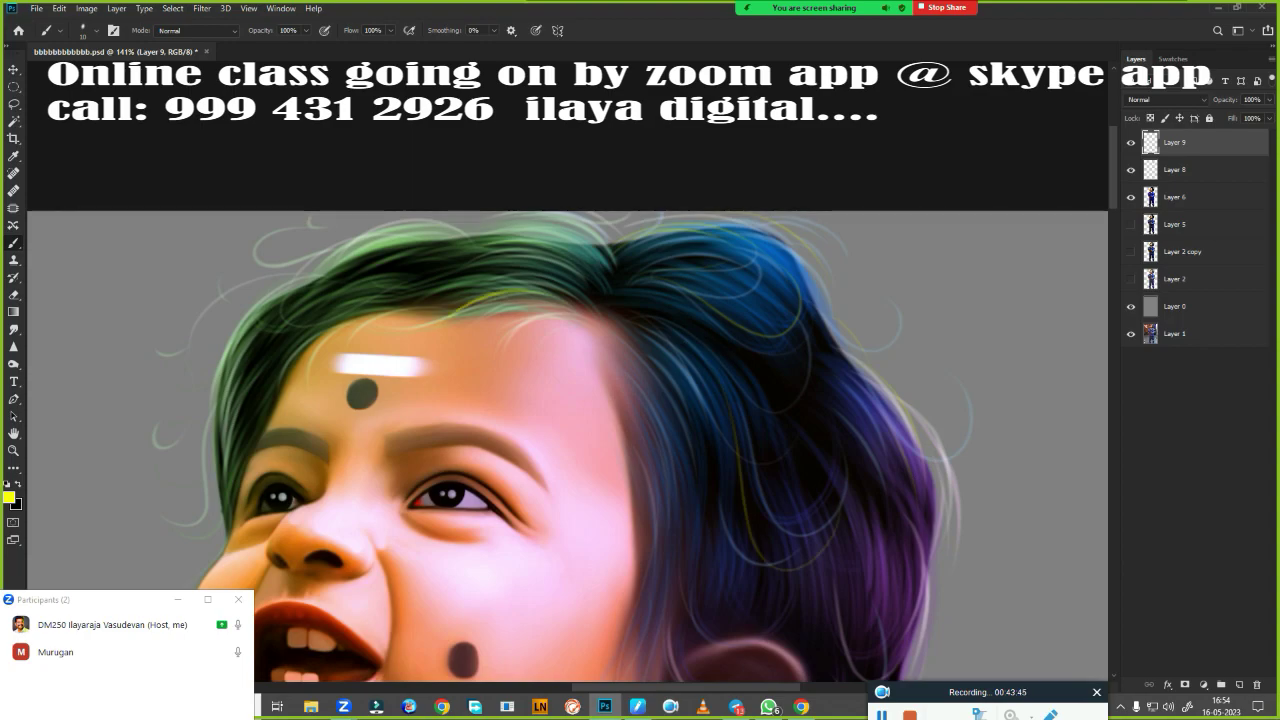
scroll(802, 401, down, 5)
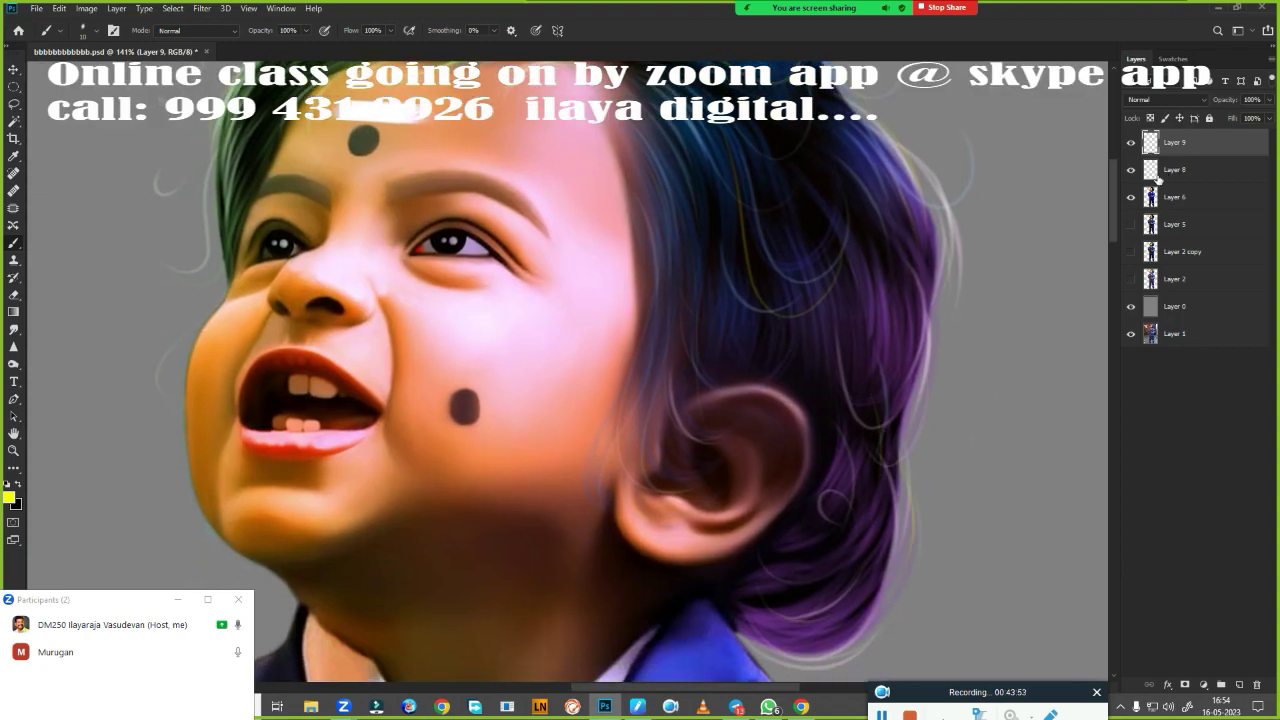
click(1185, 190)
On a new layer, paint dark hair wisps across the forehead below the hairline and beside the bindi
key(ctrl+shift+alt+n)
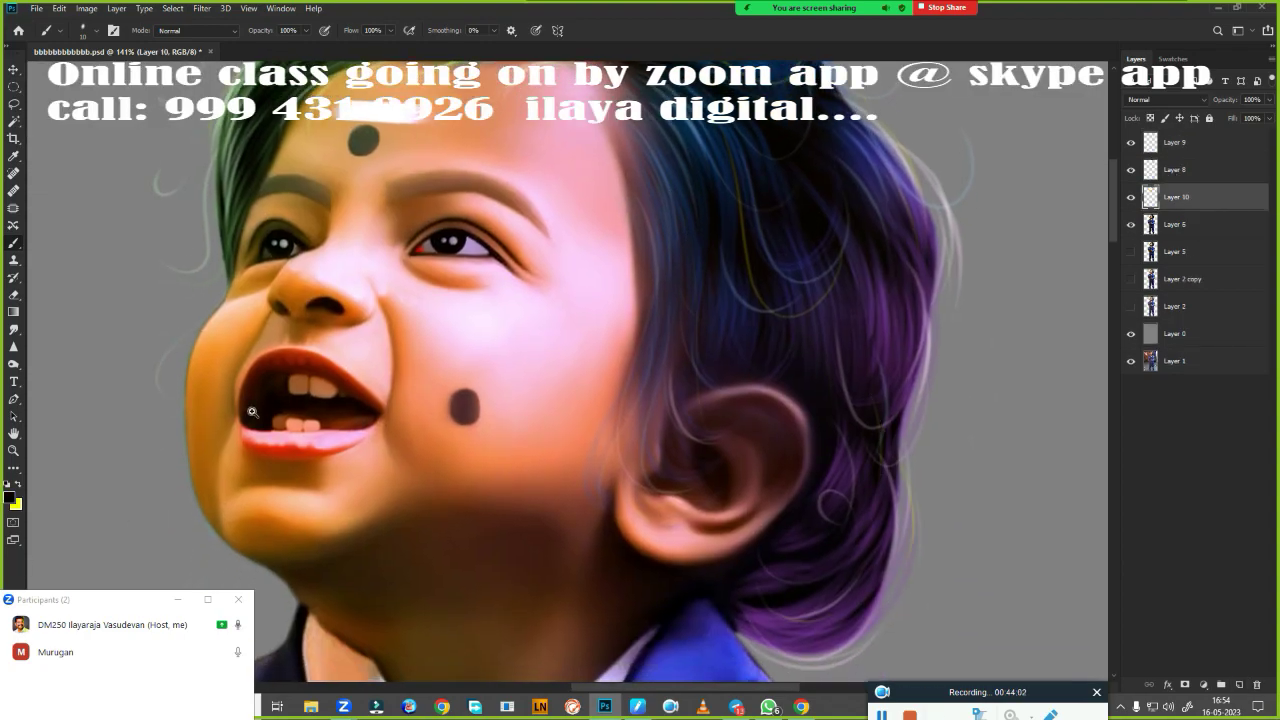
scroll(252, 411, up, 5)
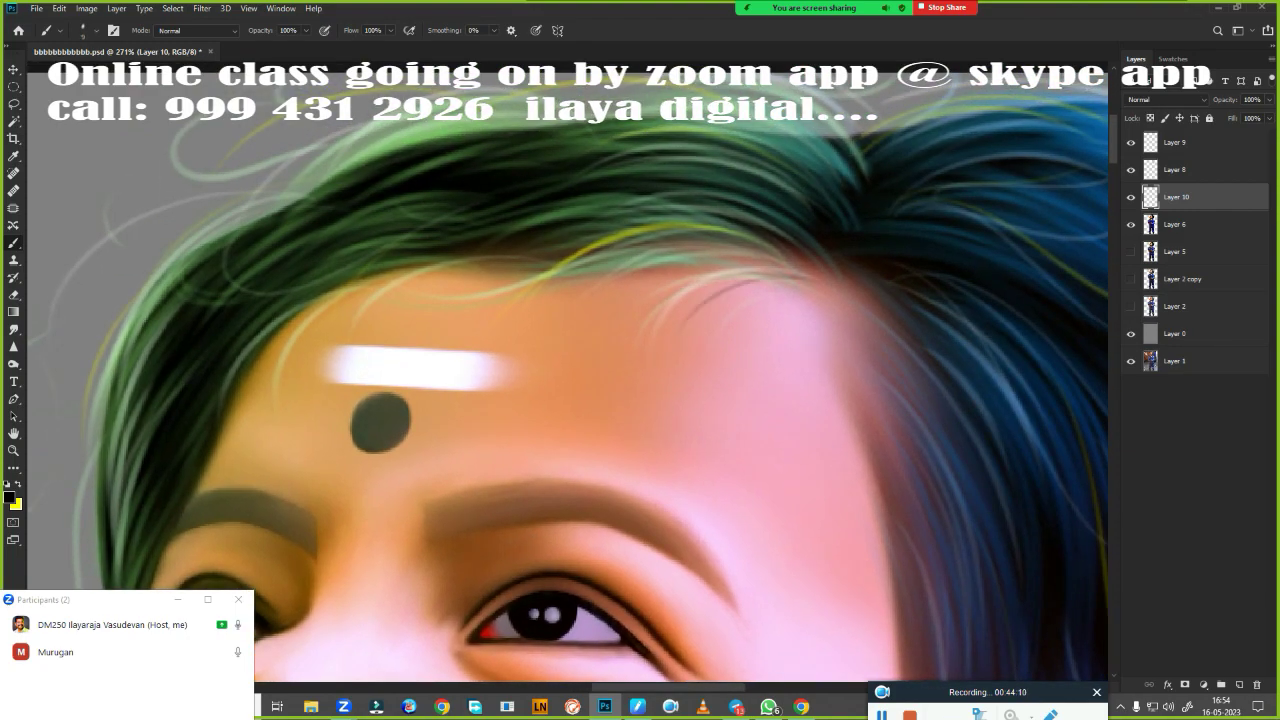
drag(640, 322, 794, 258)
drag(676, 342, 810, 286)
drag(386, 280, 544, 250)
drag(620, 322, 812, 256)
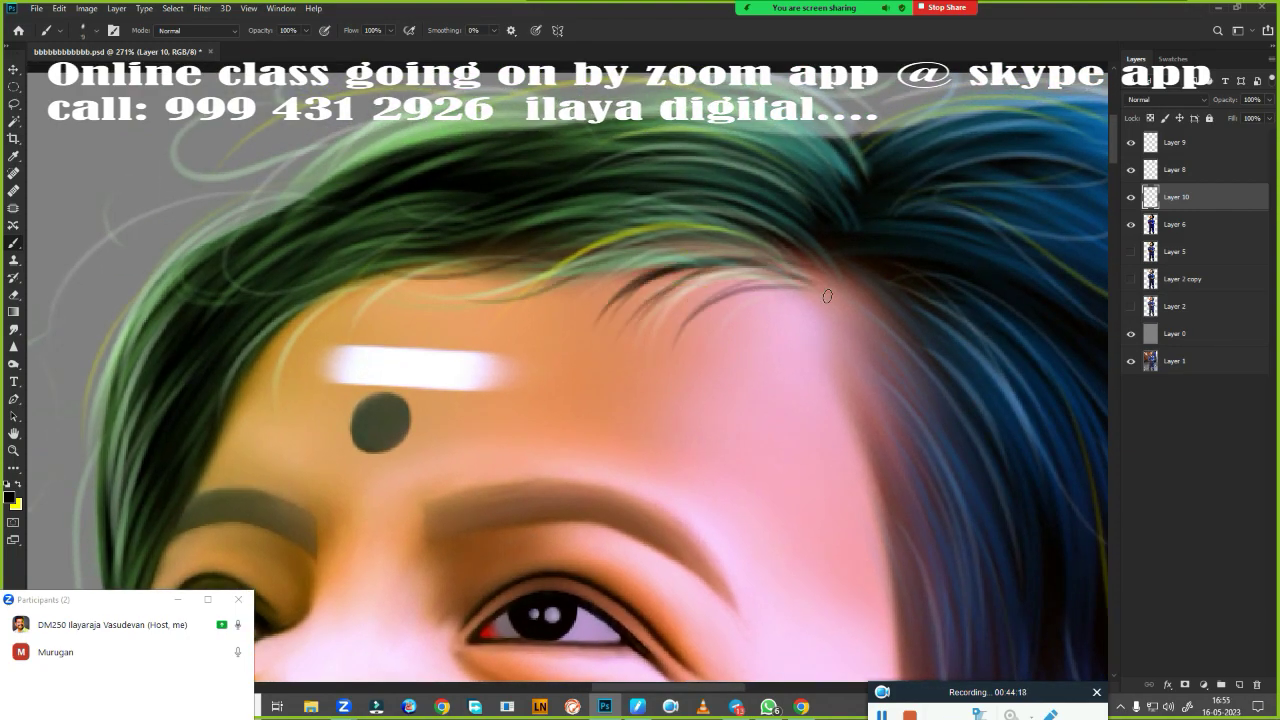
drag(400, 322, 600, 266)
drag(480, 280, 320, 212)
drag(637, 349, 837, 314)
drag(645, 258, 545, 392)
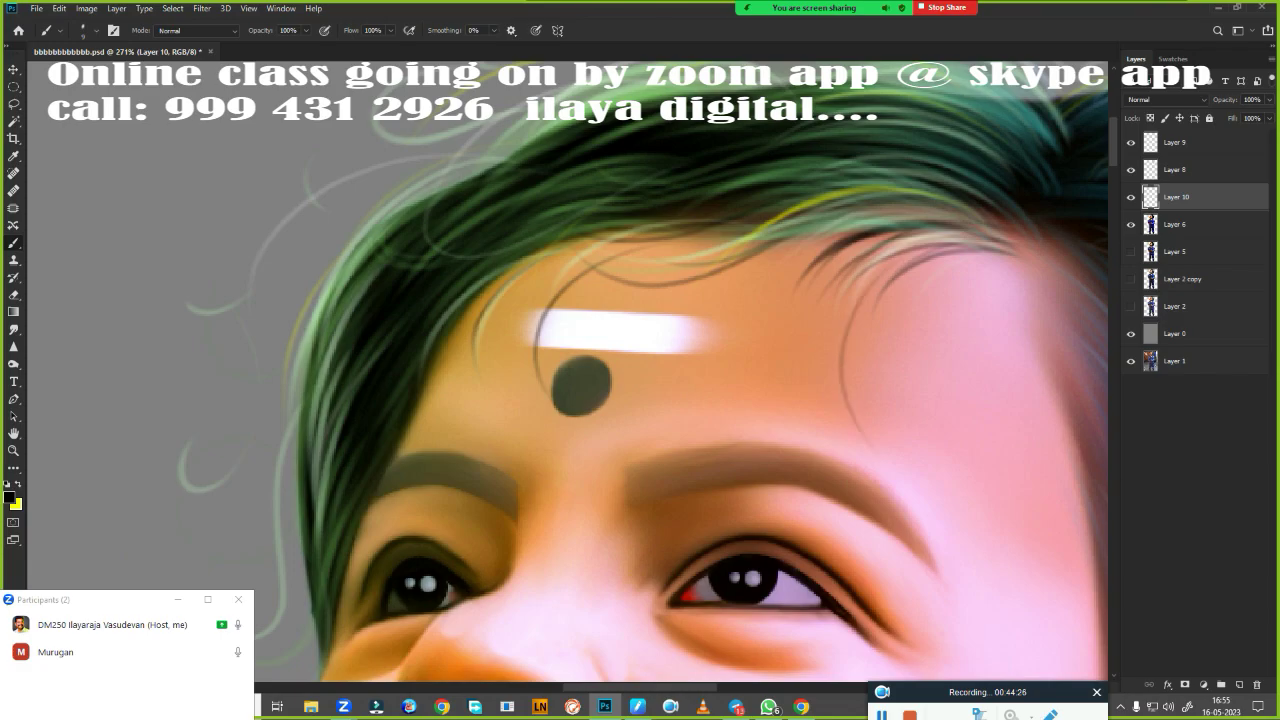
Review the forehead, eyes and mouth, zoom out to the whole figure, and switch to the Eraser
mouse_move(640, 380)
mouse_down()
mouse_move(531, 538)
mouse_move(826, 285)
mouse_up()
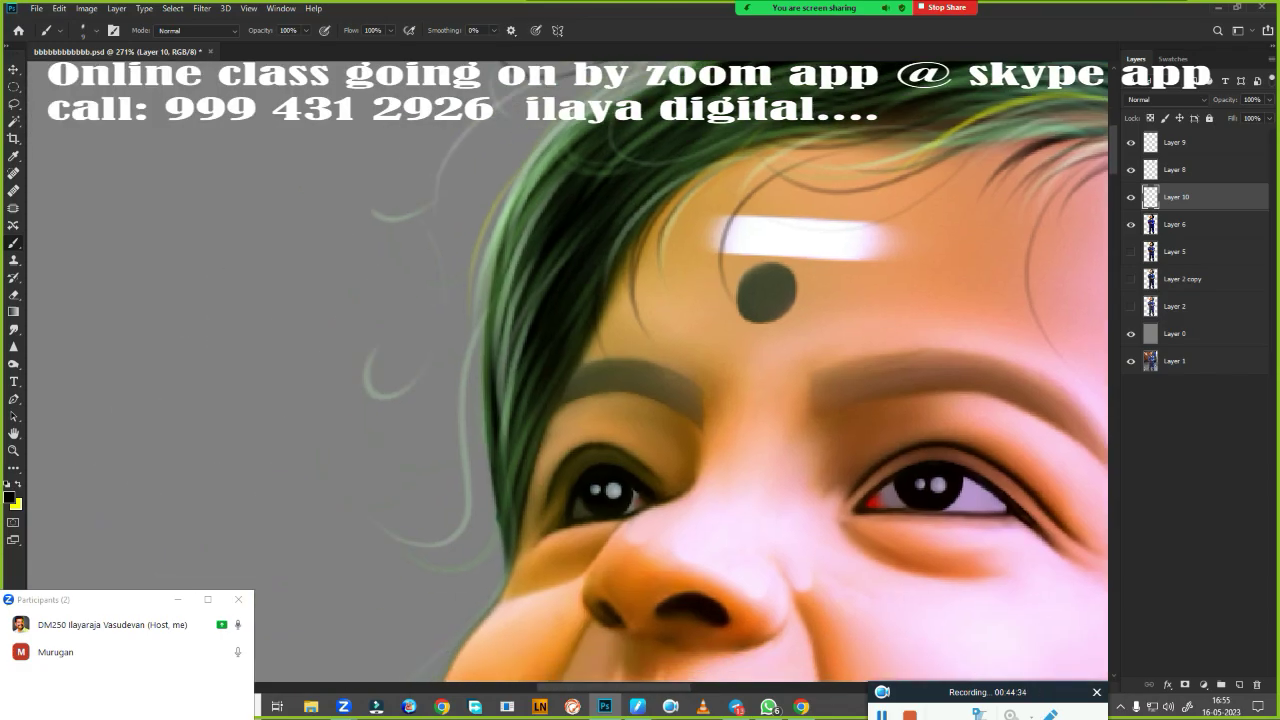
drag(500, 600, 520, 395)
drag(514, 704, 534, 544)
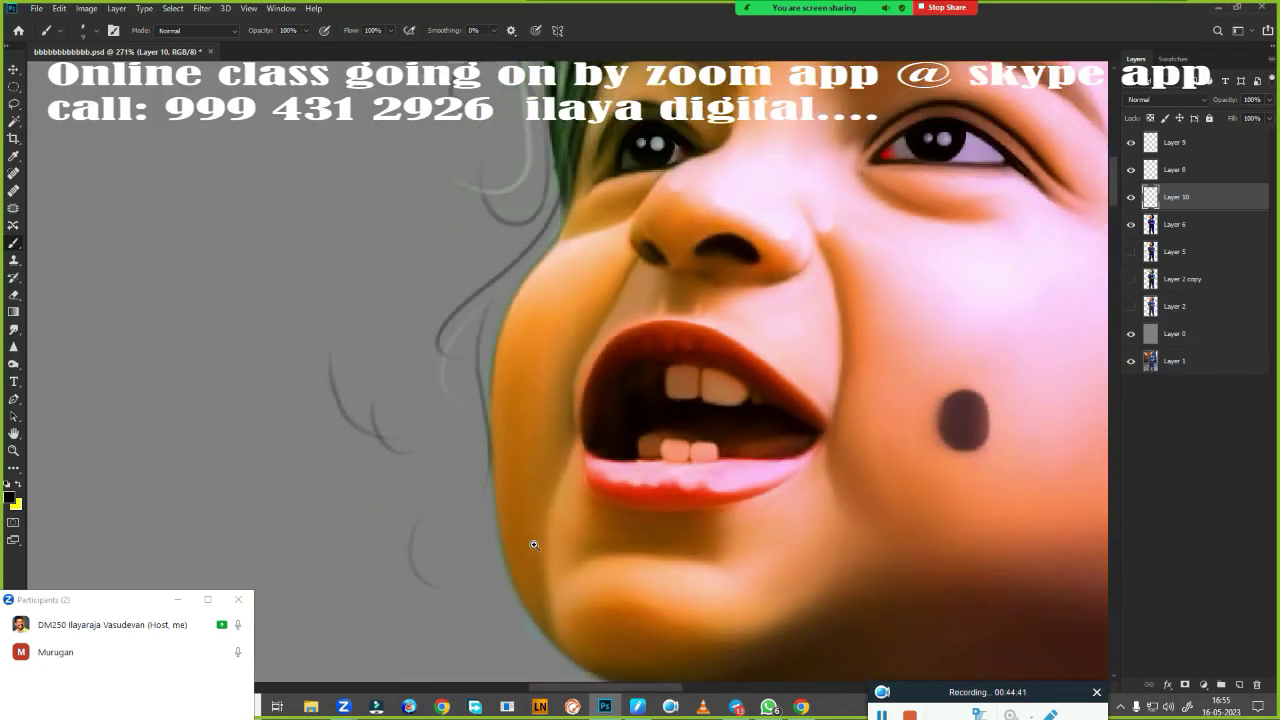
scroll(534, 544, down, 3)
drag(529, 620, 548, 214)
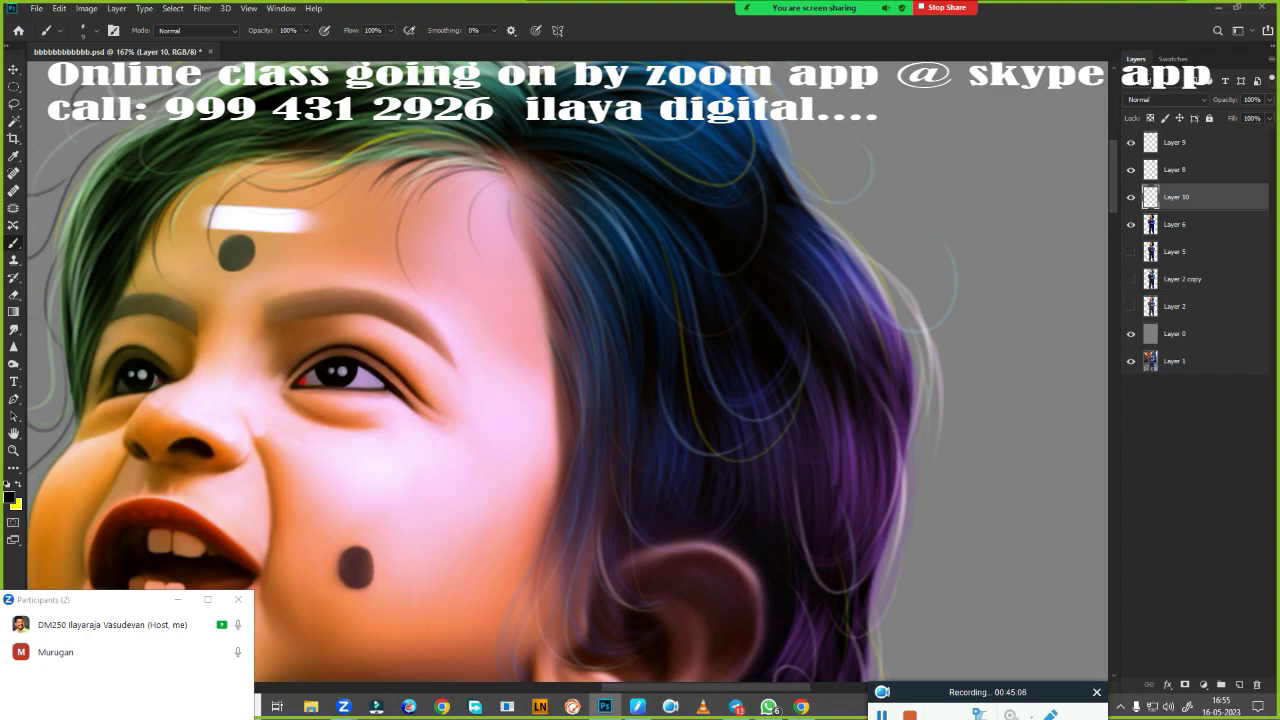
mouse_move(545, 619)
mouse_down()
mouse_move(539, 681)
mouse_move(511, 415)
mouse_move(583, 571)
mouse_move(625, 423)
mouse_move(656, 636)
mouse_move(631, 357)
mouse_up()
alt+scroll(848, 647, down, 5)
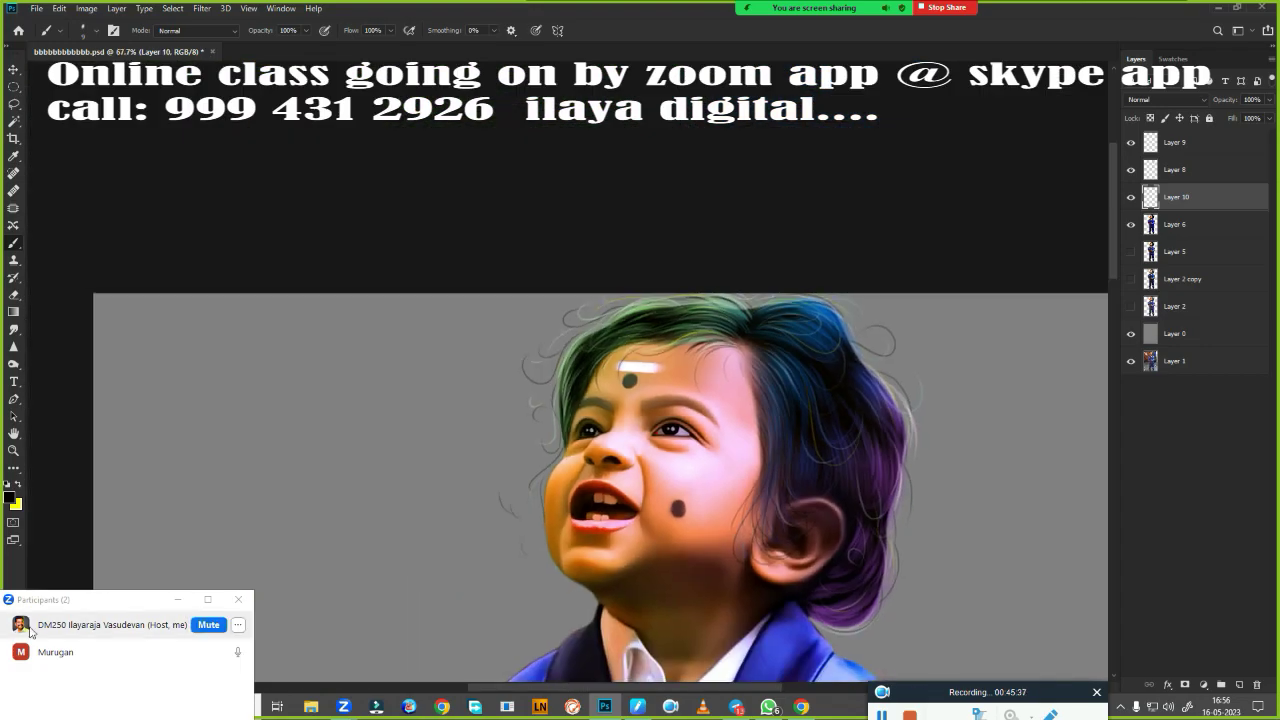
alt+scroll(600, 600, up, 3)
drag(600, 600, 620, 558)
key(e)
alt+scroll(748, 527, down, 3)
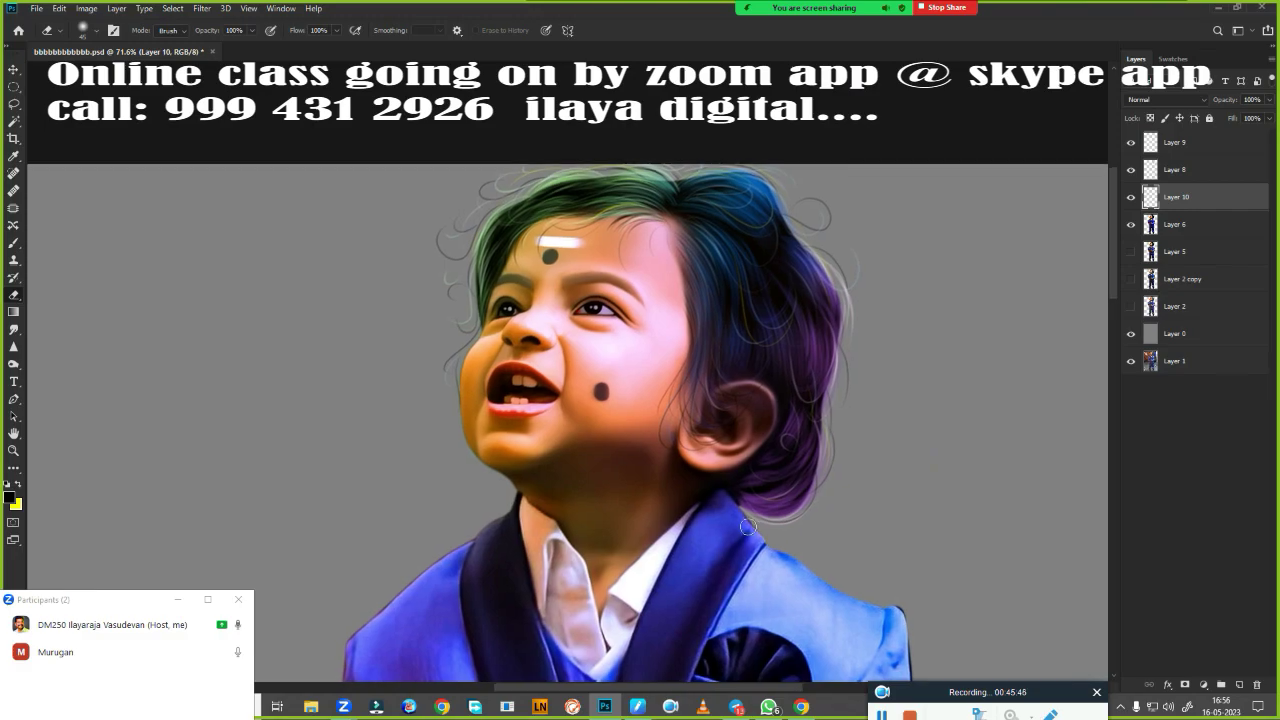
Add Layer 11, reset the canvas rotation, select the Brush, and set the background colour to cyan
ctrl+click(1239, 685)
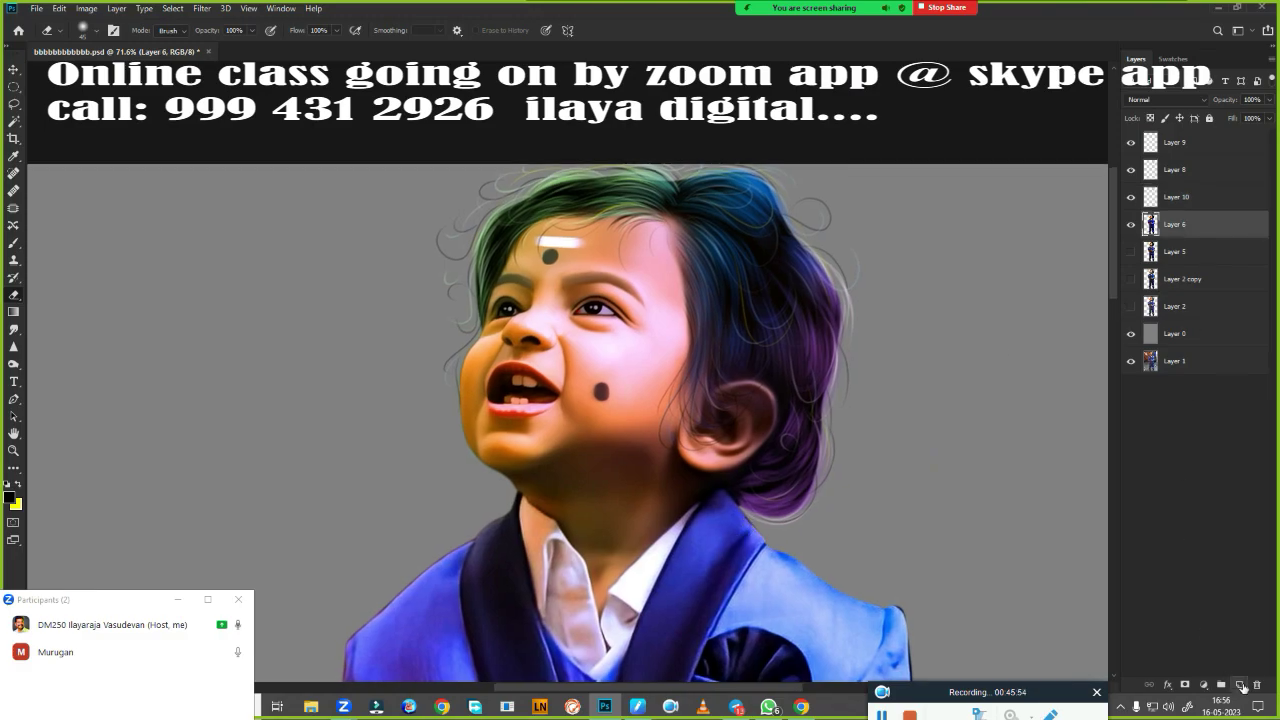
key(r)
alt+scroll(603, 415, up, 5)
key(Escape)
key(b)
scroll(603, 415, up, 2)
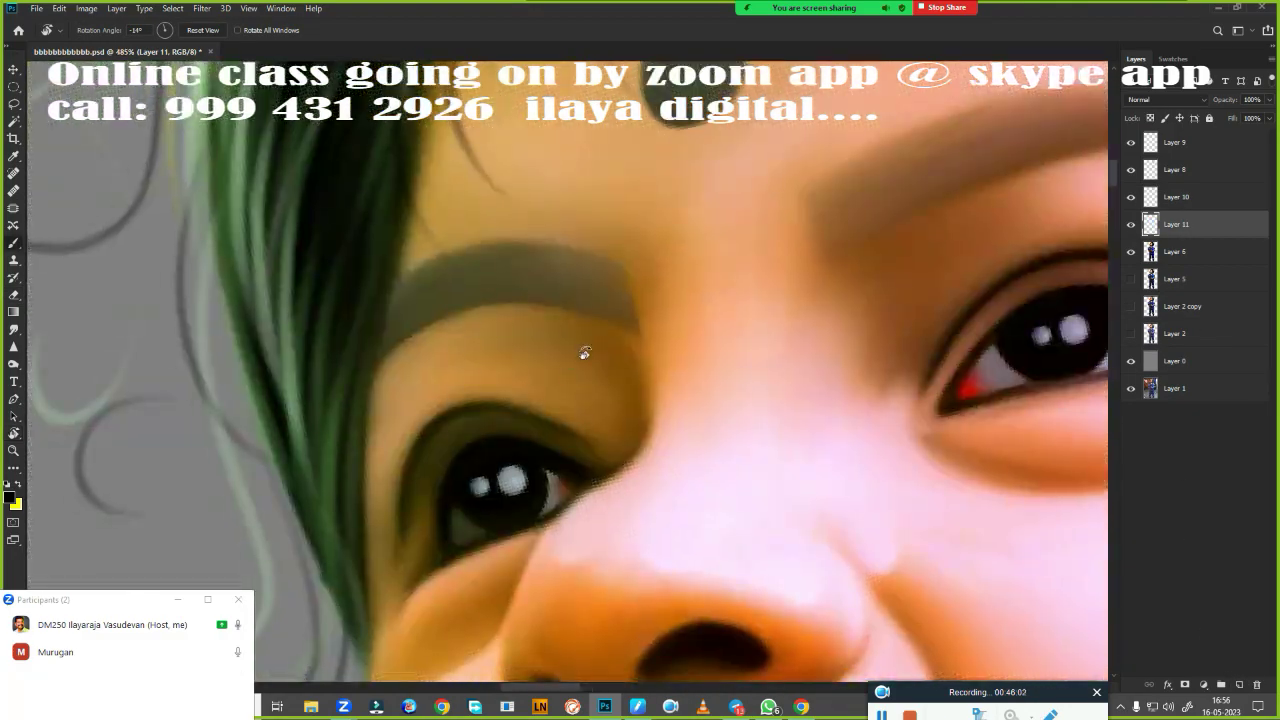
right_click(586, 351)
key(Escape)
click(16, 505)
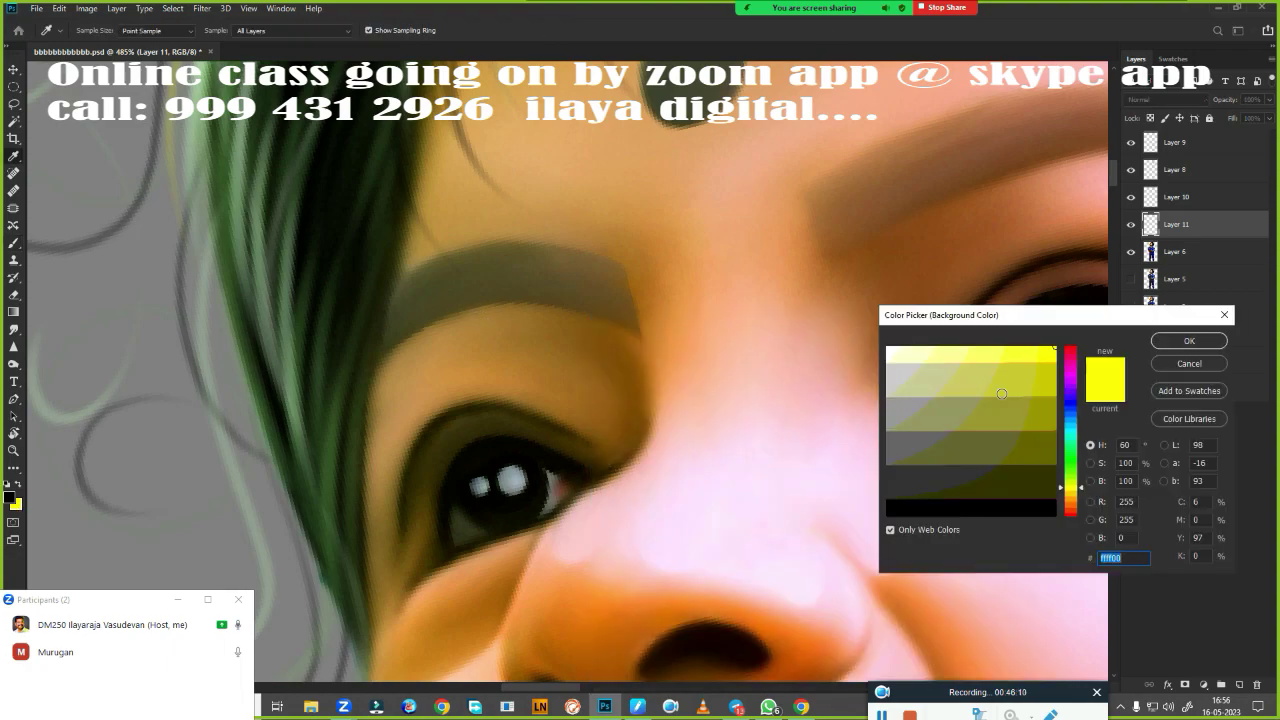
click(1072, 432)
click(1187, 331)
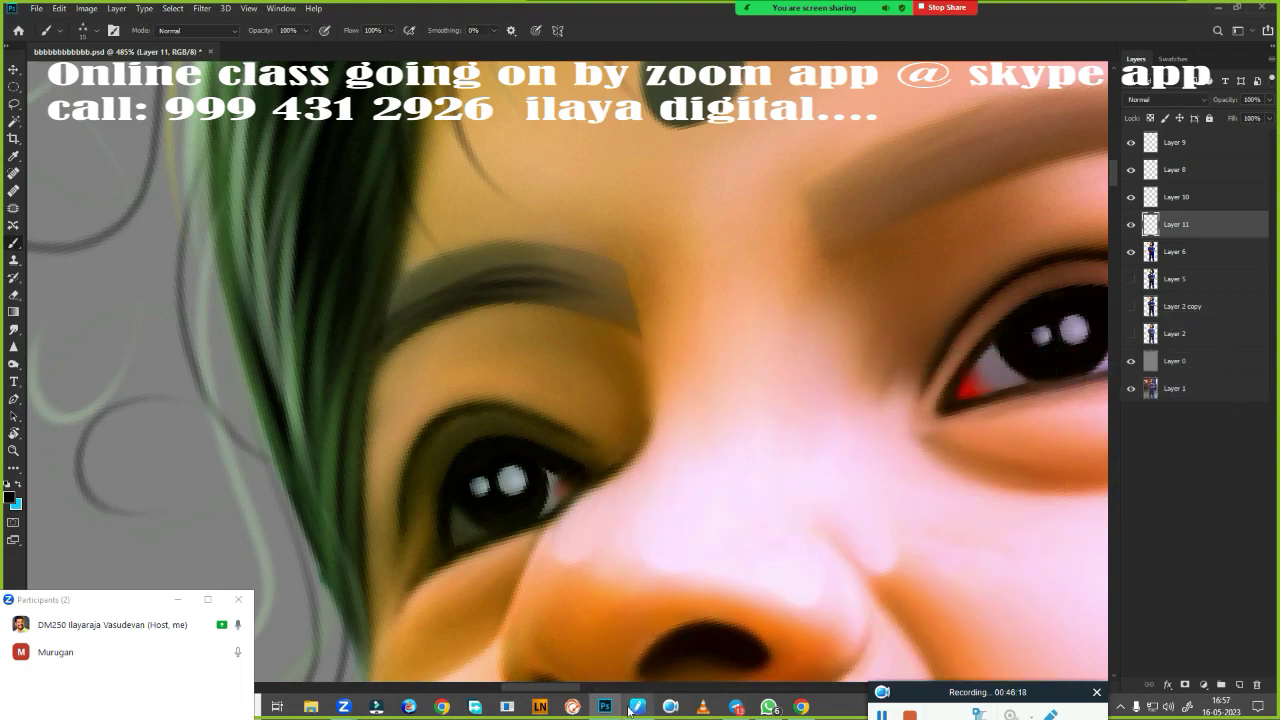
Darken and thicken the left-hand eyebrow with dark strokes
mouse_move(427, 270)
mouse_down()
mouse_move(628, 300)
mouse_move(620, 265)
mouse_up()
mouse_move(477, 289)
mouse_down()
mouse_move(630, 284)
mouse_move(670, 232)
mouse_up()
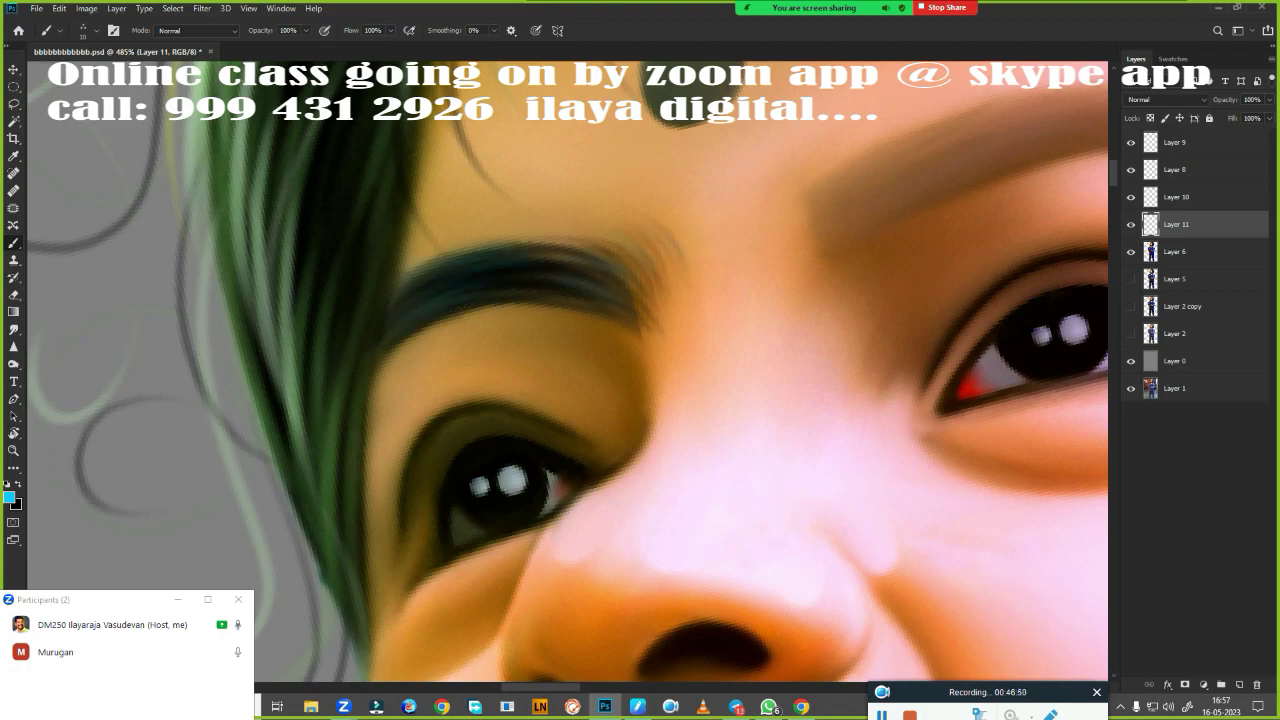
drag(900, 350, 510, 440)
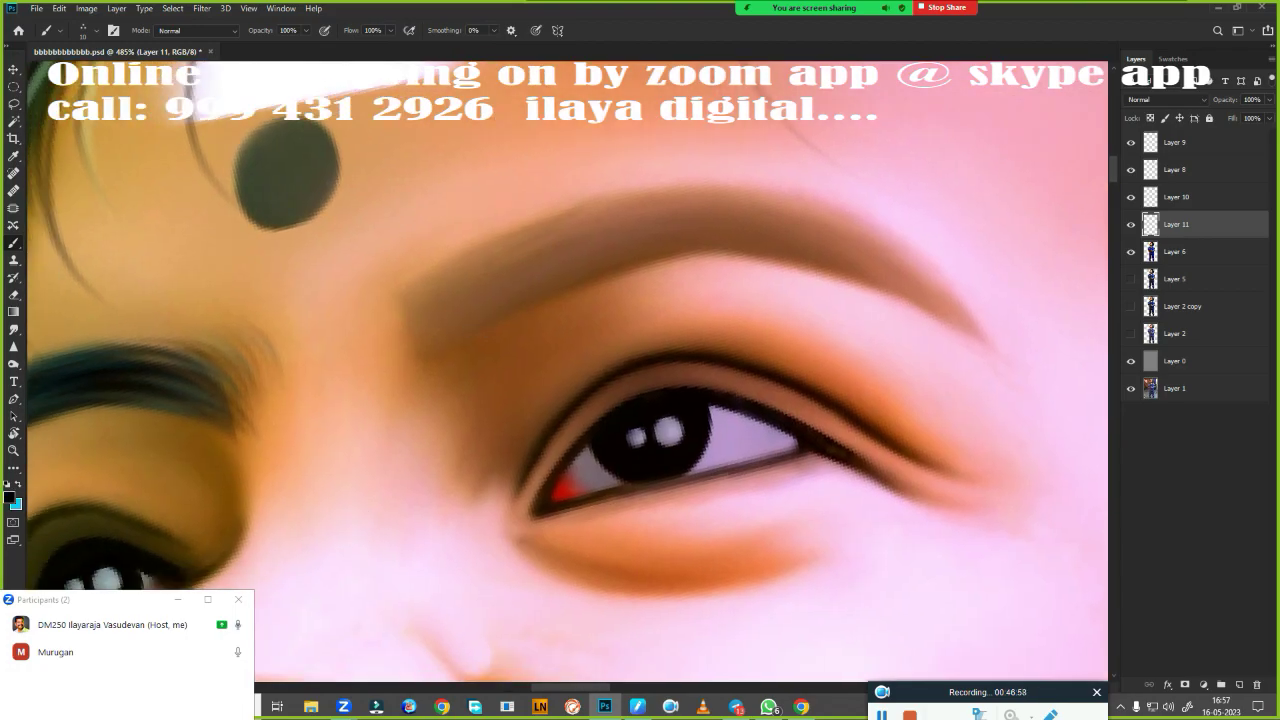
Darken and thicken the right-hand eyebrow along its length, from inner tail to outer end
mouse_move(490, 305)
mouse_down()
mouse_move(590, 265)
mouse_move(850, 240)
mouse_move(950, 245)
mouse_up()
drag(555, 300, 990, 330)
drag(610, 230, 880, 235)
drag(420, 310, 700, 200)
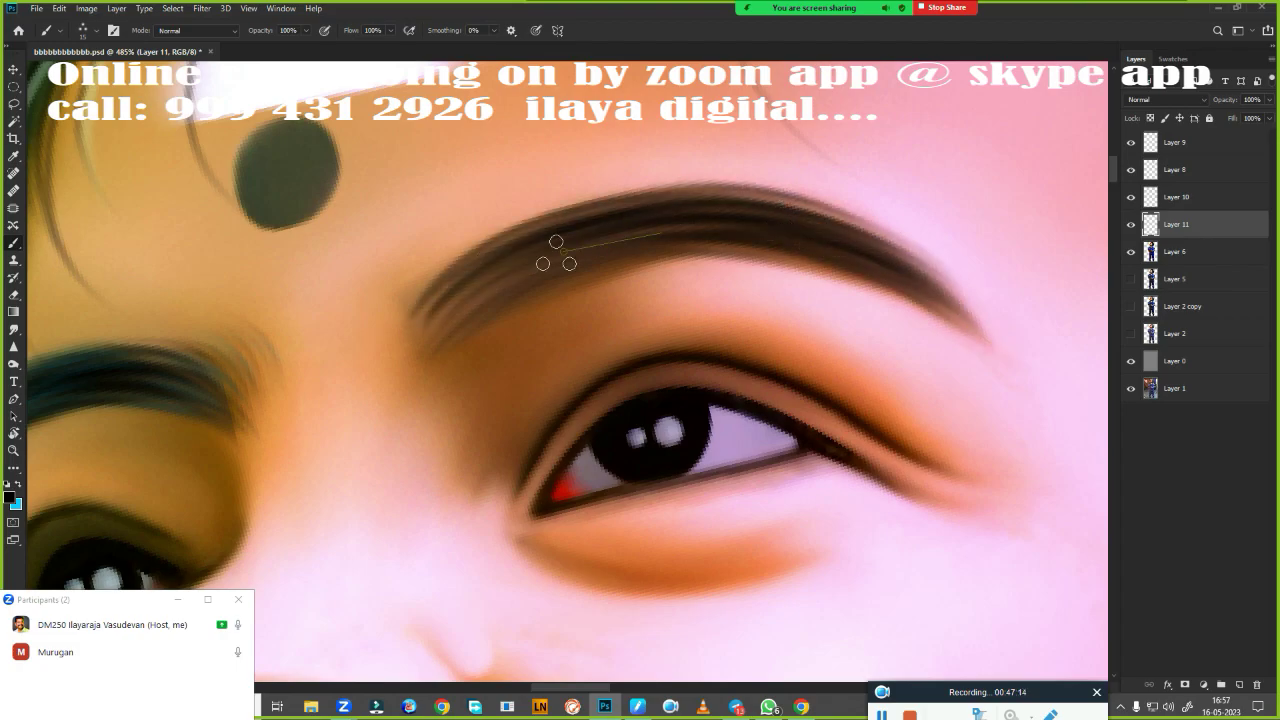
mouse_move(450, 325)
mouse_down()
mouse_move(750, 240)
mouse_move(440, 318)
mouse_up()
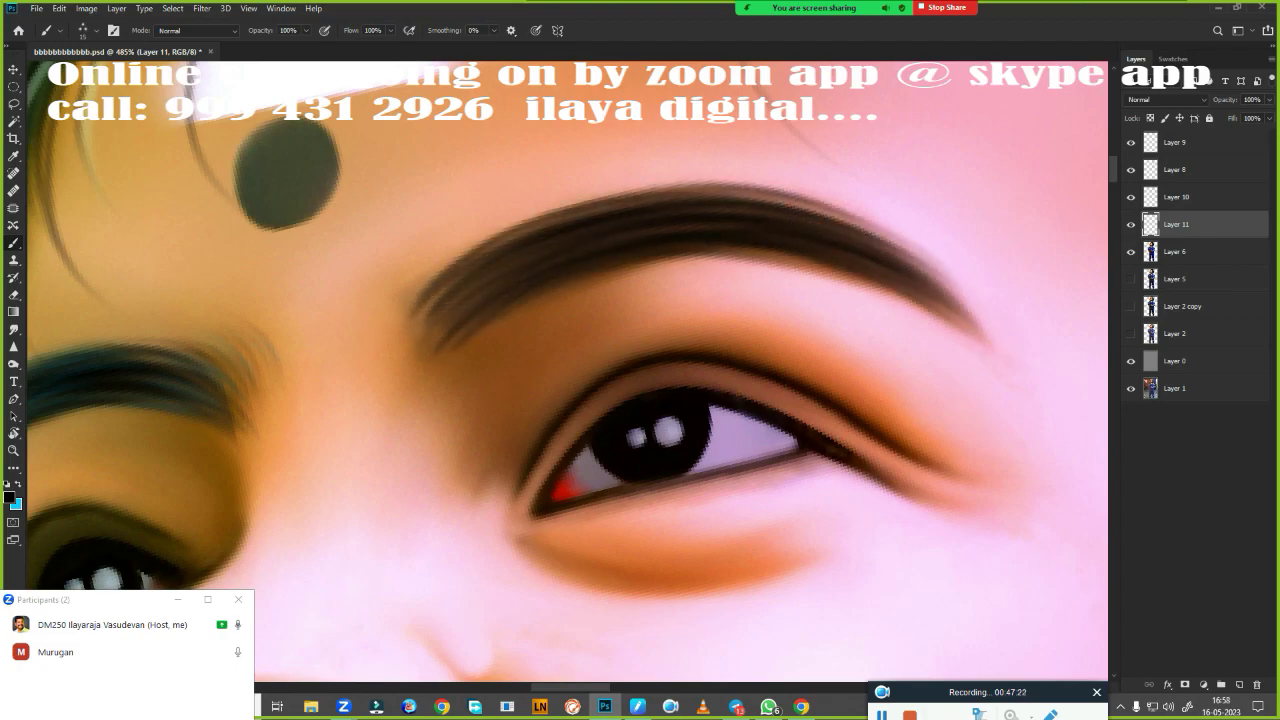
drag(790, 215, 955, 300)
drag(380, 330, 441, 305)
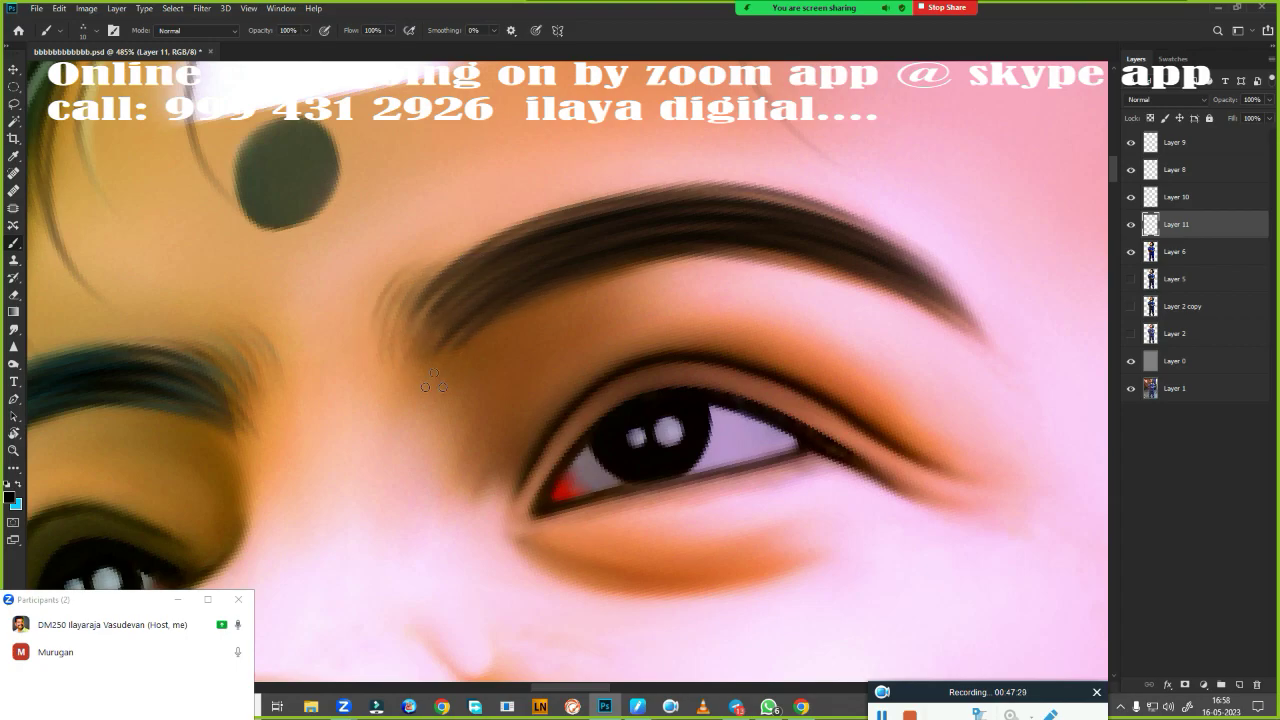
drag(570, 282, 720, 234)
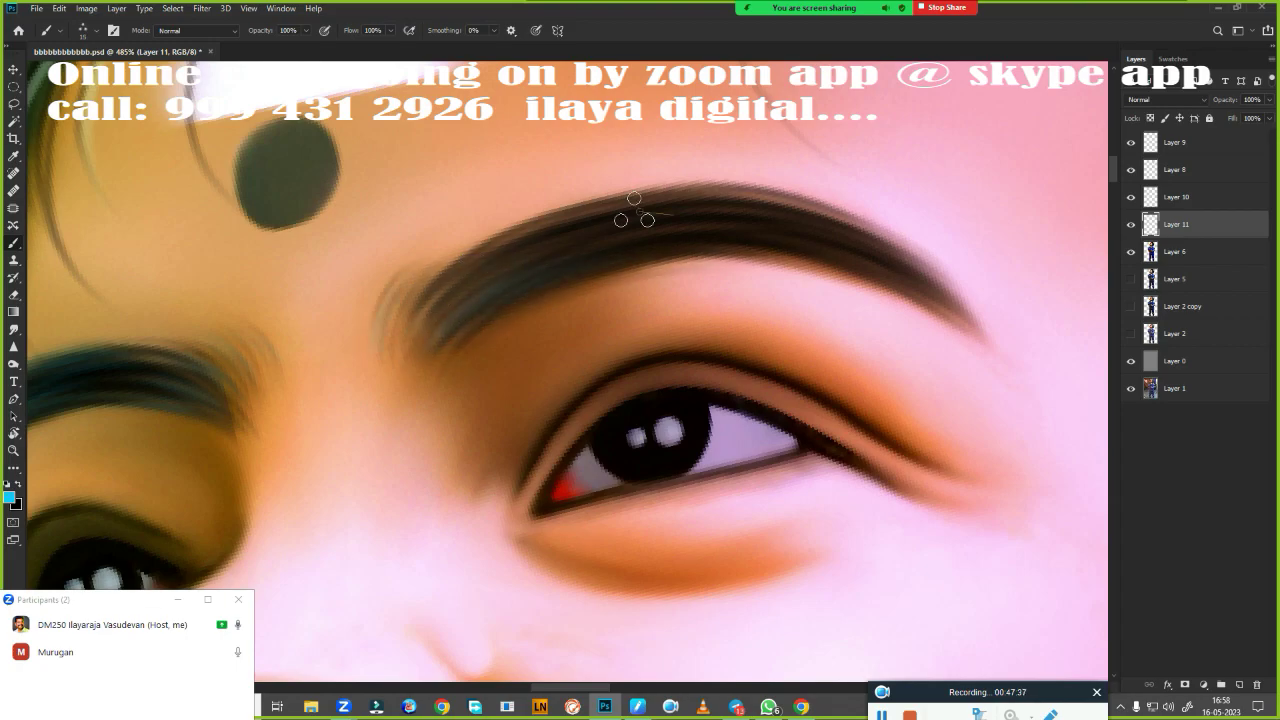
drag(634, 212, 650, 183)
scroll(826, 277, down, 3)
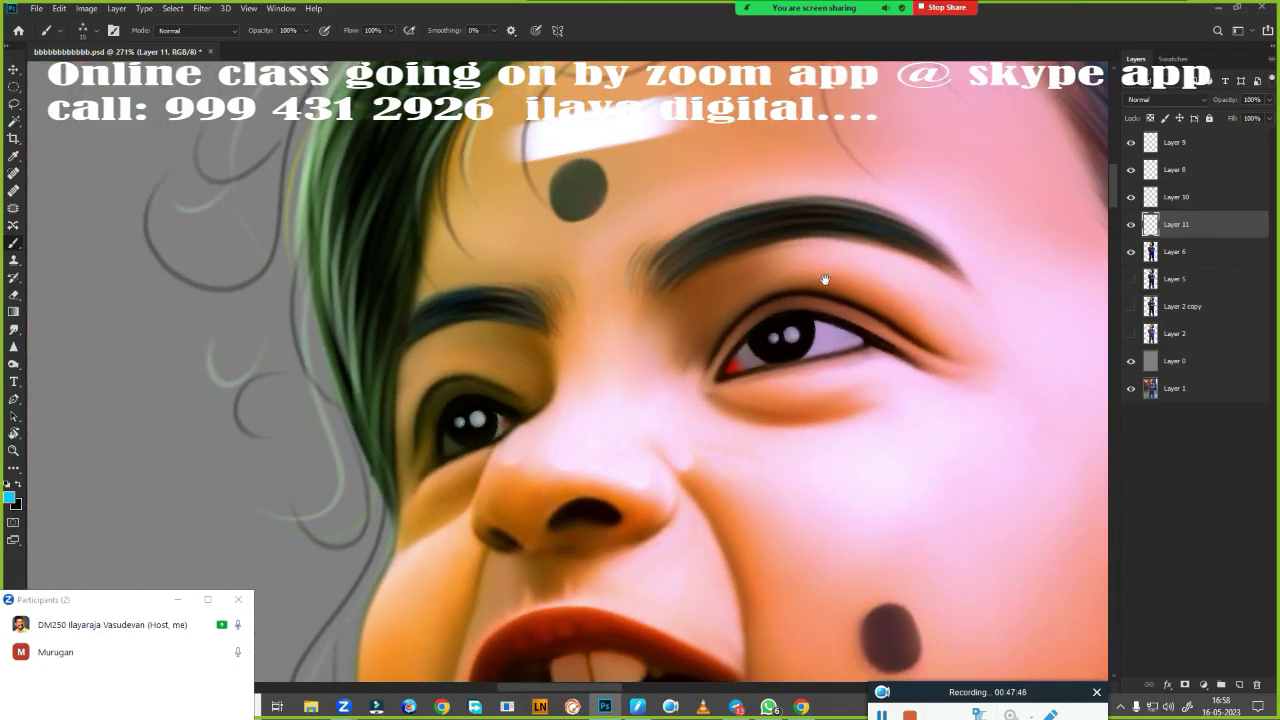
scroll(831, 417, up, 2)
scroll(600, 397, up, 1)
Try yellow-green and magenta, then settle on cyan as the brush painting colour
click(1071, 487)
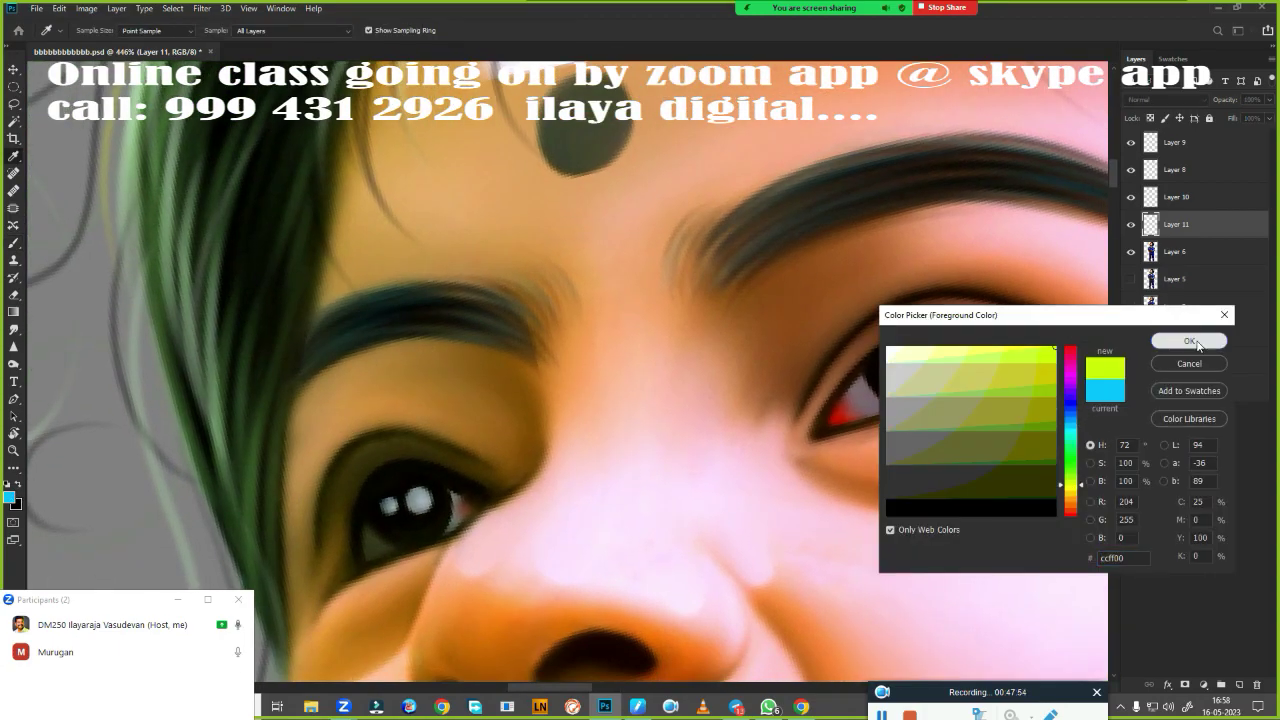
click(1189, 340)
key(b)
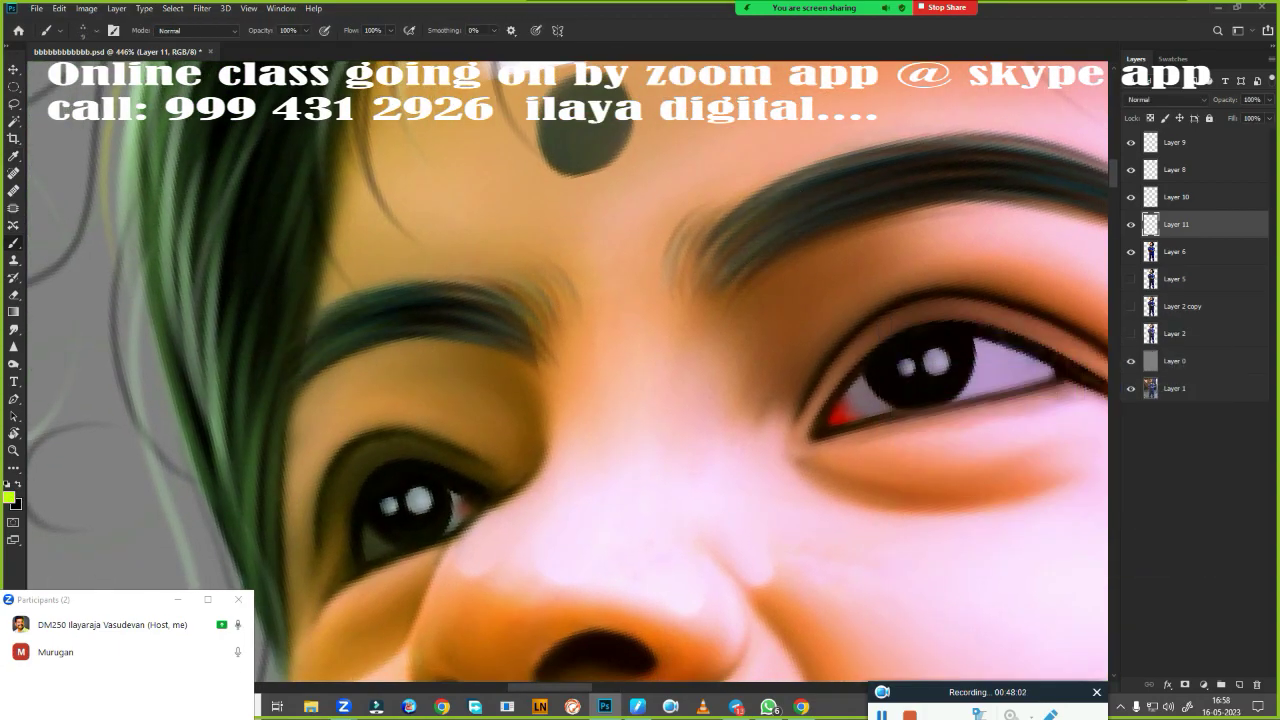
click(9, 497)
click(1071, 366)
click(1100, 348)
scroll(700, 440, down, 2)
scroll(700, 440, down, 2)
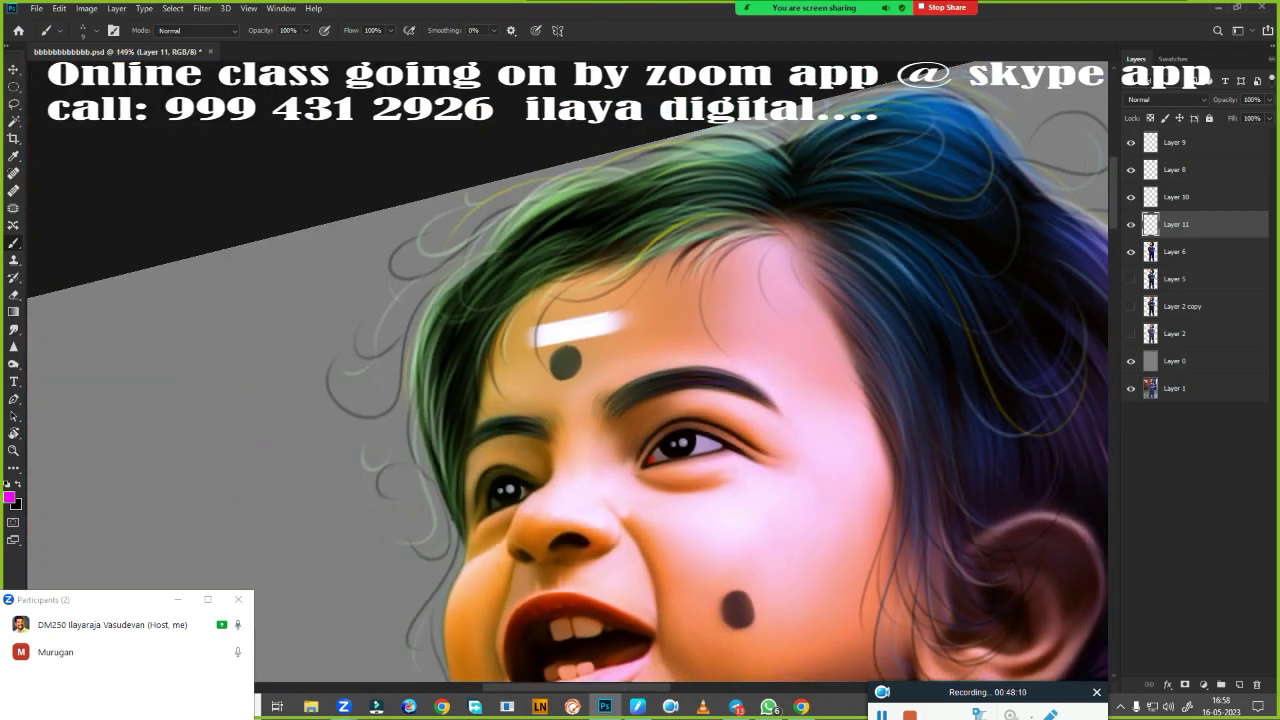
scroll(697, 567, up, 2)
scroll(642, 425, up, 2)
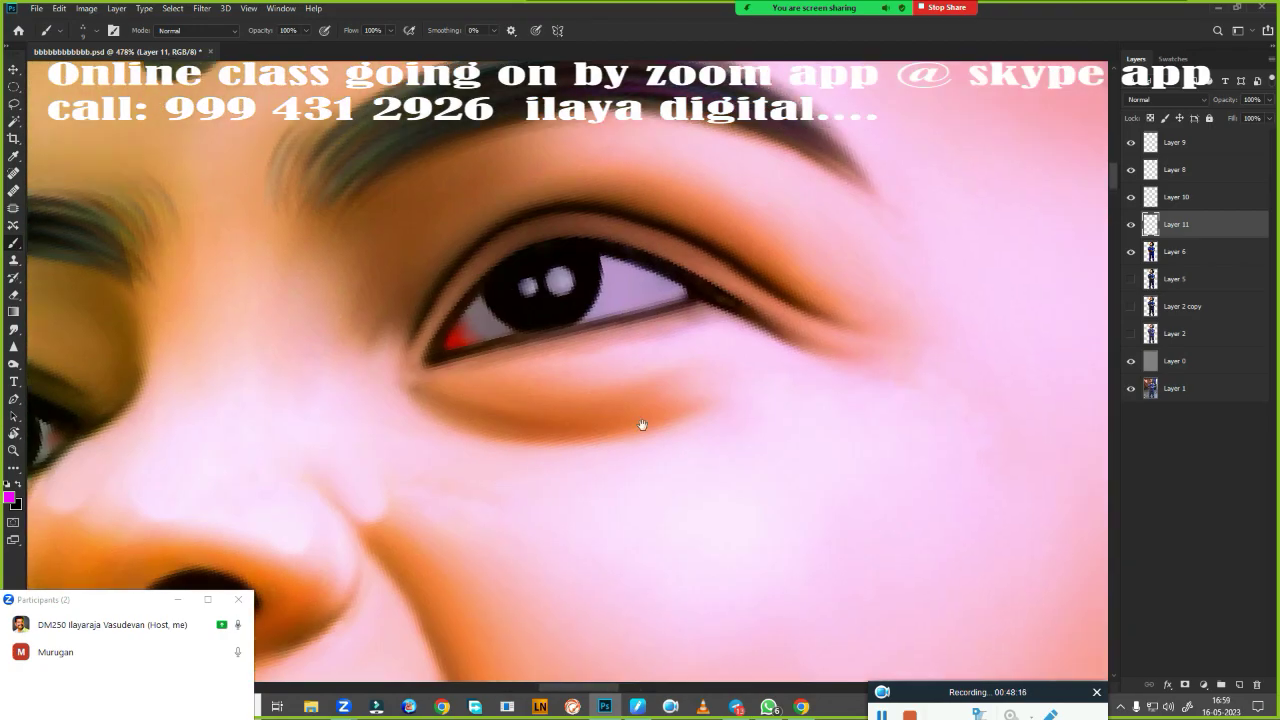
click(9, 497)
click(1075, 384)
click(1189, 338)
scroll(646, 434, down, 2)
scroll(648, 312, up, 2)
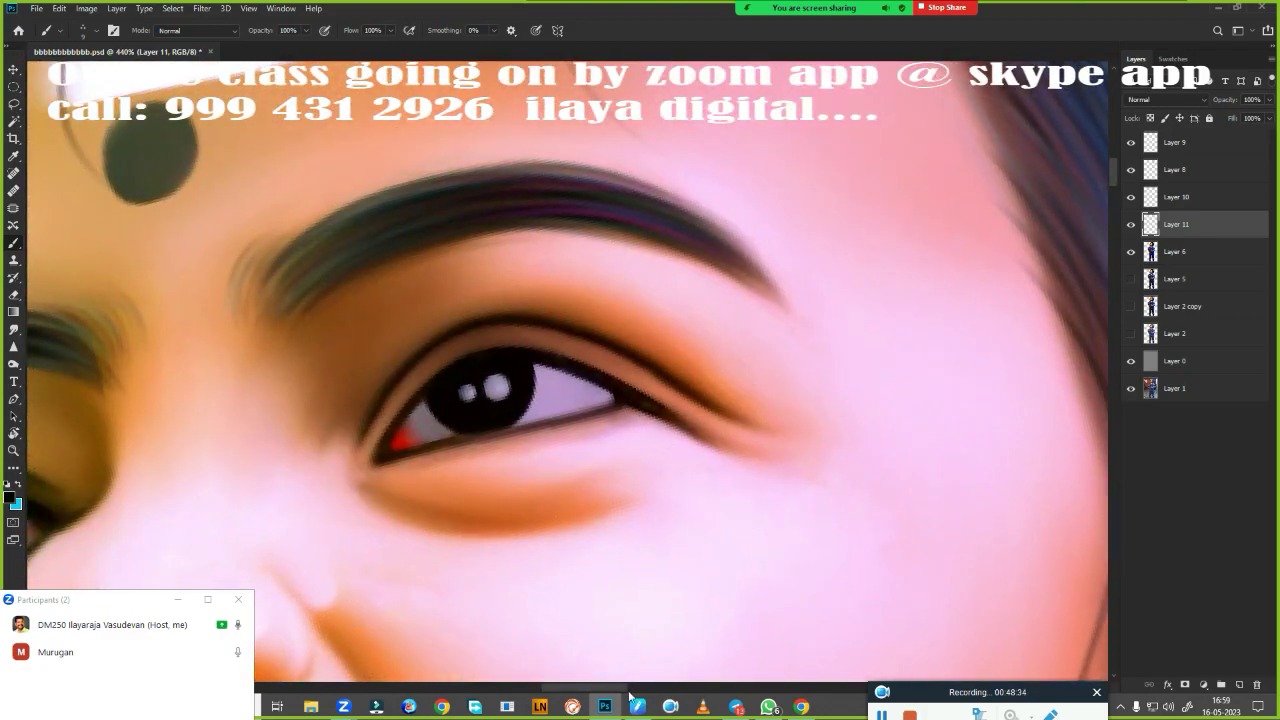
Paint eyelash strokes from the first eye's outer corner along its upper lid
mouse_move(690, 425)
mouse_down()
mouse_move(758, 400)
mouse_move(742, 388)
mouse_up()
mouse_move(682, 372)
mouse_down()
mouse_move(696, 322)
mouse_move(640, 298)
mouse_up()
drag(595, 330, 588, 288)
drag(540, 338, 535, 290)
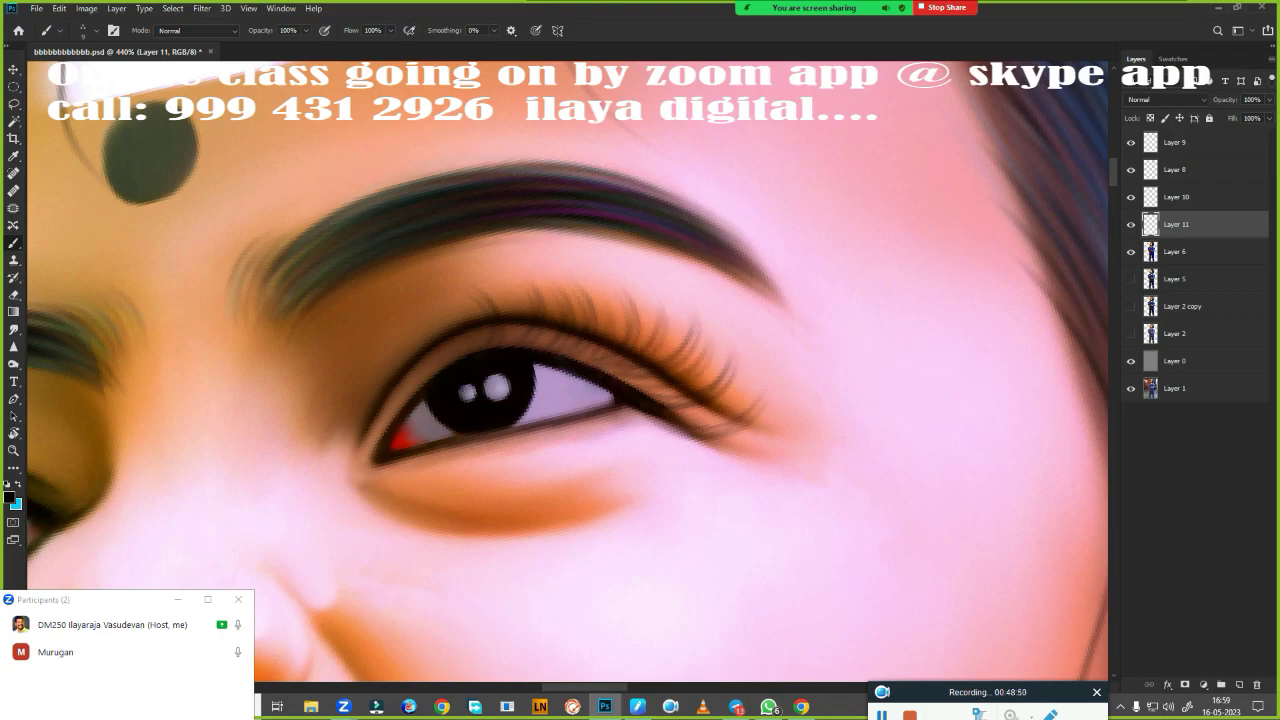
key(ctrl+0)
scroll(610, 470, up, 3)
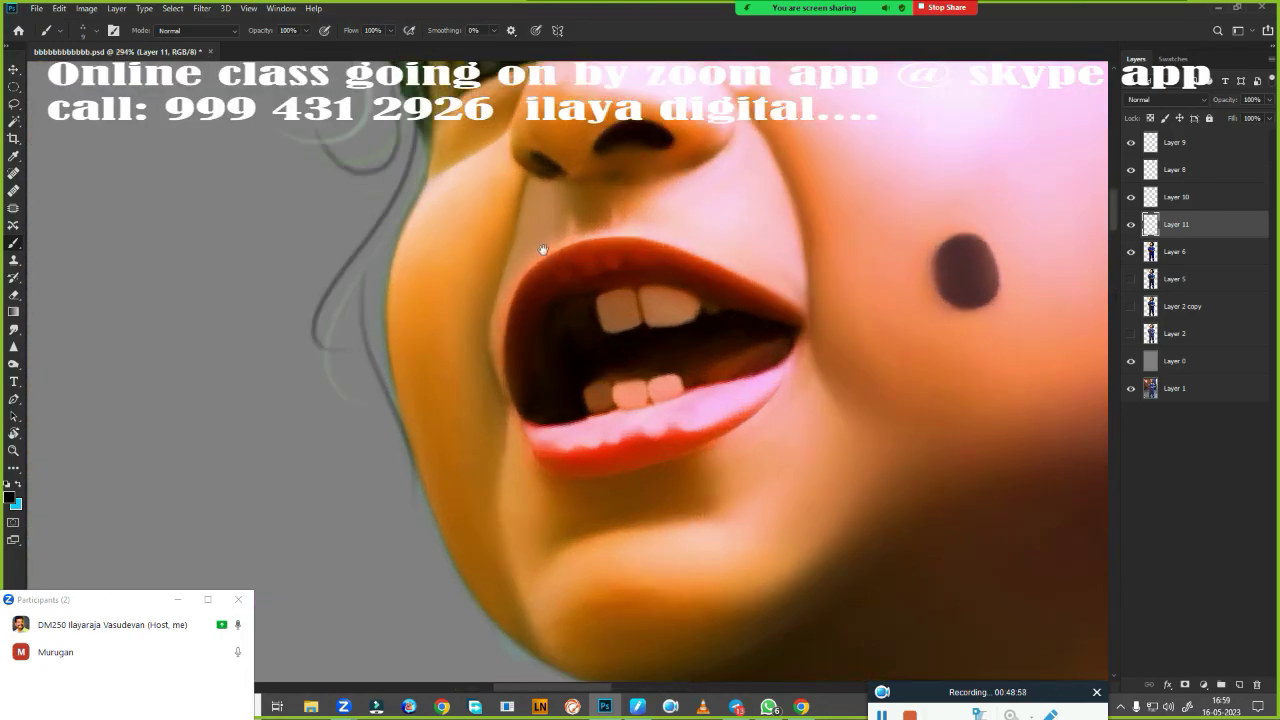
scroll(575, 300, up, 3)
Add eyelash strokes along the other eye's upper lid
drag(548, 338, 514, 344)
mouse_move(556, 300)
mouse_down()
mouse_move(516, 276)
mouse_move(540, 238)
mouse_up()
drag(590, 240, 572, 200)
drag(640, 232, 620, 194)
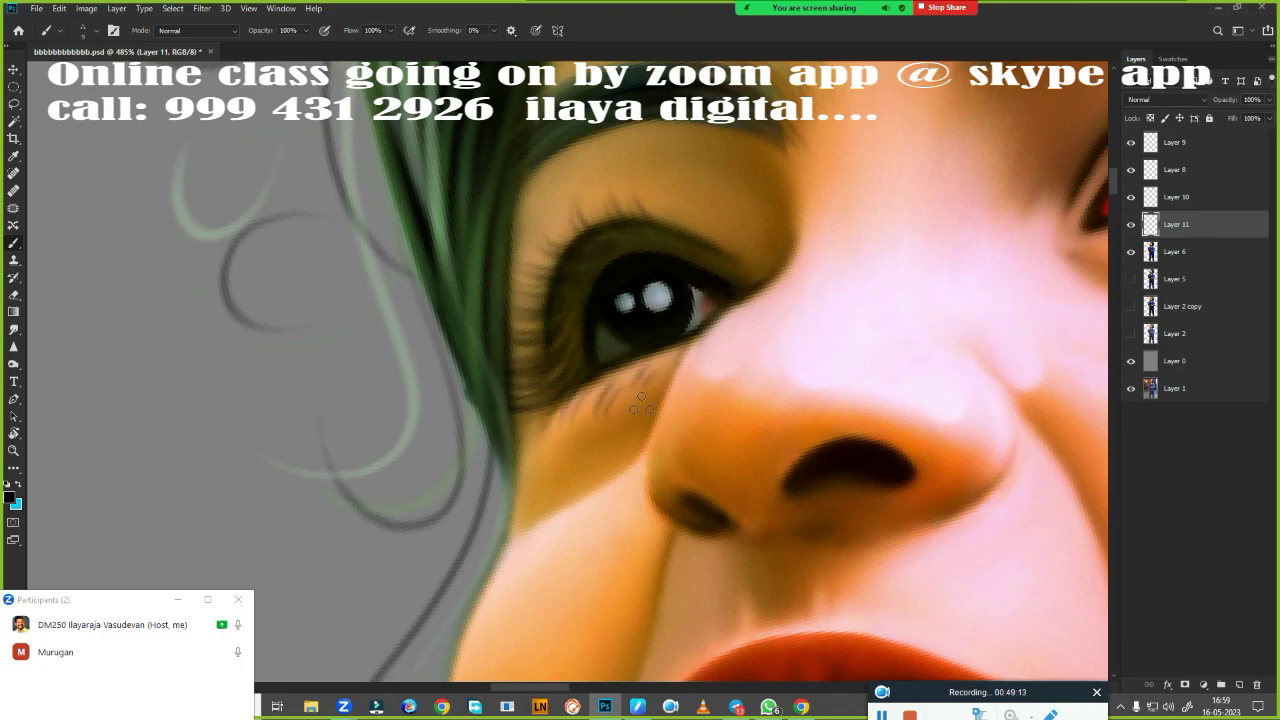
scroll(517, 312, down, 5)
scroll(346, 305, up, 2)
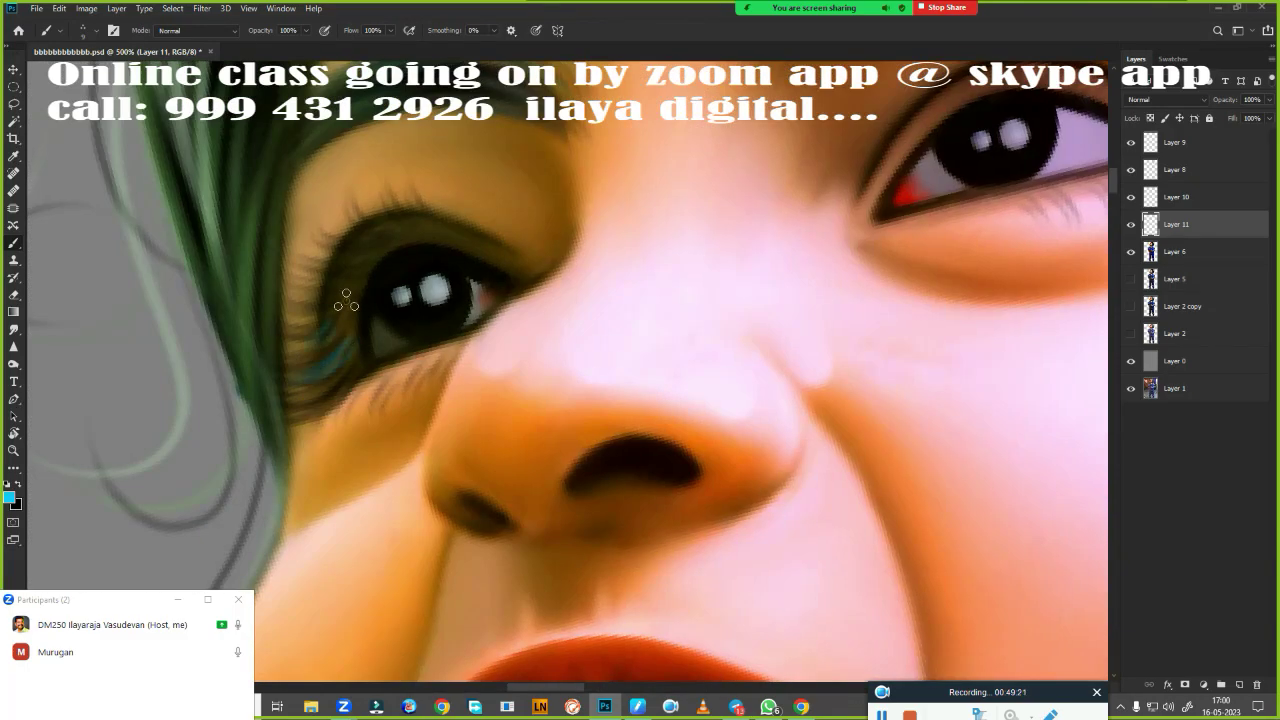
drag(1020, 75, 560, 280)
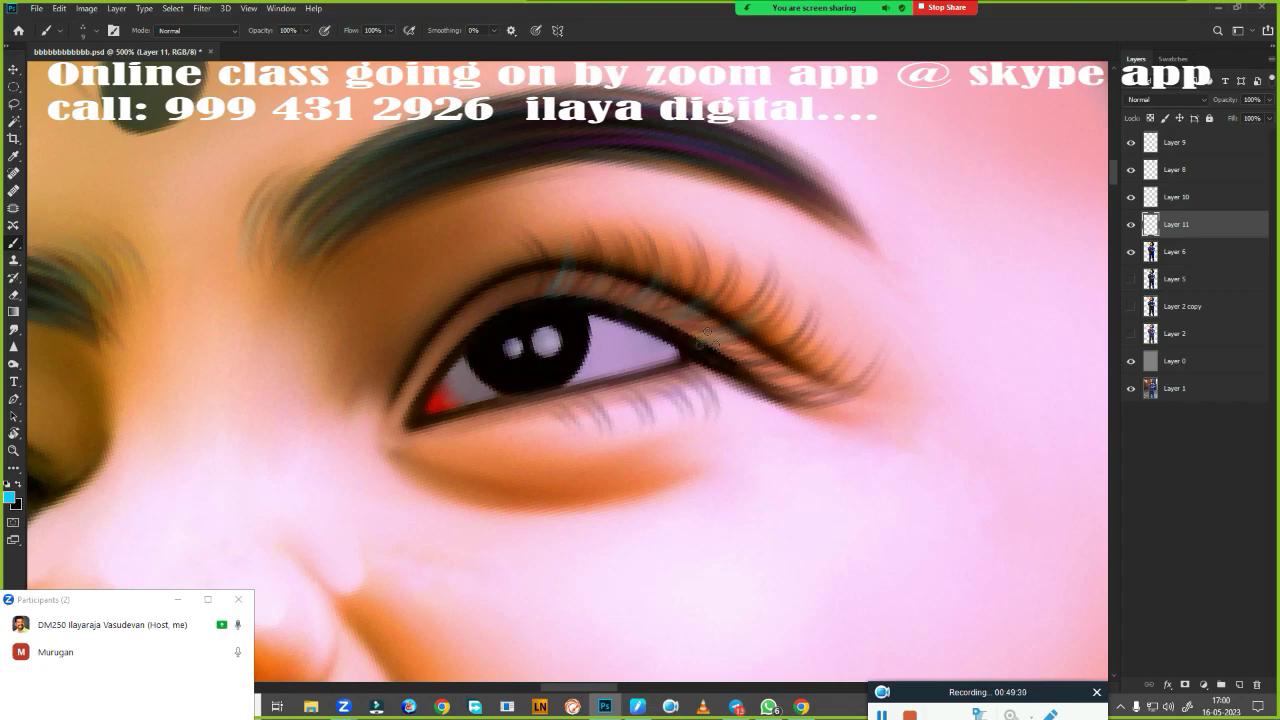
scroll(625, 435, down, 5)
scroll(614, 500, up, 2)
On a new empty layer, paint a yellow glow into the iris
key(ctrl+shift+alt+n)
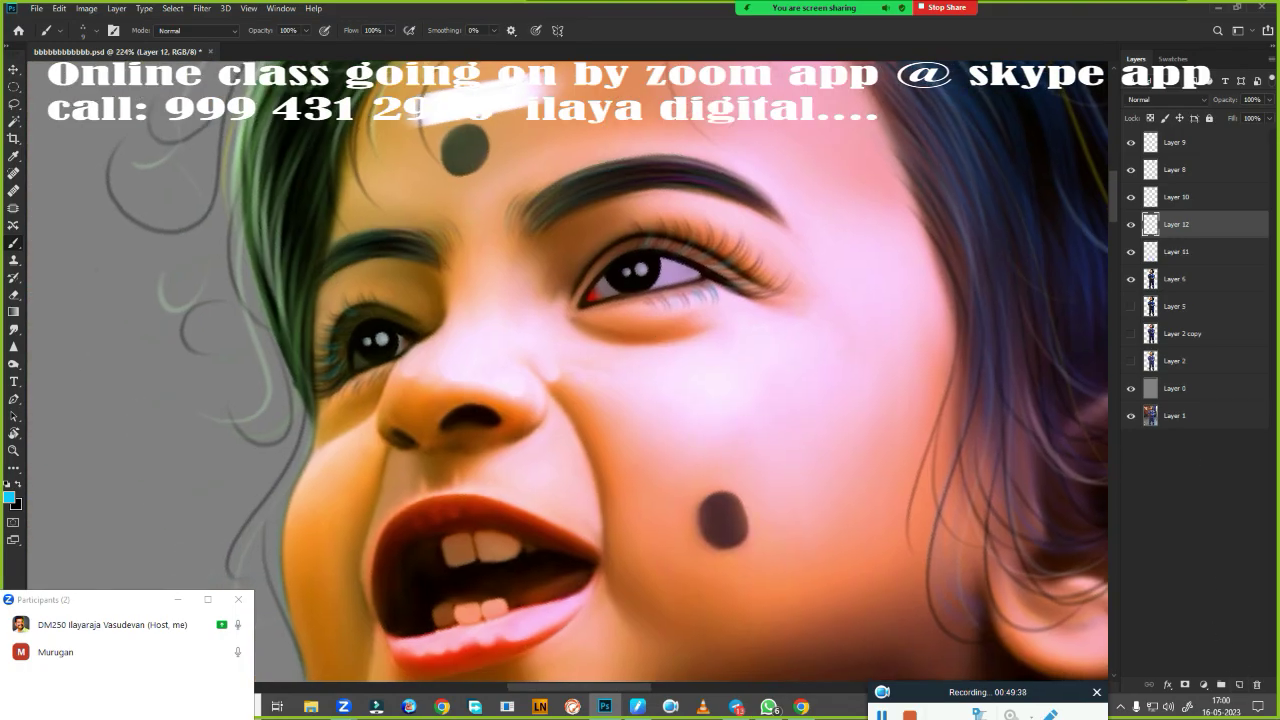
click(9, 497)
click(1069, 495)
click(1189, 341)
key(b)
right_click(528, 314)
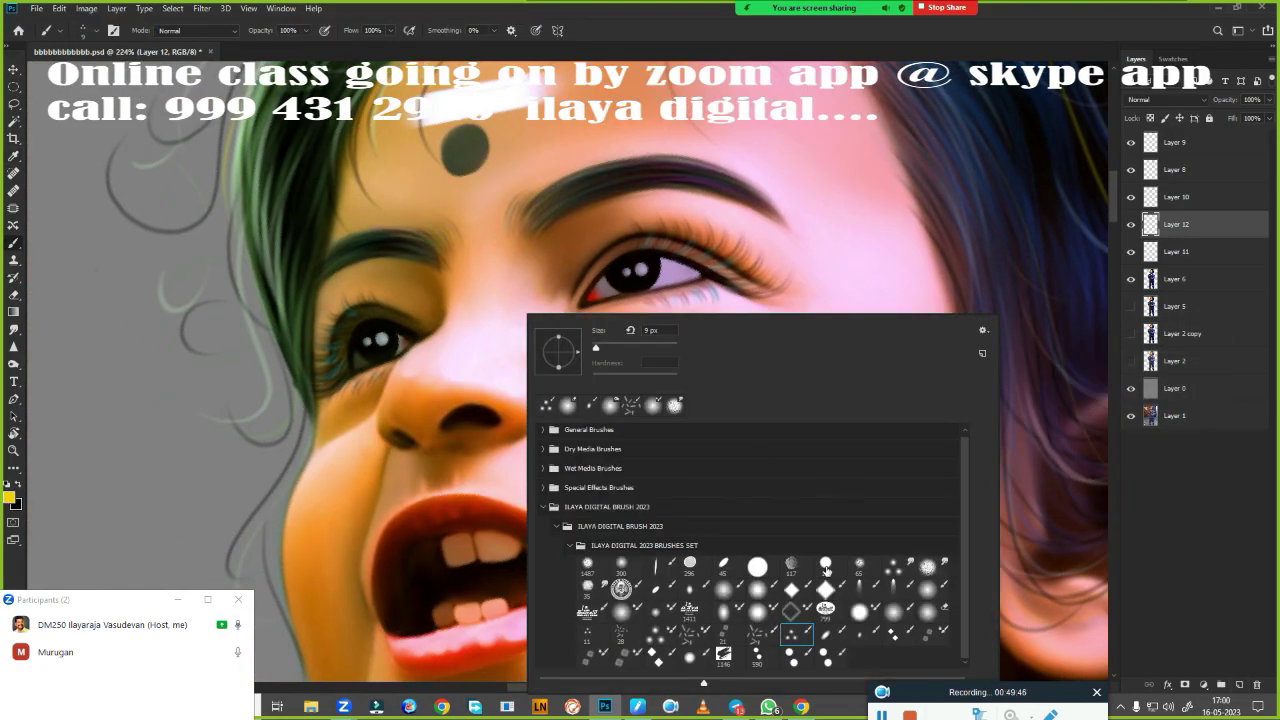
key(Escape)
scroll(480, 409, up, 2)
scroll(594, 280, up, 2)
scroll(580, 310, up, 1)
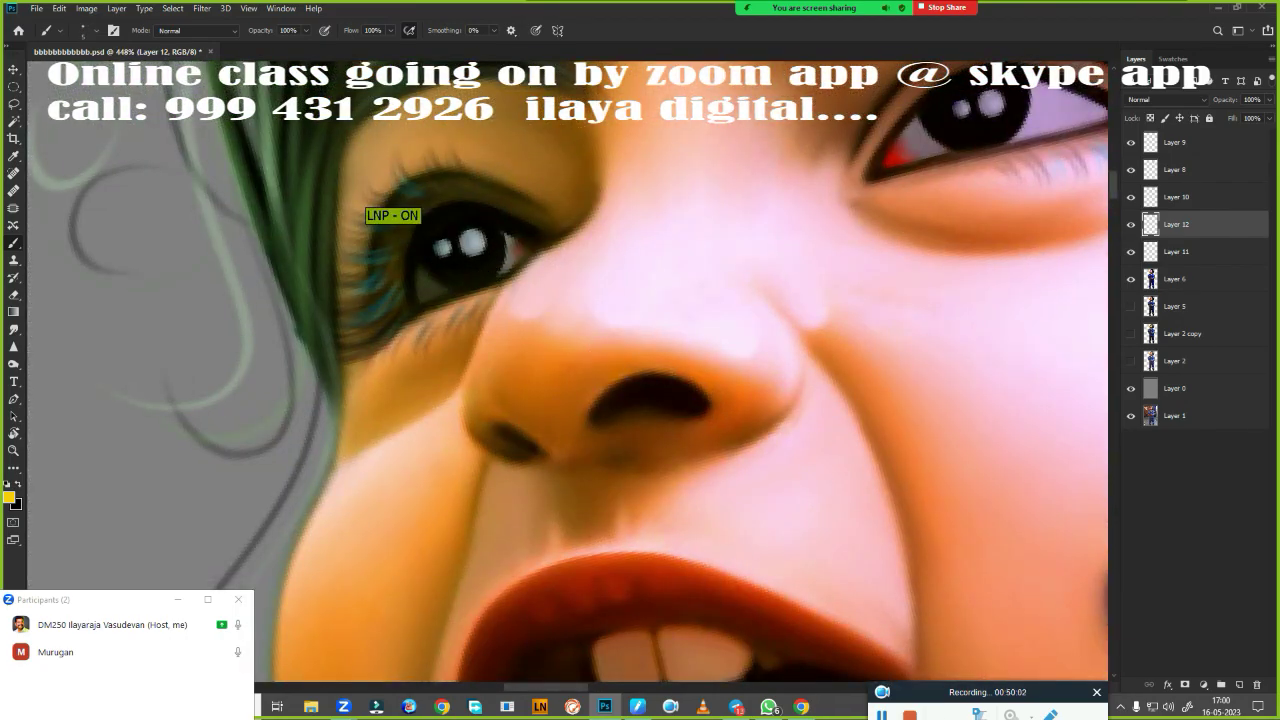
drag(436, 276, 468, 270)
Change the painting colour from yellow to red
click(9, 497)
click(1000, 400)
click(1189, 341)
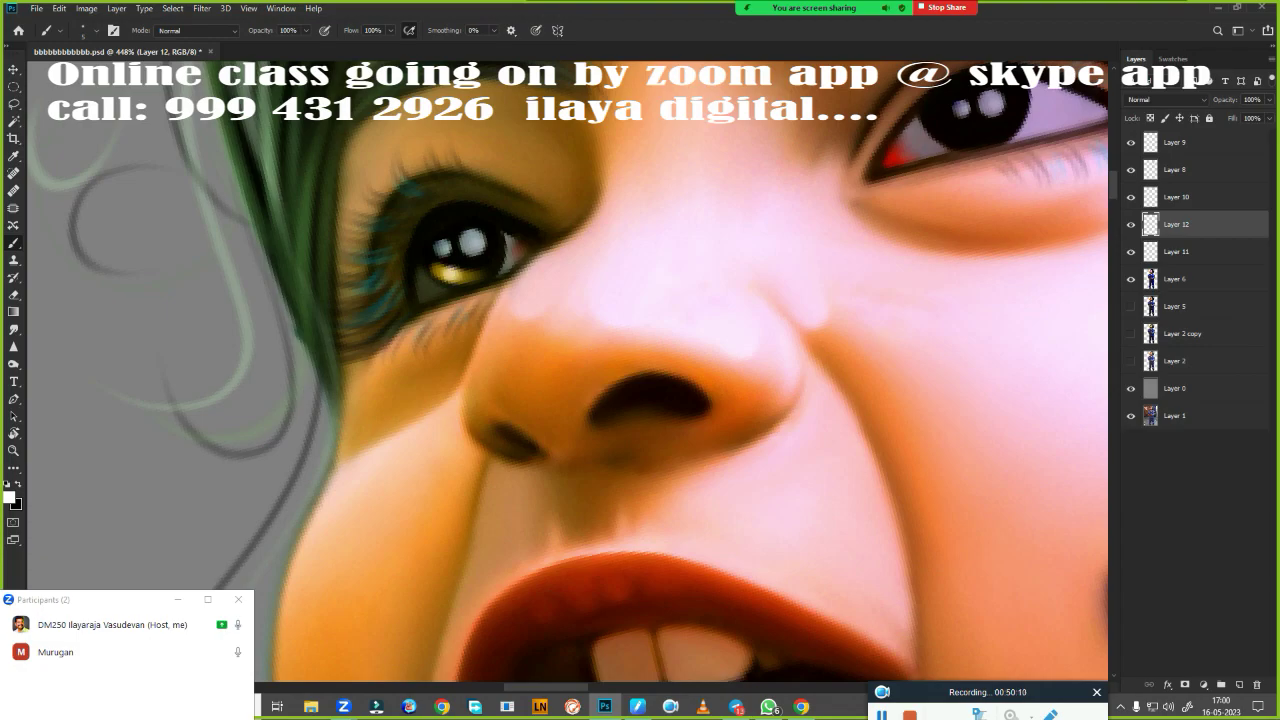
click(9, 497)
click(1045, 360)
click(1189, 341)
Duplicate Layer 12, delete the original, then undo the deletion
key(ctrl+j)
scroll(800, 397, down, 5)
key(v)
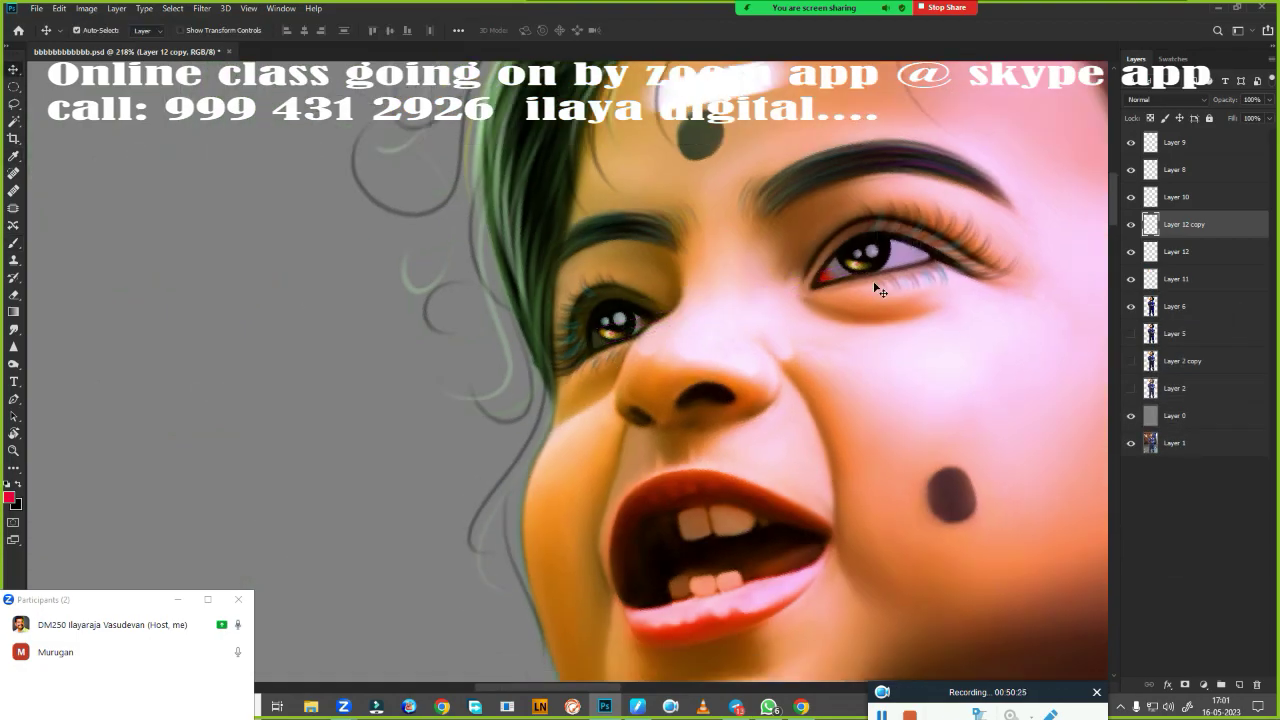
click(1190, 253)
key(Delete)
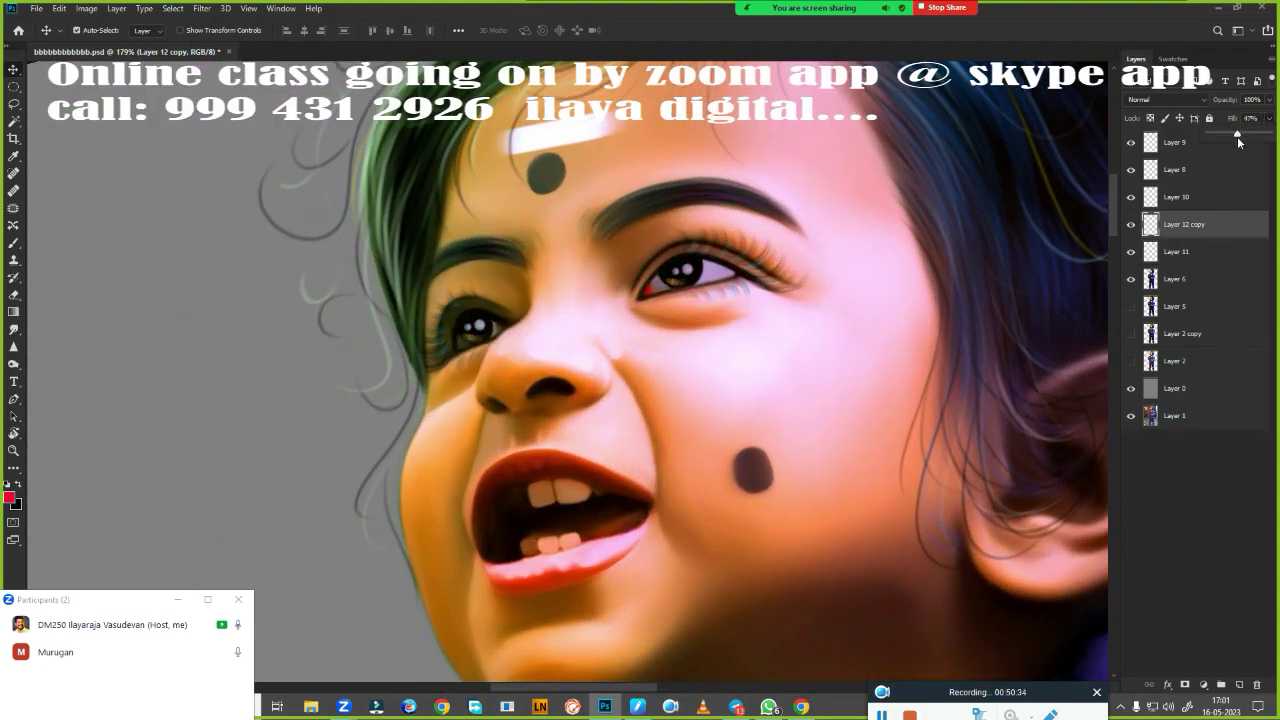
scroll(810, 405, down, 4)
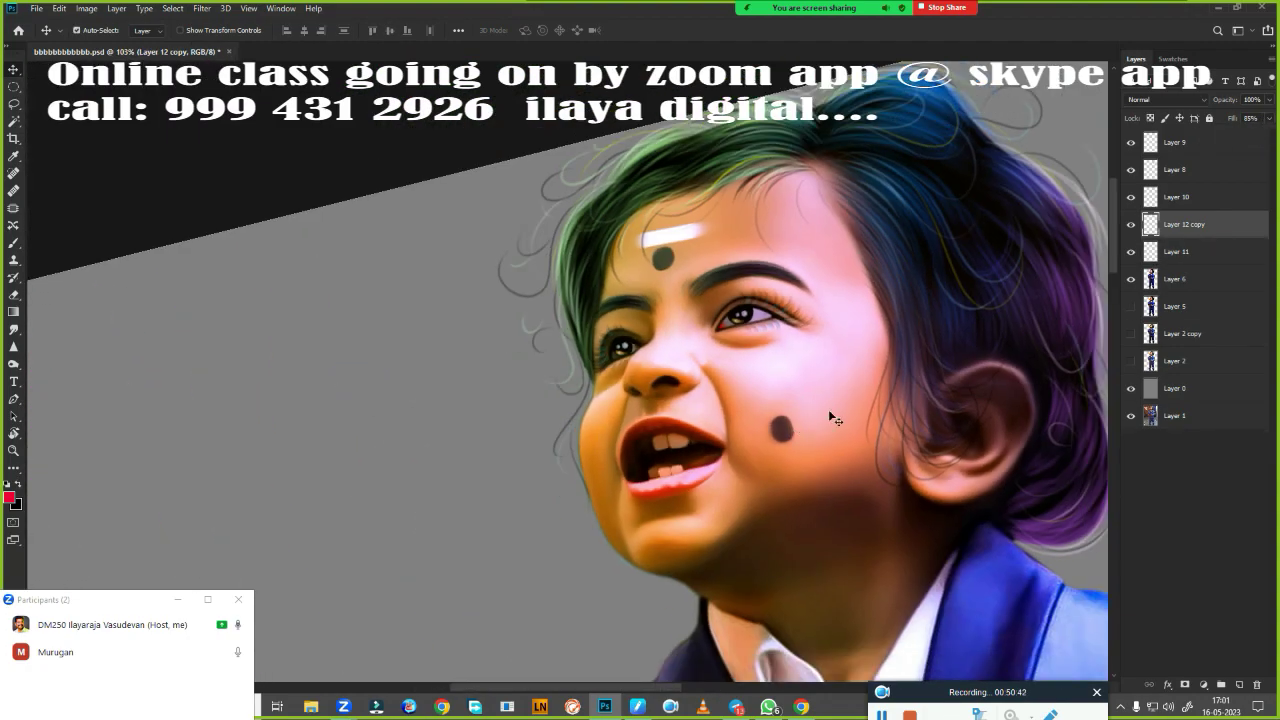
key(ctrl+z)
With a soft round brush, add white highlights to the forehead and cheek
key(b)
right_click(778, 522)
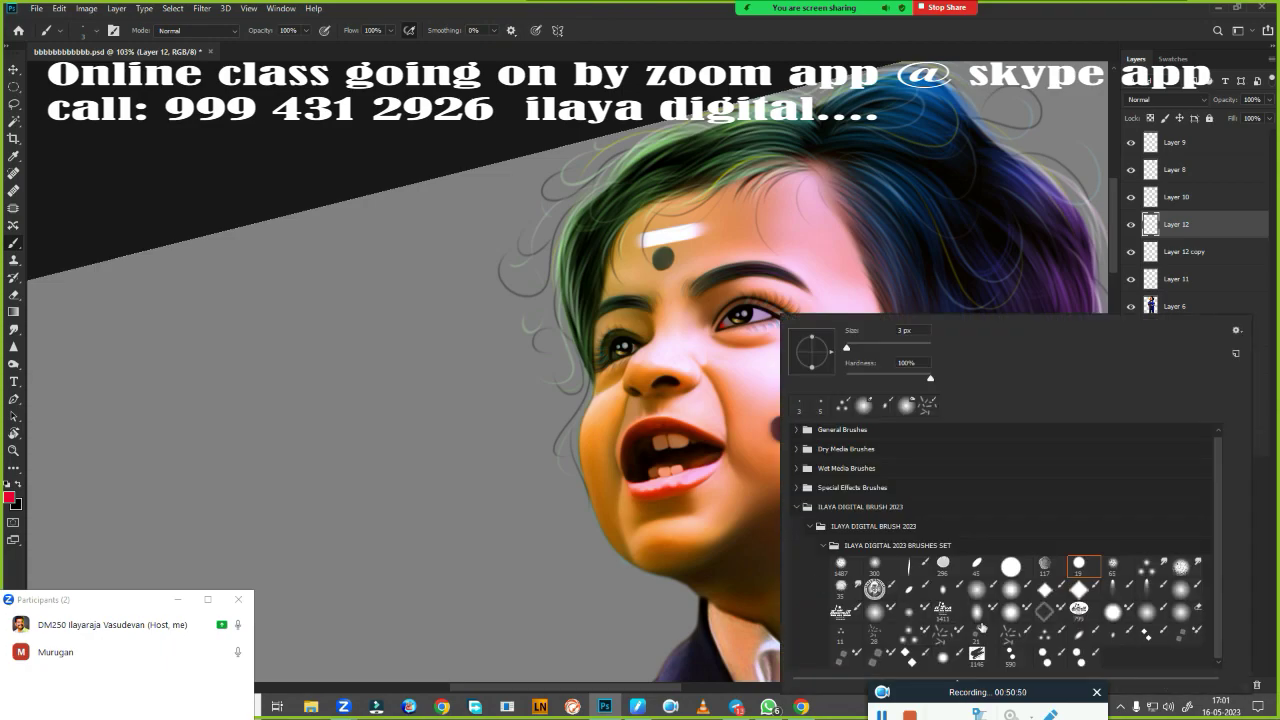
double_click(953, 665)
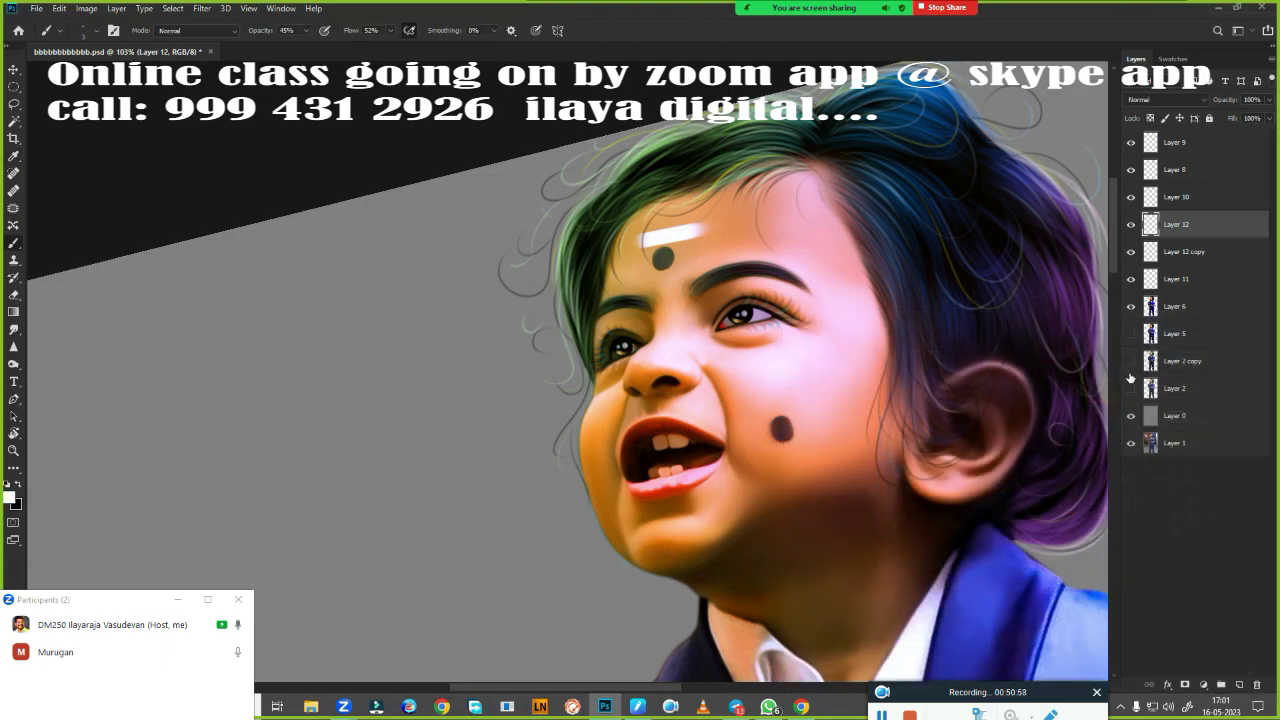
scroll(790, 442, up, 3)
scroll(790, 442, up, 3)
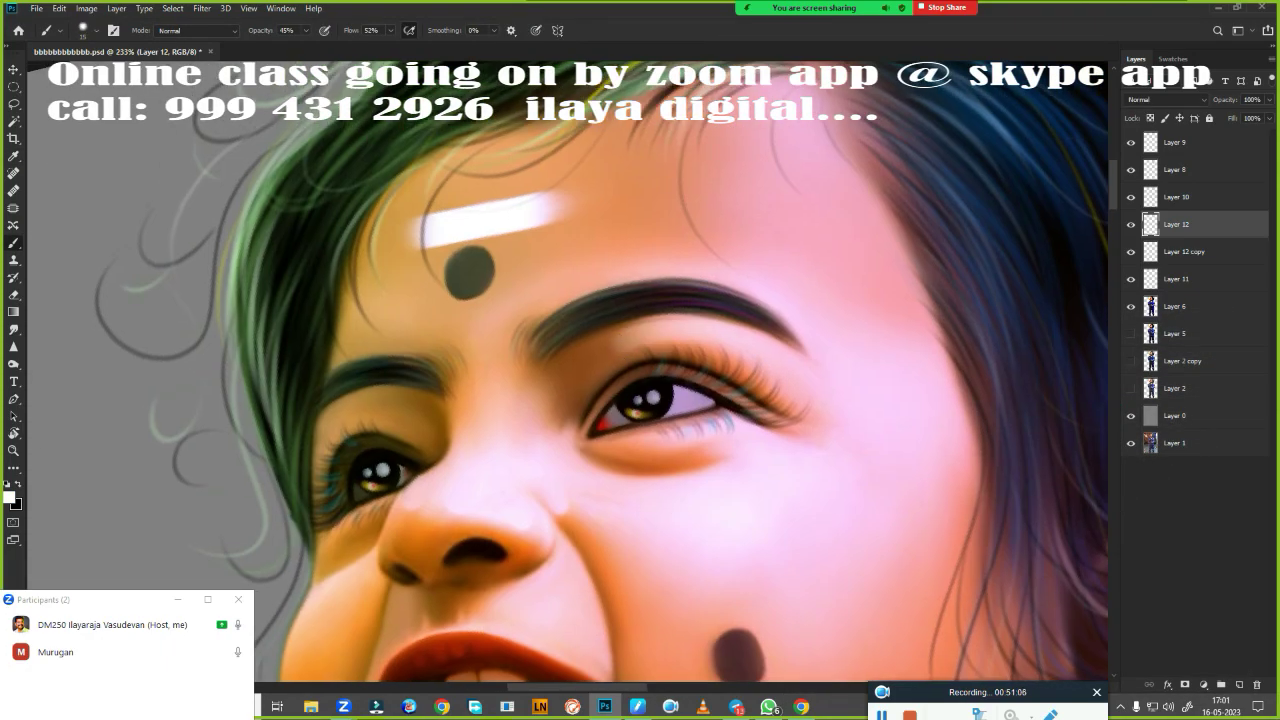
drag(660, 300, 530, 255)
click(889, 311)
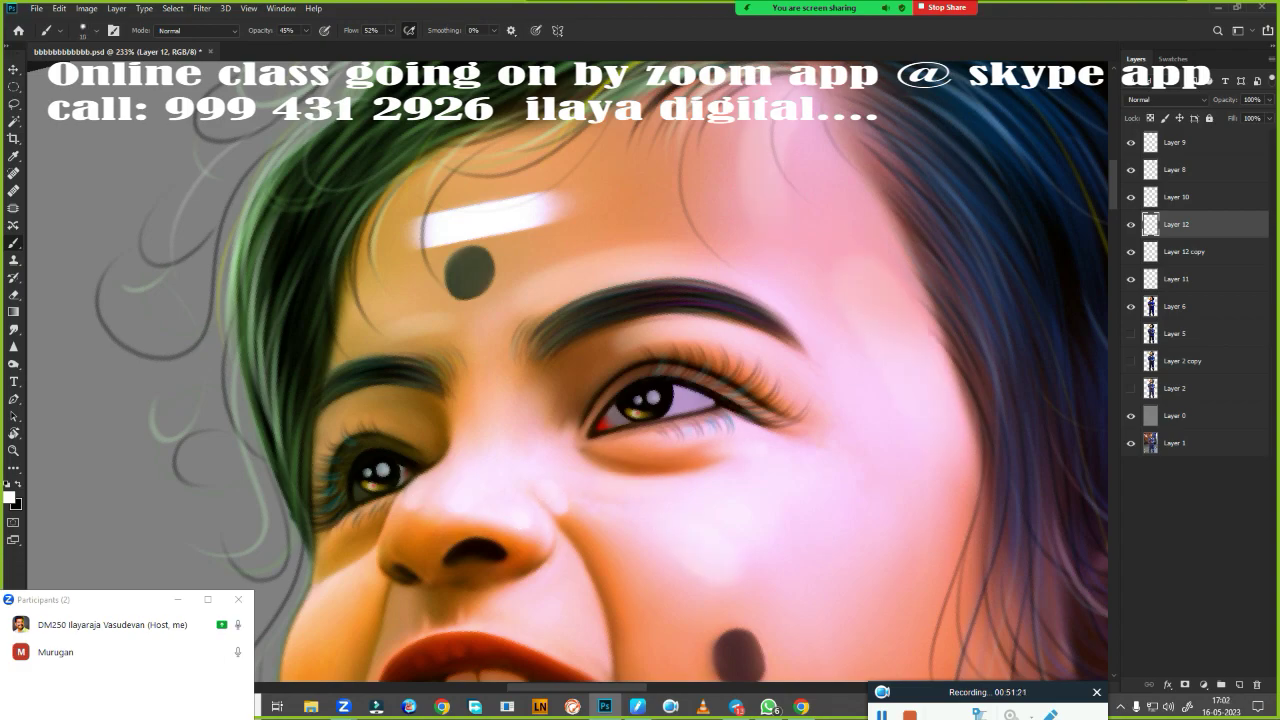
Dab soft white highlights around the lips, mouth corners, cheek and chin
drag(550, 553, 720, 385)
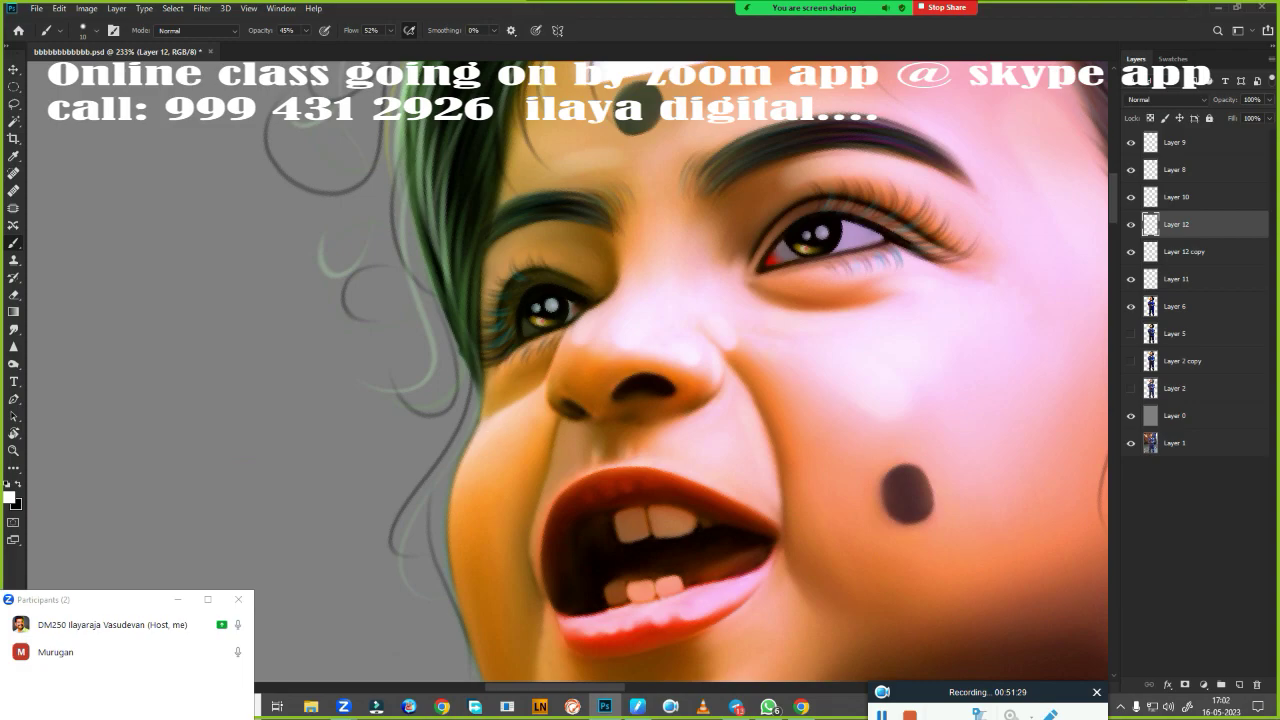
key(bracketright)
drag(757, 549, 585, 289)
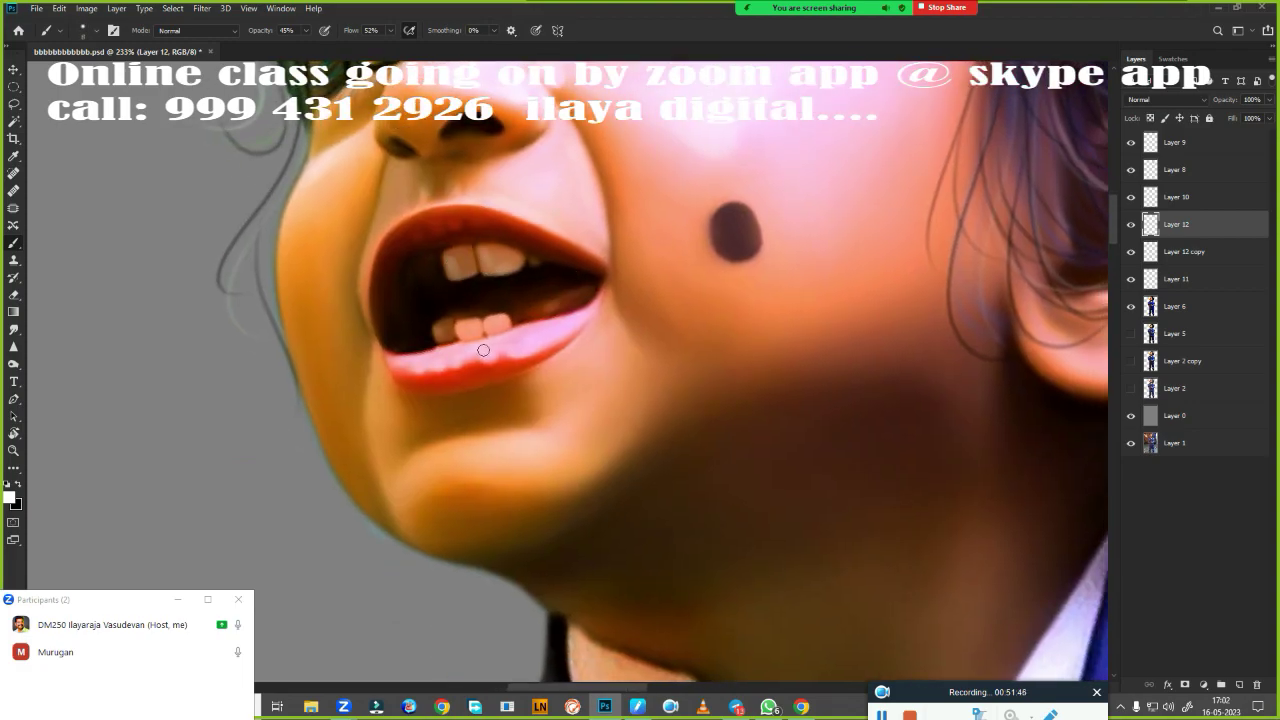
click(379, 396)
click(322, 208)
click(412, 486)
click(514, 463)
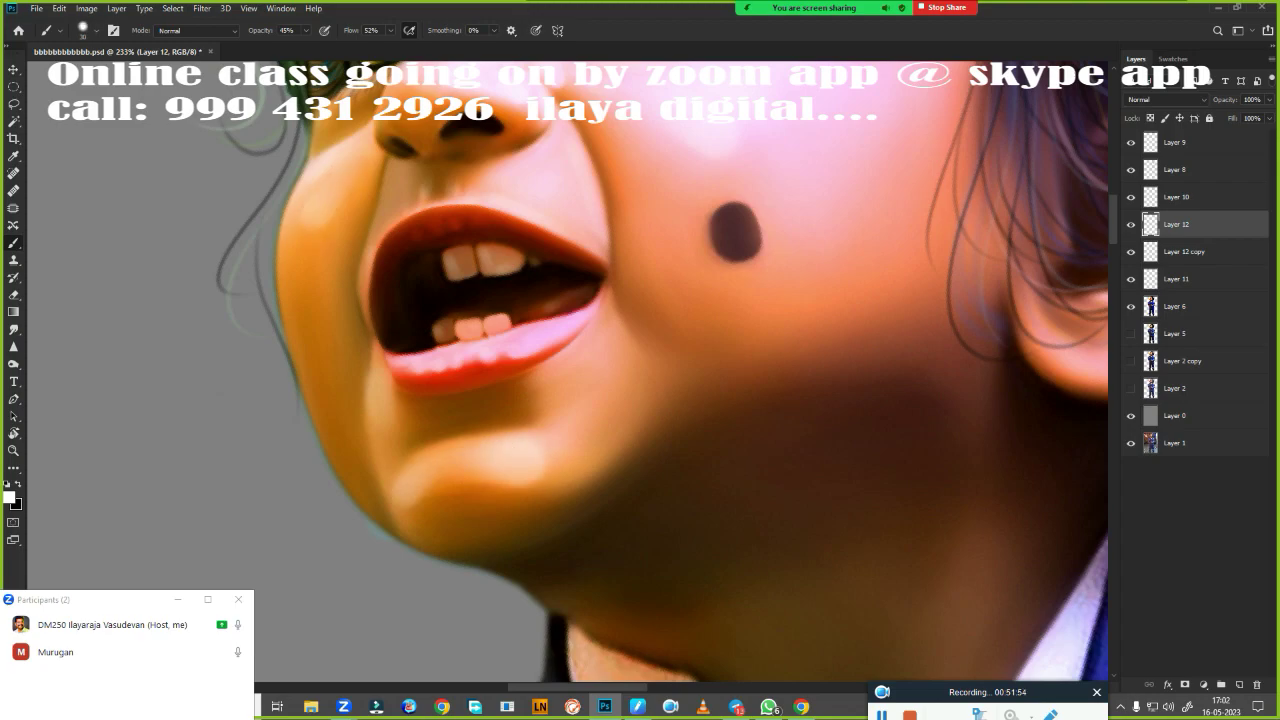
click(585, 353)
click(605, 405)
scroll(632, 455, down, 3)
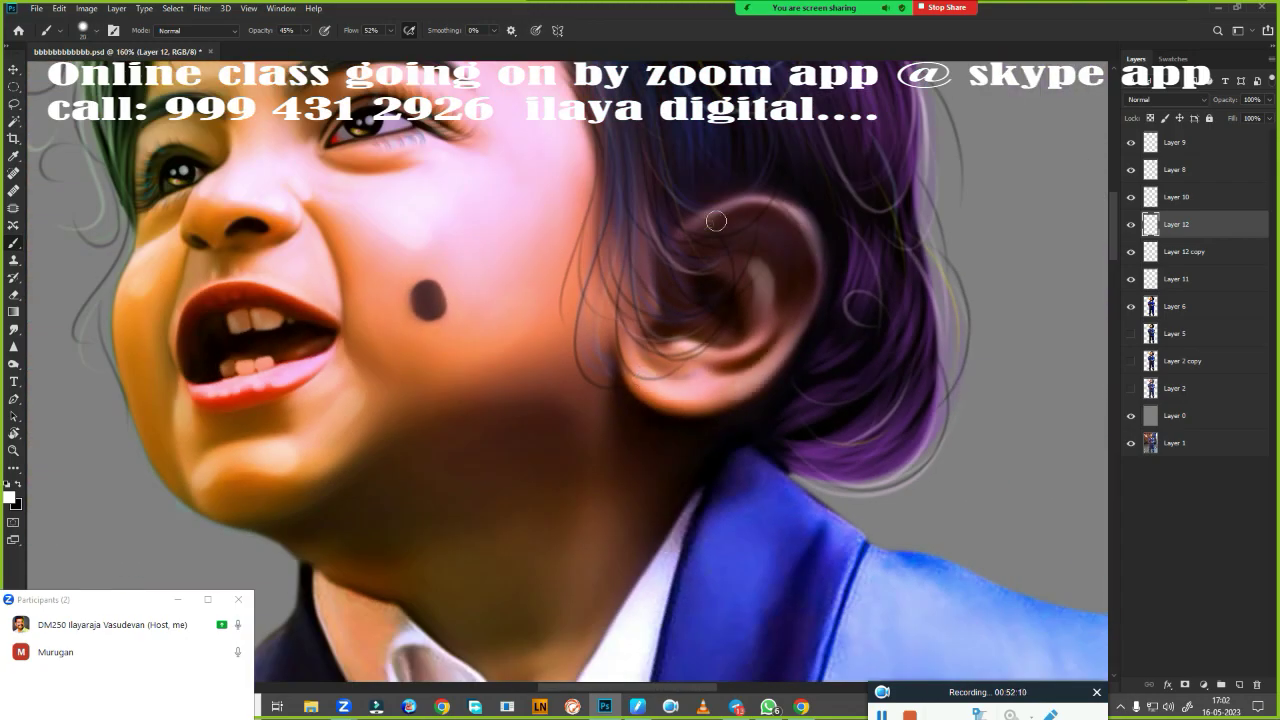
Smooth and brighten the skin on both hands with soft white strokes
drag(660, 300, 835, 100)
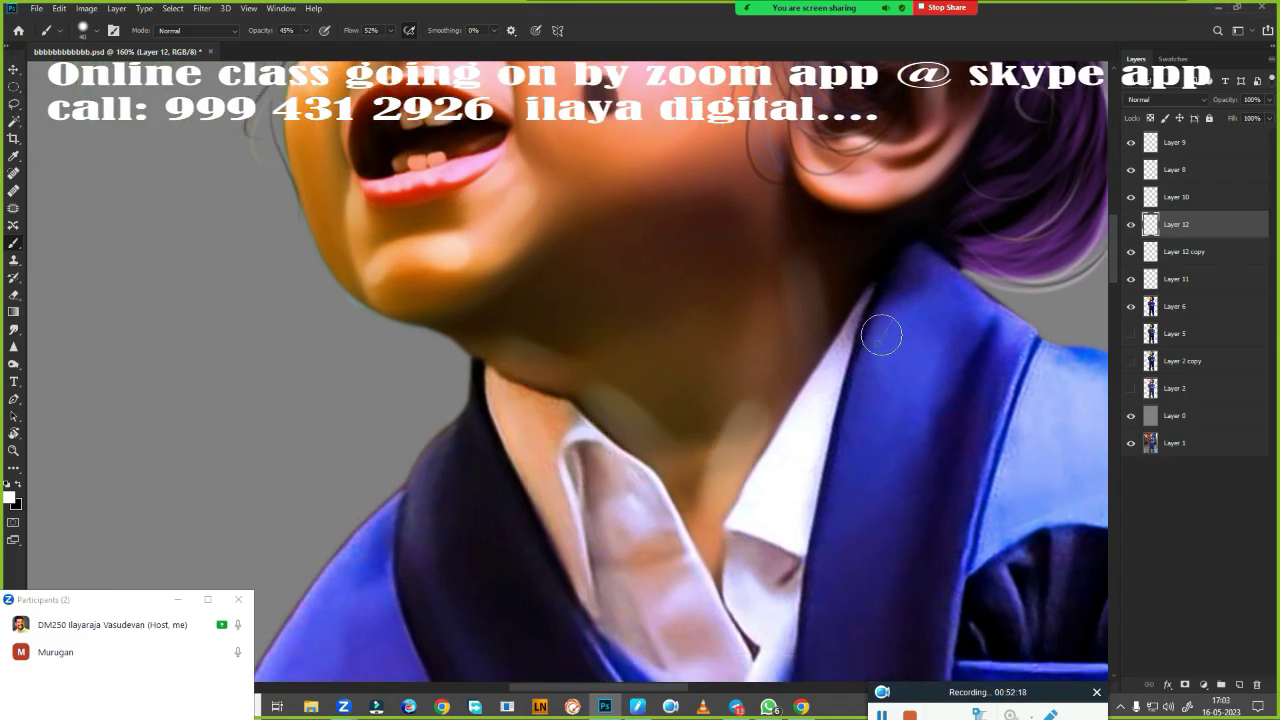
scroll(880, 337, down, 3)
scroll(592, 470, down, 4)
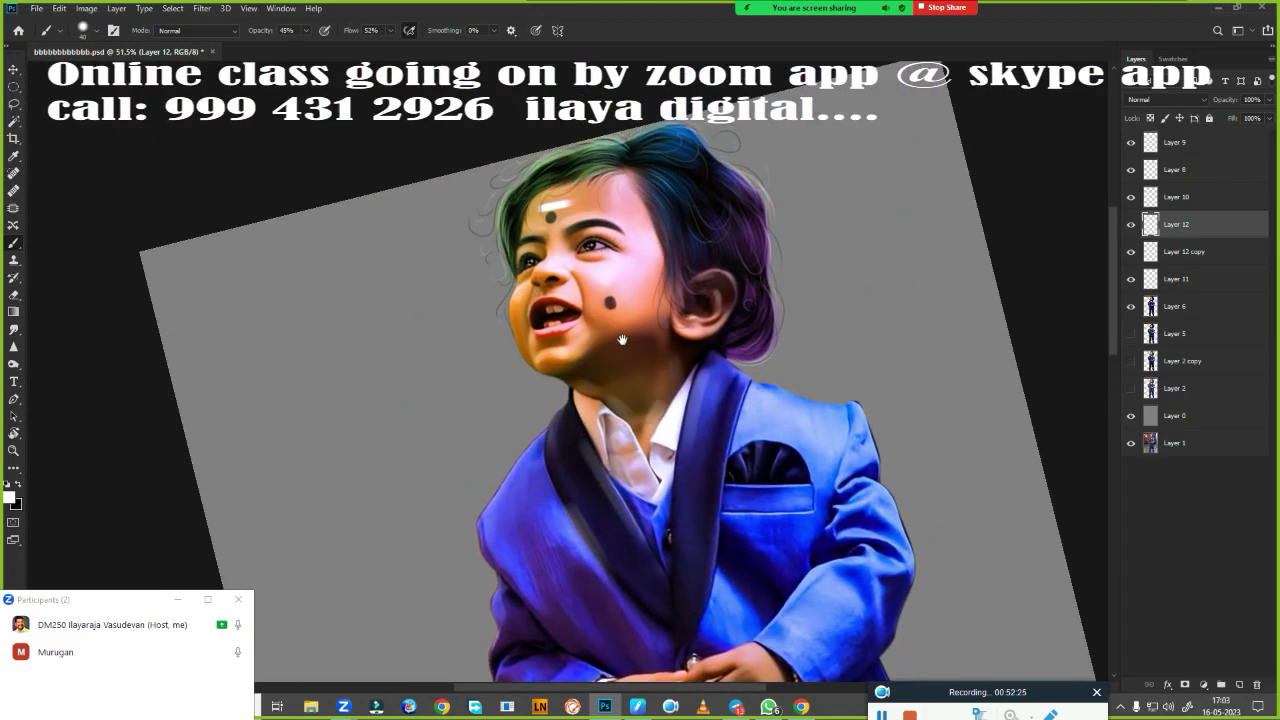
scroll(600, 520, up, 5)
drag(780, 440, 810, 545)
drag(420, 470, 540, 530)
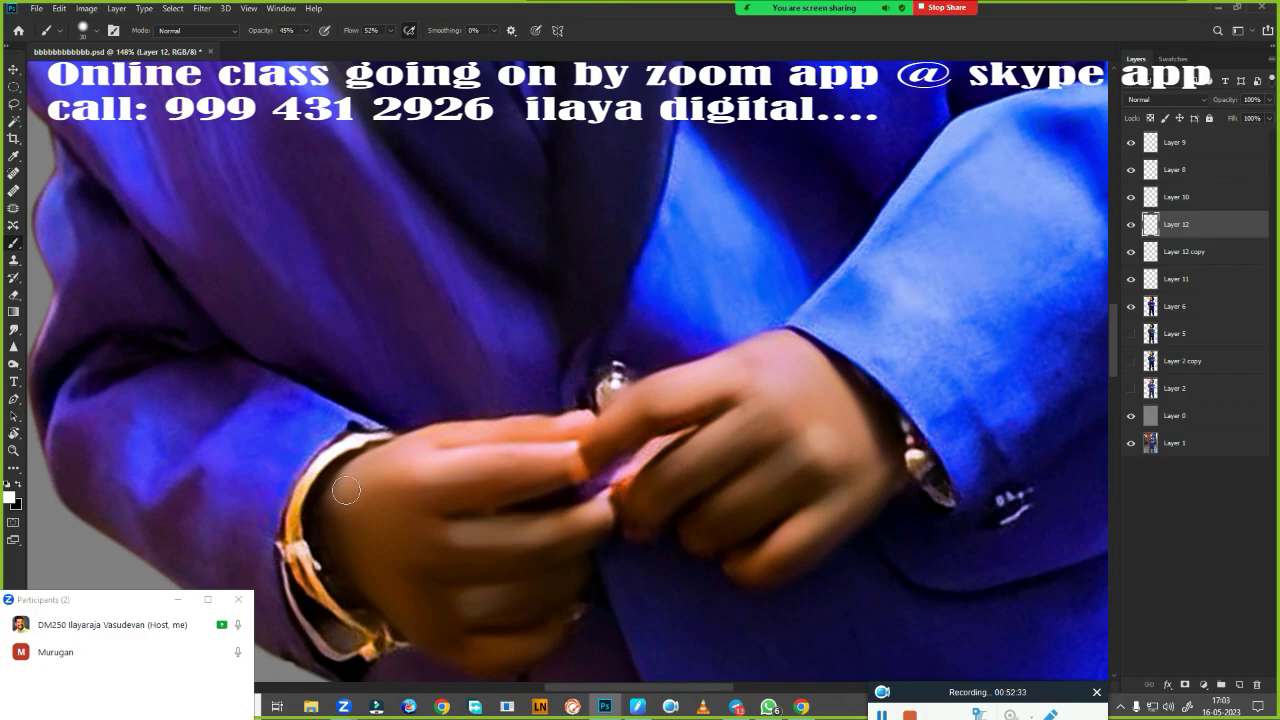
drag(345, 480, 480, 650)
scroll(600, 400, down, 2)
scroll(600, 400, down, 2)
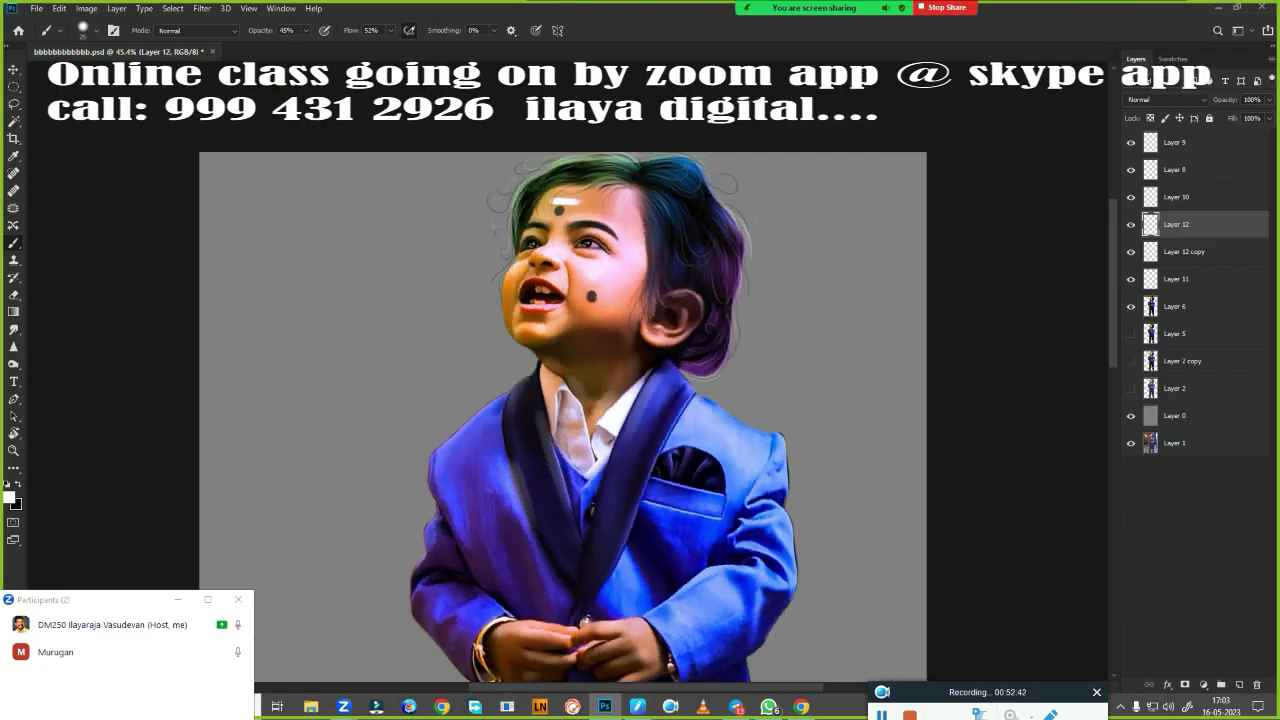
scroll(600, 400, down, 1)
Fill Layer 0 with black and erase stray edges around the face and ear
click(1190, 418)
key(ctrl+BackSpace)
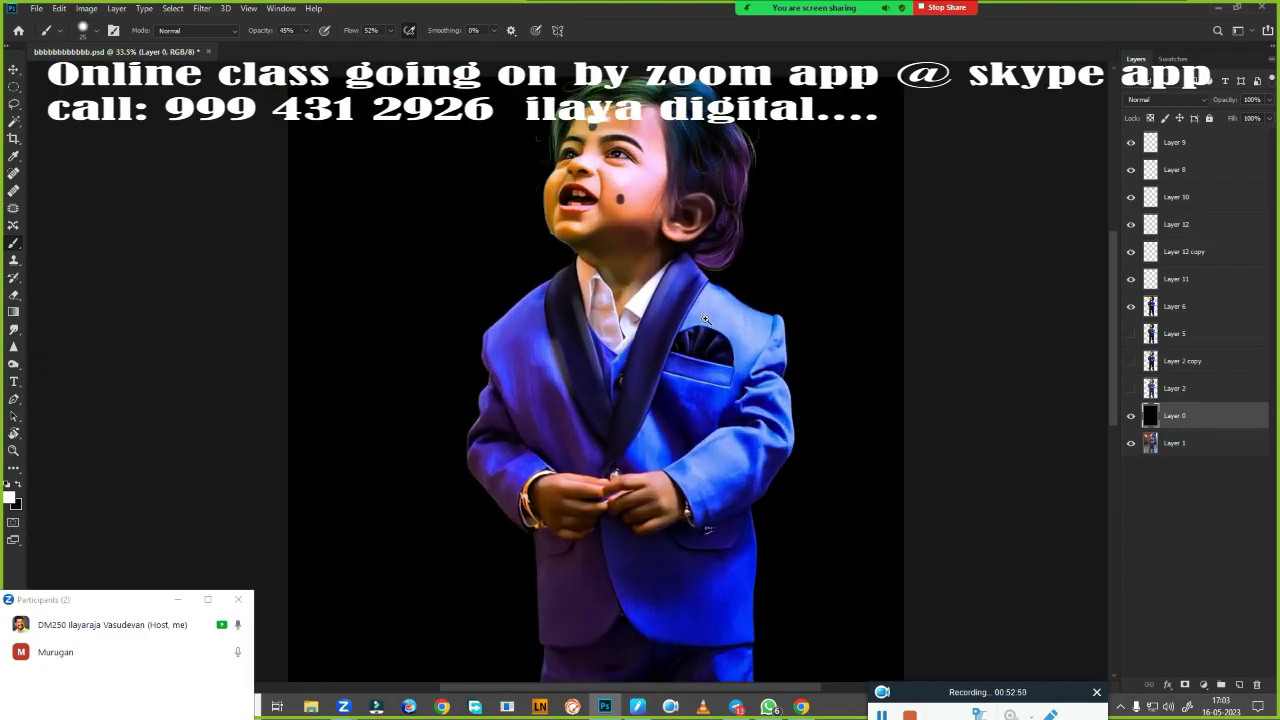
scroll(595, 235, up, 4)
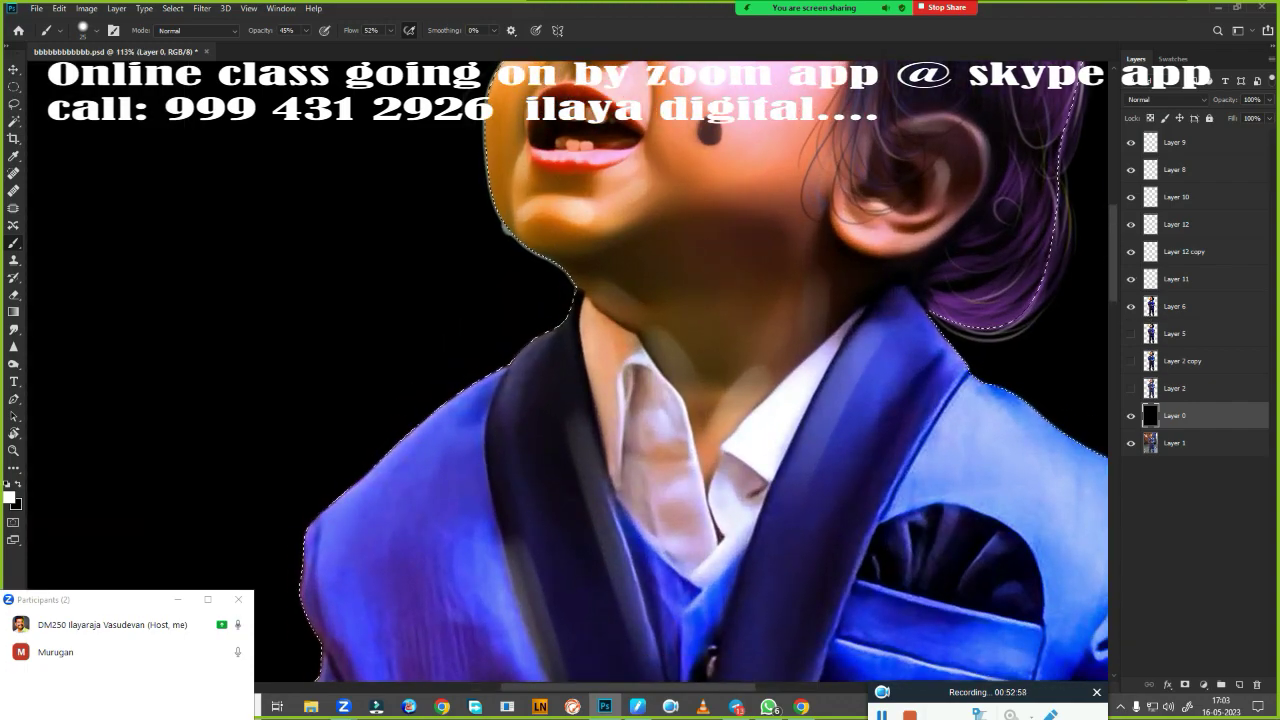
key(e)
drag(714, 351, 739, 566)
key(alt+bracketright)
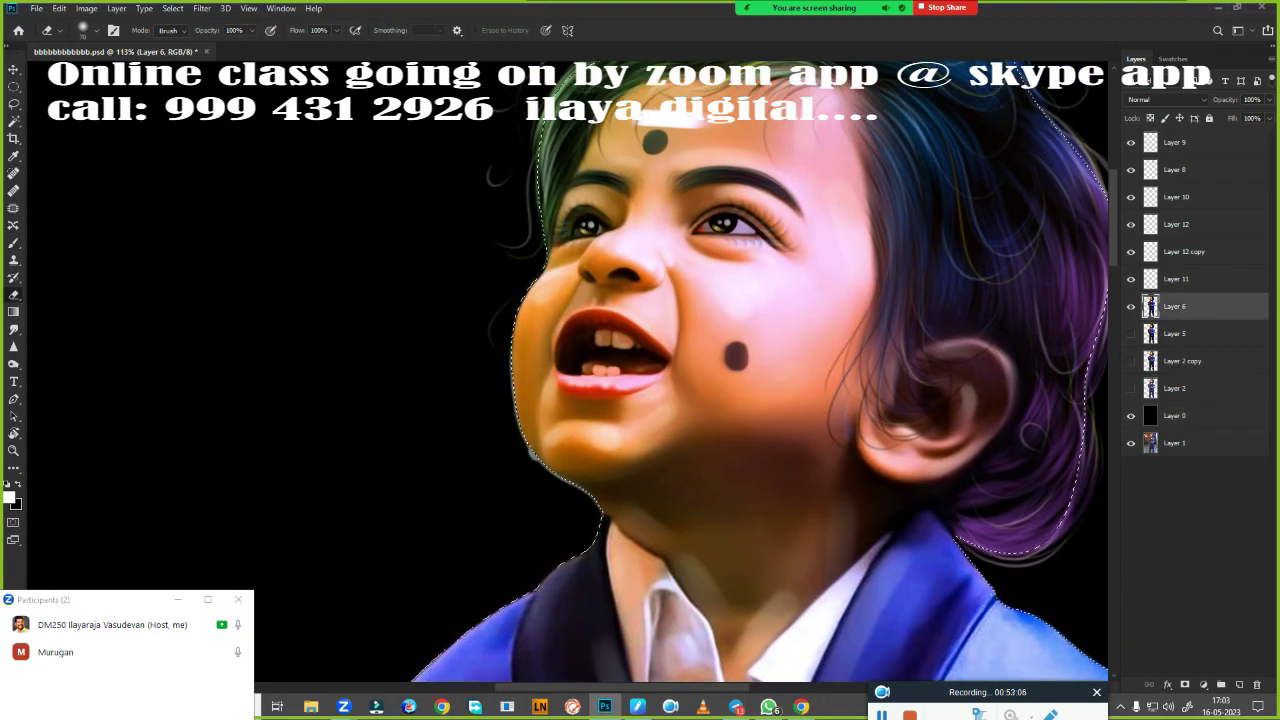
drag(1100, 340, 842, 245)
scroll(842, 245, down, 2)
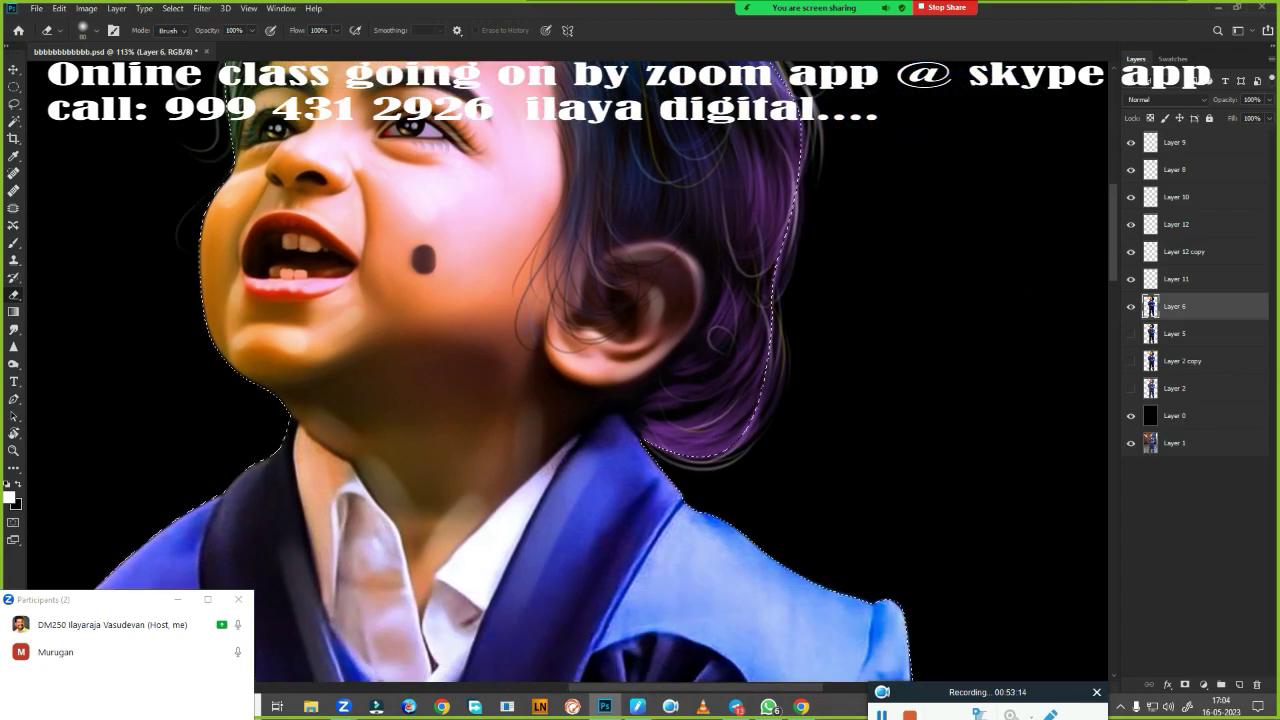
scroll(814, 429, down, 3)
scroll(915, 329, down, 1)
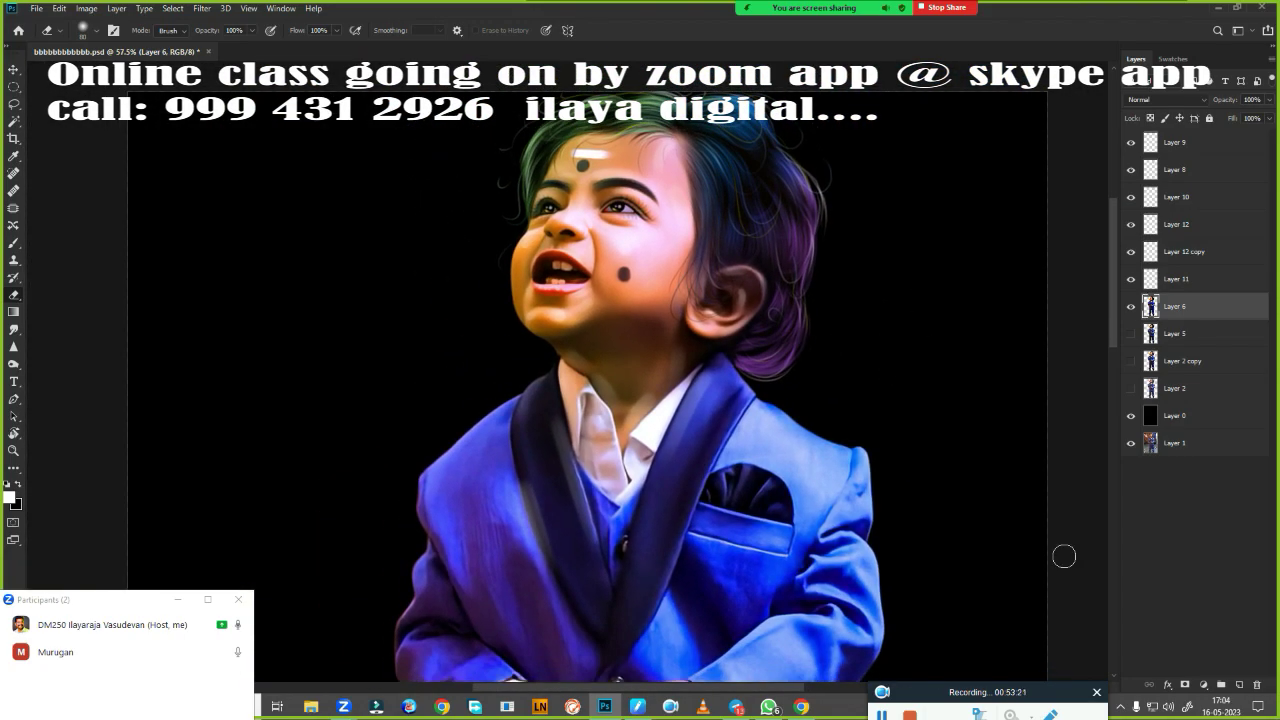
Toggle visibility of Layers 2, 6, 8, 10, 11, 12 and hair to compare strokes
click(1205, 143)
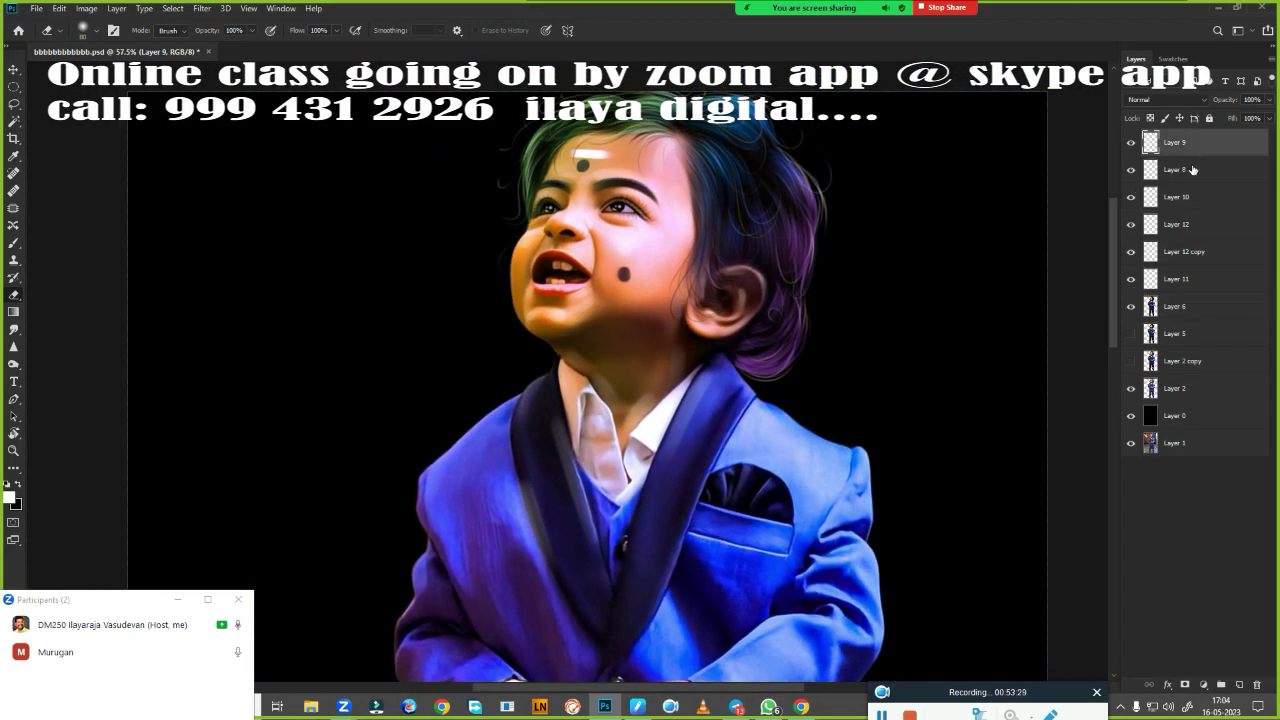
click(1132, 281)
click(1134, 283)
drag(1131, 309, 1131, 390)
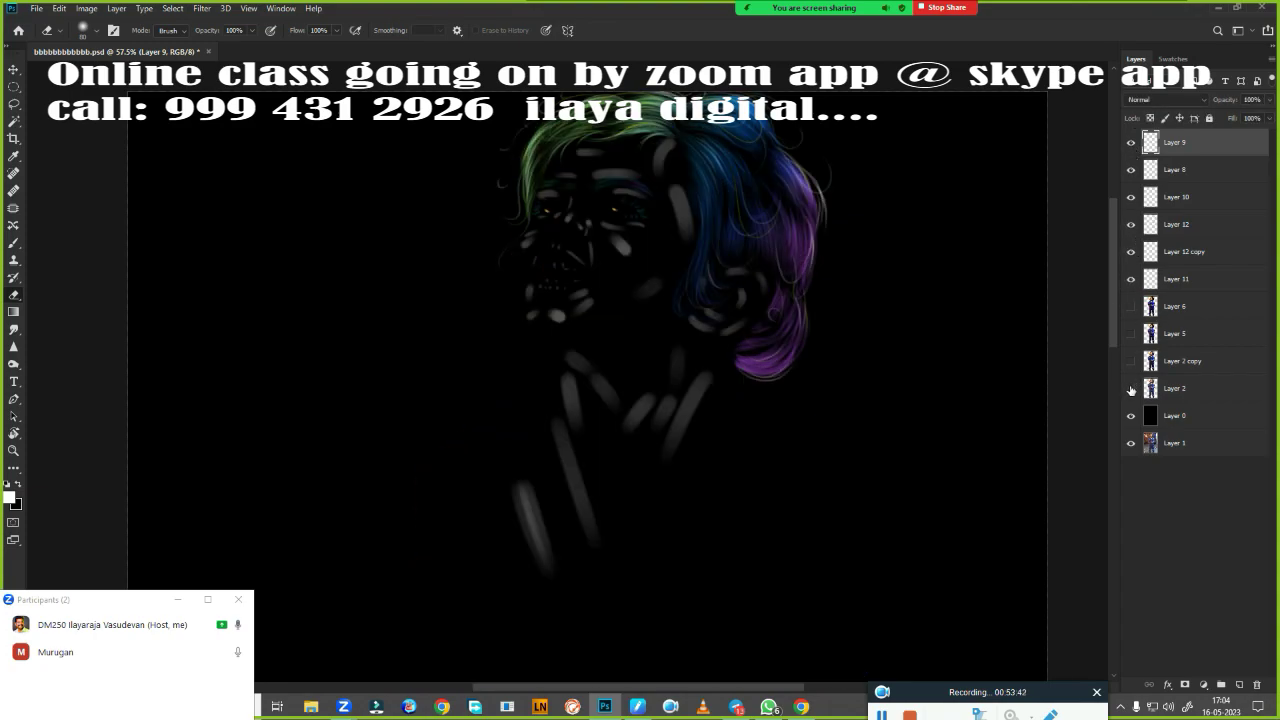
click(1132, 226)
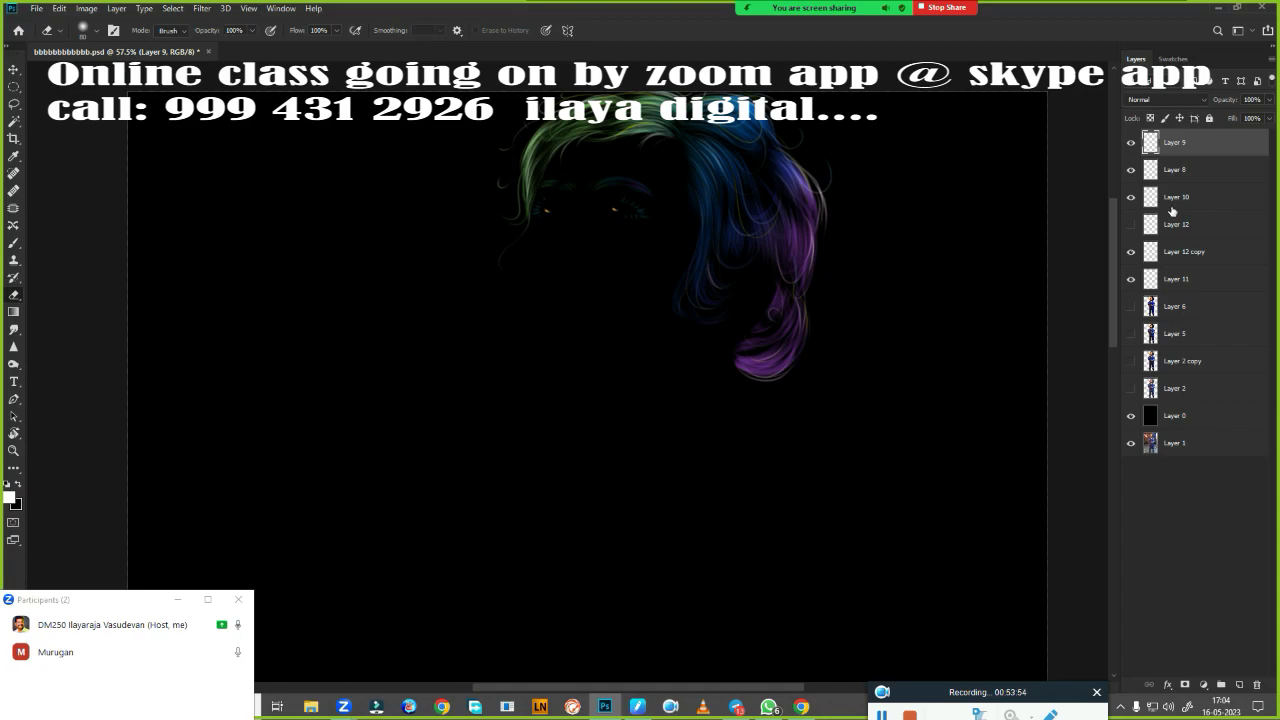
click(1131, 143)
click(1131, 170)
click(1131, 143)
drag(1131, 197, 1131, 224)
click(1131, 279)
click(1130, 252)
click(1131, 307)
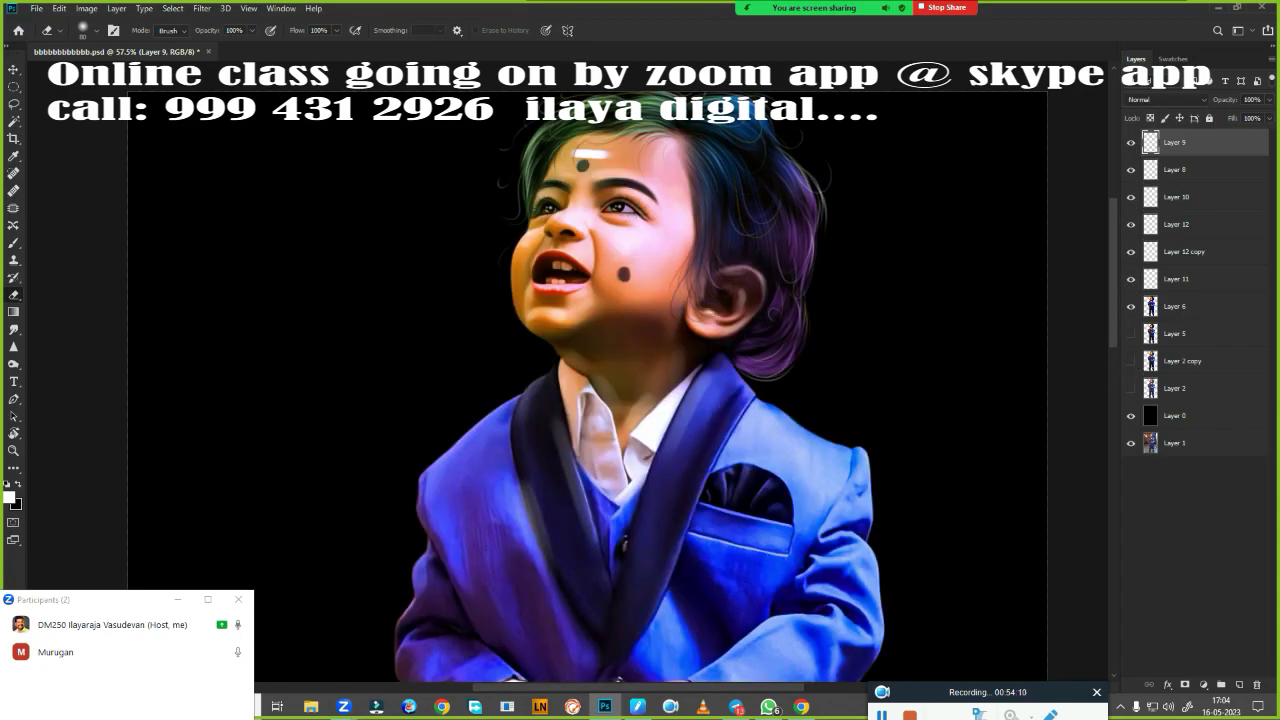
scroll(803, 421, up, 2)
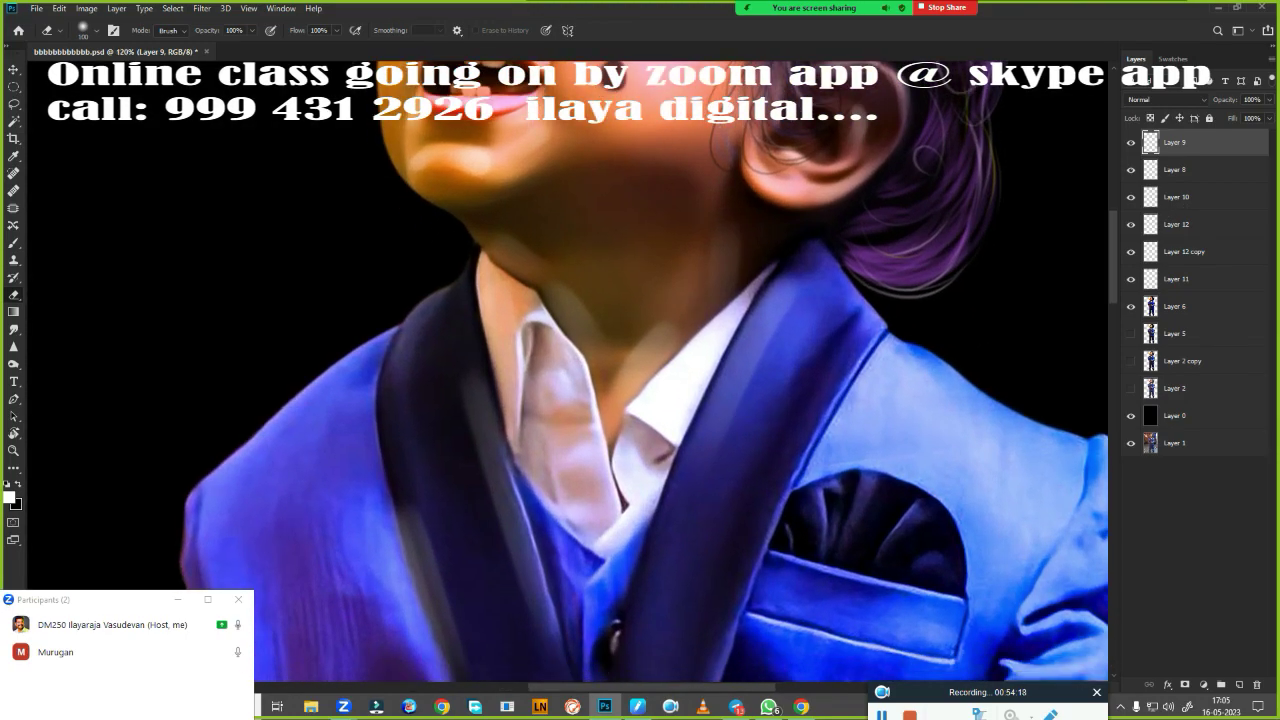
Group Layer 9 through Layer 2 copy into Group 1 and compare against the photo
click(1140, 226)
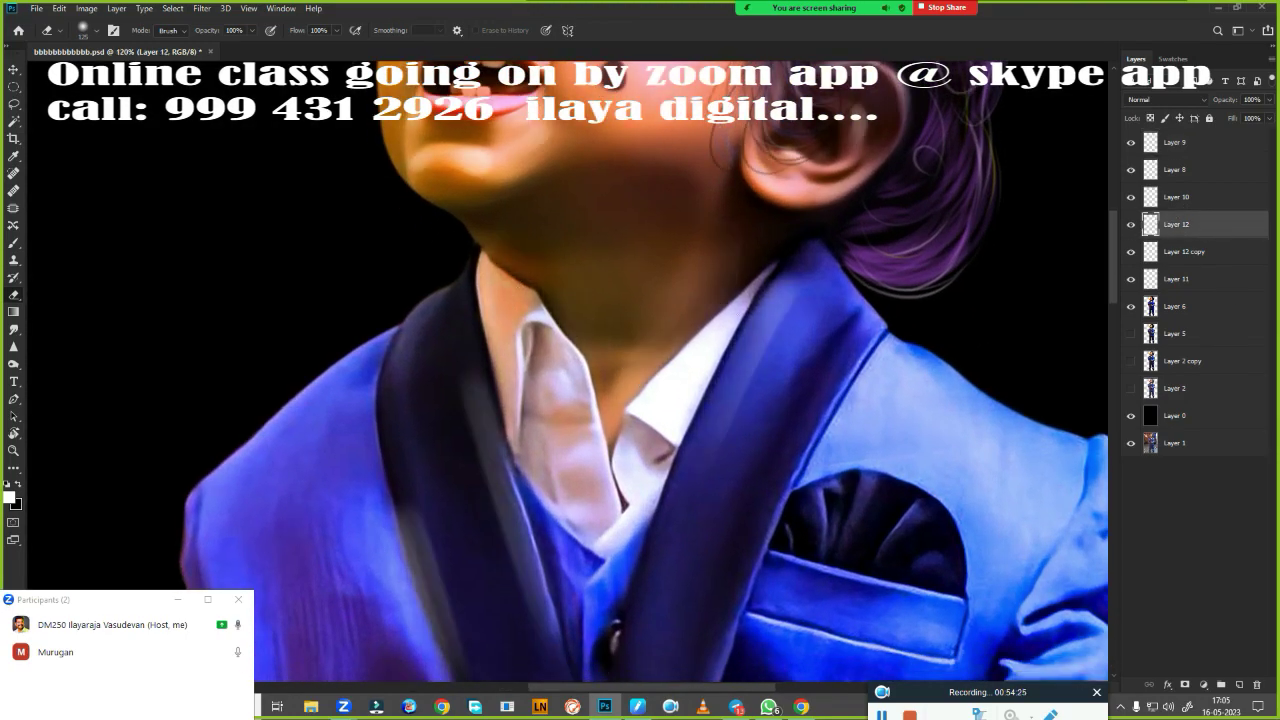
key(ctrl+0)
drag(1175, 142, 1180, 370)
key(ctrl+g)
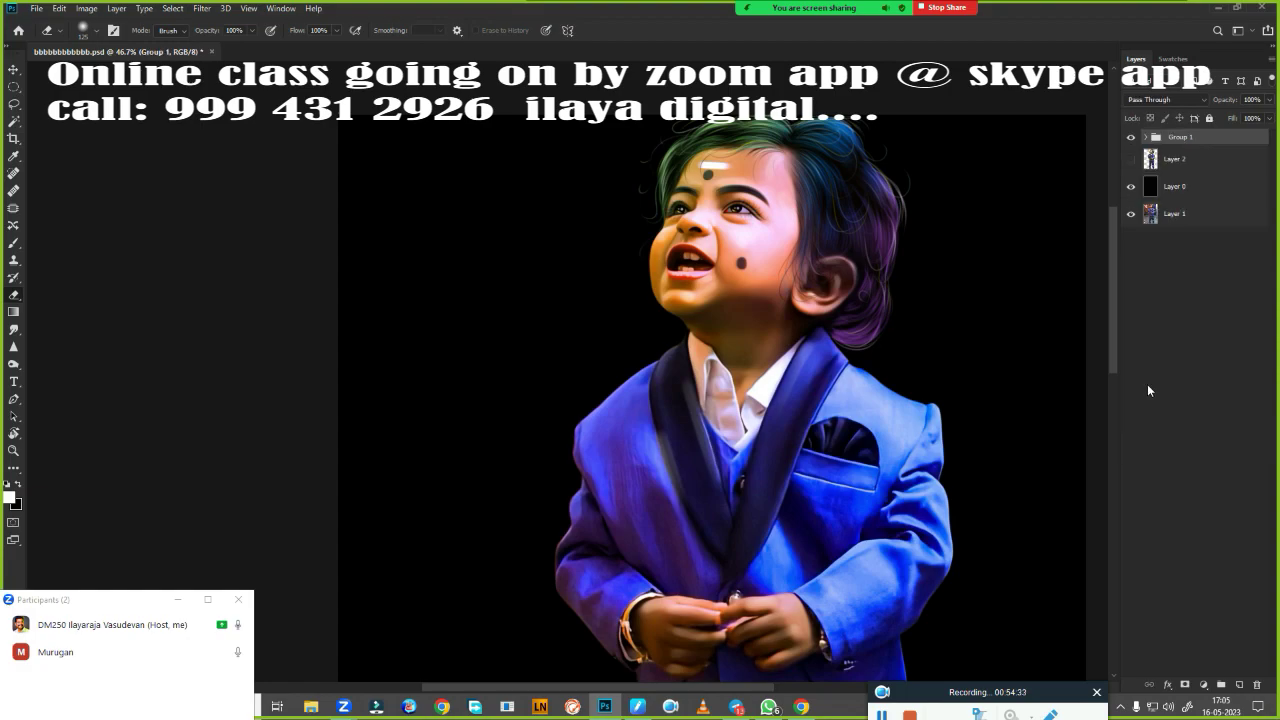
click(1131, 142)
Merge Group 1 into a single copy layer, hide the original, and add empty Layer 13
key(ctrl+0)
click(1131, 142)
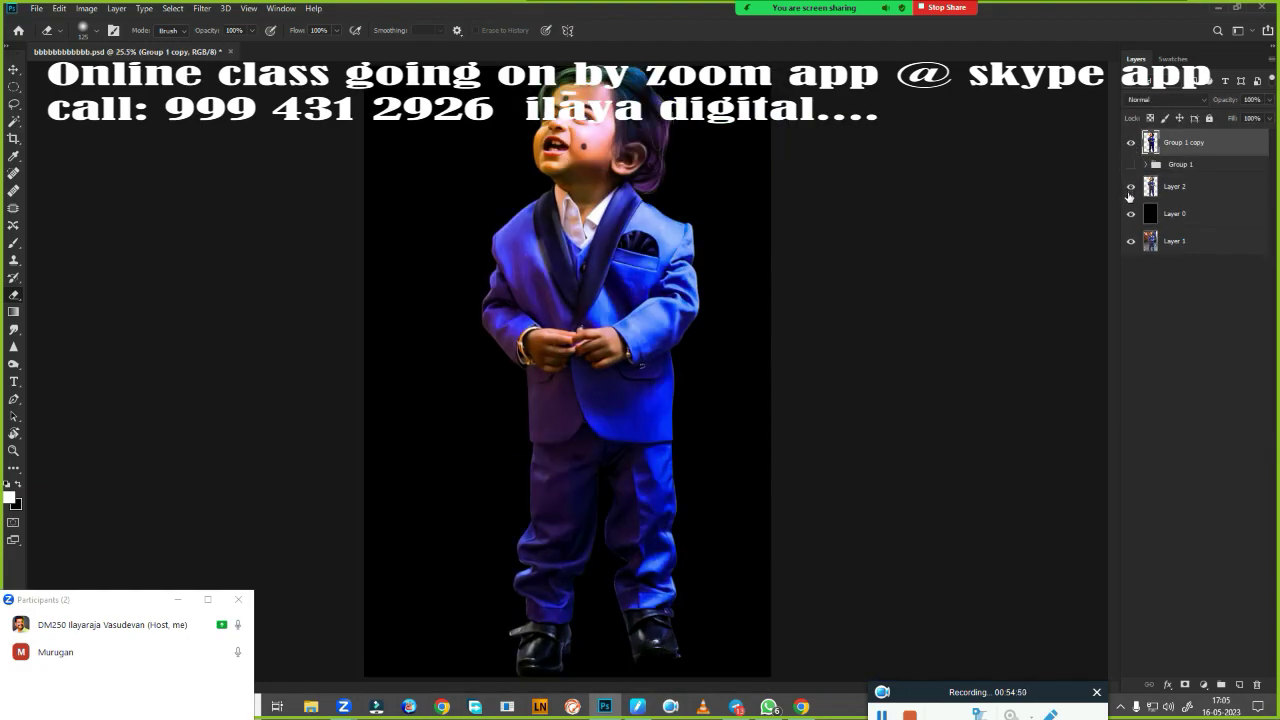
scroll(797, 277, down, 1)
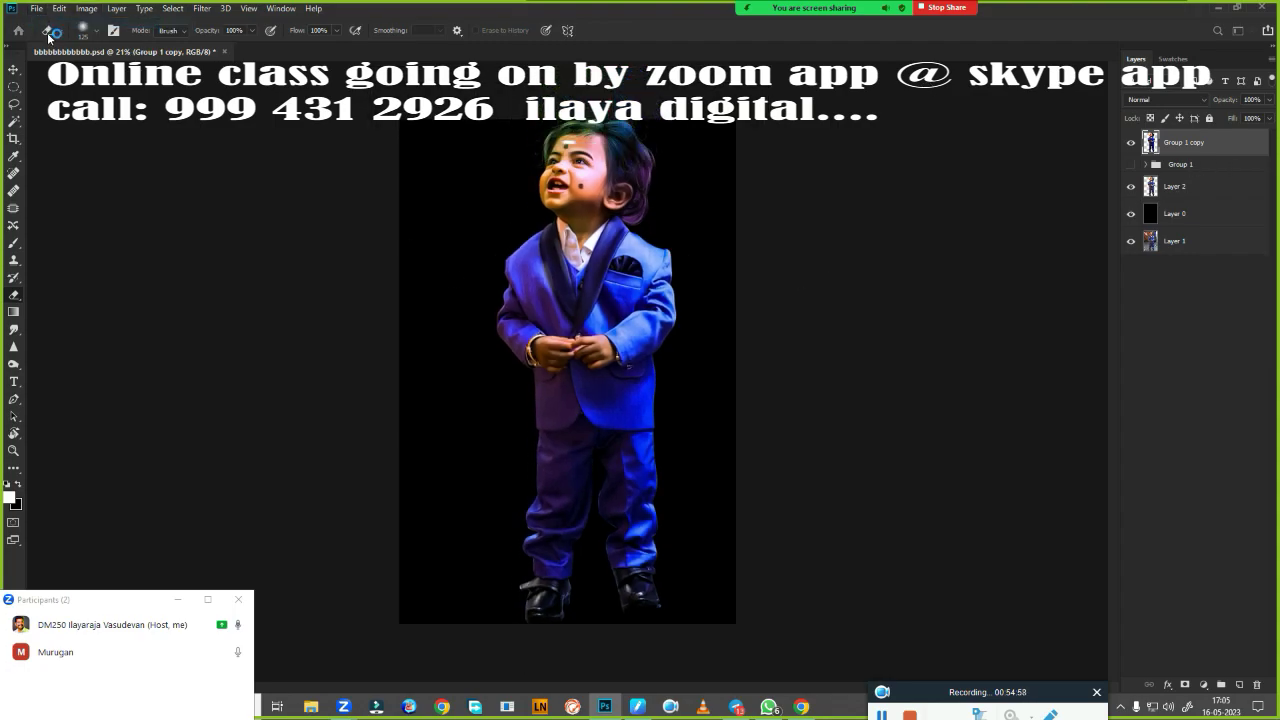
key(ctrl+n)
click(997, 646)
Bring the textured photo IMG_20200615_194702_216 in, stretch it to fill the canvas, and move it below the boy
click(36, 8)
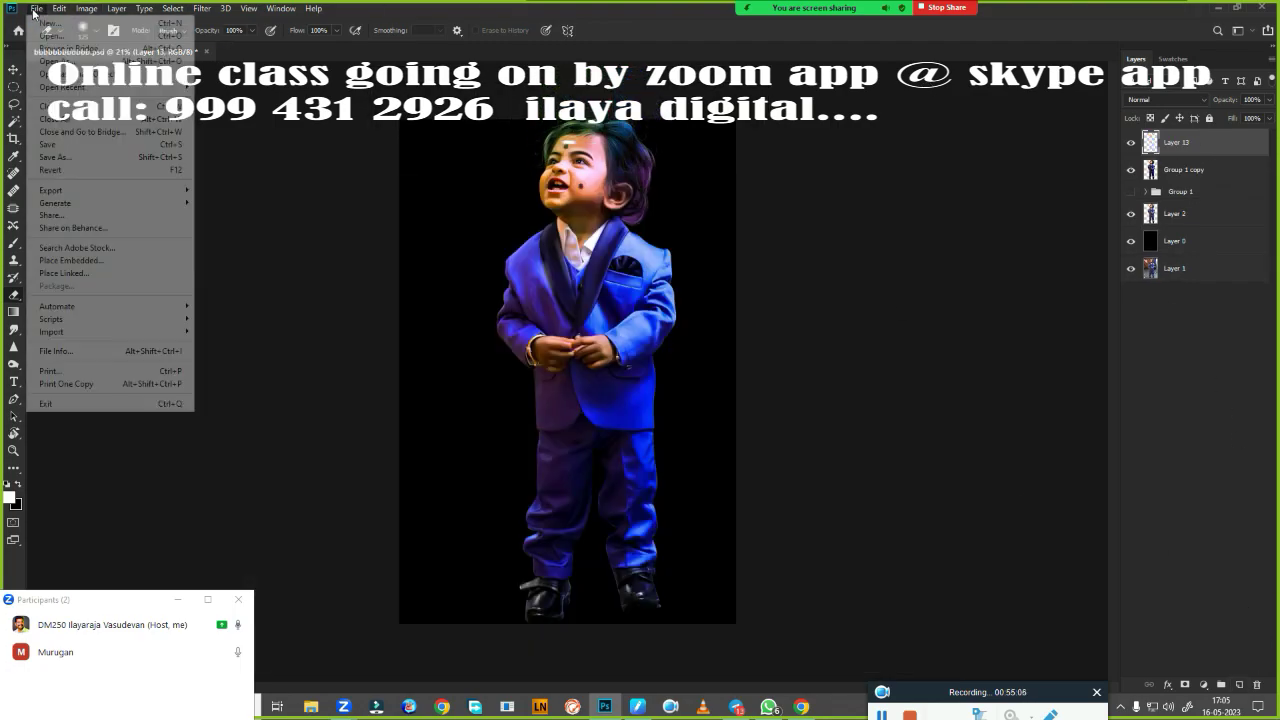
click(60, 40)
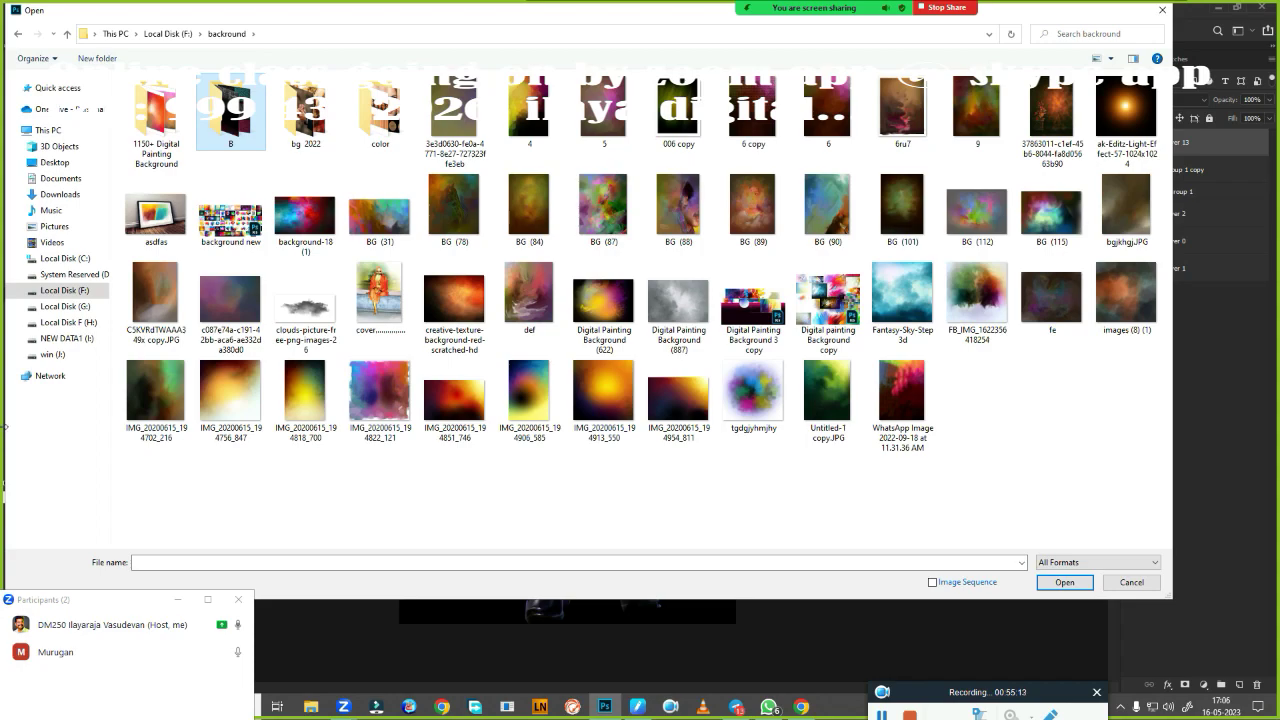
double_click(157, 395)
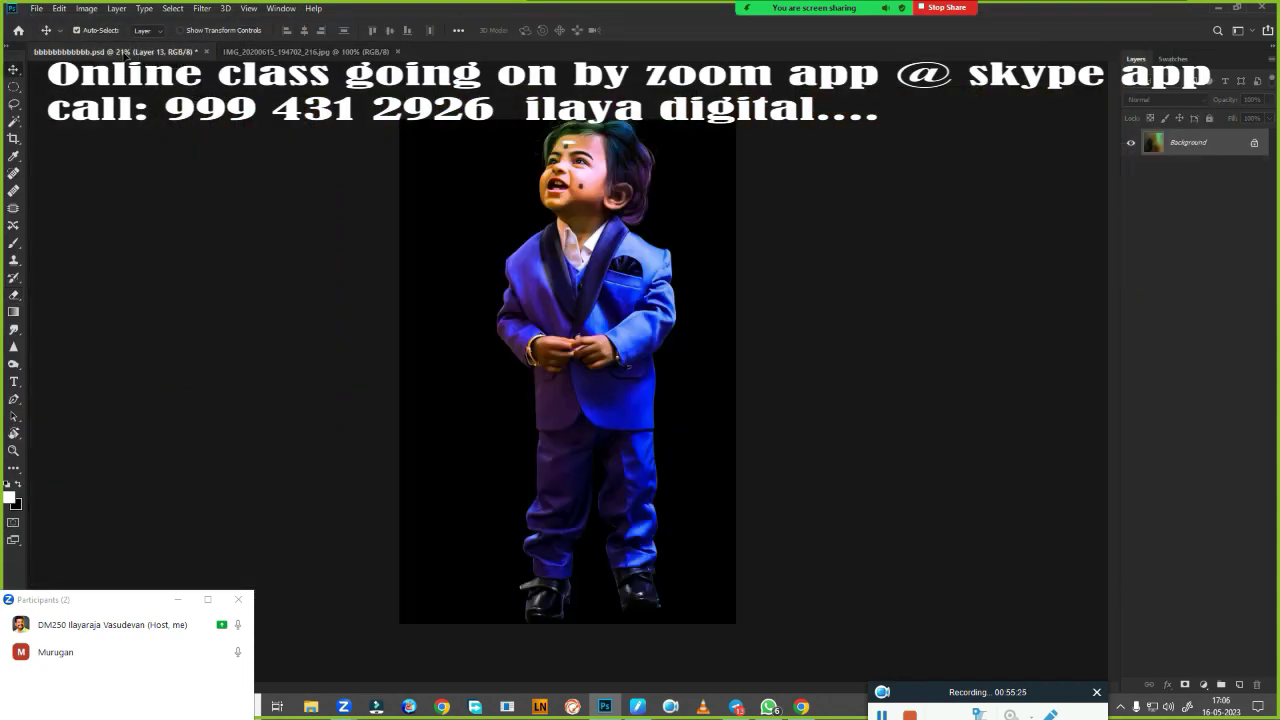
mouse_move(515, 268)
mouse_down()
mouse_move(500, 232)
mouse_move(445, 190)
mouse_up()
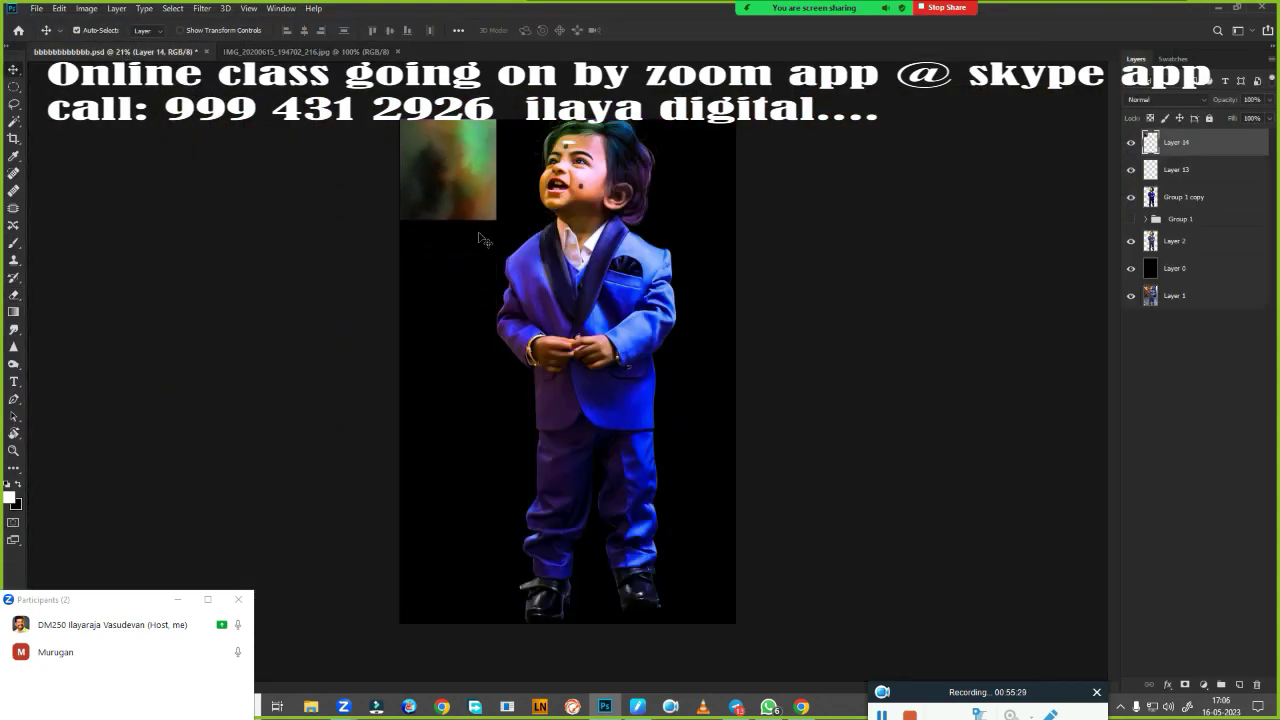
key(ctrl+t)
drag(496, 223, 730, 627)
key(Return)
key(ctrl+bracketleft)
key(ctrl+bracketleft)
key(ctrl+bracketleft)
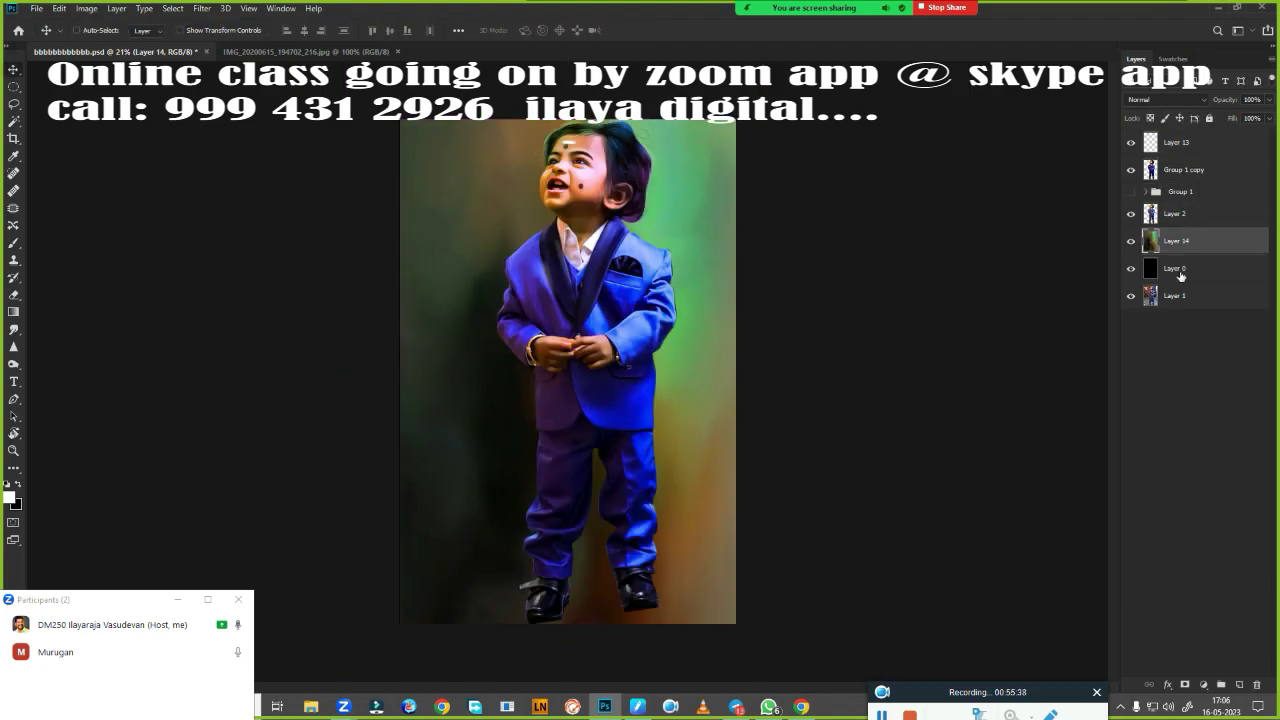
Shift the textured background's hue with Hue/Saturation
key(ctrl+u)
drag(914, 214, 851, 216)
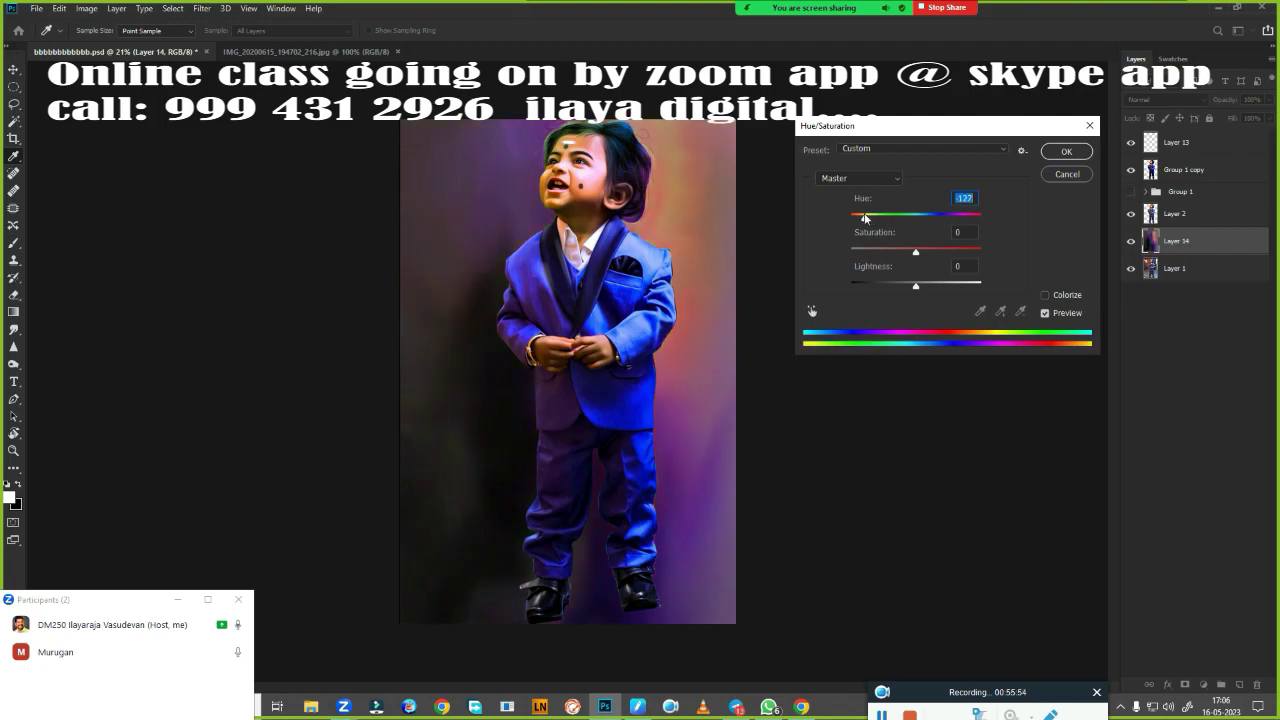
key(Return)
Open the ilaya.jpg background image from another drive
key(ctrl+o)
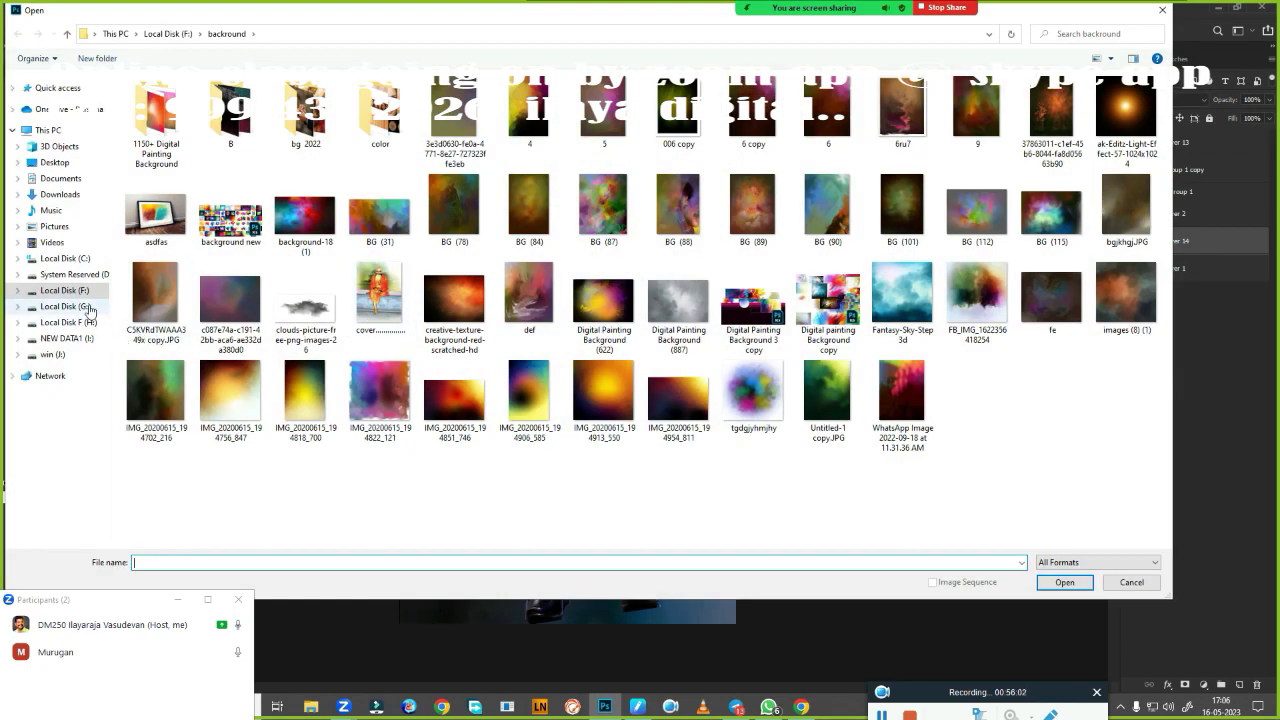
click(57, 289)
double_click(477, 229)
Copy the whole ilaya image into the portrait as Layer 15 and scale it
key(ctrl+a)
key(ctrl+c)
click(110, 51)
key(ctrl+v)
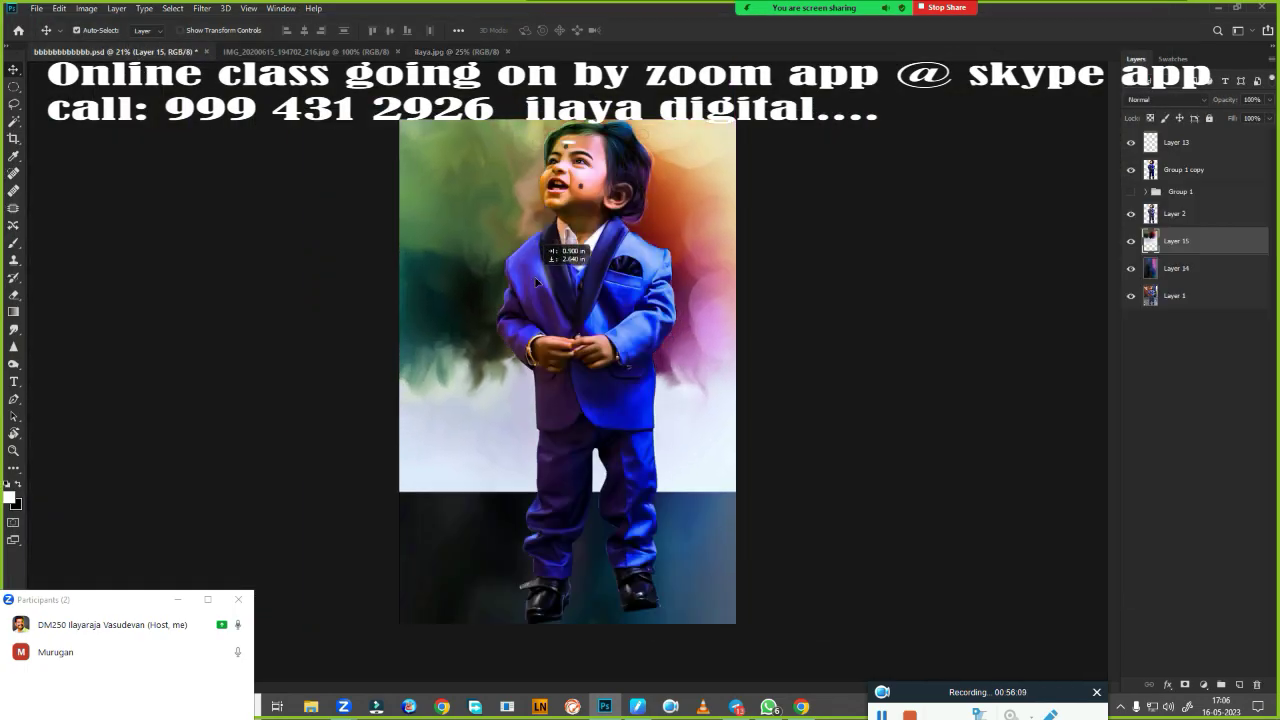
key(ctrl+t)
mouse_move(806, 600)
mouse_down()
mouse_move(594, 420)
mouse_move(700, 605)
mouse_up()
key(Return)
On Layer 13, make a rectangular selection and choose to outline it with a stroke
key(ctrl+plus)
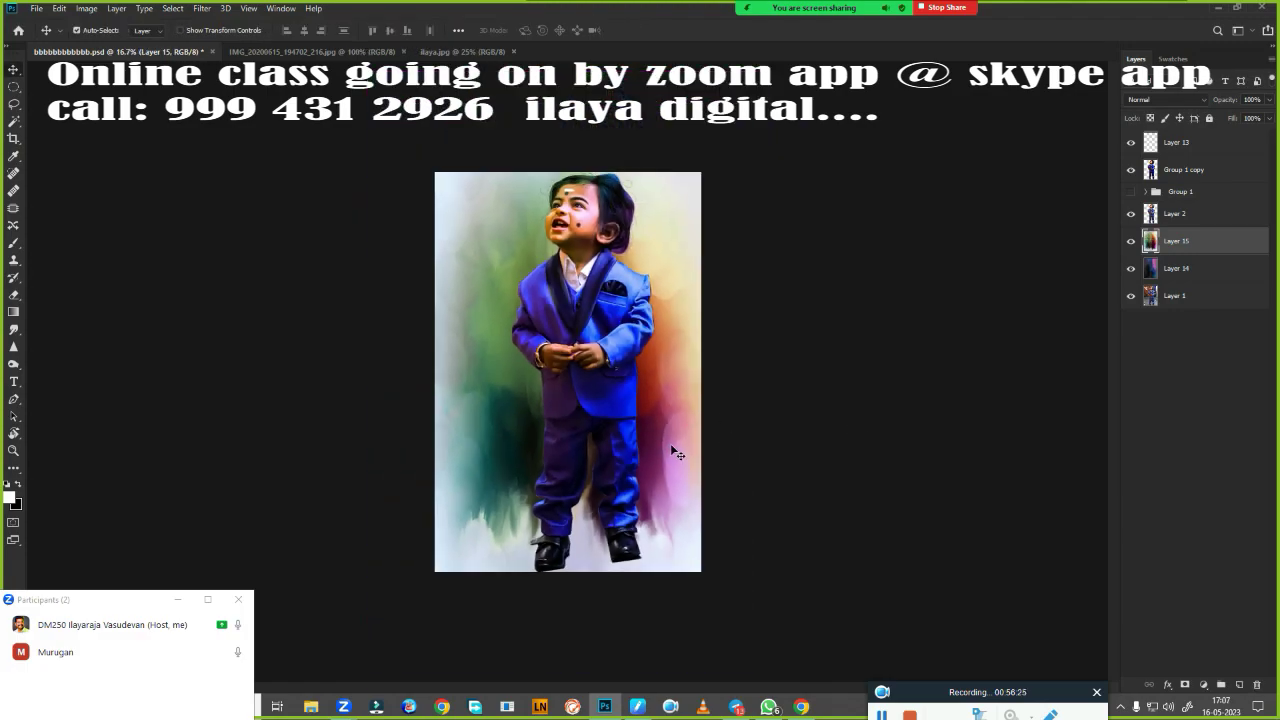
click(1176, 142)
click(14, 86)
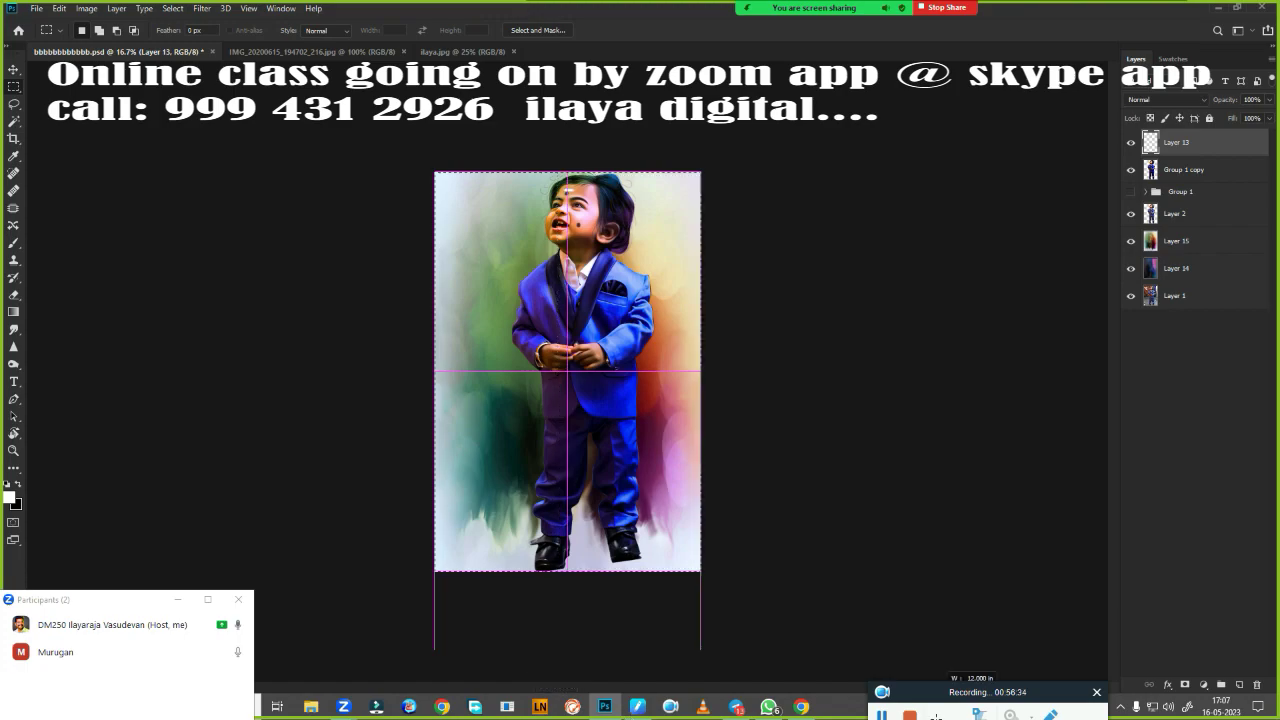
right_click(543, 423)
click(600, 597)
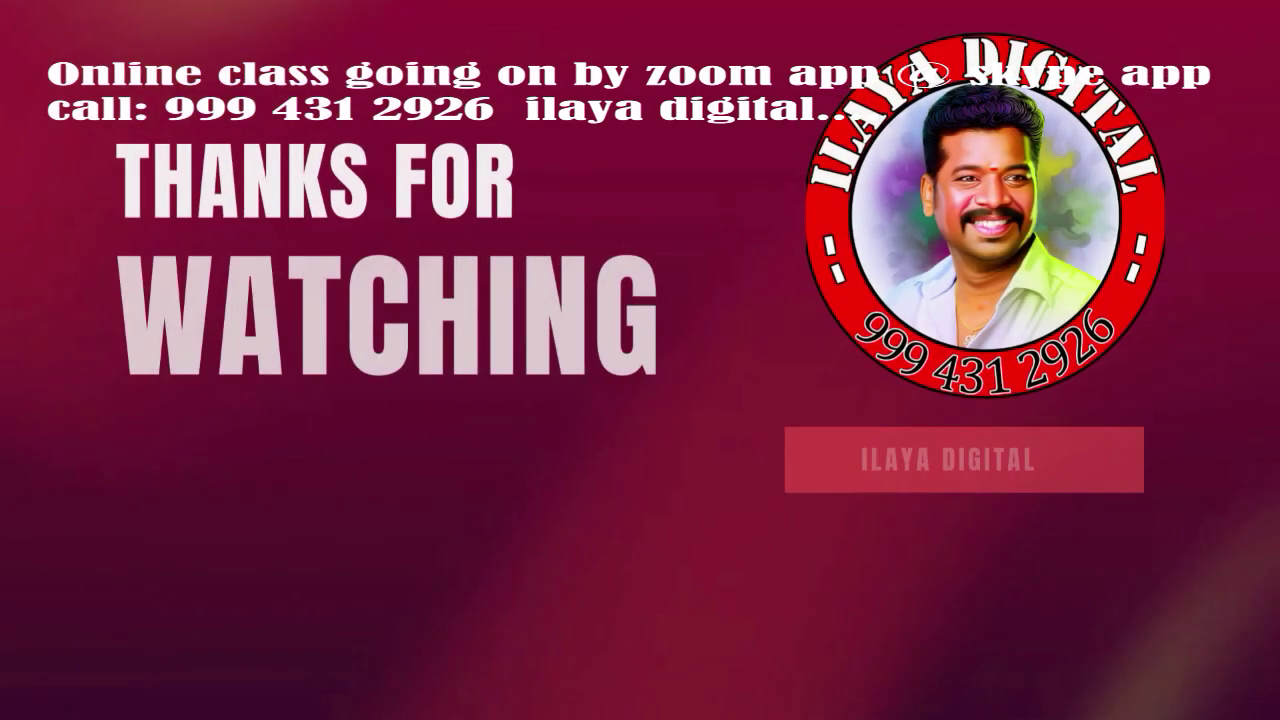